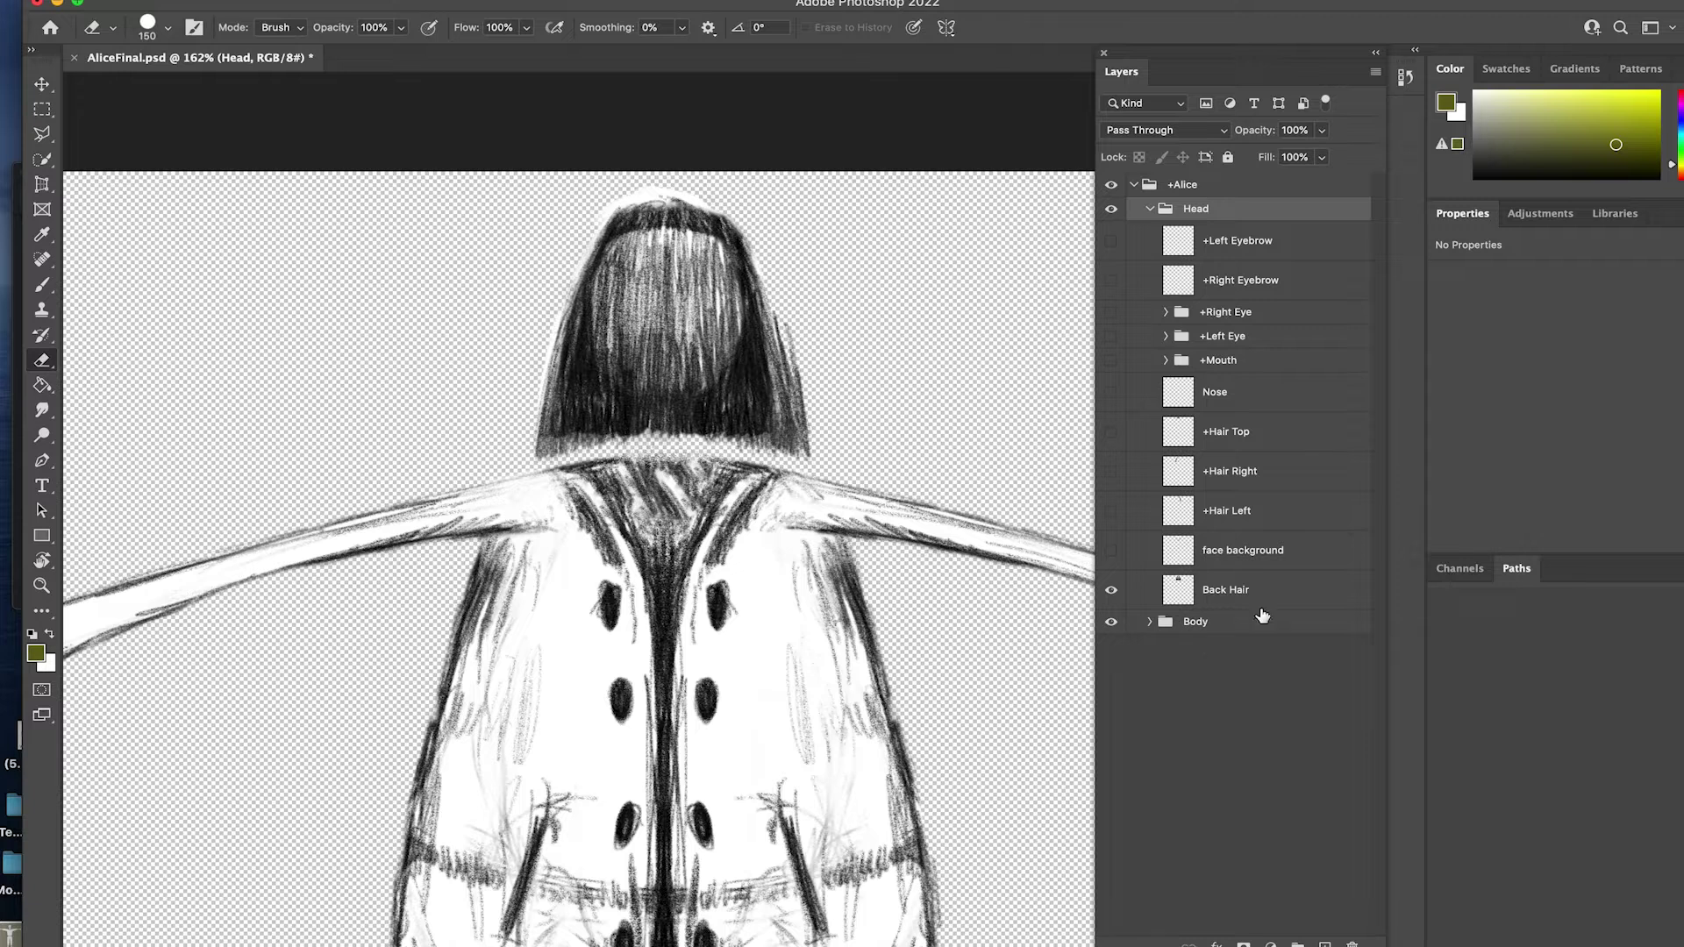
Step: Show the face background and +Hair Left layers in the Head group
{"action": "left_click", "coordinate": [1110, 551]}
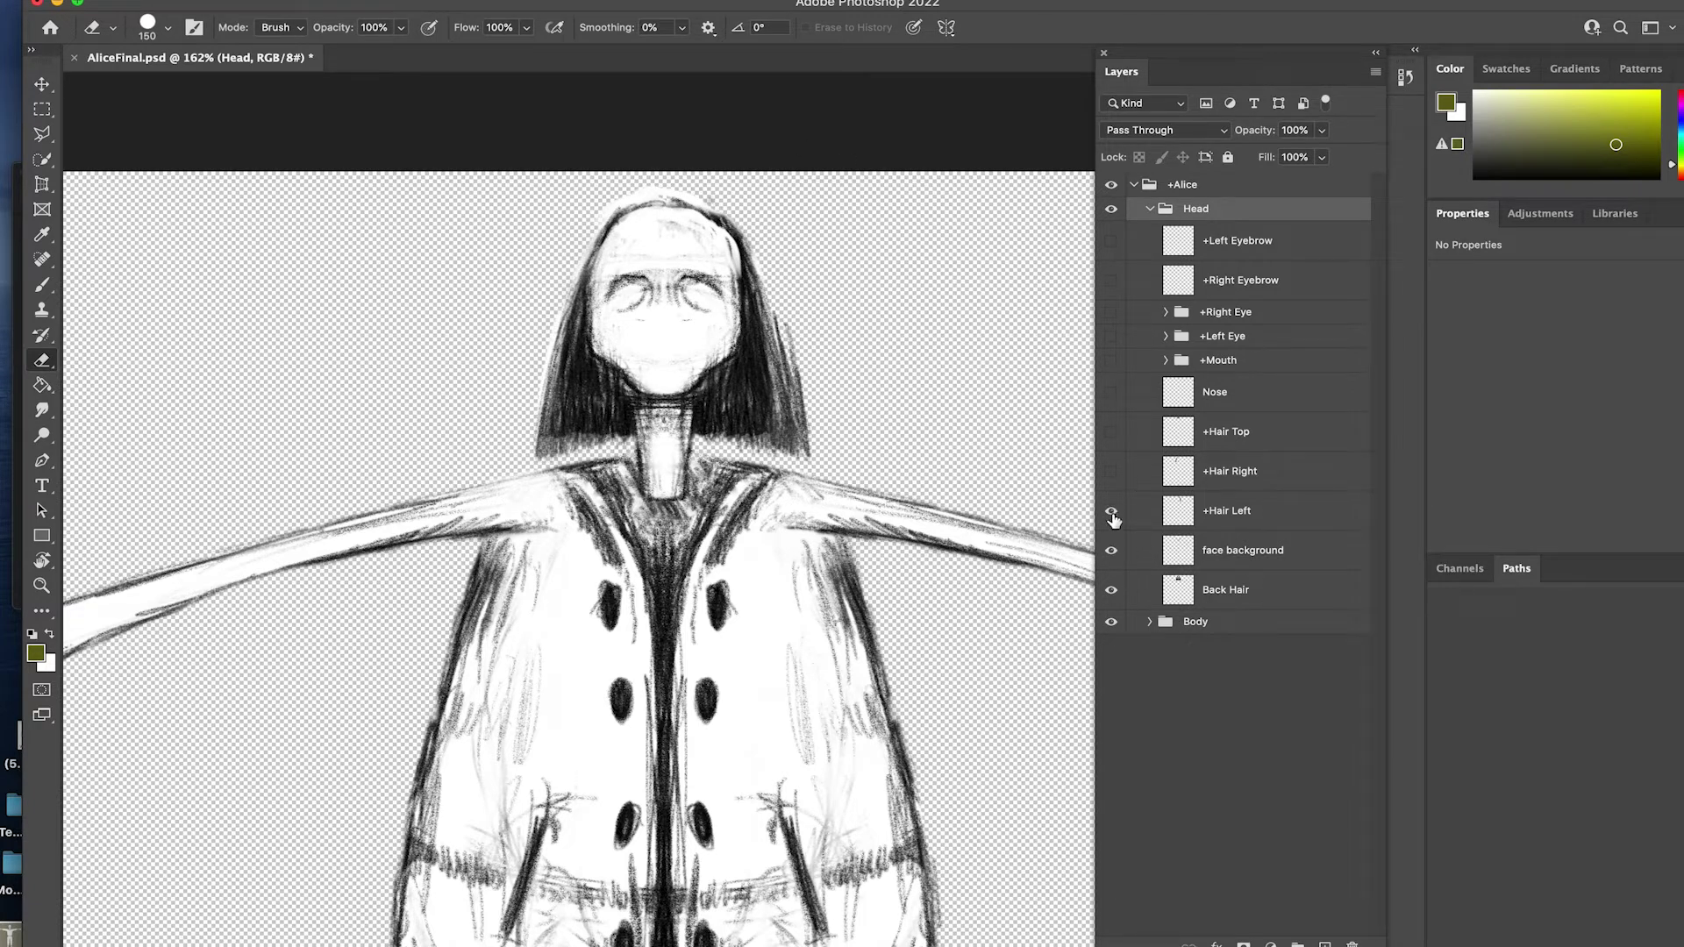
{"action": "left_click", "coordinate": [1111, 511]}
{"action": "left_click", "coordinate": [1111, 511]}
{"action": "left_click", "coordinate": [1111, 511]}
Step: Try moving the +Hair Left layer away from the head with the Move tool, and undo the move
{"action": "key", "text": "v"}
{"action": "mouse_move", "coordinate": [790, 296]}
{"action": "left_mouse_down"}
{"action": "mouse_move", "coordinate": [841, 305]}
{"action": "mouse_move", "coordinate": [822, 298]}
{"action": "left_mouse_up"}
{"action": "key", "text": "super+z"}
{"action": "left_click", "coordinate": [1241, 517]}
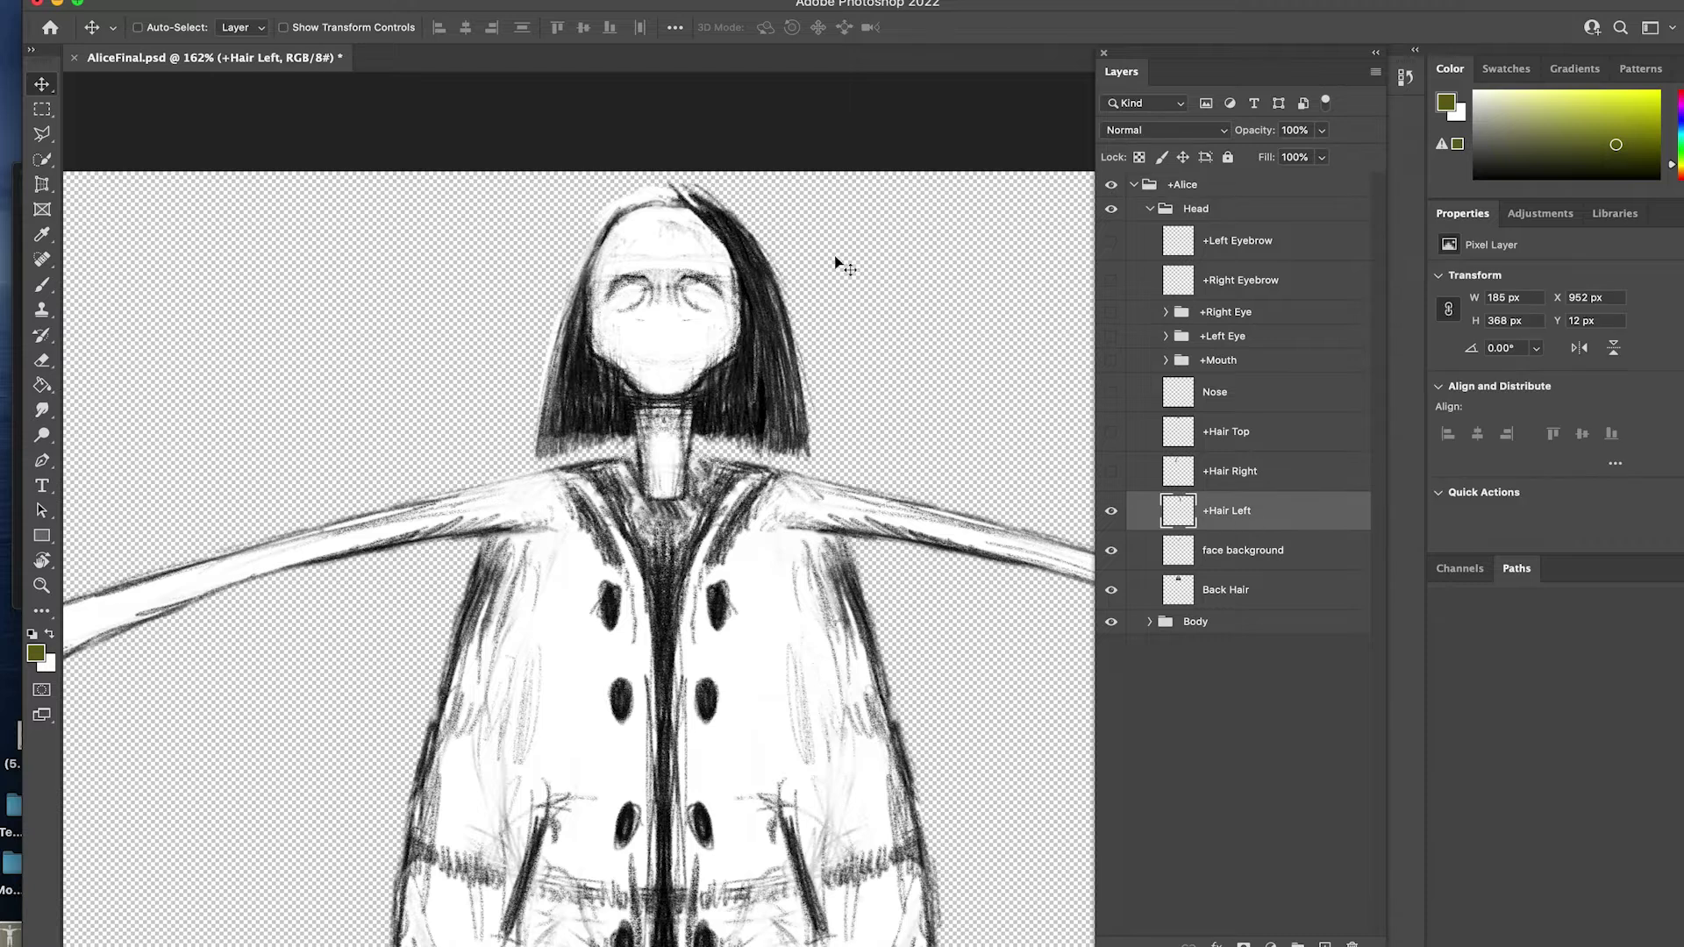
{"action": "left_click_drag", "start_coordinate": [755, 276], "coordinate": [836, 290]}
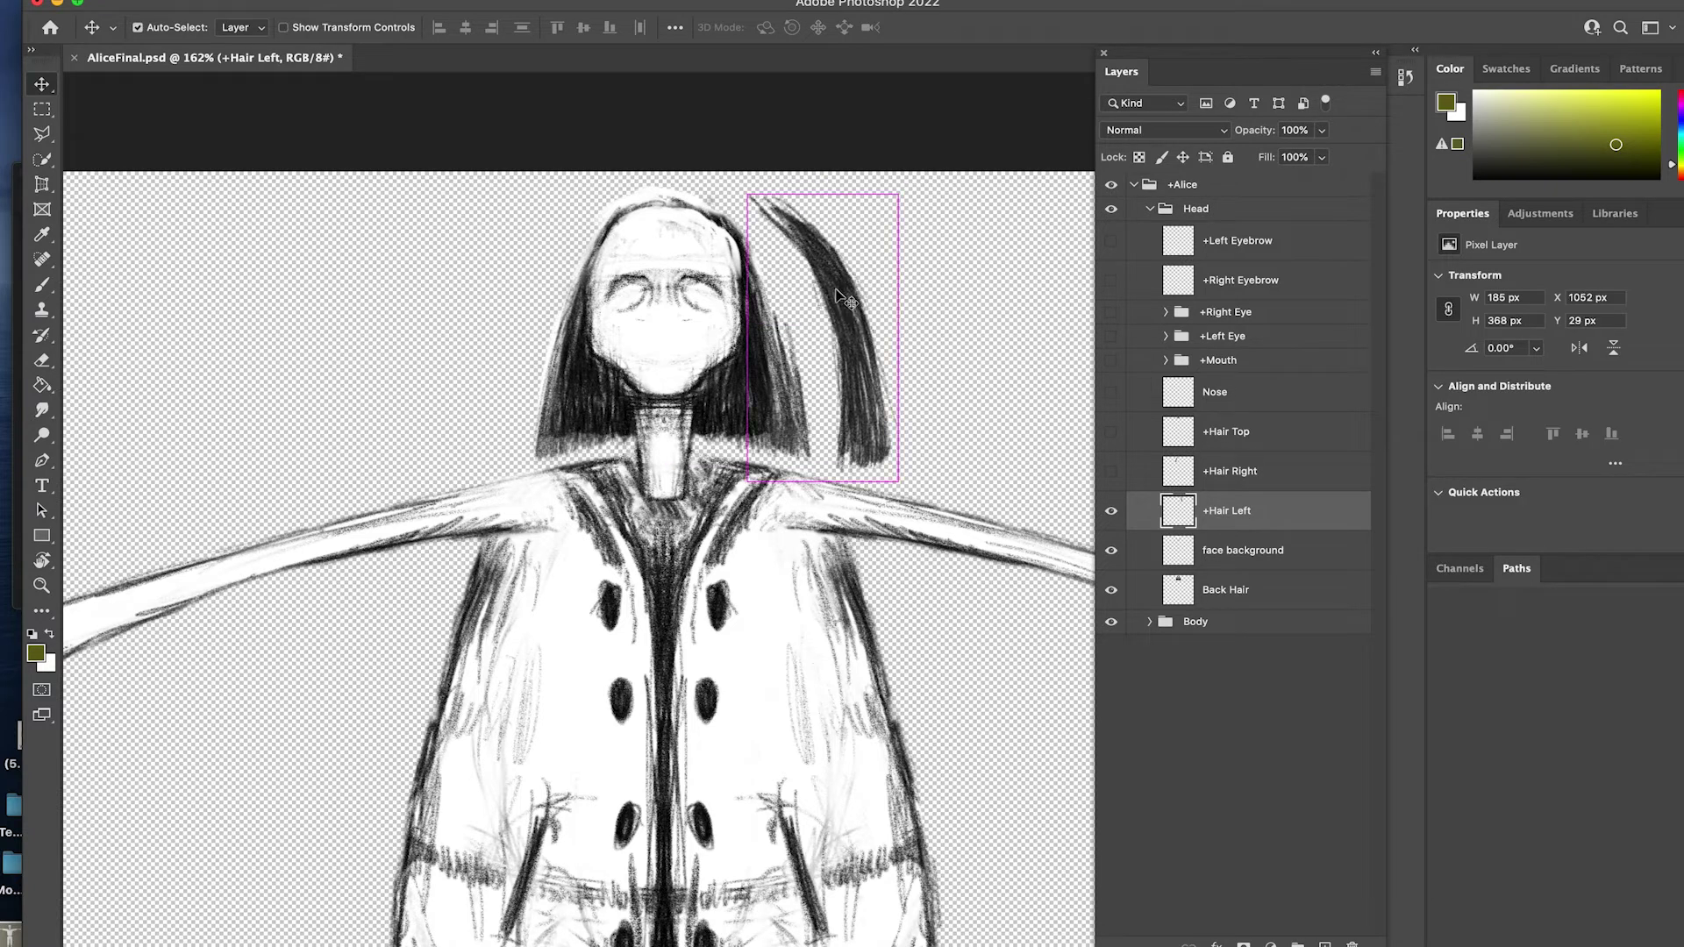
{"action": "key", "text": "super+z"}
Step: Show the +Hair Right layer and move it slightly inward, to about X 781 px and Y 11 px
{"action": "left_click", "coordinate": [1112, 474]}
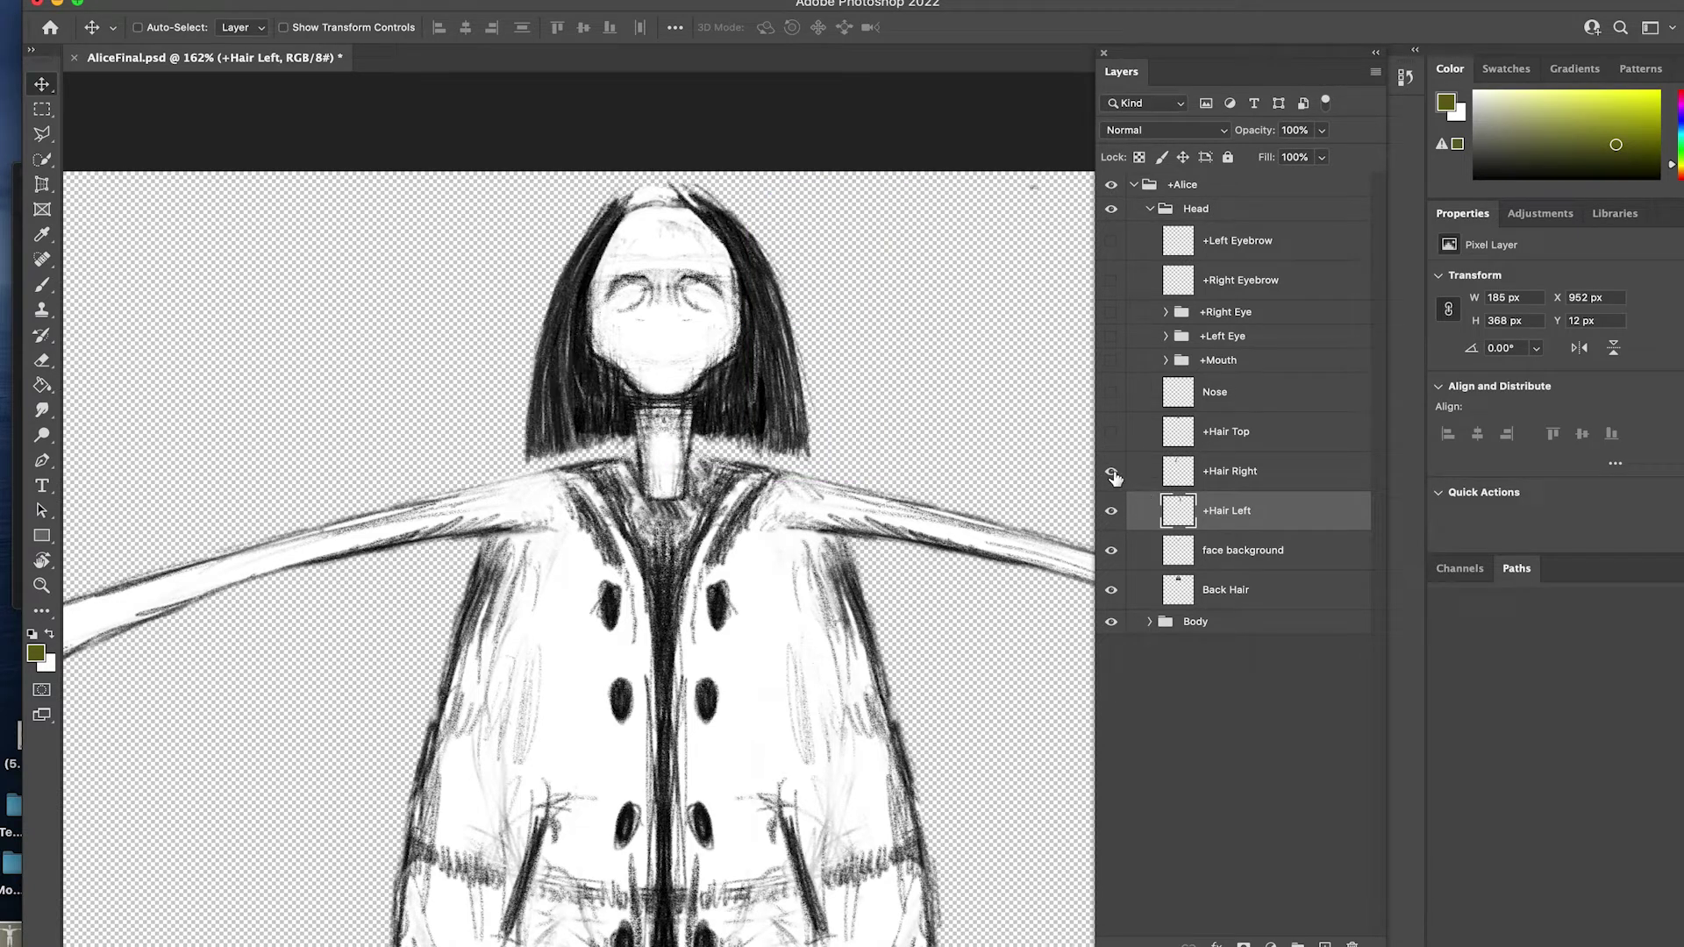
{"action": "left_click", "coordinate": [1228, 480]}
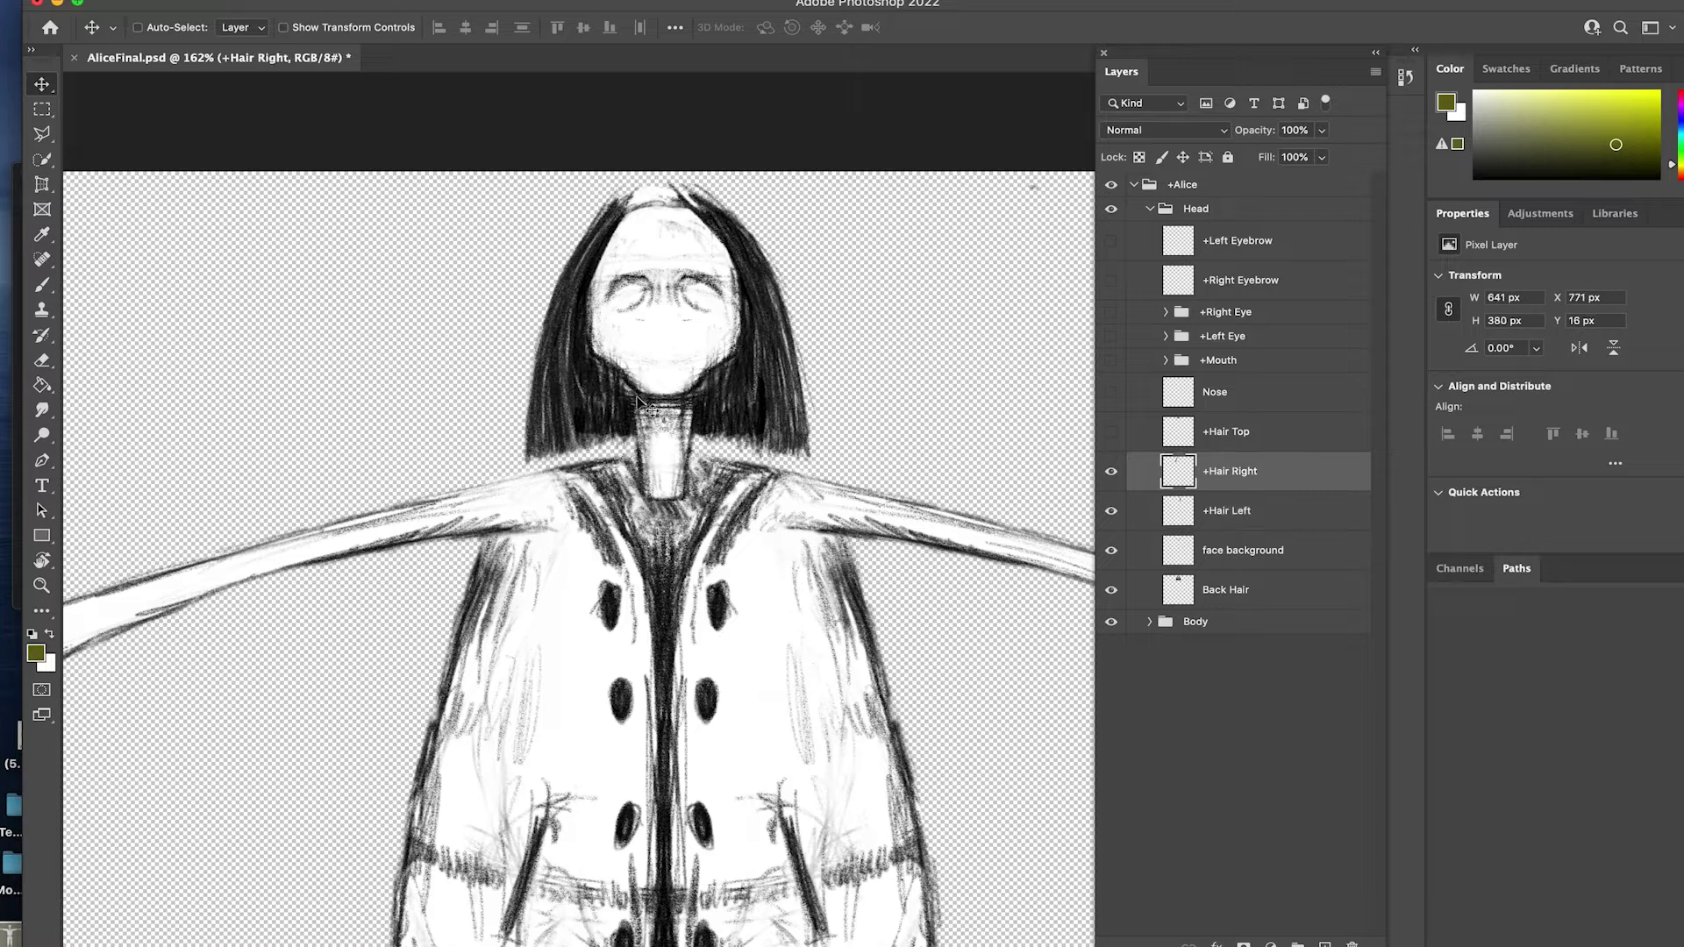
{"action": "mouse_move", "coordinate": [545, 348]}
{"action": "left_mouse_down"}
{"action": "mouse_move", "coordinate": [450, 346]}
{"action": "mouse_move", "coordinate": [556, 346]}
{"action": "mouse_move", "coordinate": [477, 368]}
{"action": "mouse_move", "coordinate": [546, 349]}
{"action": "left_mouse_up"}
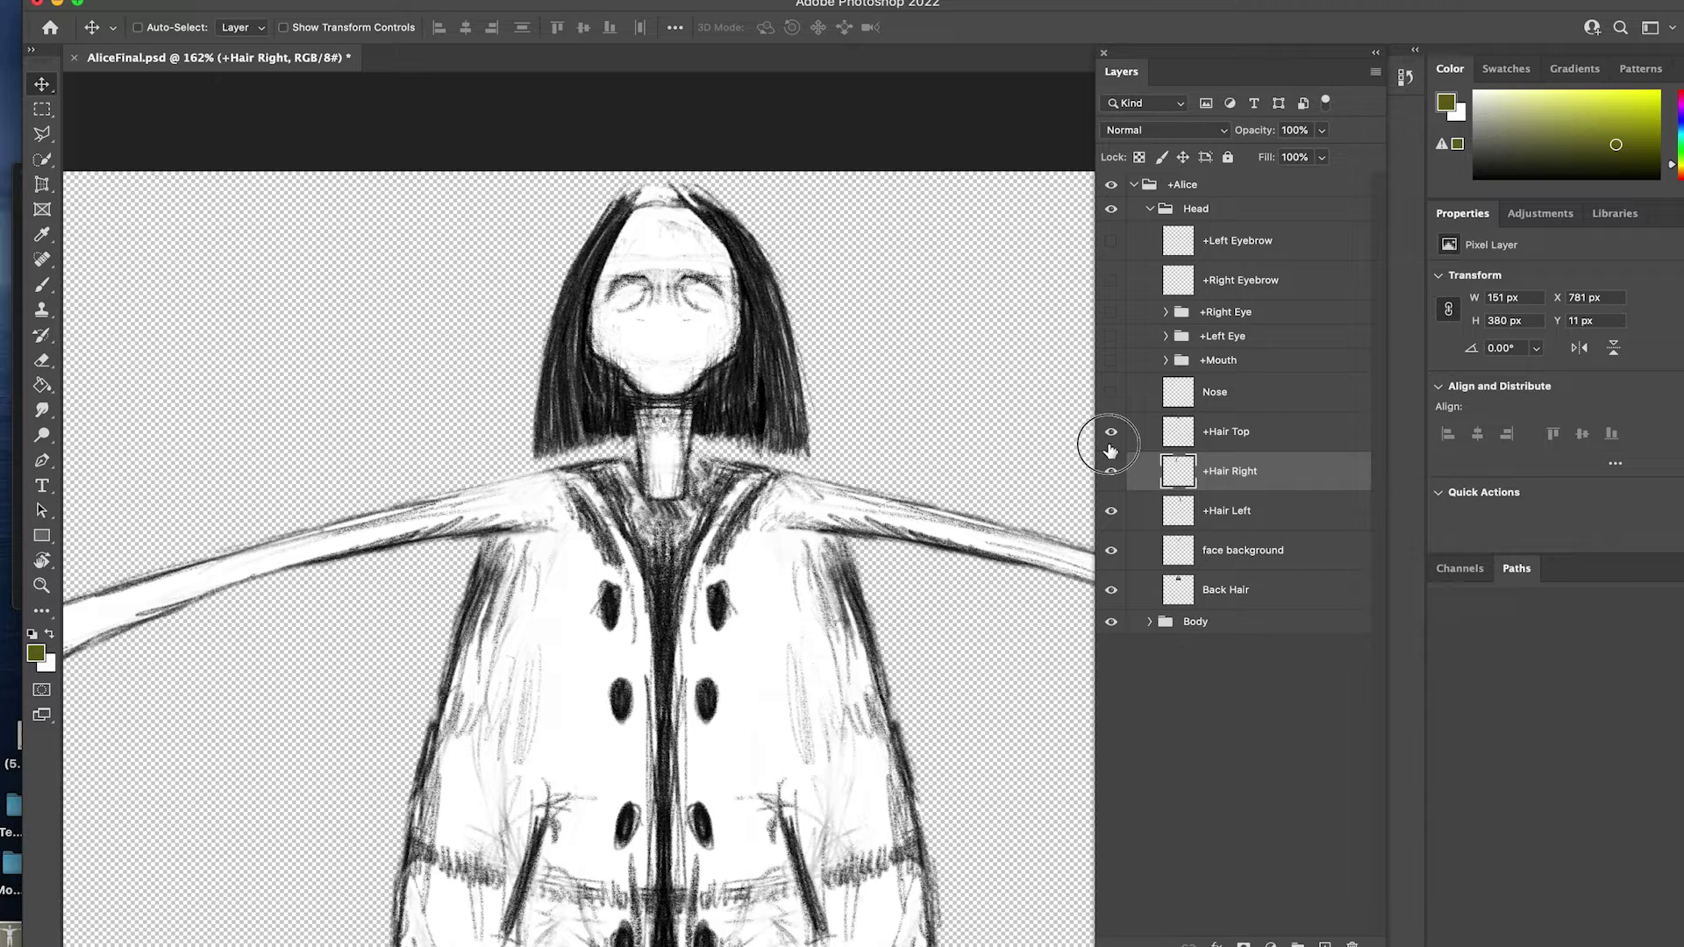
Step: Show +Hair Top and all facial feature layers from Nose up to +Left Eyebrow, and collapse the Head group
{"action": "left_click", "coordinate": [1111, 433]}
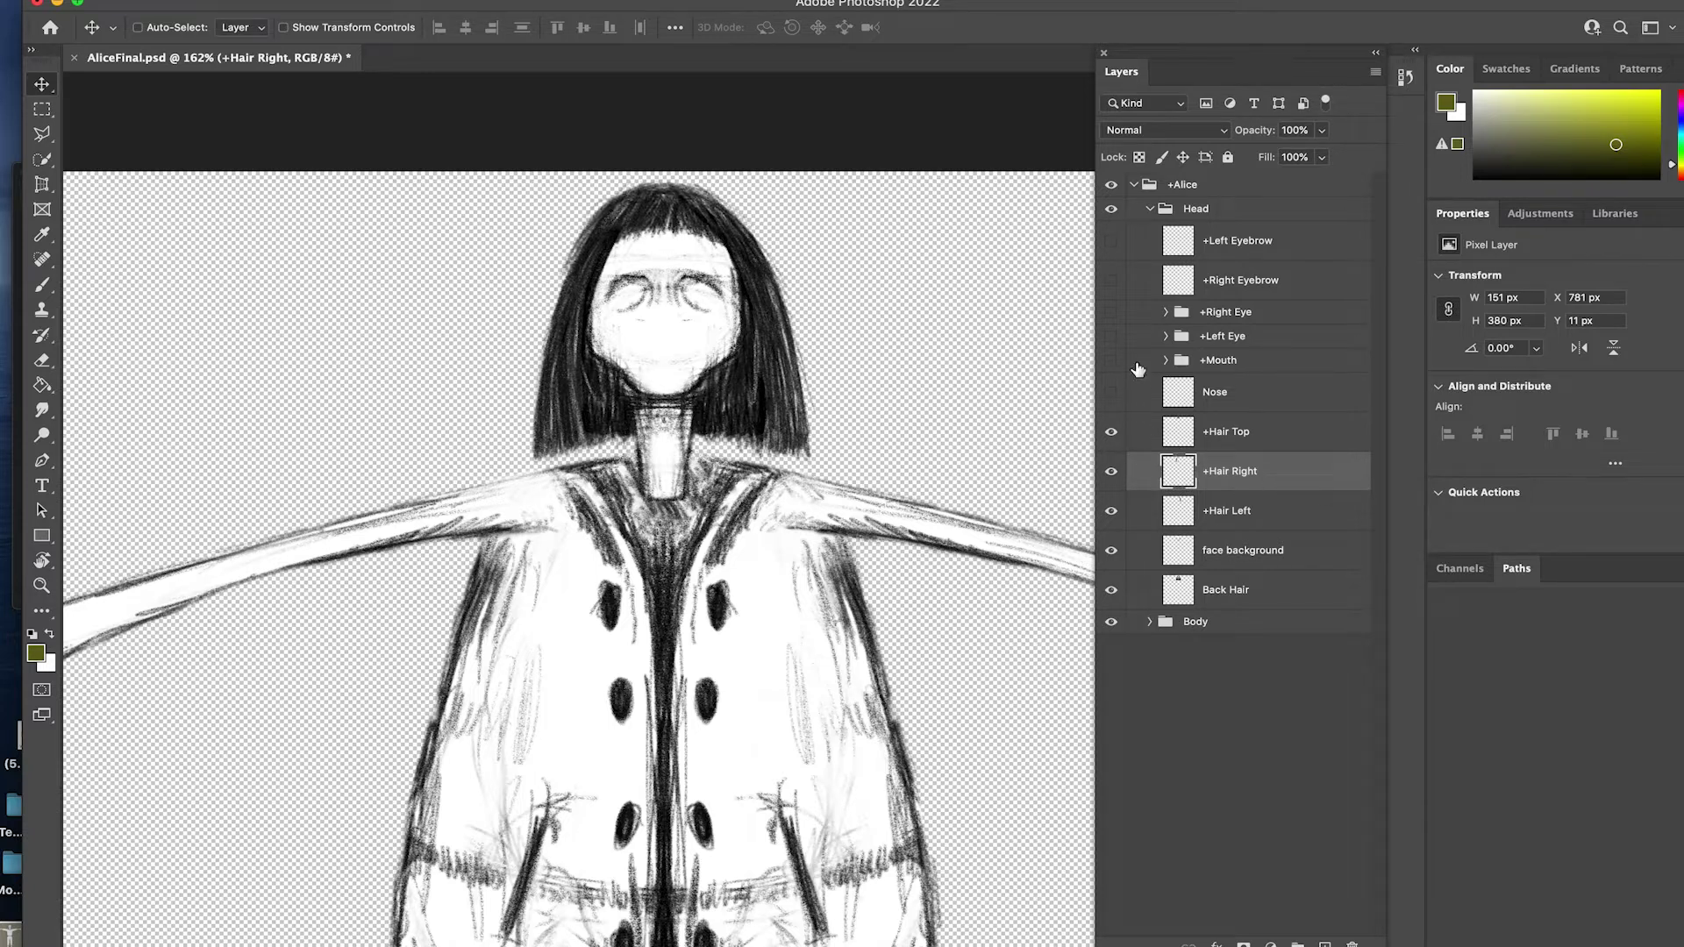
{"action": "left_click_drag", "start_coordinate": [1111, 399], "coordinate": [1111, 235]}
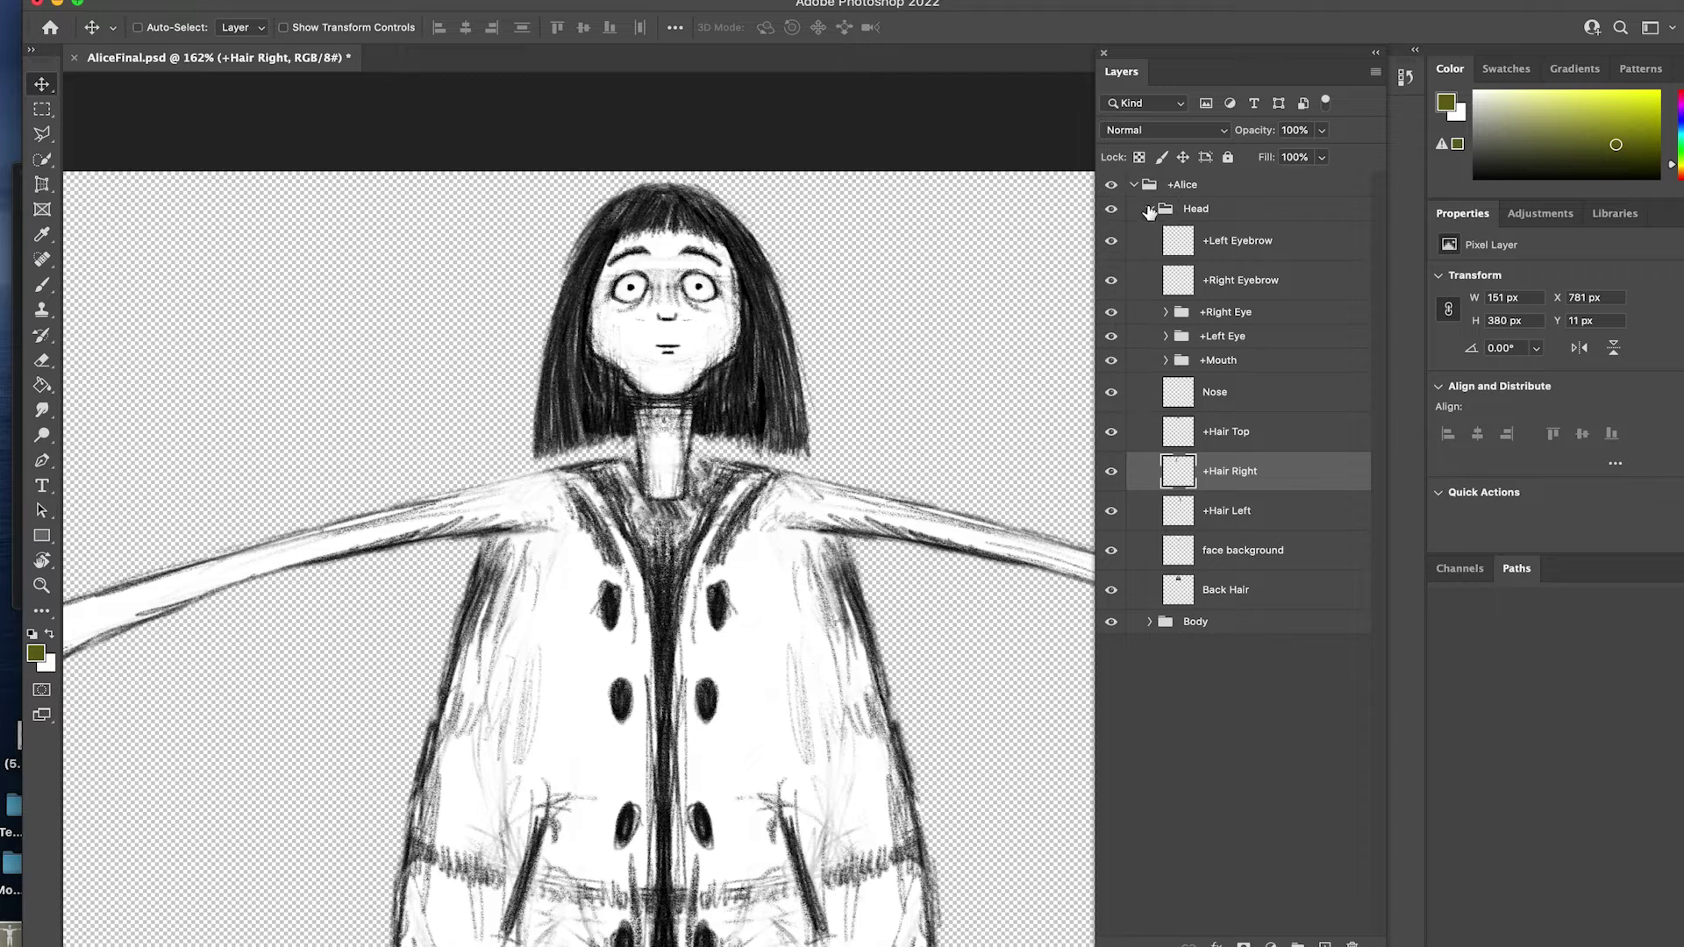
{"action": "left_click", "coordinate": [1149, 212]}
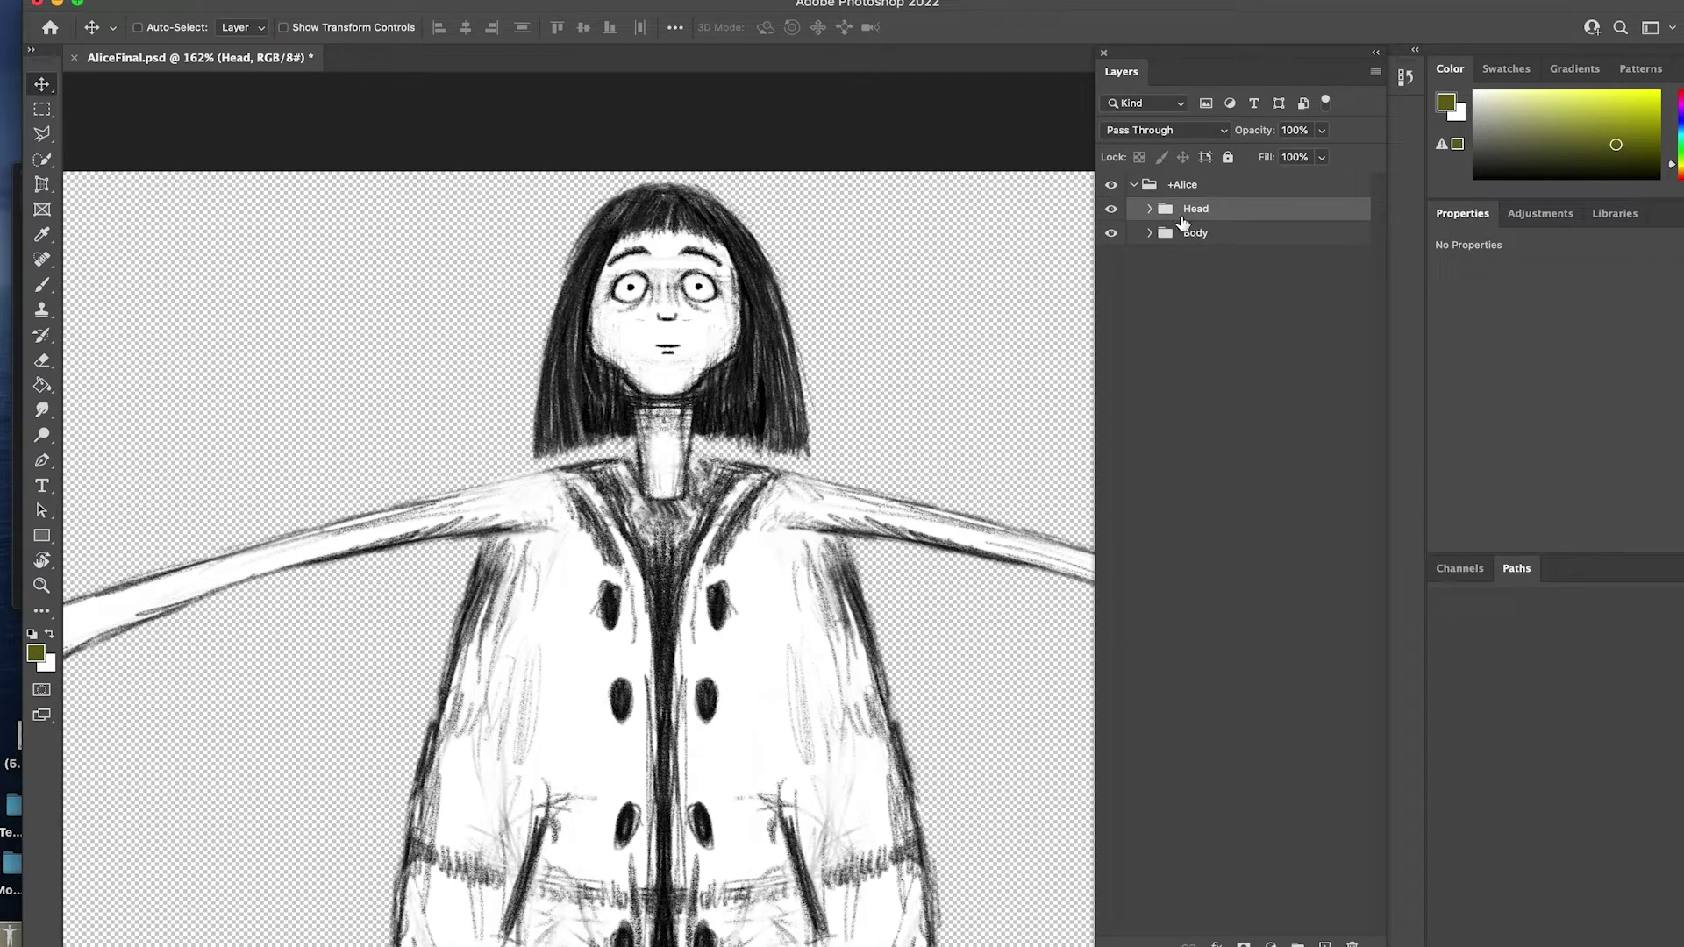
Step: Expand the Body group and hide both arm groups and the +Left Leg layer, keeping +Right Leg shown
{"action": "left_click", "coordinate": [1150, 233]}
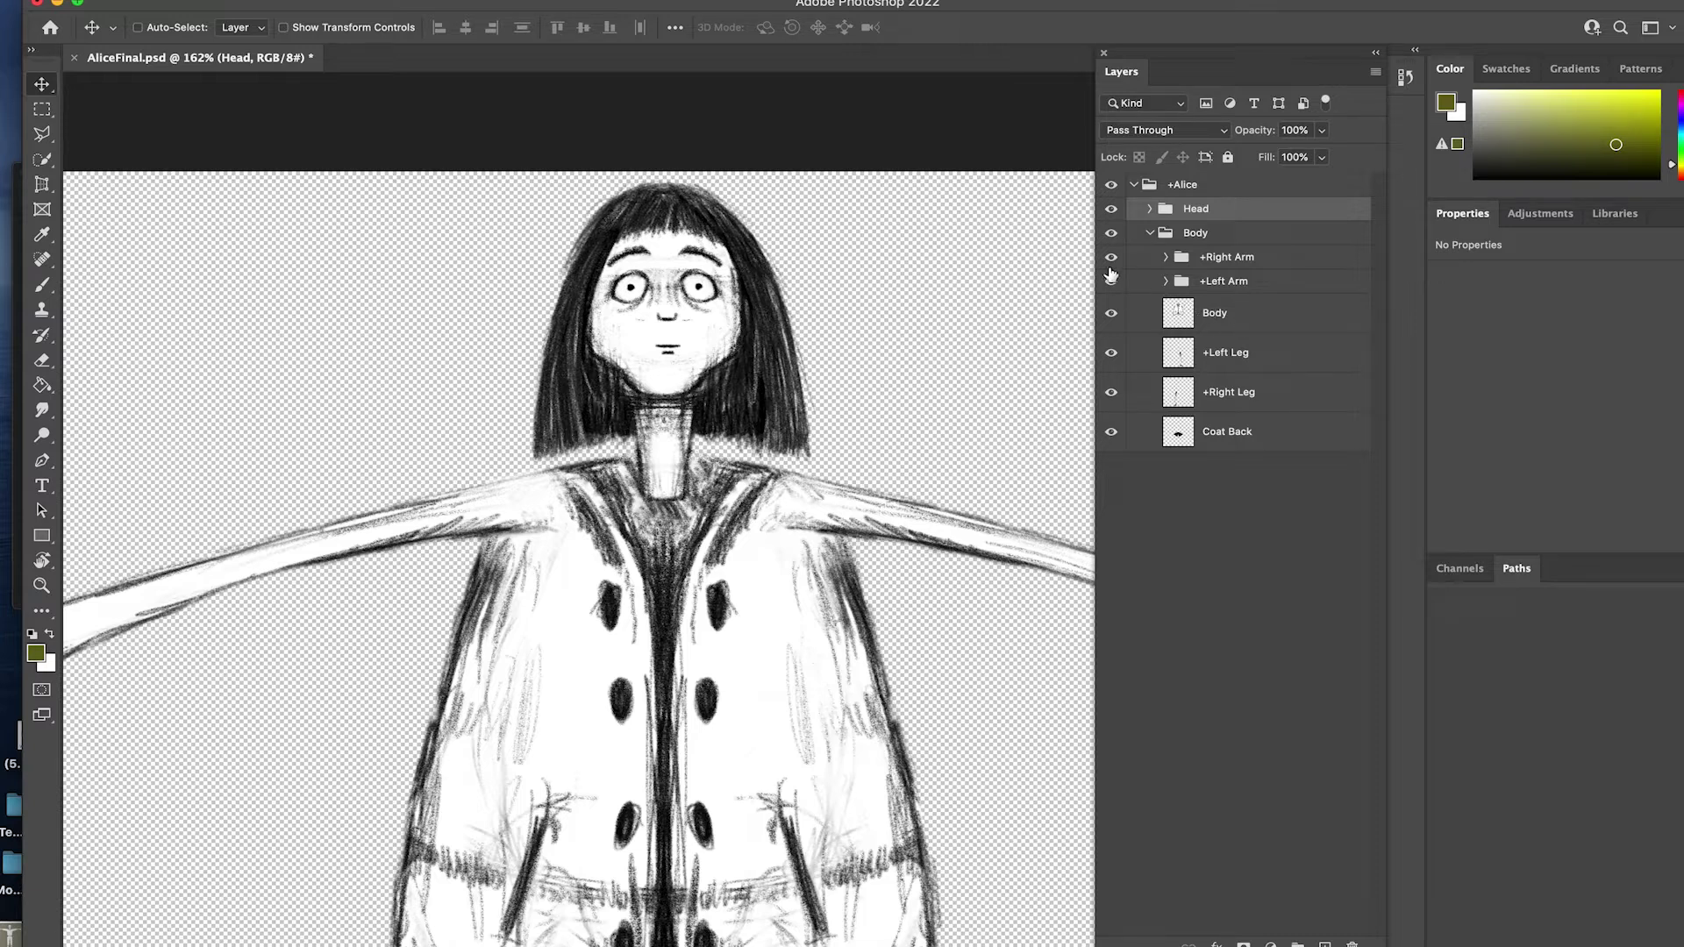
{"action": "left_click", "coordinate": [1110, 263]}
{"action": "left_click", "coordinate": [1111, 281]}
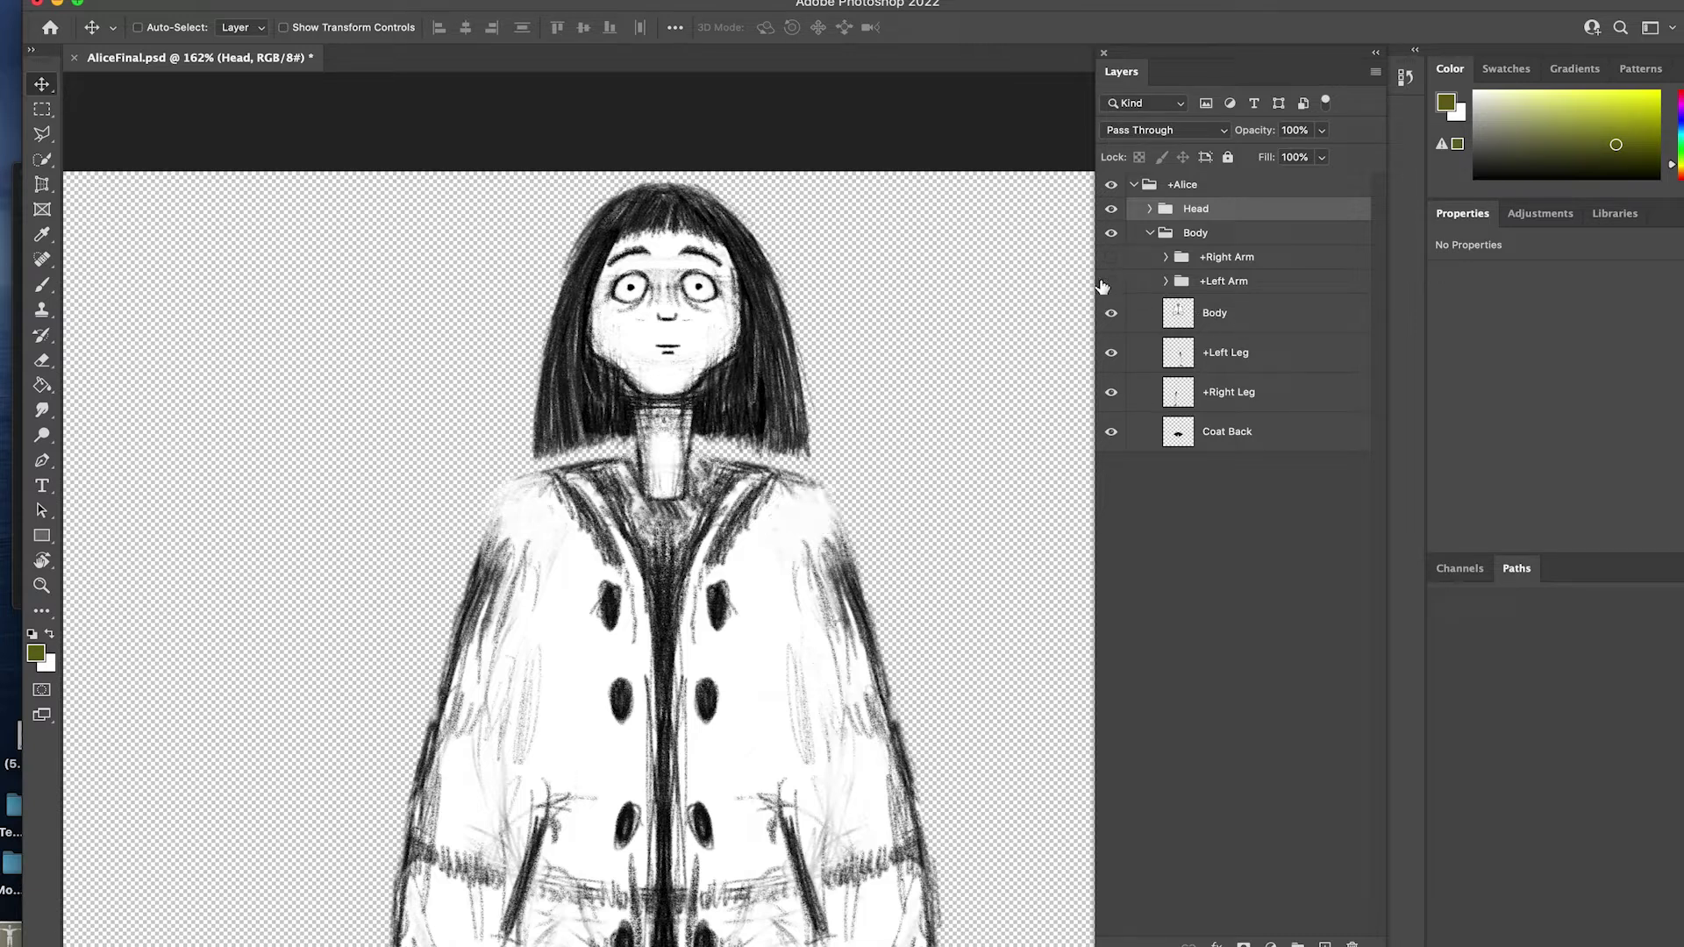
{"action": "left_click", "coordinate": [1111, 353]}
{"action": "key", "text": "super+0"}
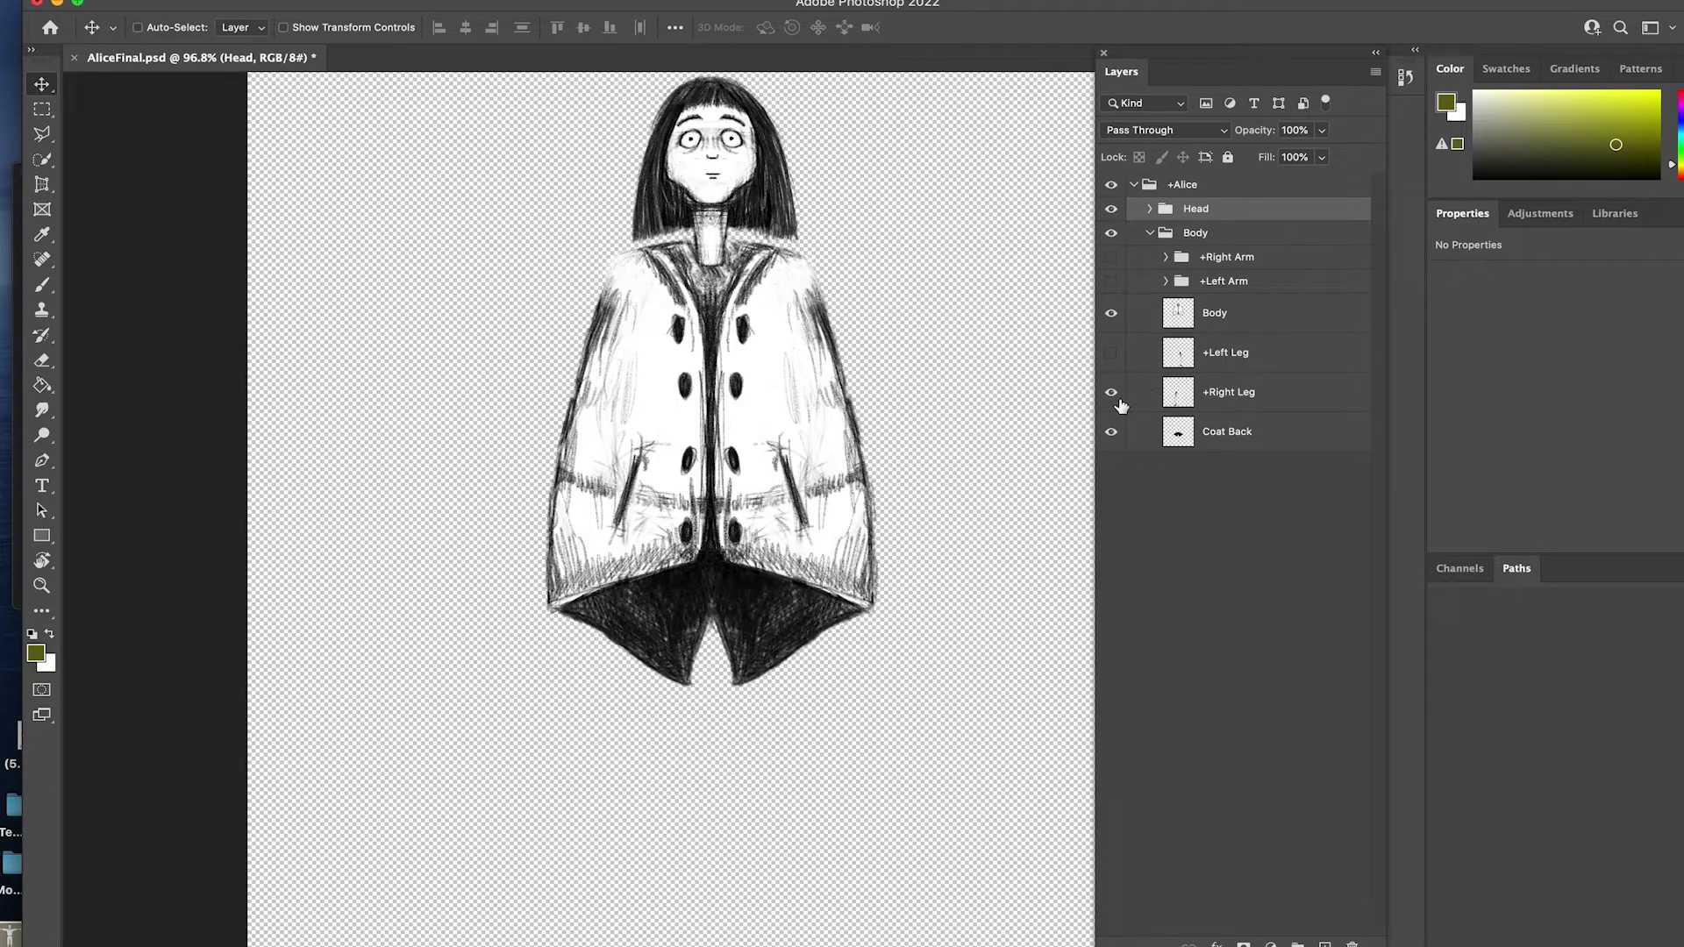
{"action": "left_click", "coordinate": [1111, 392]}
{"action": "left_click_drag", "start_coordinate": [647, 706], "coordinate": [605, 672]}
Step: Select the Coat Back layer and switch it and +Right Leg off and on to examine how they overlap
{"action": "left_click", "coordinate": [1236, 436]}
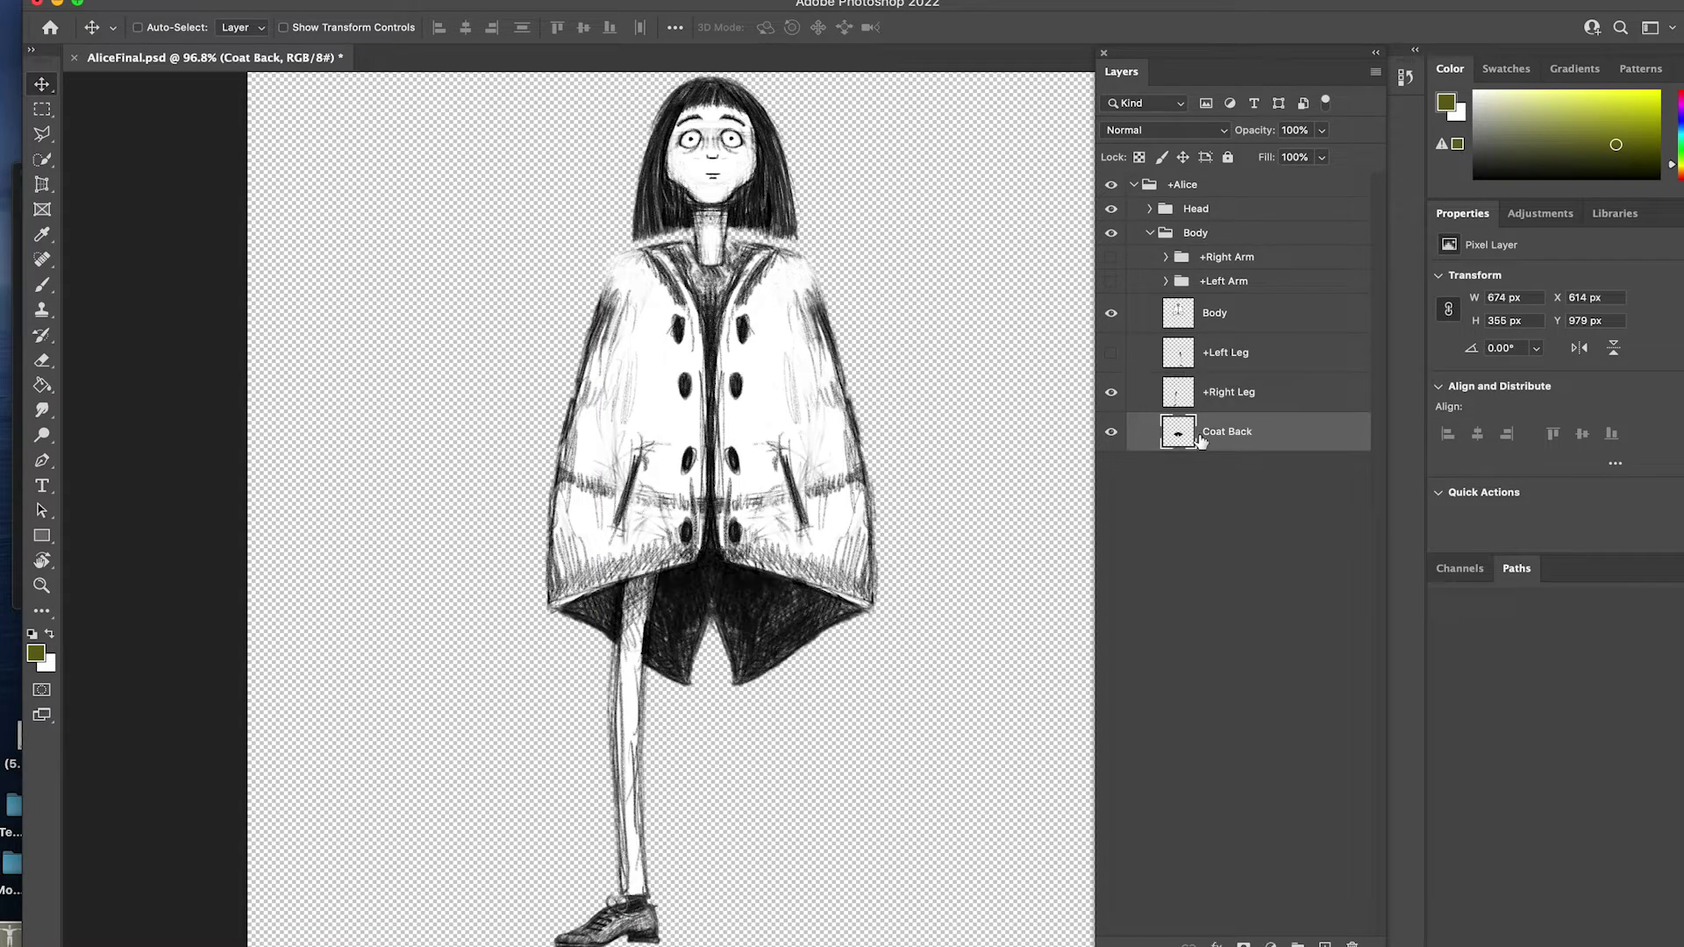
{"action": "left_click", "coordinate": [1111, 432]}
{"action": "left_click", "coordinate": [1111, 432]}
{"action": "left_click", "coordinate": [1111, 432]}
{"action": "left_click", "coordinate": [1111, 432]}
{"action": "left_click_drag", "start_coordinate": [1111, 431], "coordinate": [1111, 392]}
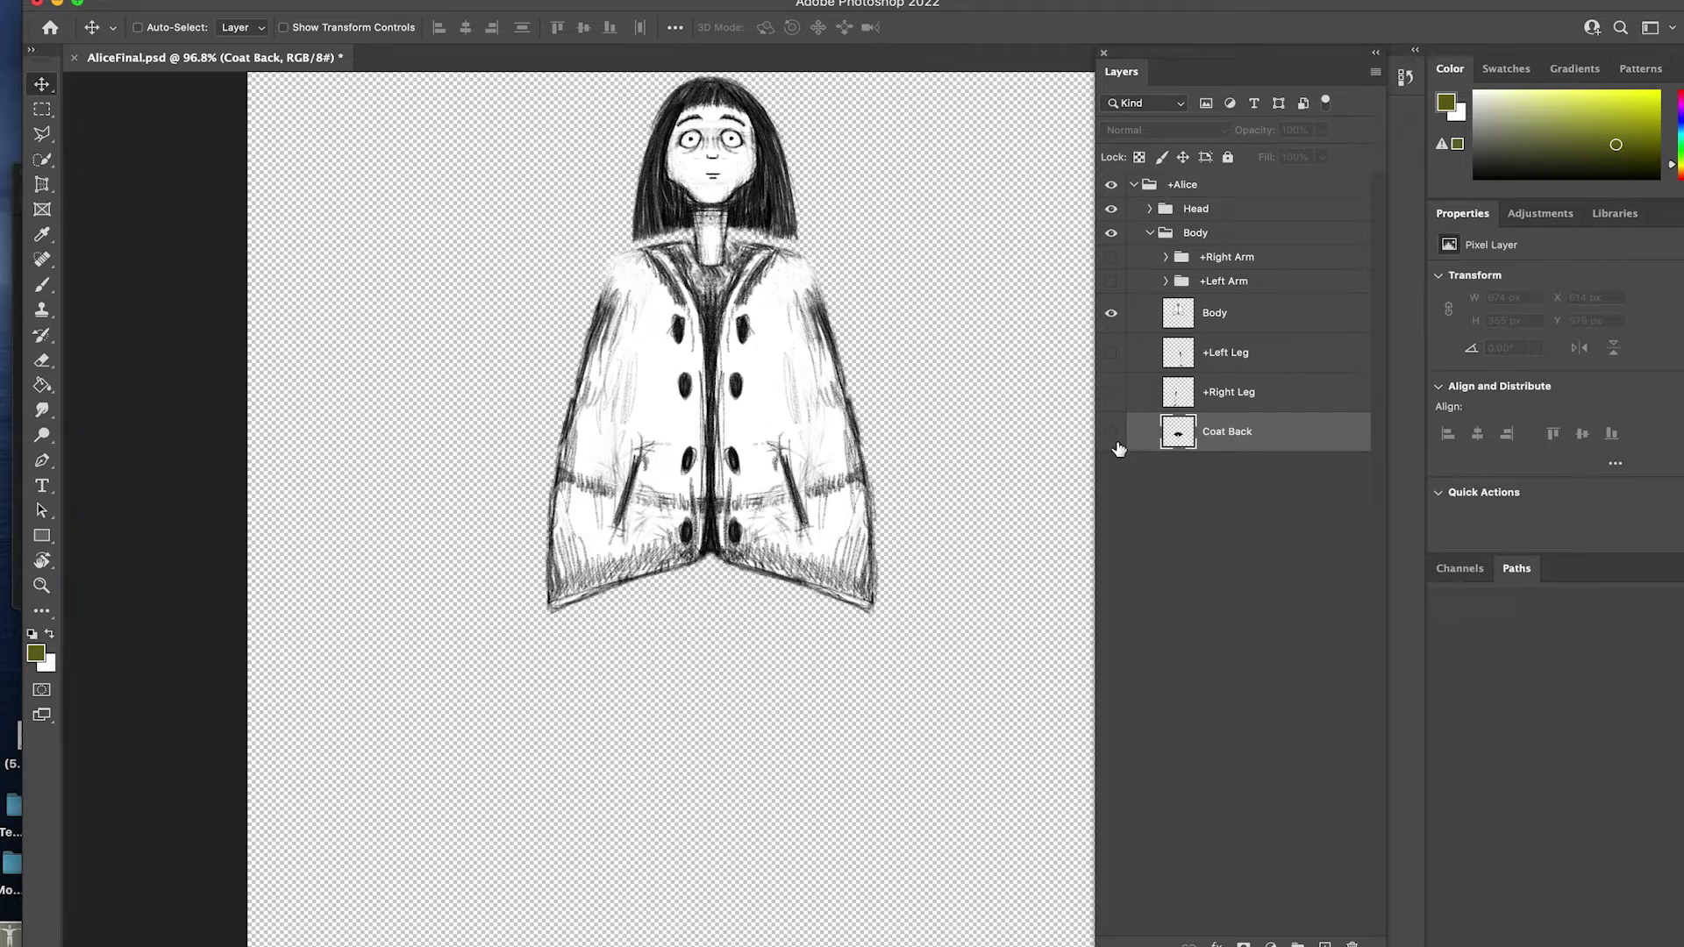
{"action": "left_click", "coordinate": [1112, 433]}
{"action": "left_click", "coordinate": [1112, 394]}
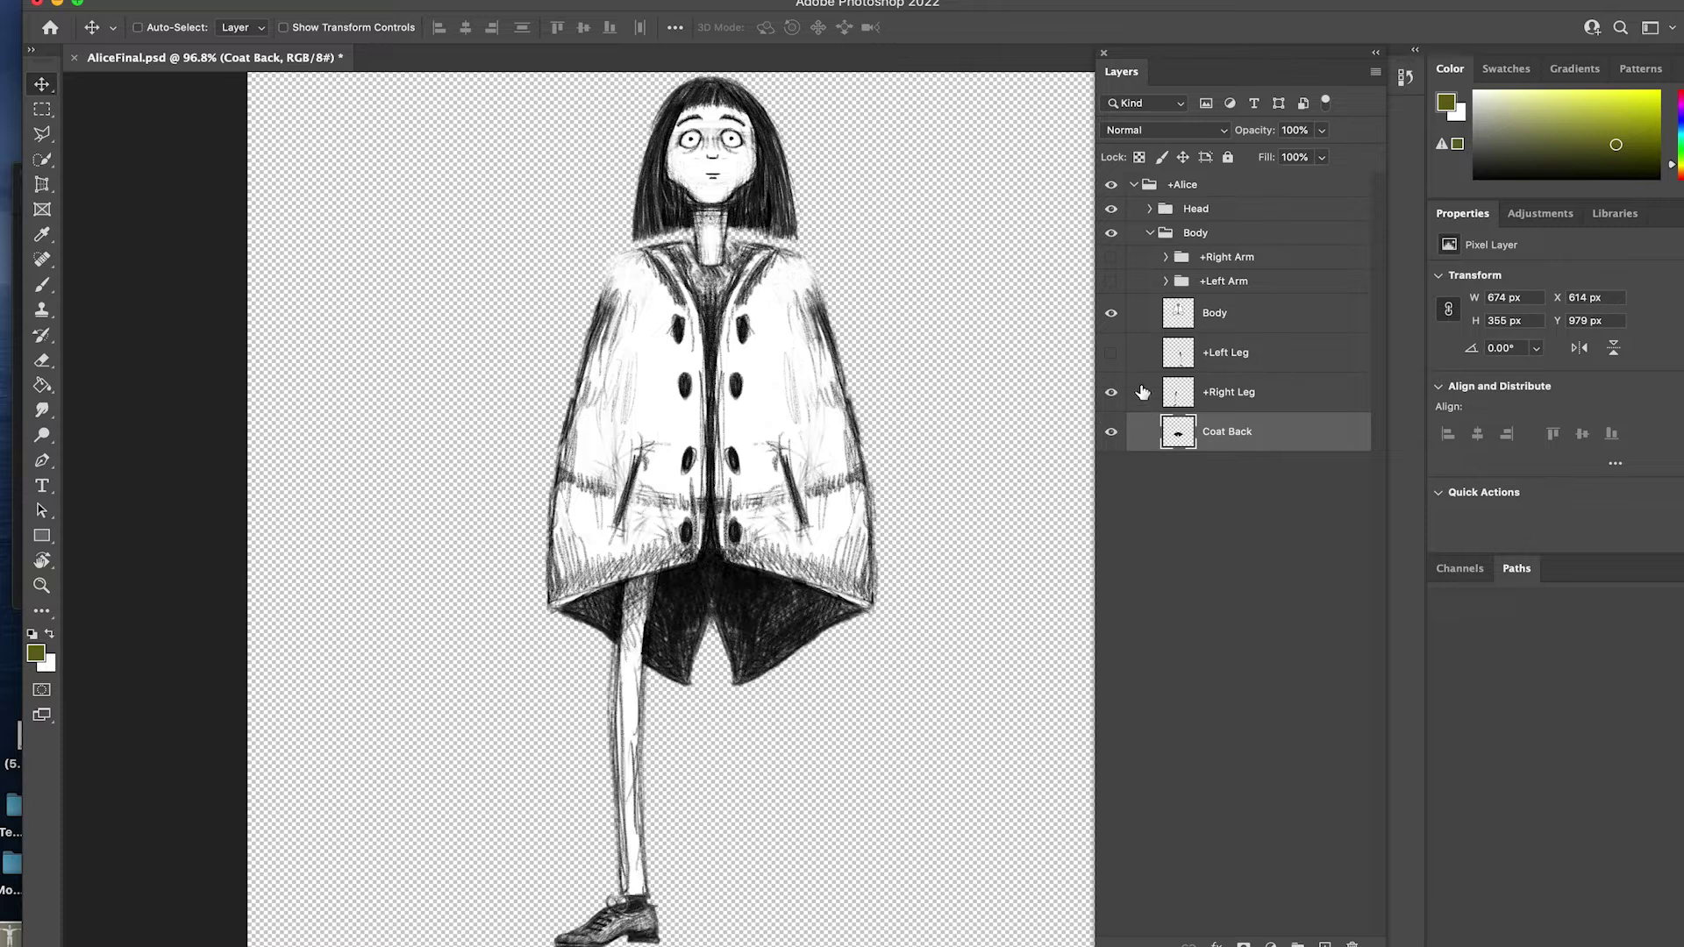
Step: Show the +Left Leg layer and the +Left Arm and +Right Arm groups again
{"action": "left_click", "coordinate": [1119, 355]}
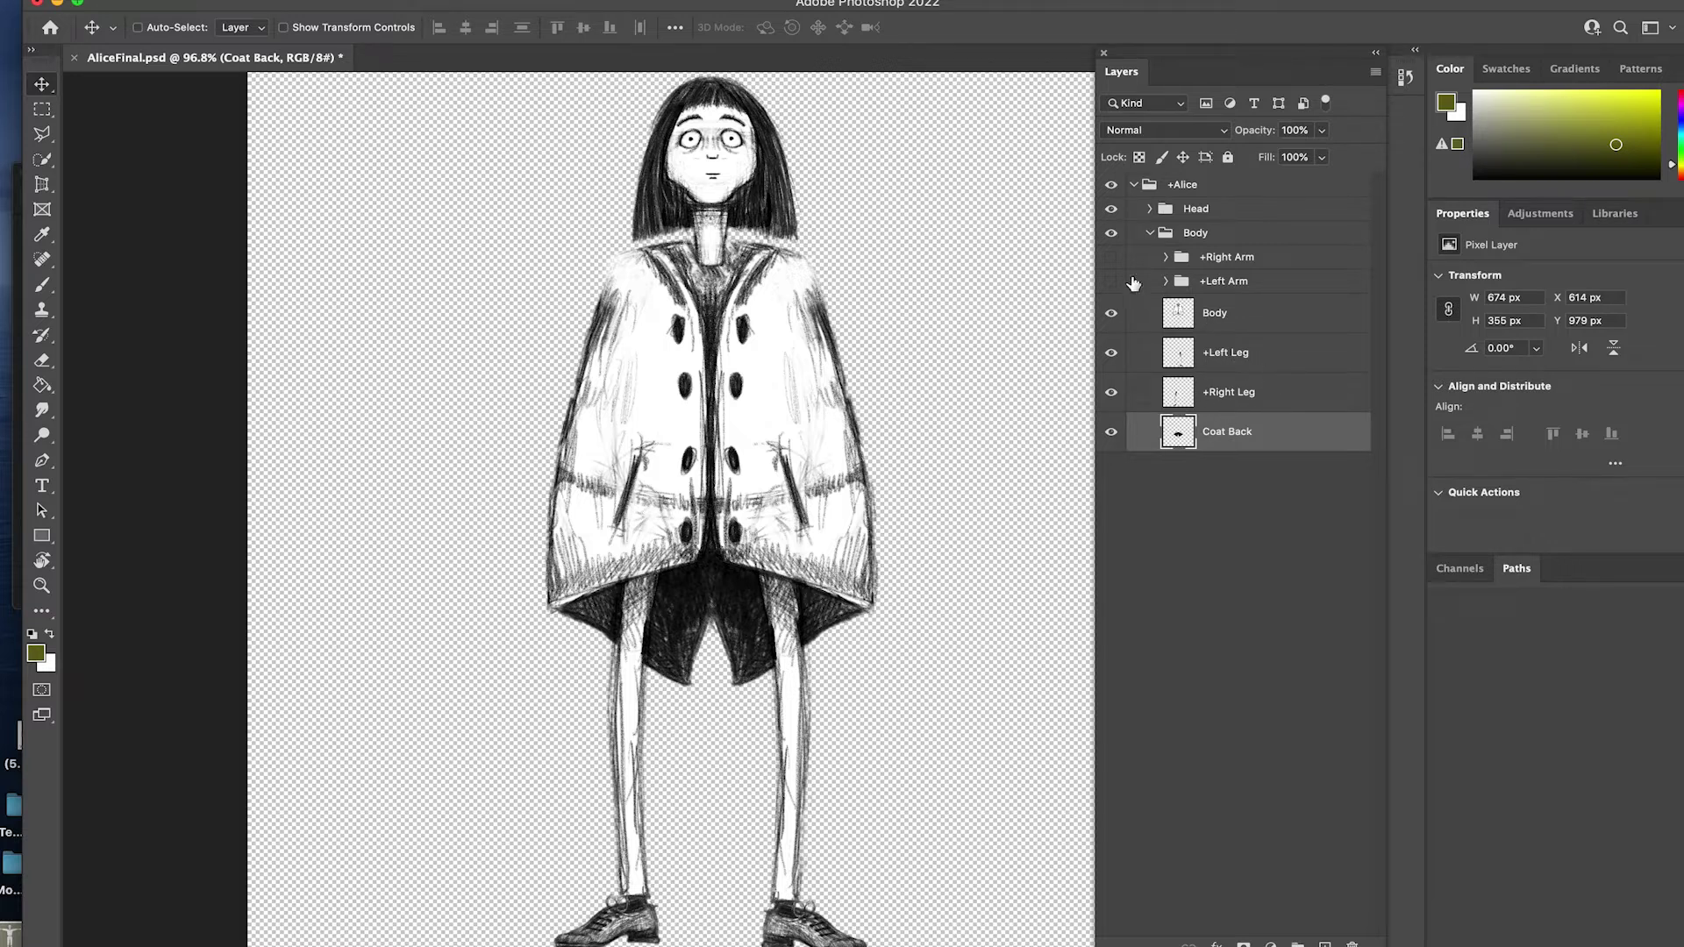
{"action": "left_click", "coordinate": [1112, 282]}
{"action": "left_click_drag", "start_coordinate": [880, 370], "coordinate": [777, 395]}
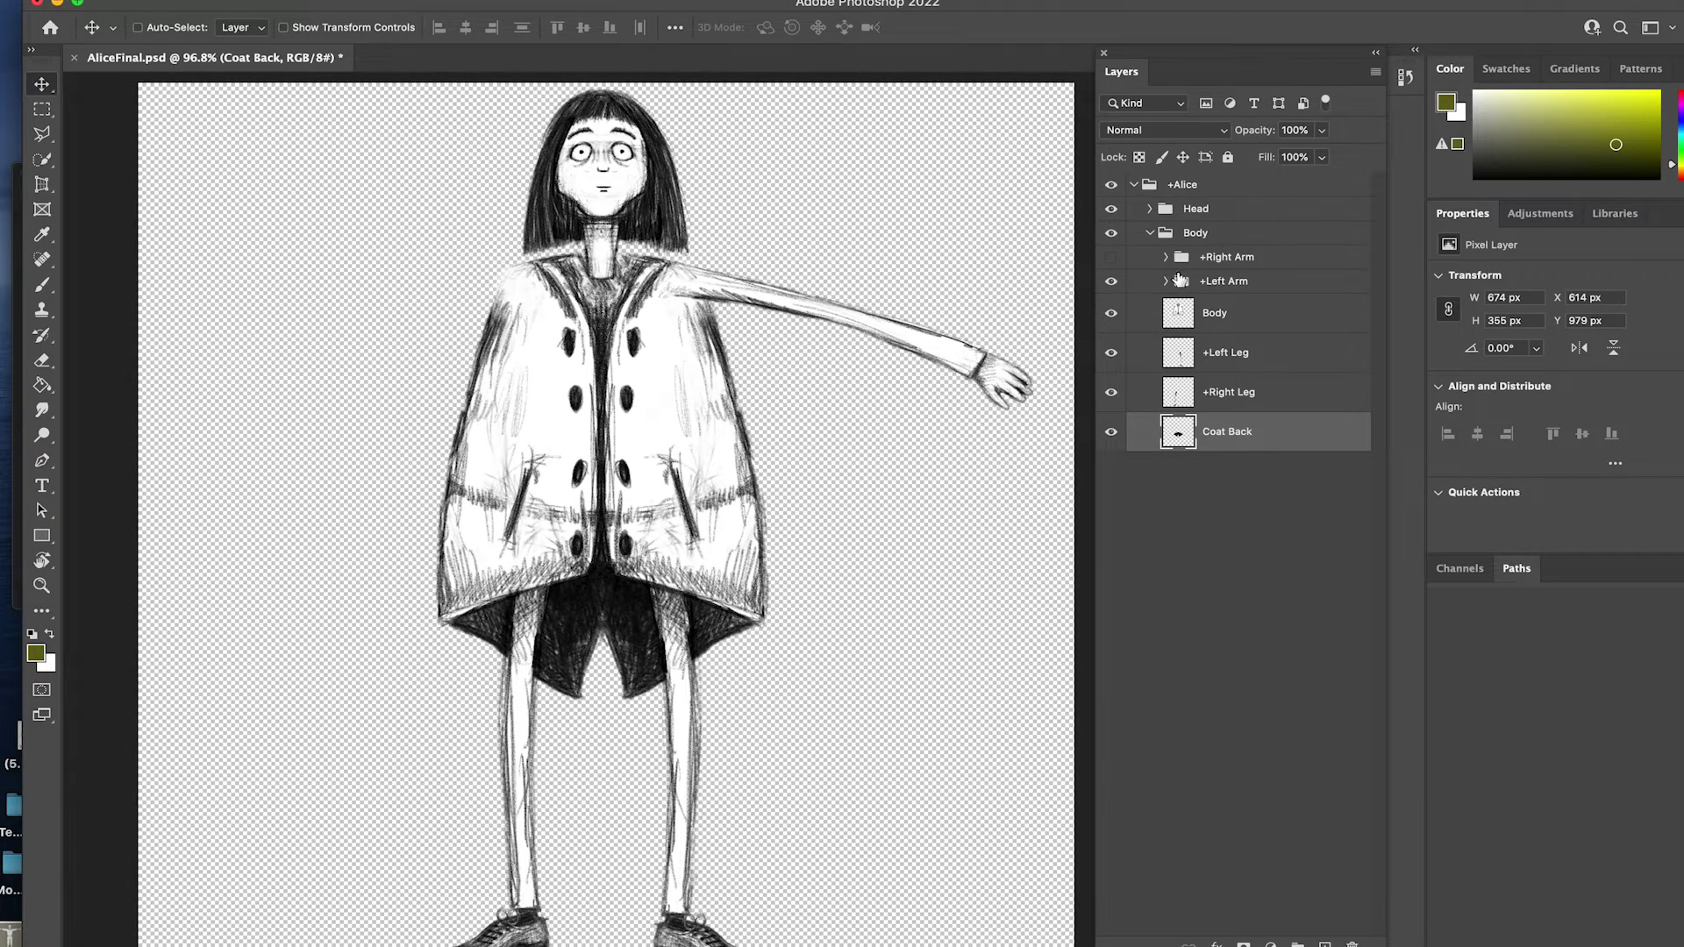
{"action": "left_click", "coordinate": [1111, 257]}
Step: Hide the Right Arm layer inside the +Right Arm group, and select RHand Down in the R Hands group
{"action": "left_click", "coordinate": [1165, 258]}
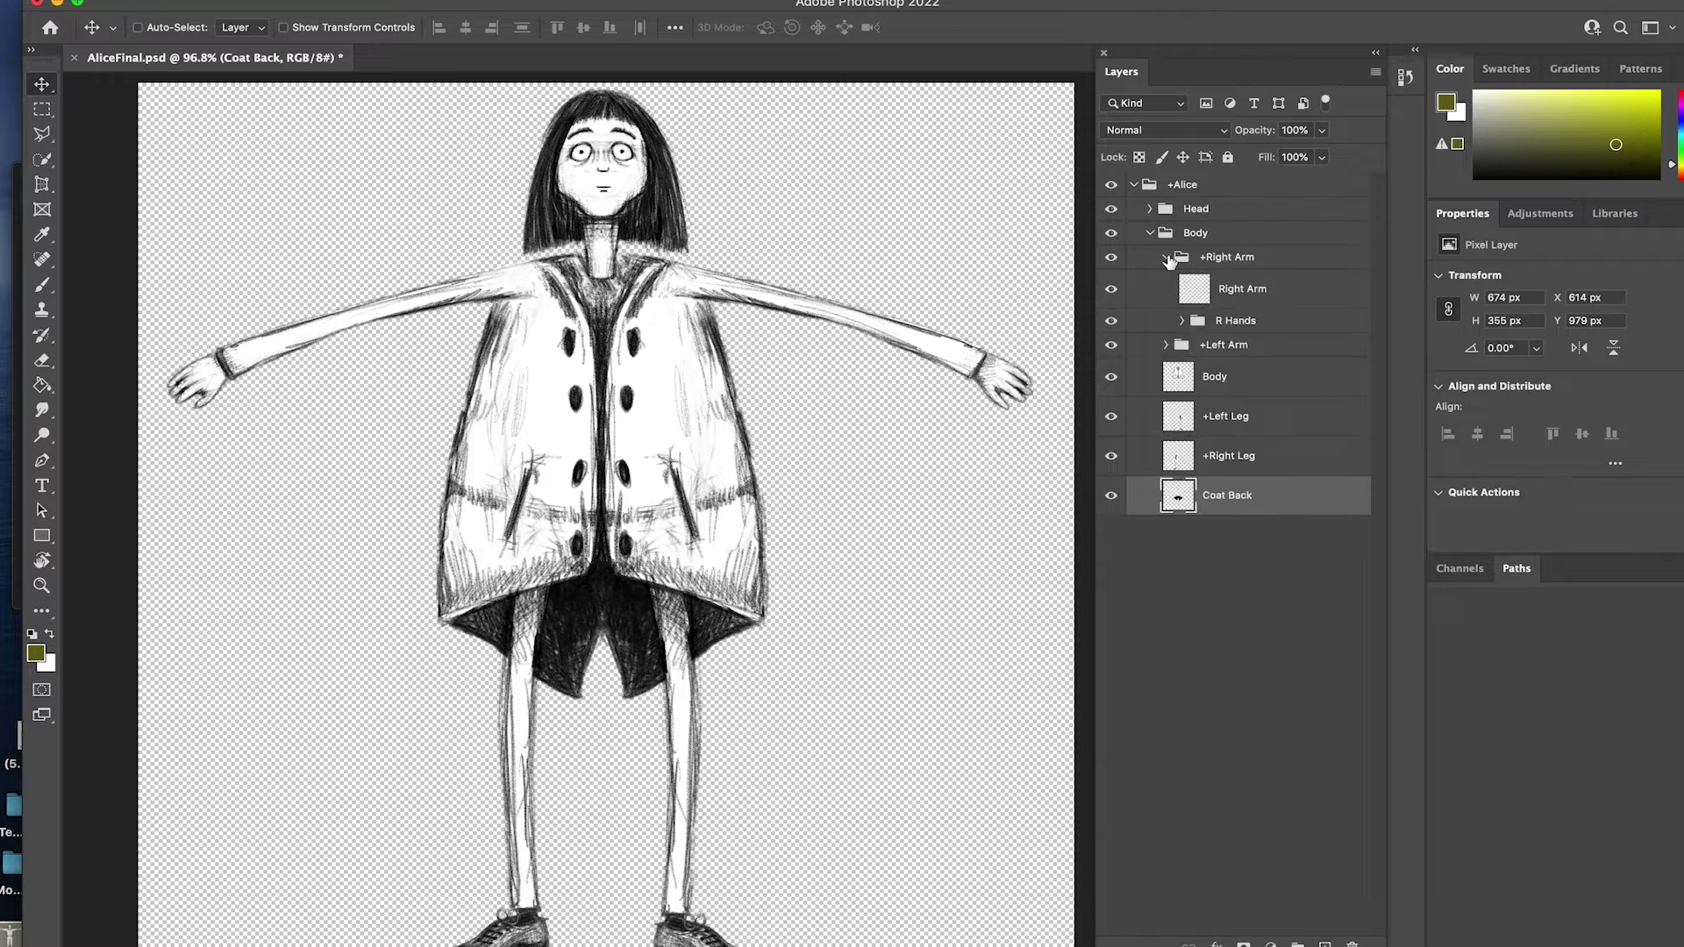
{"action": "left_click", "coordinate": [1229, 260]}
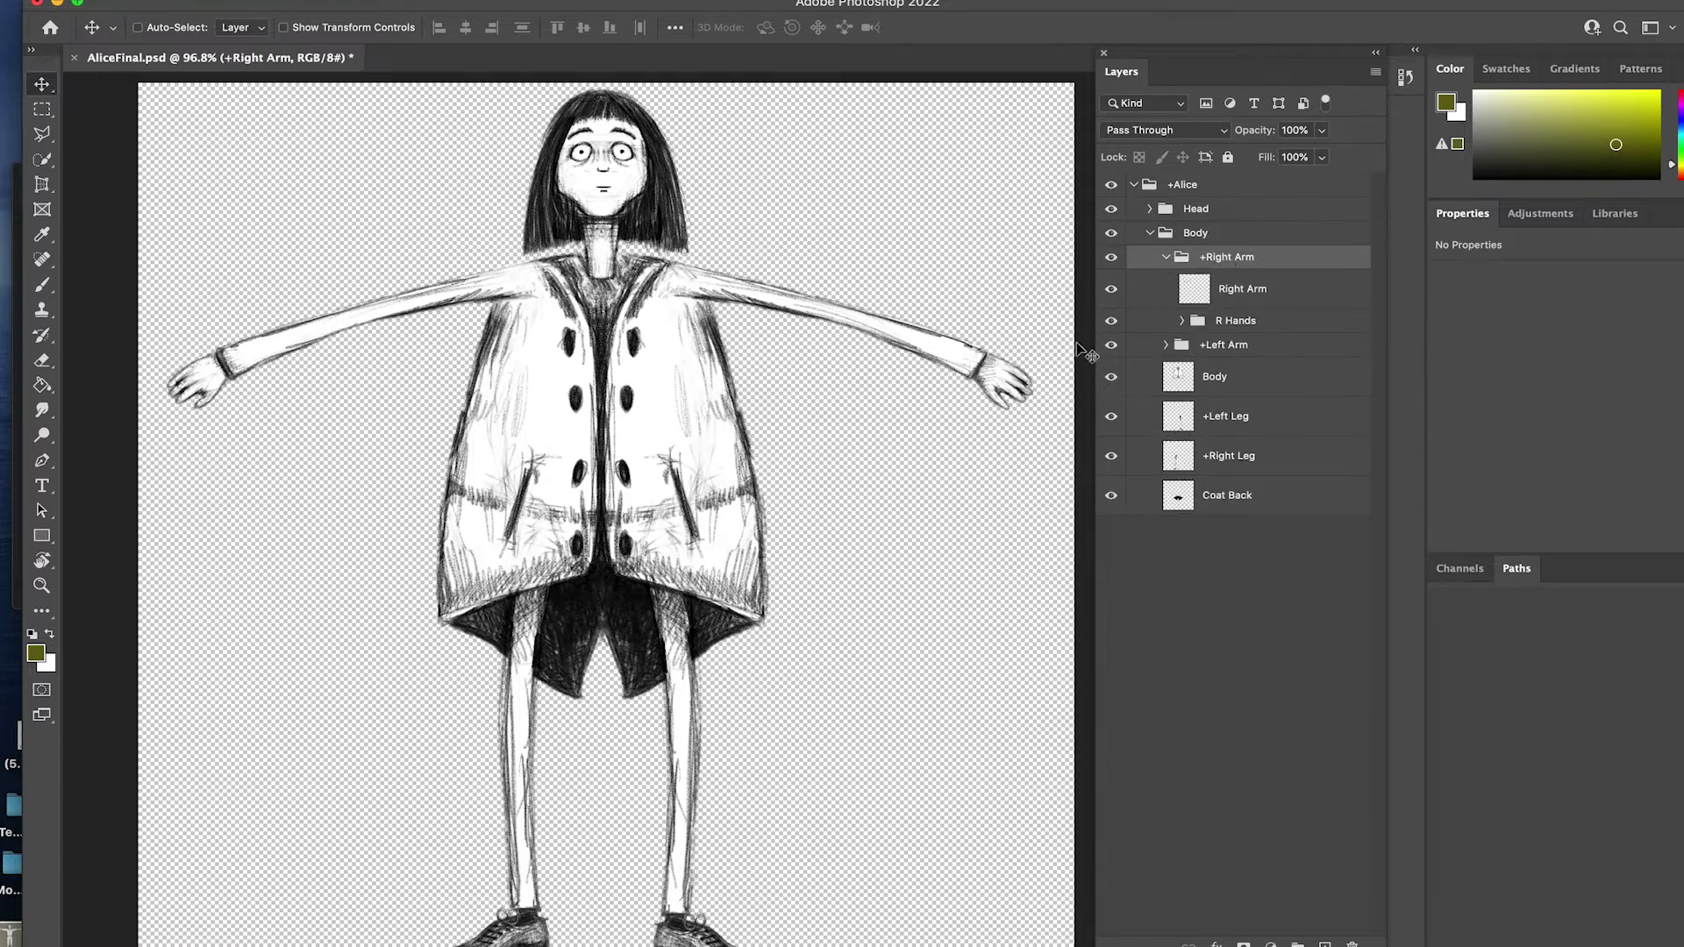
{"action": "left_click", "coordinate": [1111, 296]}
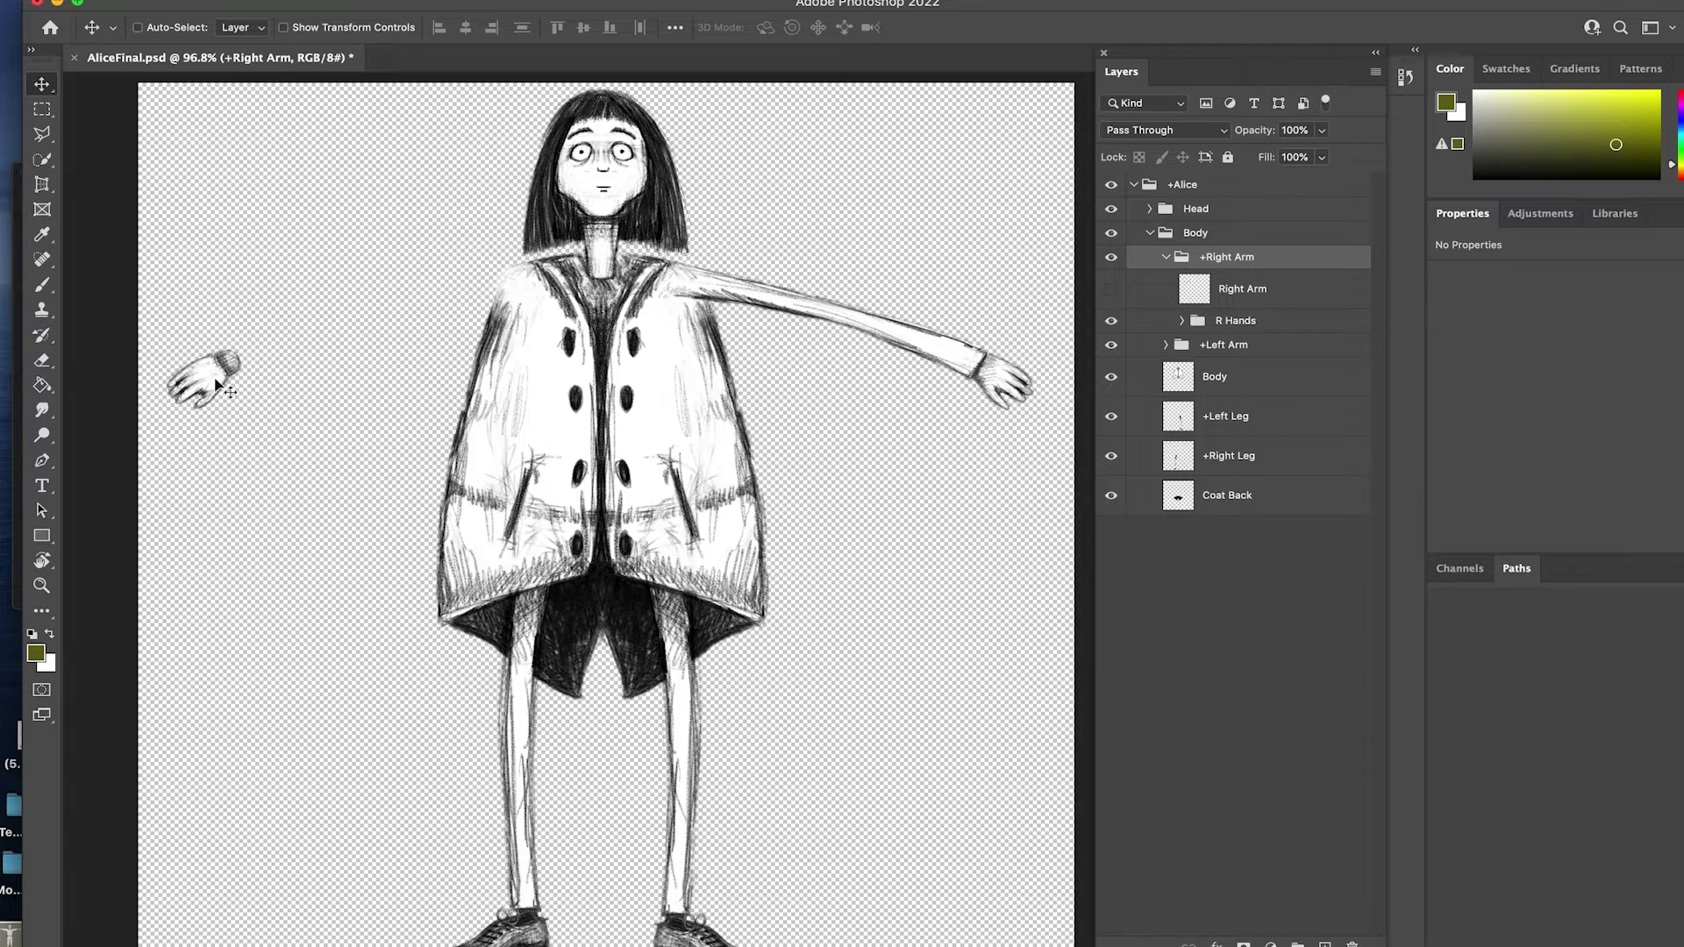
{"action": "left_click", "coordinate": [1182, 321]}
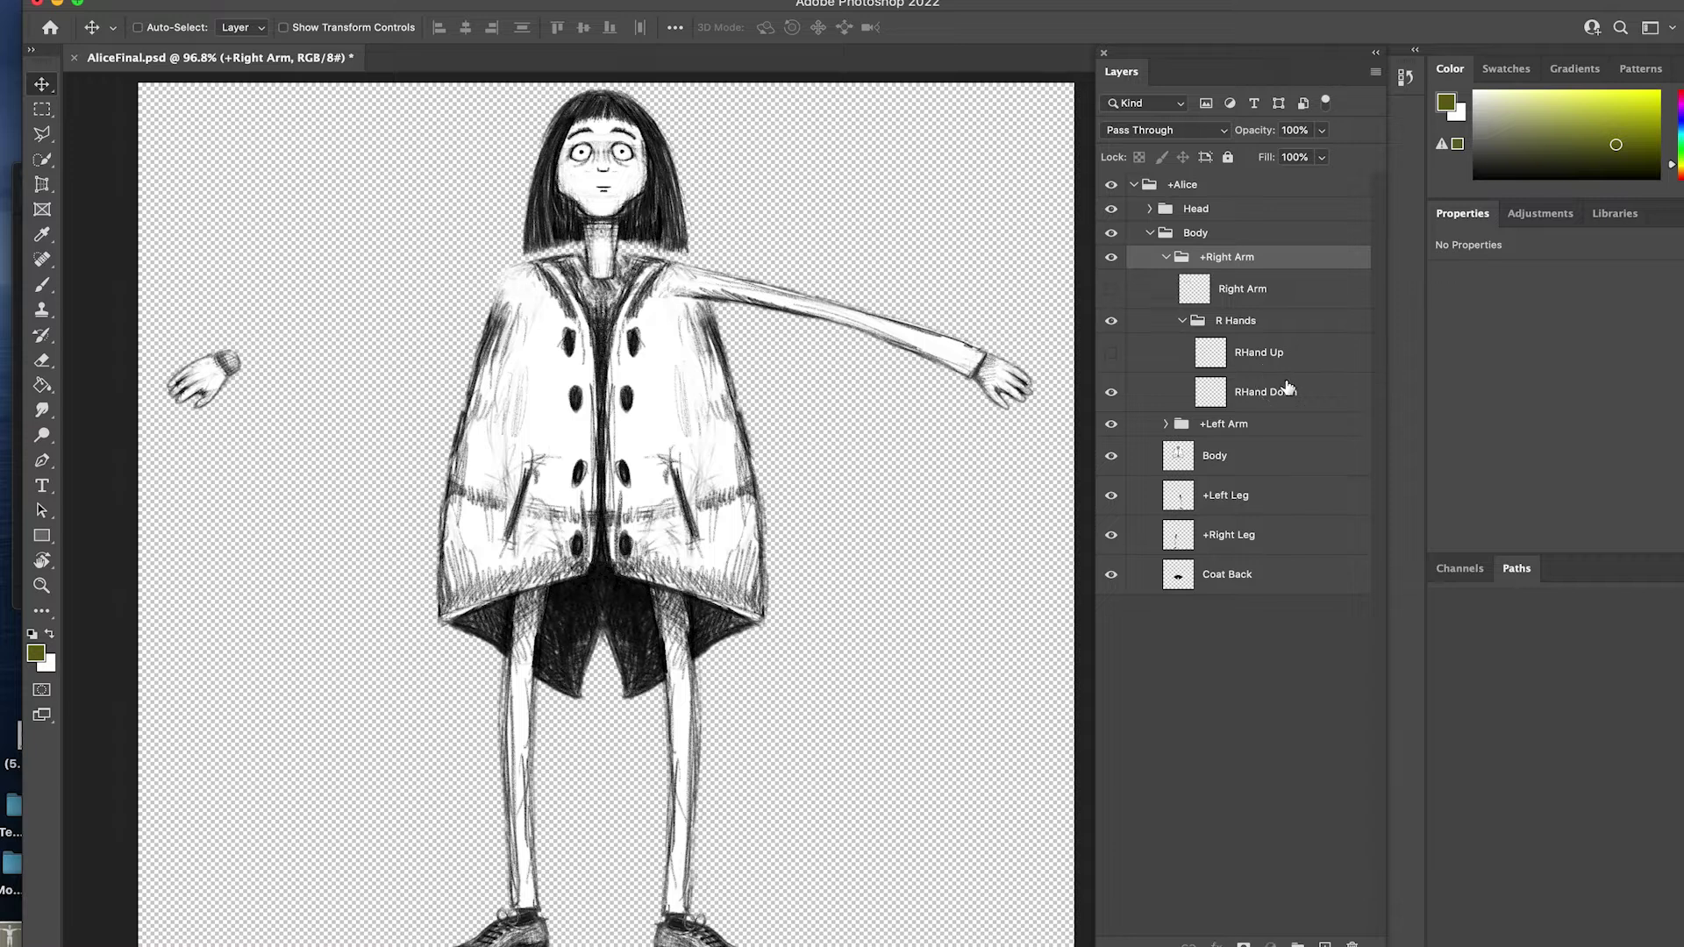
{"action": "left_click", "coordinate": [1287, 390]}
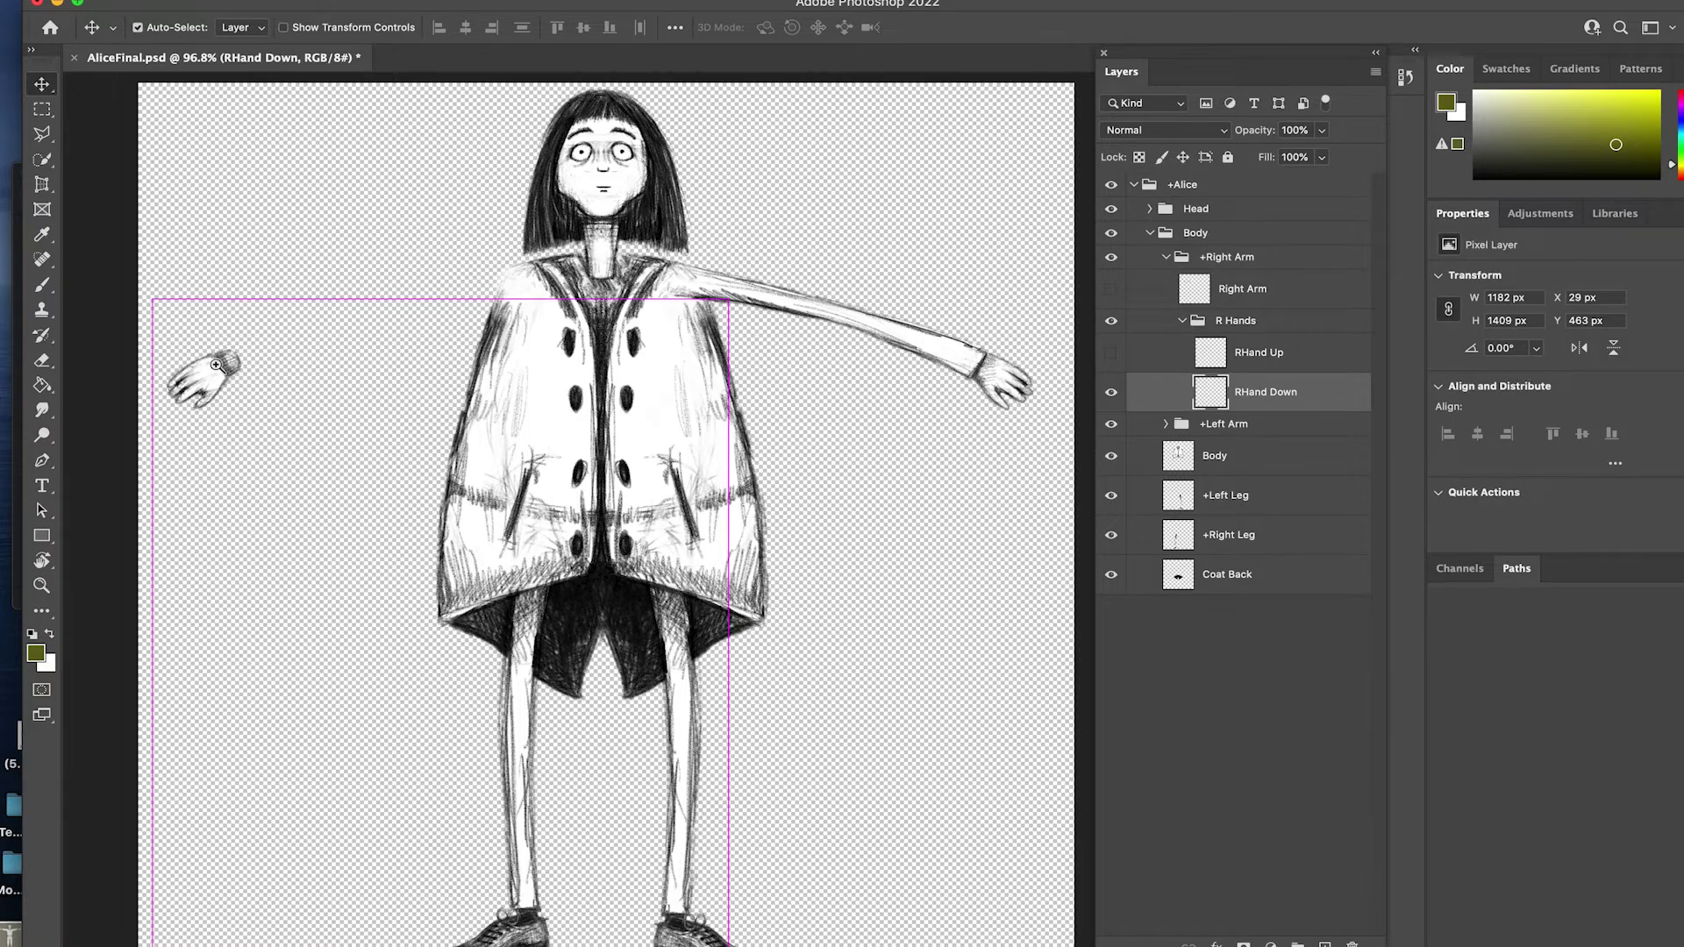
Step: Swap RHand Down for RHand Up and show the Right Arm layer to examine the alternate hand
{"action": "left_click_drag", "start_coordinate": [216, 364], "coordinate": [315, 368]}
{"action": "left_click_drag", "start_coordinate": [316, 368], "coordinate": [738, 339]}
{"action": "left_click", "coordinate": [1111, 393]}
{"action": "left_click", "coordinate": [1109, 352]}
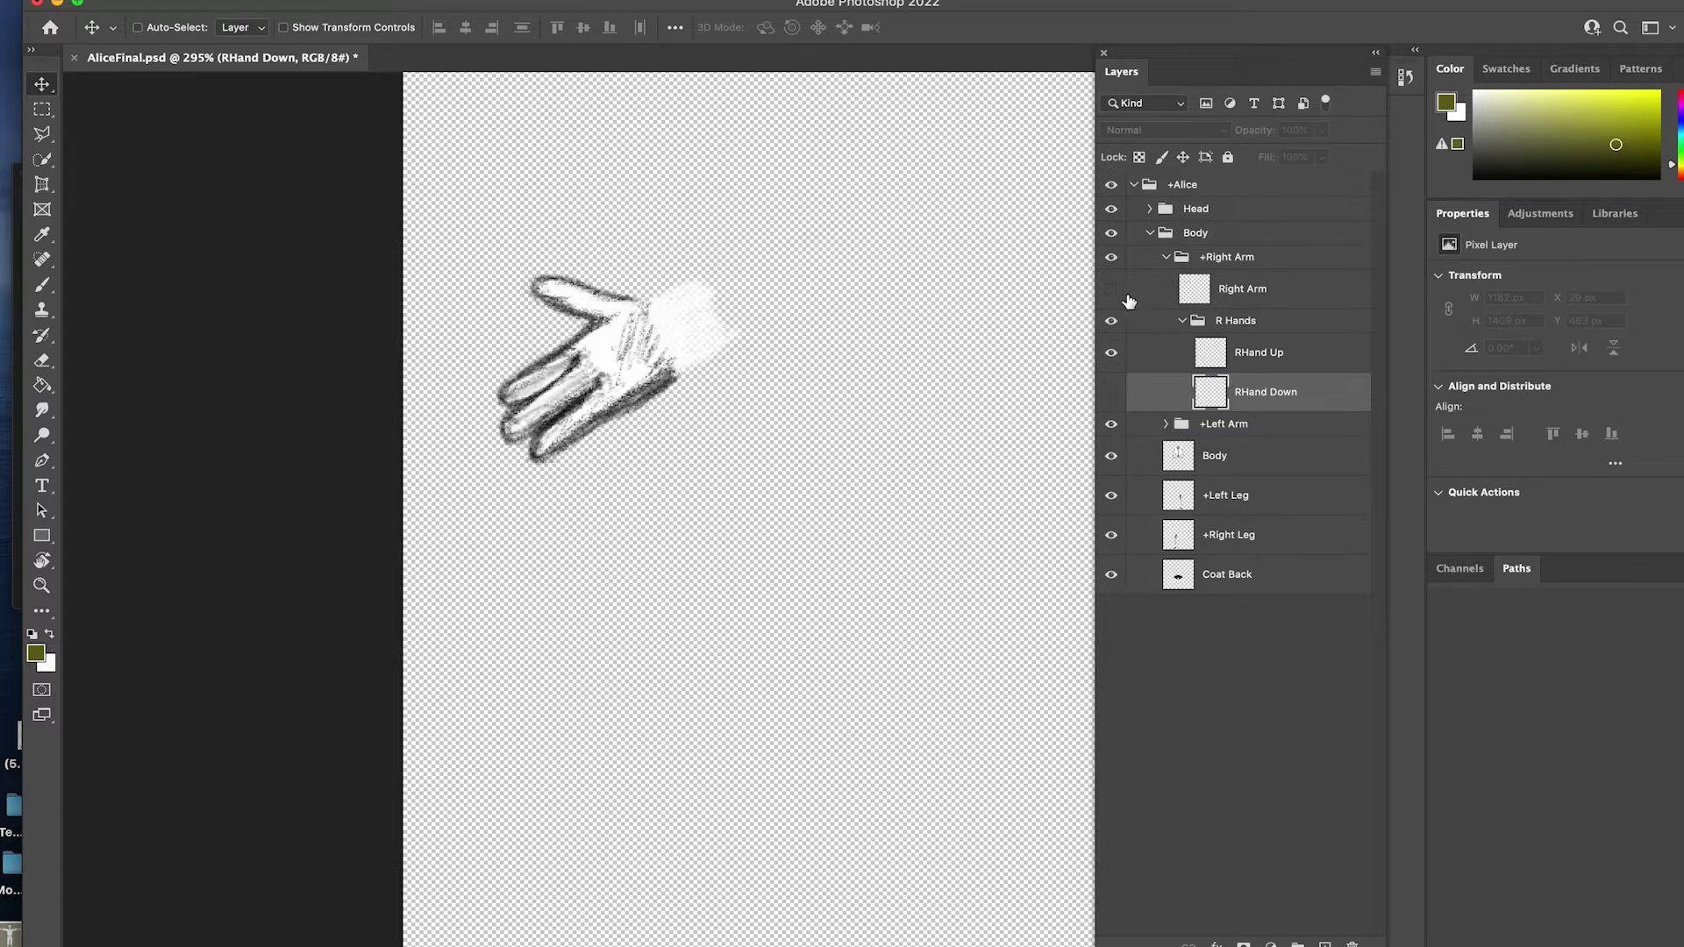
{"action": "left_click", "coordinate": [1112, 290]}
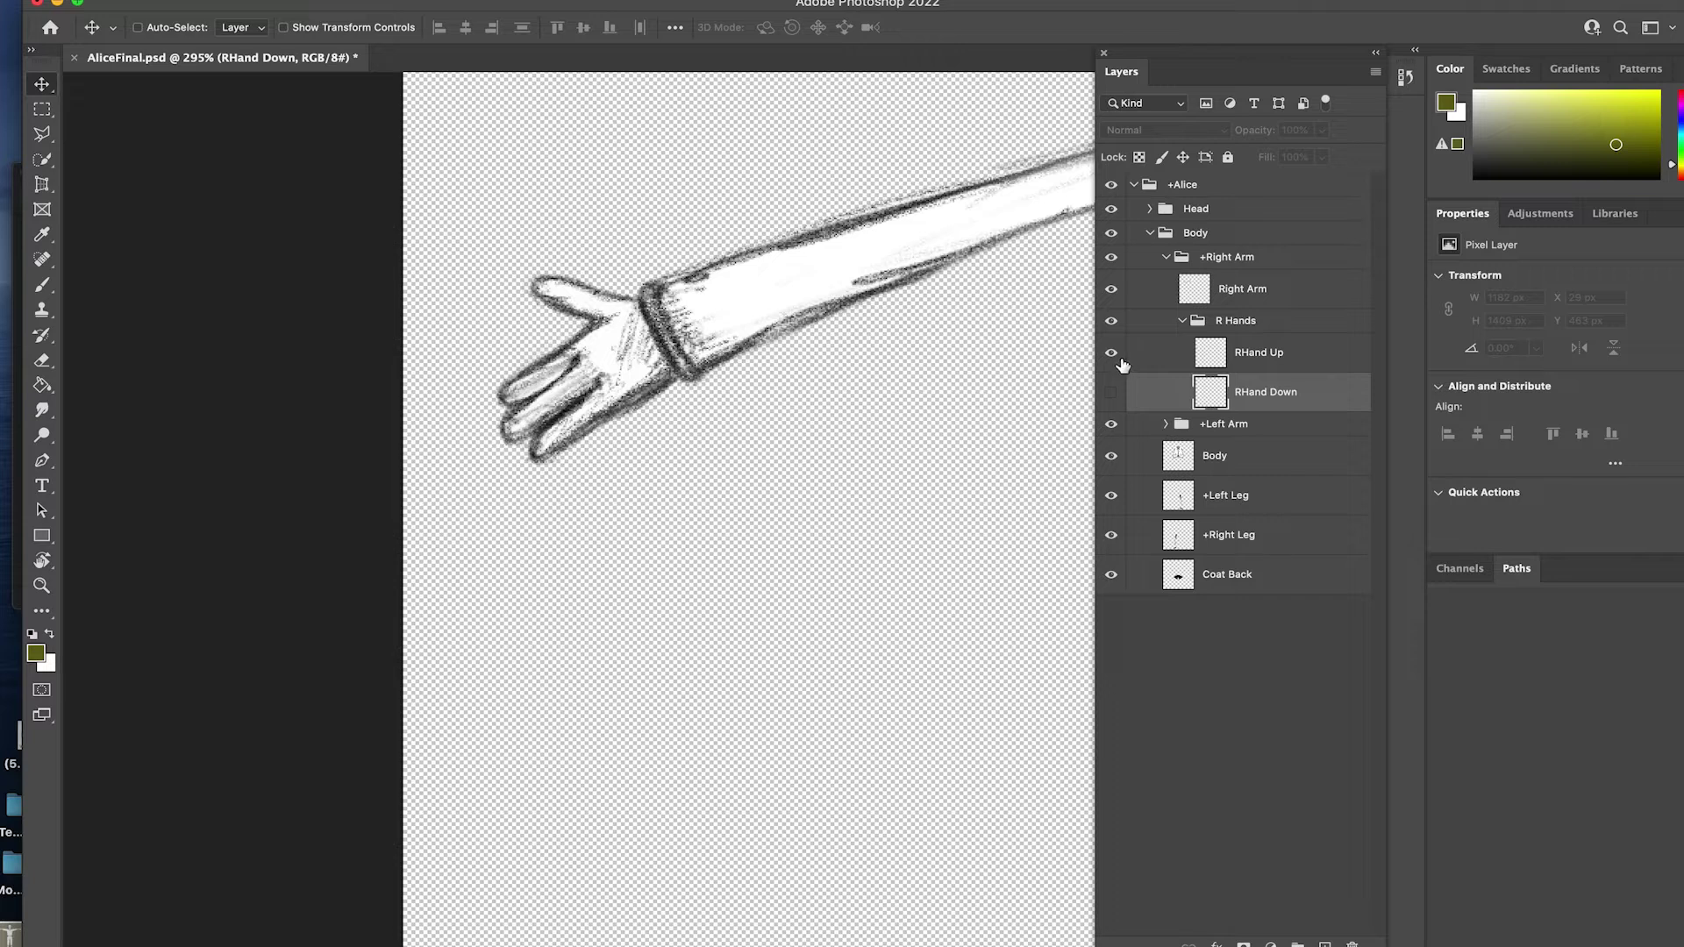
Step: Swap RHand Up back to RHand Down, and collapse the R Hands and +Right Arm groups
{"action": "left_click", "coordinate": [1110, 359]}
{"action": "left_click", "coordinate": [1110, 393]}
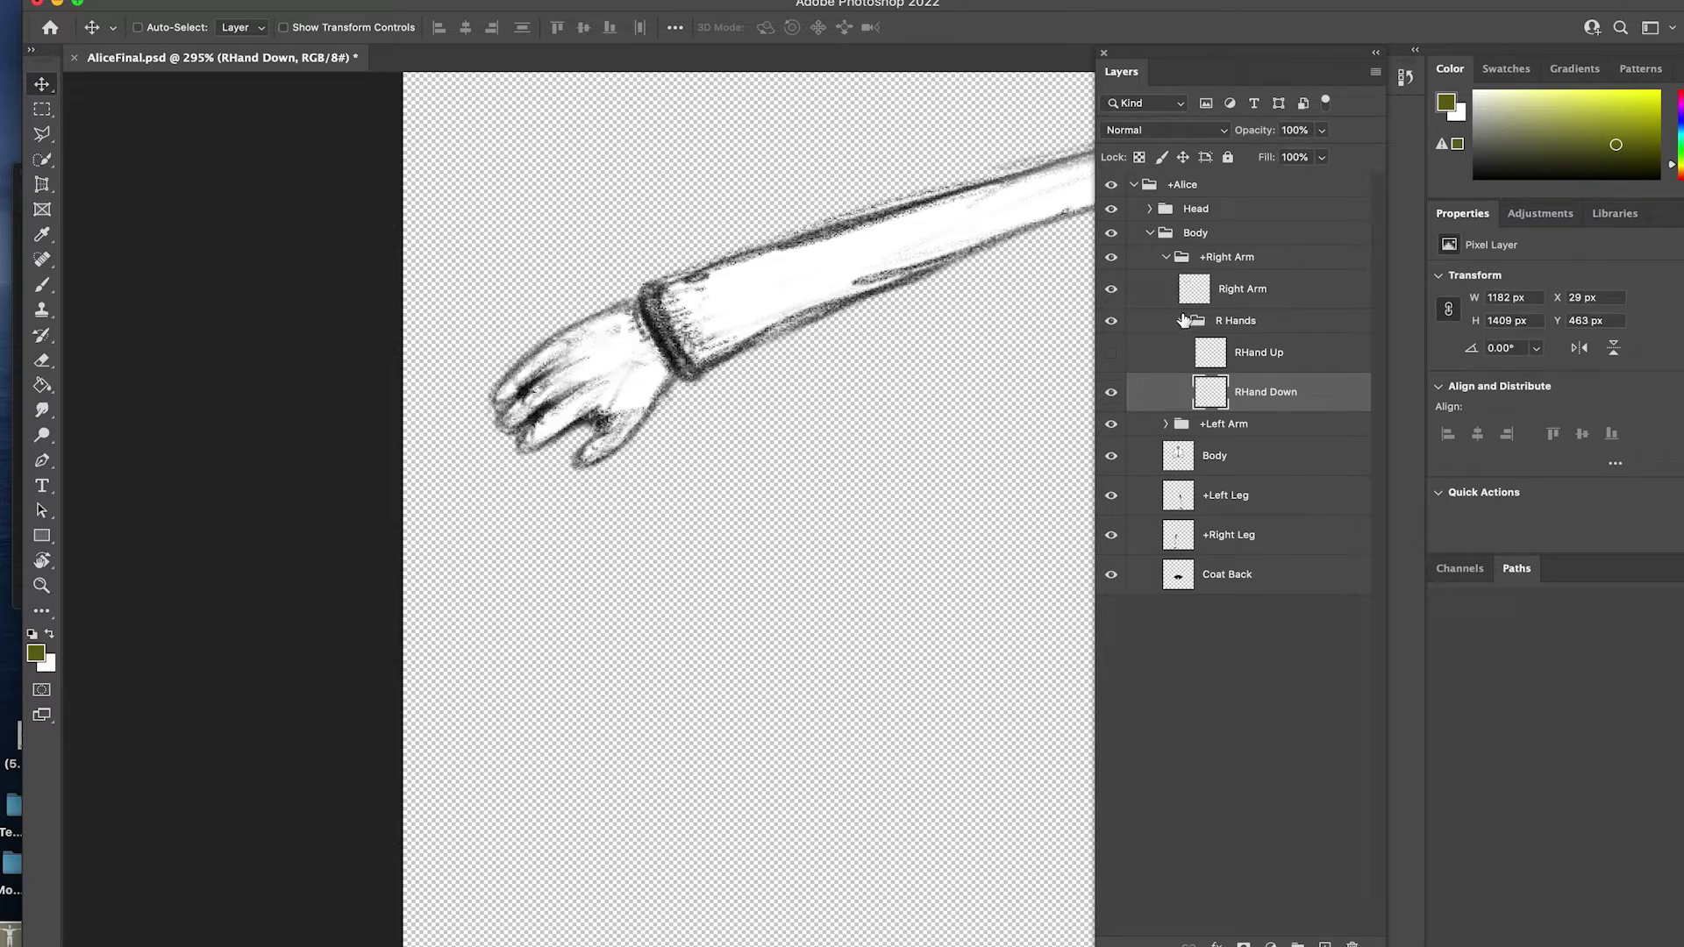
{"action": "left_click", "coordinate": [1182, 321]}
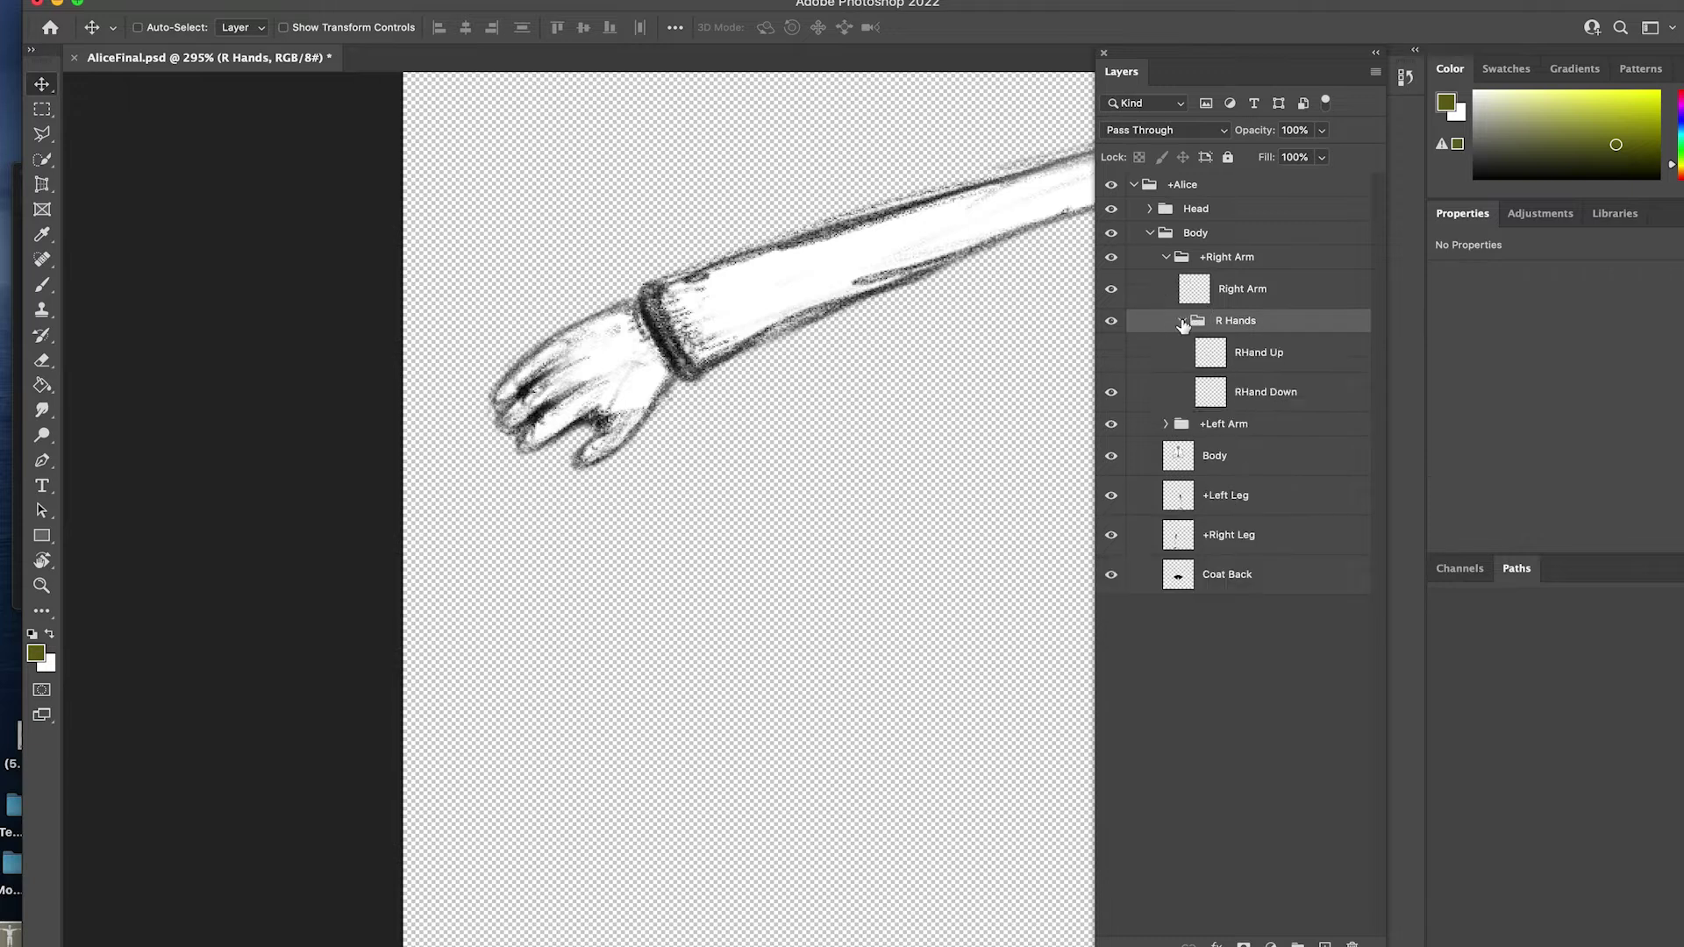
{"action": "left_click", "coordinate": [1182, 321]}
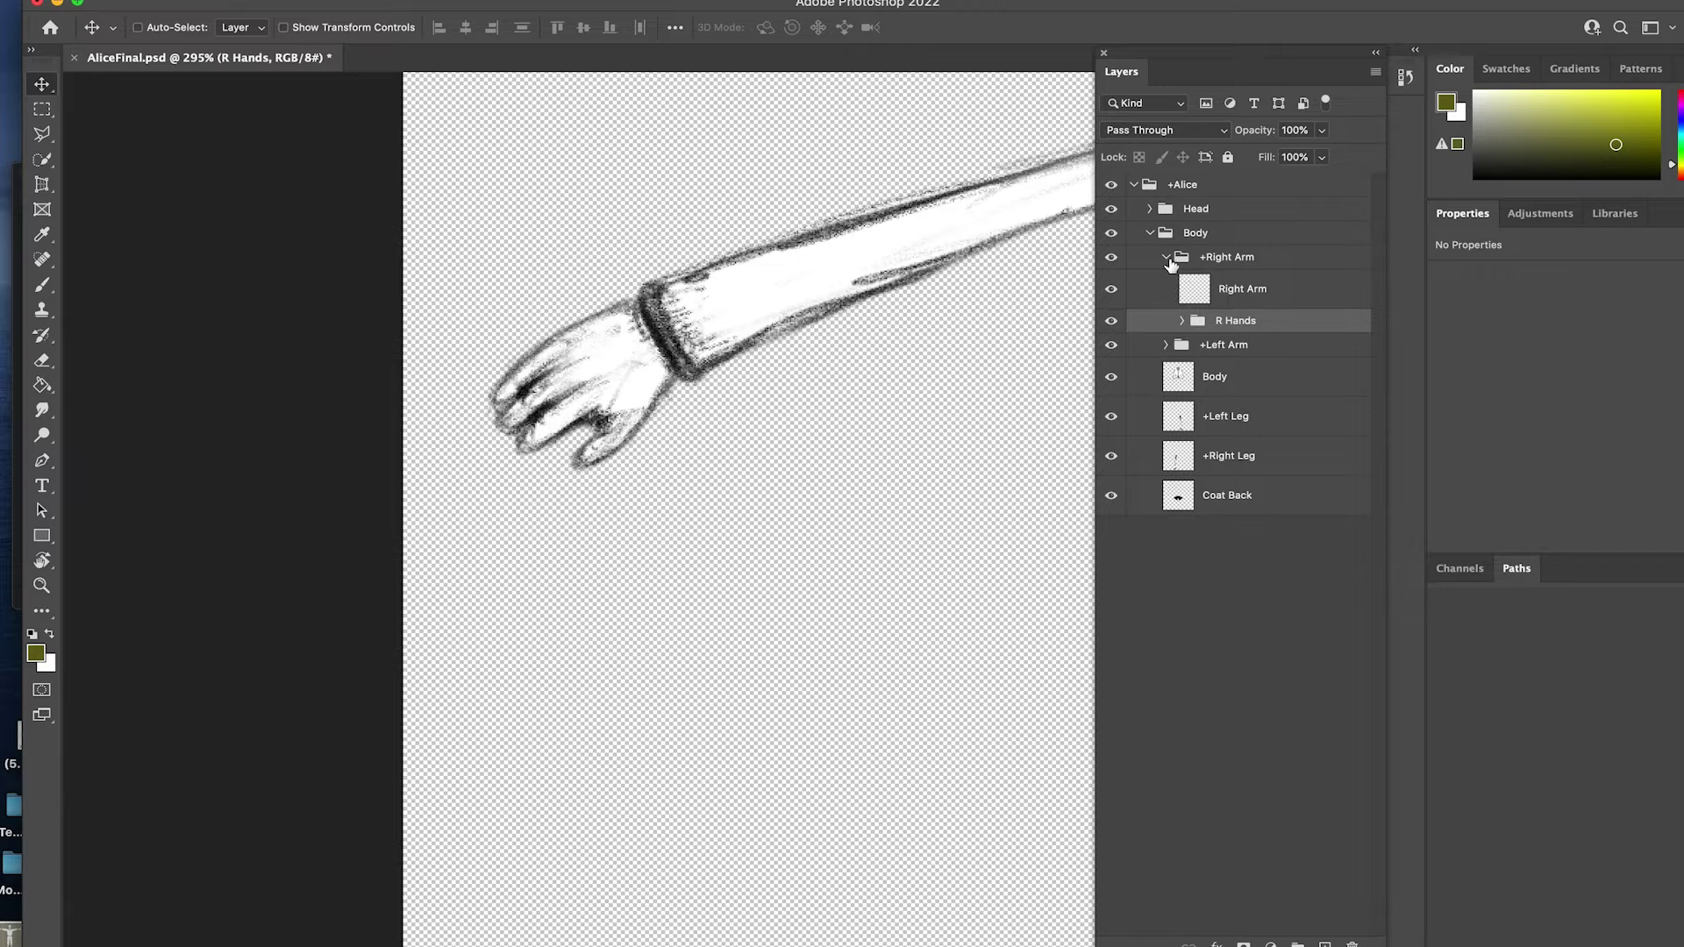
{"action": "left_click", "coordinate": [1167, 258]}
Step: Expand the +Left Arm group and its L Hands subgroup, with the left hand in view
{"action": "left_click", "coordinate": [1166, 282]}
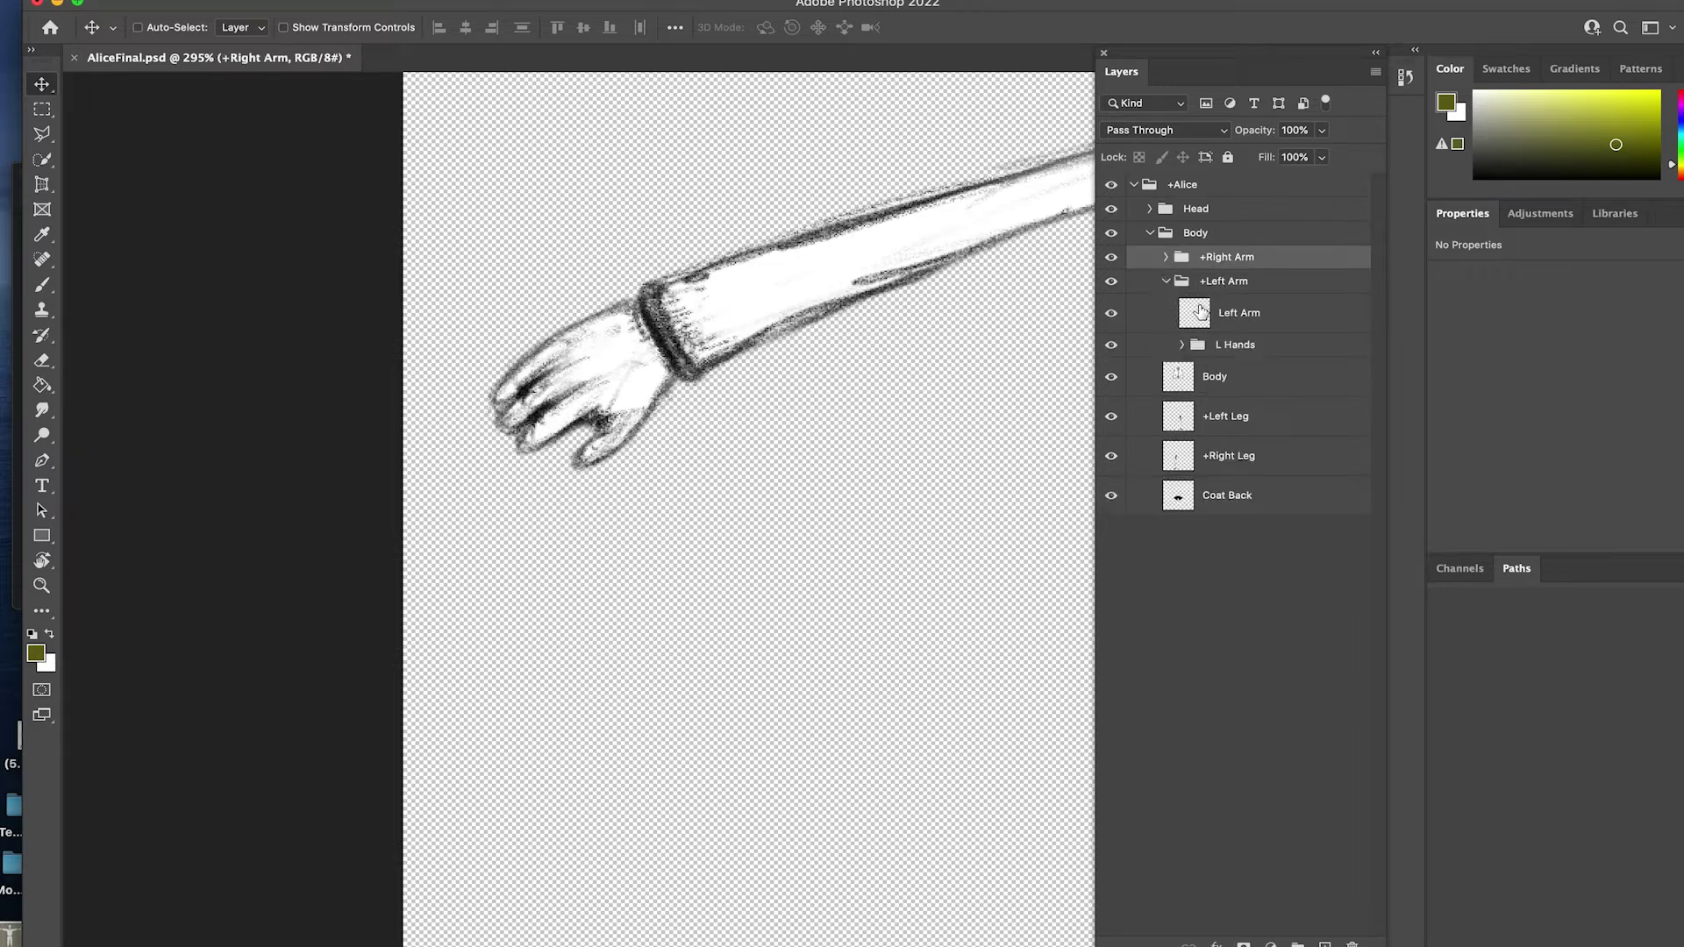
{"action": "left_click", "coordinate": [1223, 283]}
{"action": "left_click_drag", "start_coordinate": [928, 301], "coordinate": [369, 325]}
{"action": "left_click_drag", "start_coordinate": [890, 321], "coordinate": [175, 281]}
{"action": "left_click_drag", "start_coordinate": [535, 345], "coordinate": [308, 343]}
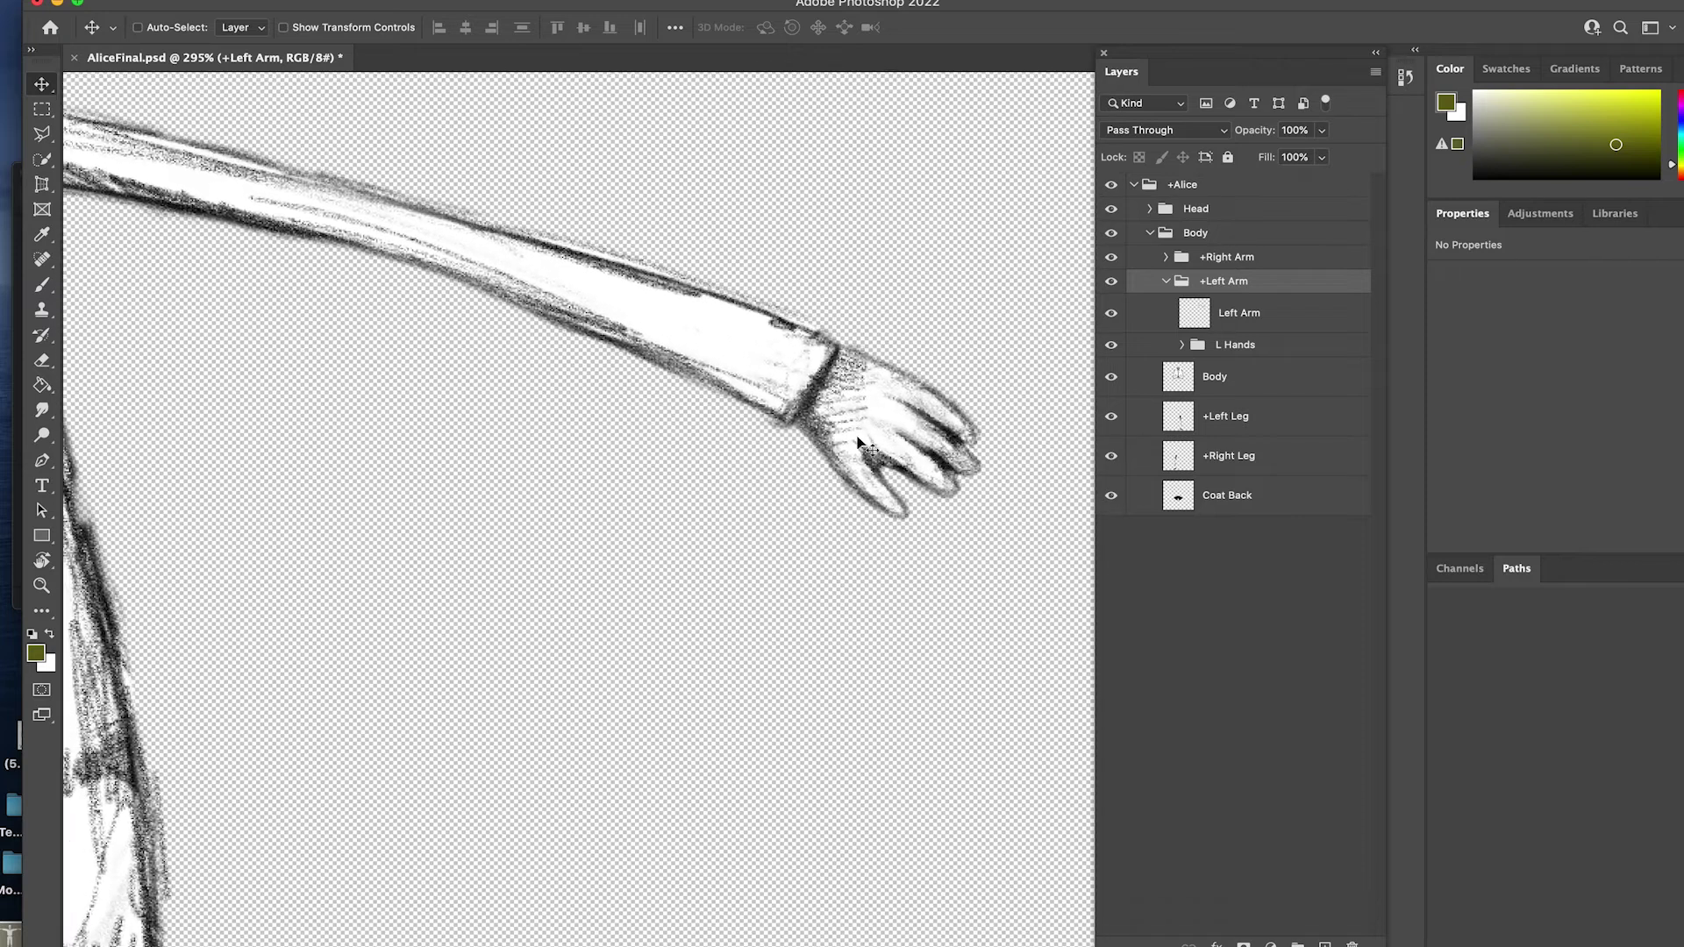
{"action": "left_click", "coordinate": [1184, 345]}
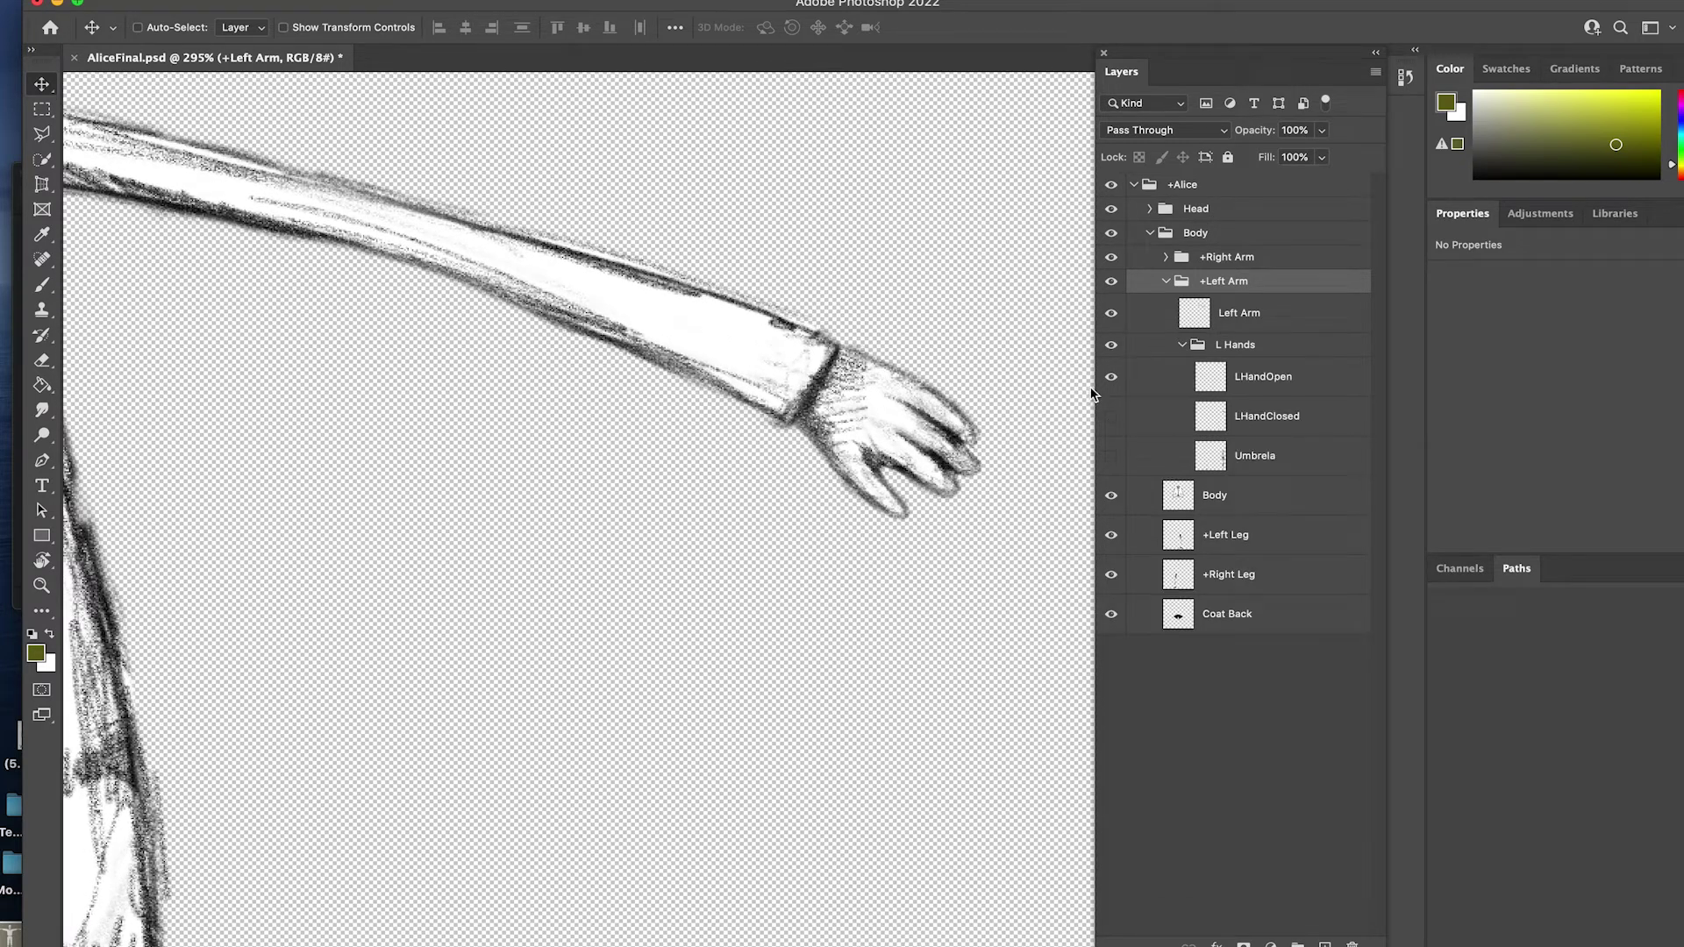
Step: Hide LHandOpen and show the LHandClosed and Umbrela layers in the L Hands group
{"action": "left_click", "coordinate": [1111, 378]}
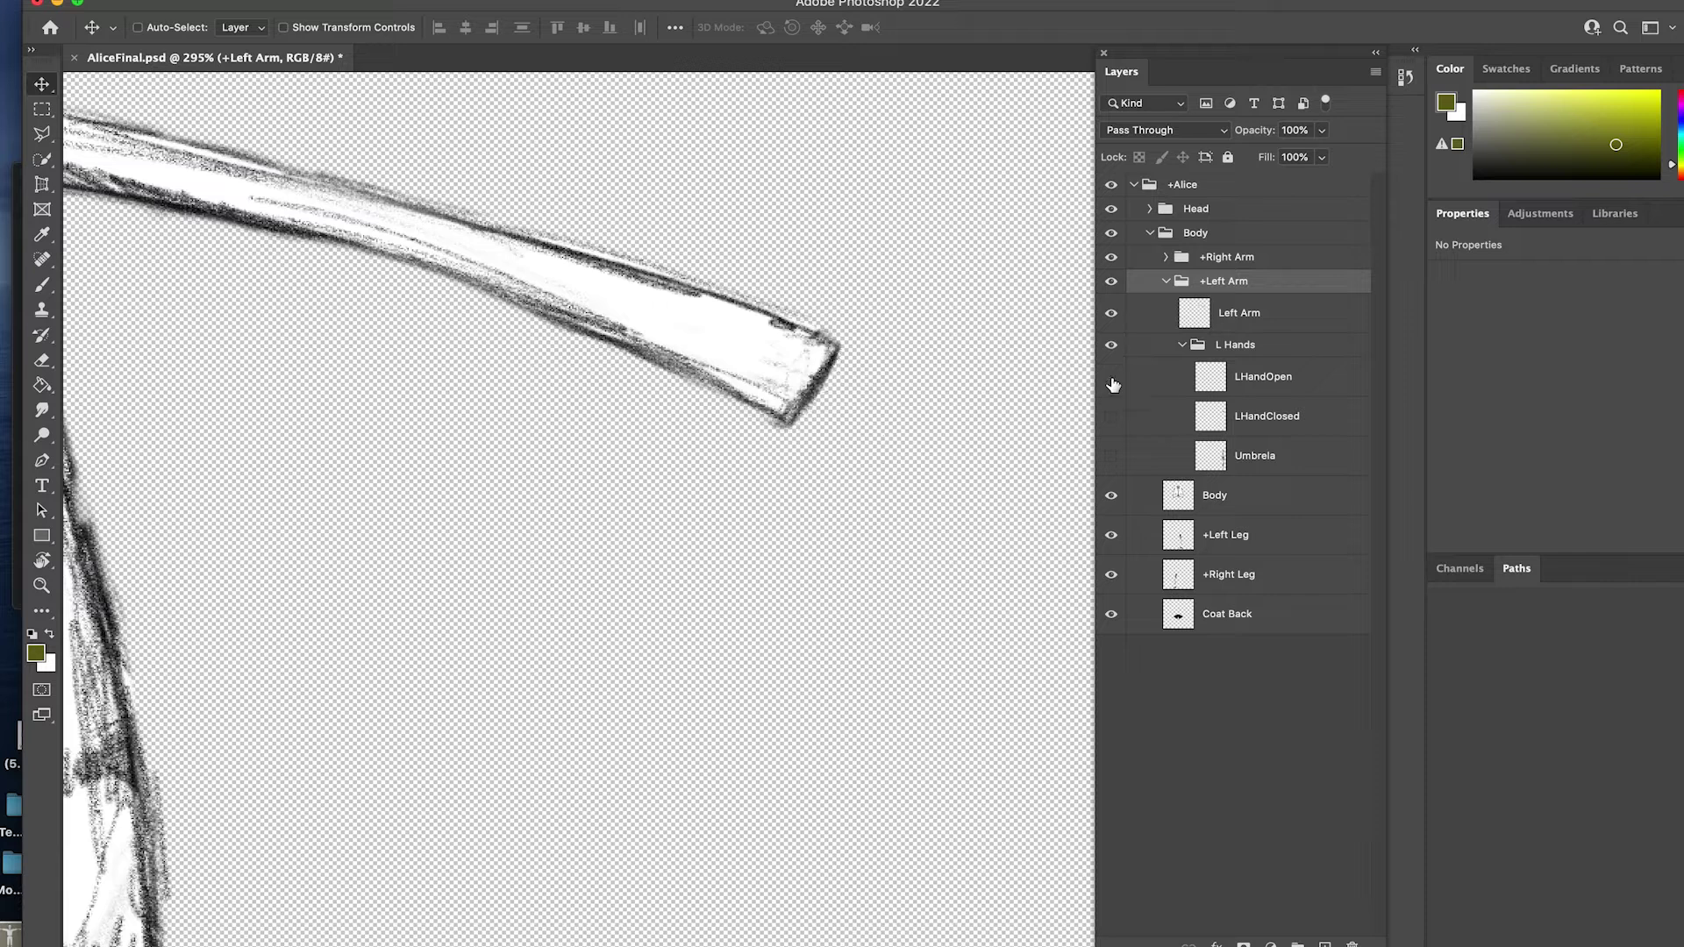
{"action": "left_click", "coordinate": [1112, 379]}
{"action": "left_click", "coordinate": [1111, 378]}
{"action": "left_click", "coordinate": [1111, 416]}
{"action": "left_click", "coordinate": [1111, 455]}
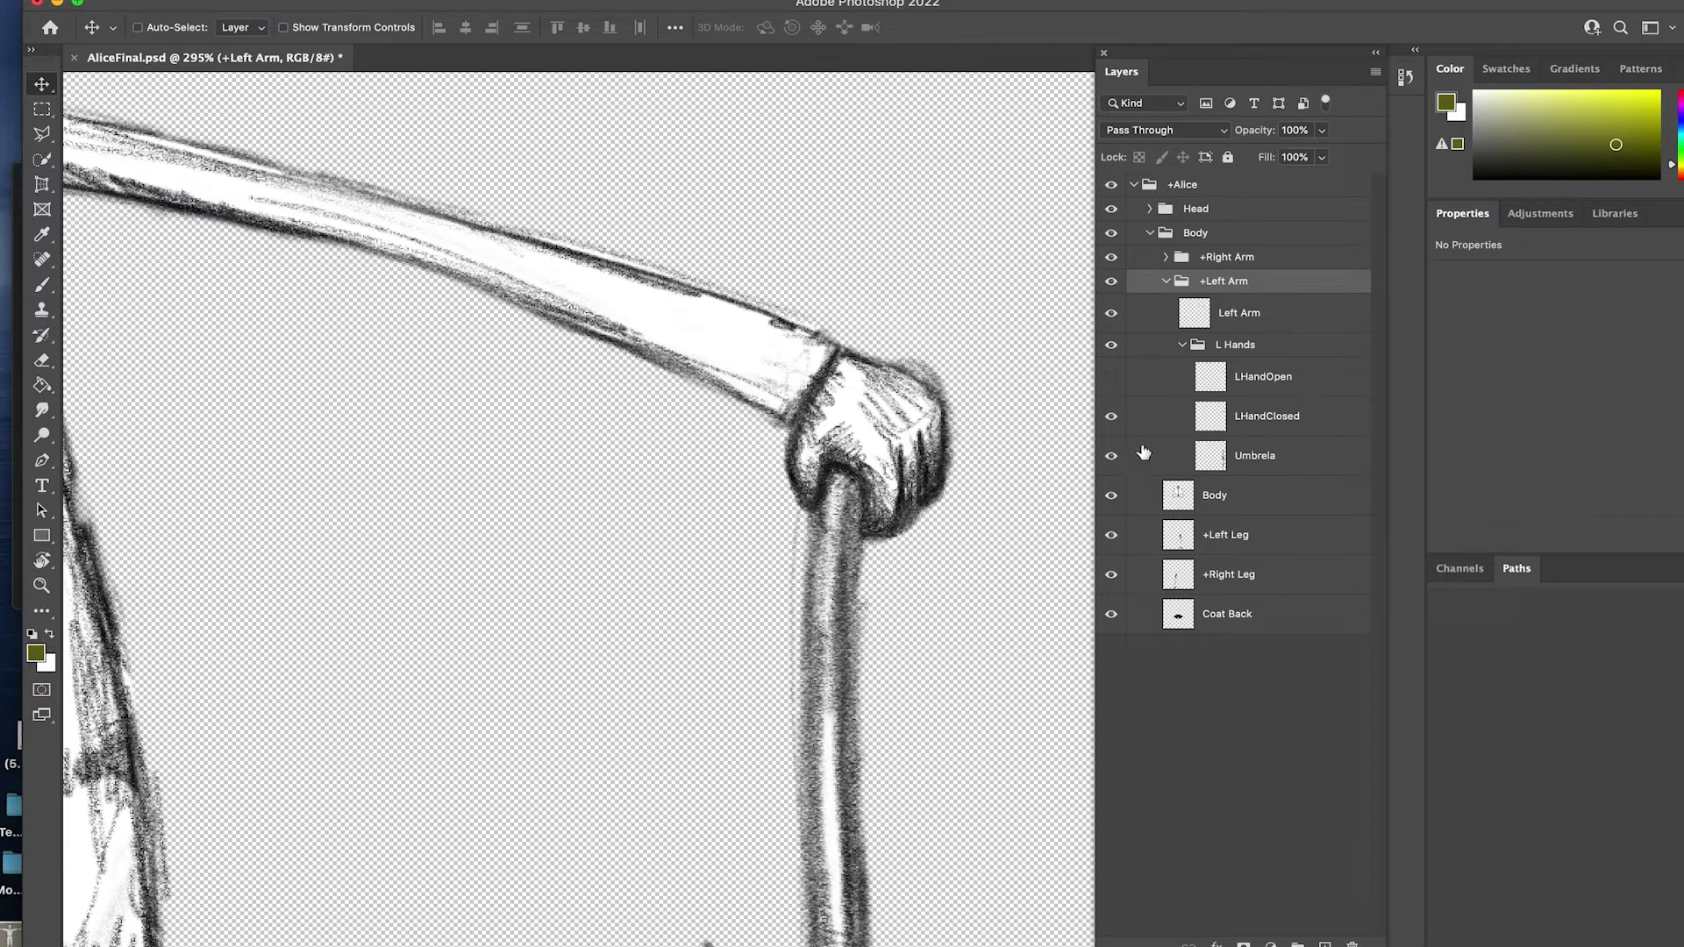
Step: Examine the full umbrella pose, and swap LHandClosed and Umbrela back to LHandOpen
{"action": "scroll", "coordinate": [894, 274], "scroll_direction": "down", "scroll_amount": 5}
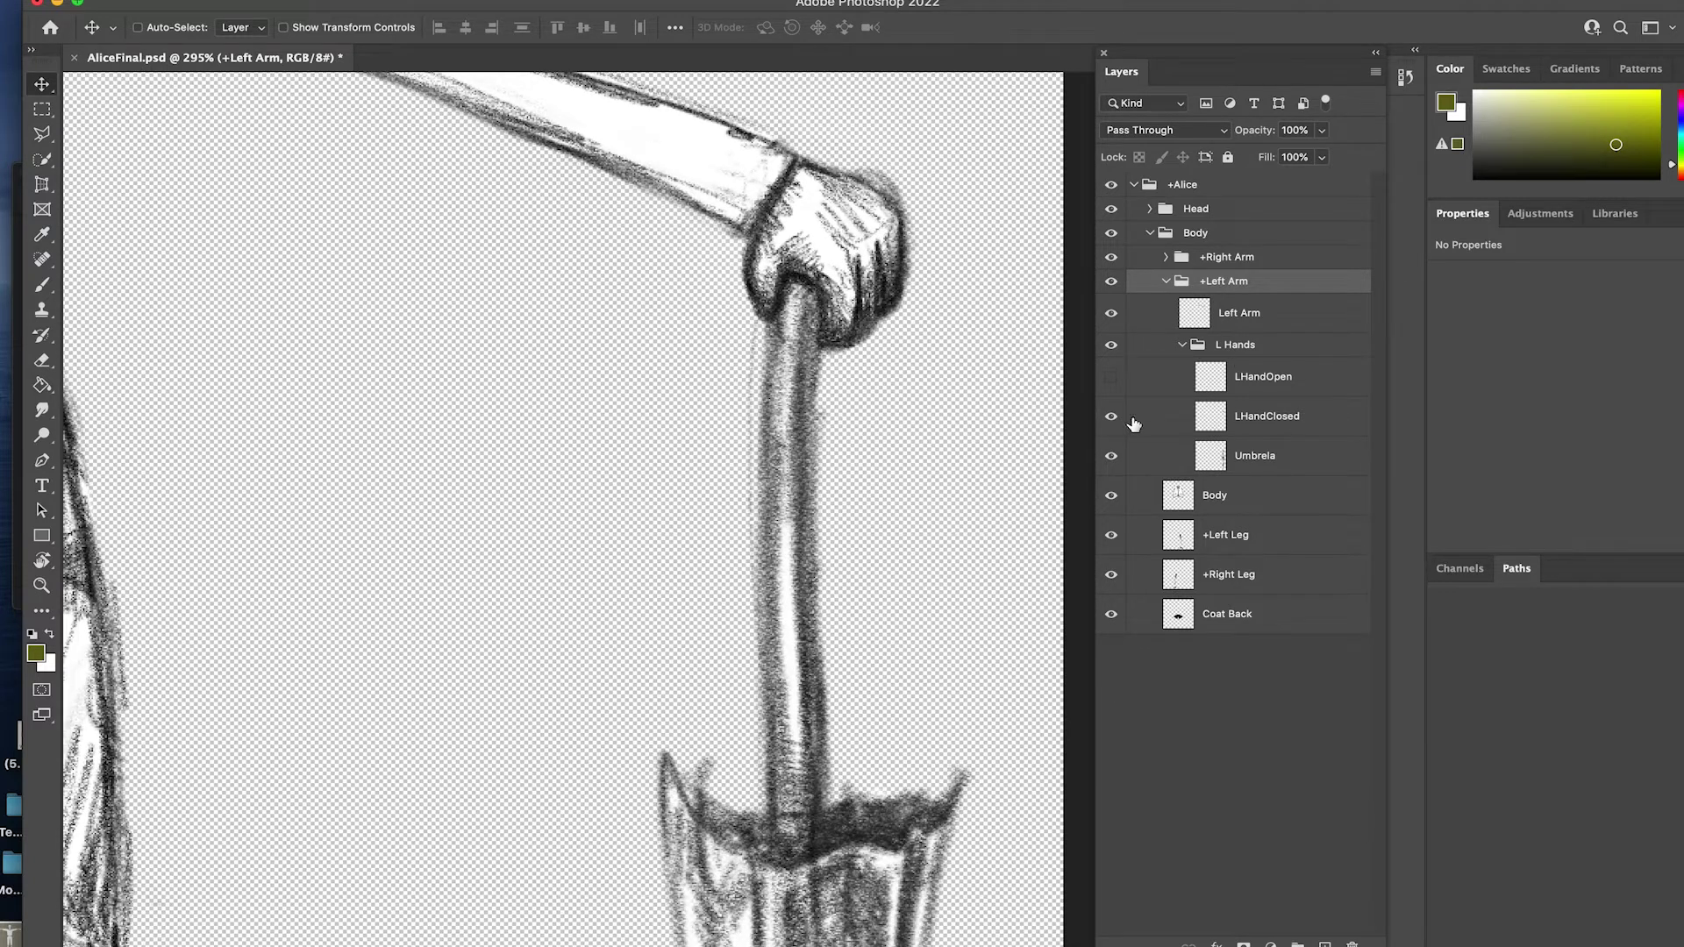
{"action": "key", "text": "super+0"}
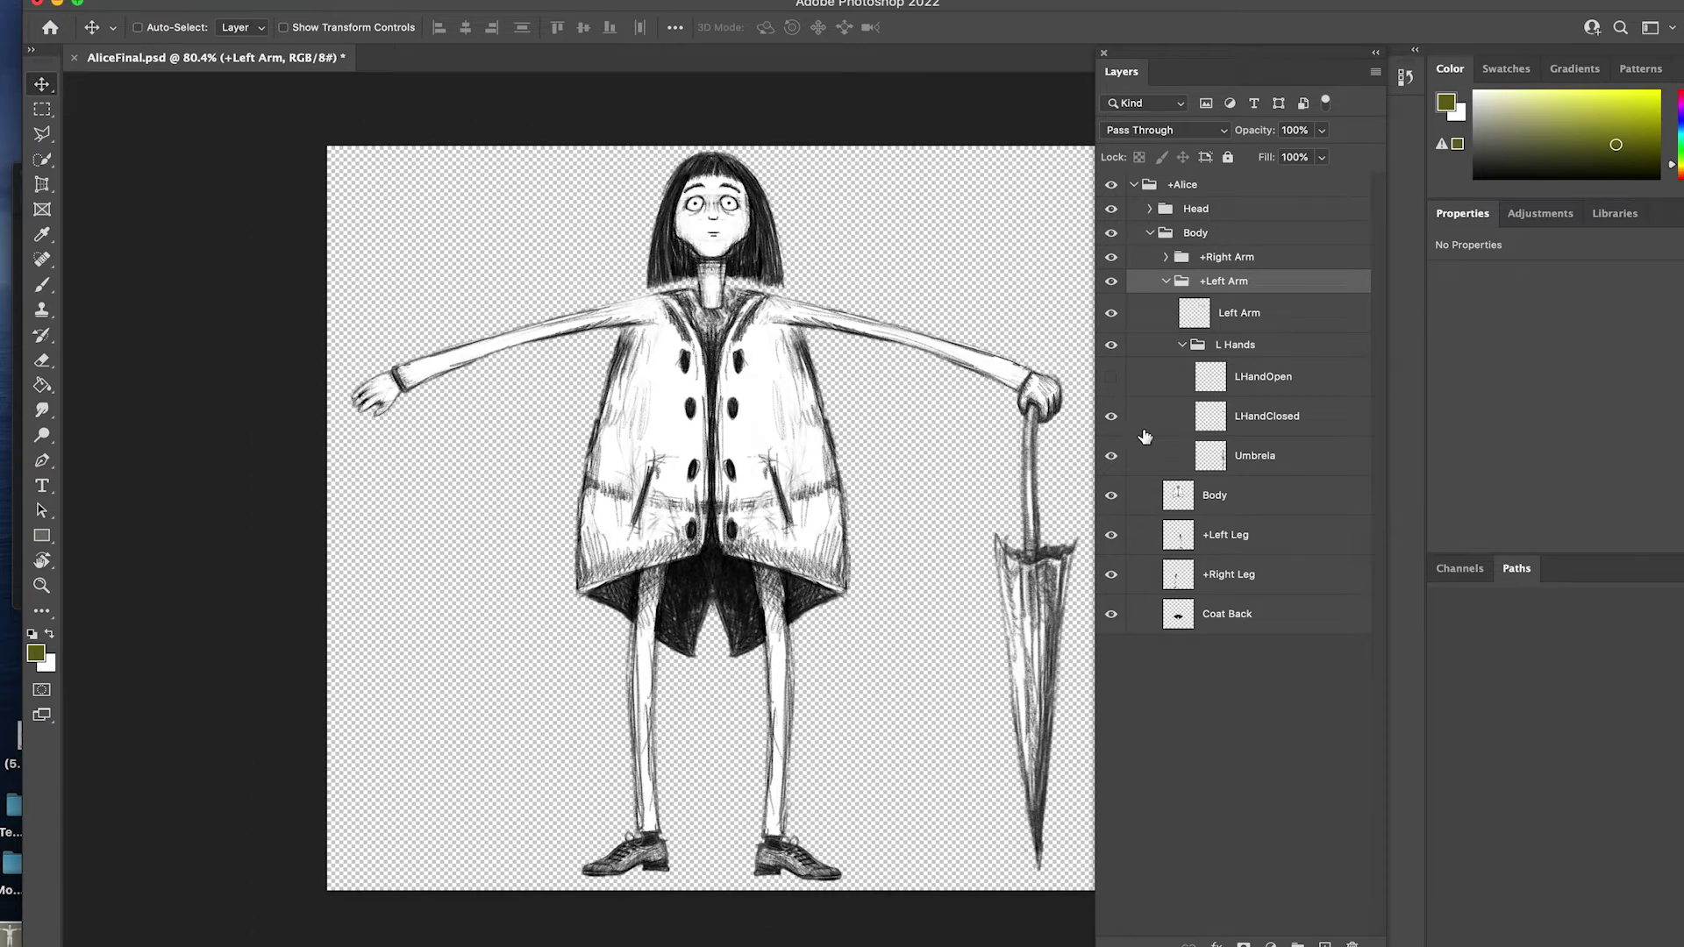
{"action": "left_click_drag", "start_coordinate": [1111, 418], "coordinate": [1111, 455]}
{"action": "left_click", "coordinate": [1111, 377]}
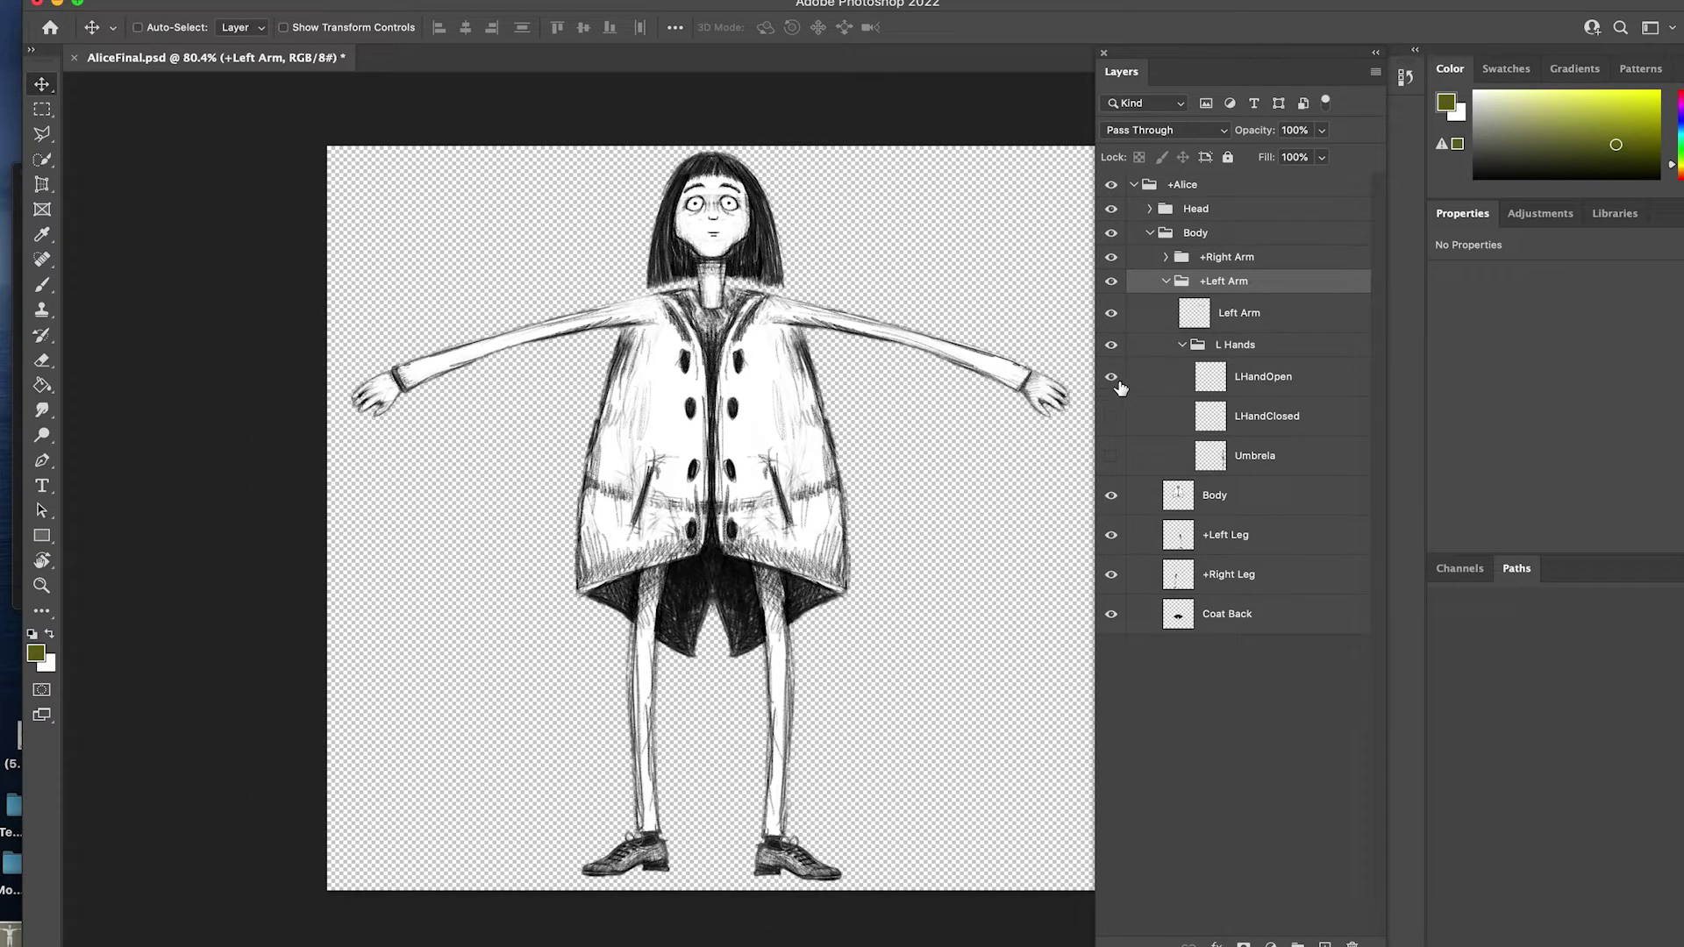
Step: Toggle LHandOpen off and on again, and collapse the L Hands and +Left Arm groups
{"action": "left_click", "coordinate": [1114, 378]}
{"action": "left_click", "coordinate": [1114, 378]}
{"action": "left_click", "coordinate": [1182, 345]}
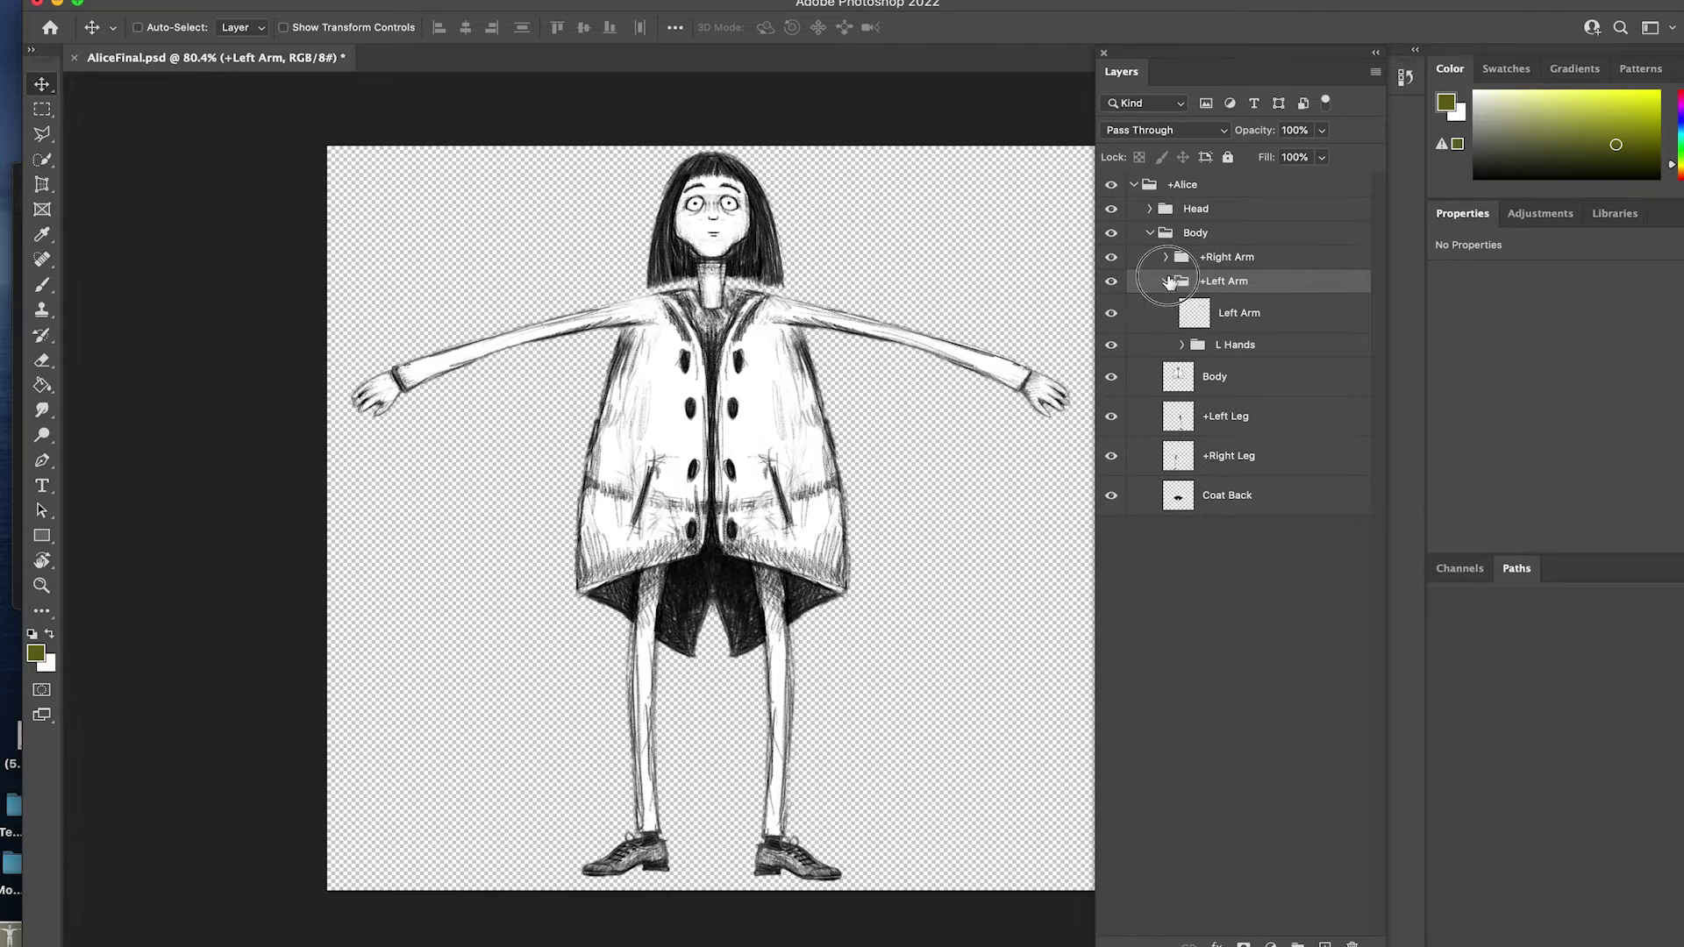
{"action": "left_click", "coordinate": [1166, 280]}
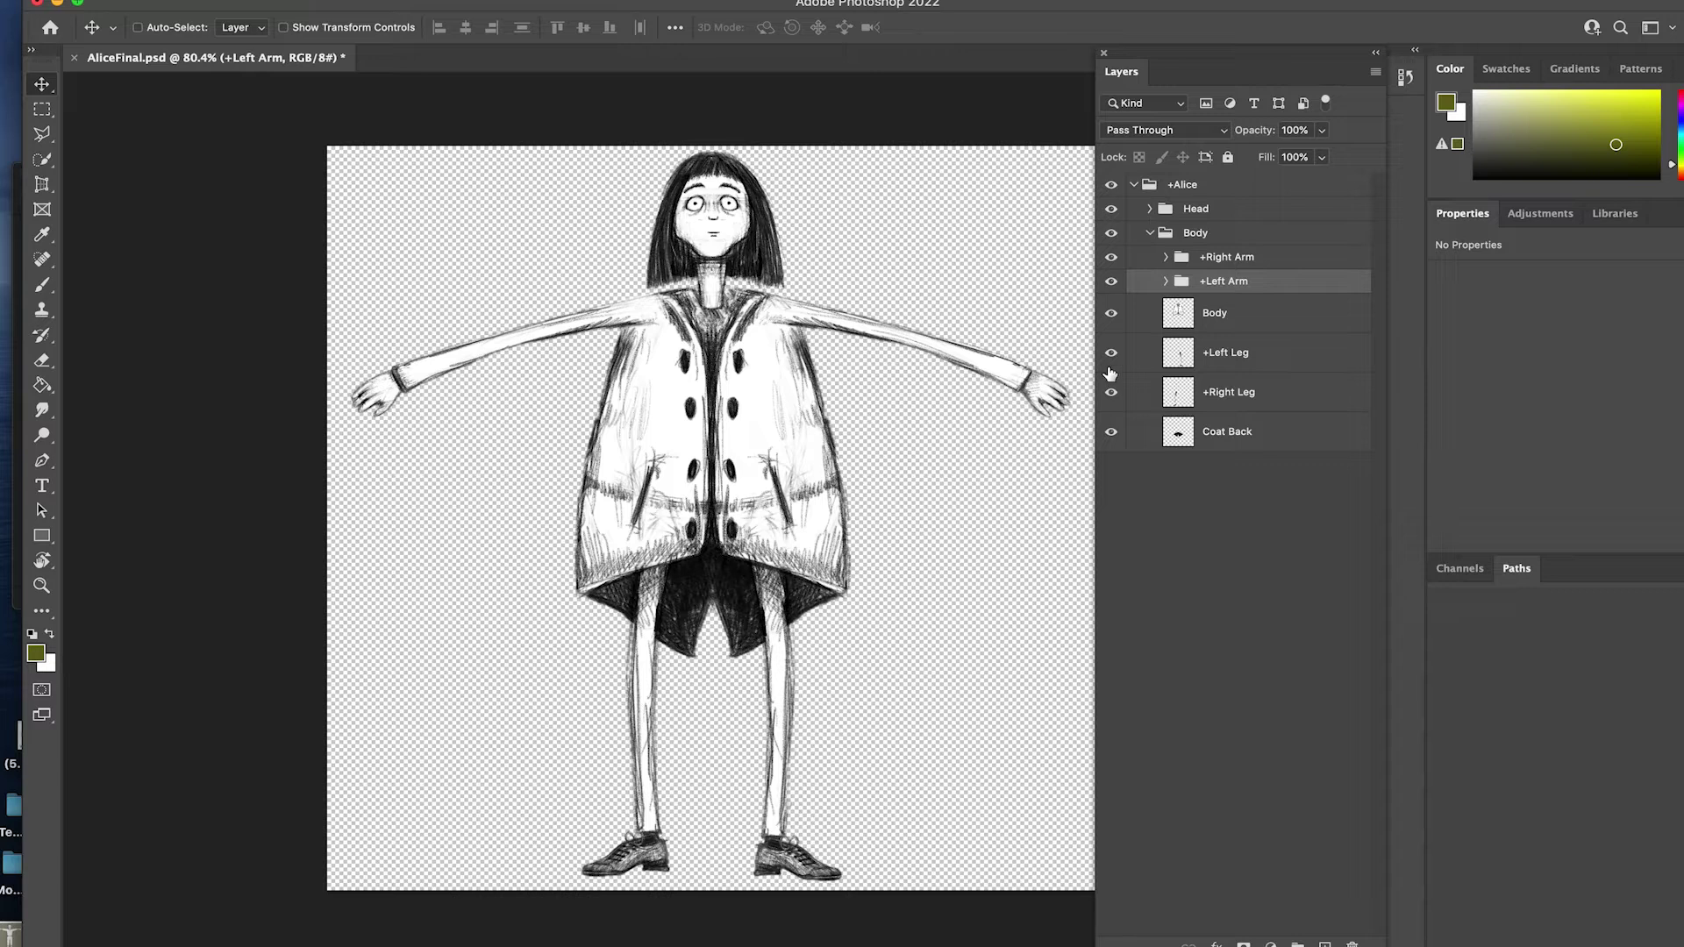
Step: Switch to Character Animator and examine the full AliceFinal puppet in the rig view
{"action": "key", "text": "super+Tab"}
{"action": "key", "text": "super+Tab"}
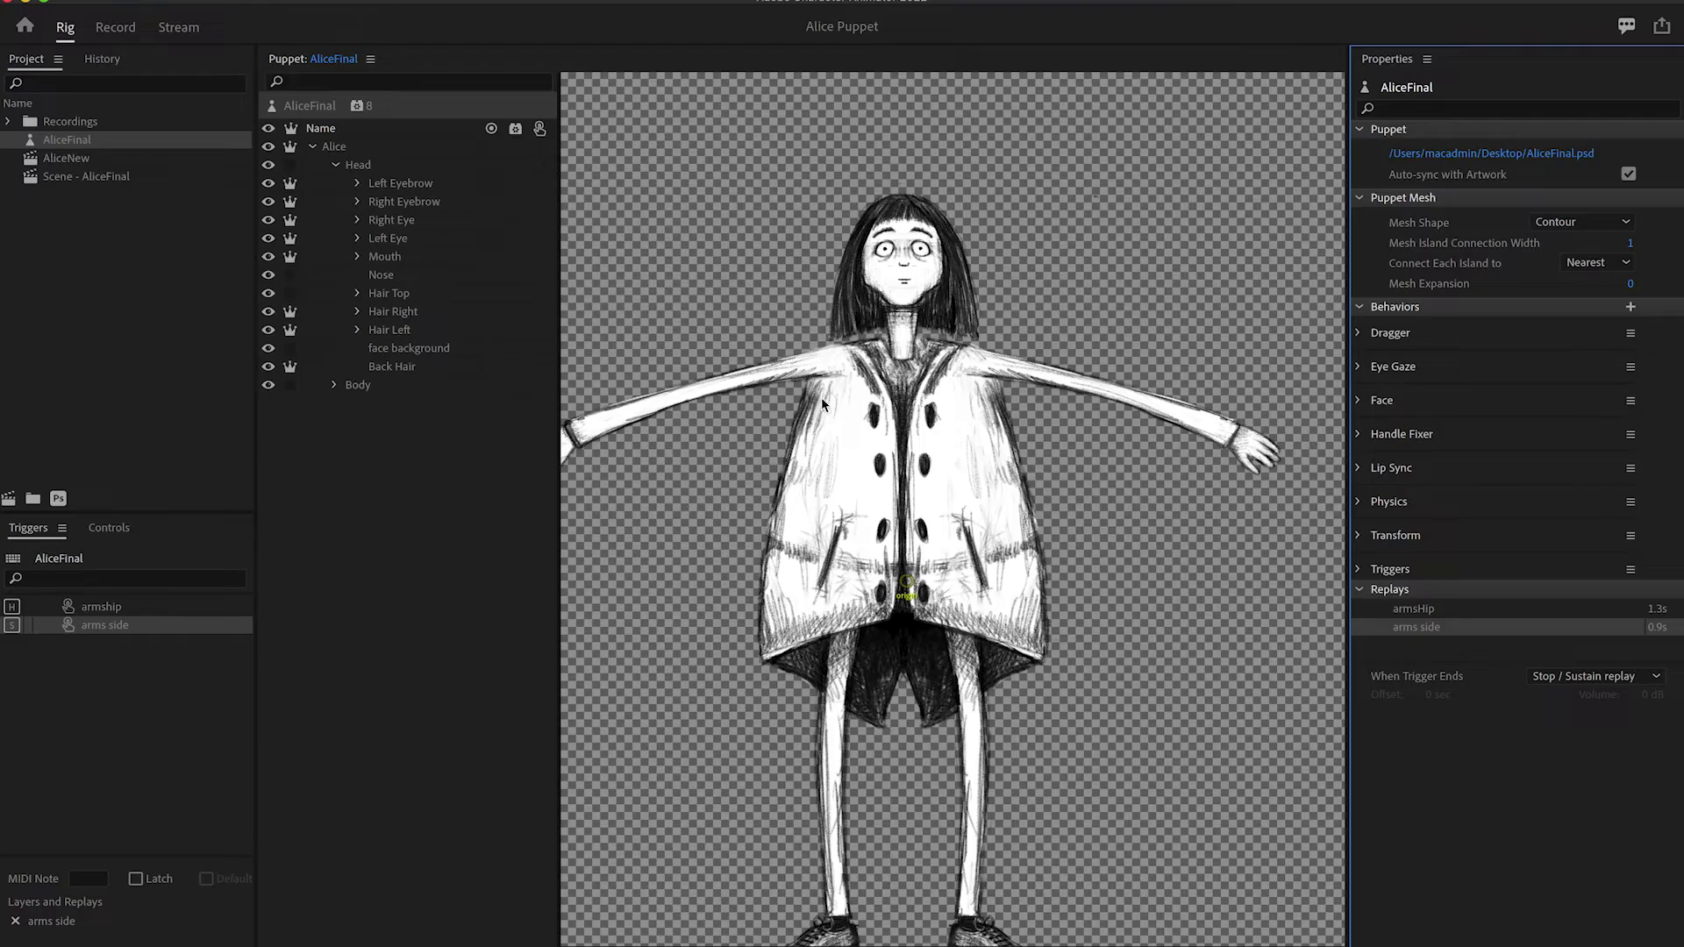
{"action": "scroll", "coordinate": [898, 426], "scroll_direction": "up", "scroll_amount": 3}
{"action": "scroll", "coordinate": [898, 426], "scroll_direction": "down", "scroll_amount": 10}
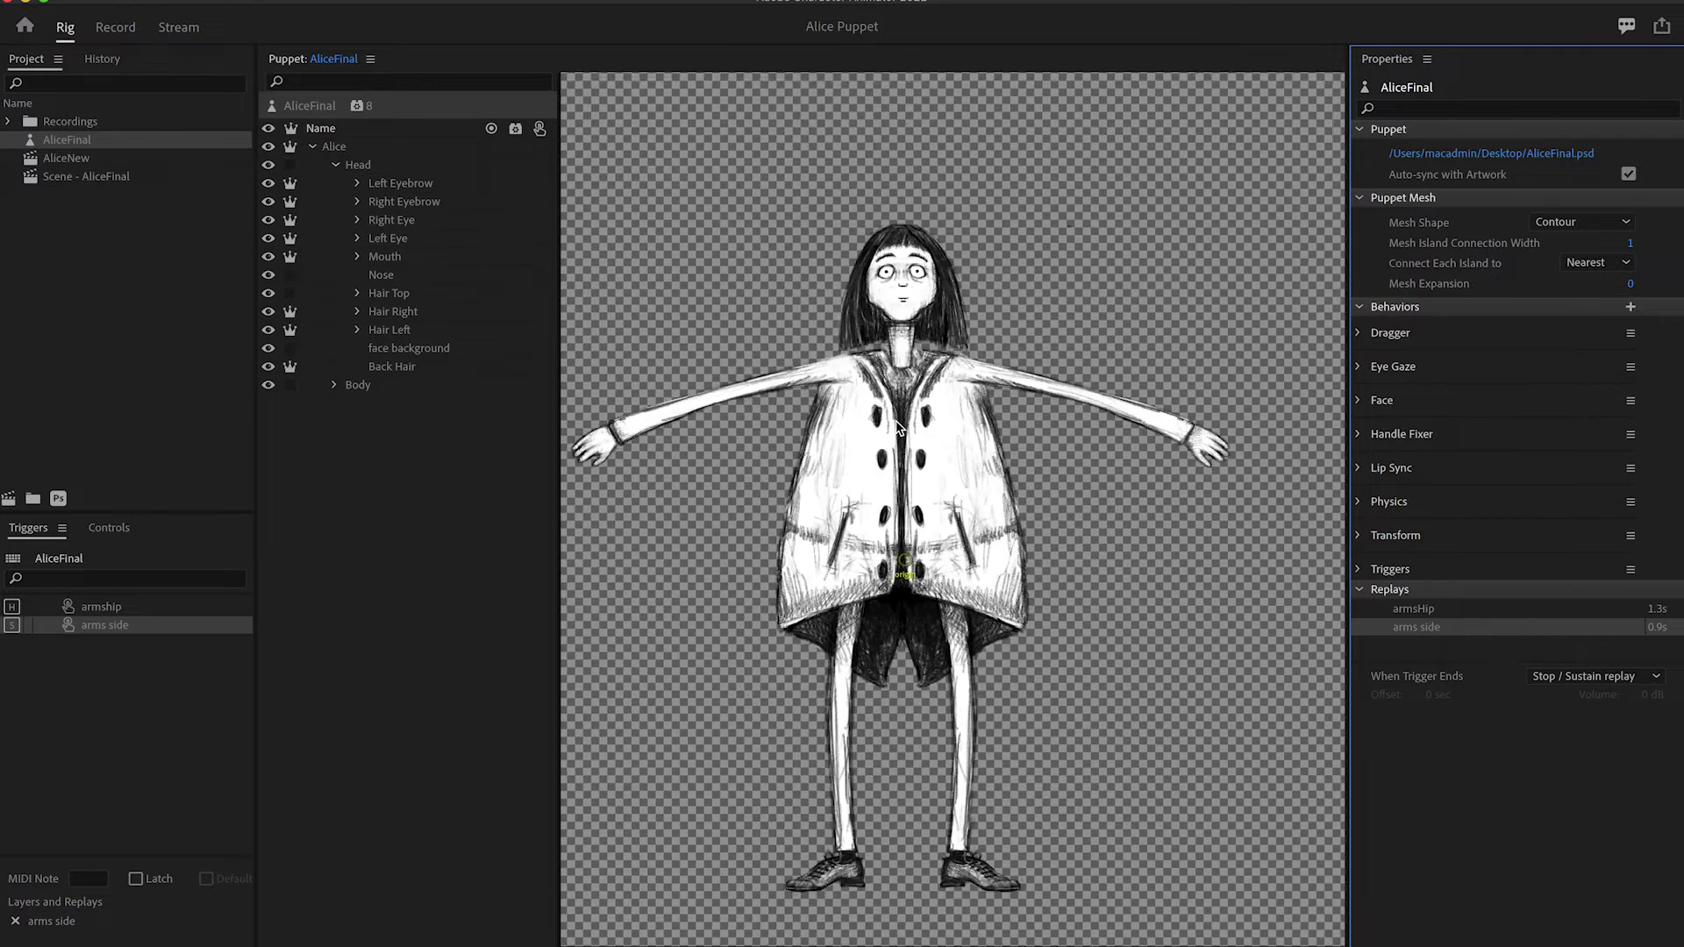
{"action": "scroll", "coordinate": [898, 426], "scroll_direction": "up", "scroll_amount": 10}
{"action": "scroll", "coordinate": [898, 427], "scroll_direction": "down", "scroll_amount": 5}
{"action": "scroll", "coordinate": [898, 426], "scroll_direction": "up", "scroll_amount": 3}
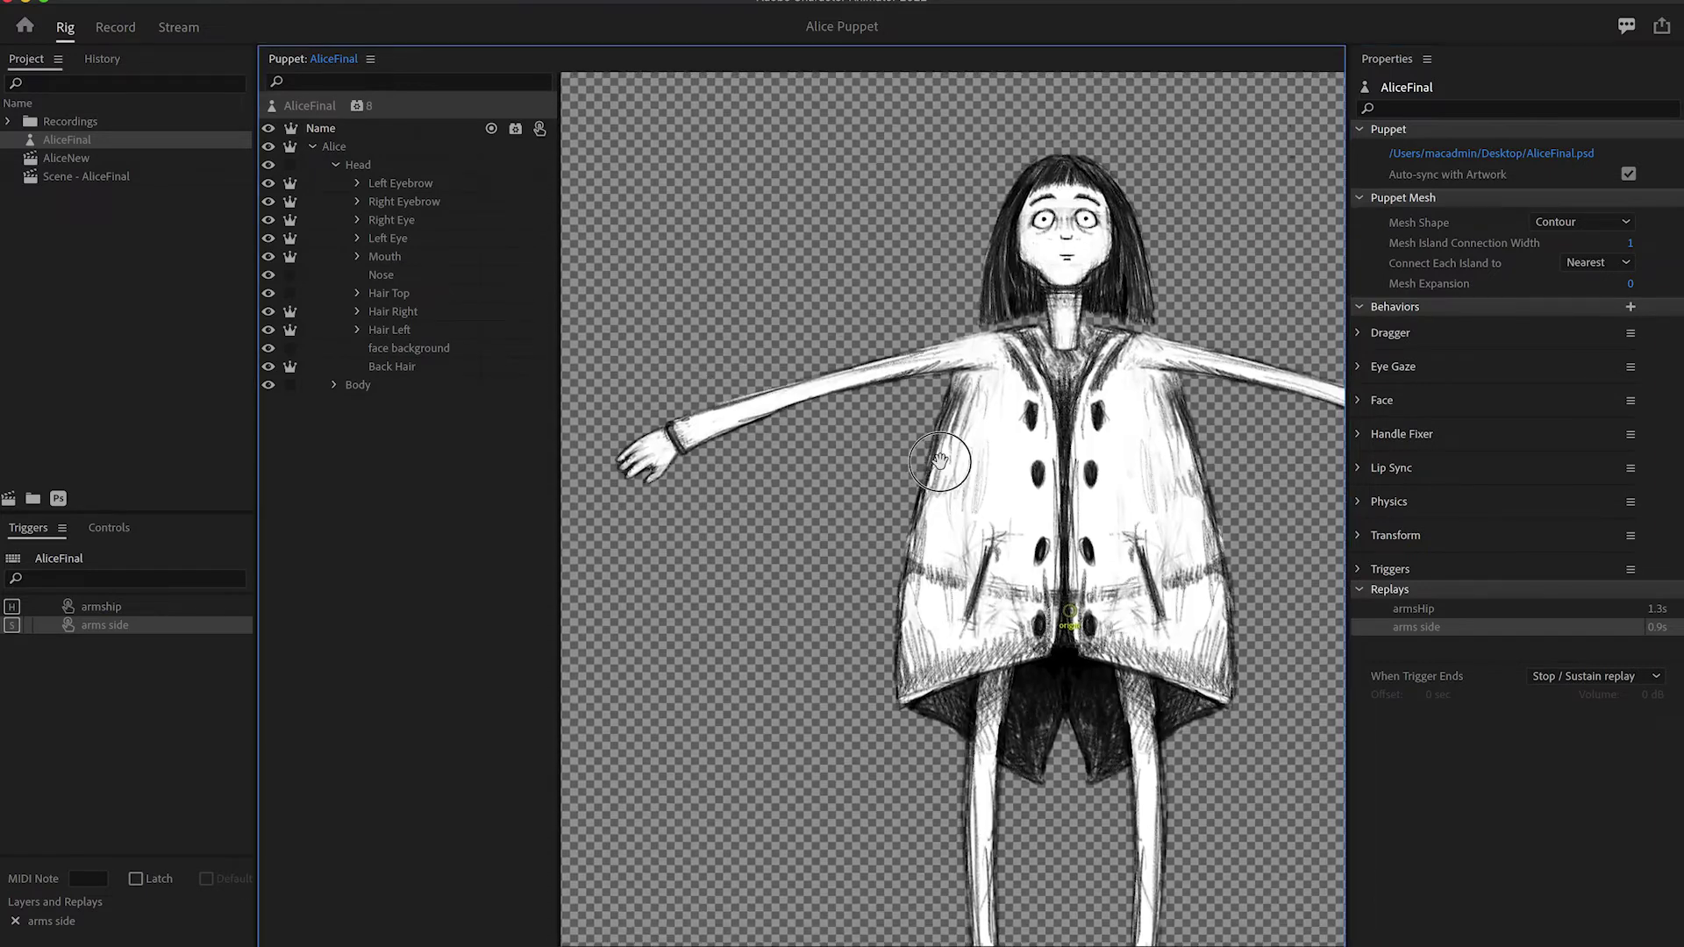
Step: Apply the Draggable modifier tag to the Head group of the AliceFinal puppet
{"action": "left_click", "coordinate": [367, 165]}
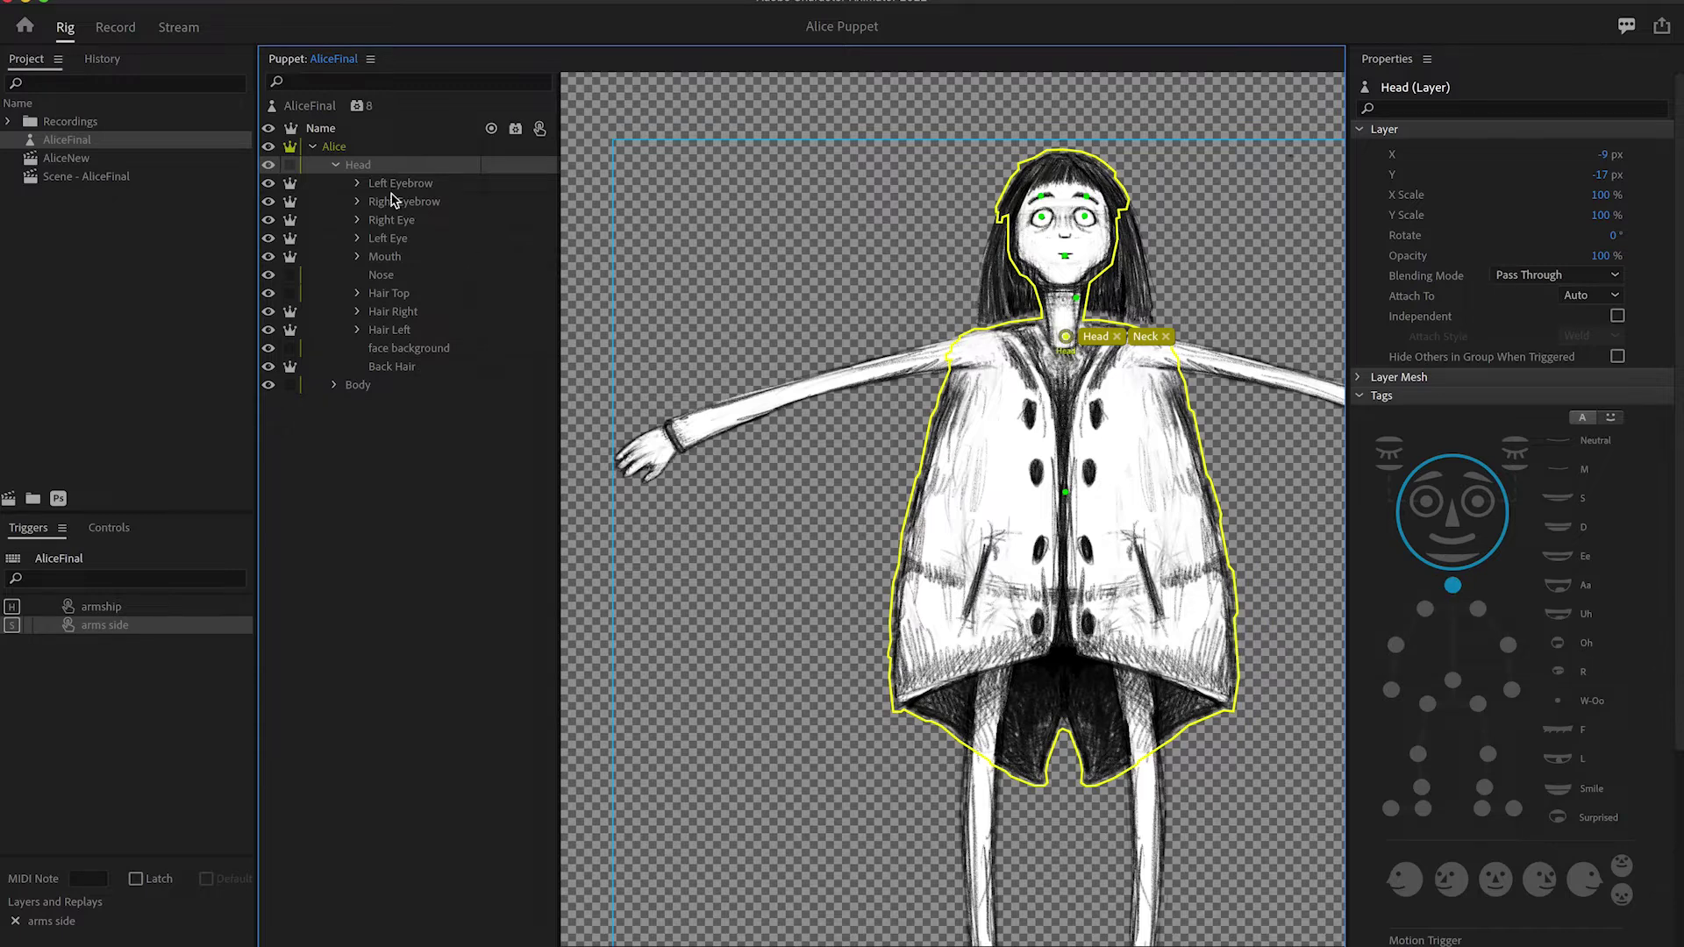
{"action": "scroll", "coordinate": [1401, 828], "scroll_direction": "down", "scroll_amount": 5}
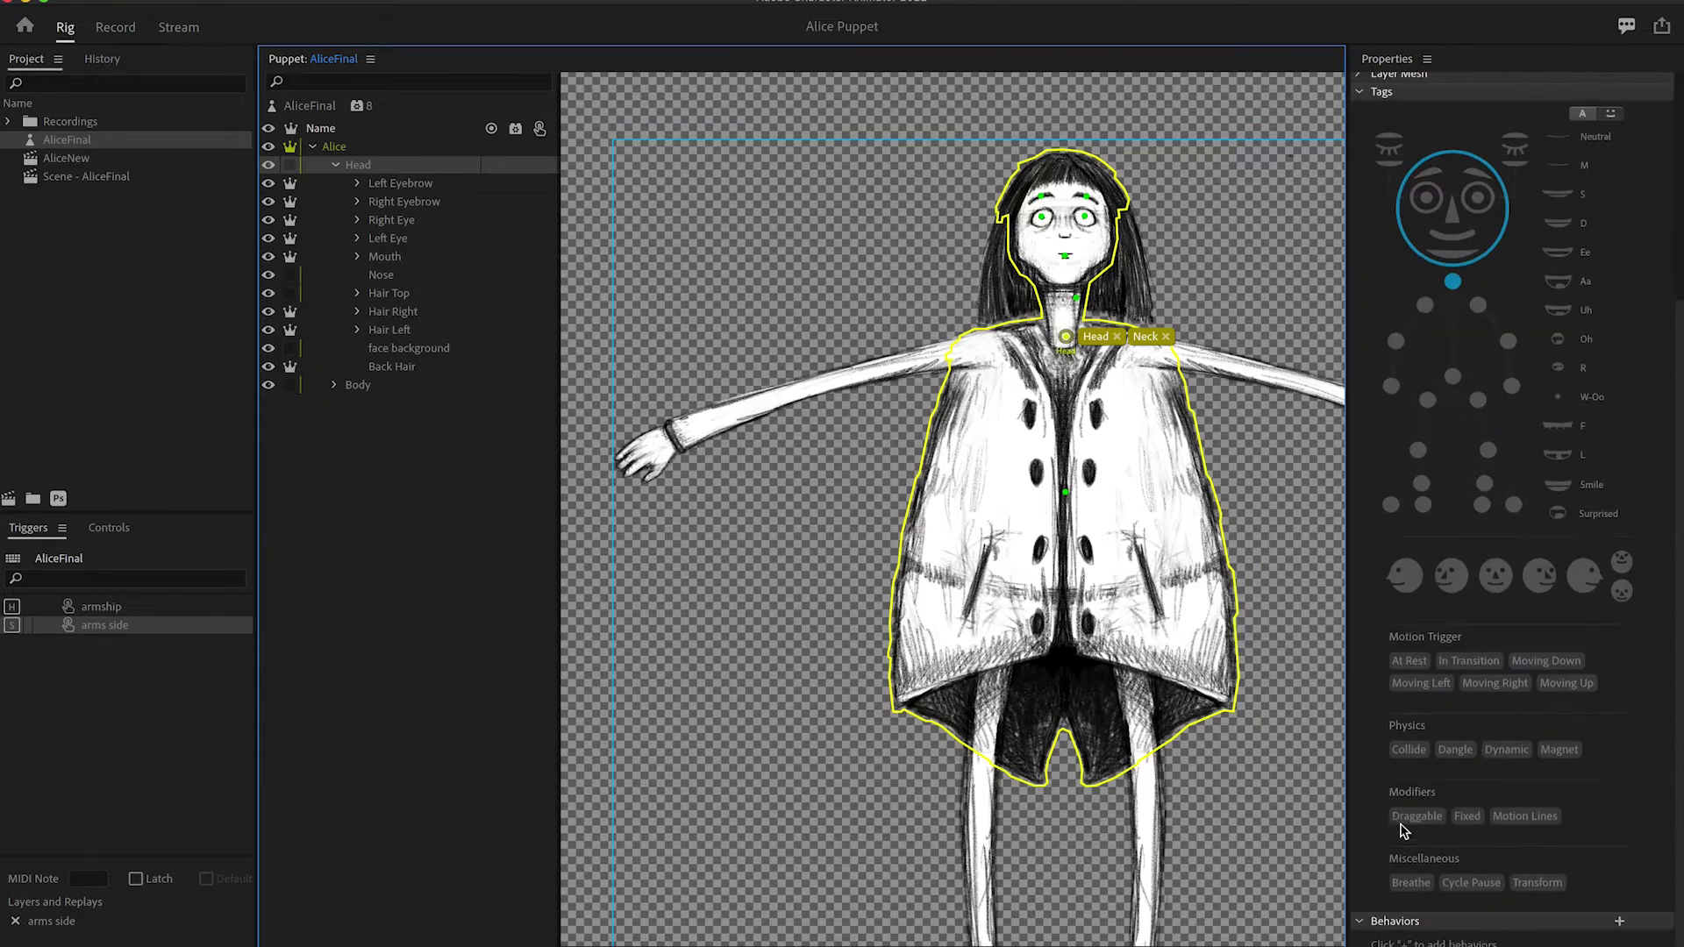
{"action": "left_click", "coordinate": [1424, 817]}
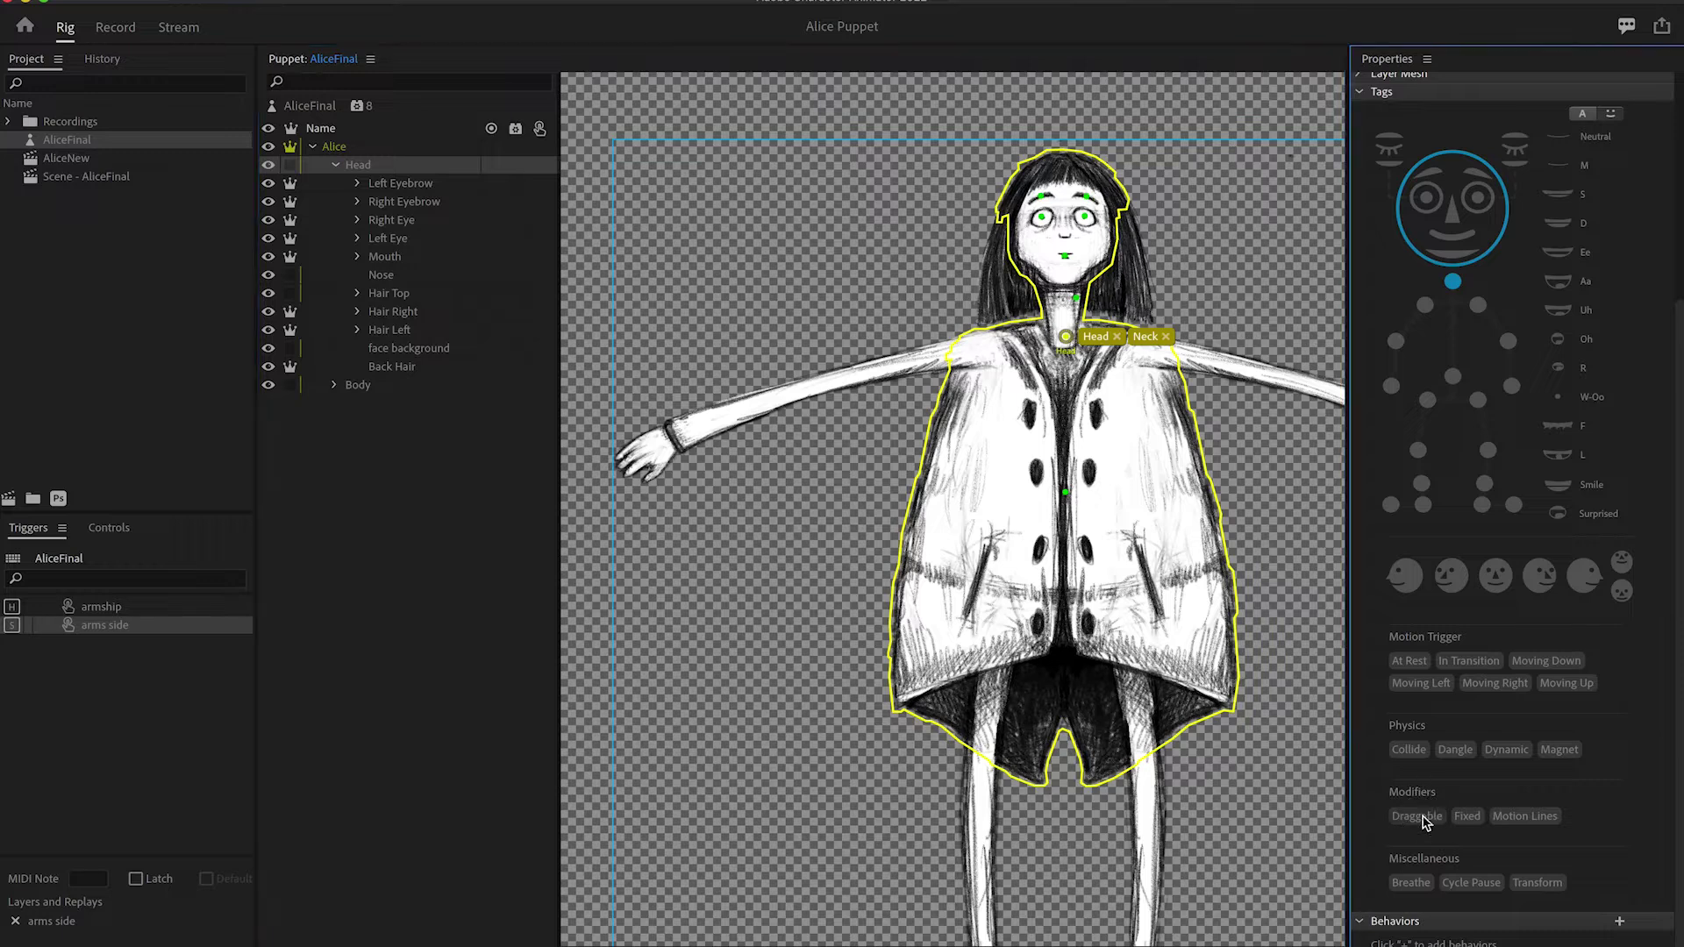
{"action": "left_click", "coordinate": [1422, 820]}
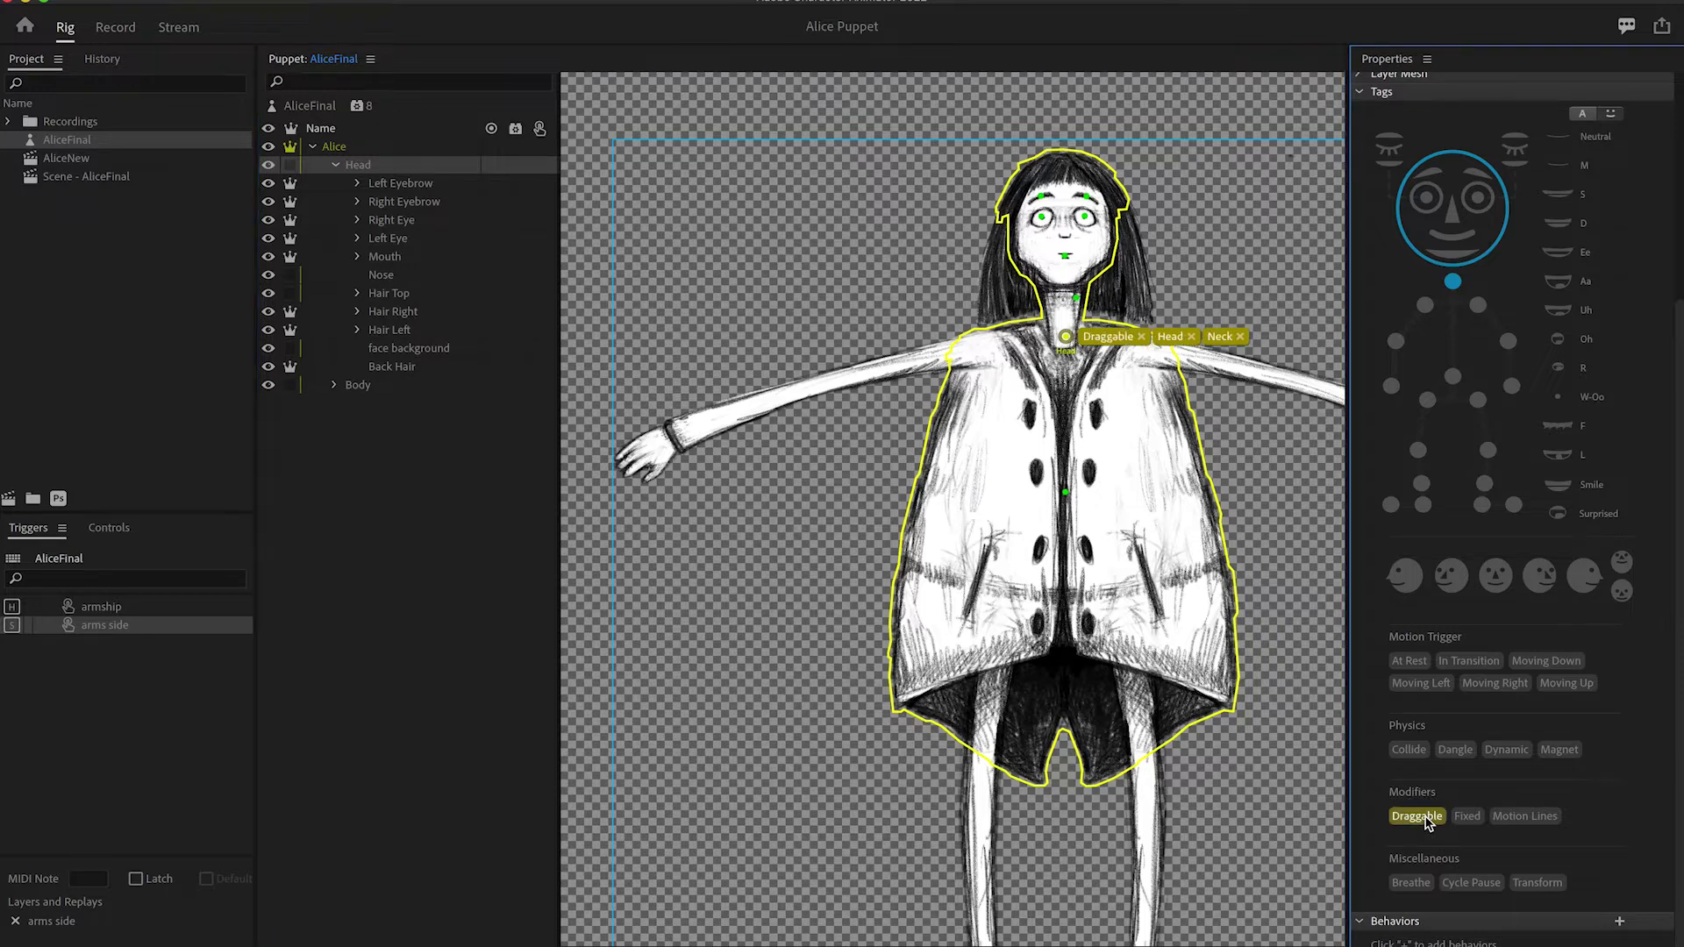
Step: Check the tags assigned to the Left Eyebrow, Right Eyebrow, Right Eye and Left Eye groups
{"action": "left_click", "coordinate": [421, 186]}
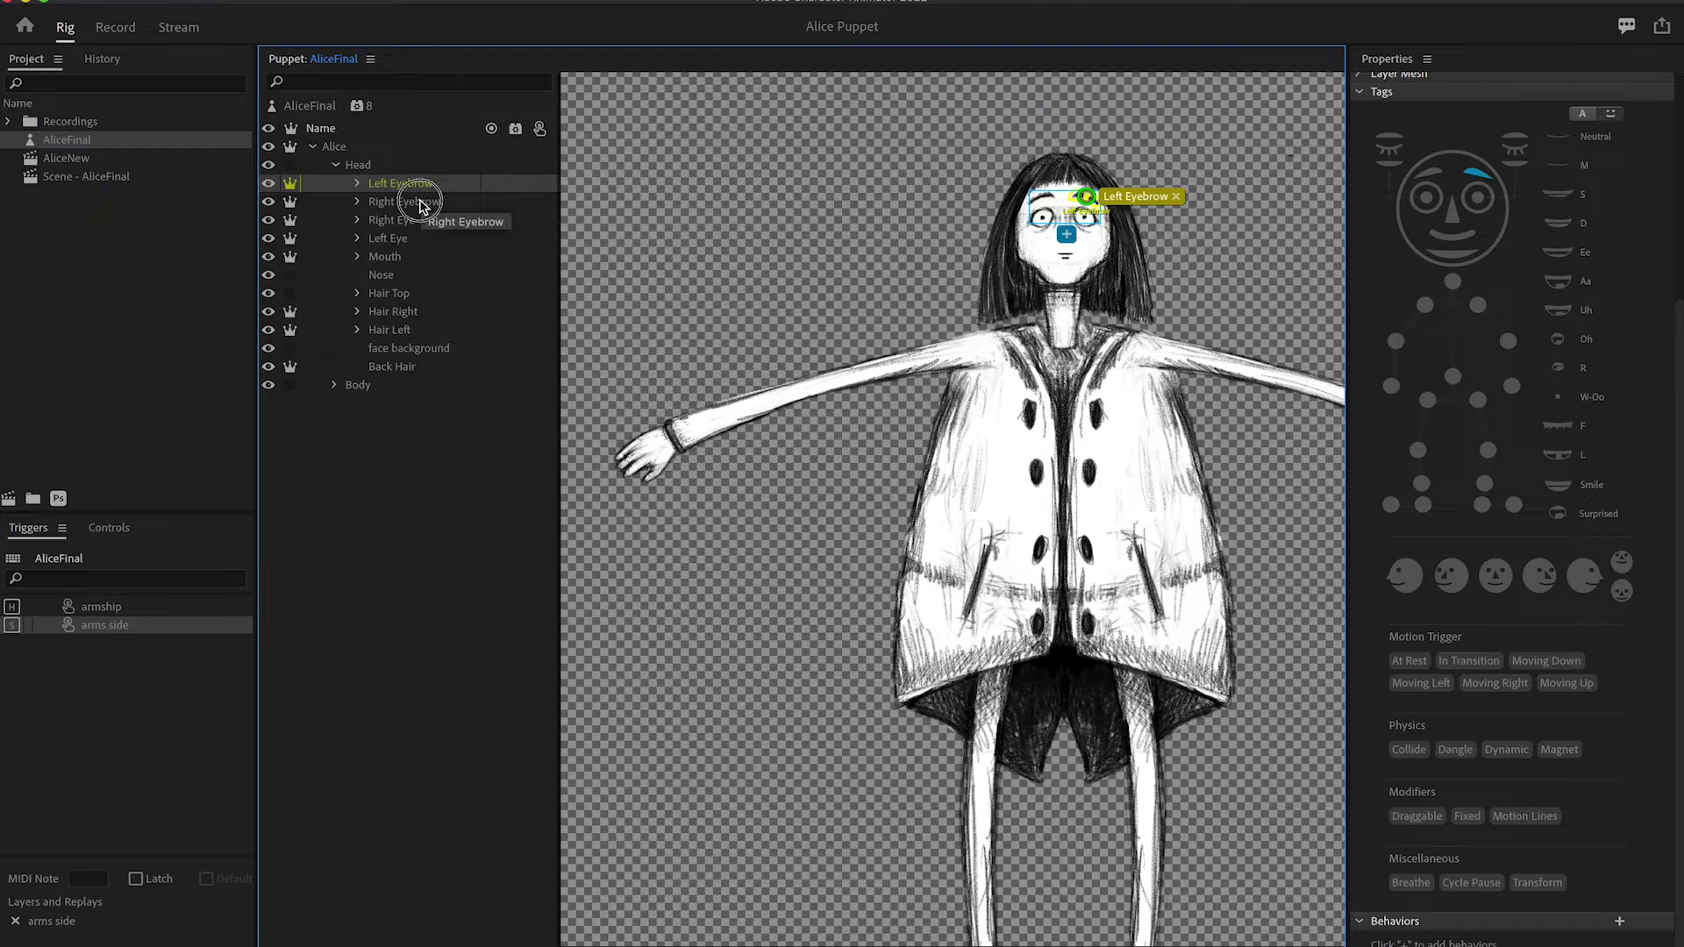
{"action": "left_click", "coordinate": [421, 202]}
{"action": "left_click", "coordinate": [410, 221]}
{"action": "left_click", "coordinate": [397, 240]}
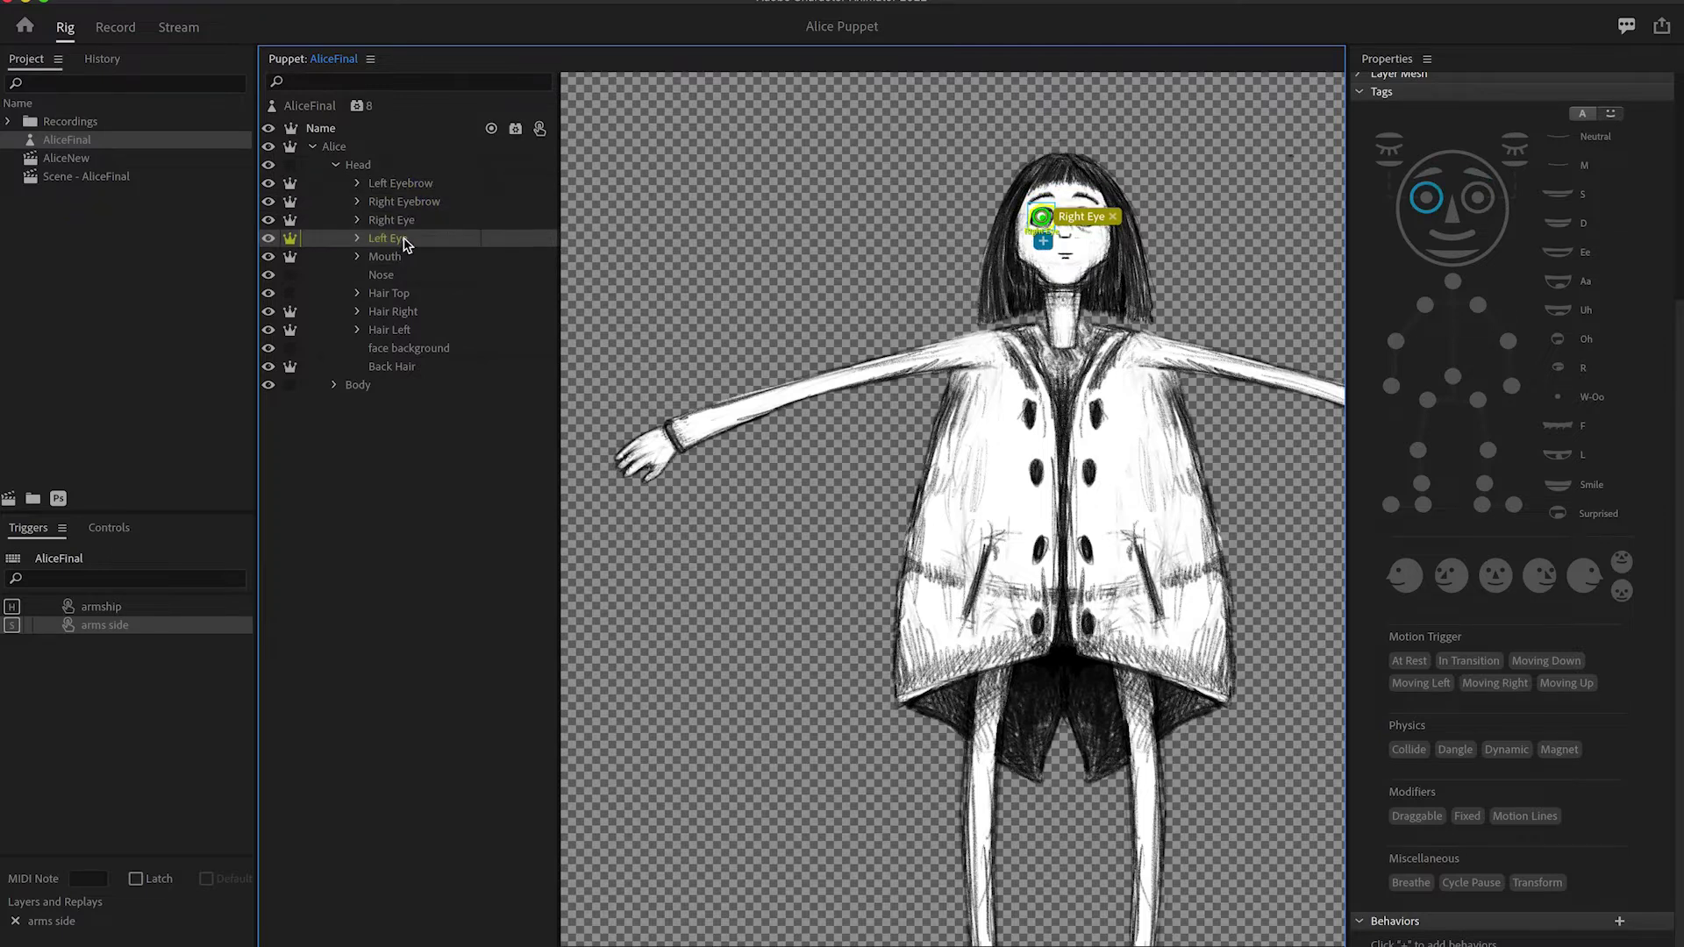
Step: Expand the Left Eye group, examine the Left Pupil and its tags up close, and collapse the group again
{"action": "left_click", "coordinate": [359, 238]}
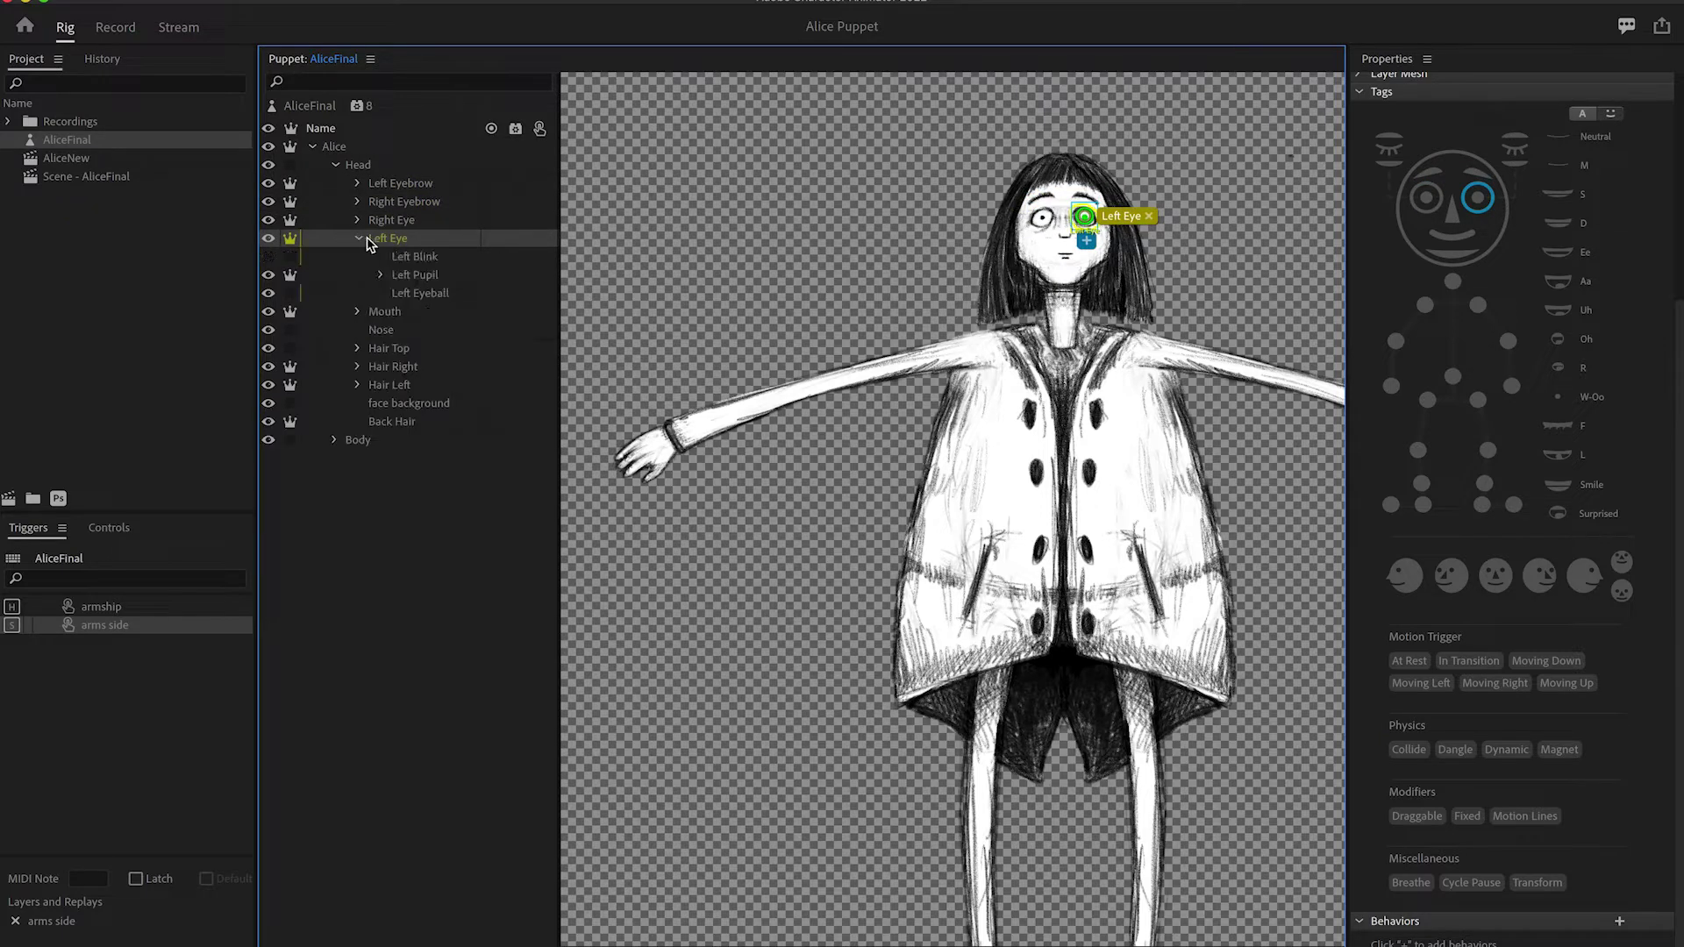
{"action": "left_click", "coordinate": [433, 276]}
{"action": "scroll", "coordinate": [1176, 224], "scroll_direction": "up", "scroll_amount": 5}
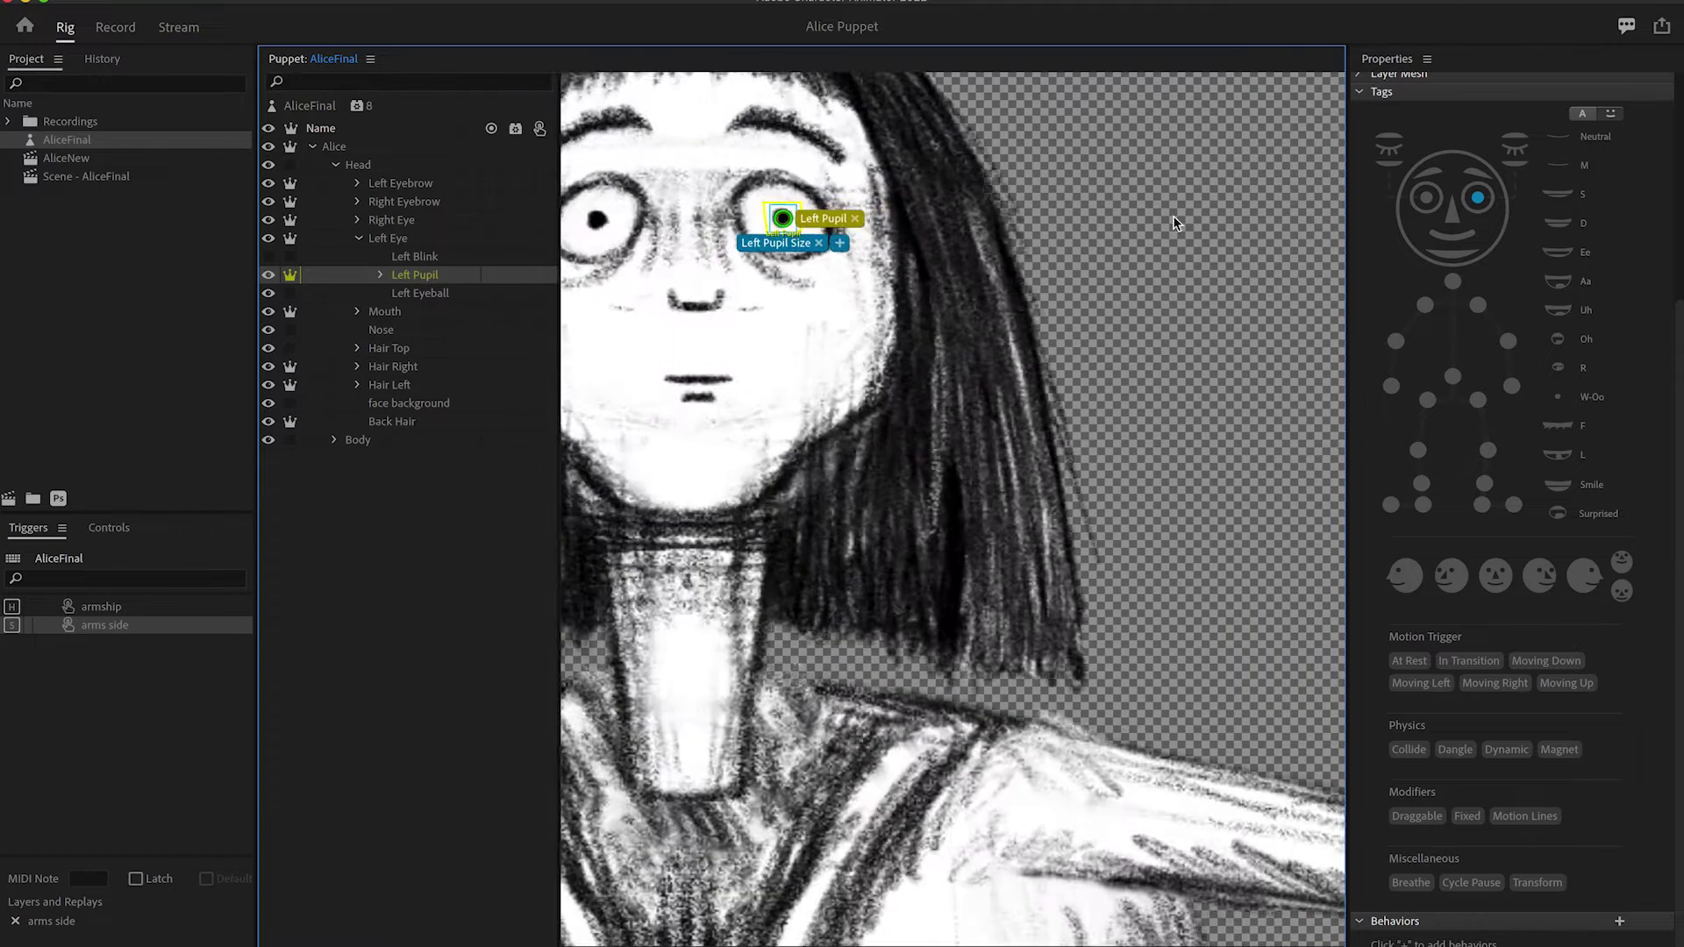
{"action": "key", "text": "space"}
{"action": "left_click_drag", "start_coordinate": [689, 237], "coordinate": [1094, 257]}
{"action": "left_click", "coordinate": [359, 238]}
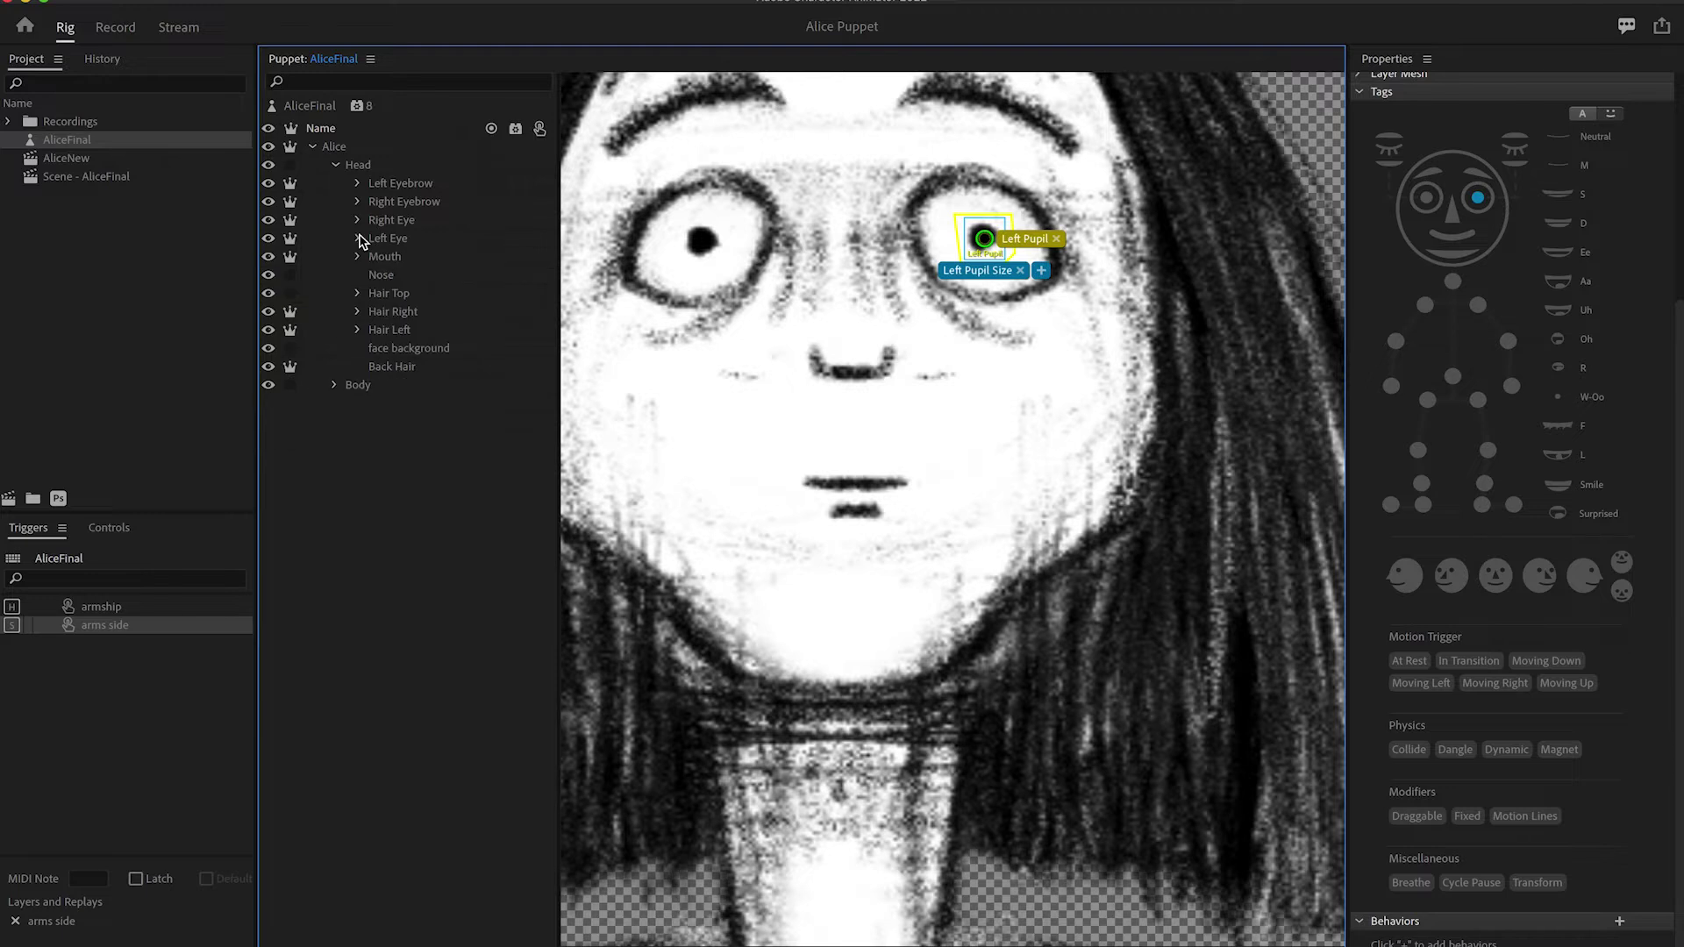
Step: Check the Mouth group's tags, and place a handle tagged Head and Nose at the nose on the Nose layer
{"action": "left_click", "coordinate": [384, 259]}
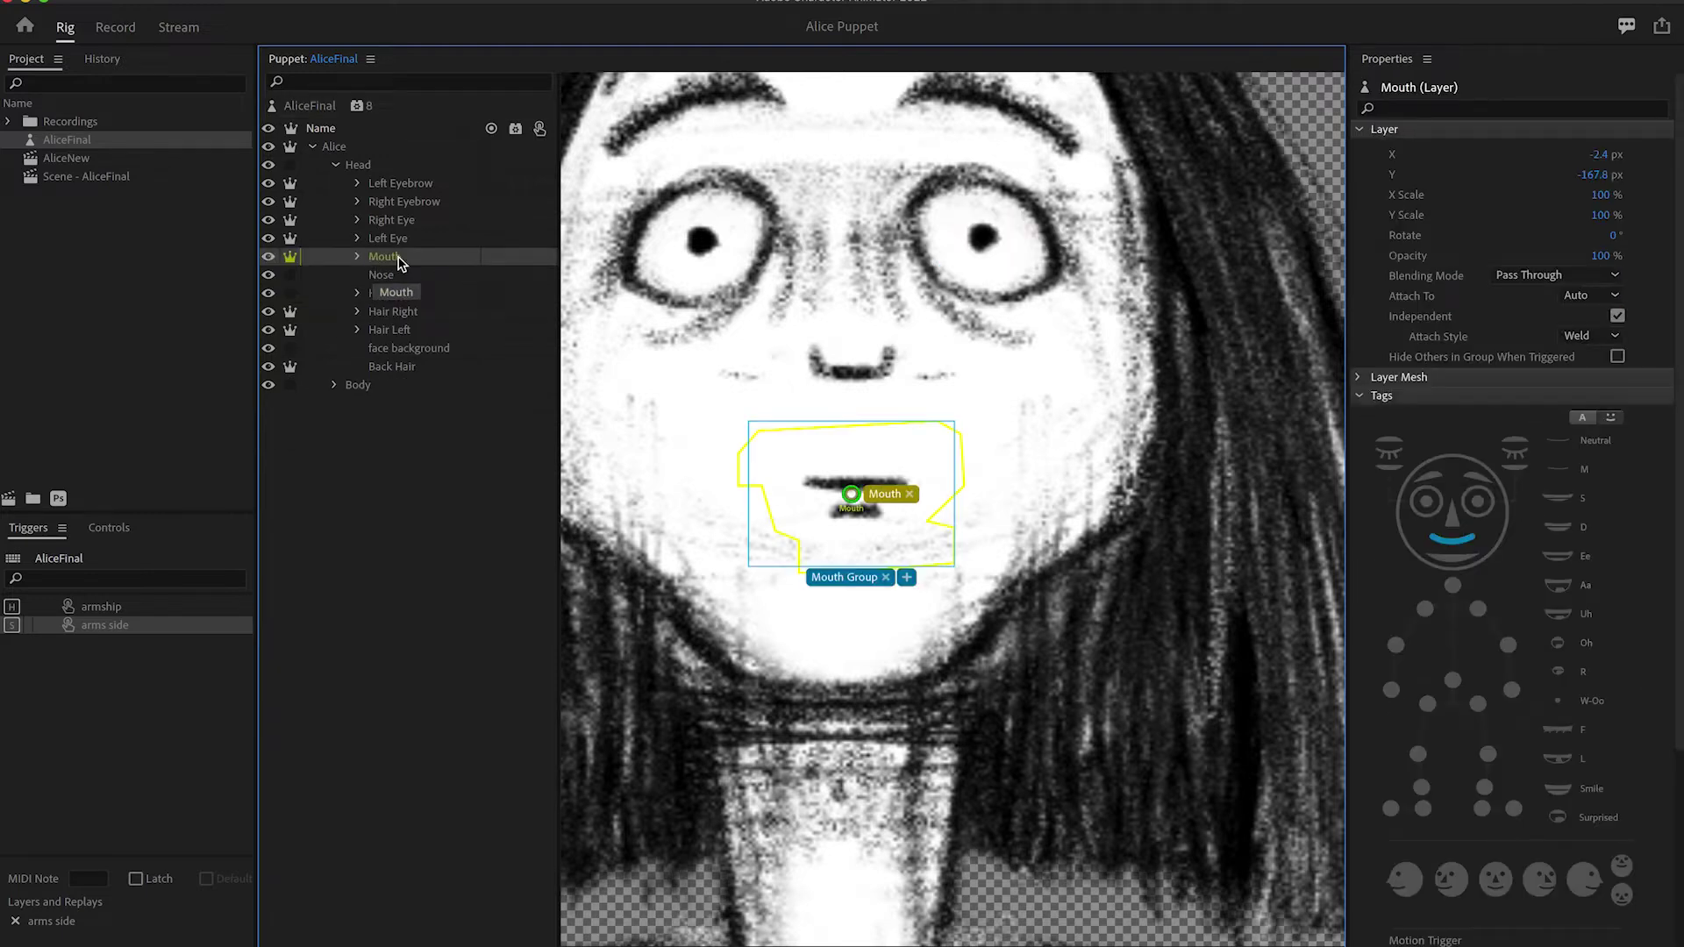
{"action": "left_click", "coordinate": [383, 275]}
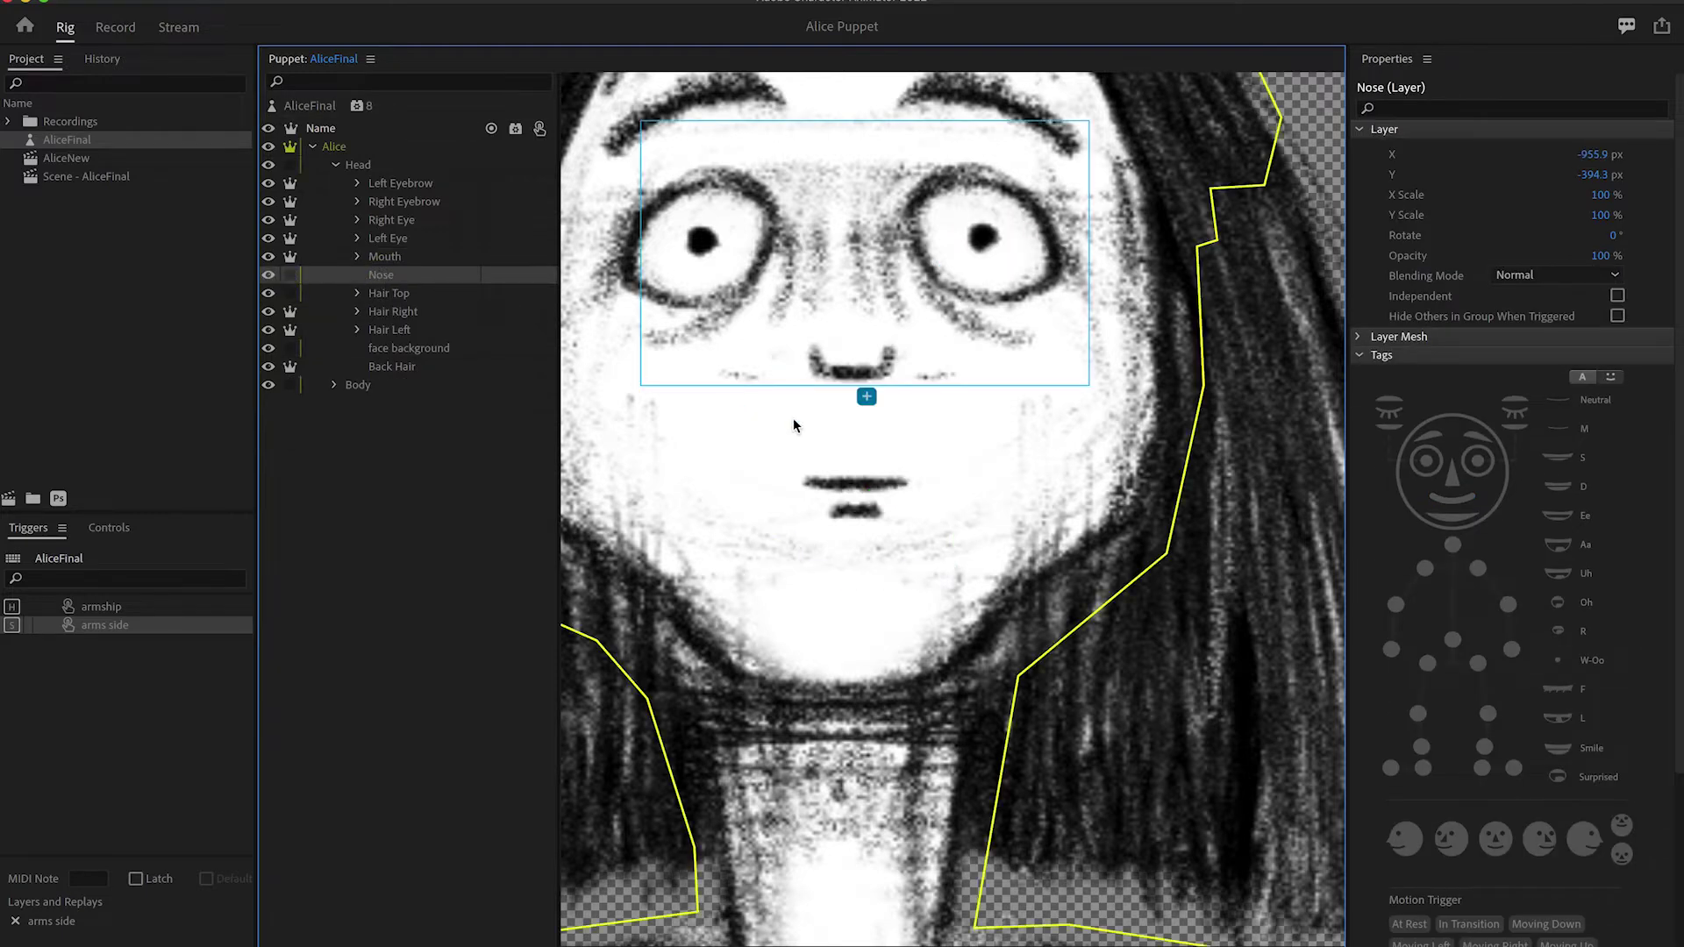
{"action": "scroll", "coordinate": [746, 371], "scroll_direction": "down", "scroll_amount": 5}
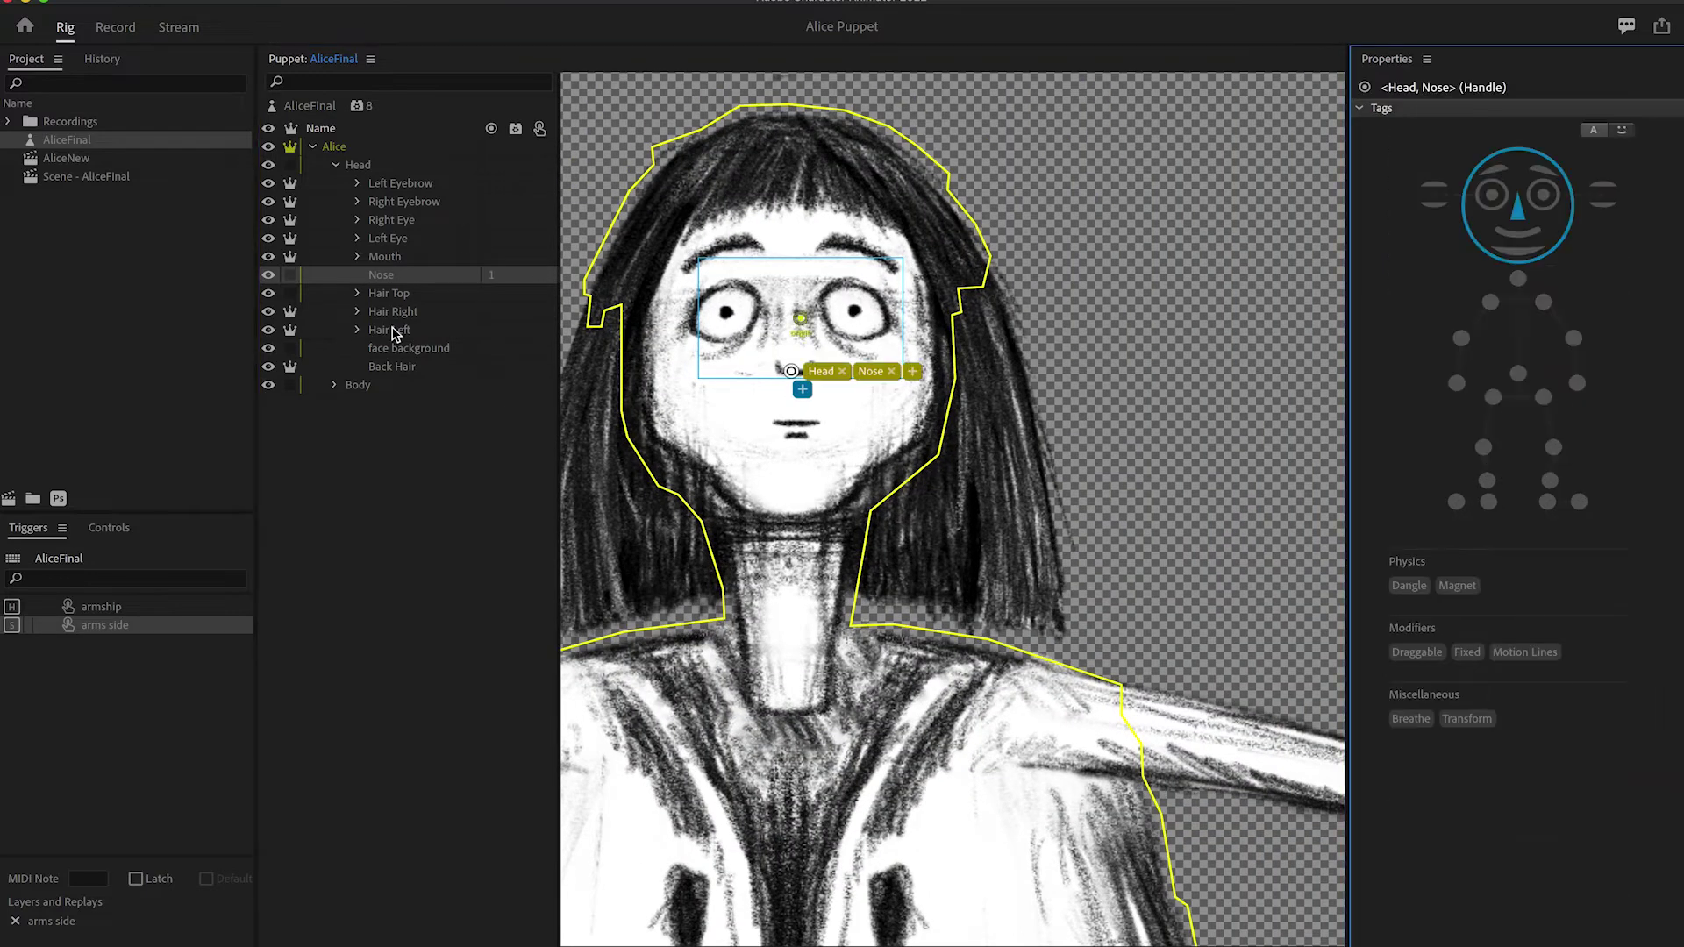
Step: Select the Hair Top layer and toggle its visibility off and on to see which hair it covers
{"action": "left_click", "coordinate": [388, 295]}
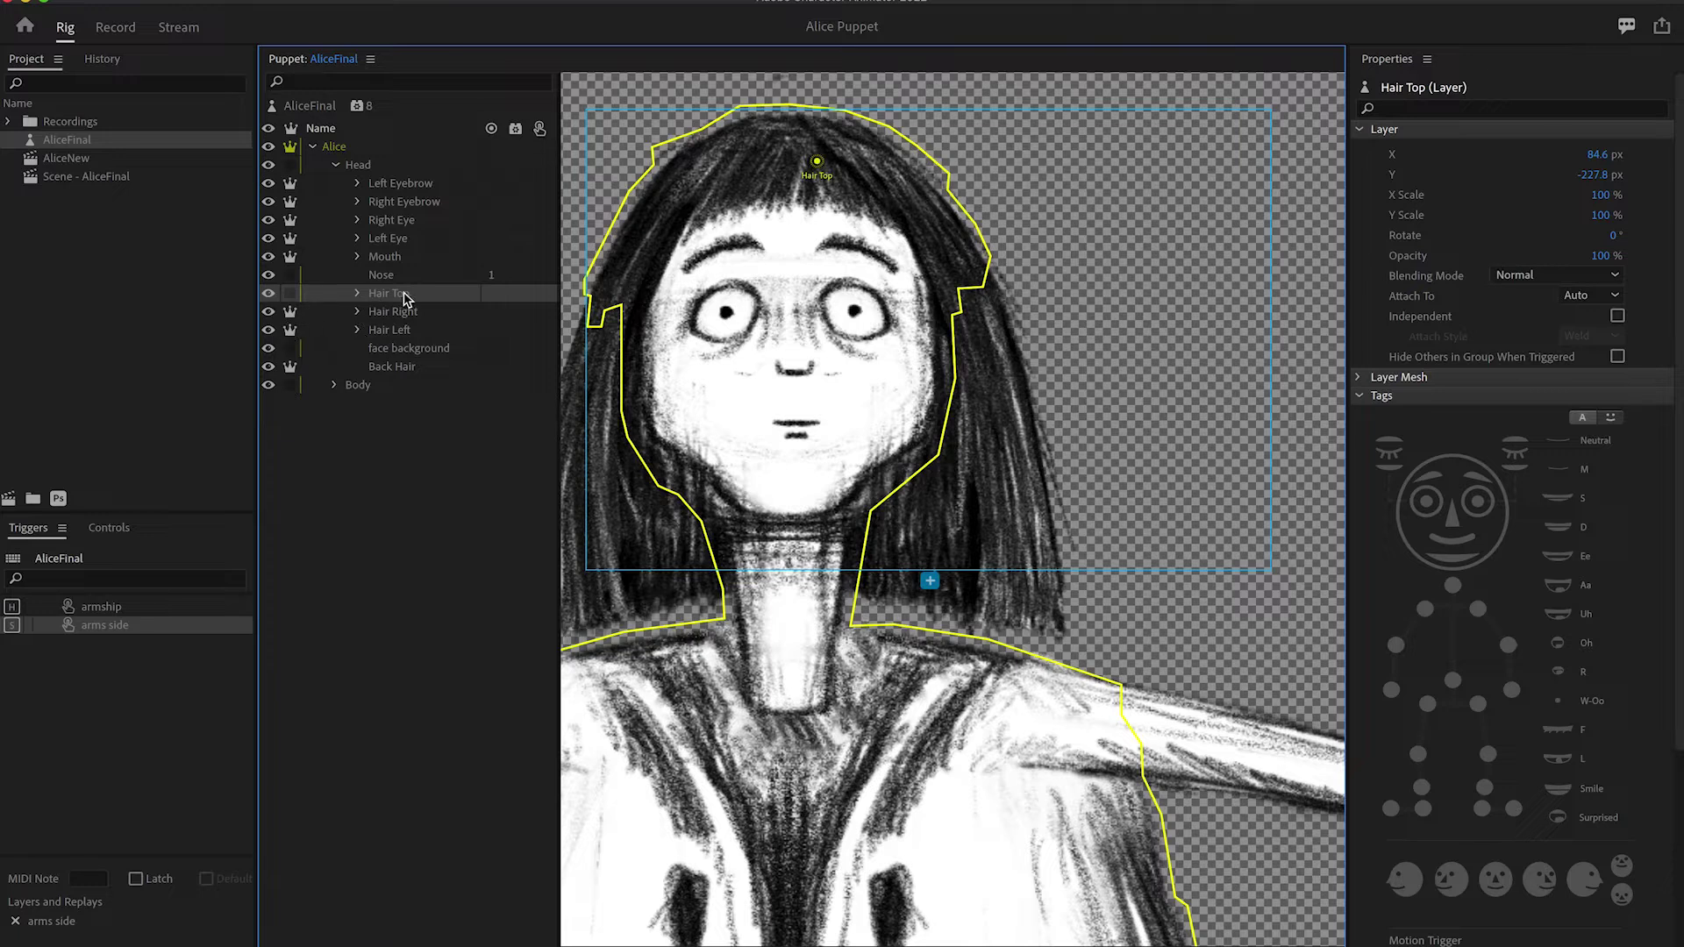
{"action": "left_click", "coordinate": [268, 294]}
{"action": "left_click", "coordinate": [269, 293]}
Step: Move the Hair Right origin to the top of its hair section and add a Dangle-tagged handle near the lower tip
{"action": "left_click", "coordinate": [405, 315]}
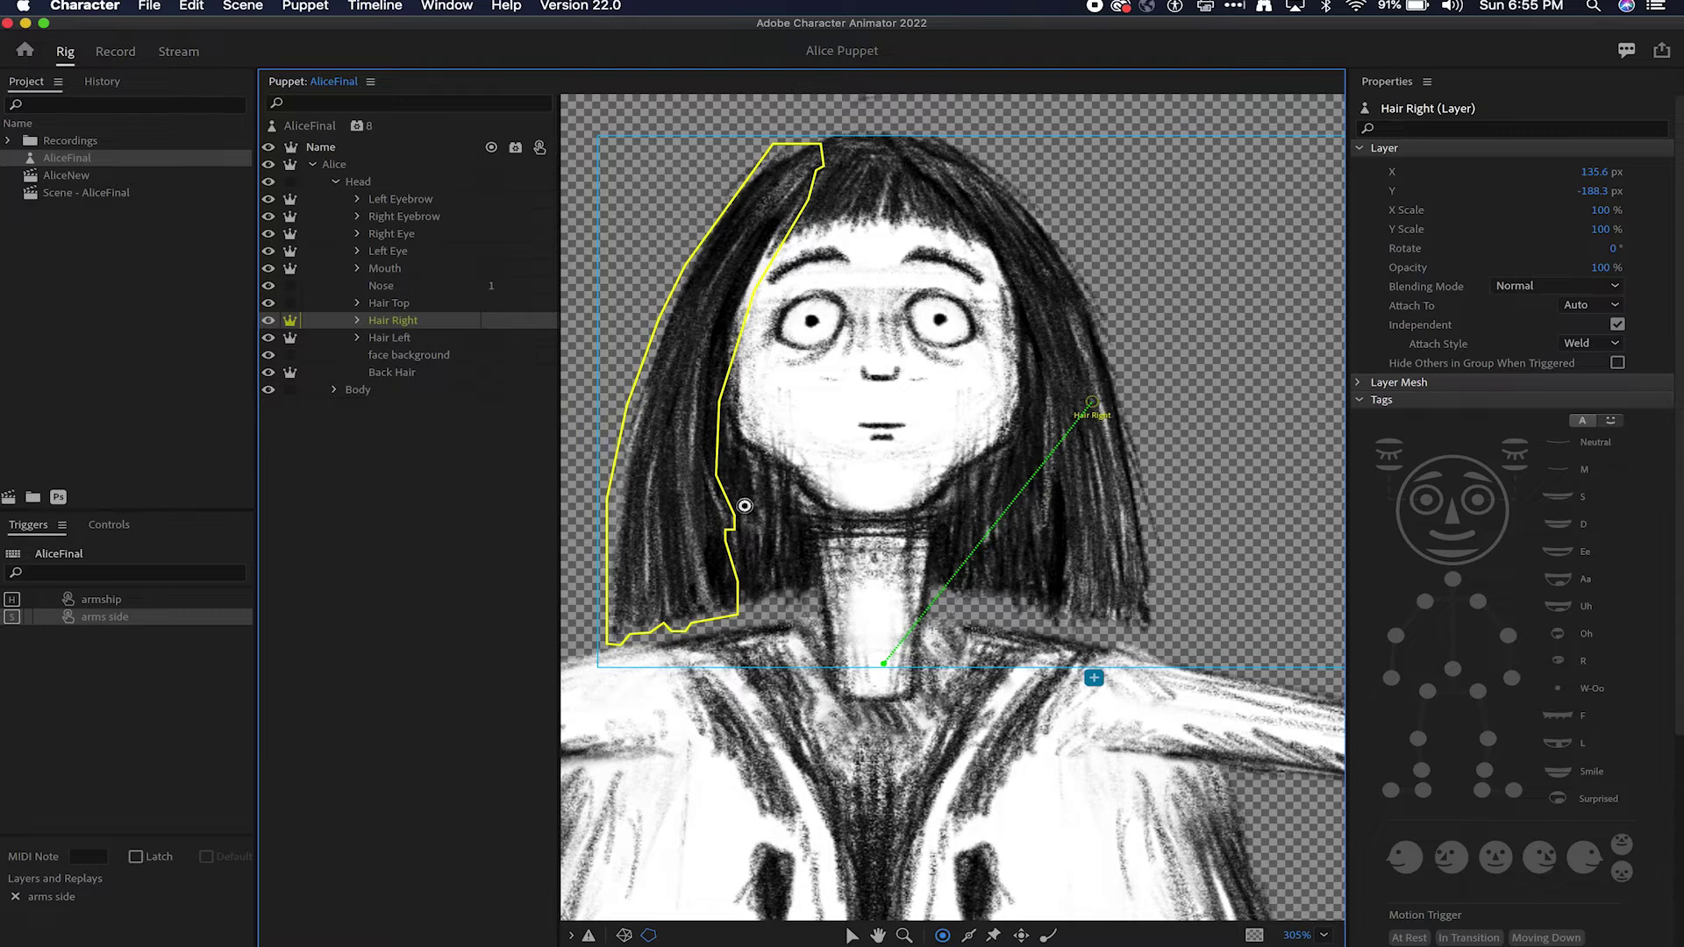
{"action": "left_click_drag", "start_coordinate": [1091, 406], "coordinate": [796, 193]}
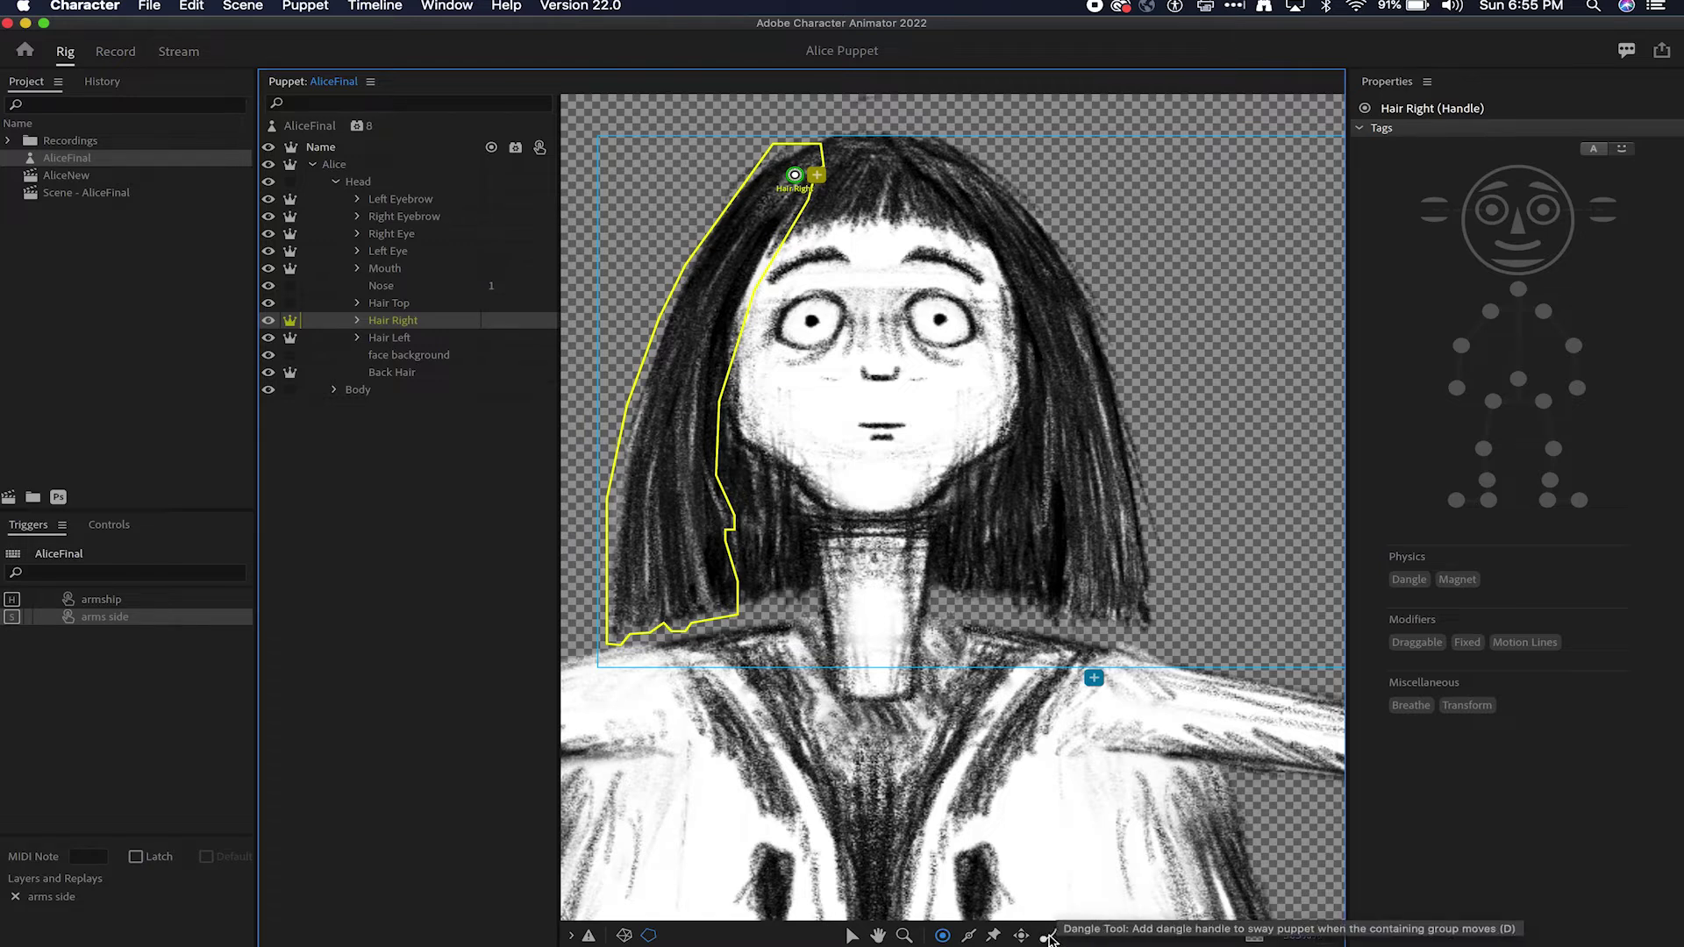
{"action": "left_click", "coordinate": [943, 935]}
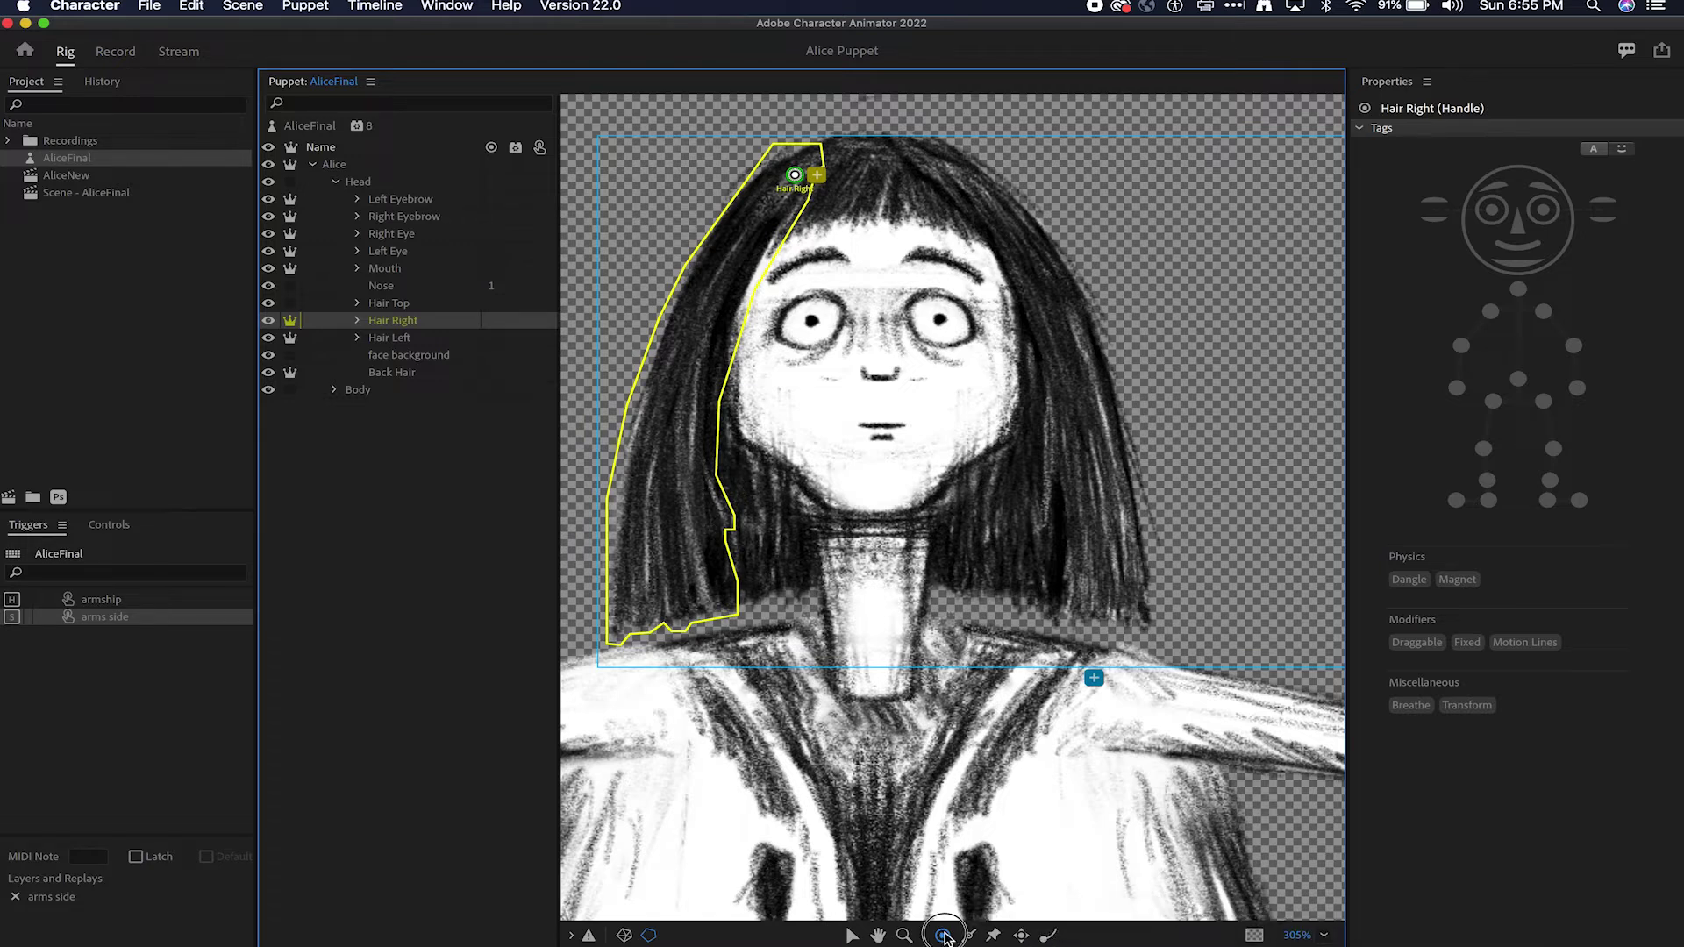
{"action": "left_click", "coordinate": [635, 594]}
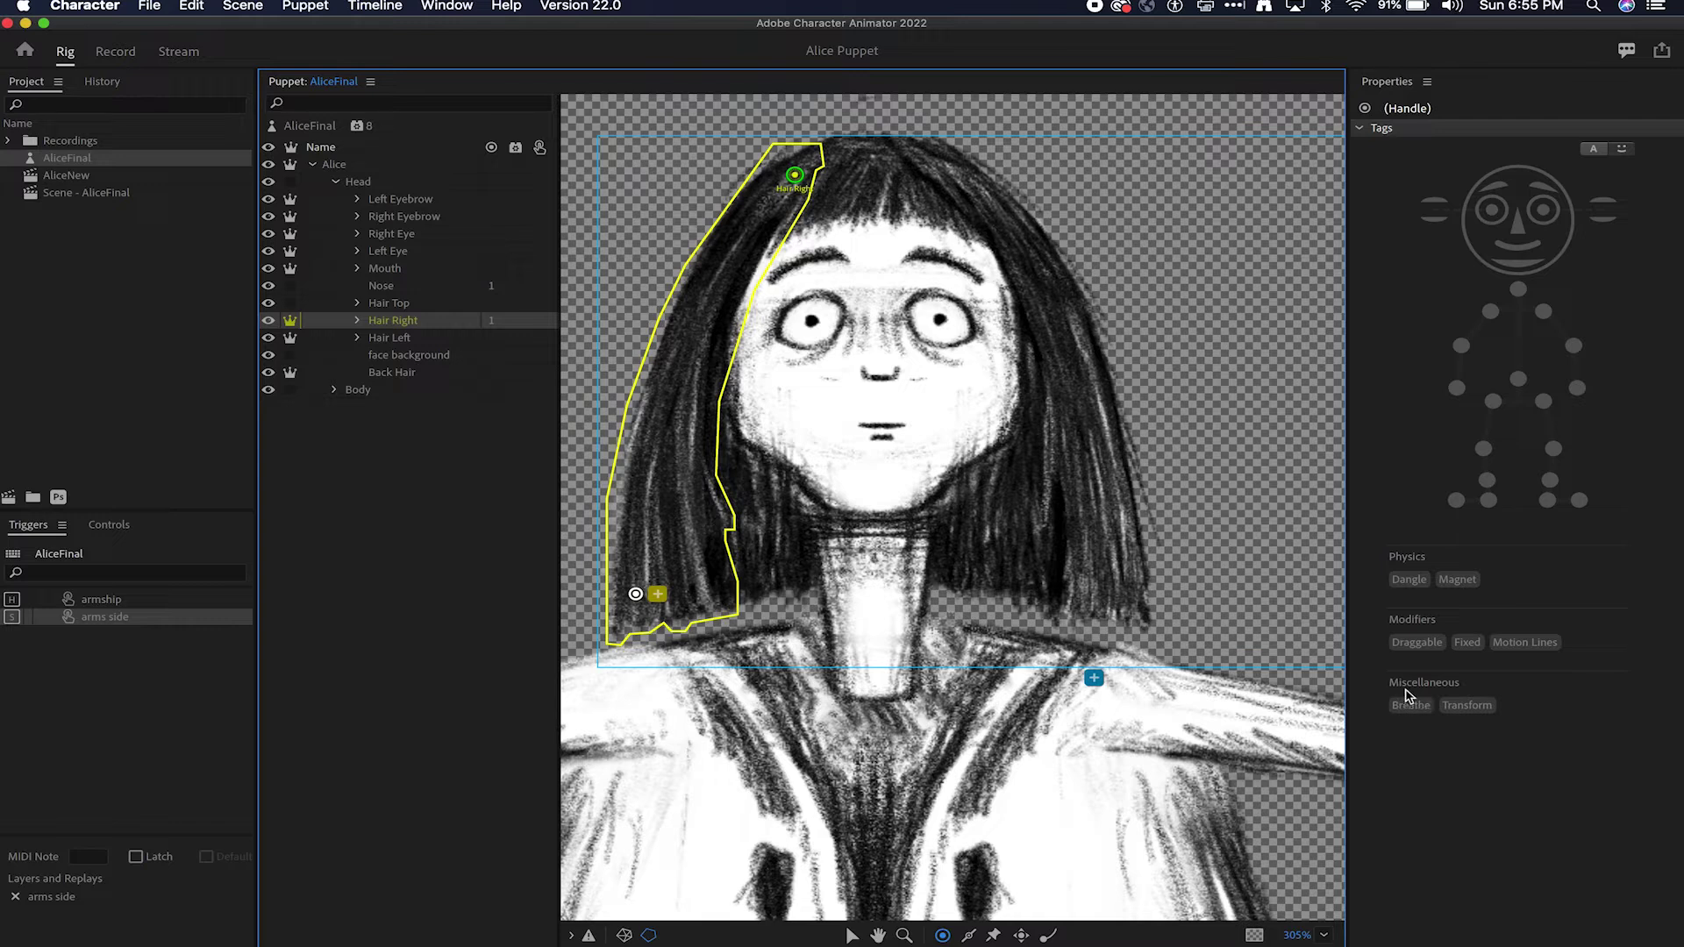
{"action": "left_click", "coordinate": [1405, 580]}
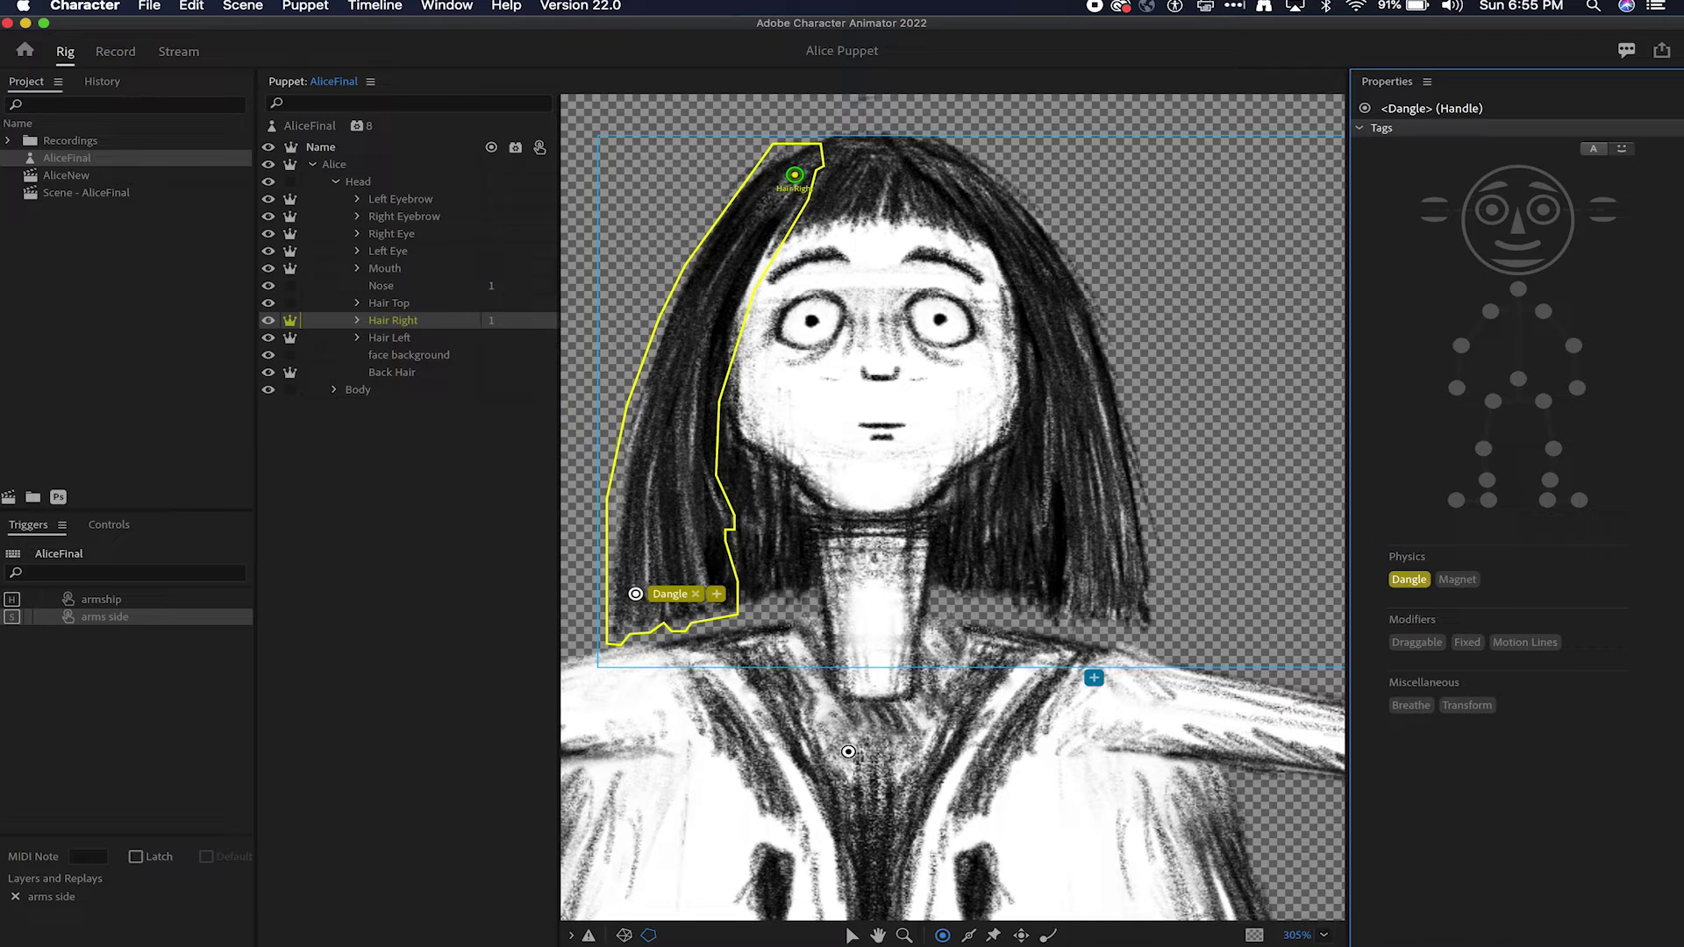
Step: Move the Hair Left origin to the top of its hair section and add a Dangle-tagged handle near the lower inner tip
{"action": "left_click", "coordinate": [406, 340]}
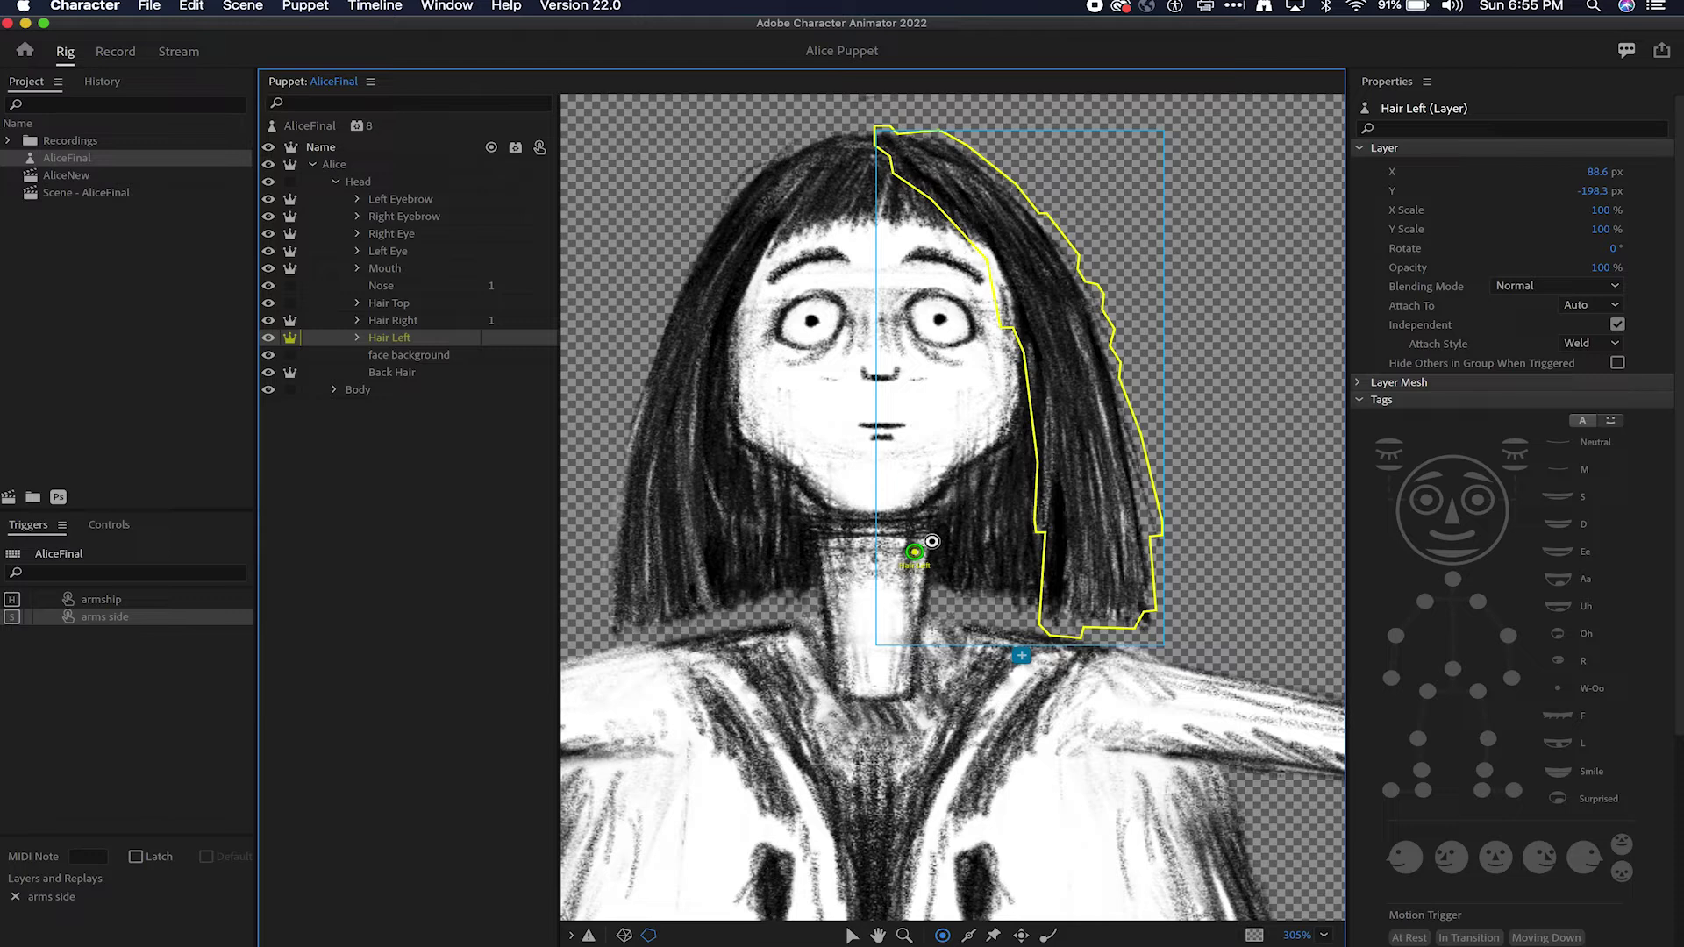
{"action": "key", "text": "v"}
{"action": "left_click_drag", "start_coordinate": [916, 554], "coordinate": [916, 155]}
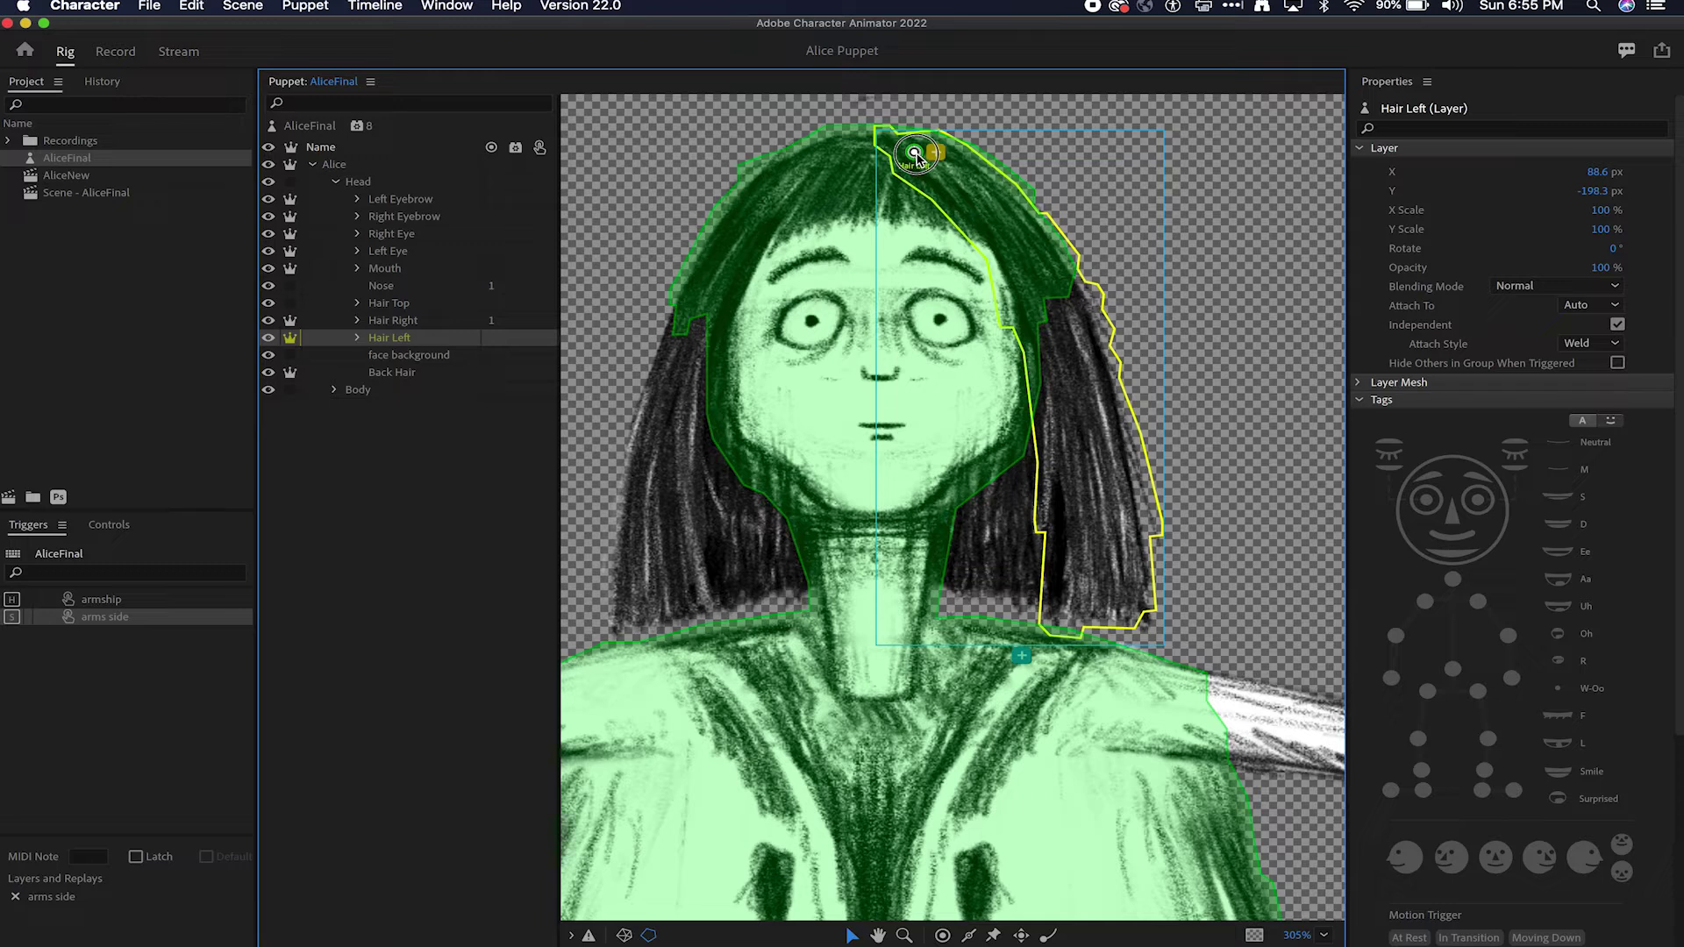
{"action": "mouse_move", "coordinate": [915, 158]}
{"action": "left_mouse_down"}
{"action": "mouse_move", "coordinate": [1004, 108]}
{"action": "mouse_move", "coordinate": [918, 164]}
{"action": "left_mouse_up"}
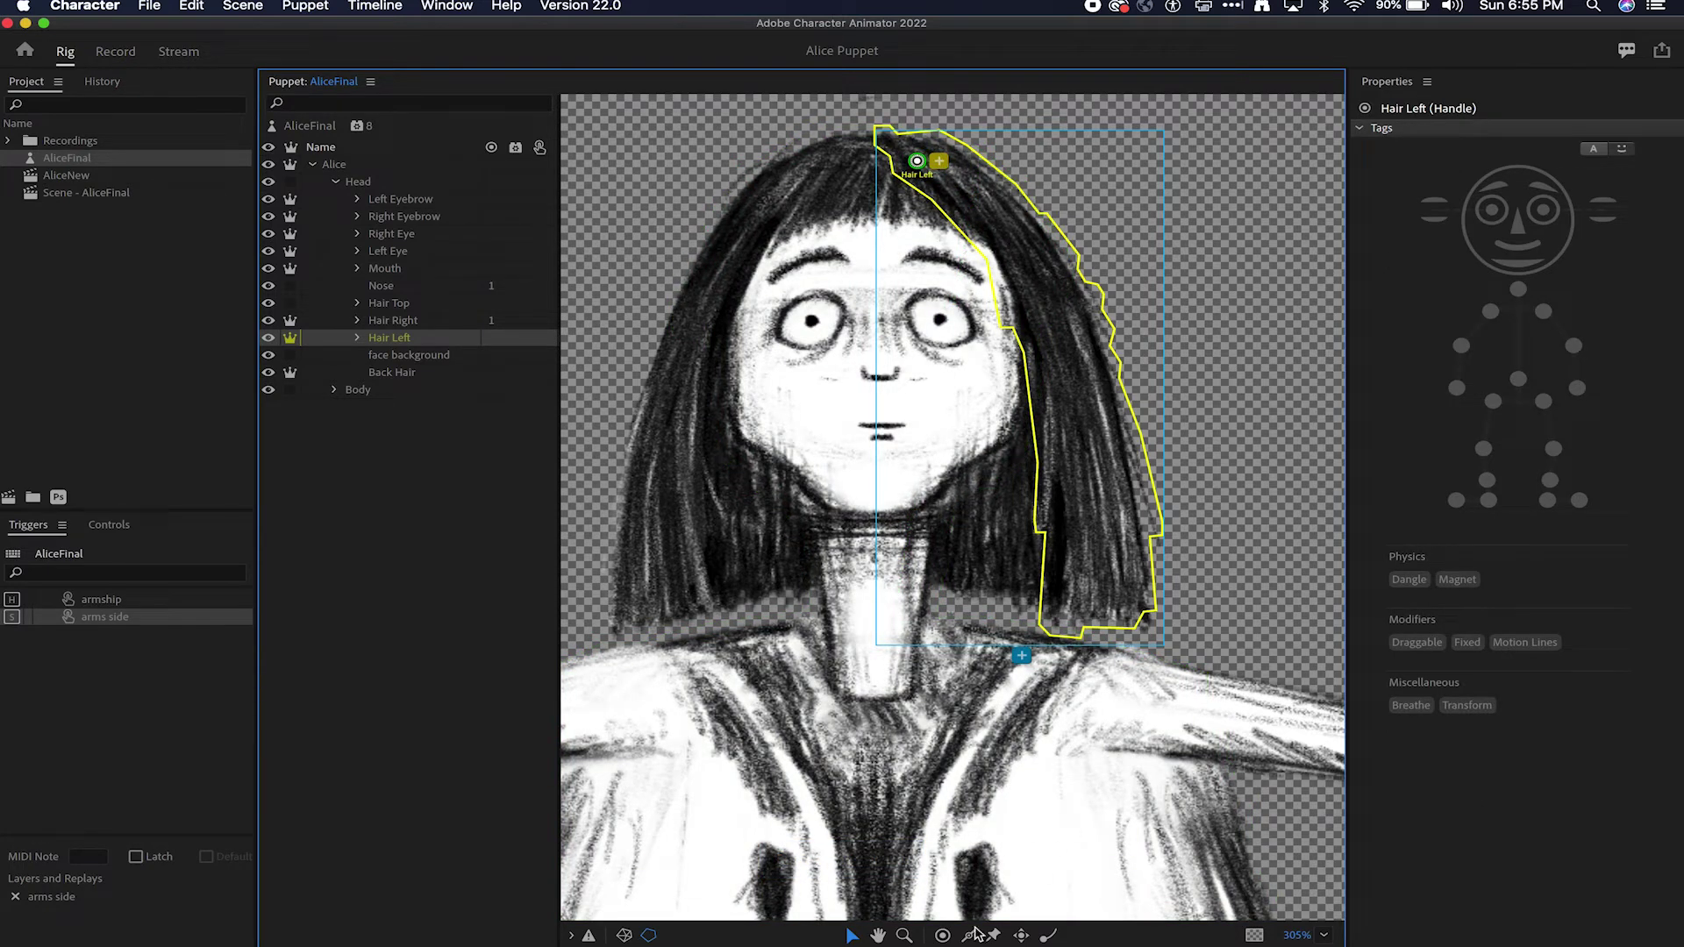
{"action": "left_click", "coordinate": [941, 937]}
{"action": "left_click", "coordinate": [1068, 586]}
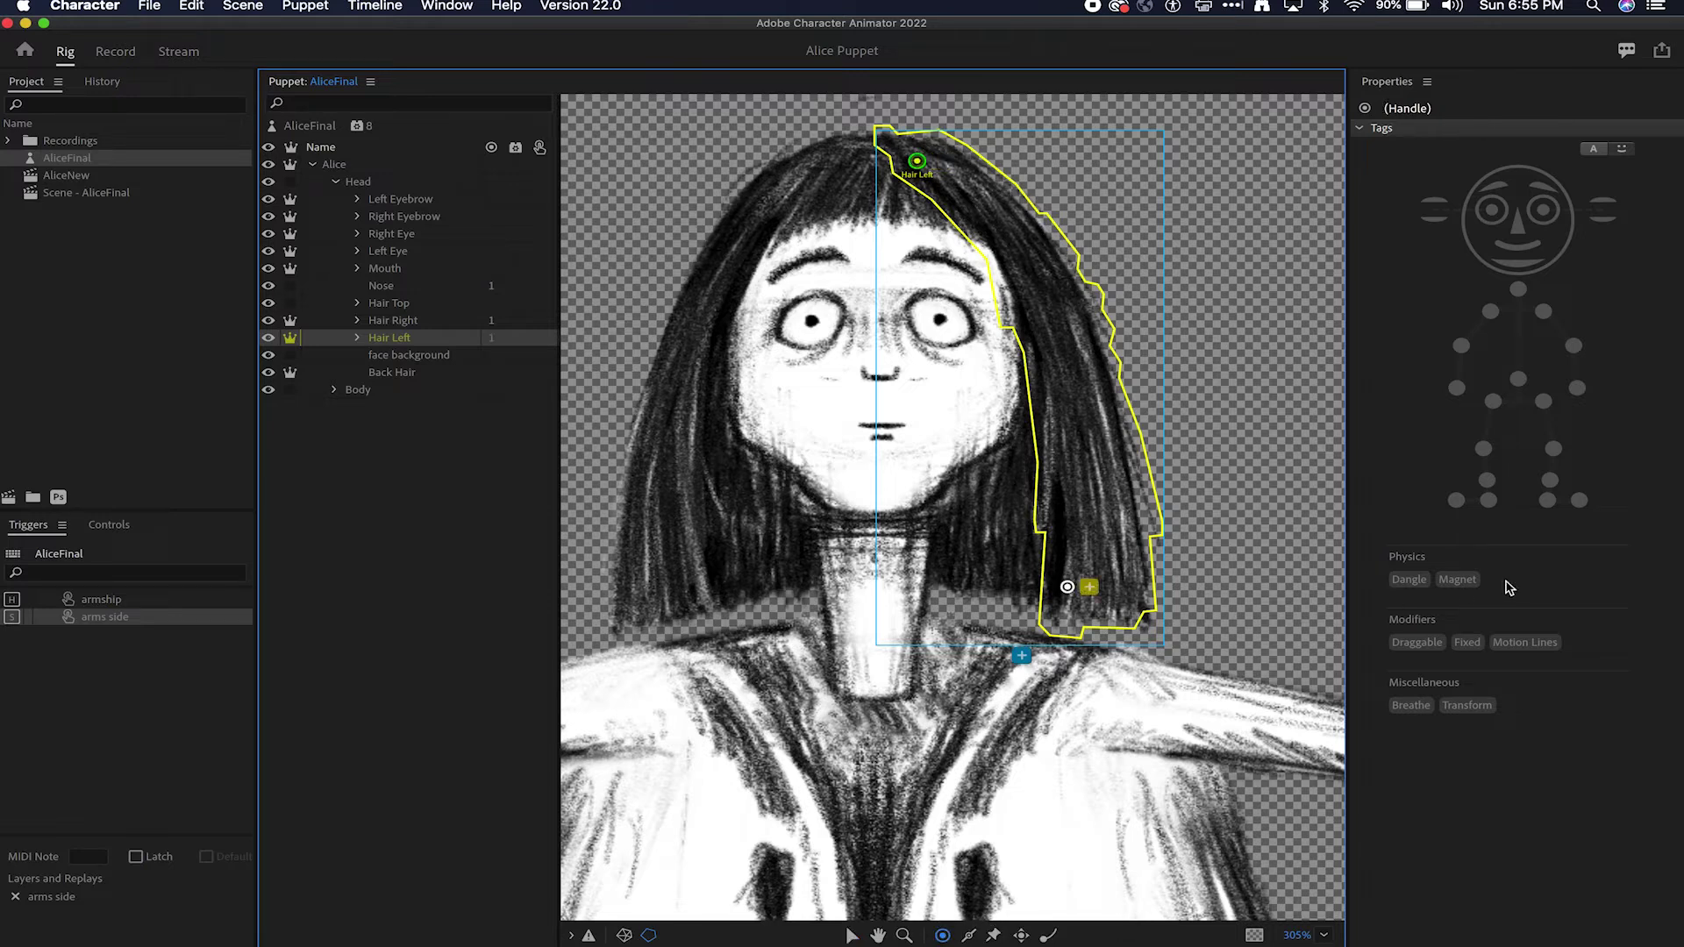
{"action": "left_click", "coordinate": [1417, 579]}
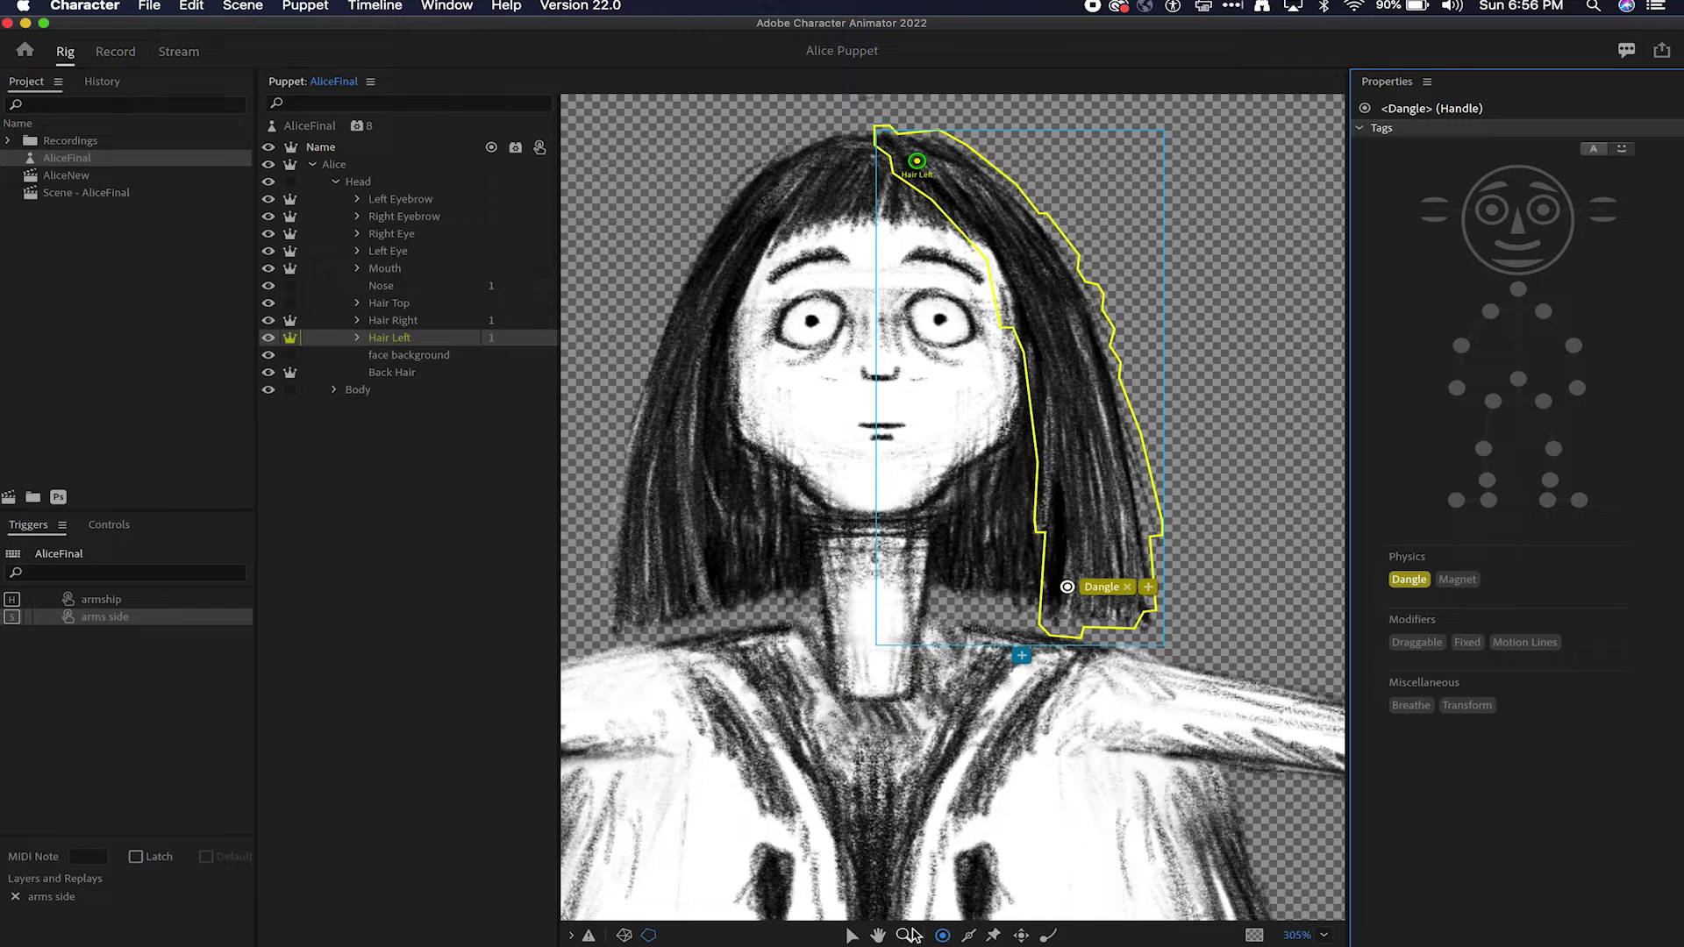
Step: Add a diagonal stick along the upper part of Hair Left and a matching one on Hair Right
{"action": "left_click", "coordinate": [968, 934]}
{"action": "left_click_drag", "start_coordinate": [979, 197], "coordinate": [1047, 295]}
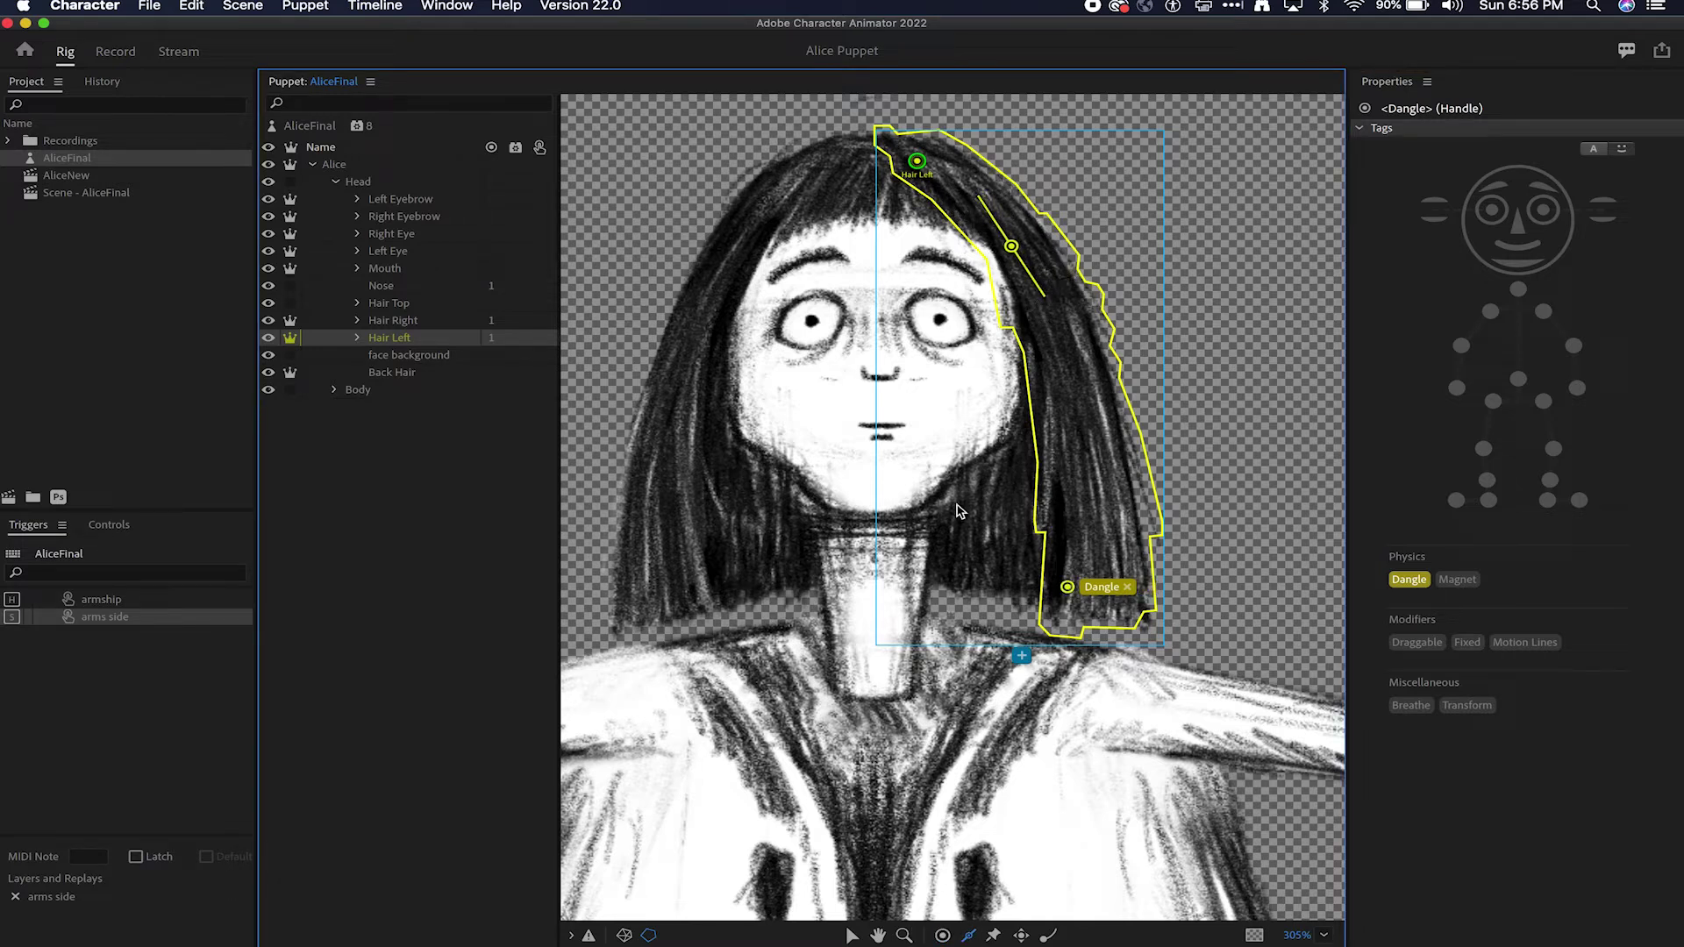
{"action": "left_click", "coordinate": [393, 320]}
{"action": "left_click_drag", "start_coordinate": [770, 218], "coordinate": [702, 343]}
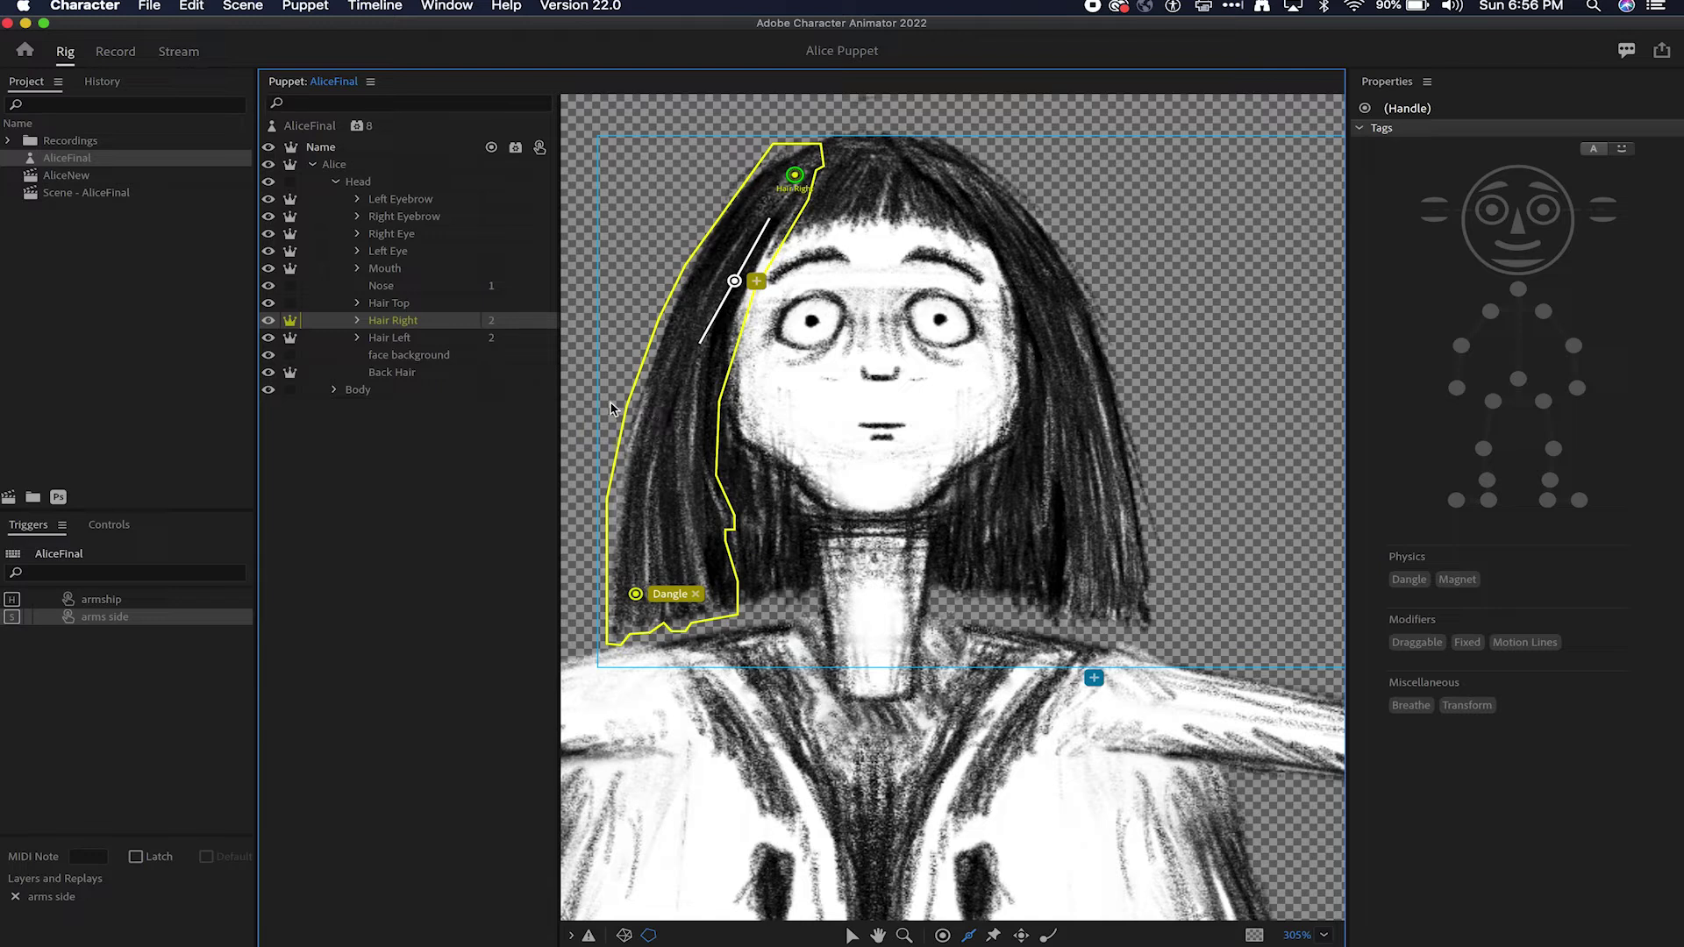
Step: Move the Hair Left Dangle handle outward to the lower outer edge of the hair
{"action": "left_click", "coordinate": [403, 338]}
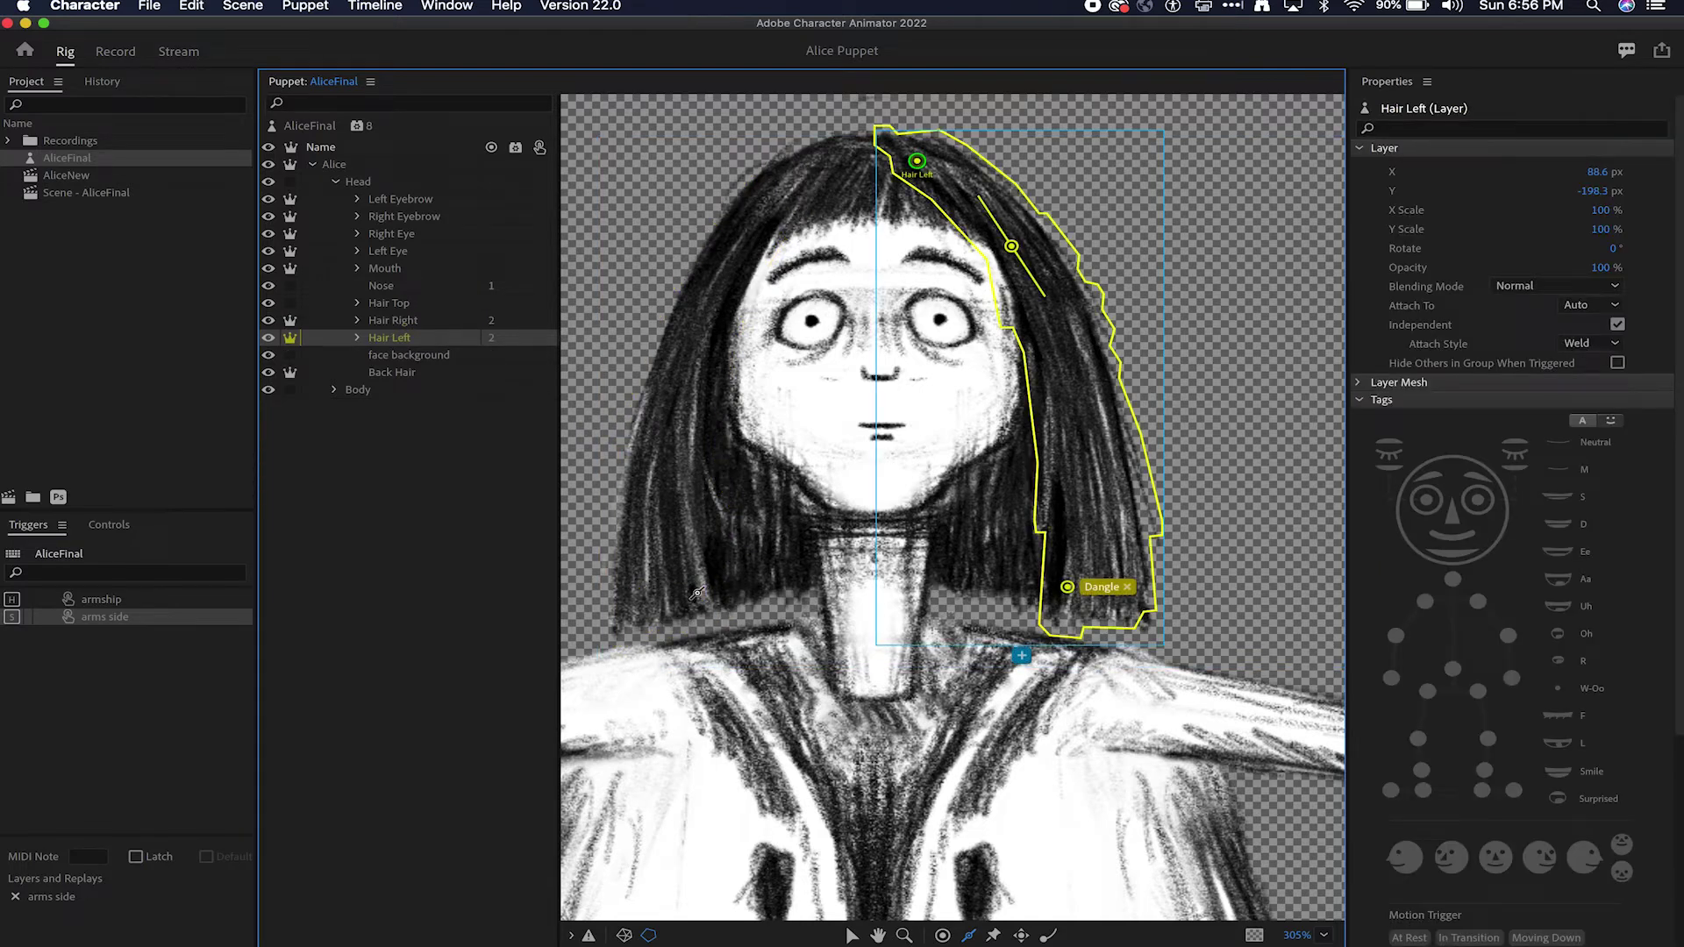
{"action": "left_click", "coordinate": [851, 935]}
{"action": "left_click_drag", "start_coordinate": [1067, 586], "coordinate": [1132, 588]}
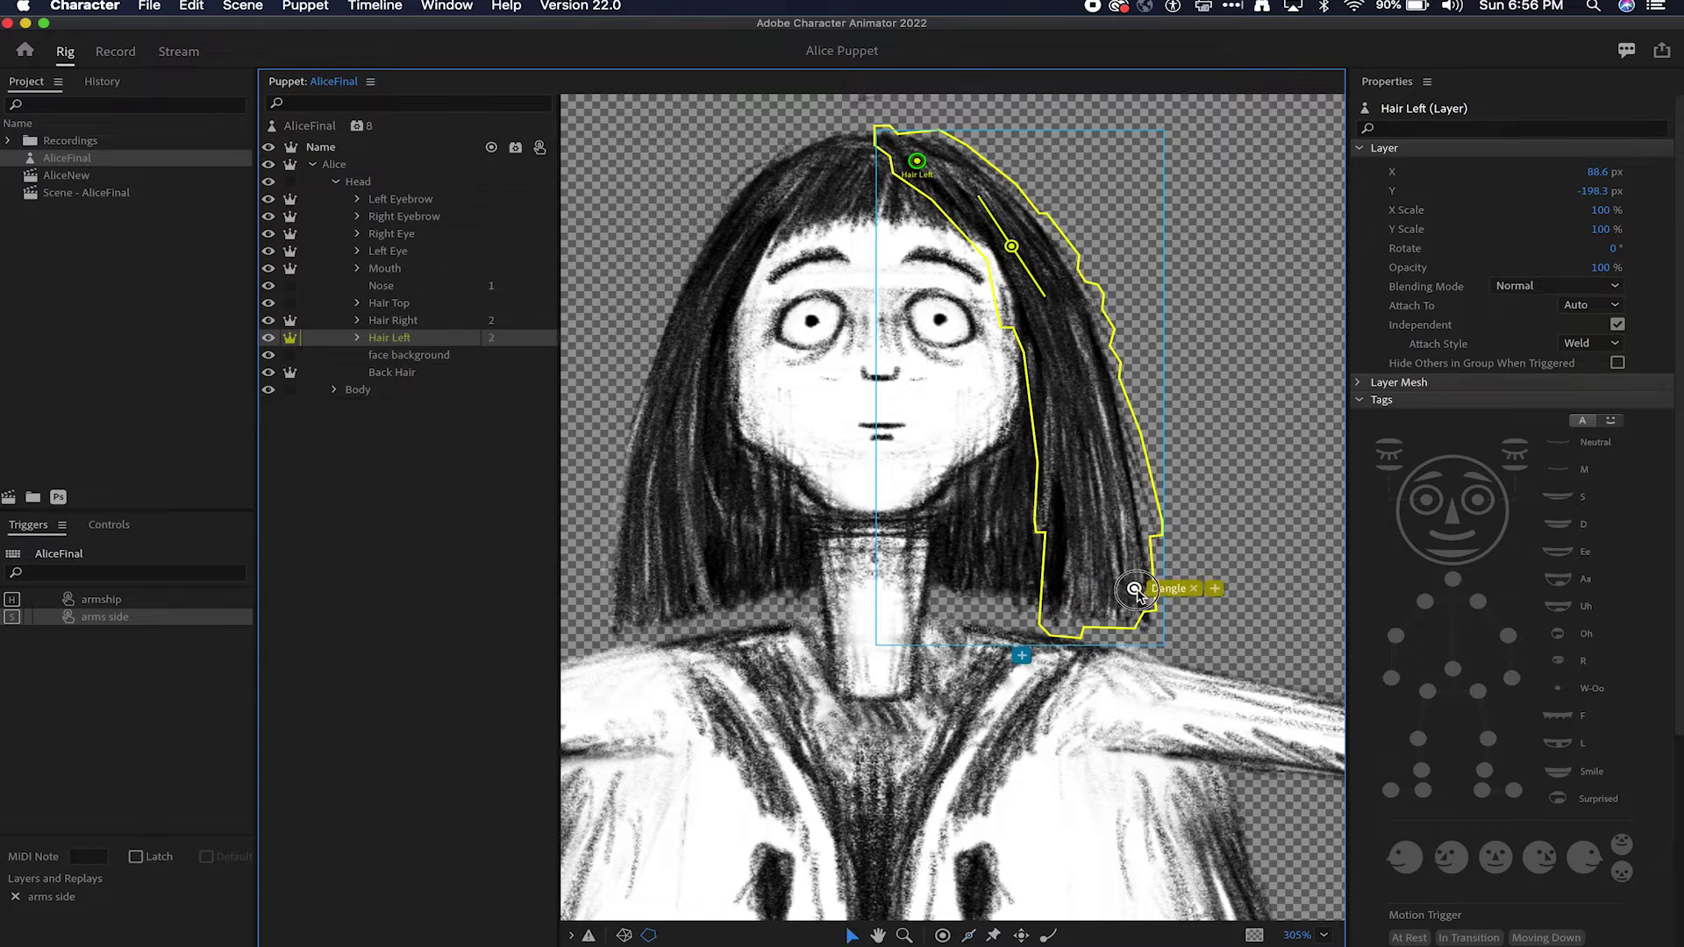
Step: Pin the Back Hair layer with two Fixed handles near the top of the head, one on each side of the fringe
{"action": "left_click", "coordinate": [444, 355]}
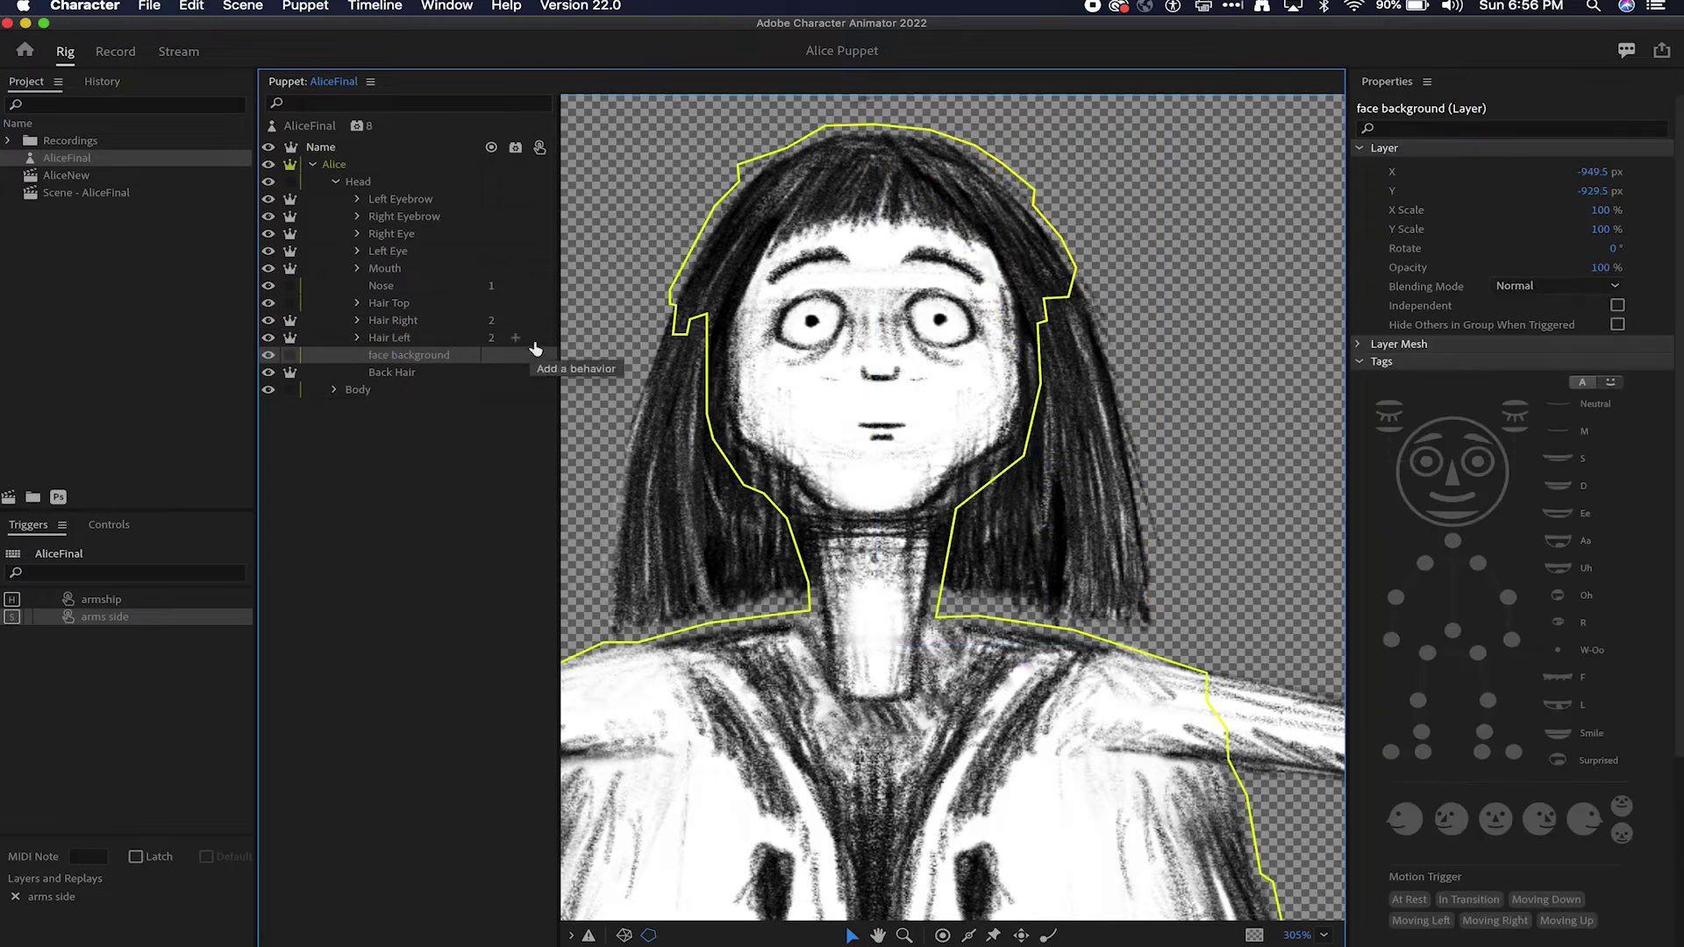
{"action": "left_click", "coordinate": [412, 375]}
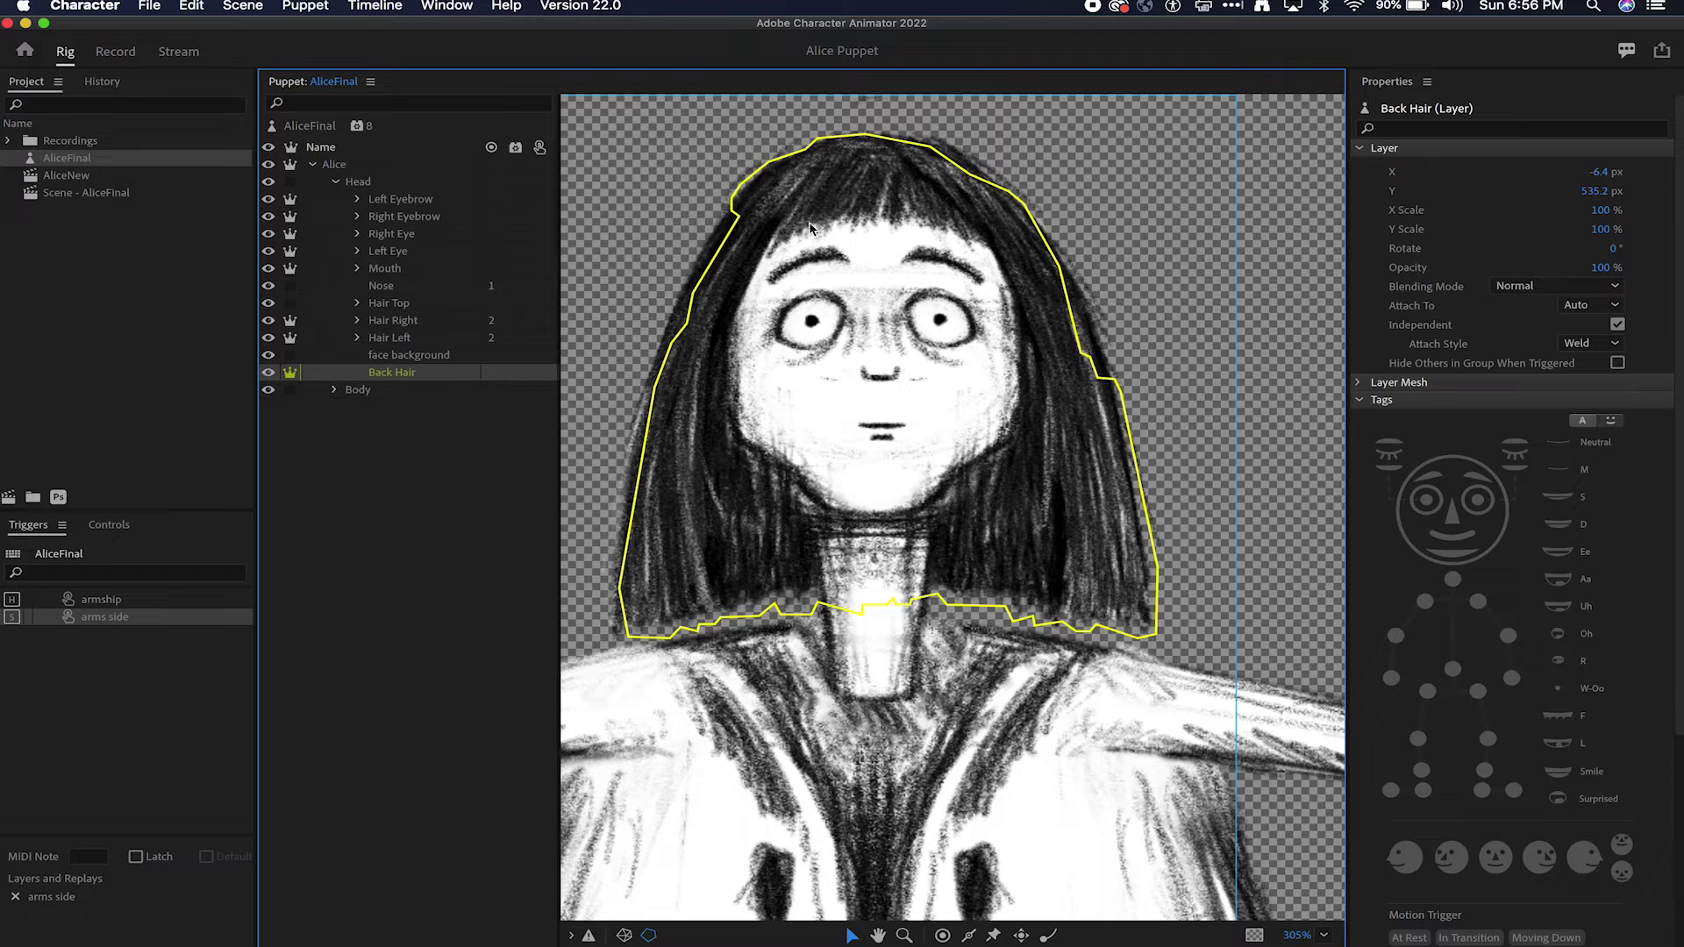
{"action": "left_click", "coordinate": [993, 936]}
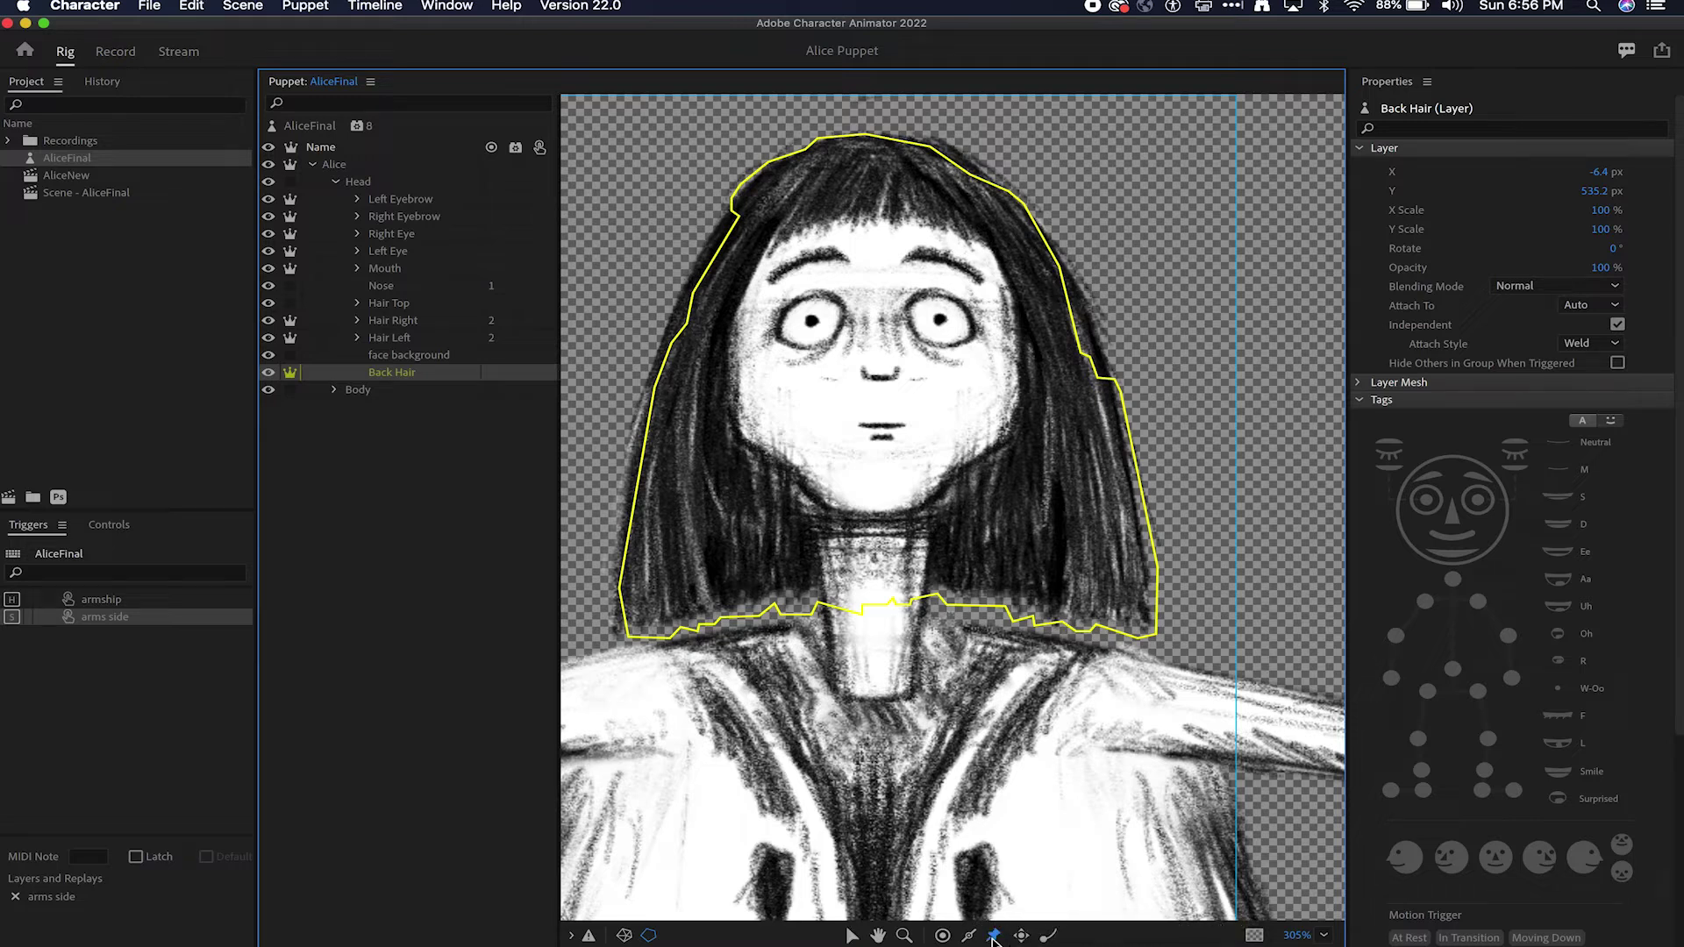
{"action": "left_click", "coordinate": [792, 197]}
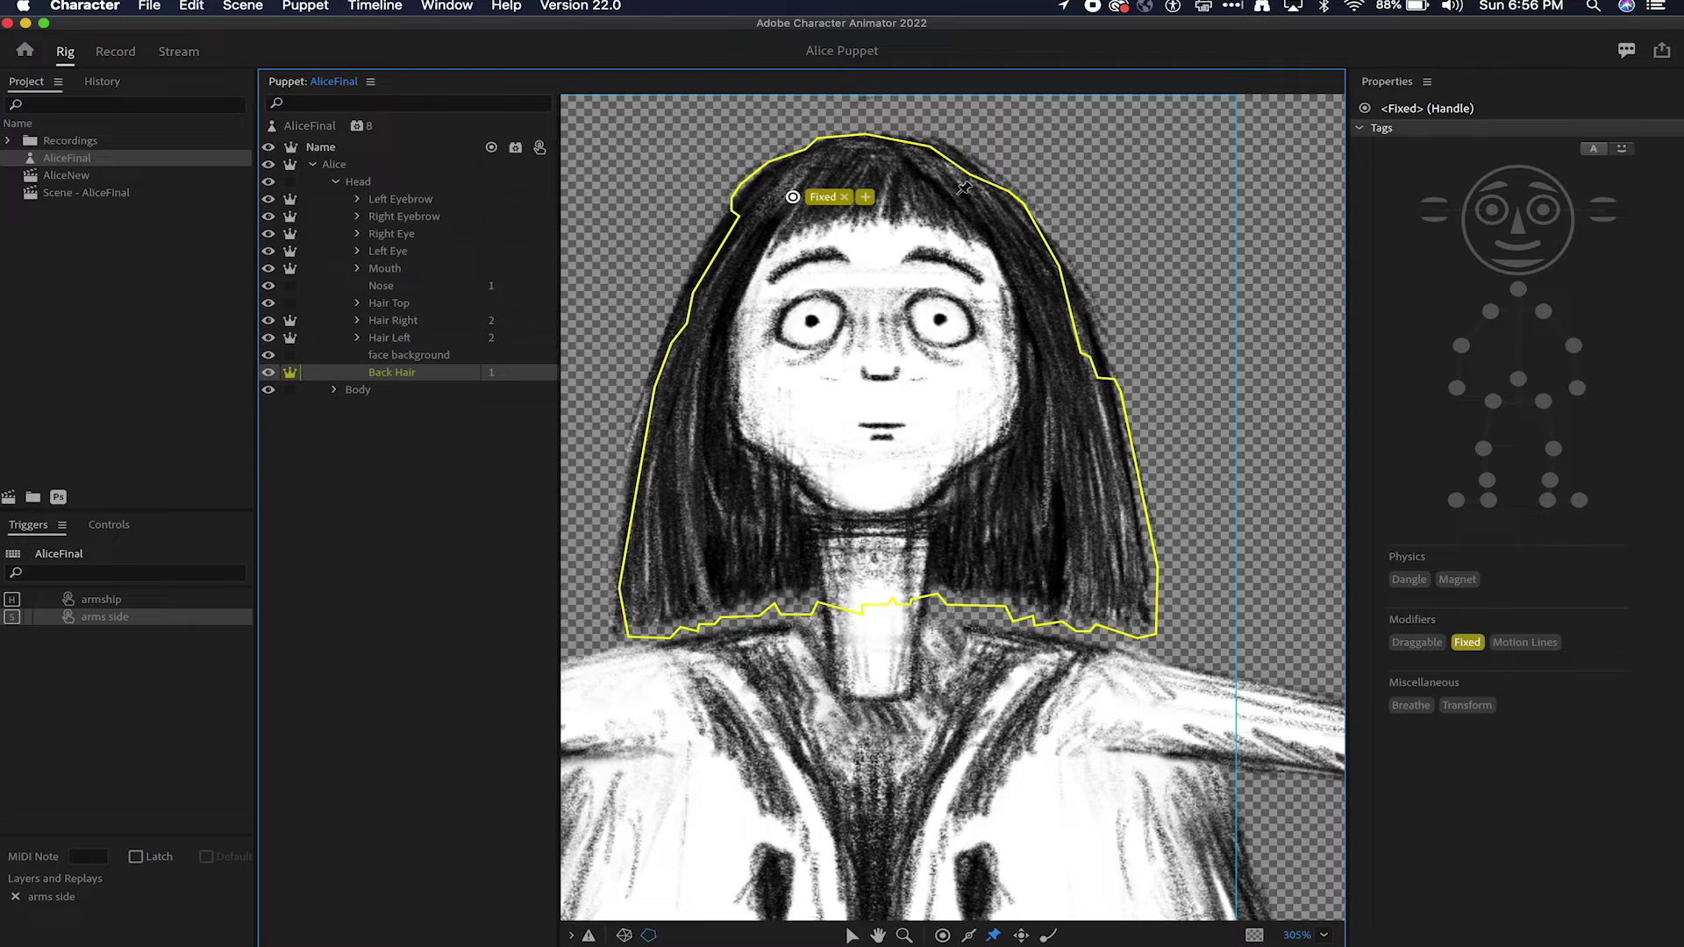
{"action": "left_click", "coordinate": [957, 193]}
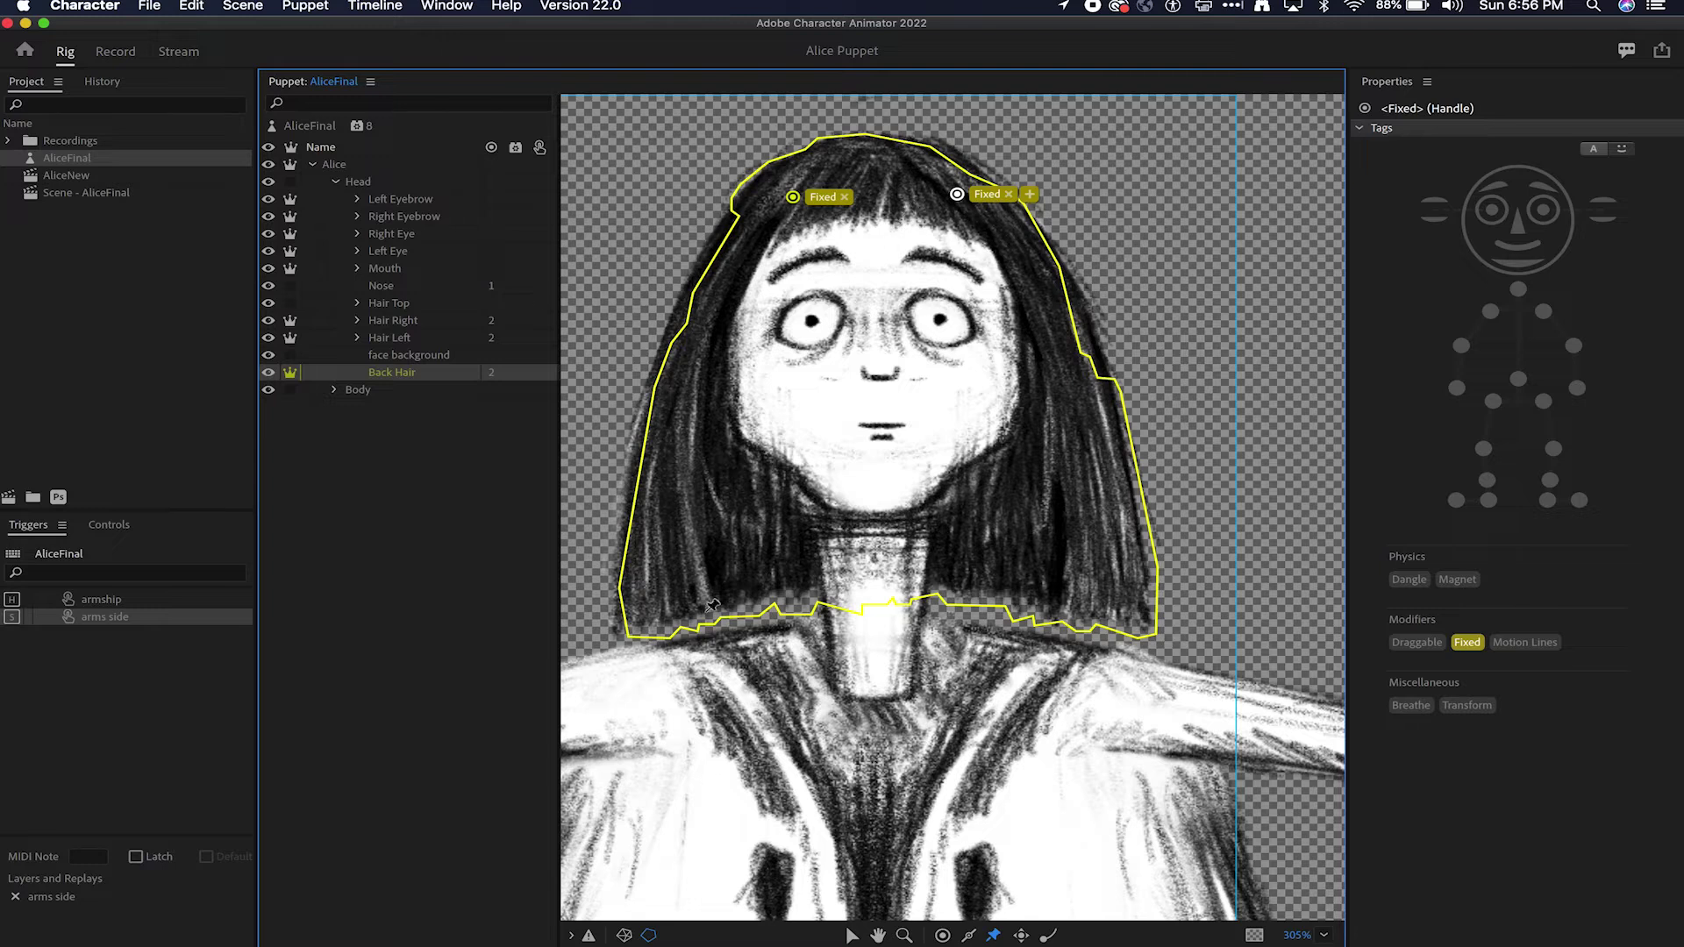
Step: Add three Dangle handles along the lower edge of Back Hair, one near each side and one in the middle
{"action": "left_click", "coordinate": [1049, 935]}
{"action": "left_click", "coordinate": [689, 592]}
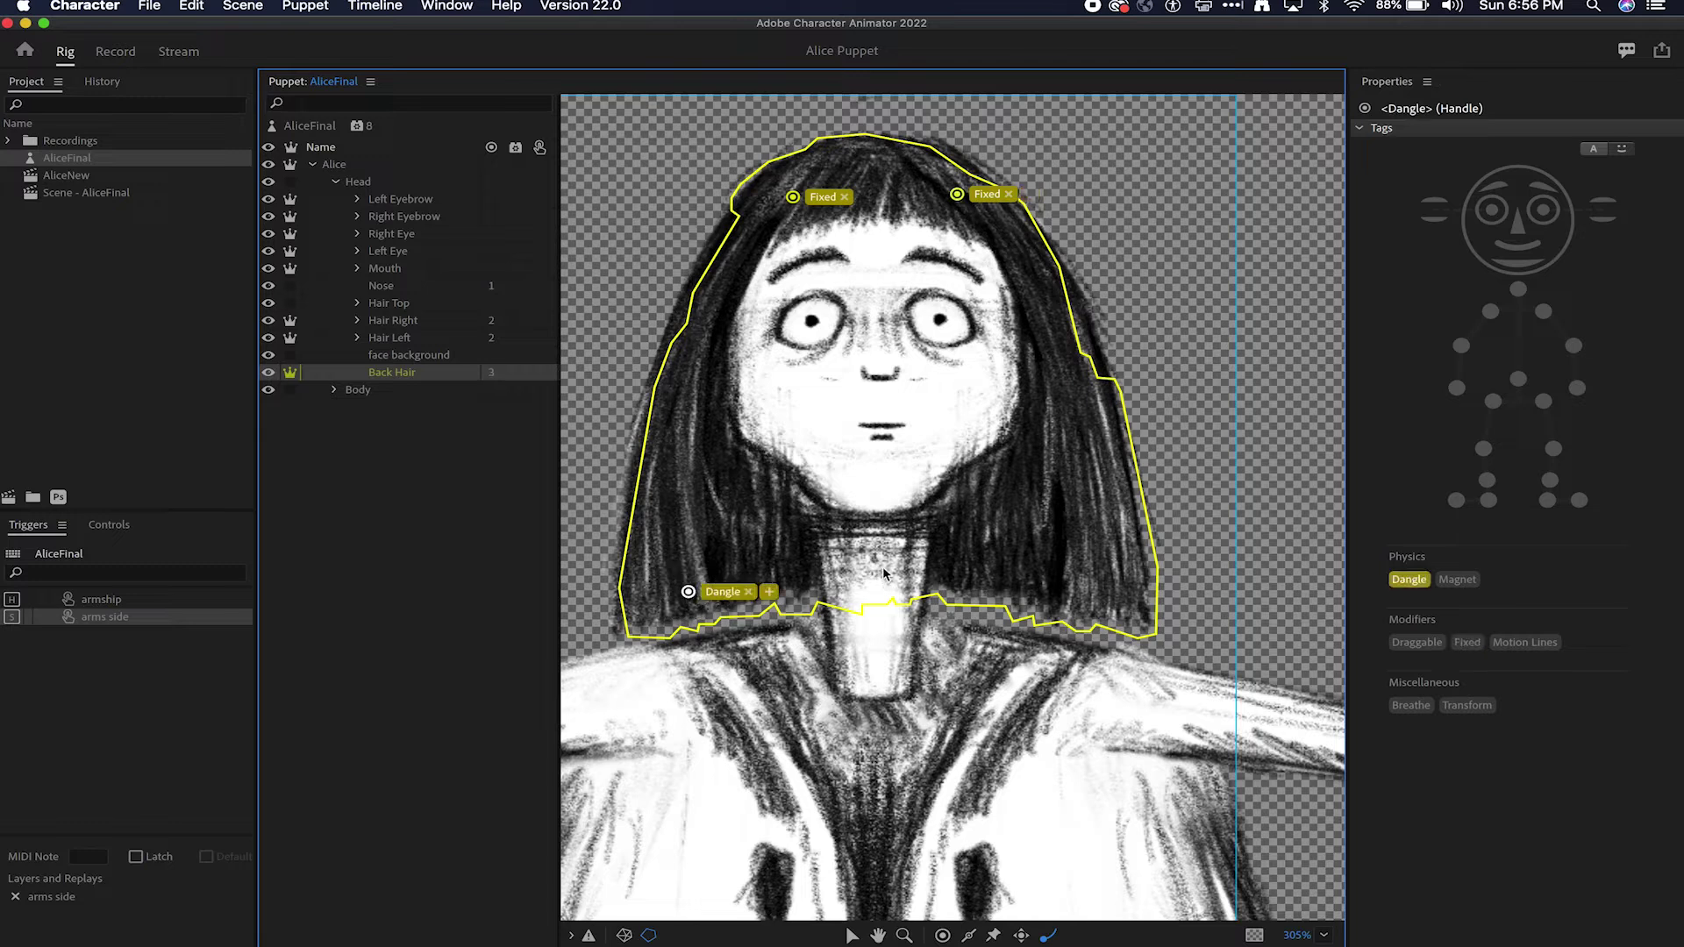
{"action": "left_click", "coordinate": [1069, 591]}
{"action": "left_click", "coordinate": [1069, 593]}
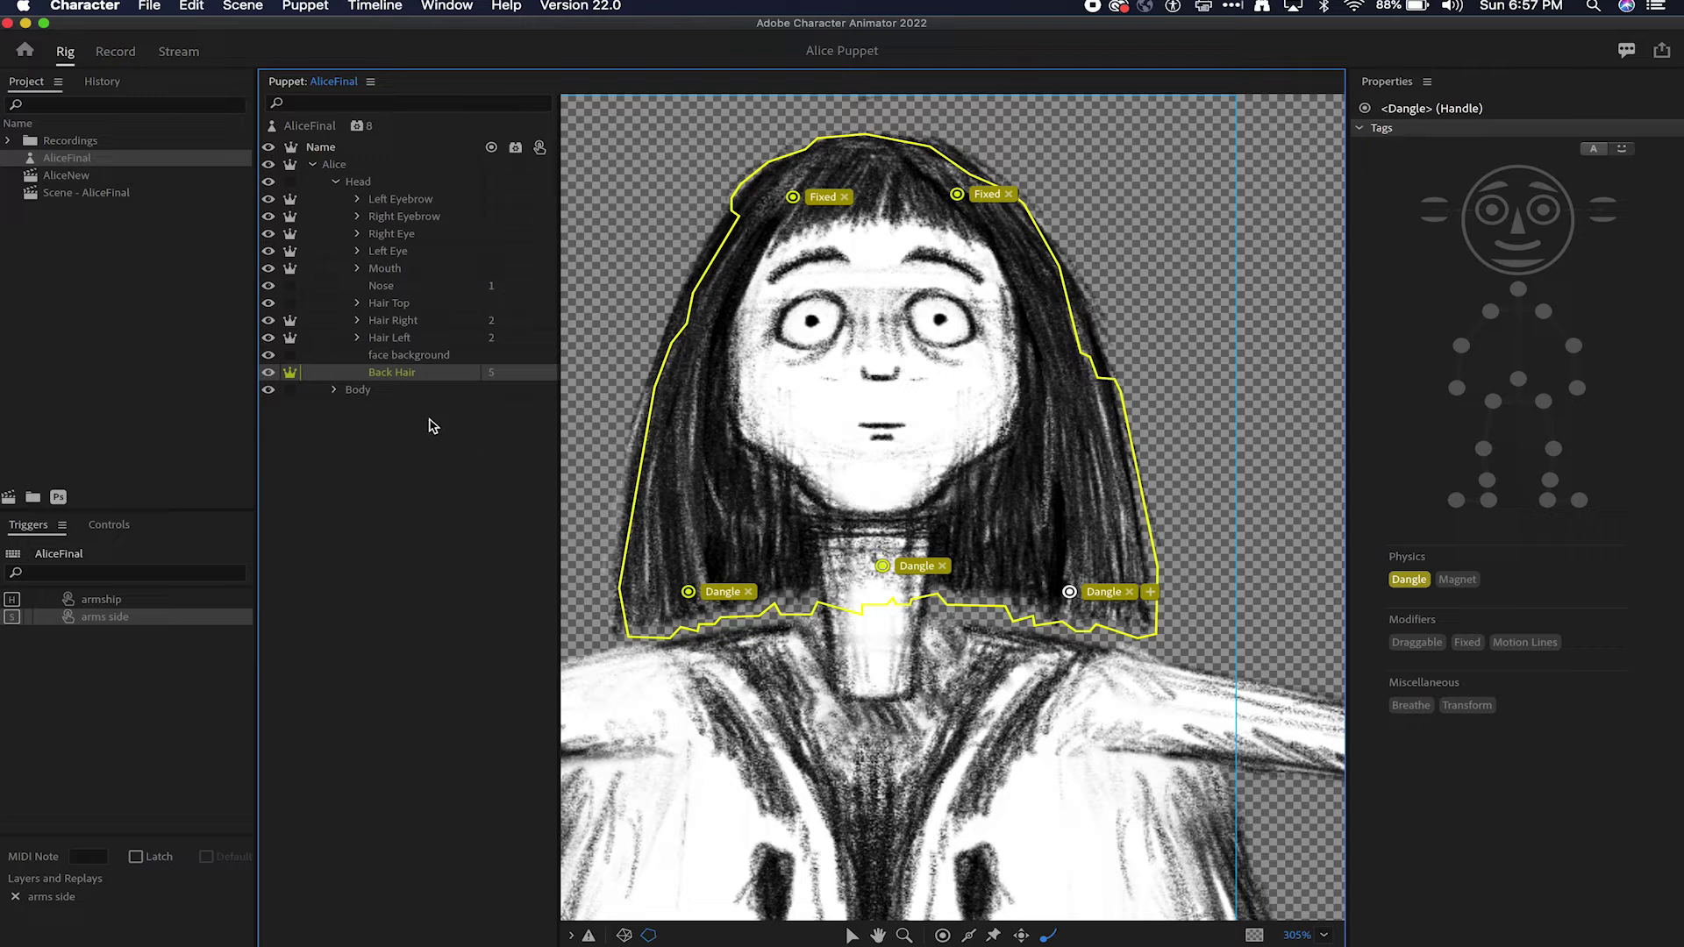
Step: Move the Right Arm origin in the Body group up to the shoulder and tag it Right Shoulder
{"action": "left_click", "coordinate": [335, 181]}
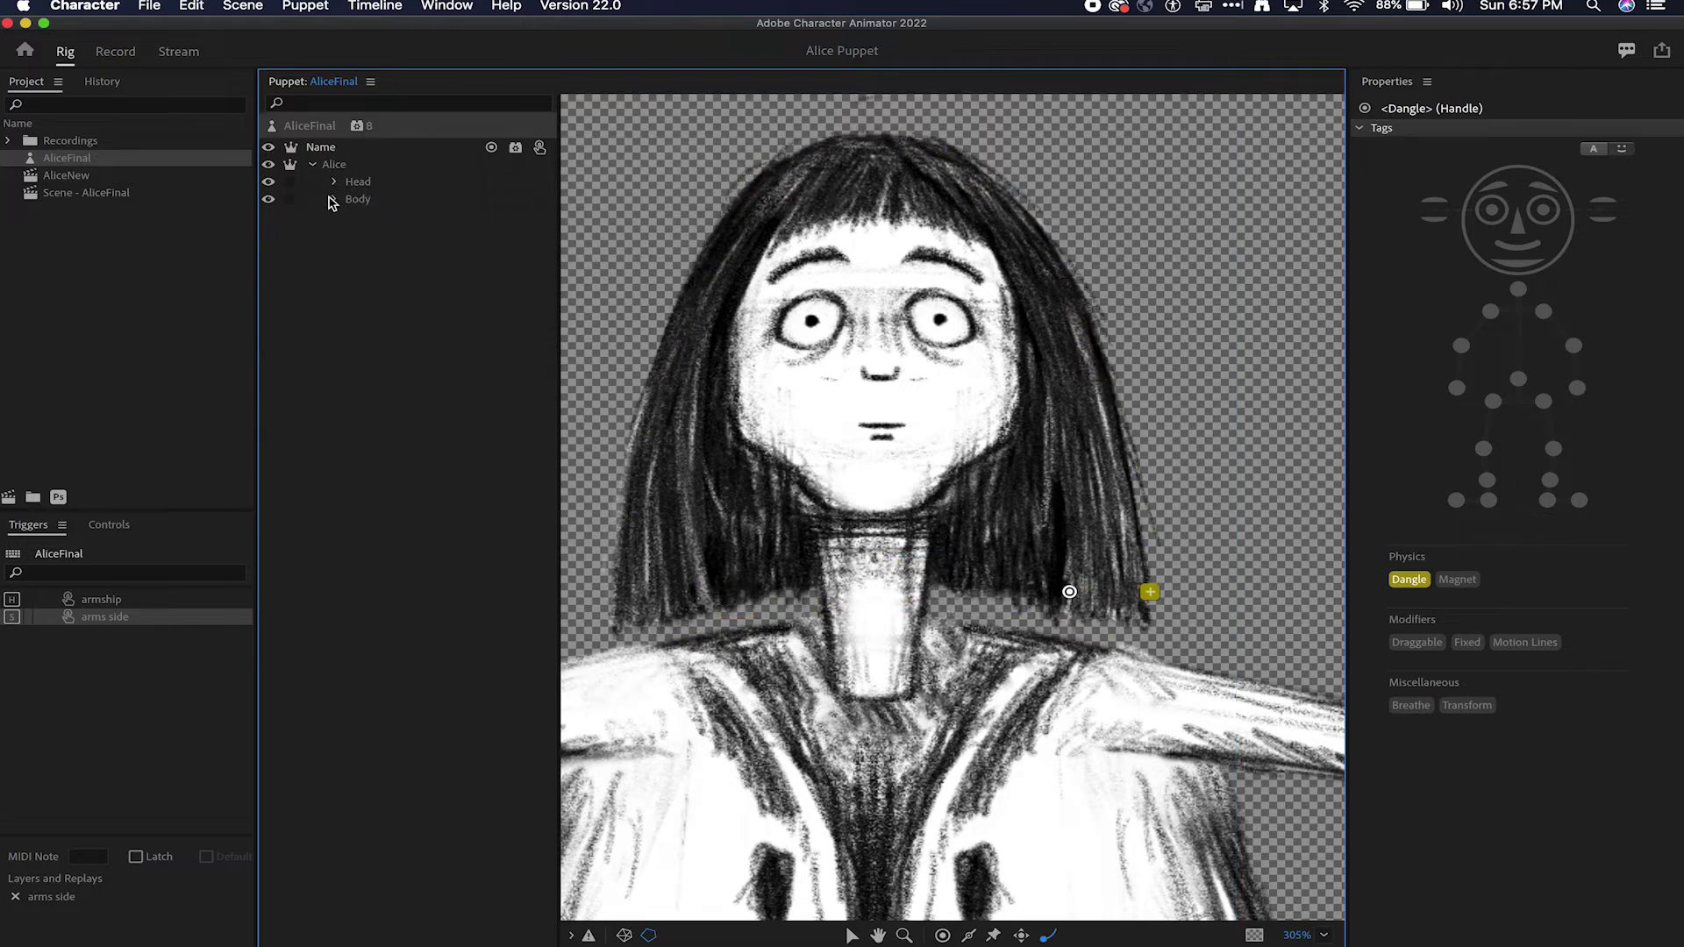
{"action": "left_click", "coordinate": [334, 202]}
{"action": "left_click", "coordinate": [334, 202]}
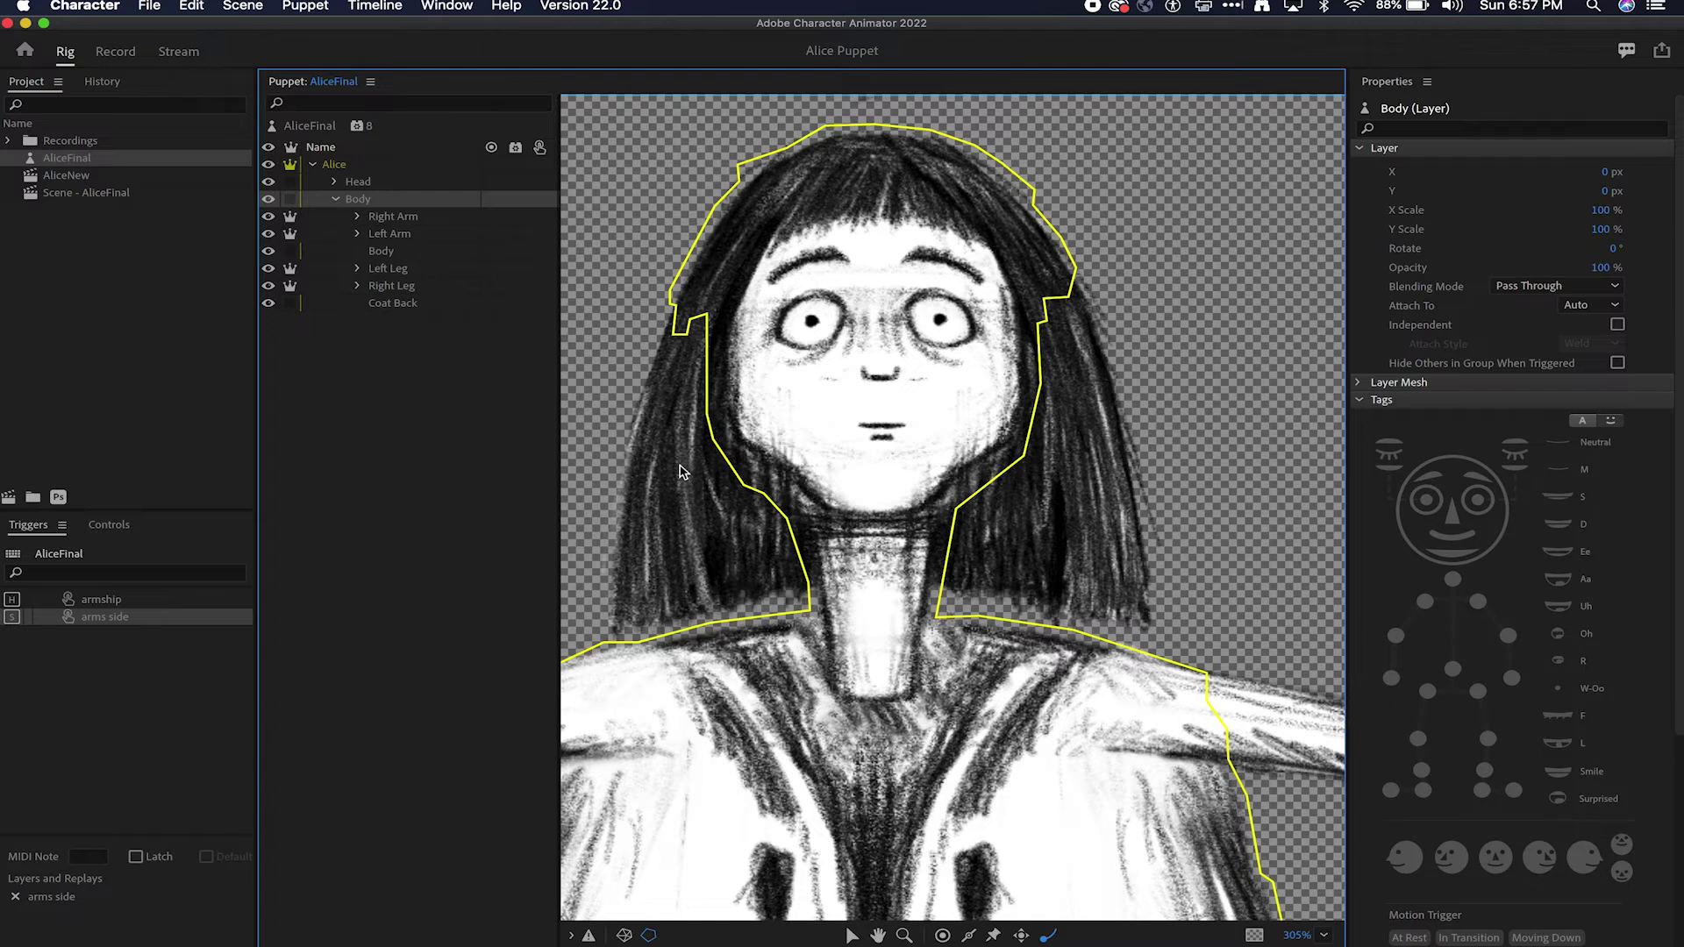
{"action": "scroll", "coordinate": [683, 472], "scroll_direction": "down", "scroll_amount": 5}
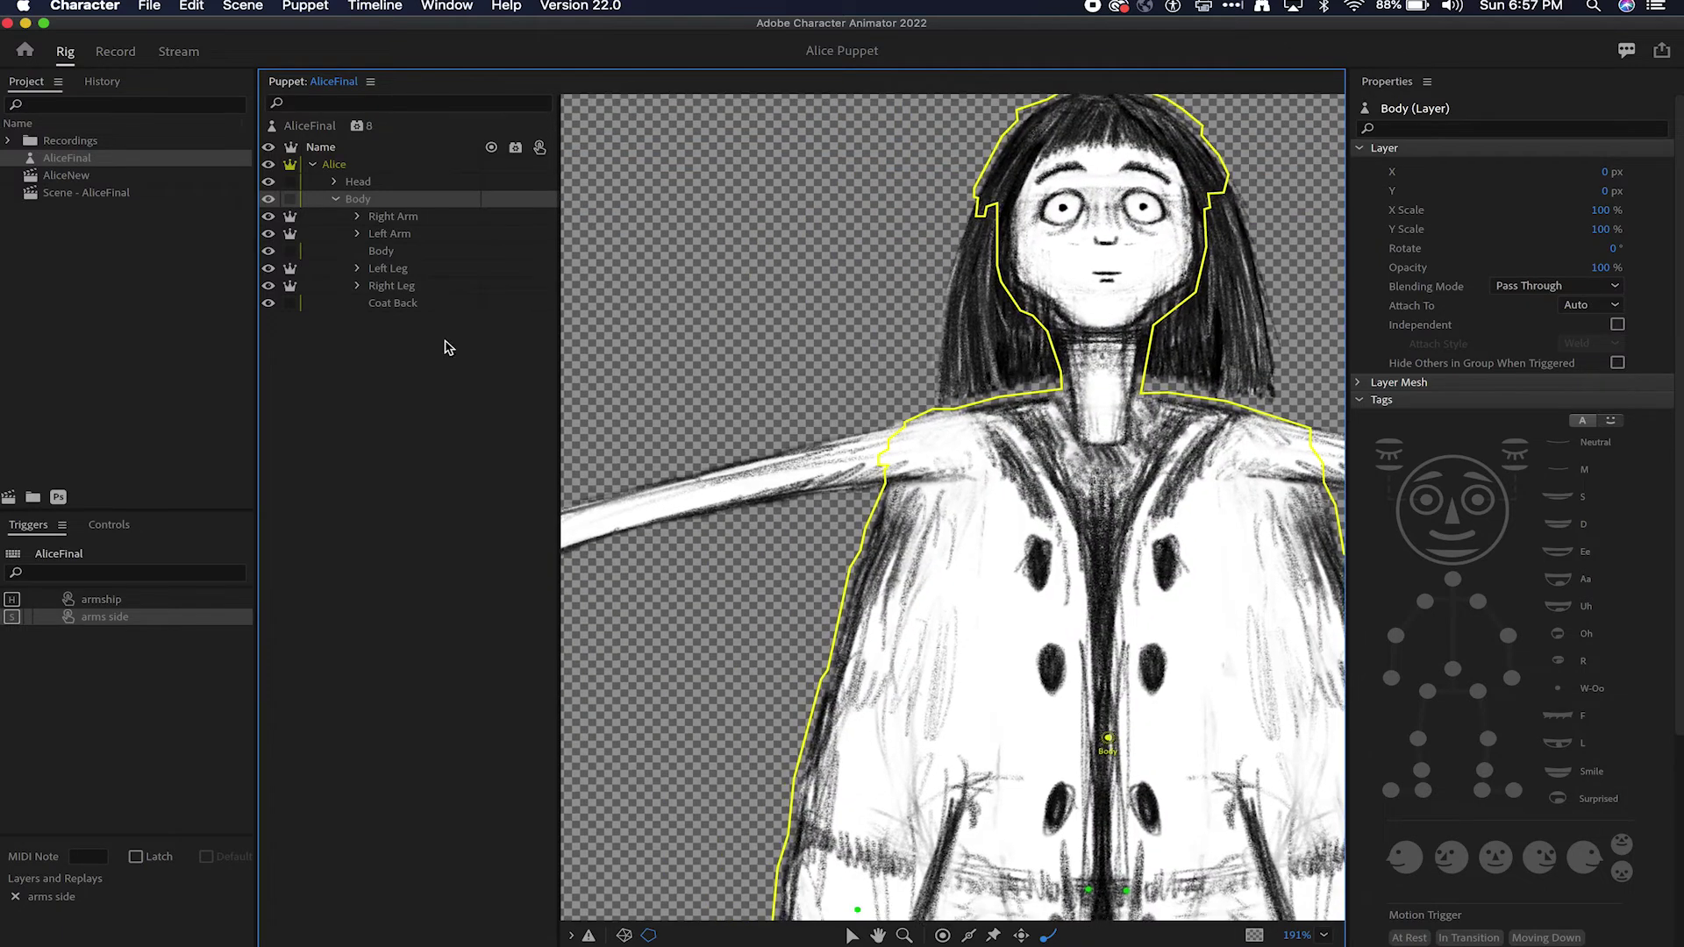
{"action": "left_click", "coordinate": [408, 217]}
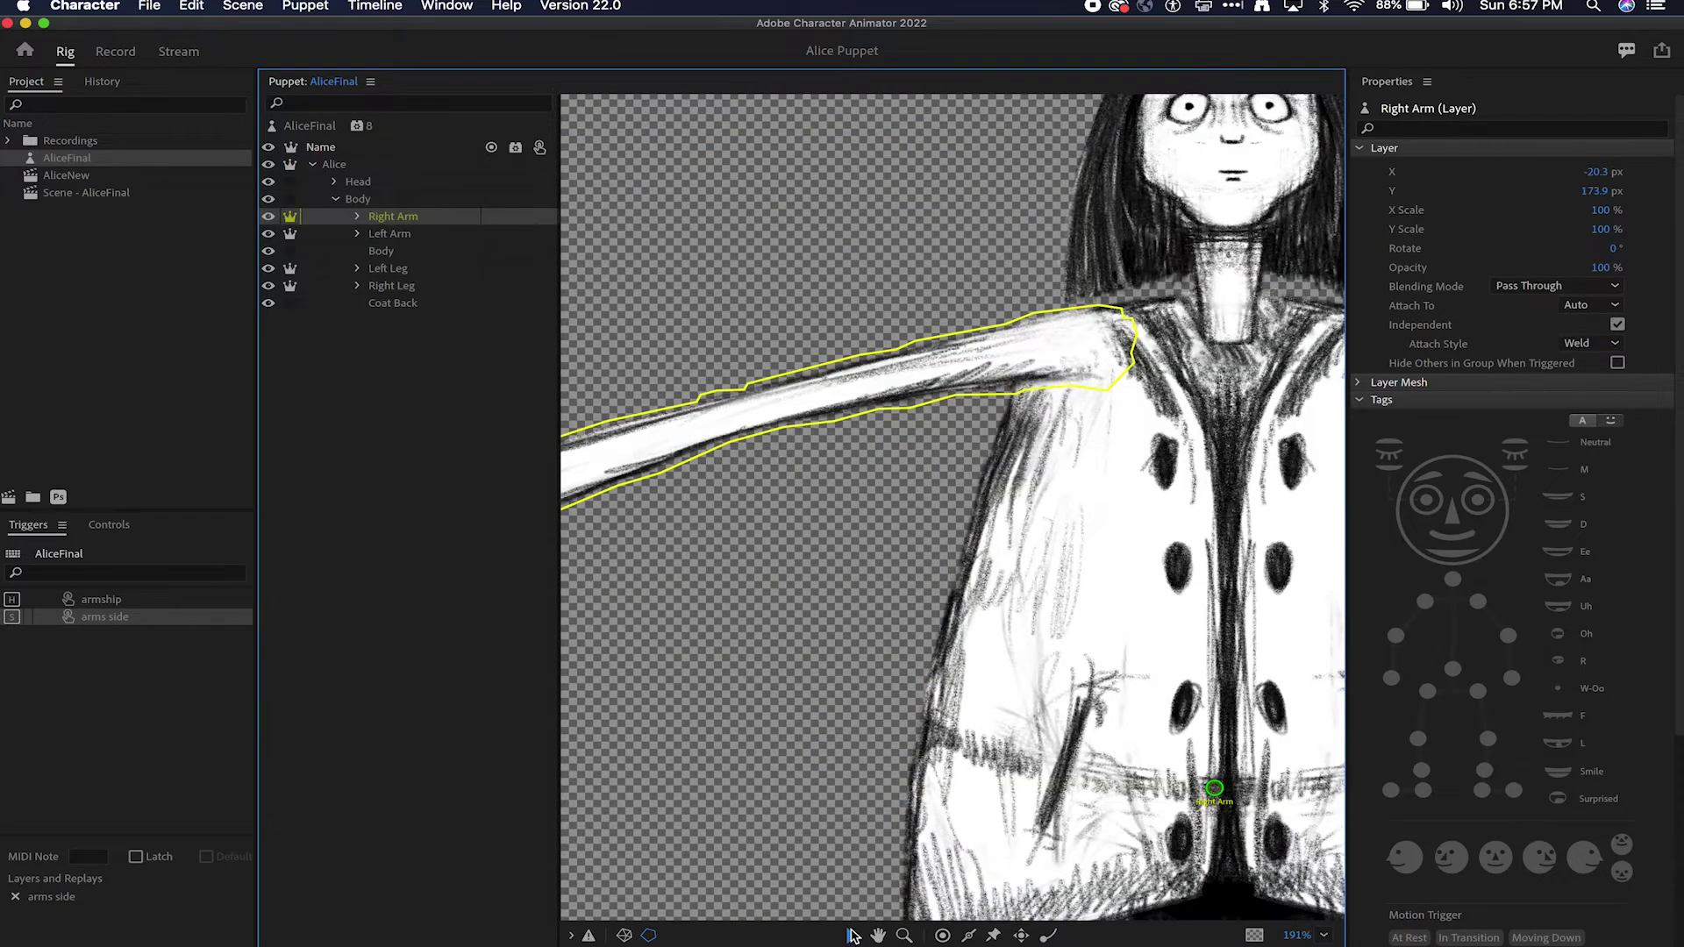
{"action": "left_click_drag", "start_coordinate": [1217, 792], "coordinate": [1085, 344]}
{"action": "left_click", "coordinate": [1085, 342]}
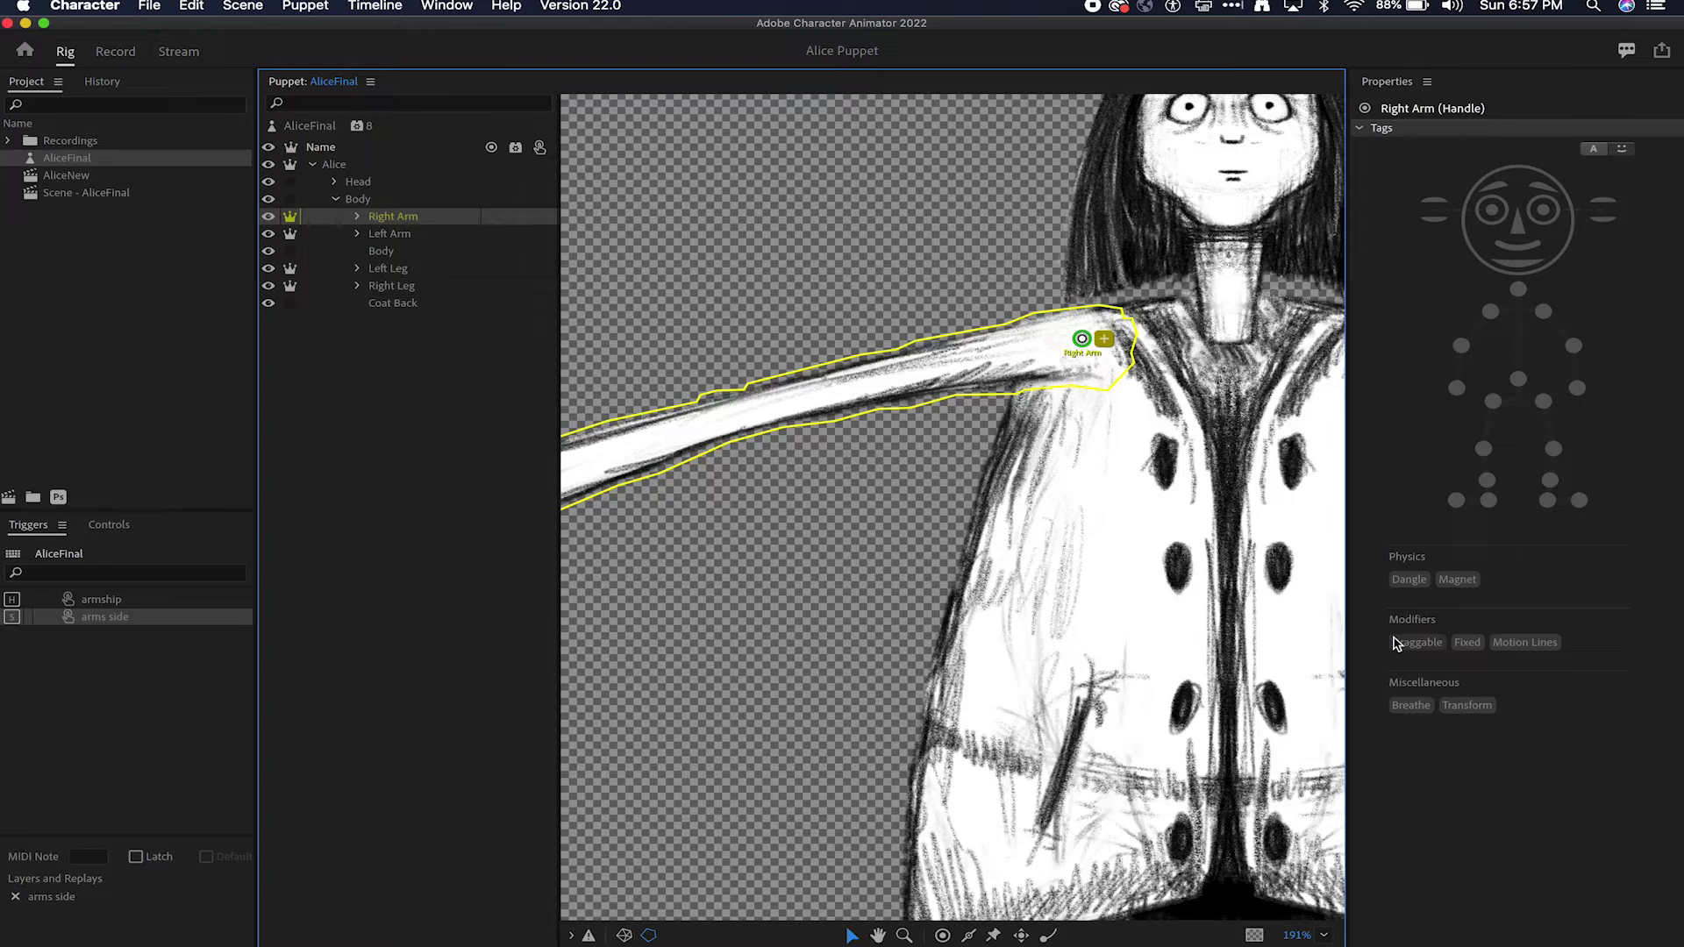
{"action": "left_click", "coordinate": [1507, 309]}
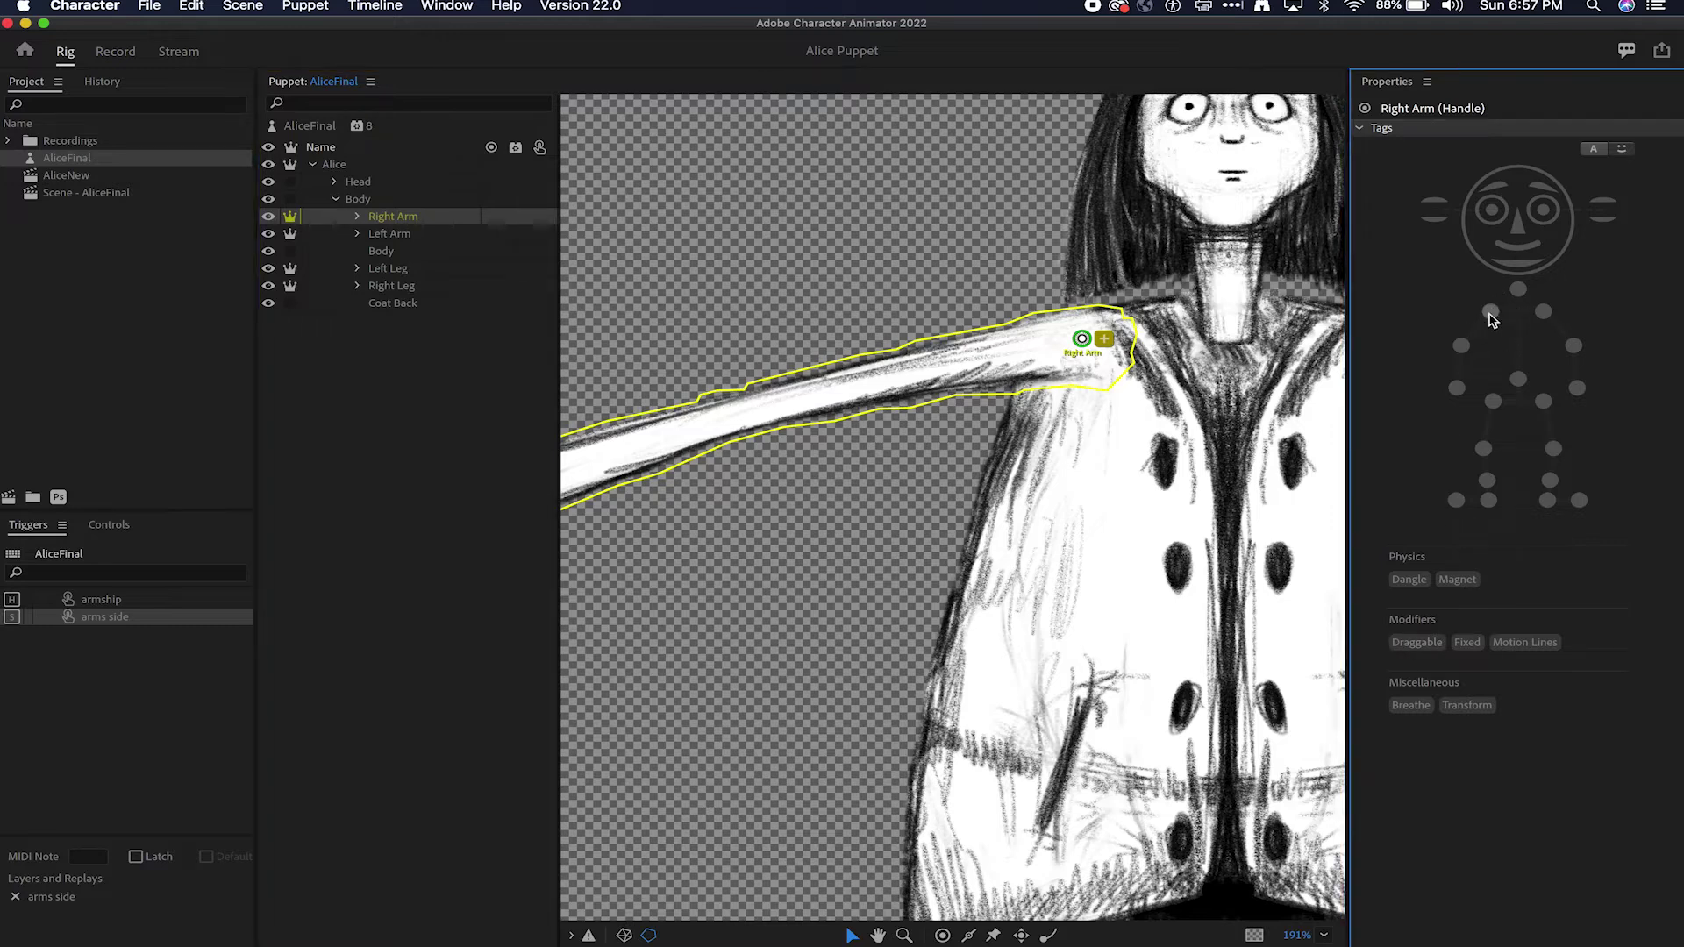
{"action": "left_click", "coordinate": [1490, 311]}
Step: Add handles at the elbow and wrist of Right Arm and draw sticks along the forearm and upper arm
{"action": "left_click_drag", "start_coordinate": [955, 412], "coordinate": [1087, 412]}
{"action": "left_click", "coordinate": [942, 935]}
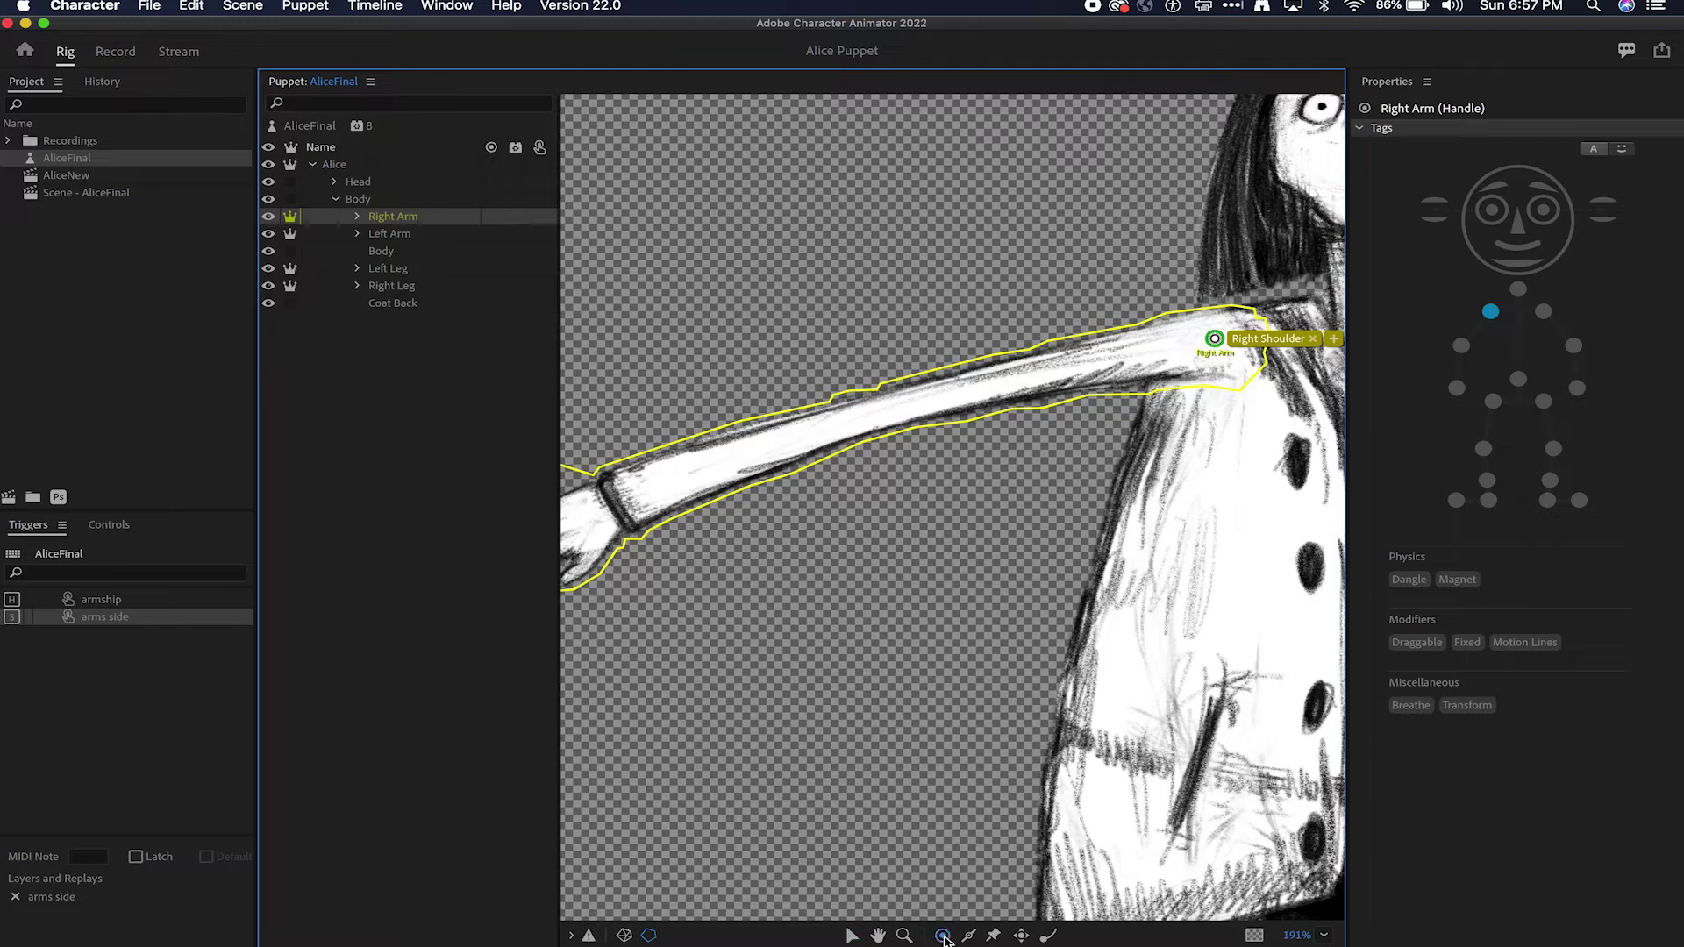
{"action": "left_click", "coordinate": [887, 410]}
{"action": "left_click", "coordinate": [617, 511]}
{"action": "left_click", "coordinate": [968, 935]}
{"action": "mouse_move", "coordinate": [647, 488]}
{"action": "left_mouse_down"}
{"action": "mouse_move", "coordinate": [947, 392]}
{"action": "mouse_move", "coordinate": [1188, 342]}
{"action": "left_mouse_up"}
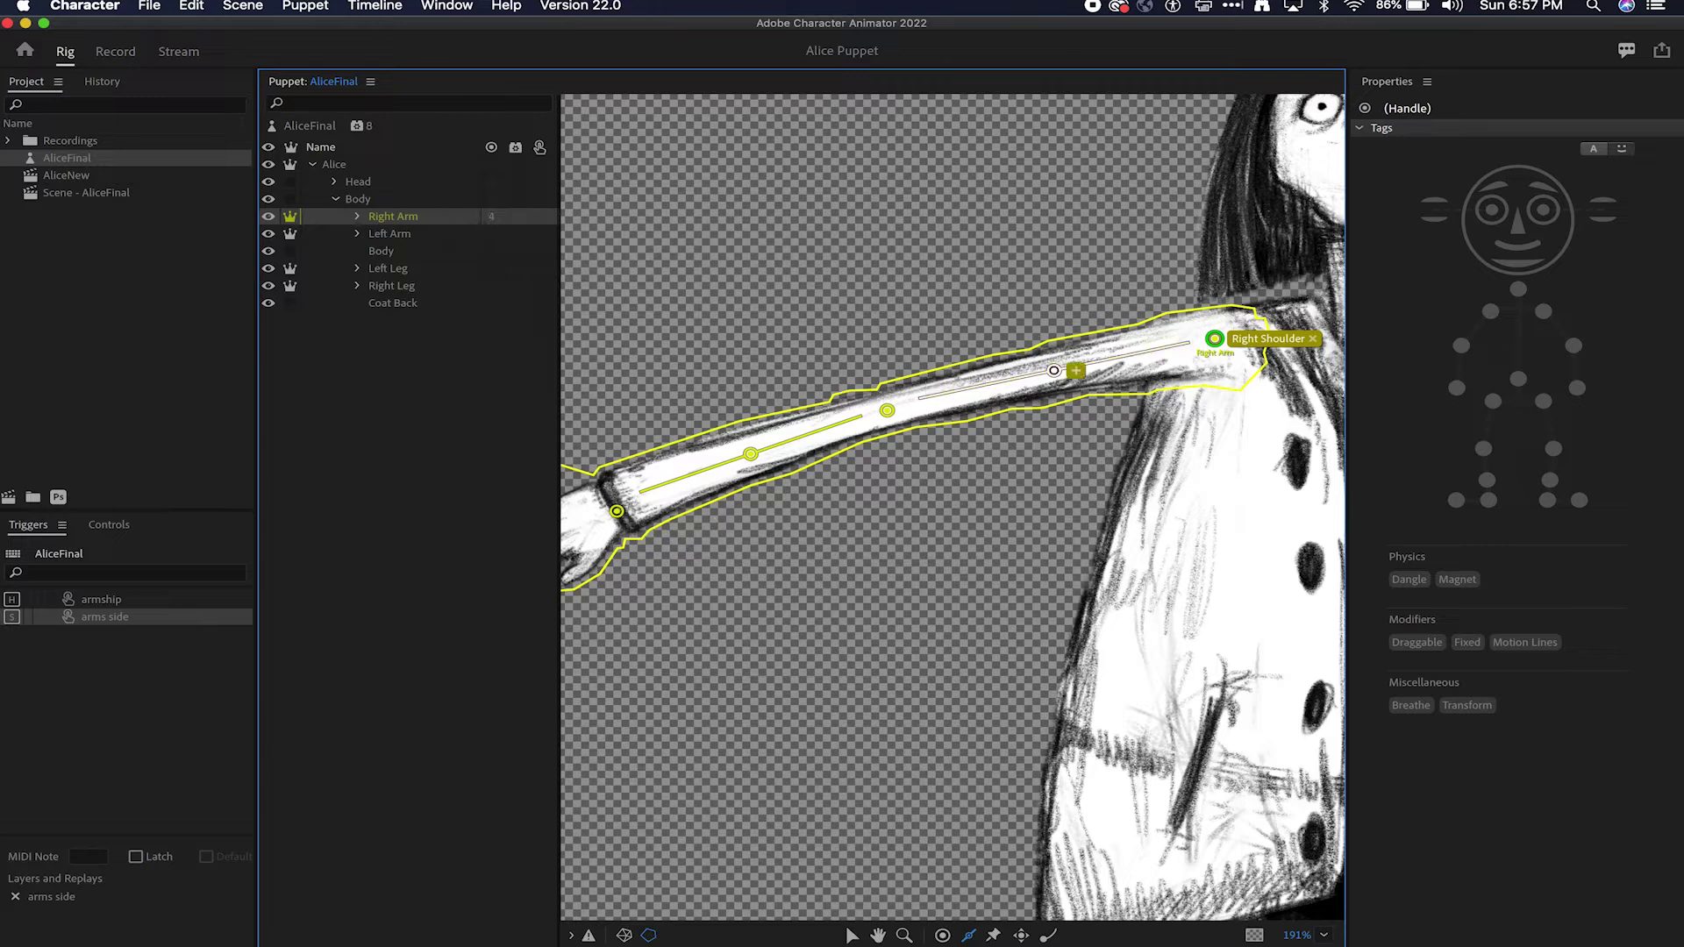
Step: Tag the Right Arm's wrist handle as Right Wrist and its middle handle as Right Elbow
{"action": "left_click", "coordinate": [849, 935]}
{"action": "left_click", "coordinate": [616, 512]}
{"action": "left_click", "coordinate": [1455, 391]}
{"action": "left_click", "coordinate": [887, 412]}
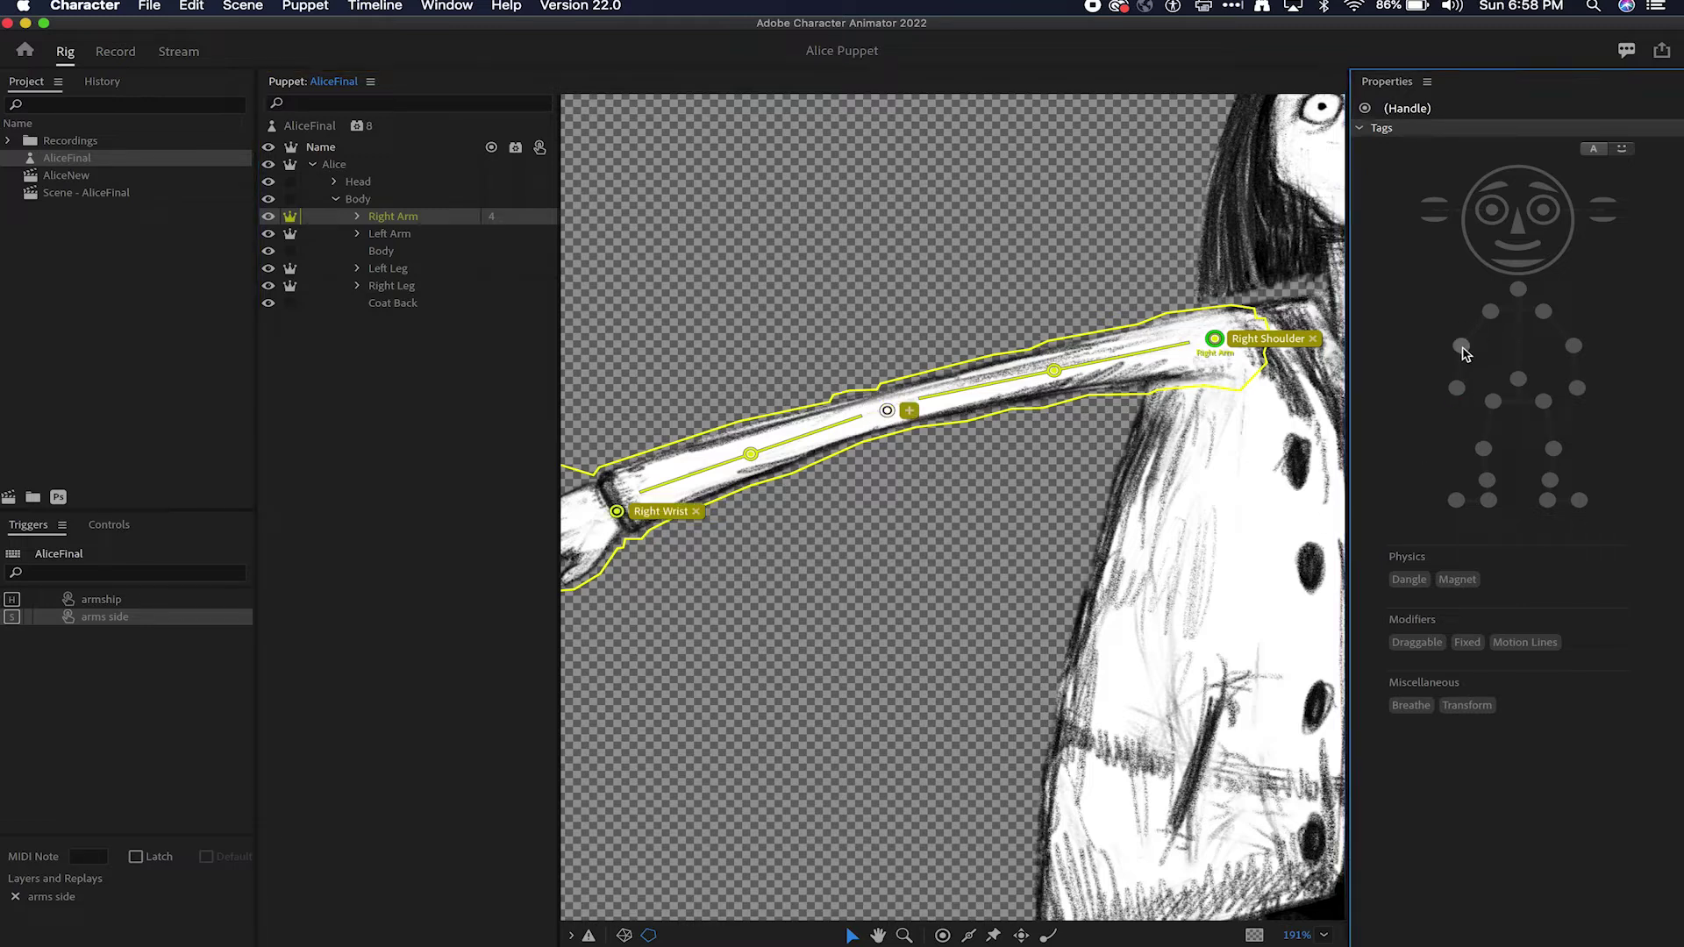
{"action": "left_click", "coordinate": [1464, 348]}
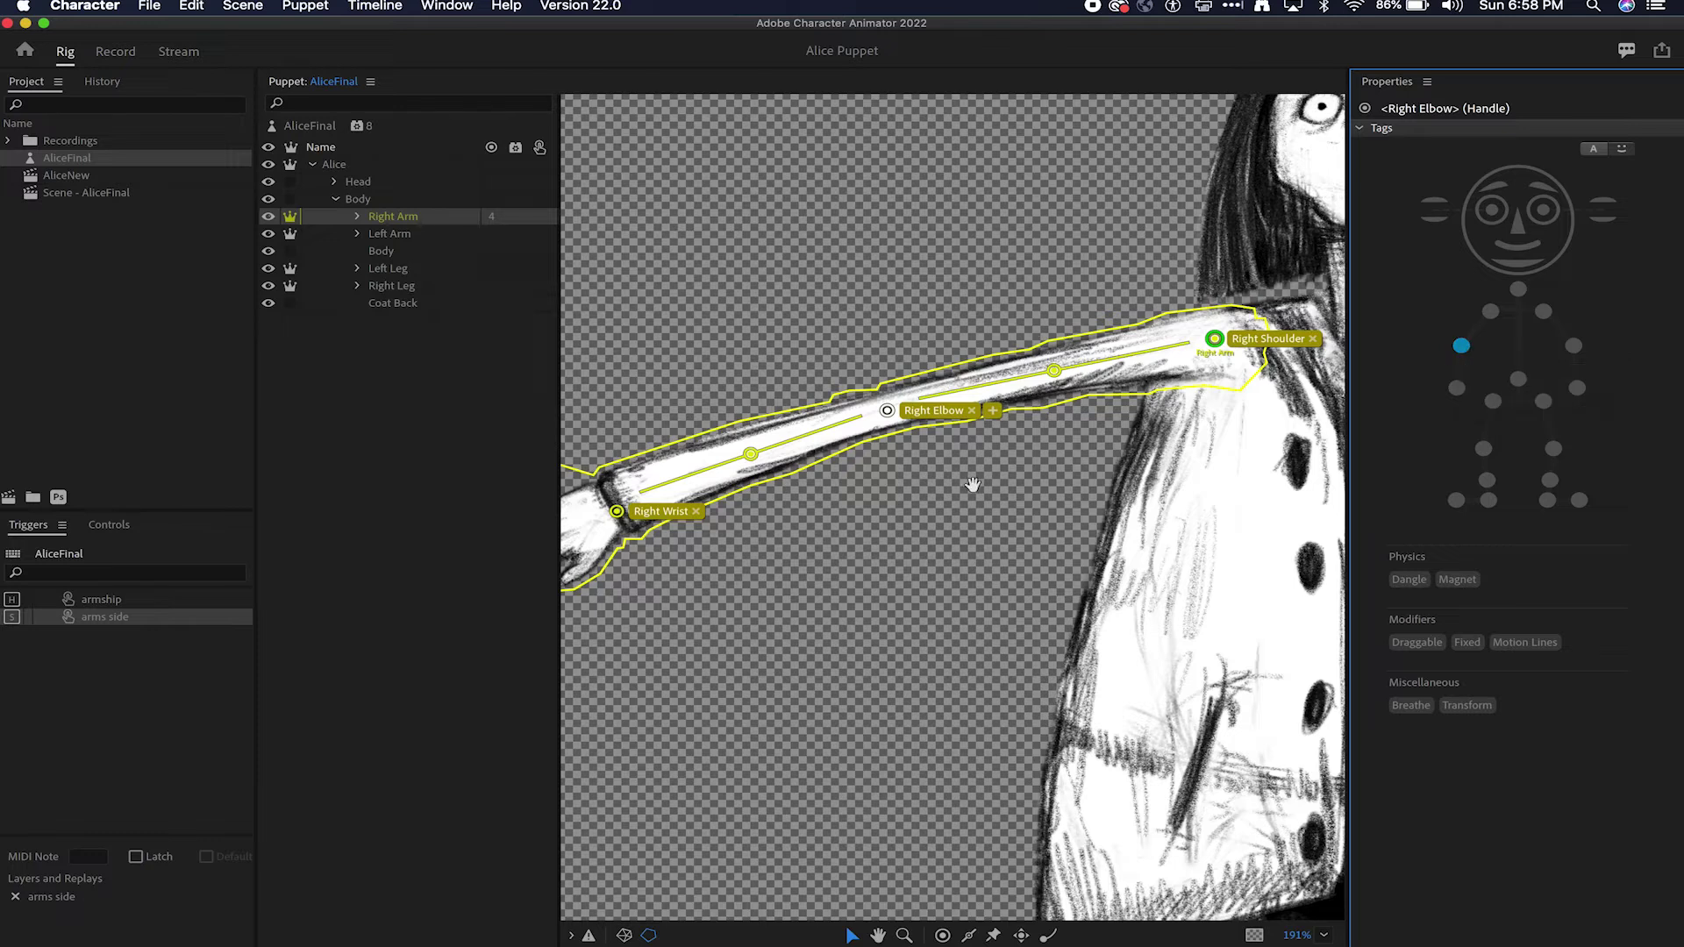
Step: Move the Left Arm origin to the centre of the shoulder and tag it Left Shoulder
{"action": "left_click_drag", "start_coordinate": [1078, 462], "coordinate": [549, 477]}
{"action": "left_click", "coordinate": [423, 234]}
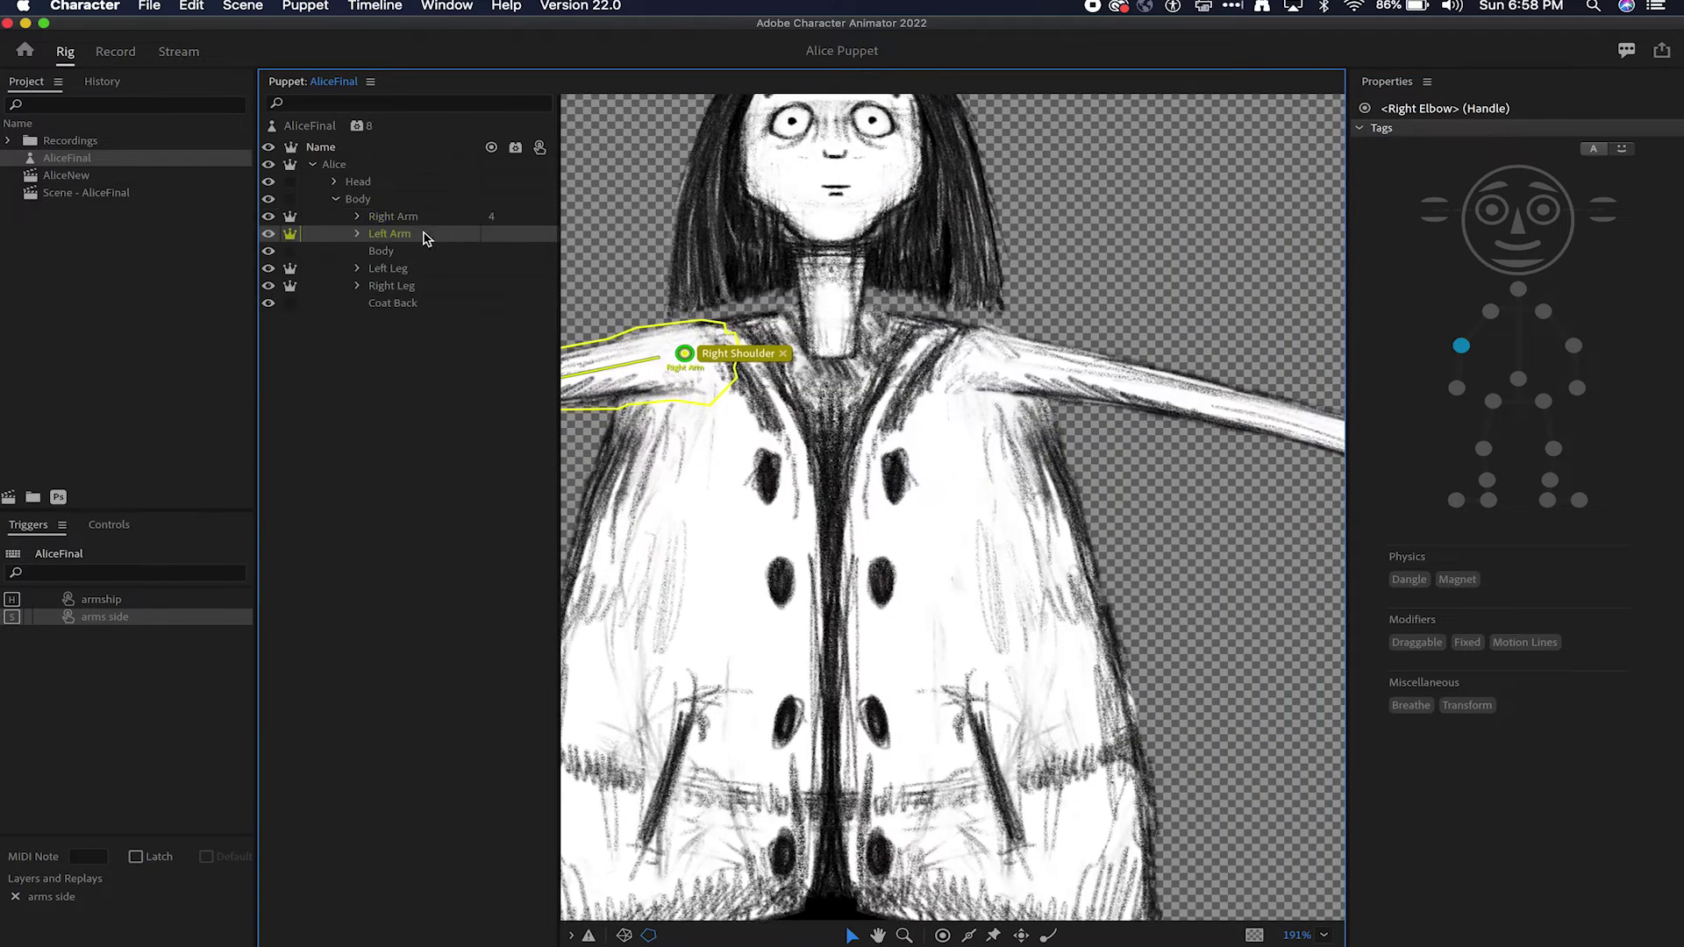
{"action": "left_click_drag", "start_coordinate": [807, 387], "coordinate": [601, 377]}
{"action": "key", "text": "h"}
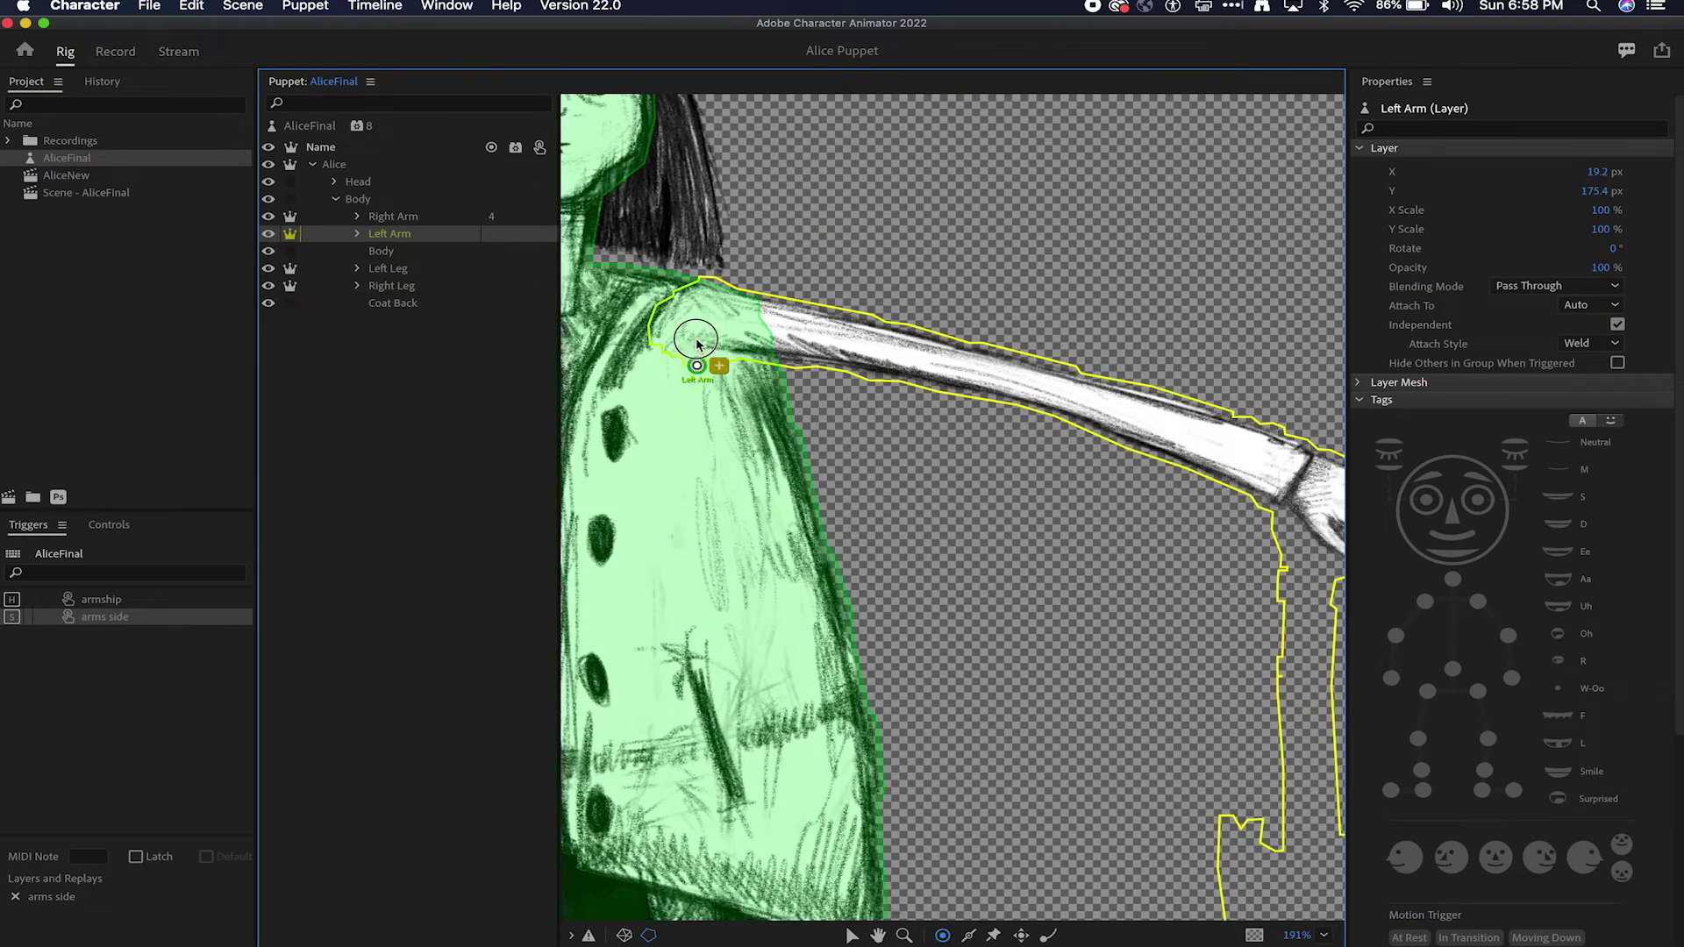
{"action": "left_click_drag", "start_coordinate": [699, 315], "coordinate": [699, 315]}
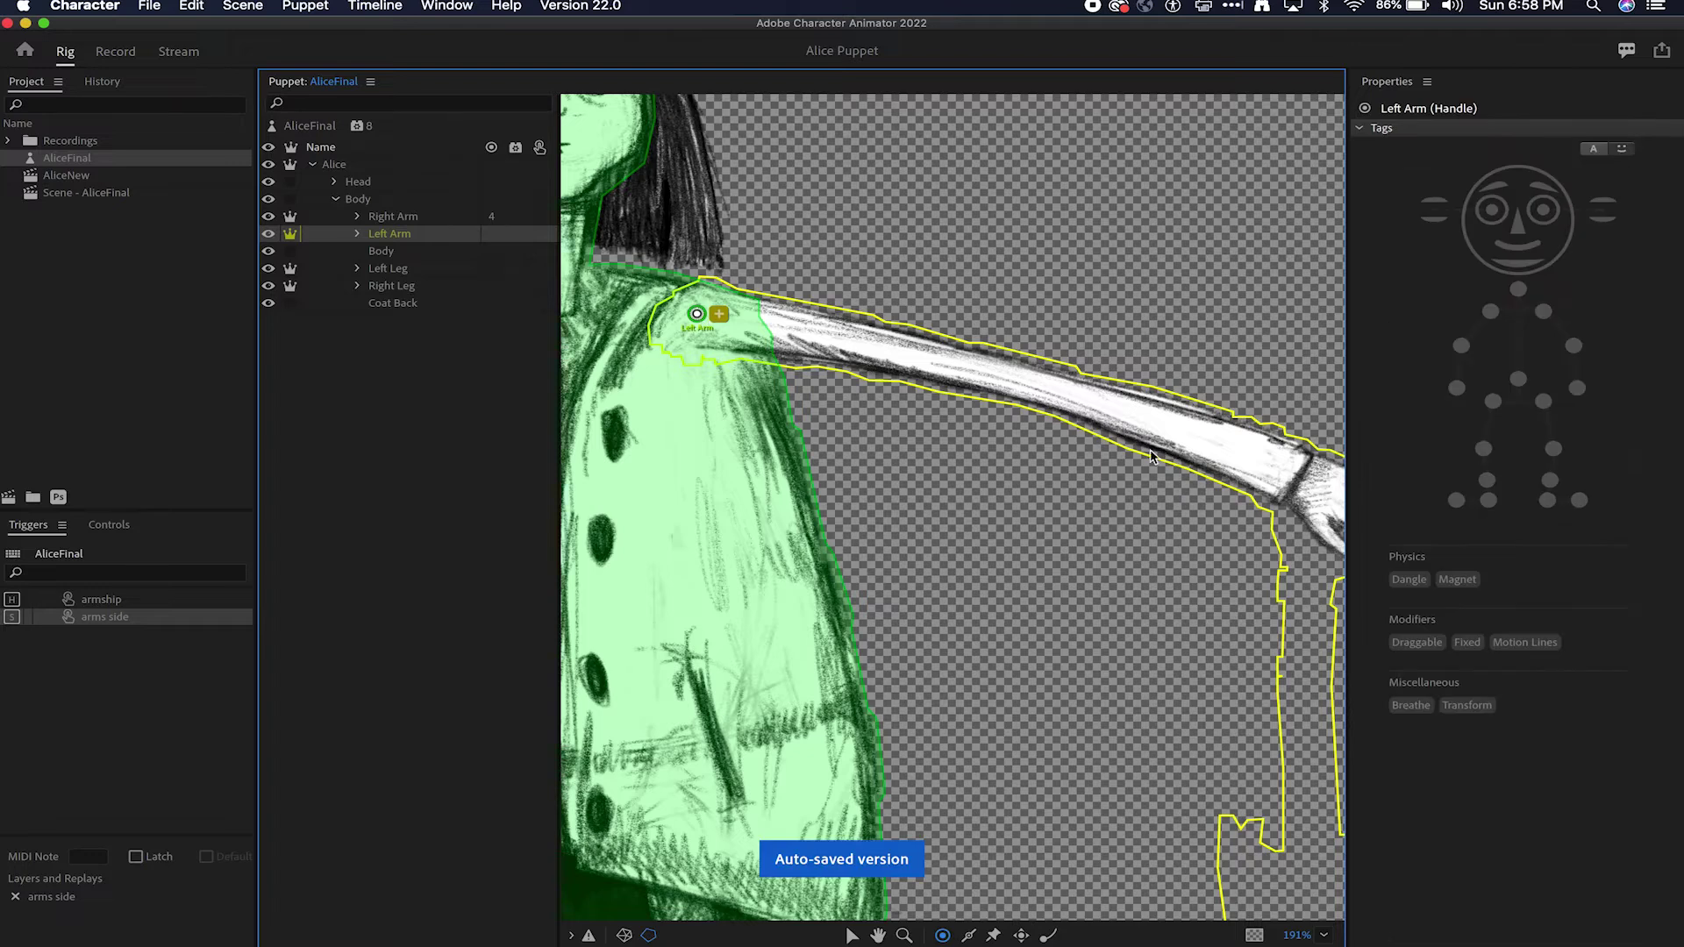
{"action": "left_click", "coordinate": [1545, 316]}
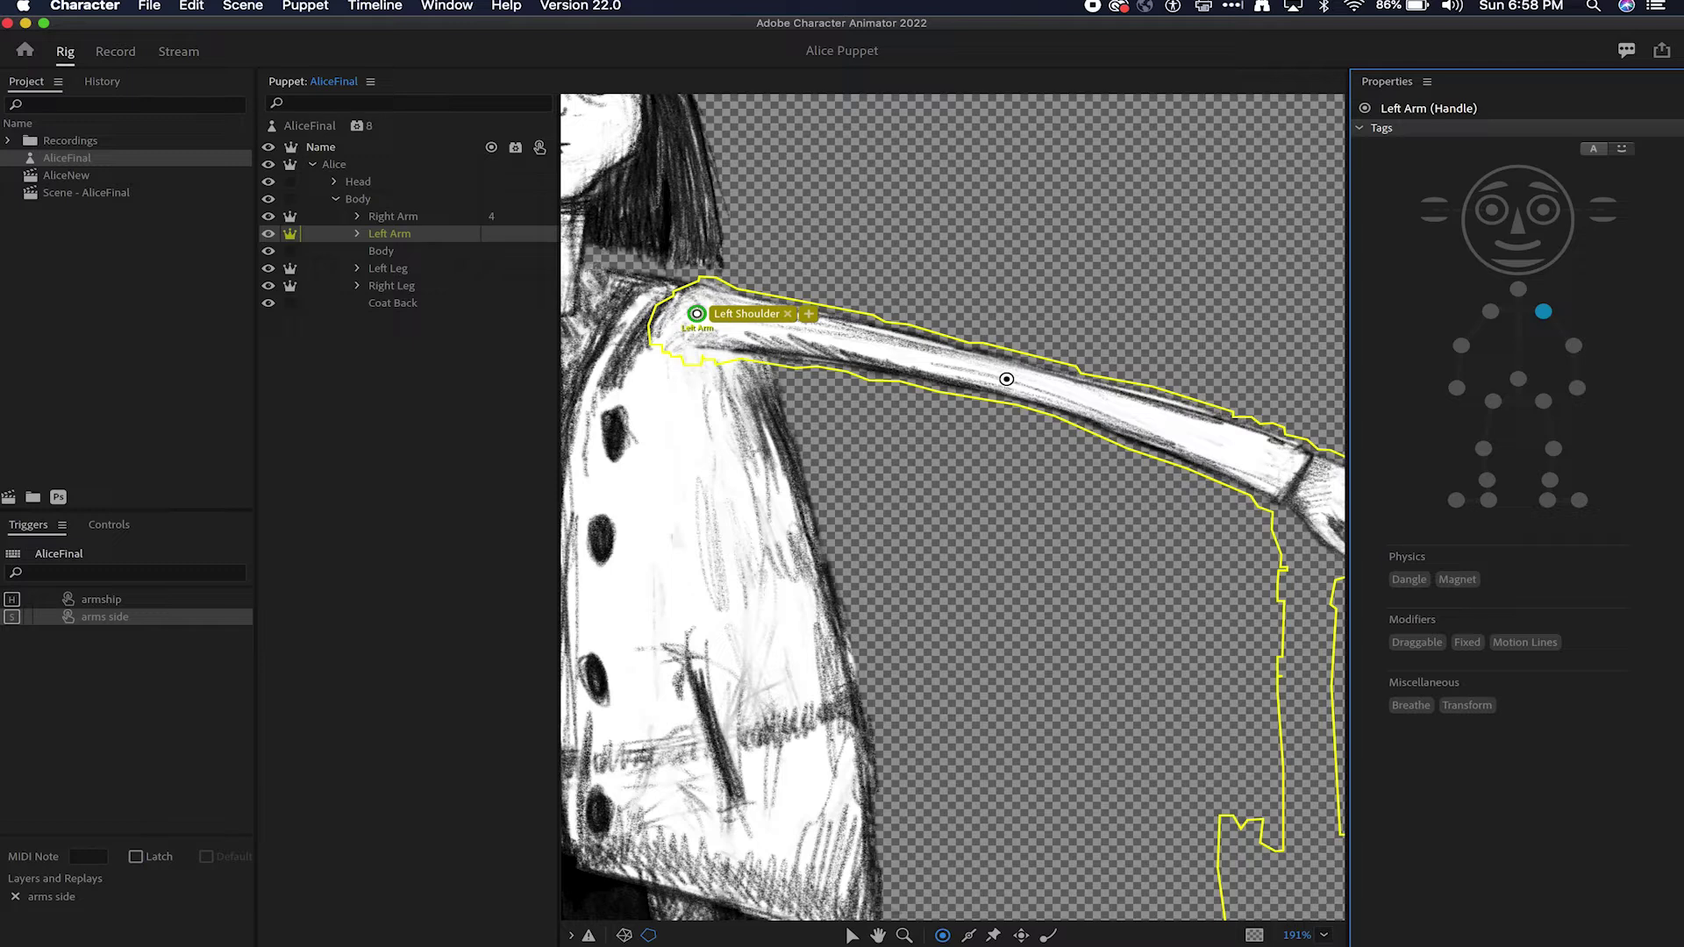
Step: Add Left Elbow and Left Wrist tagged handles to Left Arm and draw sticks along the upper arm and forearm
{"action": "left_click", "coordinate": [1006, 379]}
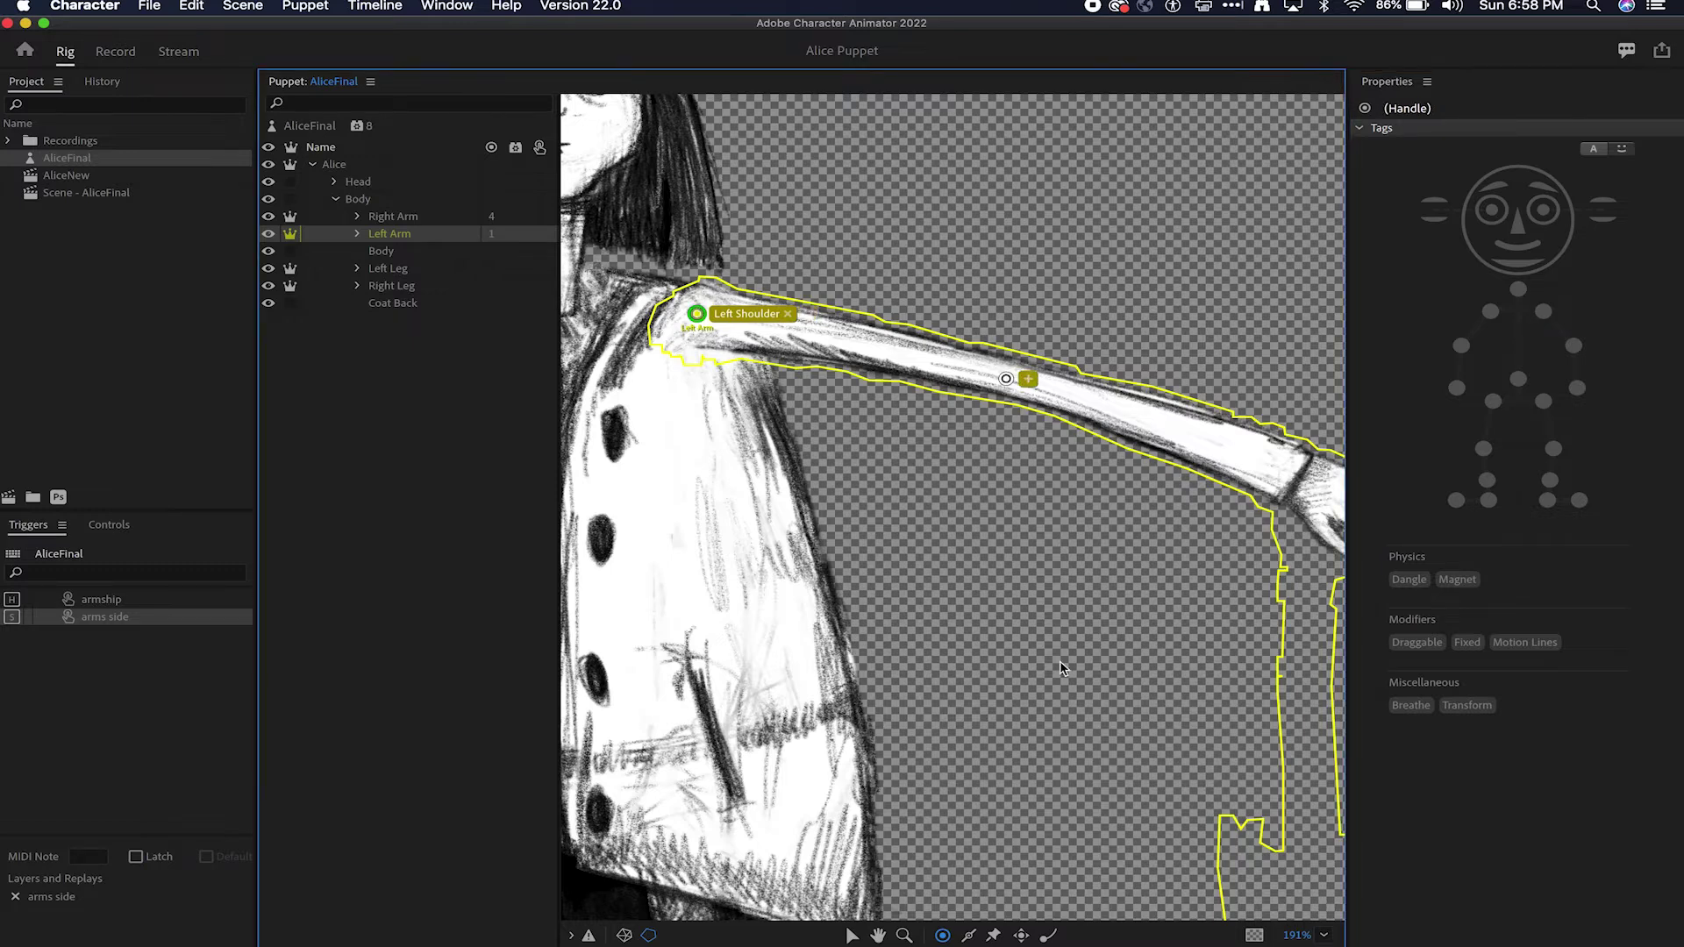
{"action": "left_click", "coordinate": [1299, 478]}
{"action": "left_click", "coordinate": [1576, 389]}
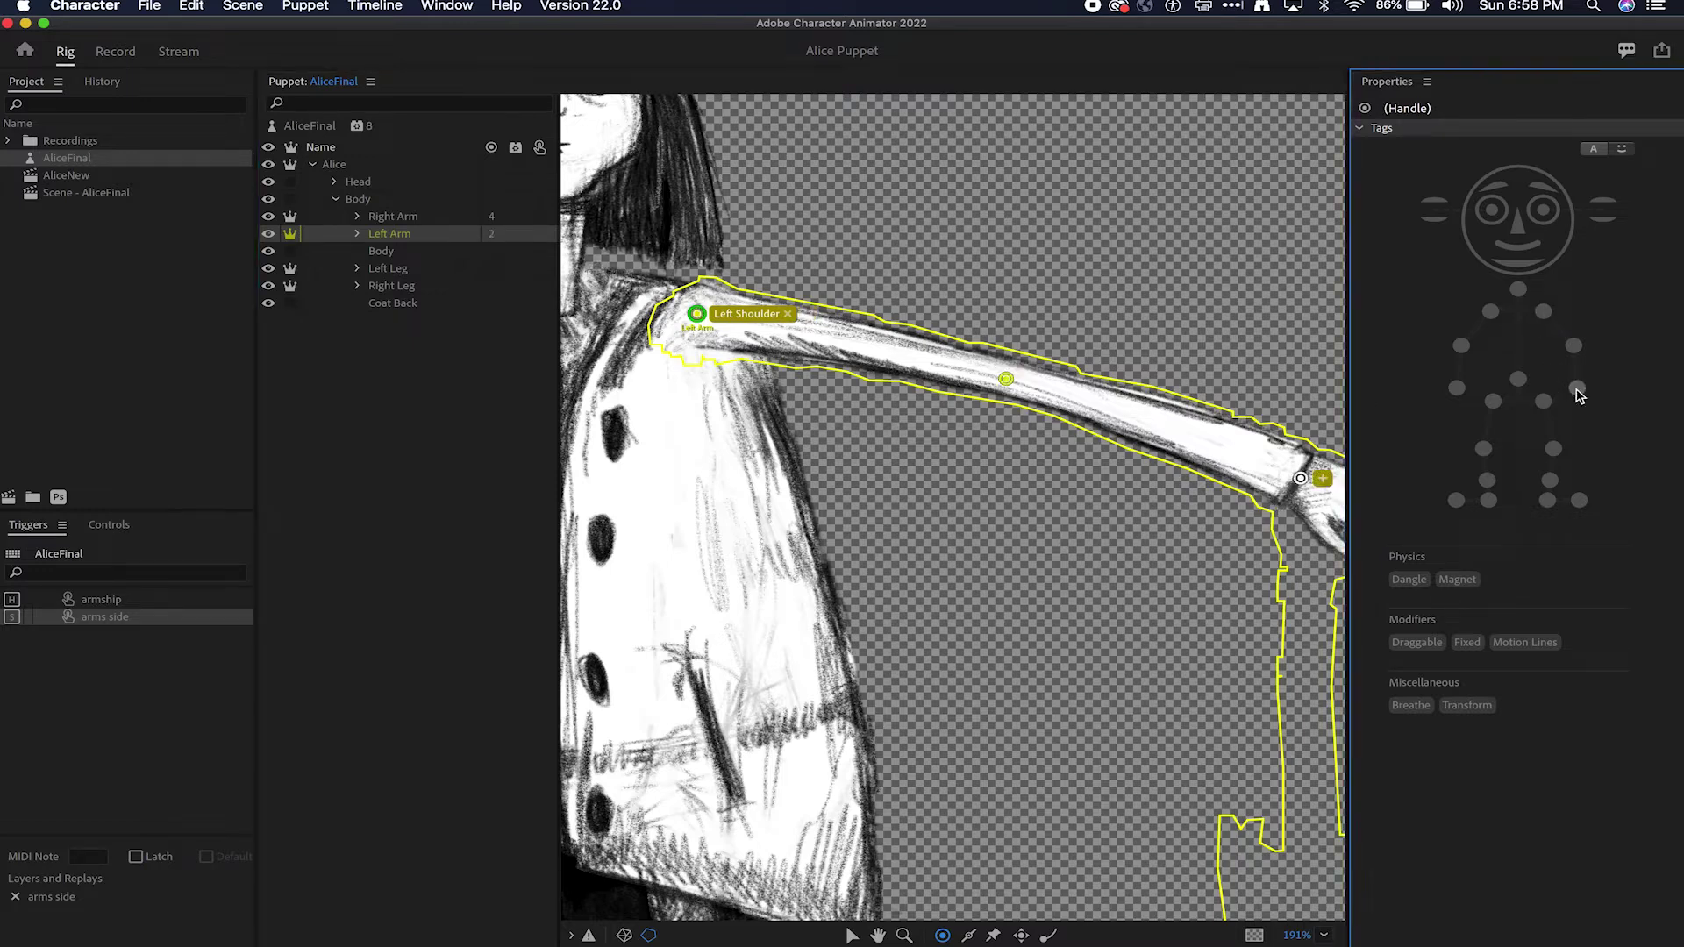
{"action": "left_click", "coordinate": [1005, 378]}
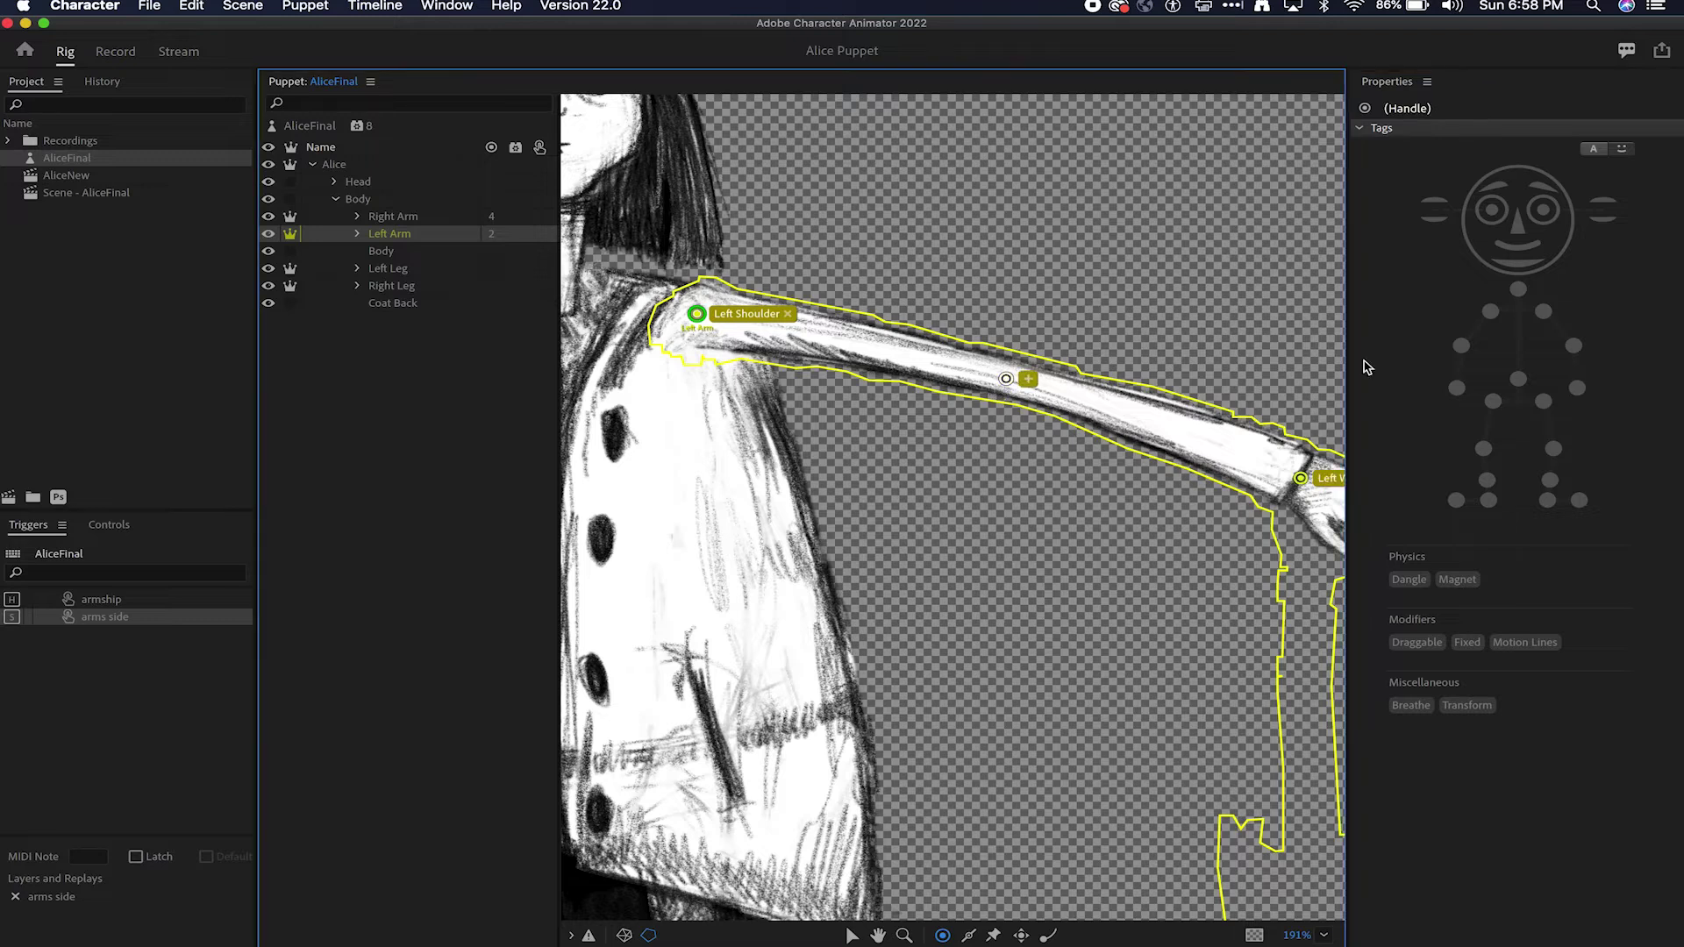
{"action": "left_click", "coordinate": [1577, 348]}
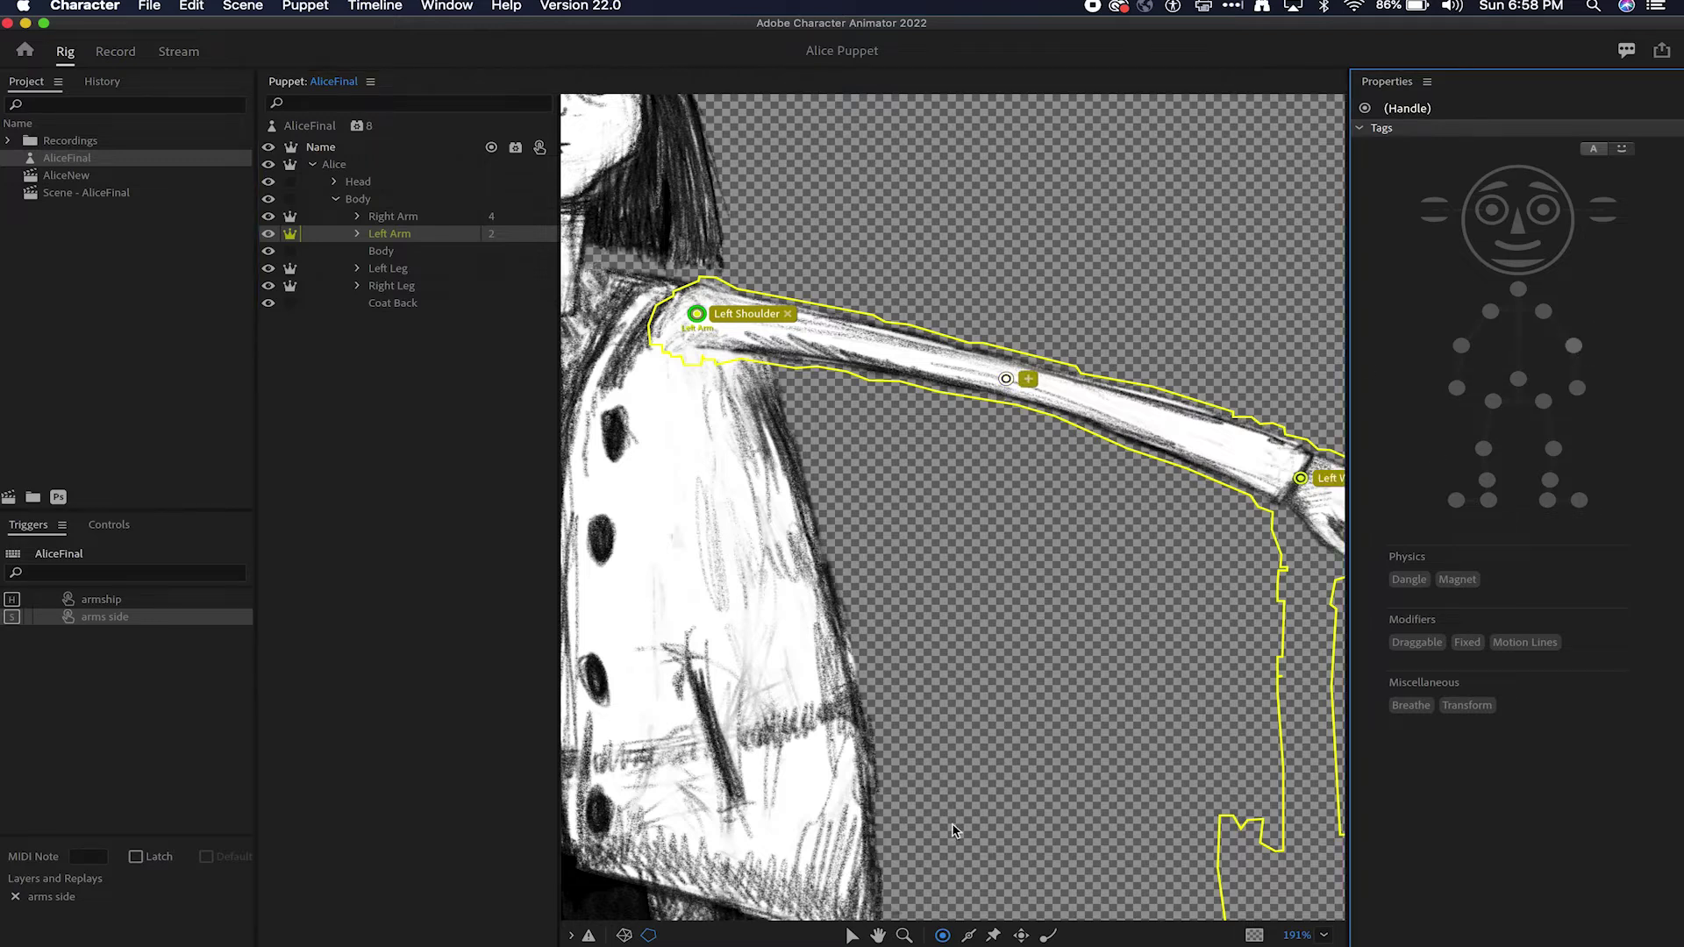
{"action": "left_click", "coordinate": [966, 937]}
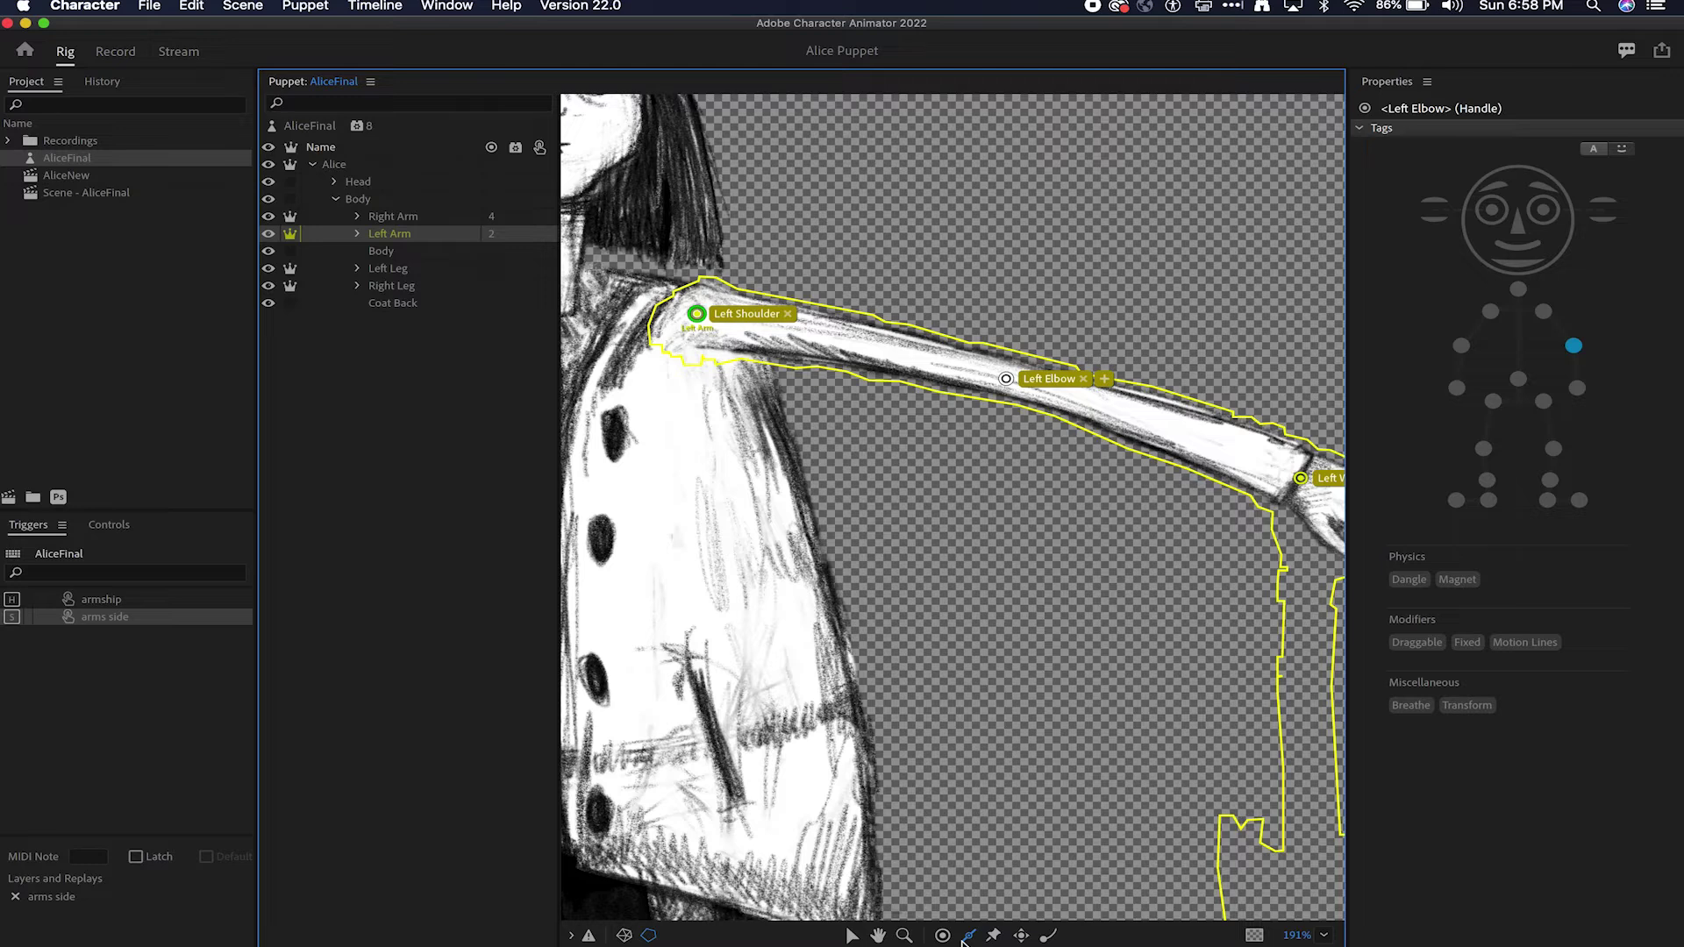
{"action": "mouse_move", "coordinate": [737, 331]}
{"action": "left_mouse_down"}
{"action": "mouse_move", "coordinate": [1017, 377]}
{"action": "mouse_move", "coordinate": [1325, 480]}
{"action": "left_mouse_up"}
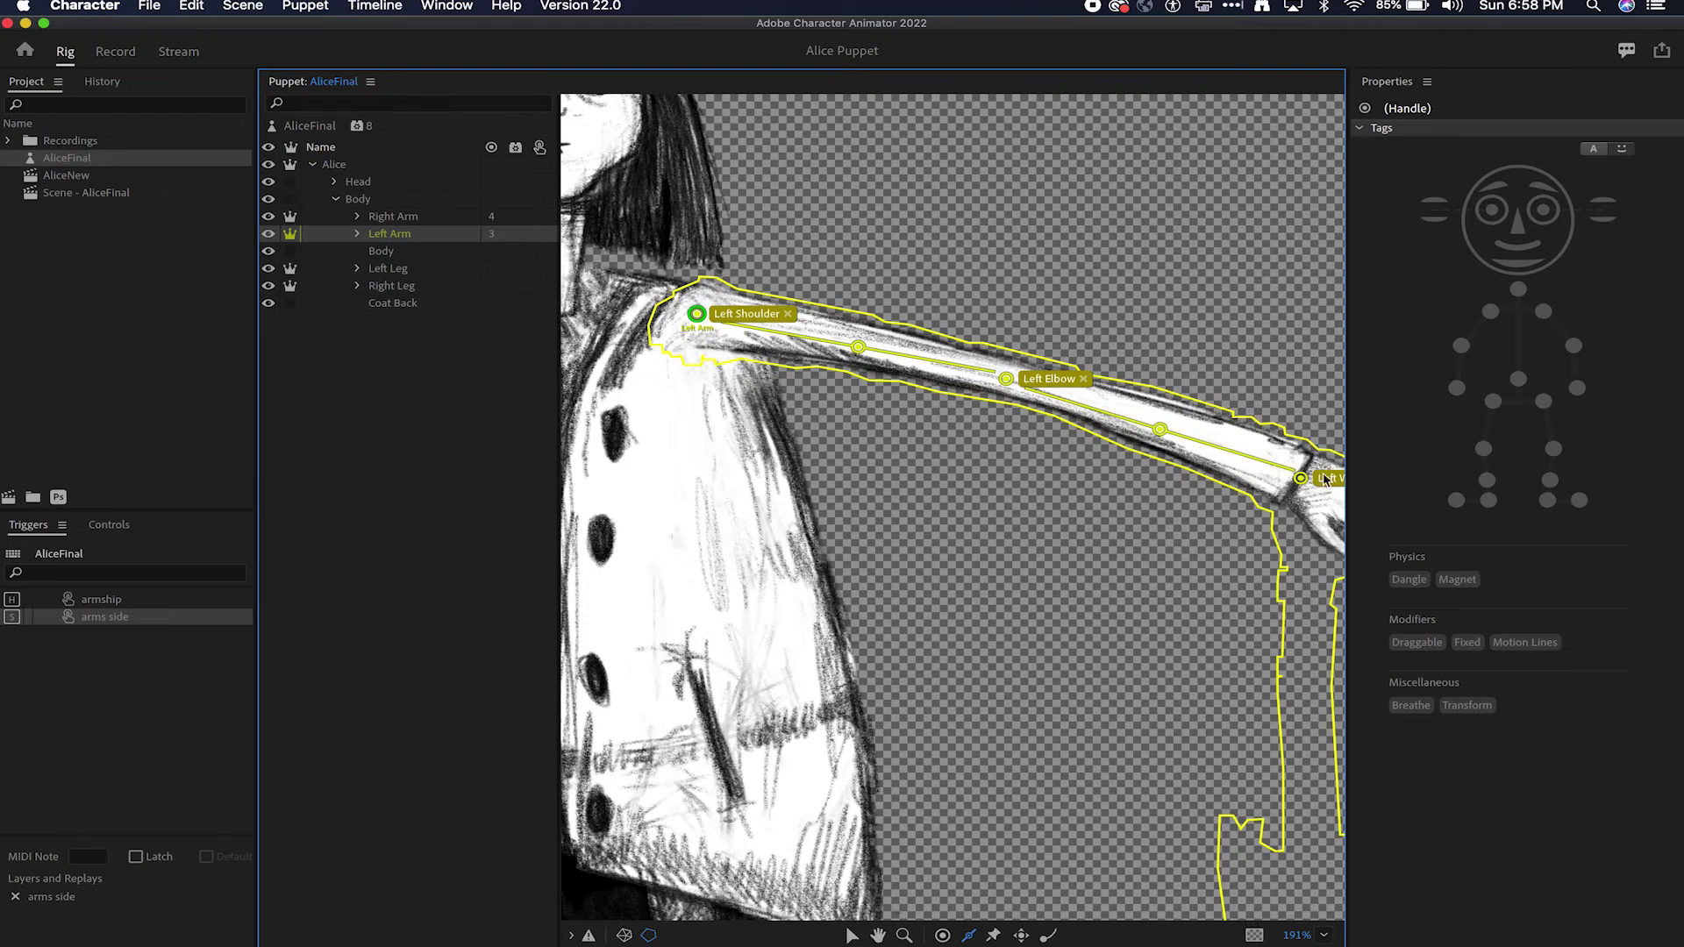
Step: Move the Left Leg origin to the top of that leg under the coat and tag it Left Hip
{"action": "left_click_drag", "start_coordinate": [963, 723], "coordinate": [1267, 503]}
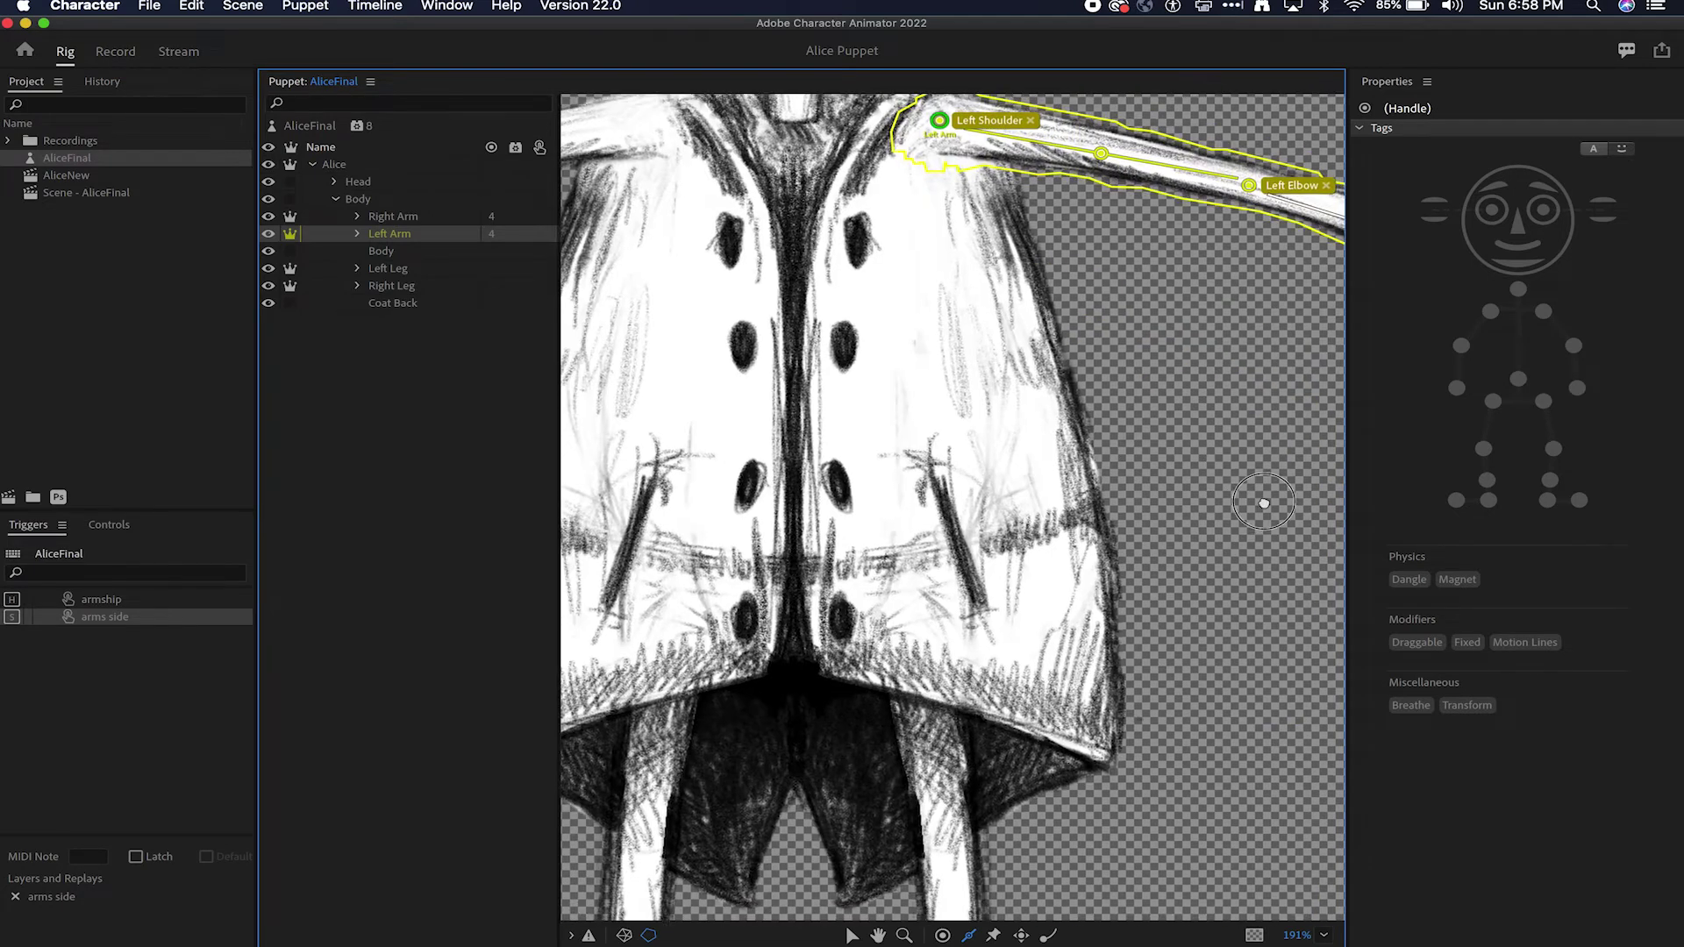
{"action": "left_click", "coordinate": [430, 270]}
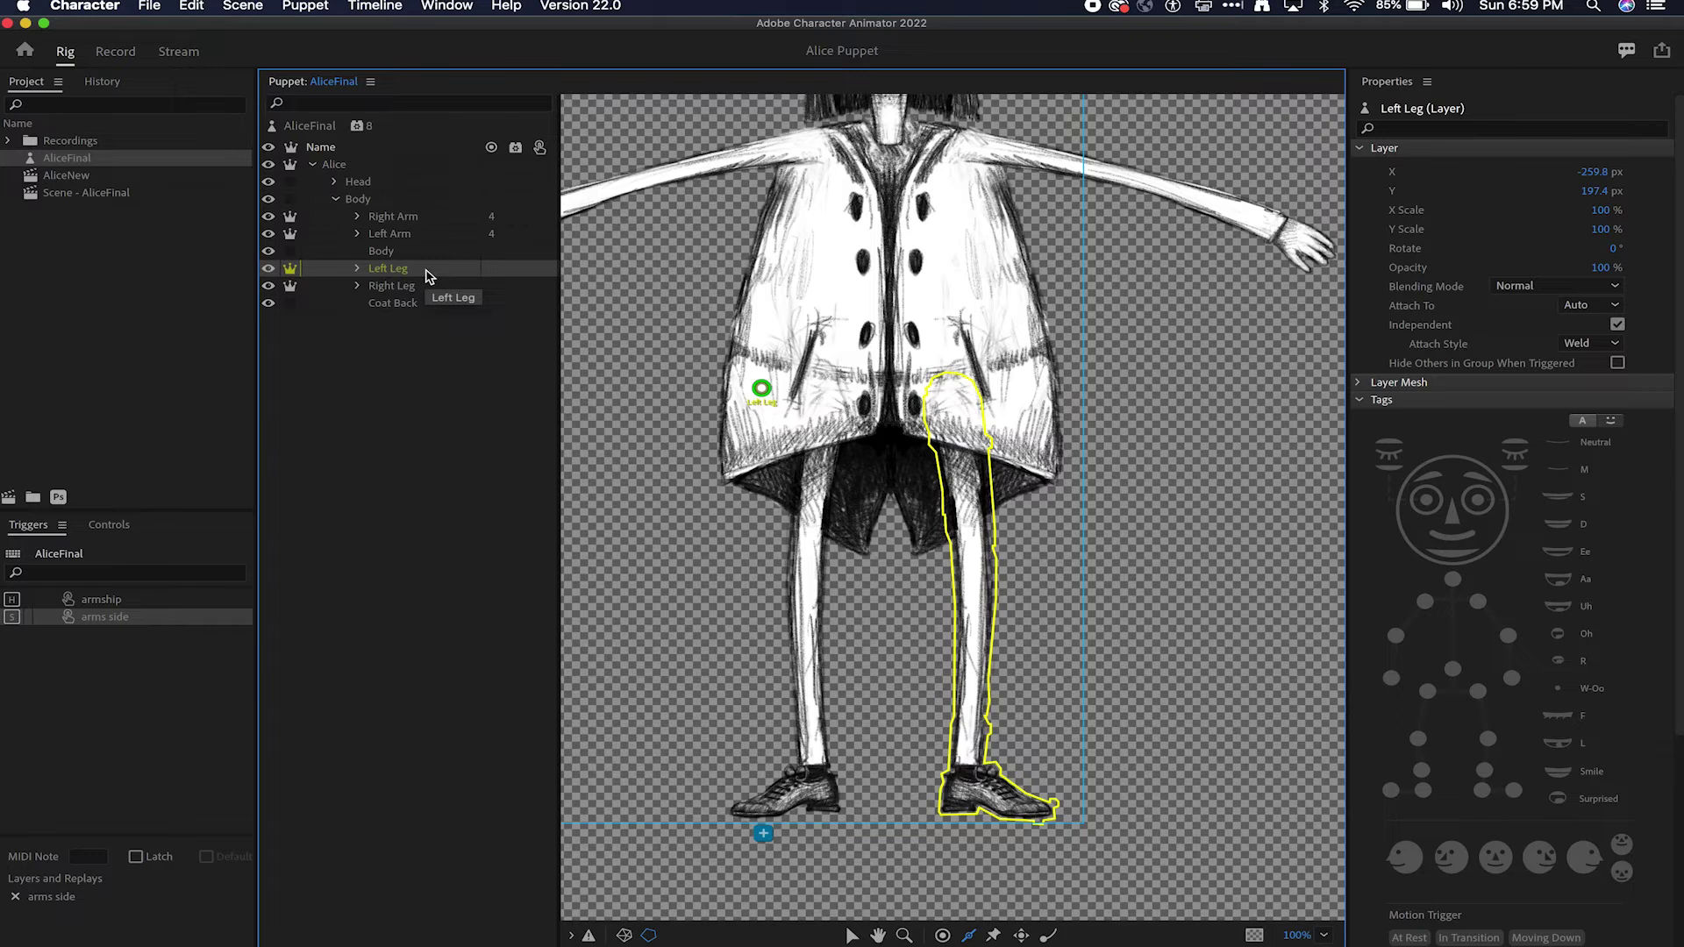
{"action": "left_click_drag", "start_coordinate": [763, 387], "coordinate": [950, 393]}
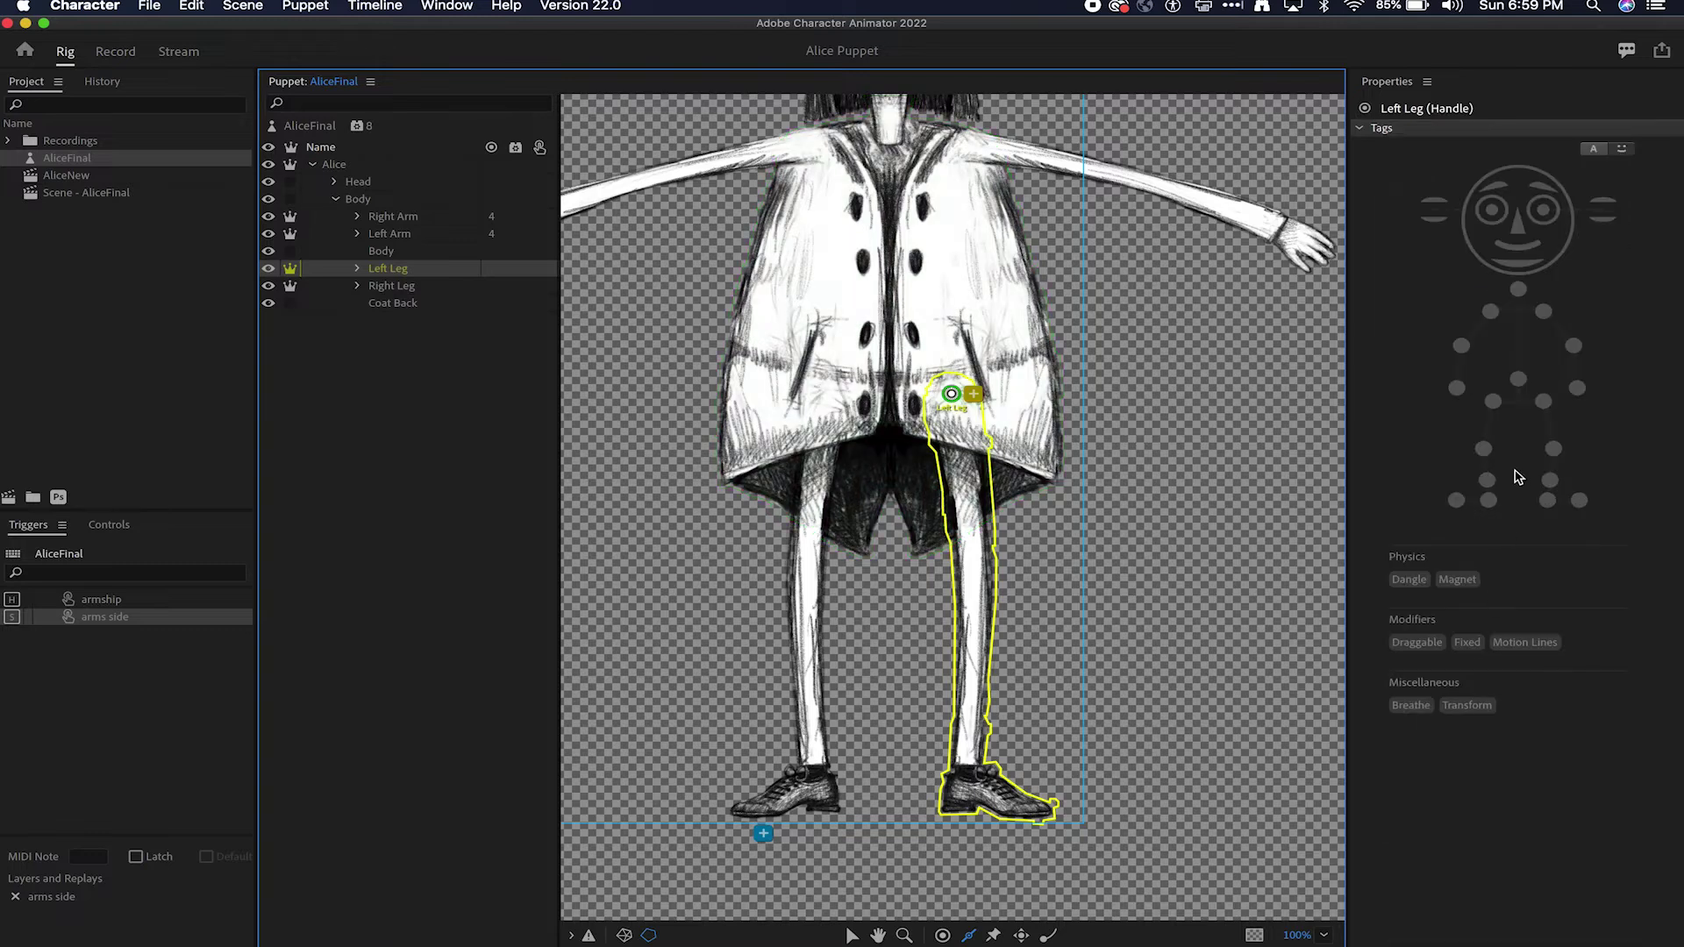
{"action": "left_click", "coordinate": [1547, 409]}
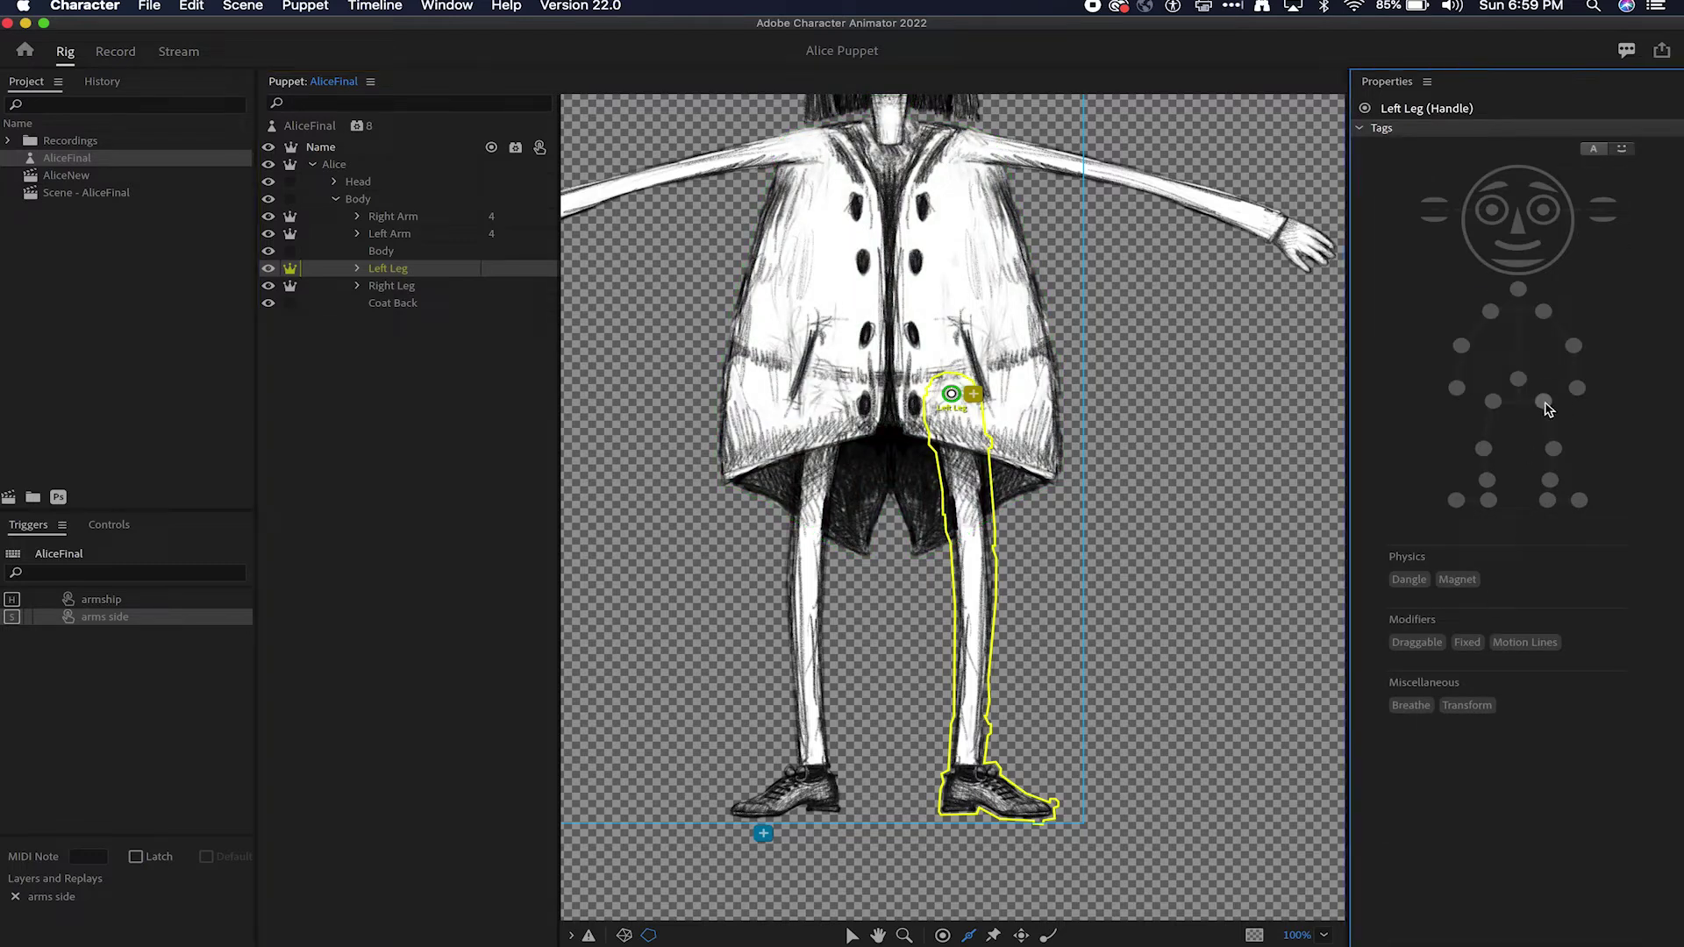
{"action": "left_click", "coordinate": [1547, 408]}
Step: Add Left Knee and Left Ankle tagged handles to Left Leg and draw sticks along its thigh and shin
{"action": "left_click", "coordinate": [941, 935]}
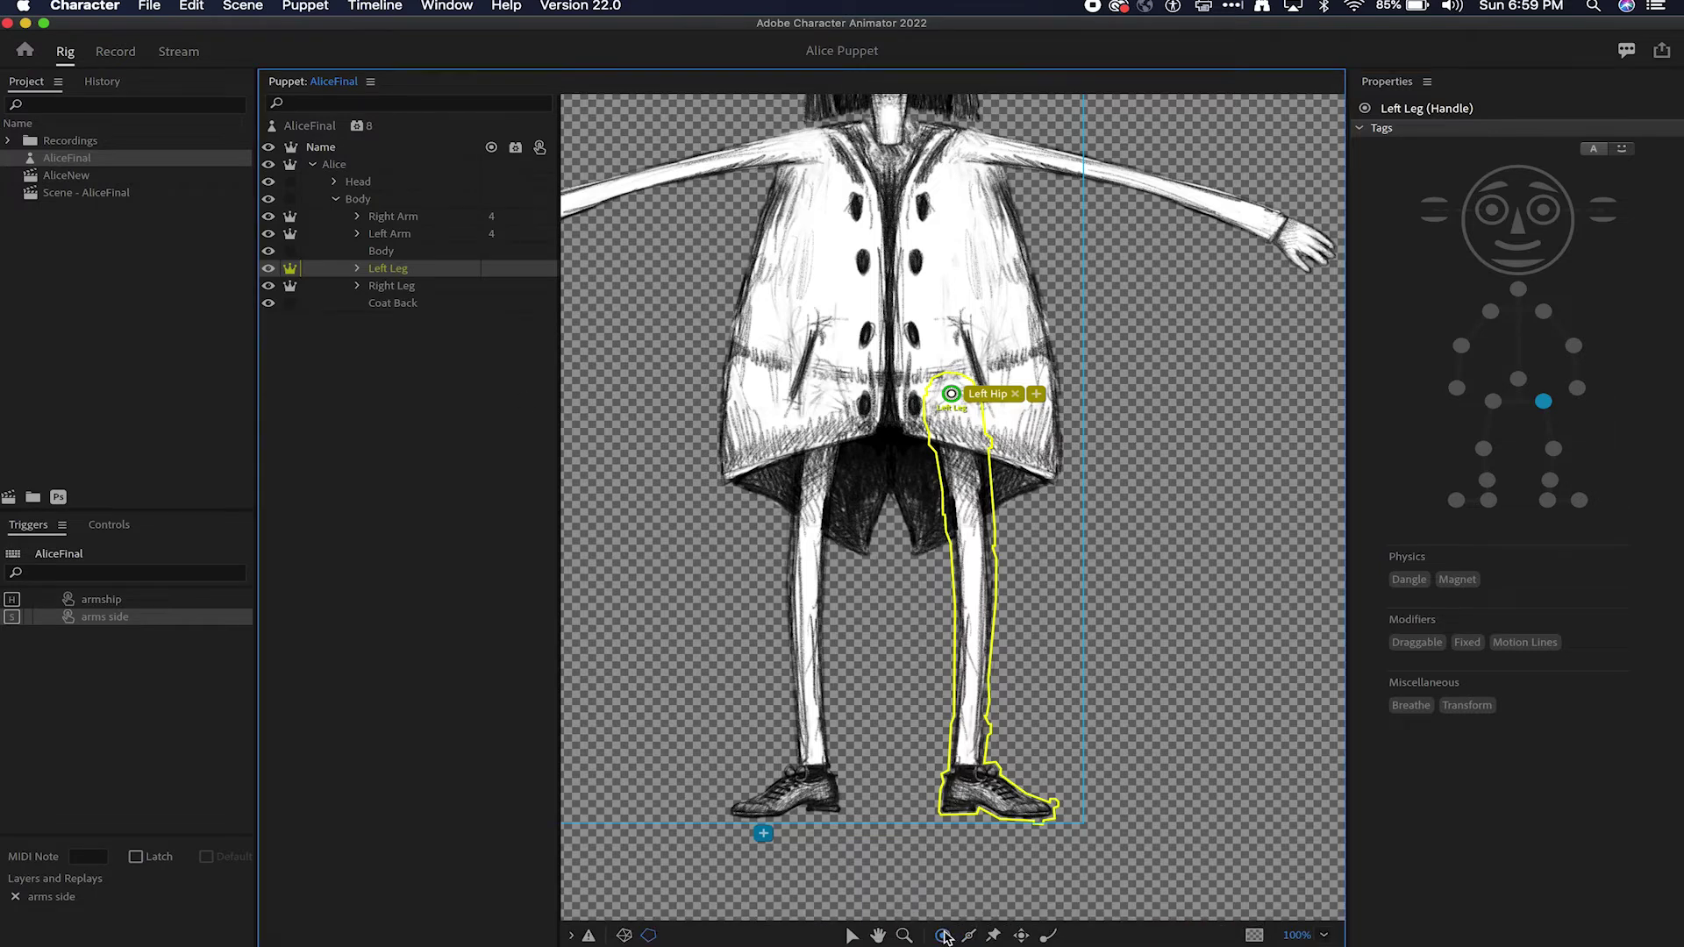
{"action": "left_click", "coordinate": [975, 623]}
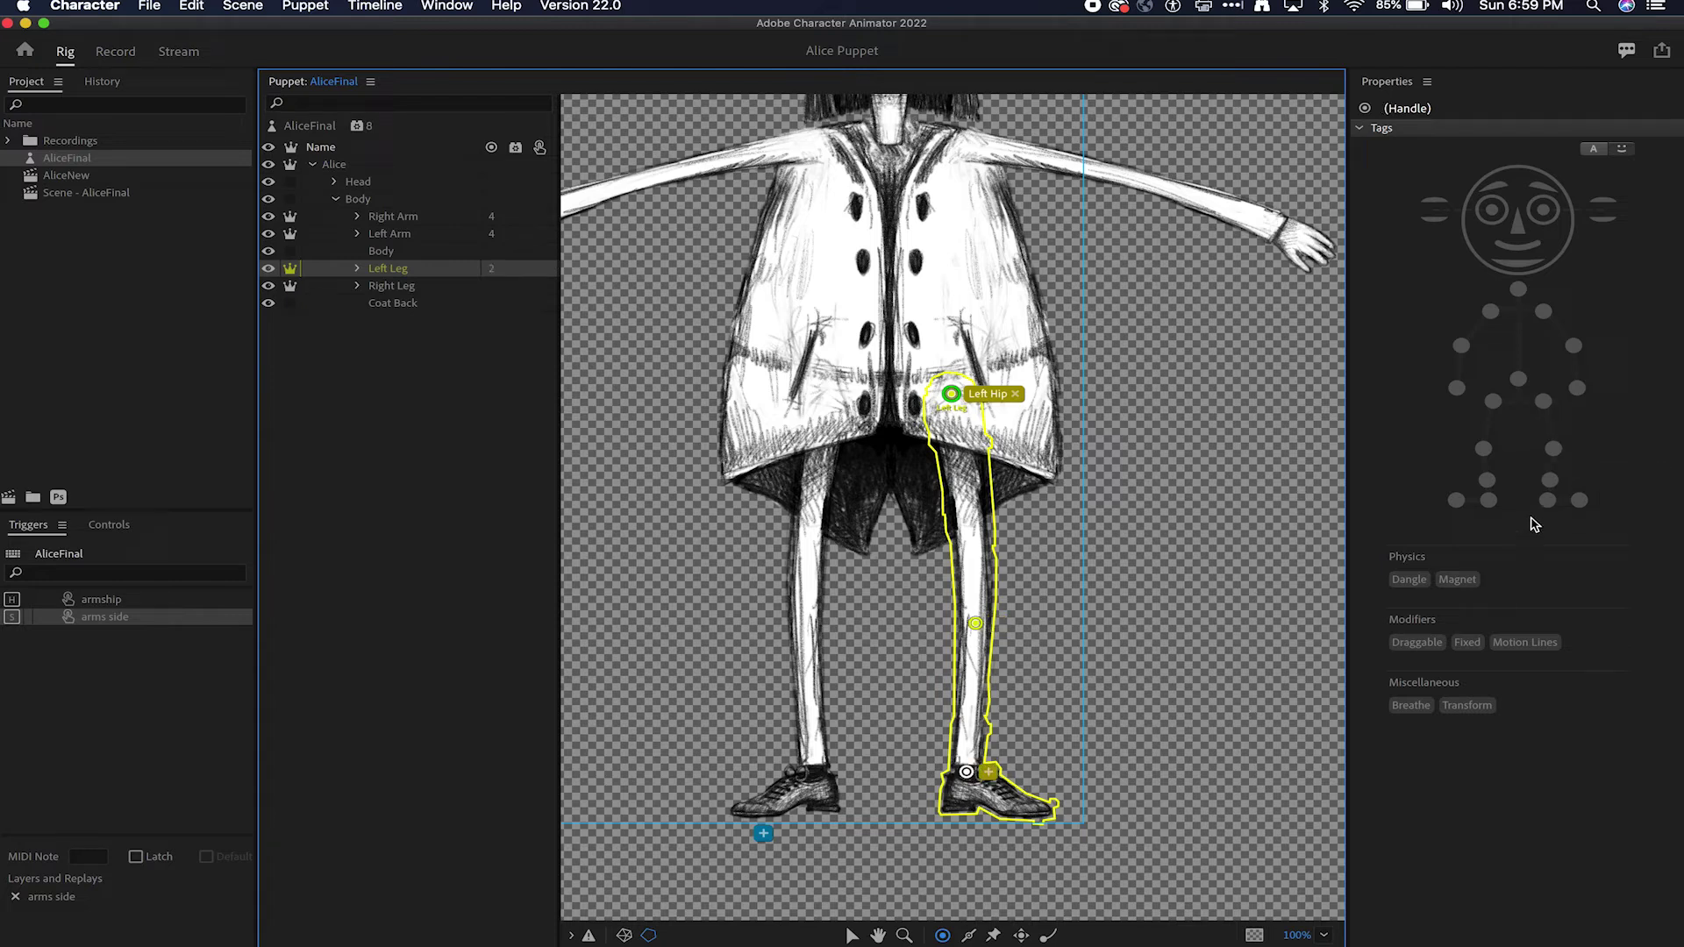
{"action": "left_click", "coordinate": [1553, 484]}
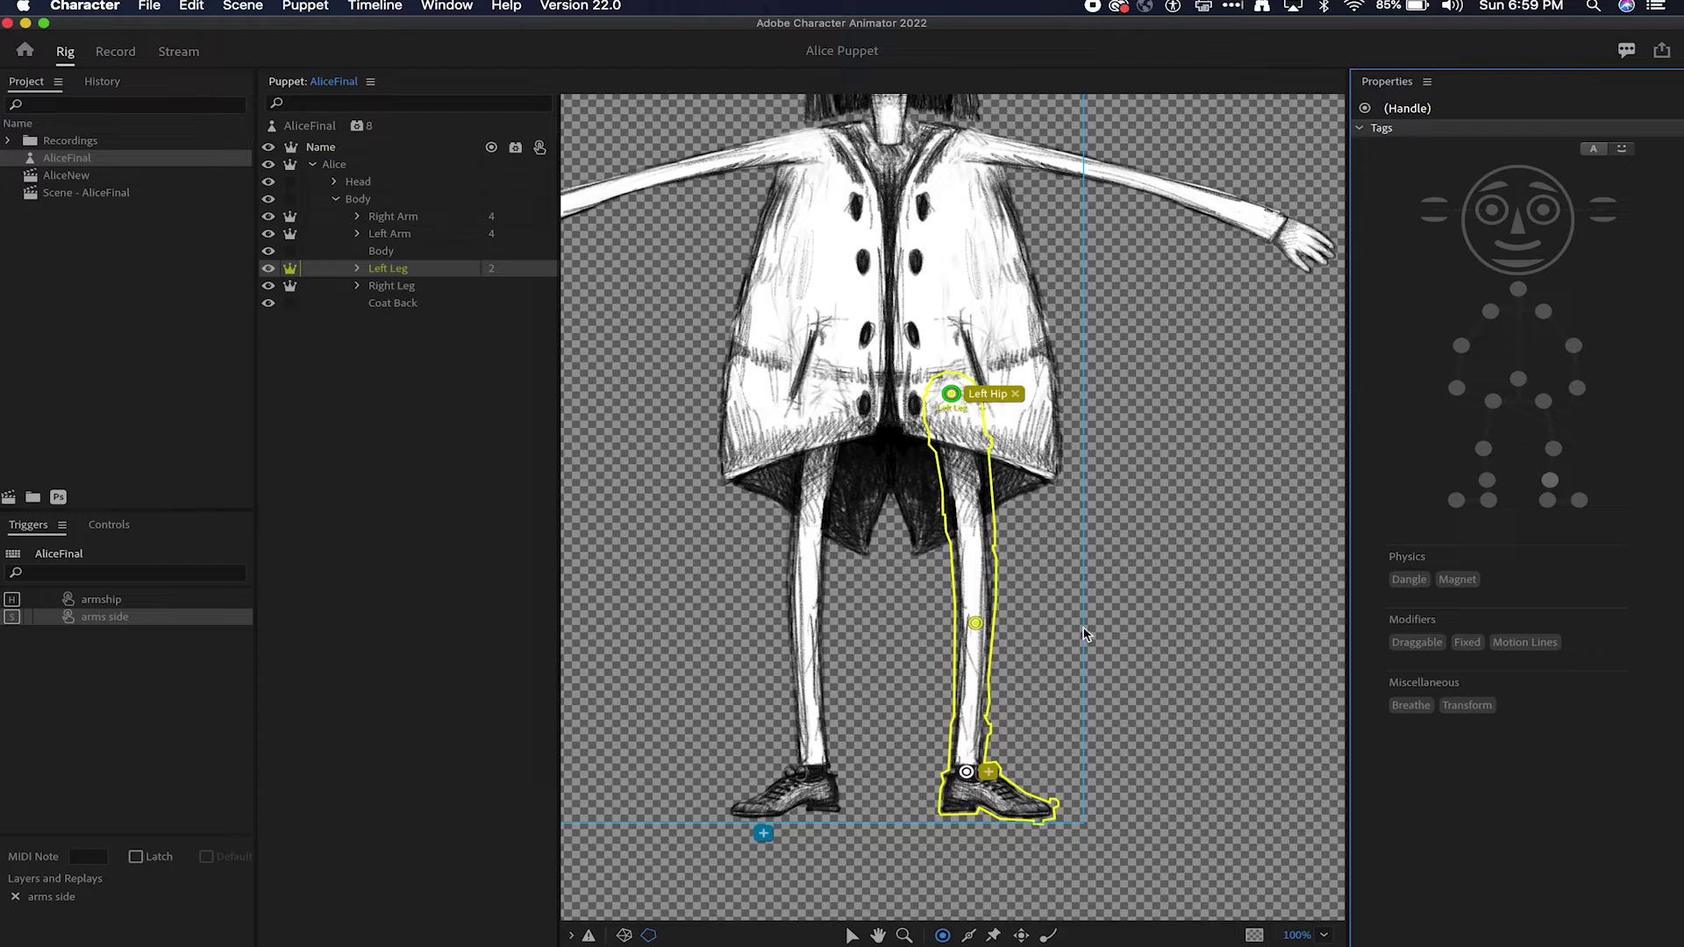
{"action": "left_click", "coordinate": [975, 623]}
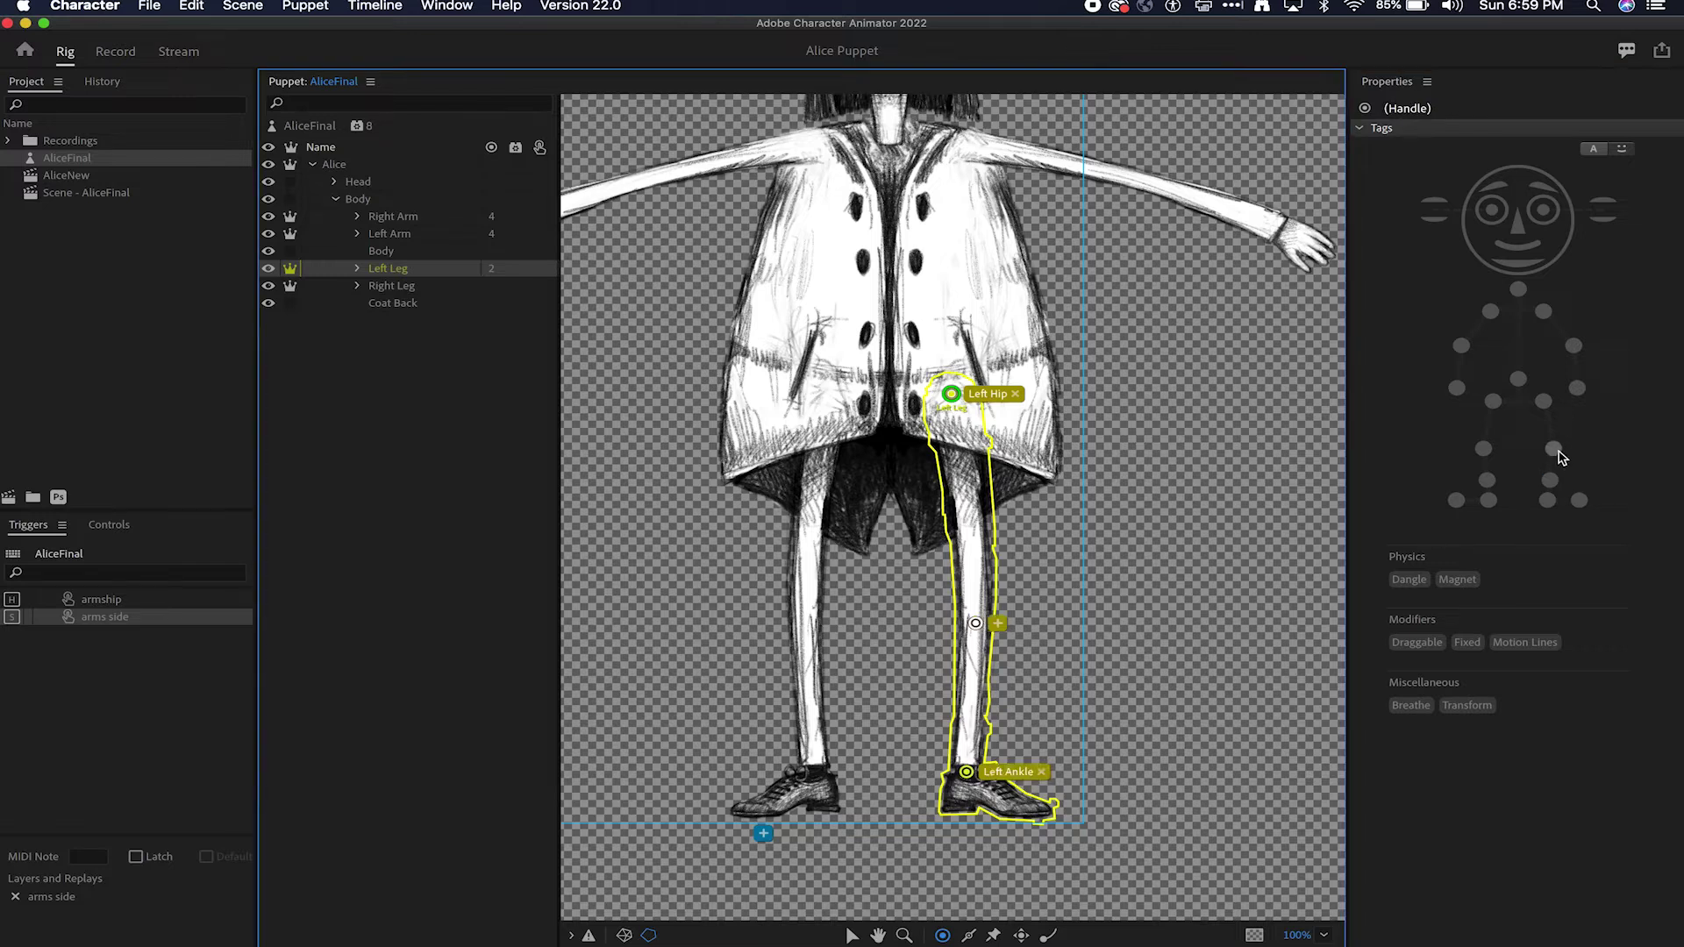
{"action": "left_click", "coordinate": [1555, 450]}
{"action": "left_click", "coordinate": [1556, 450]}
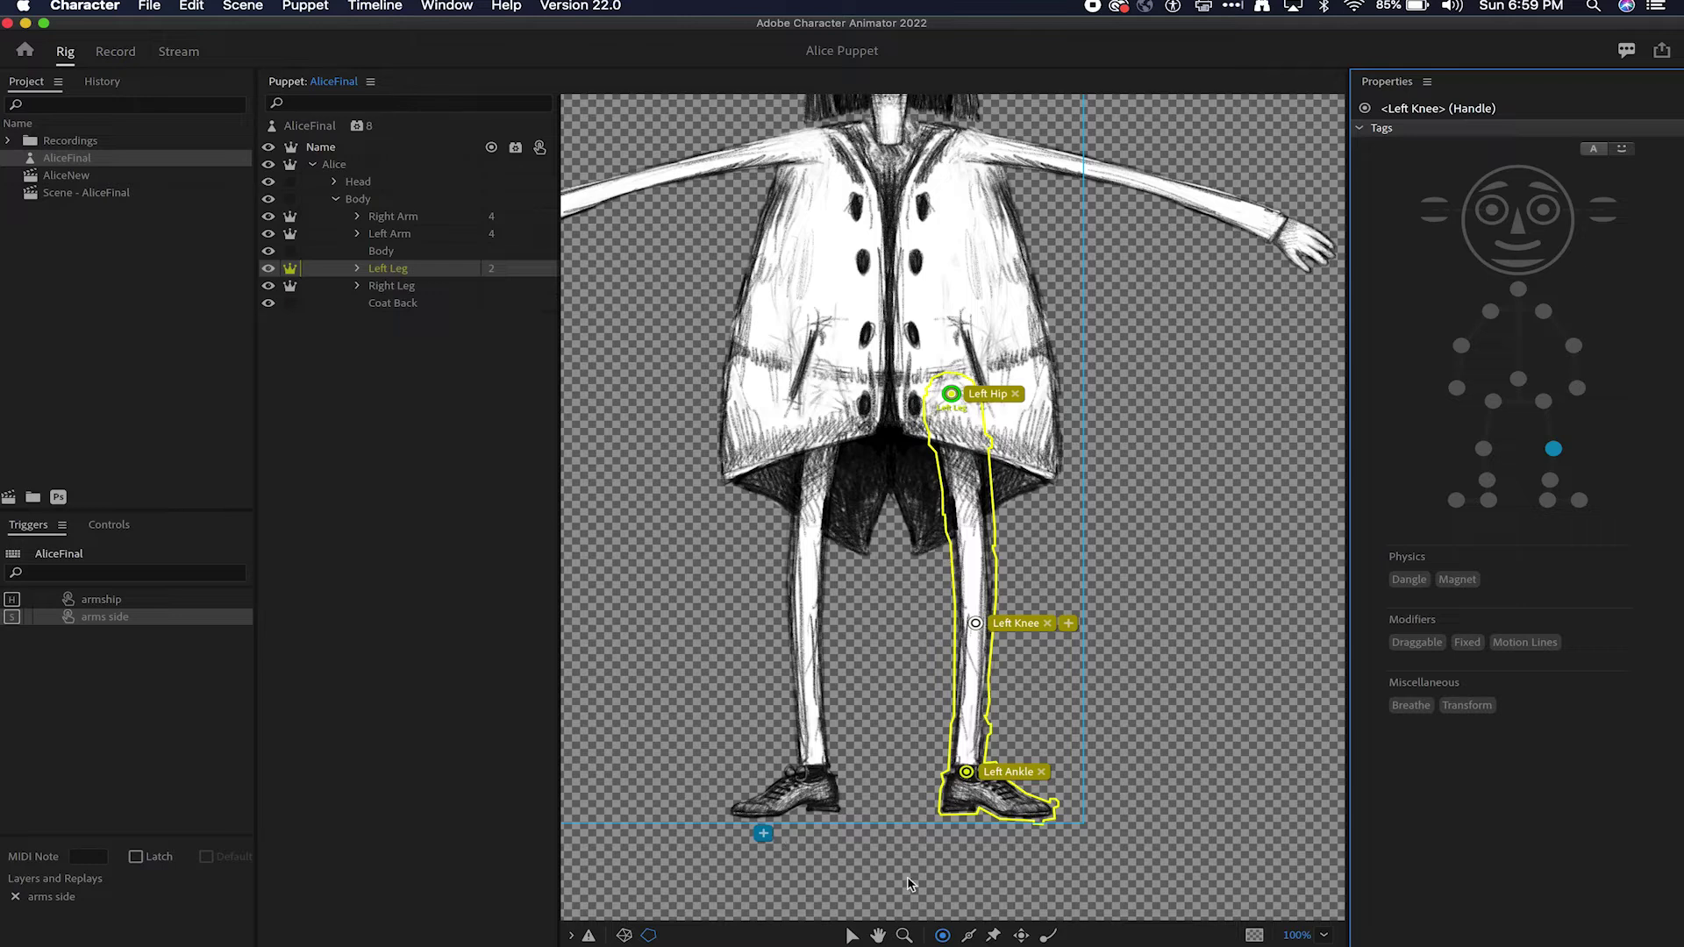
{"action": "left_click", "coordinate": [969, 935]}
{"action": "left_click_drag", "start_coordinate": [959, 424], "coordinate": [970, 757]}
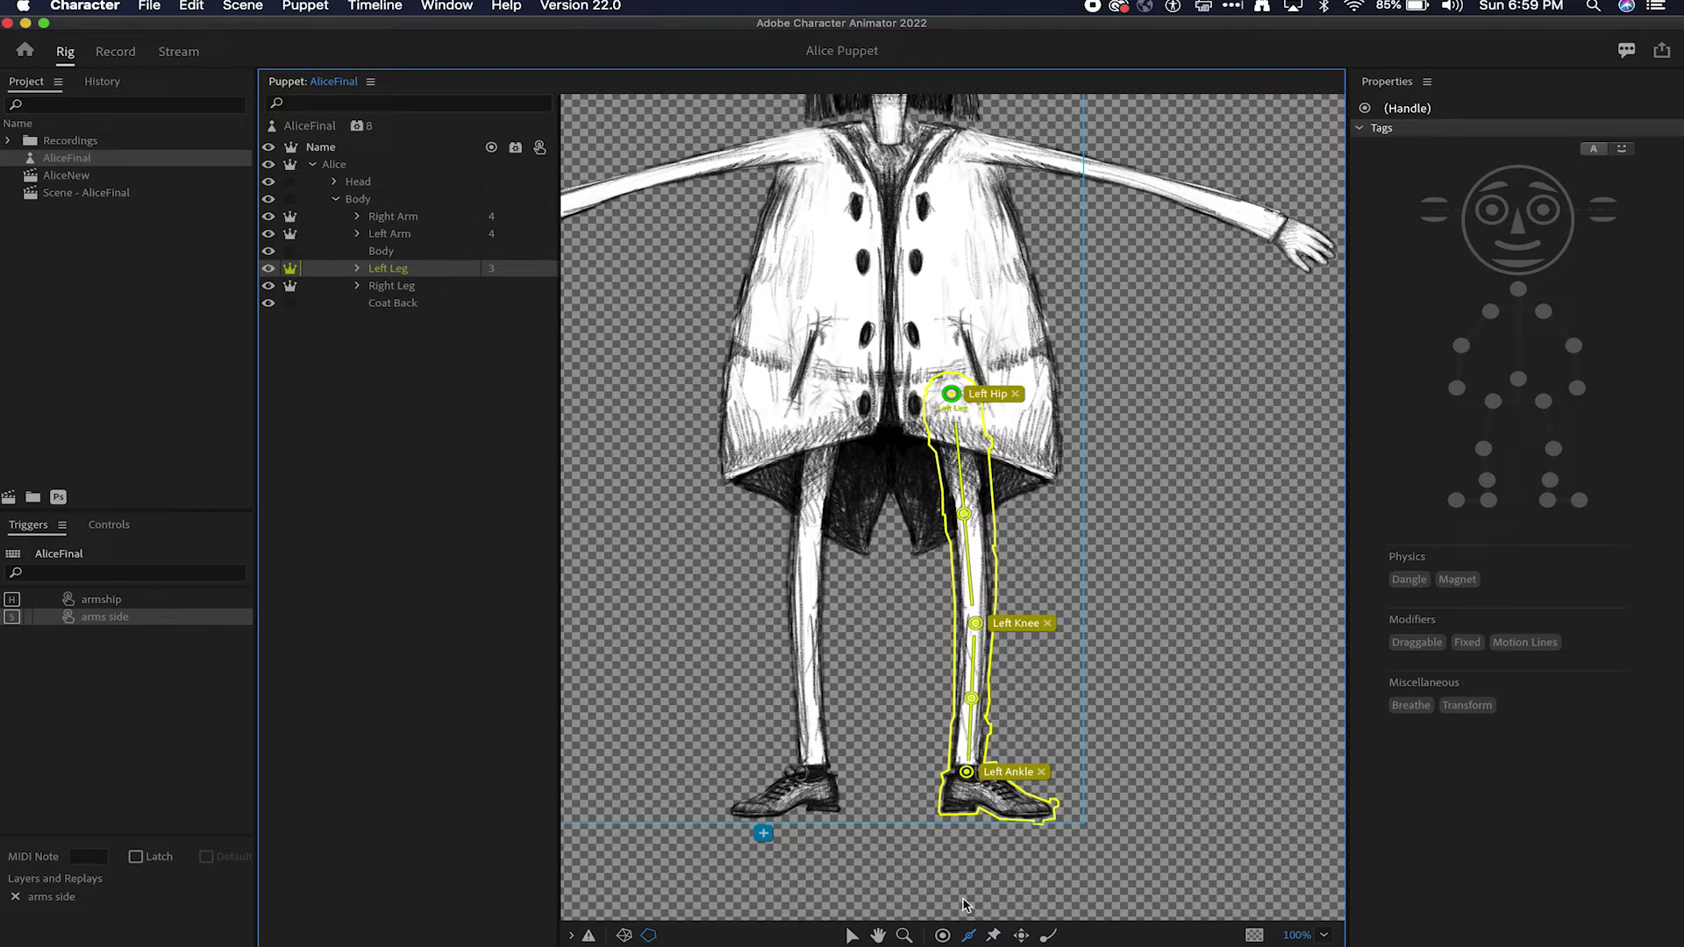
Step: Add heel and toe handles to the Left Leg's shoe, tagging them Left Toe and Left Heel, with Draggable also on the heel
{"action": "left_click", "coordinate": [942, 934]}
{"action": "left_click", "coordinate": [955, 803]}
{"action": "left_click", "coordinate": [1033, 804]}
{"action": "left_click", "coordinate": [1579, 503]}
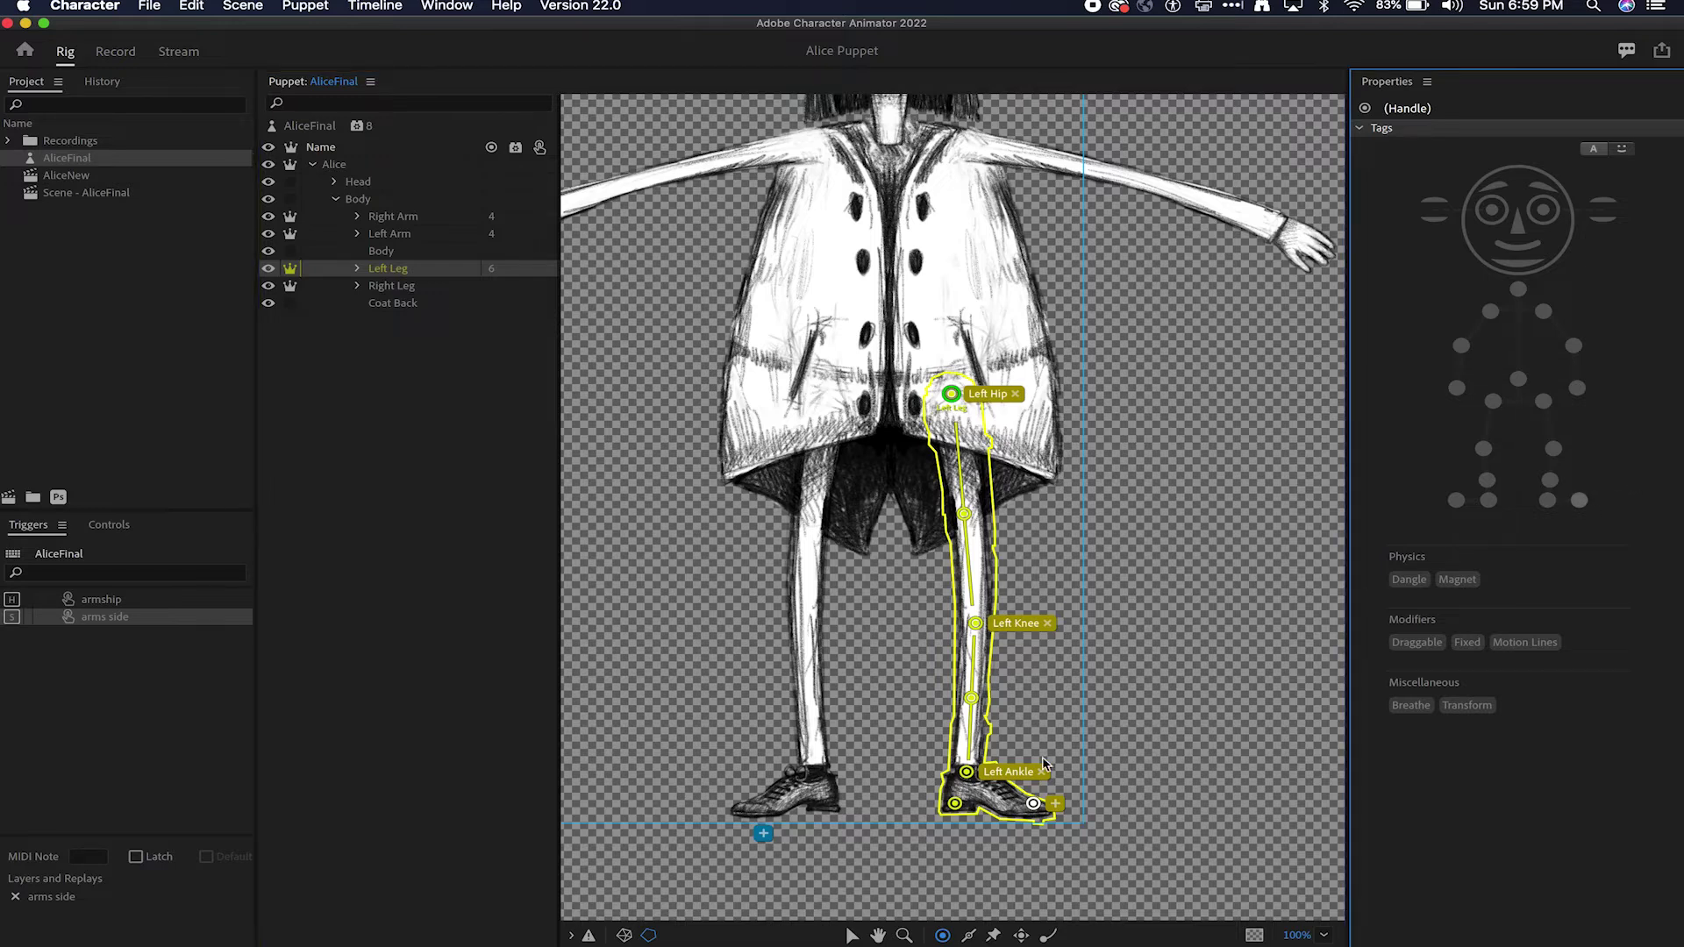
{"action": "left_click", "coordinate": [954, 803]}
{"action": "left_click", "coordinate": [1549, 509]}
{"action": "left_click", "coordinate": [1548, 502]}
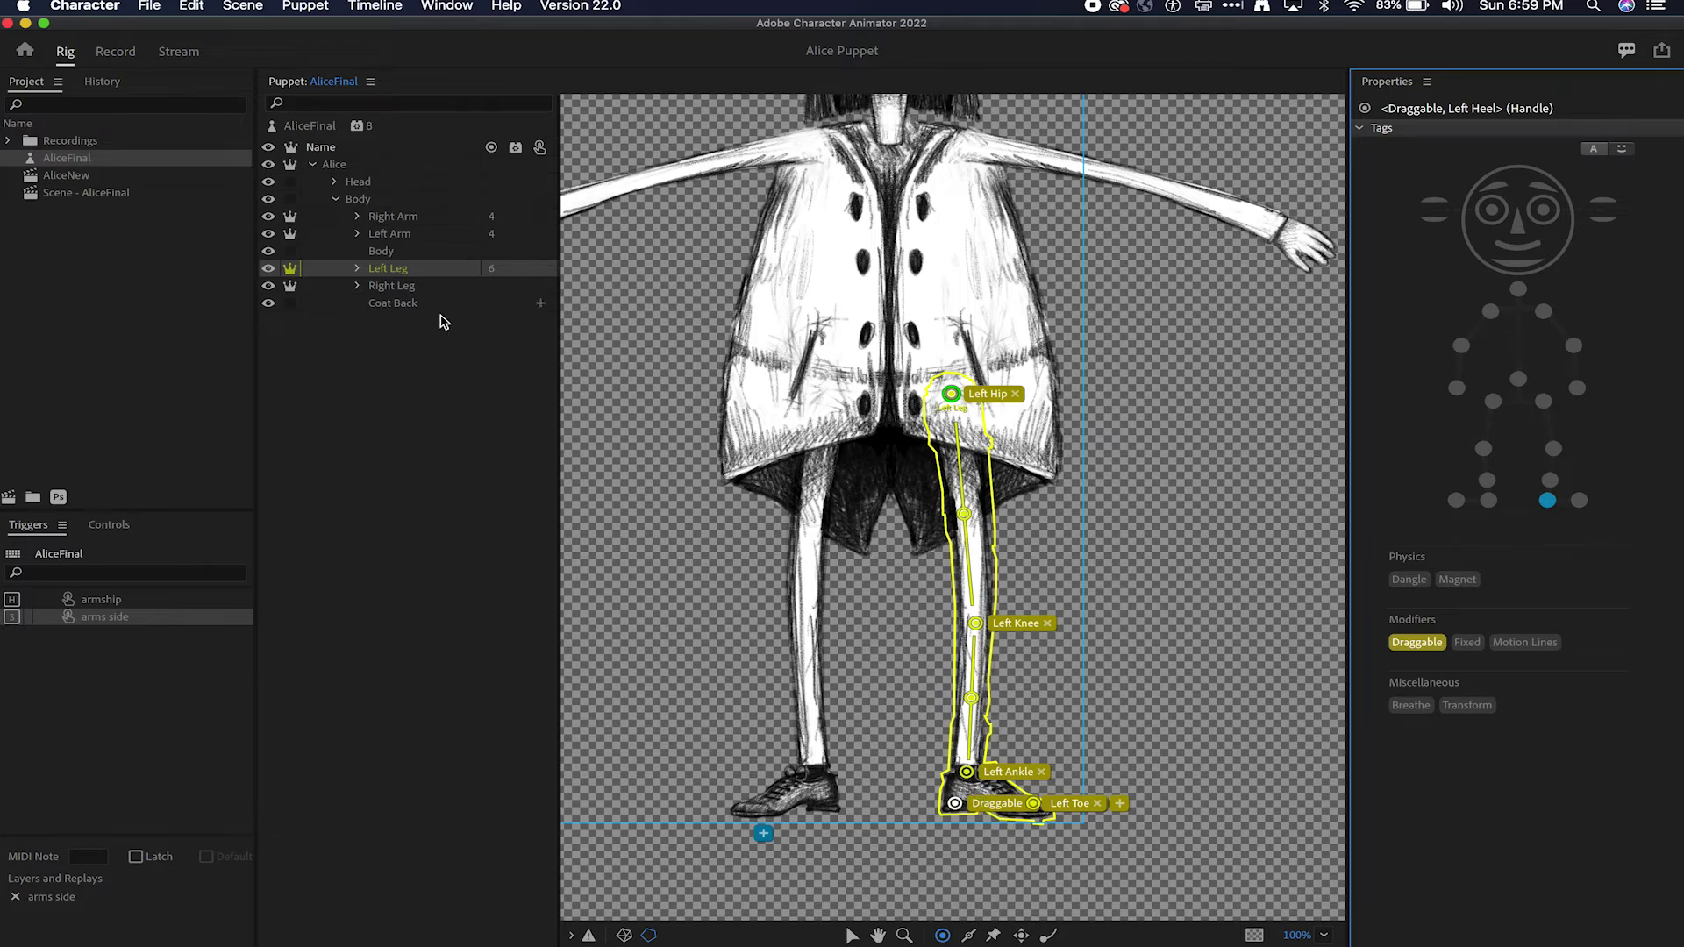
Step: Add the Draggable tag to the Left Arm's wrist handle
{"action": "left_click", "coordinate": [405, 234]}
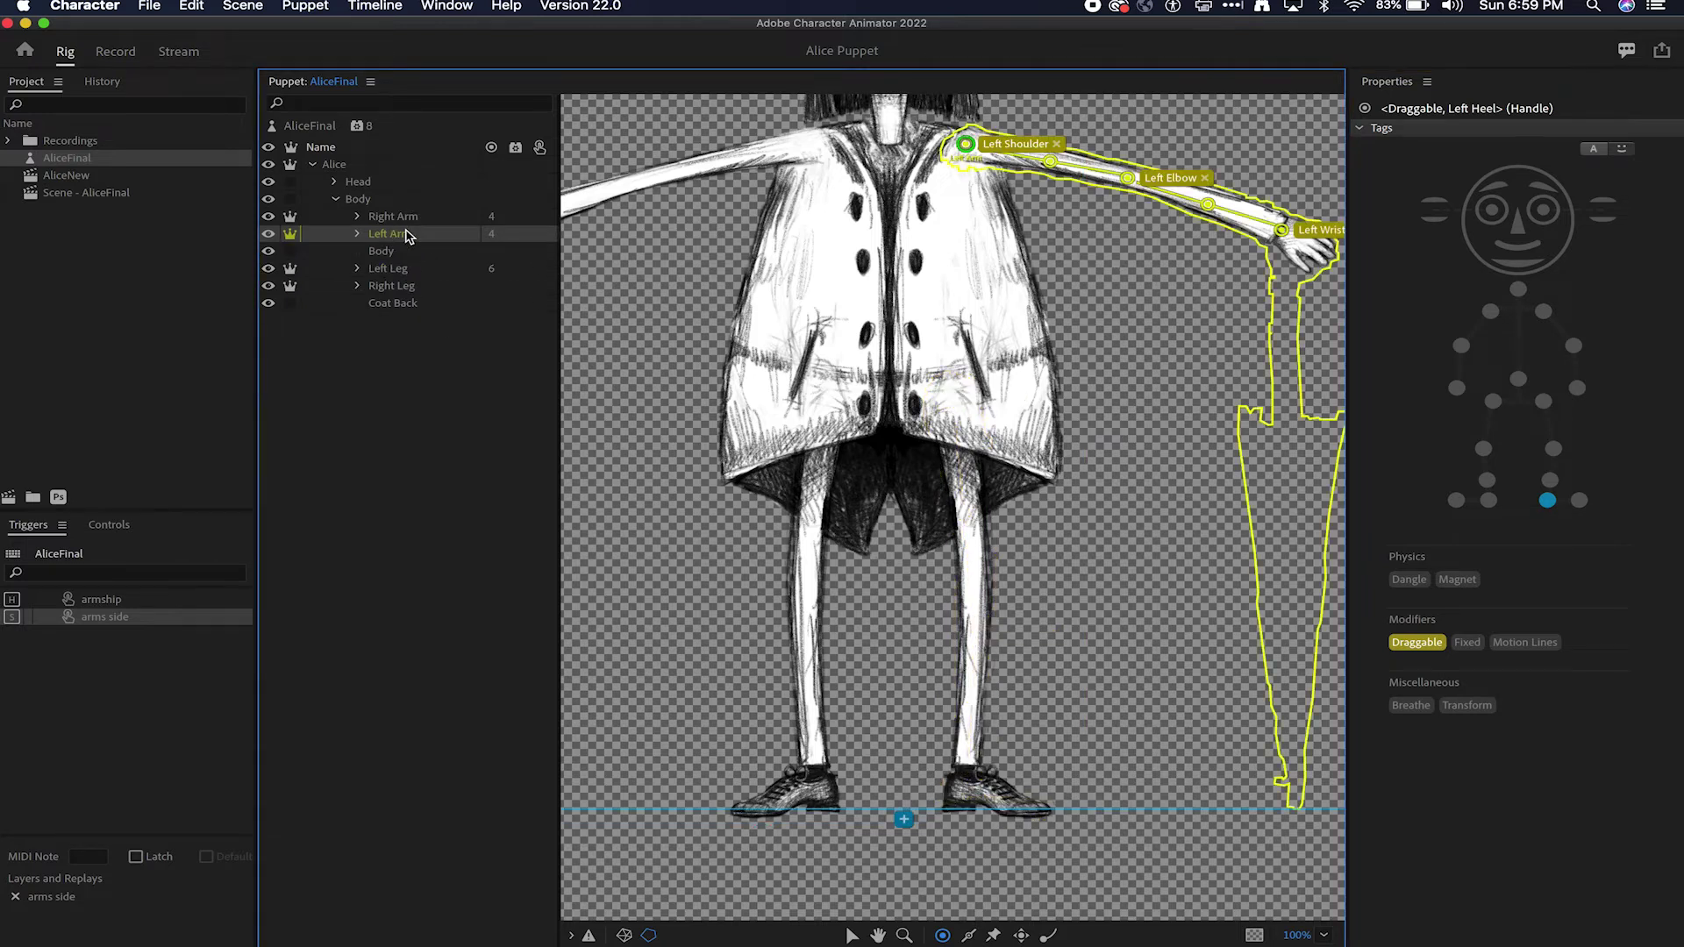
{"action": "left_click", "coordinate": [1281, 230]}
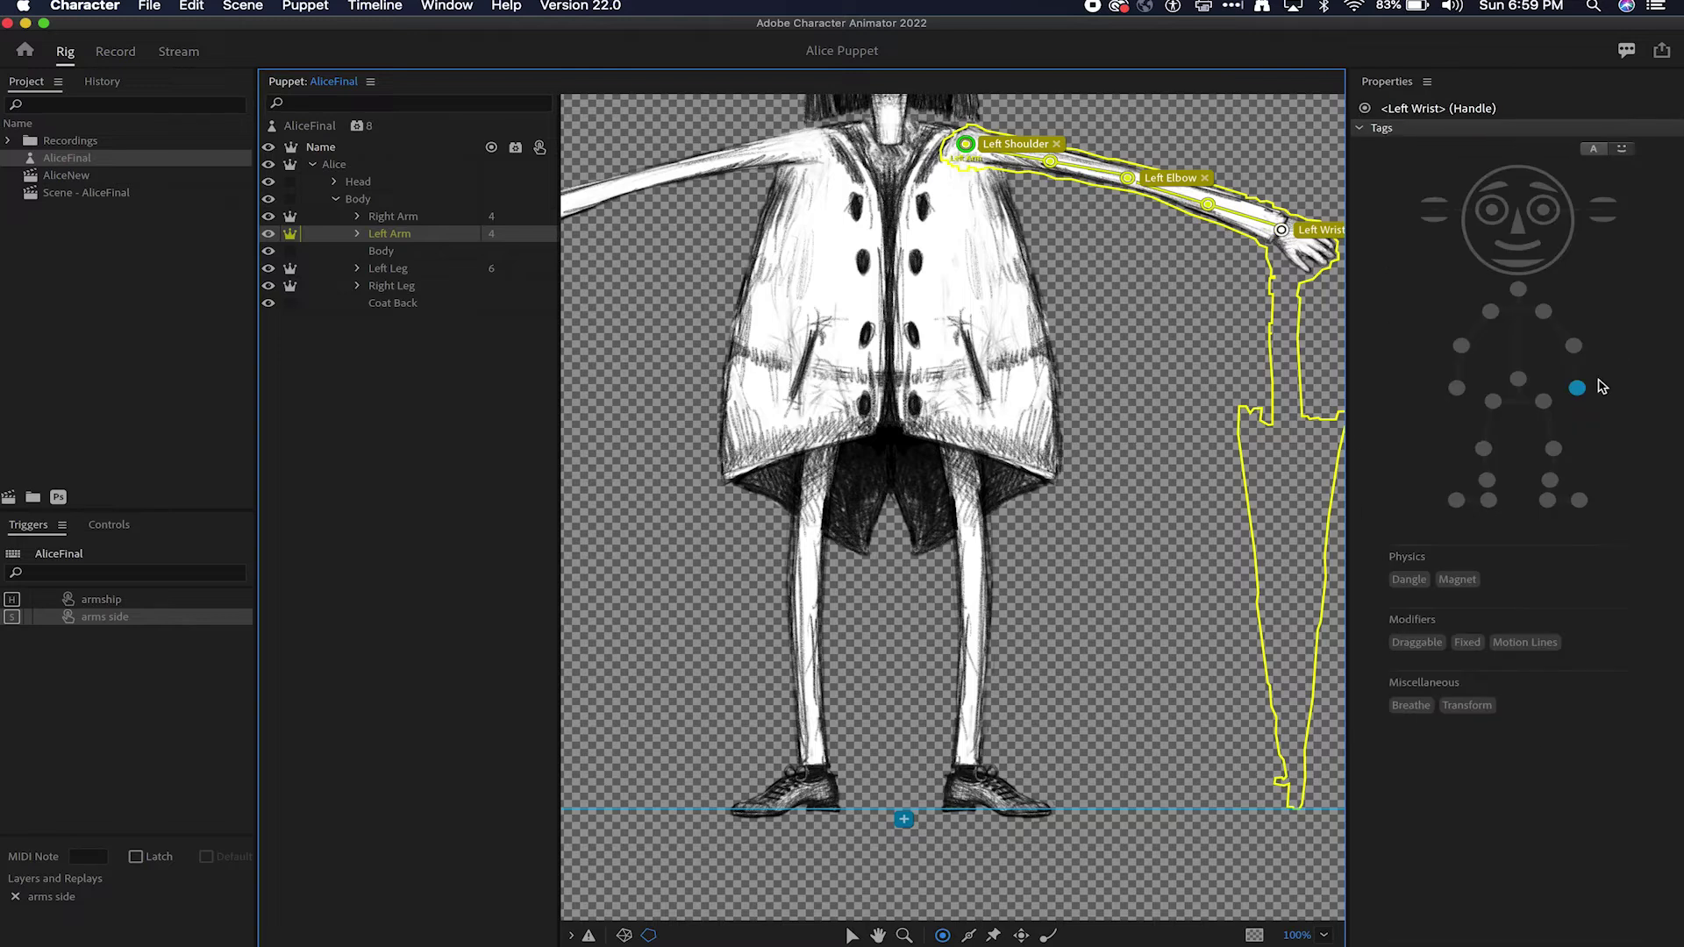
{"action": "left_click", "coordinate": [1421, 656]}
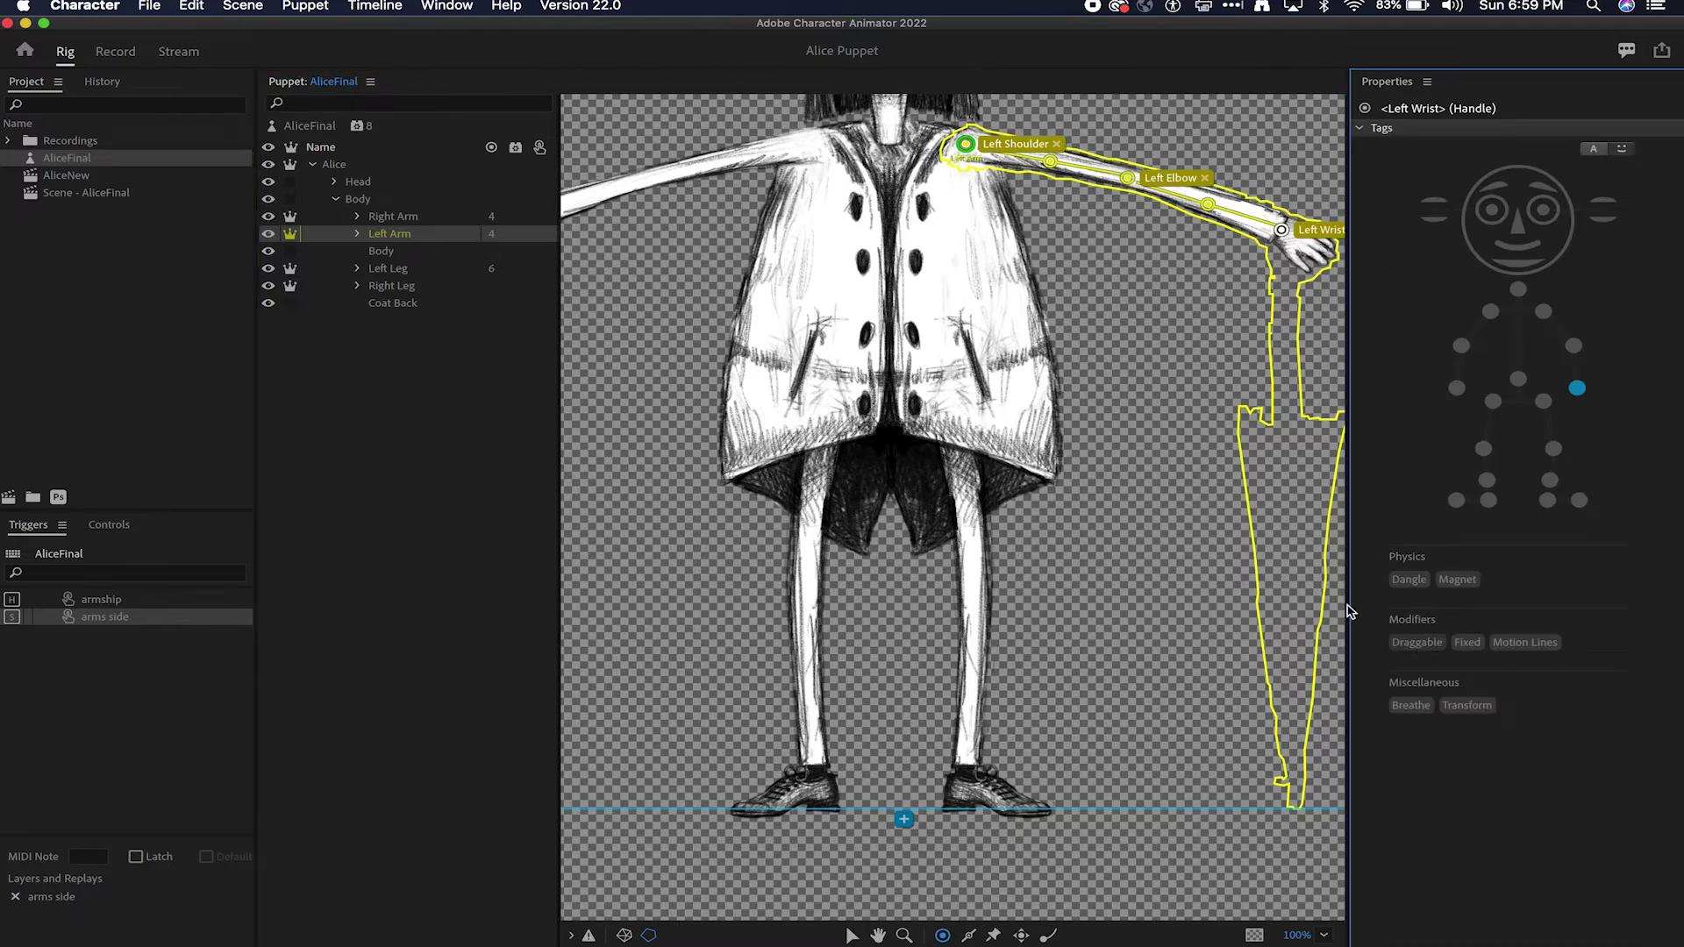
Step: Tag the Right Arm's wrist handle as both Right Wrist and Draggable
{"action": "left_click", "coordinate": [396, 219]}
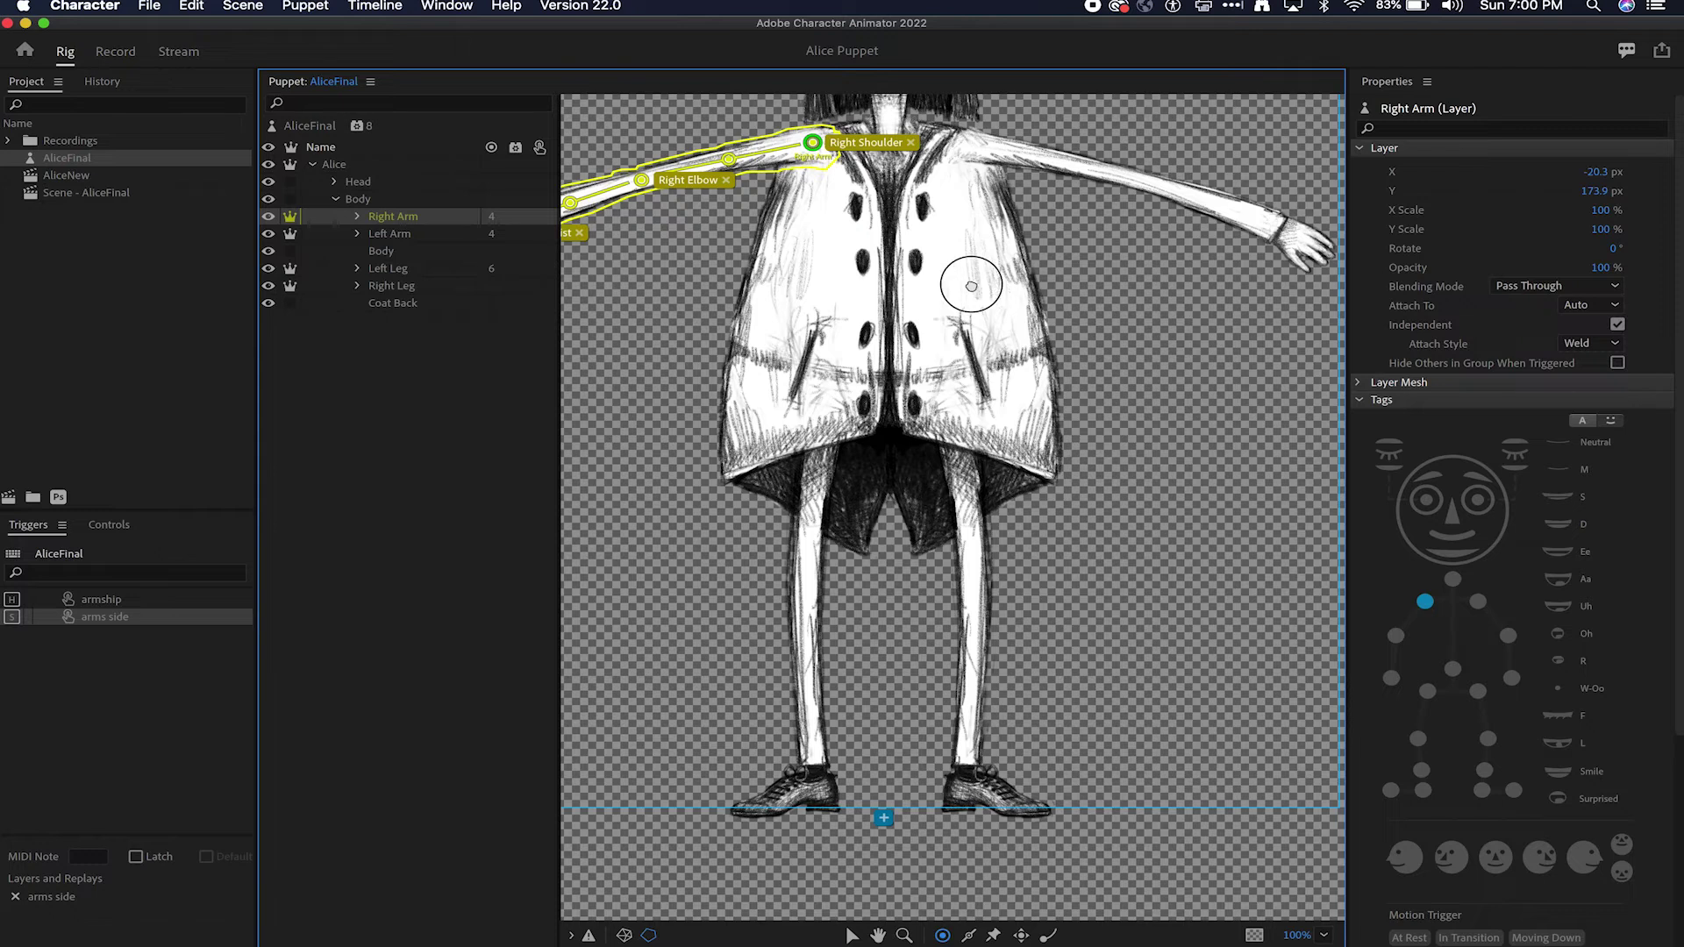
{"action": "scroll", "coordinate": [1052, 285], "scroll_direction": "left", "scroll_amount": 5}
{"action": "key", "text": "v"}
{"action": "left_click", "coordinate": [721, 233]}
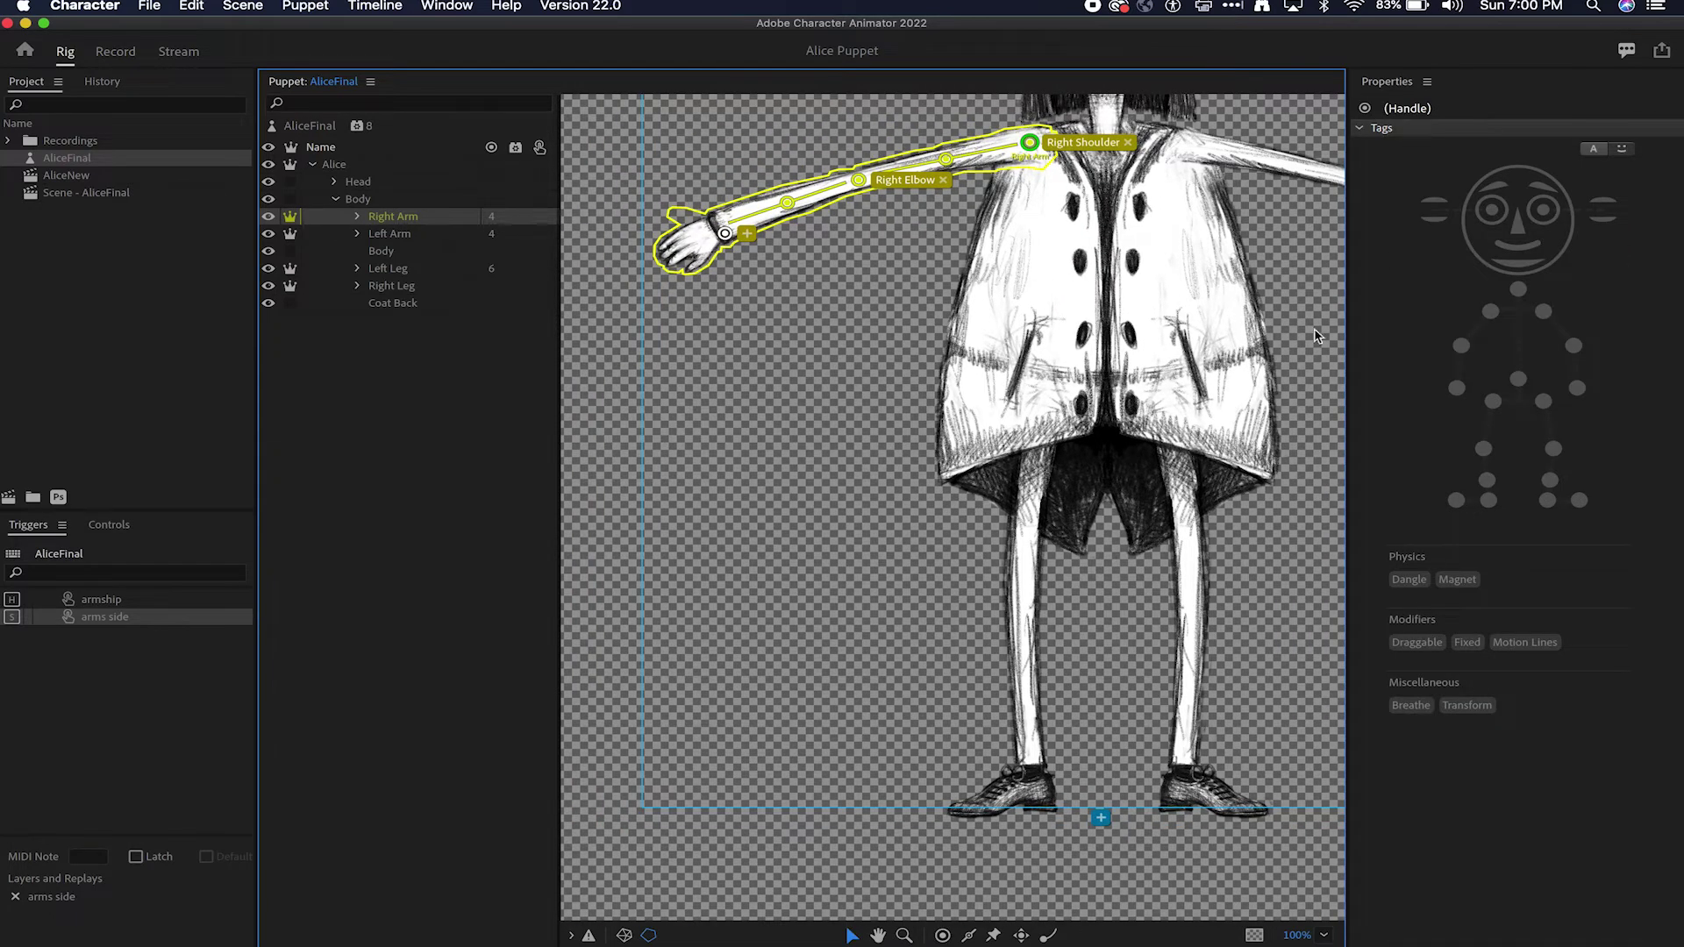
{"action": "left_click", "coordinate": [1456, 389]}
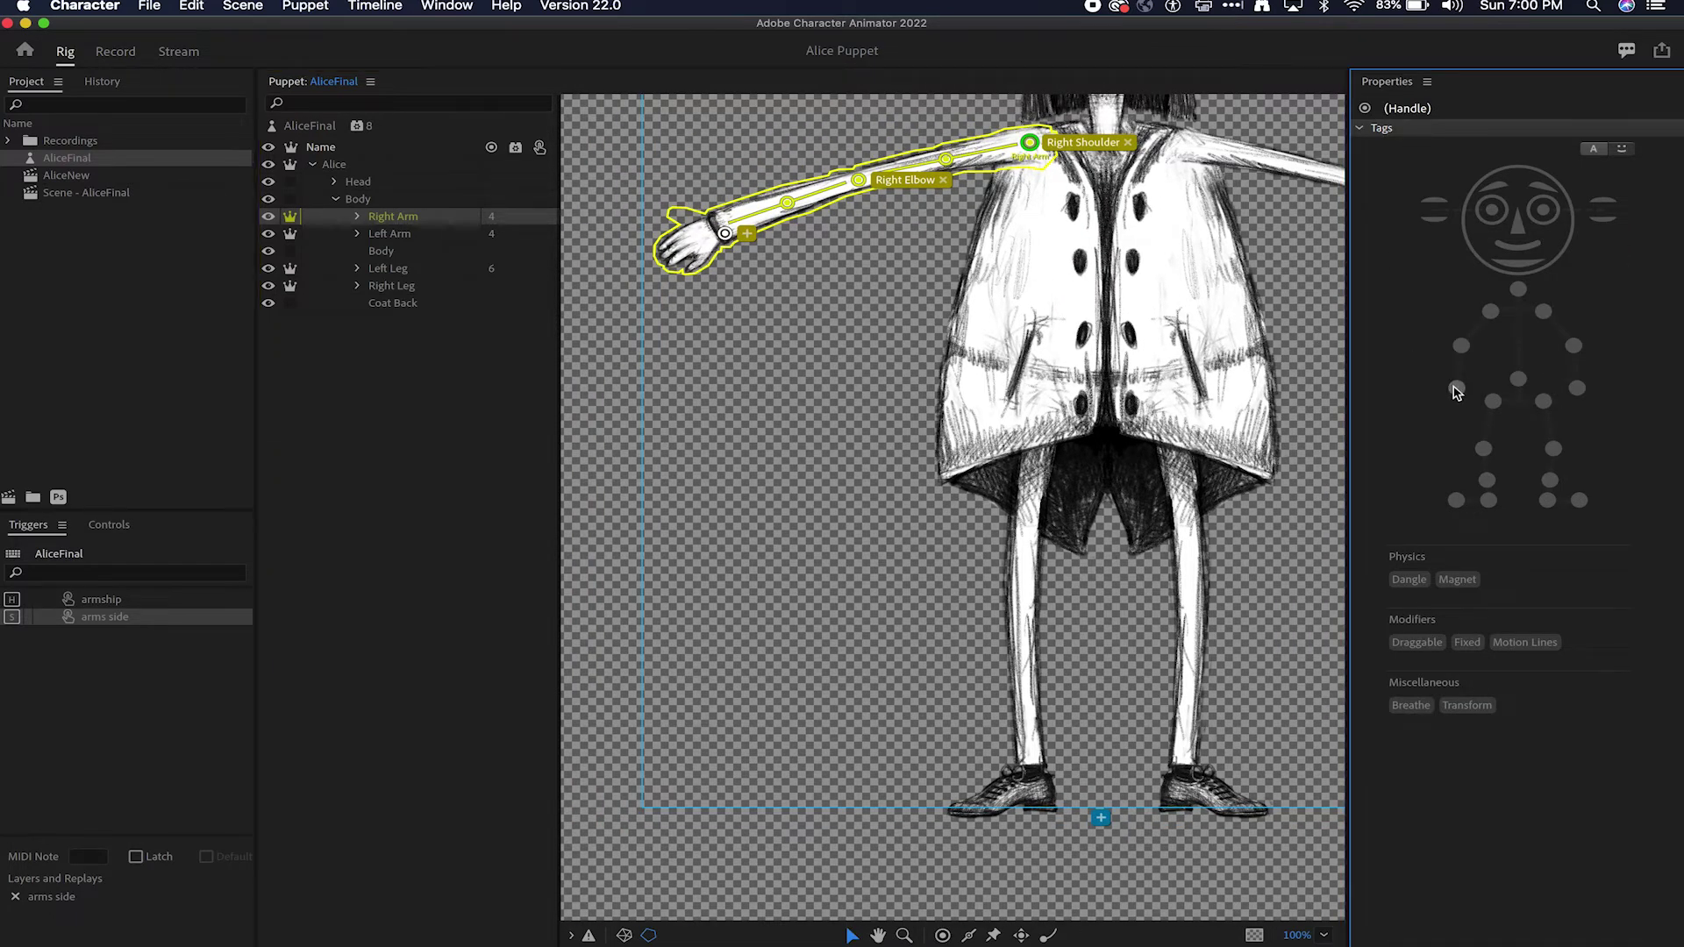
{"action": "left_click", "coordinate": [1456, 390]}
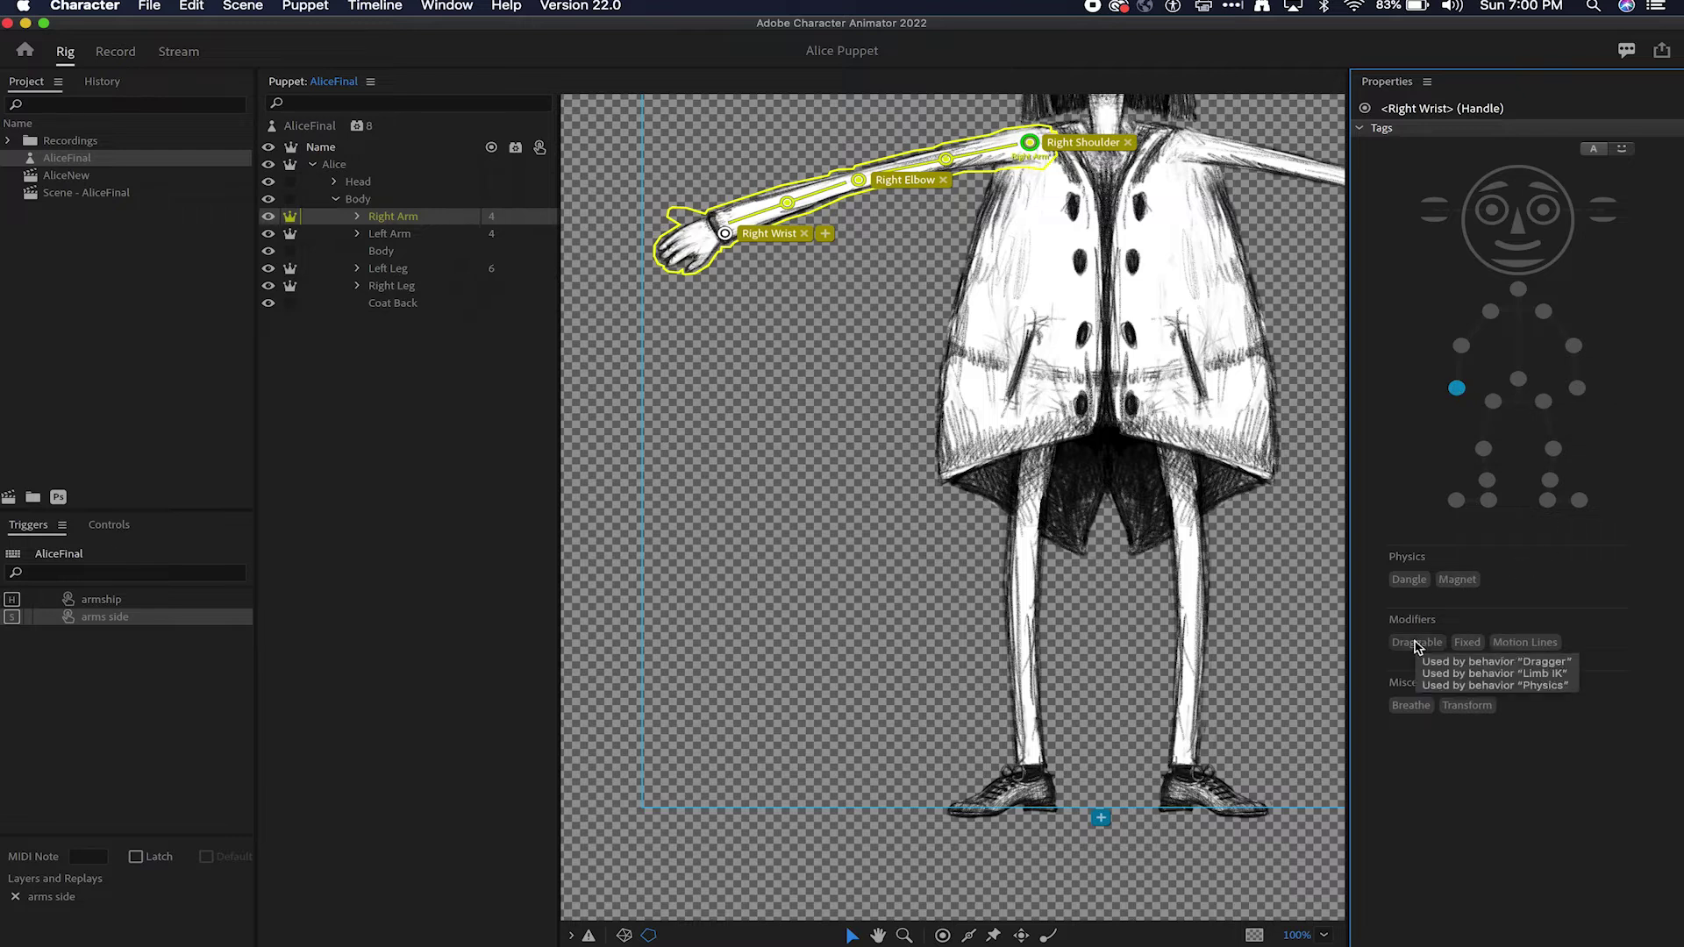
Step: Move the Right Leg origin to the top of that leg under the coat and add Right Knee and Right Ankle tagged handles
{"action": "left_click", "coordinate": [407, 286]}
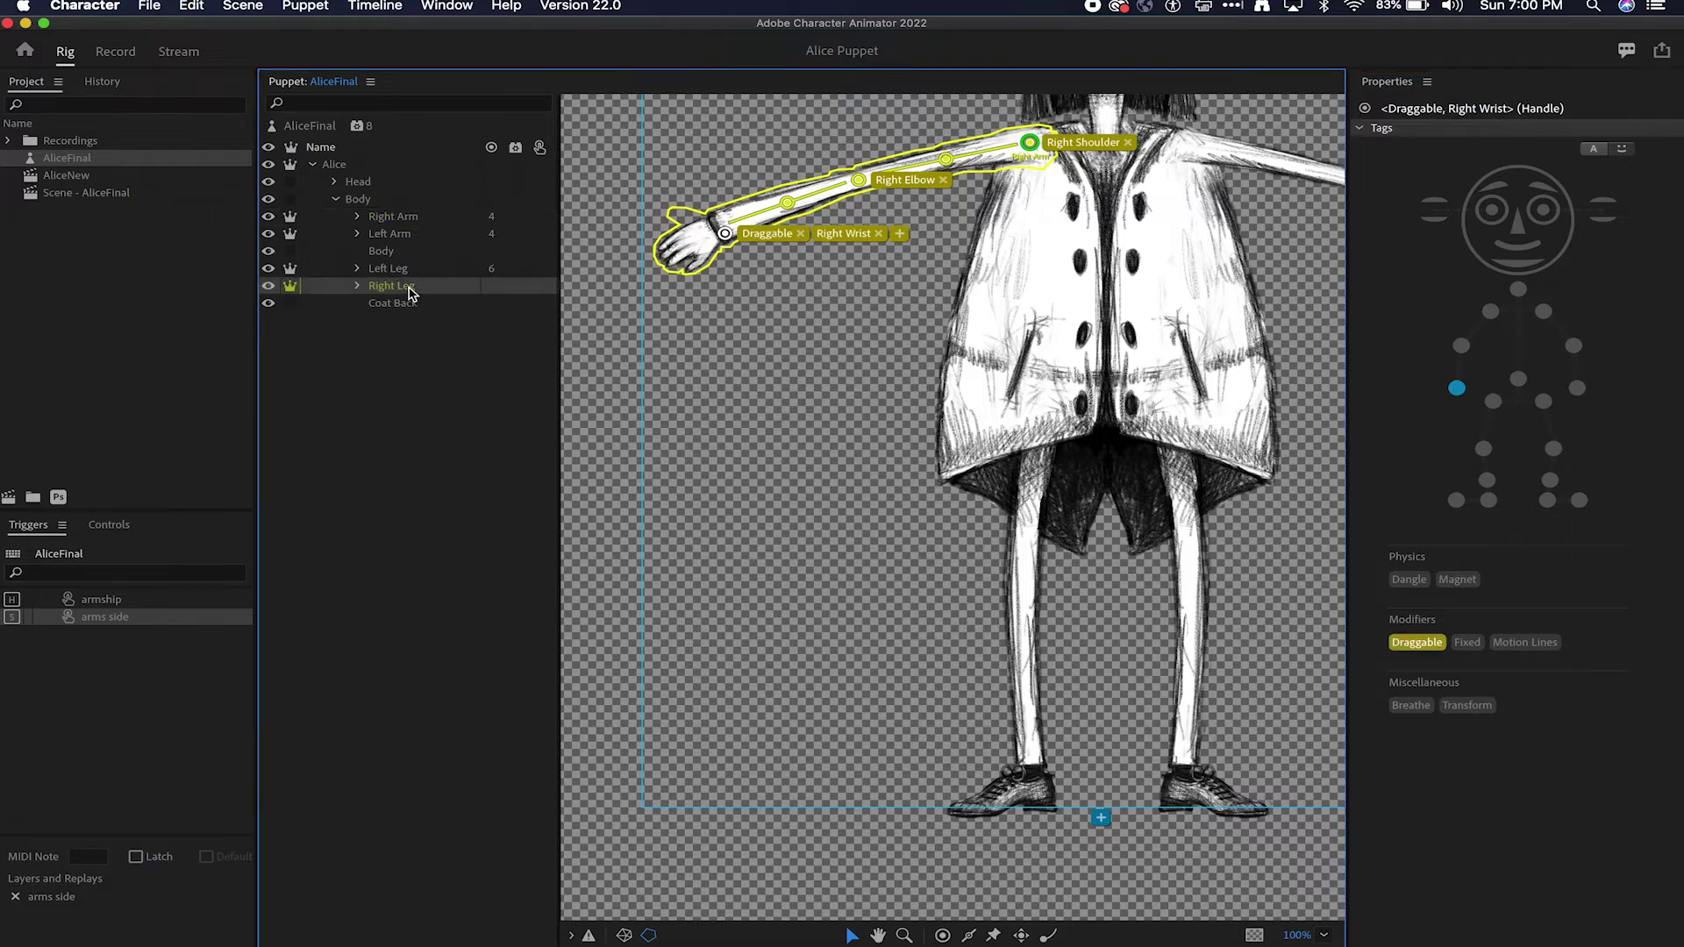
{"action": "left_click_drag", "start_coordinate": [983, 395], "coordinate": [1055, 399]}
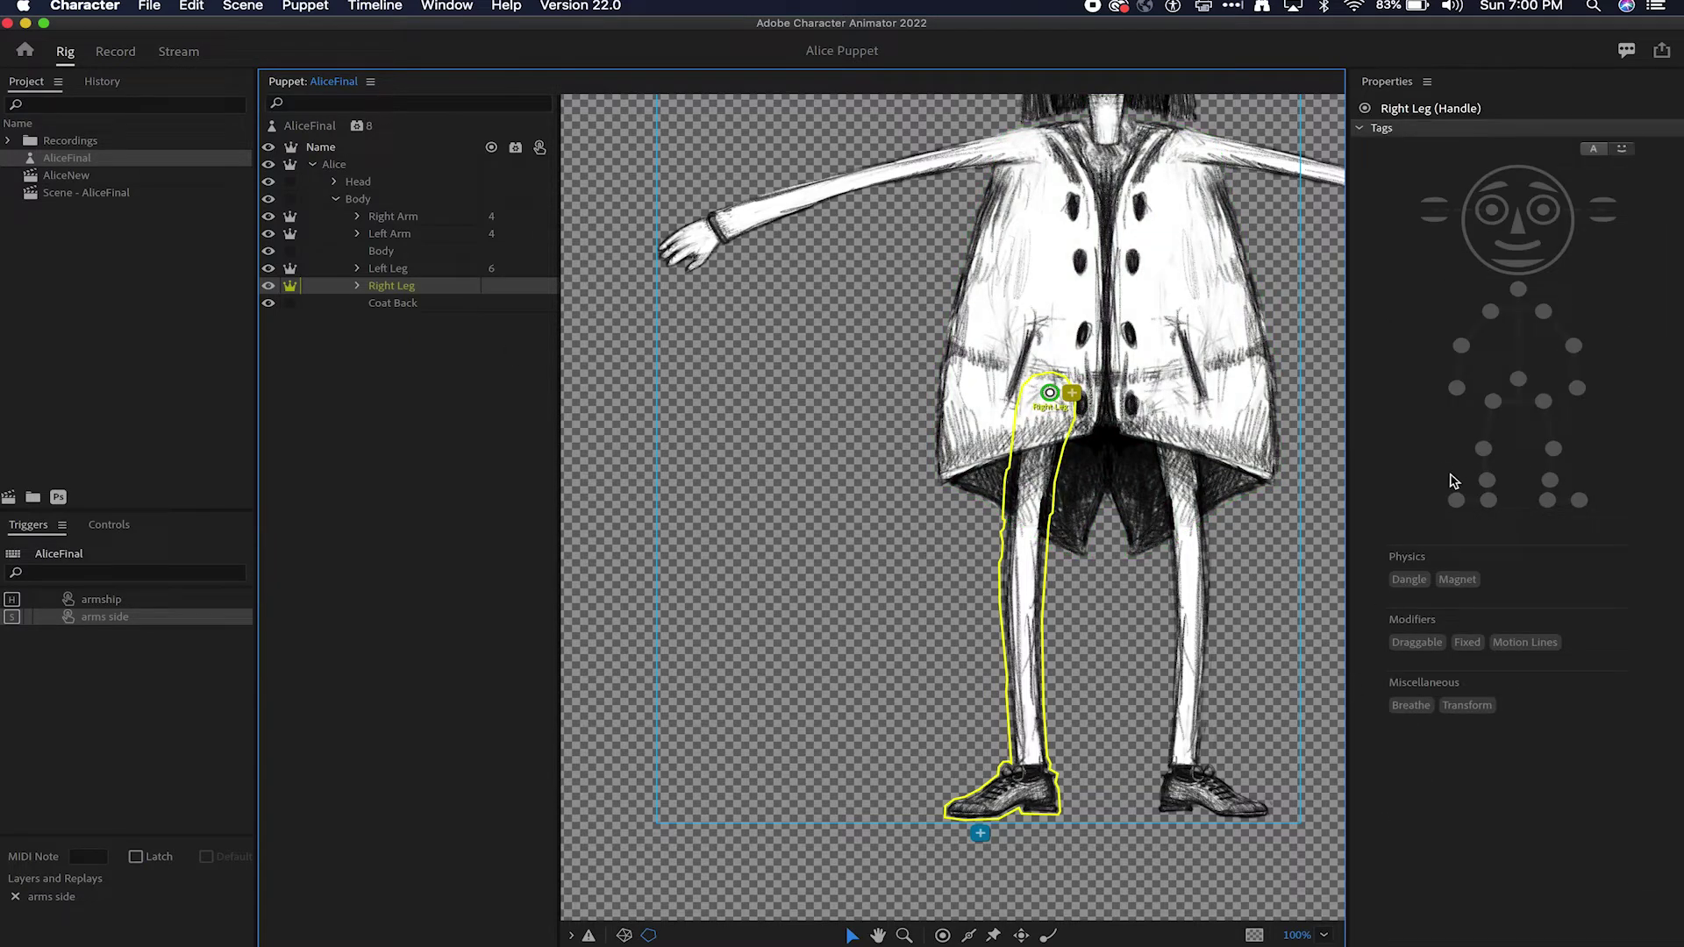
{"action": "left_click", "coordinate": [943, 936]}
{"action": "left_click", "coordinate": [1022, 594]}
{"action": "left_click", "coordinate": [1486, 456]}
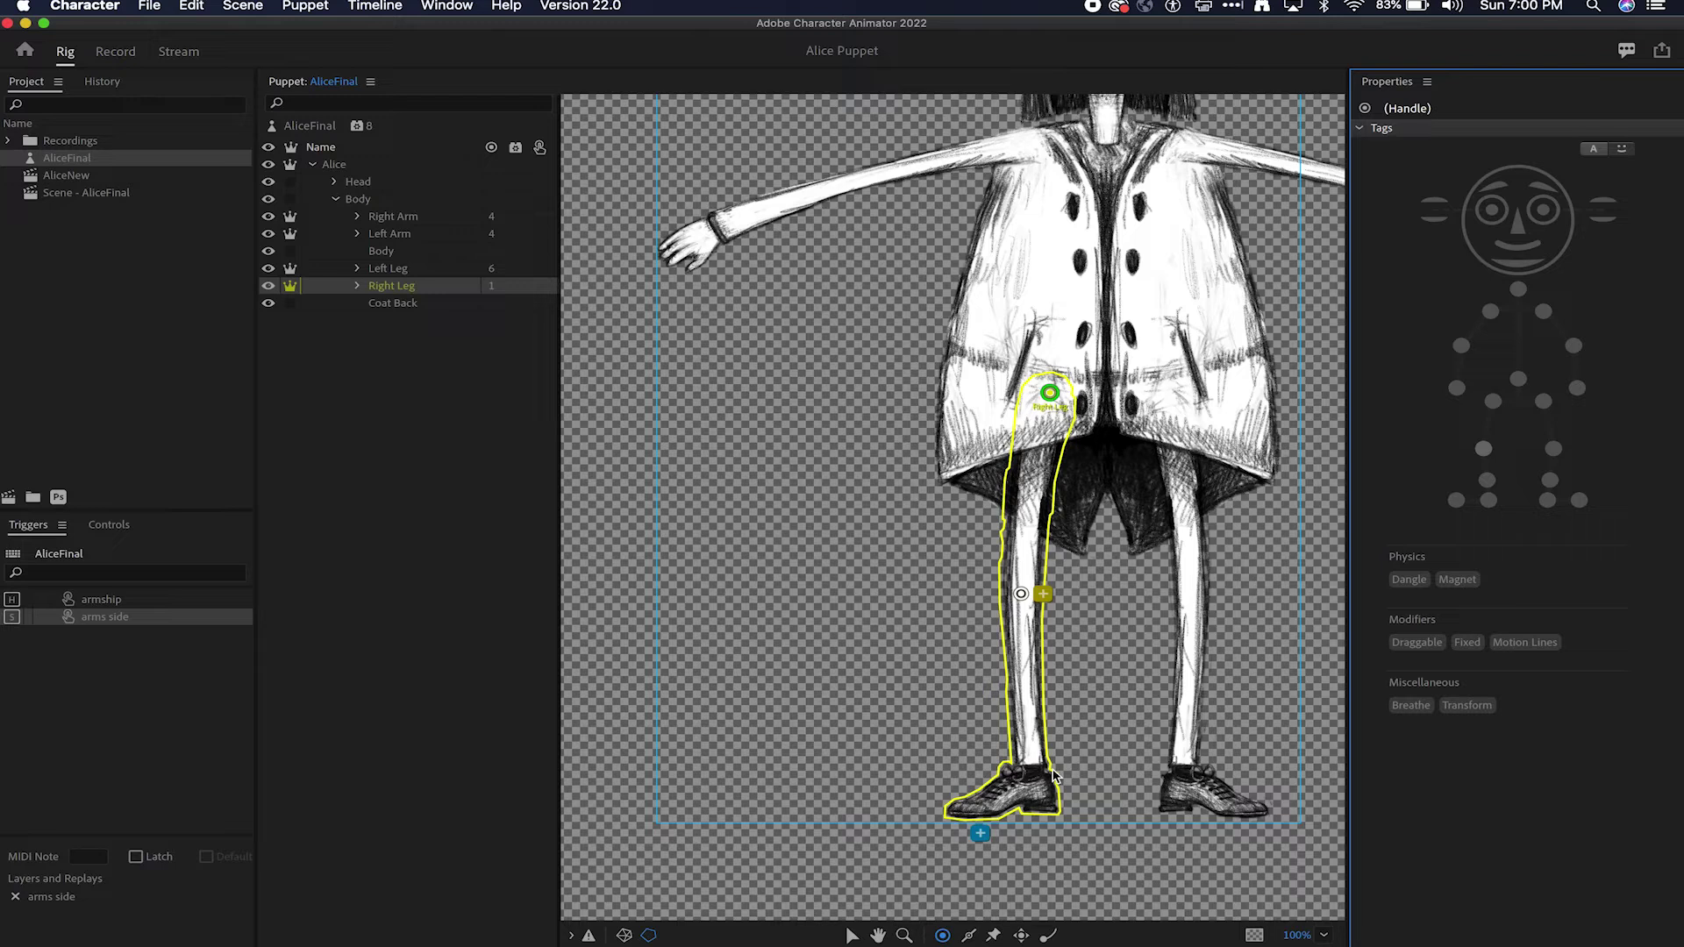
{"action": "left_click", "coordinate": [1486, 480]}
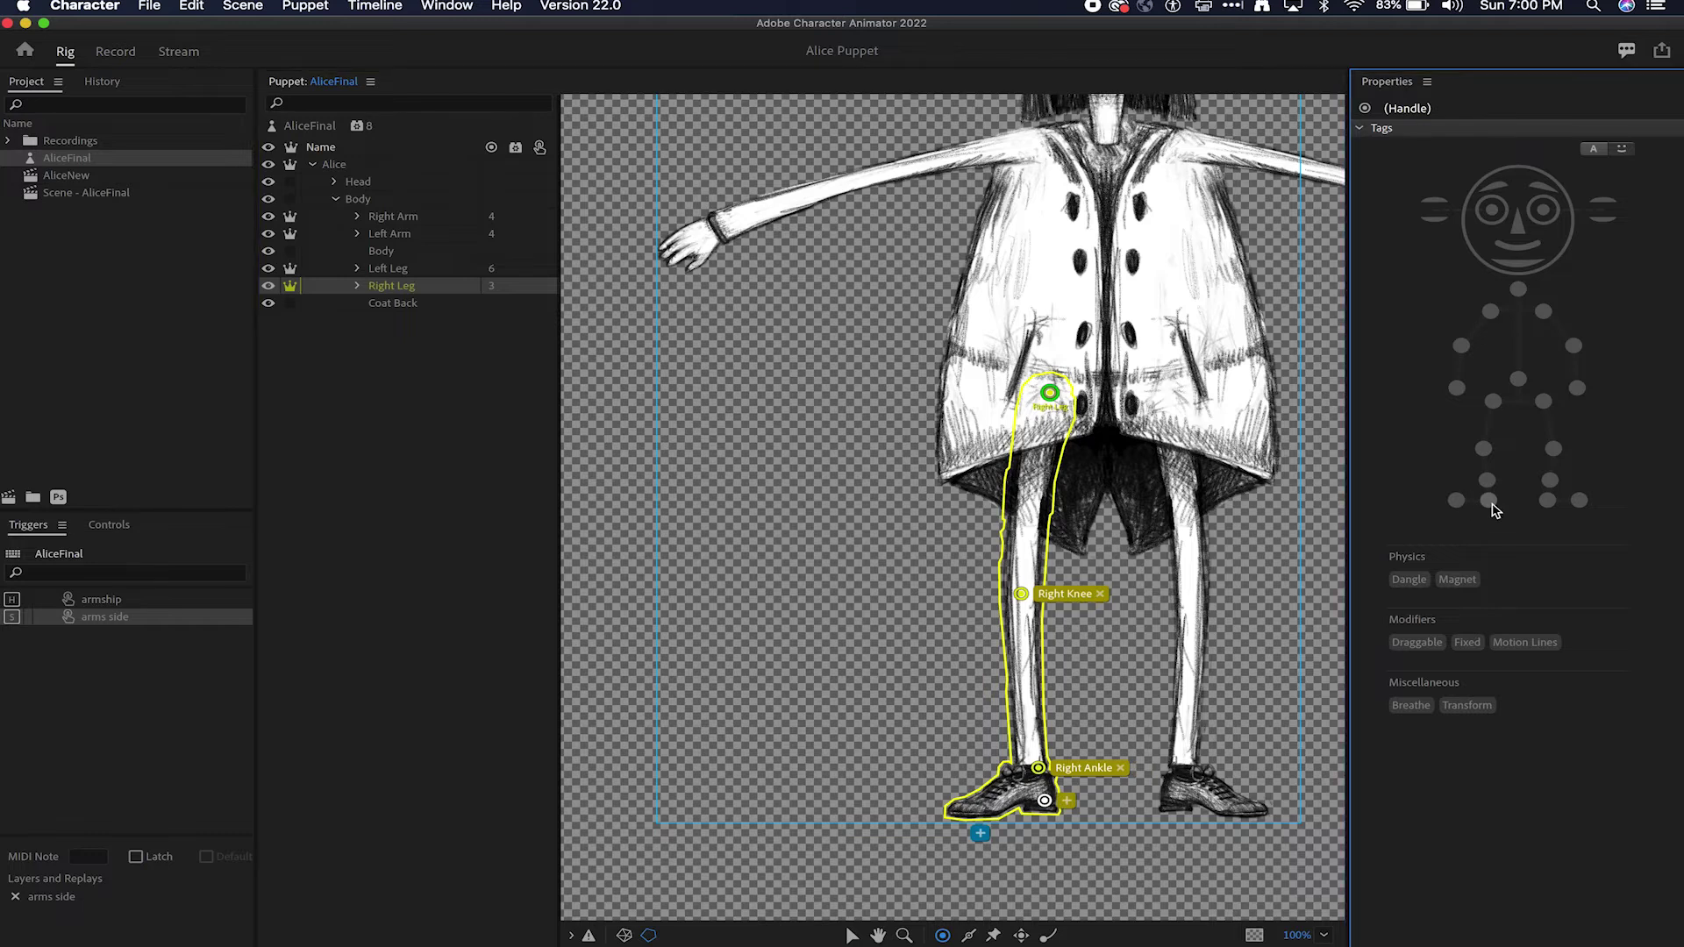
Step: Add handles at the heel and toe of the Right Leg's shoe and tag them Right Heel and Right Toe
{"action": "left_click", "coordinate": [1489, 501]}
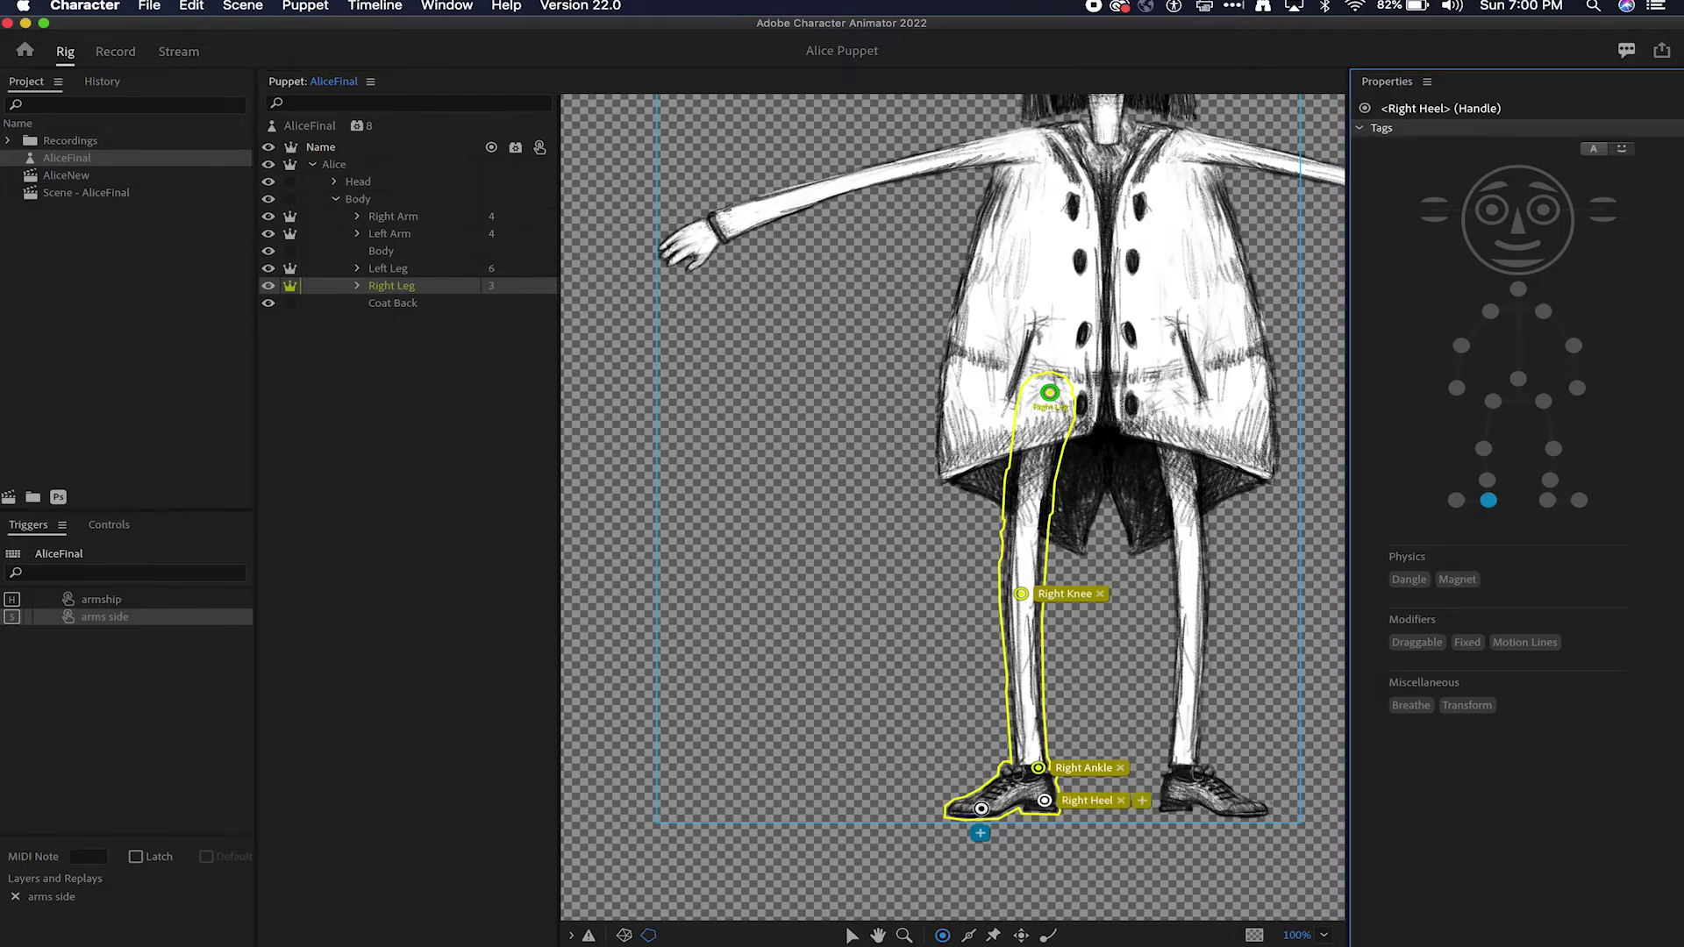
{"action": "left_click", "coordinate": [1455, 501]}
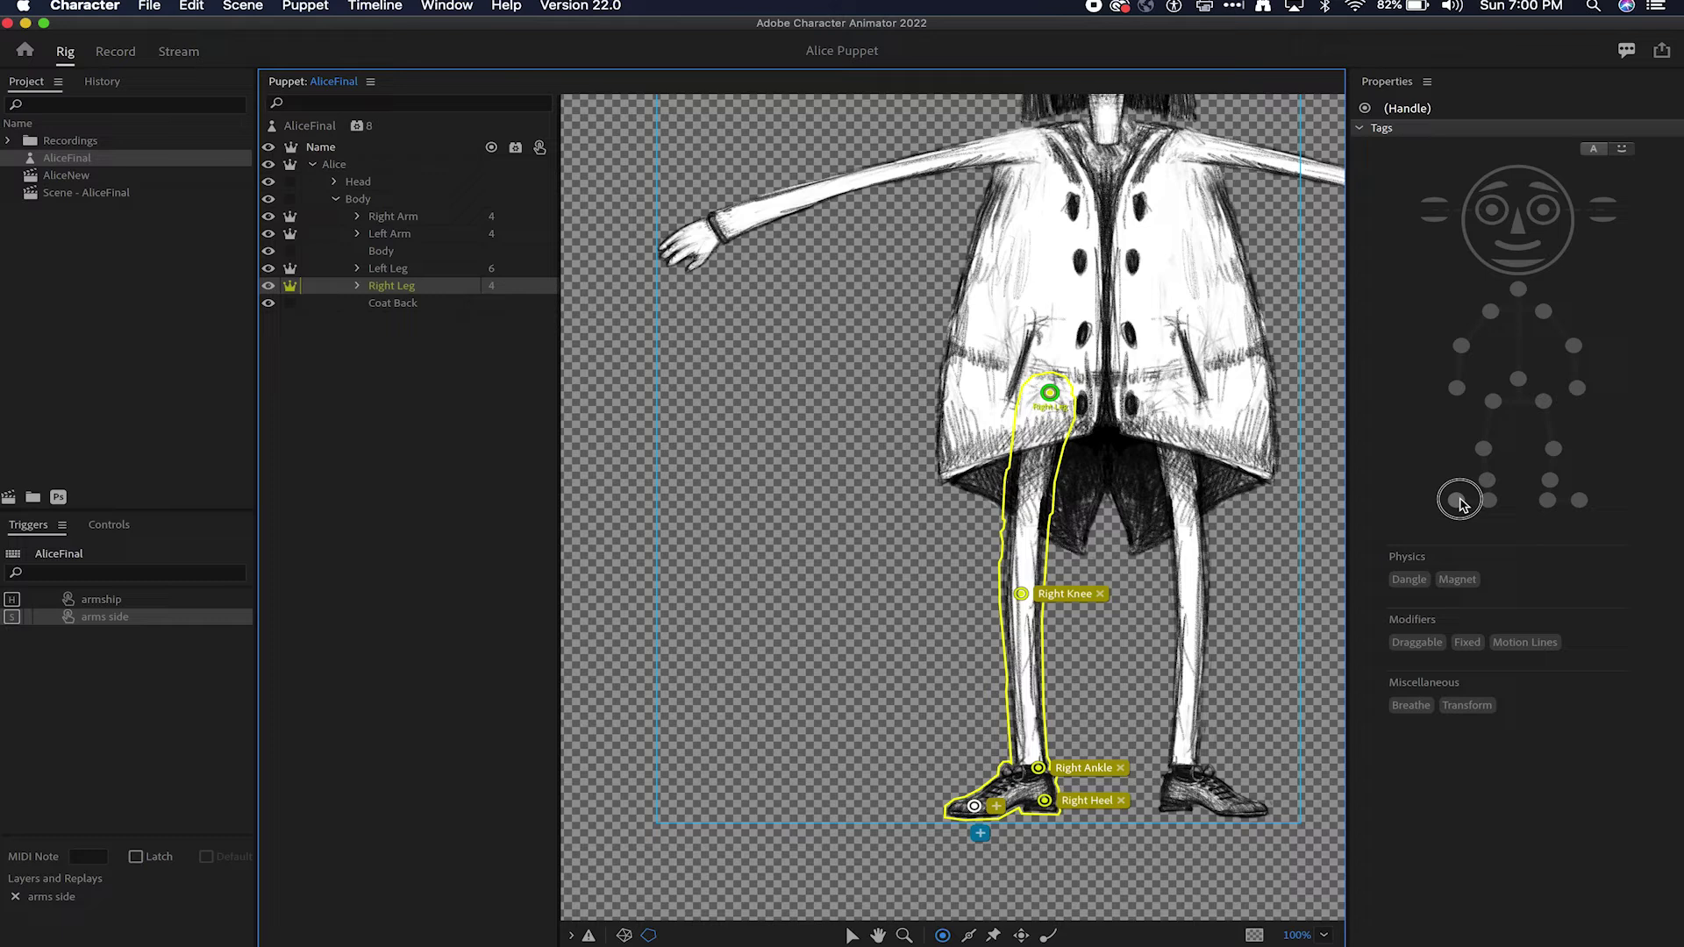
{"action": "left_click", "coordinate": [1457, 501]}
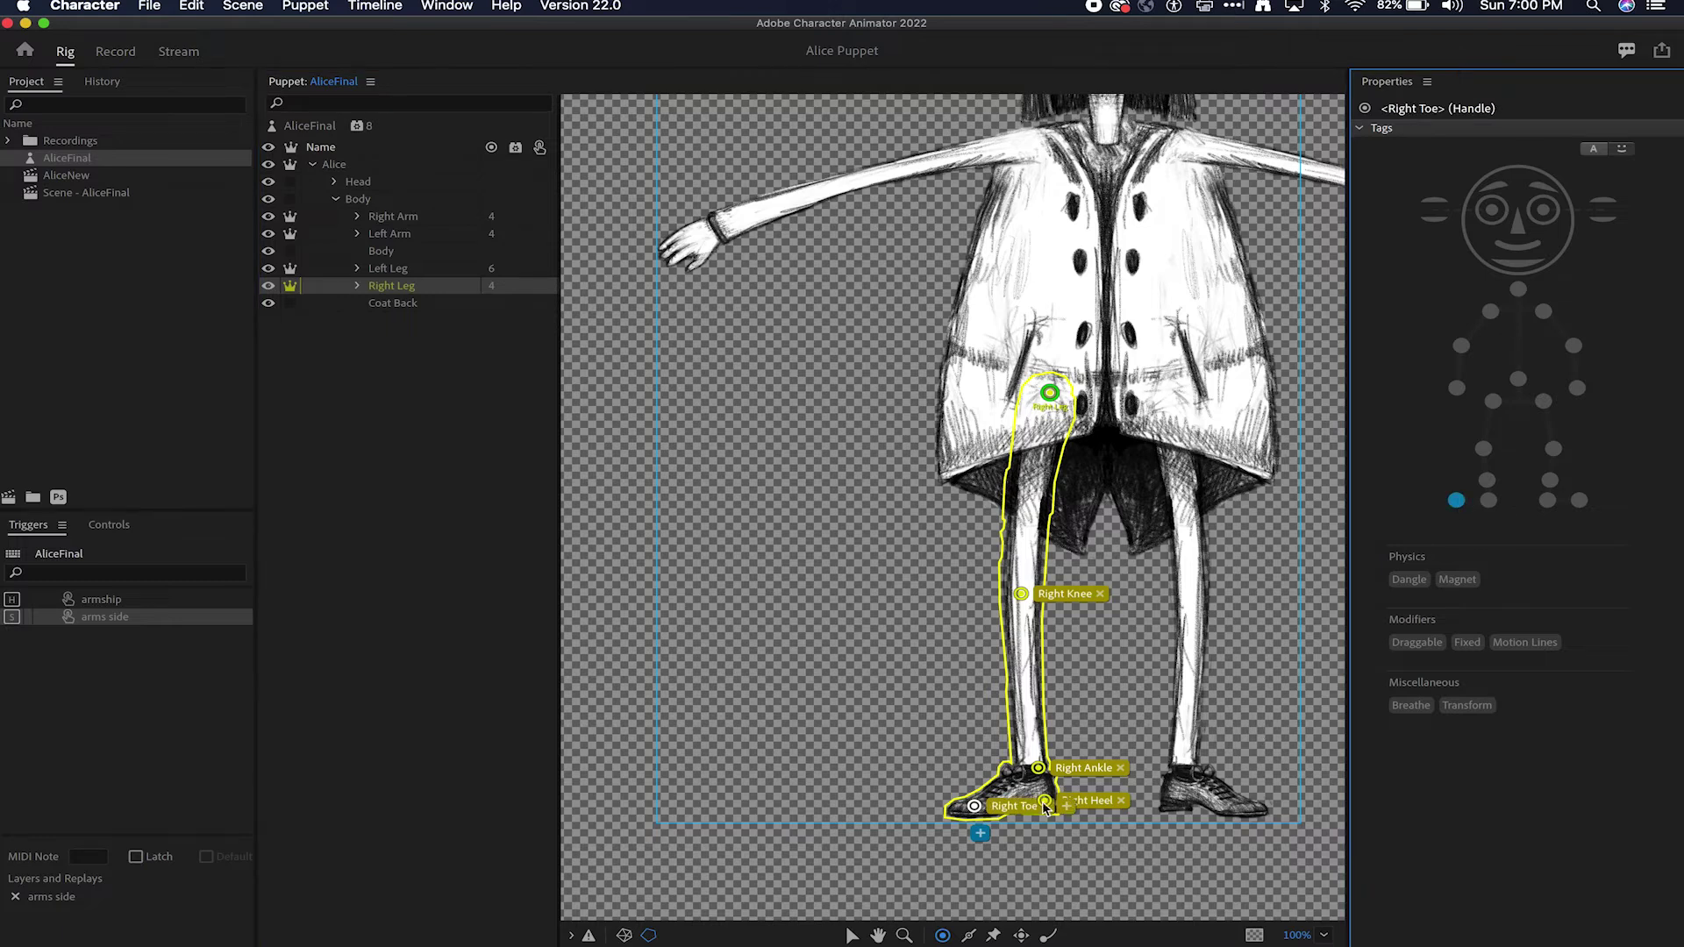
Step: Draw sticks along the Right Leg's shin and thigh, and tag the thigh stick's handle as Draggable
{"action": "left_click", "coordinate": [969, 934]}
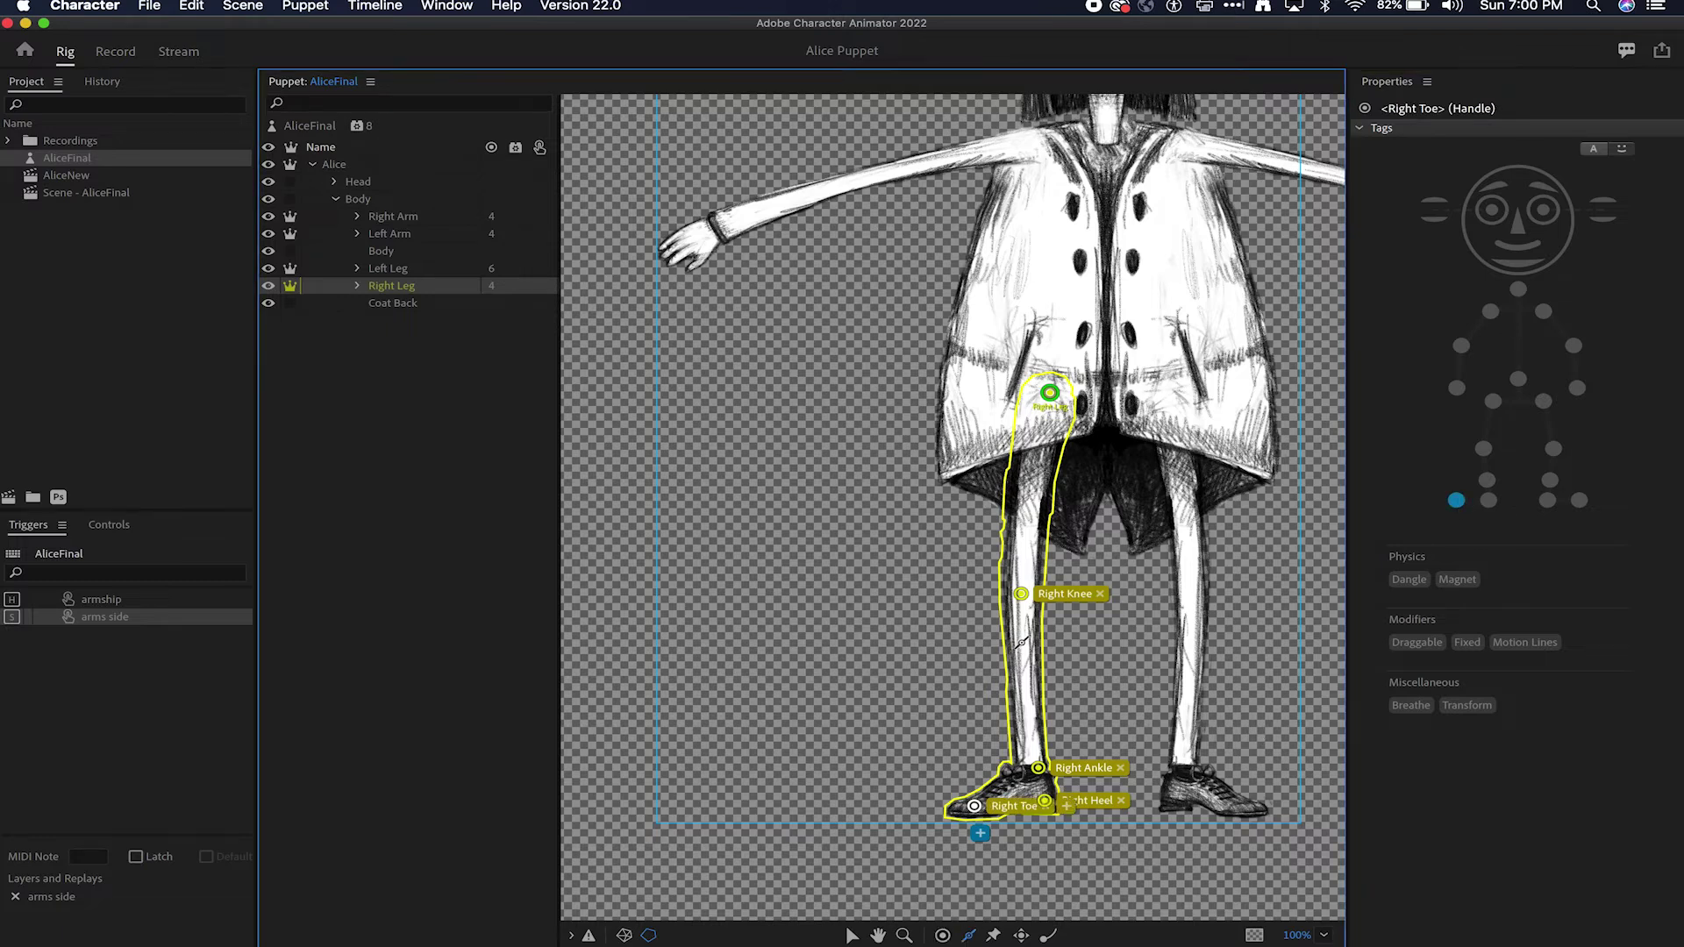
{"action": "left_click_drag", "start_coordinate": [1024, 620], "coordinate": [1031, 747]}
{"action": "left_click_drag", "start_coordinate": [1047, 413], "coordinate": [1021, 574]}
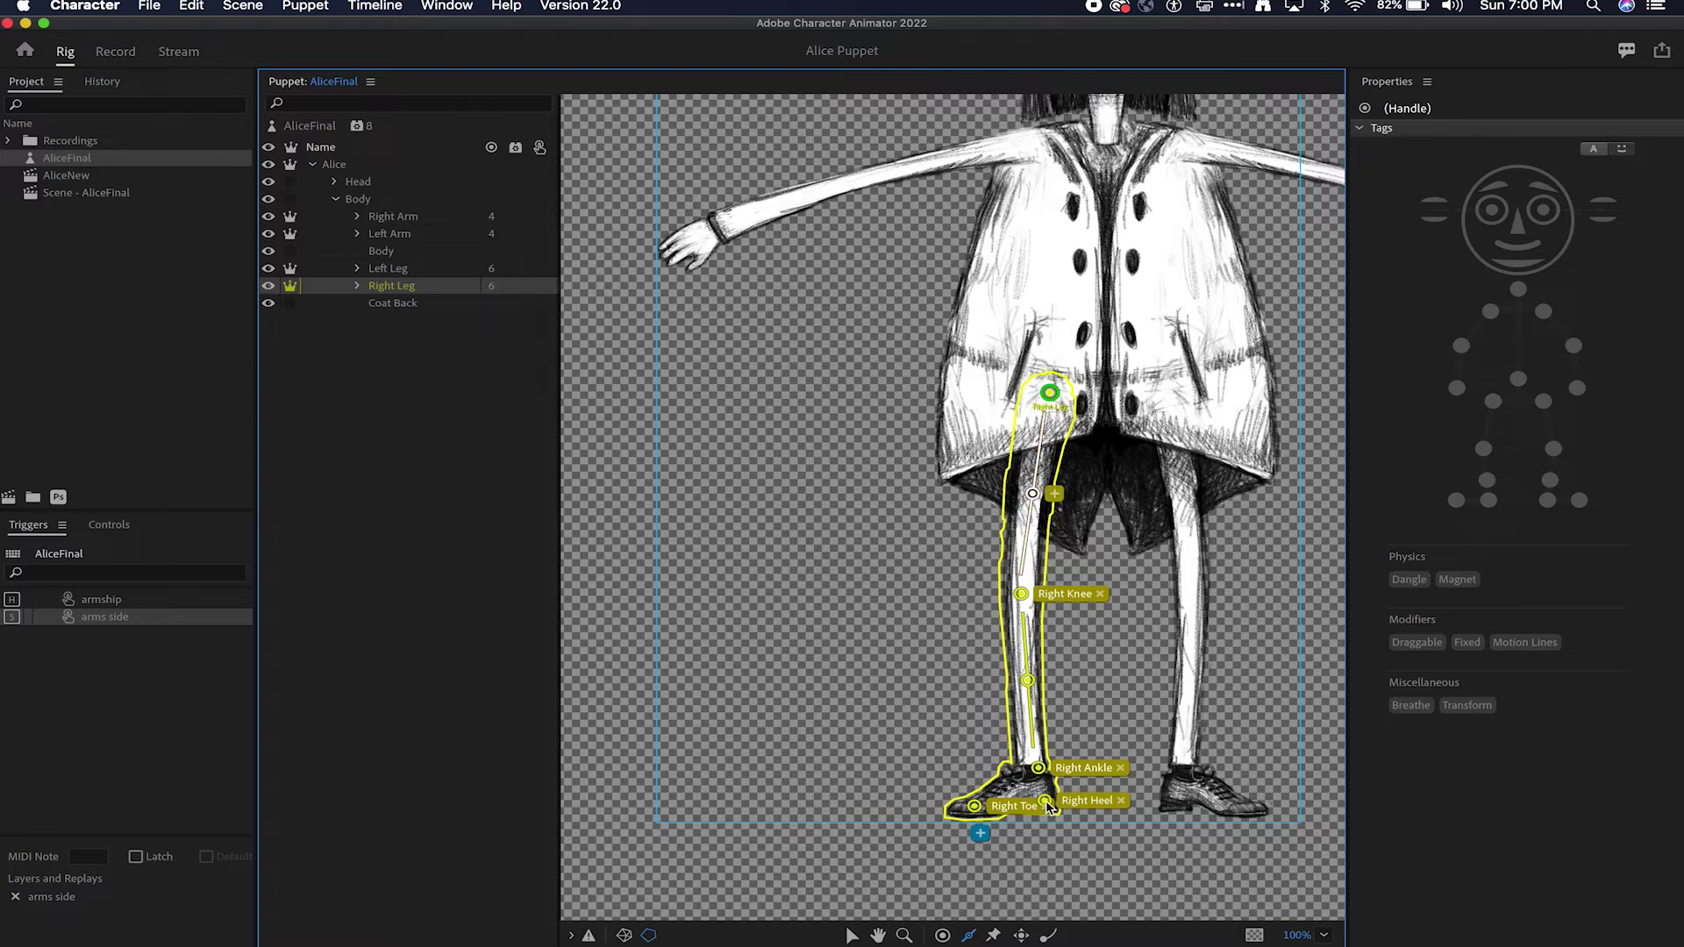
{"action": "left_click", "coordinate": [852, 935]}
{"action": "left_click", "coordinate": [1418, 645]}
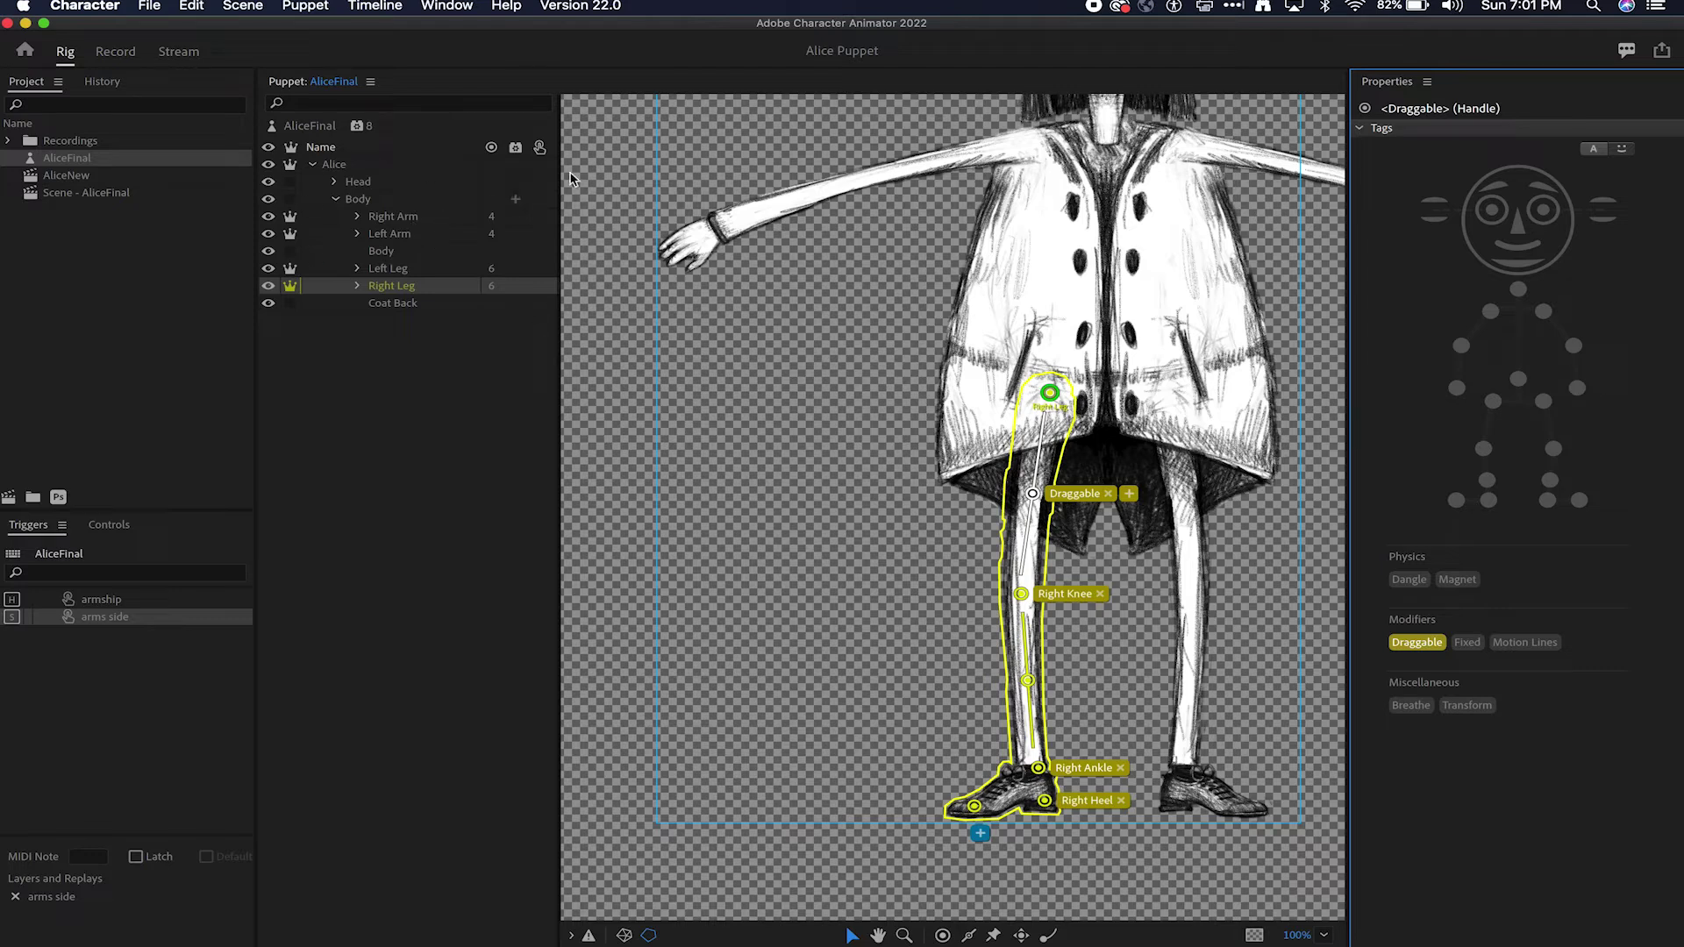
Step: Add the Limb IK behavior to the AliceFinal puppet and expand its Handles list to check the tagged joints
{"action": "left_click", "coordinate": [311, 126]}
{"action": "mouse_move", "coordinate": [357, 127]}
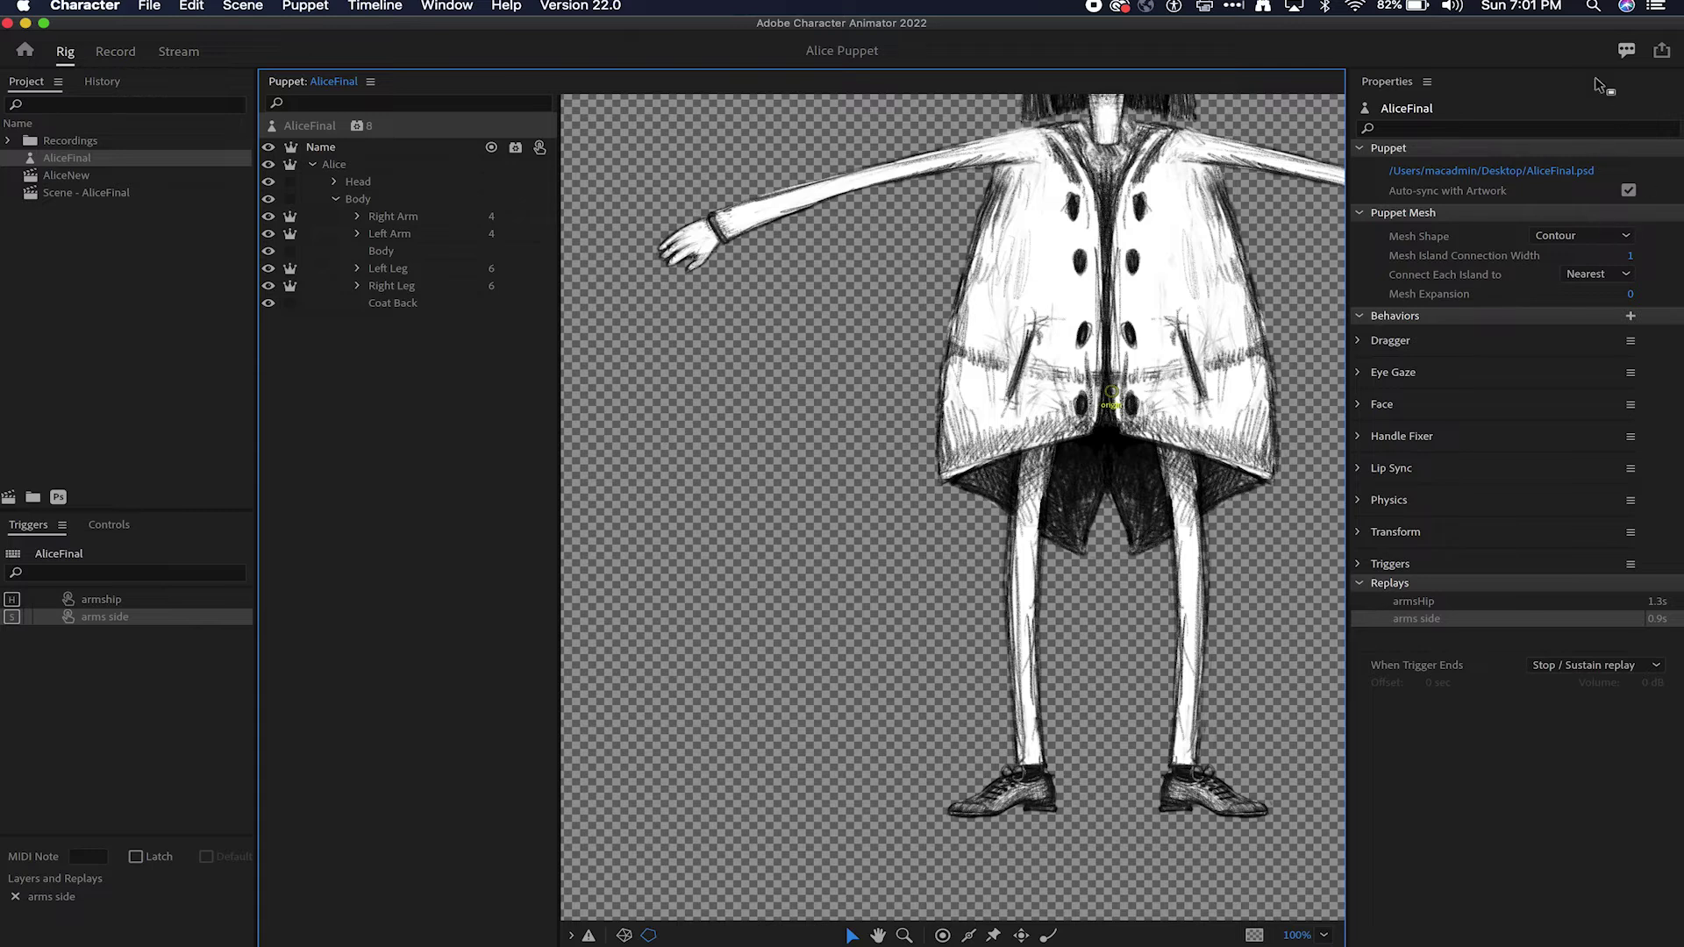
{"action": "left_click_drag", "start_coordinate": [1555, 26], "coordinate": [1539, 26]}
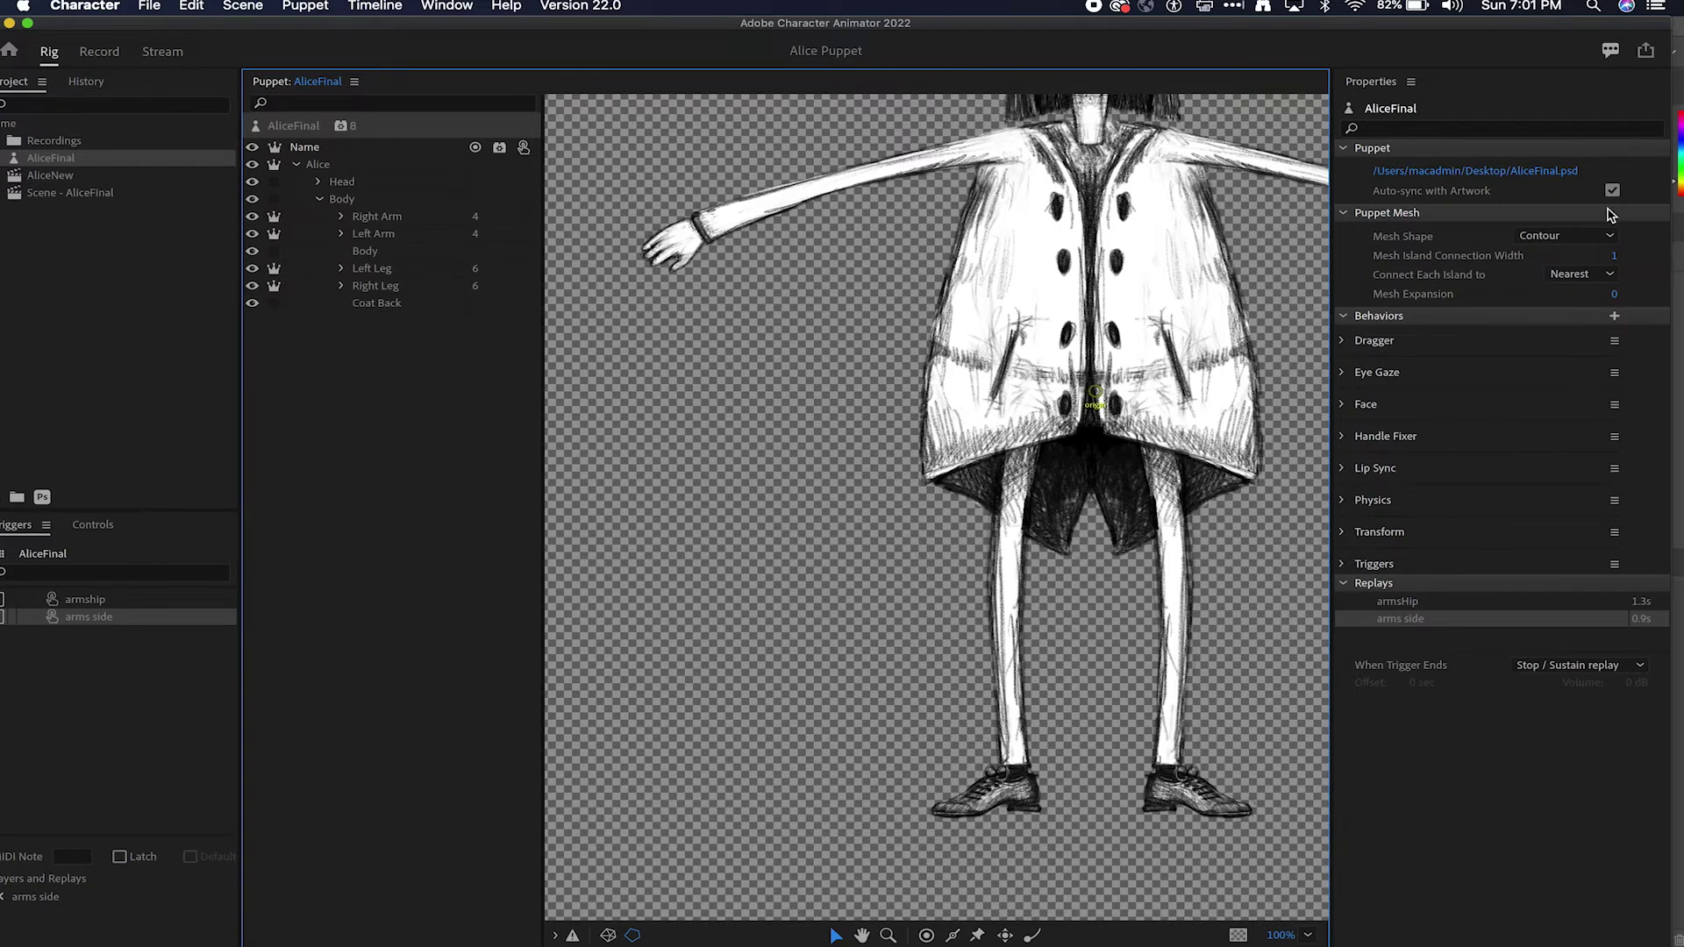
{"action": "left_click", "coordinate": [1613, 316]}
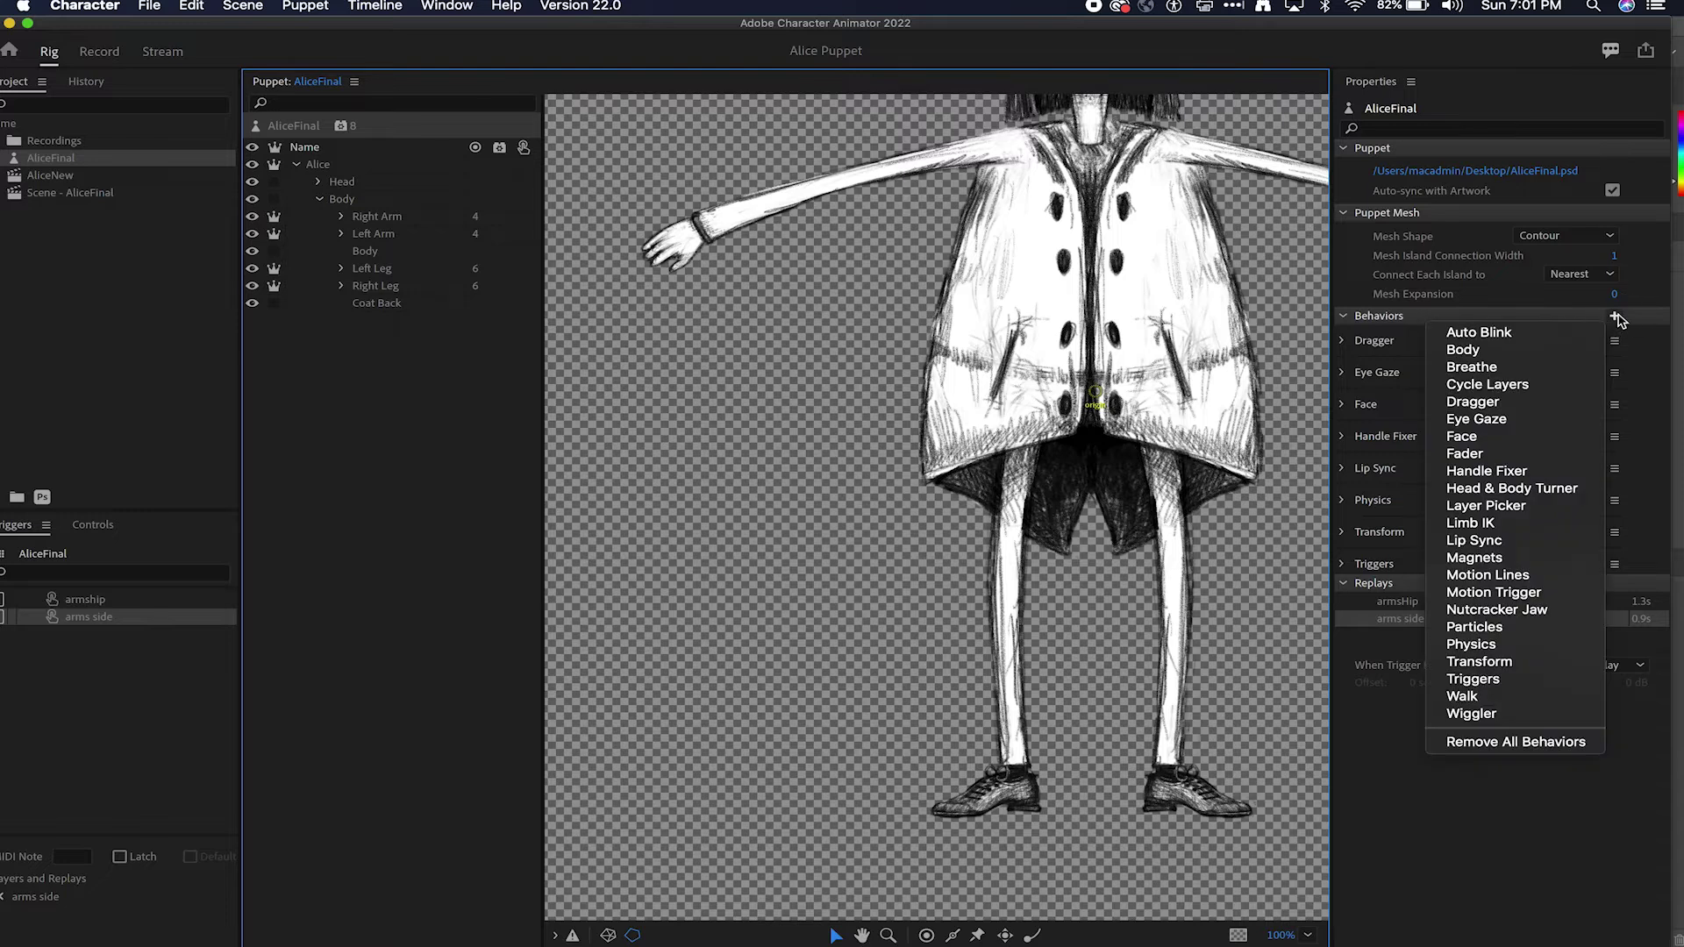
{"action": "left_click", "coordinate": [1523, 524]}
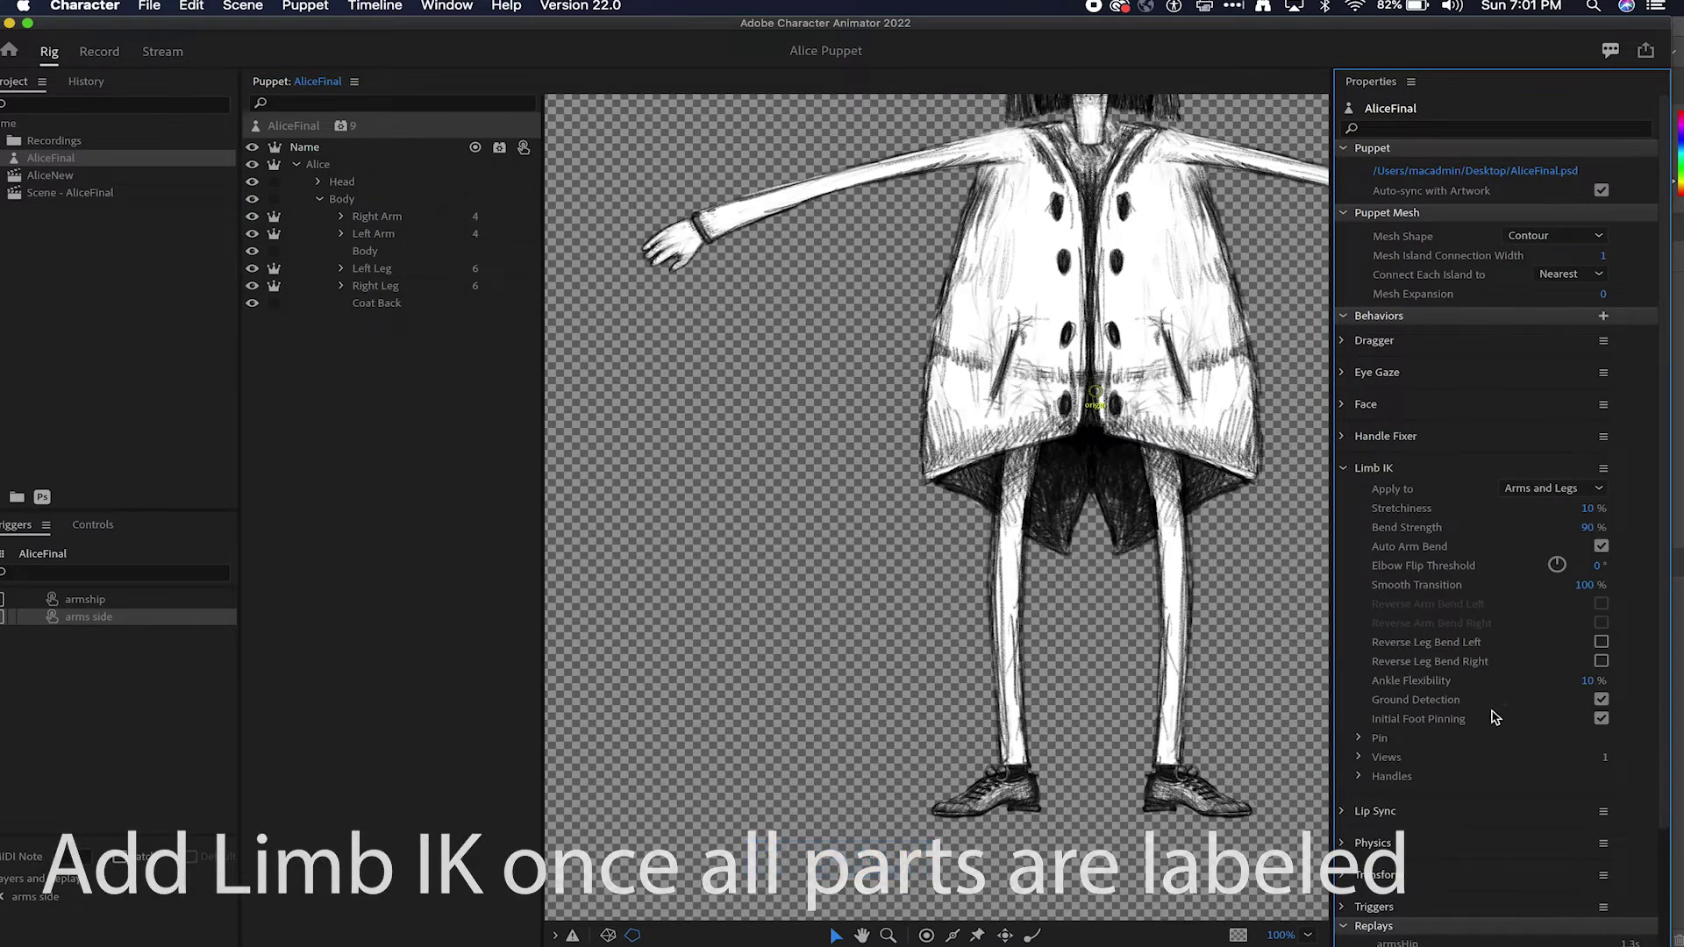
{"action": "left_click", "coordinate": [1578, 775]}
{"action": "scroll", "coordinate": [1583, 765], "scroll_direction": "down", "scroll_amount": 5}
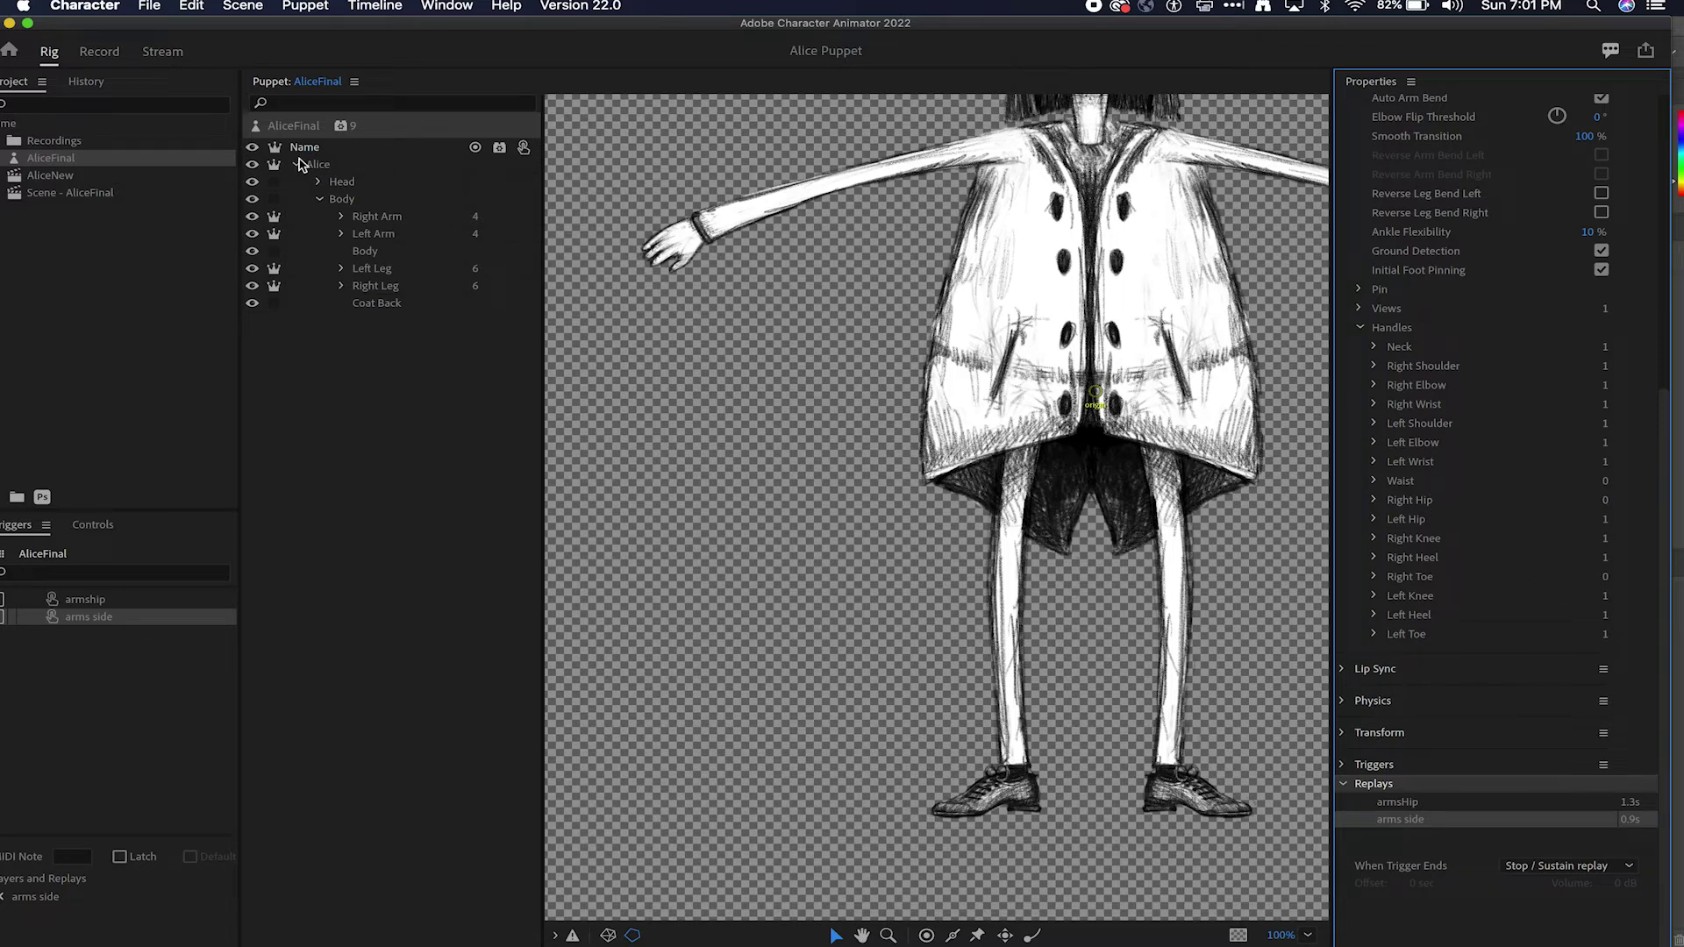
Step: Tag the Right Leg's toe handle as Right Toe and its origin handle as Right Hip
{"action": "left_click", "coordinate": [391, 292]}
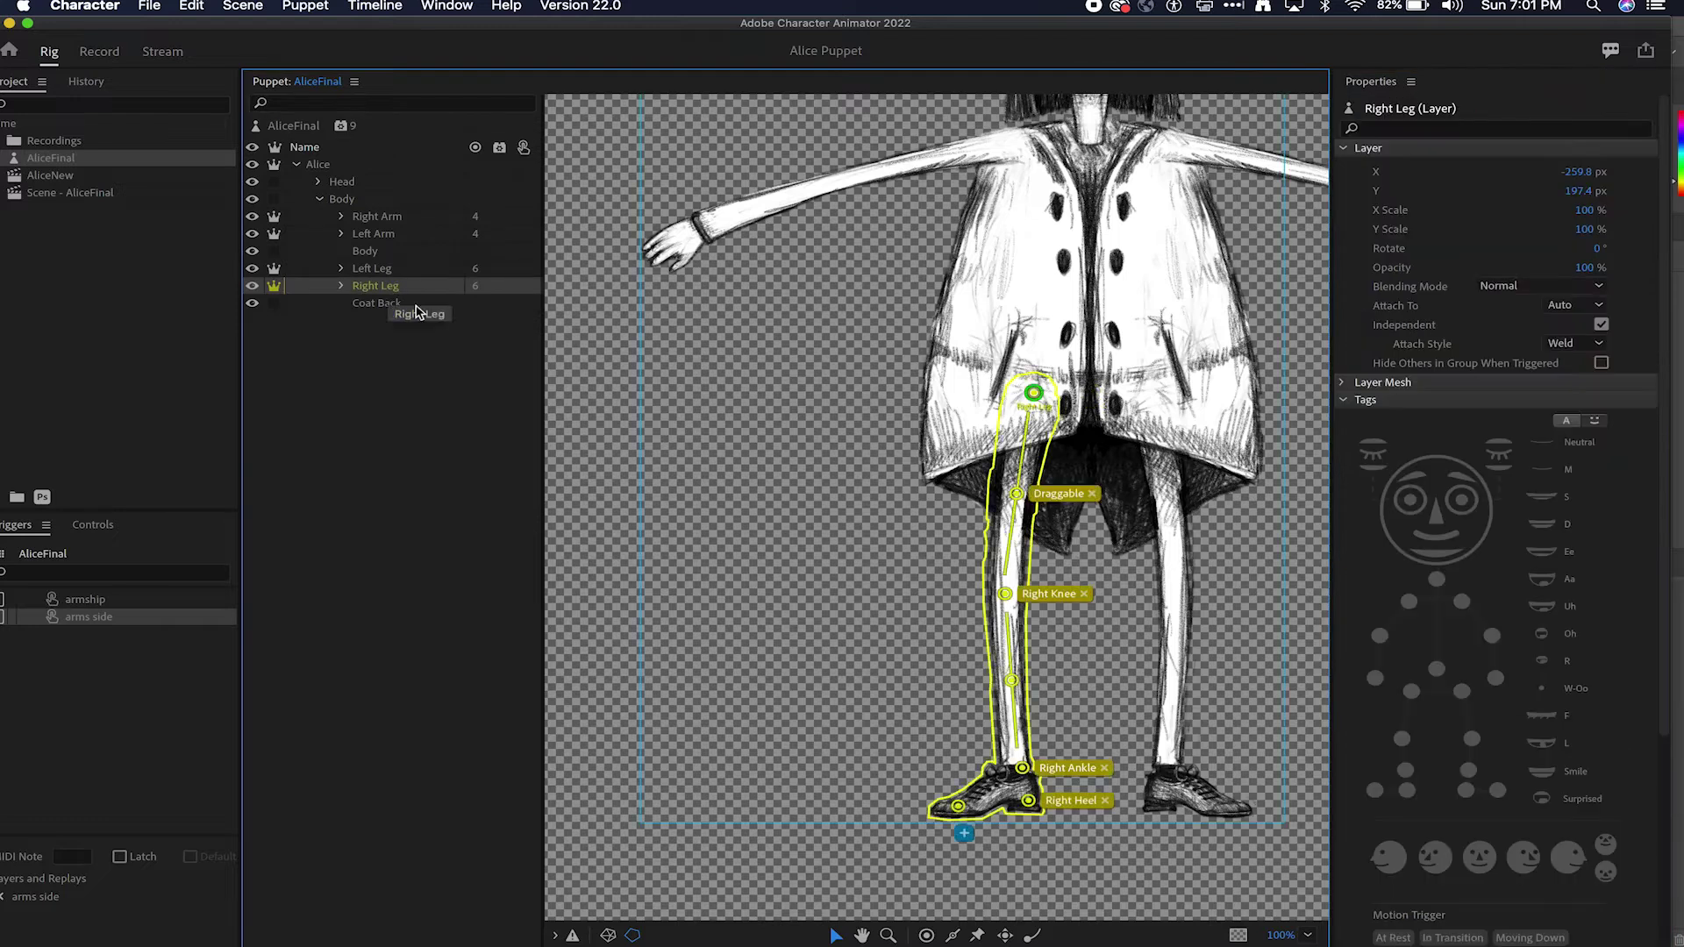
{"action": "left_click", "coordinate": [960, 806]}
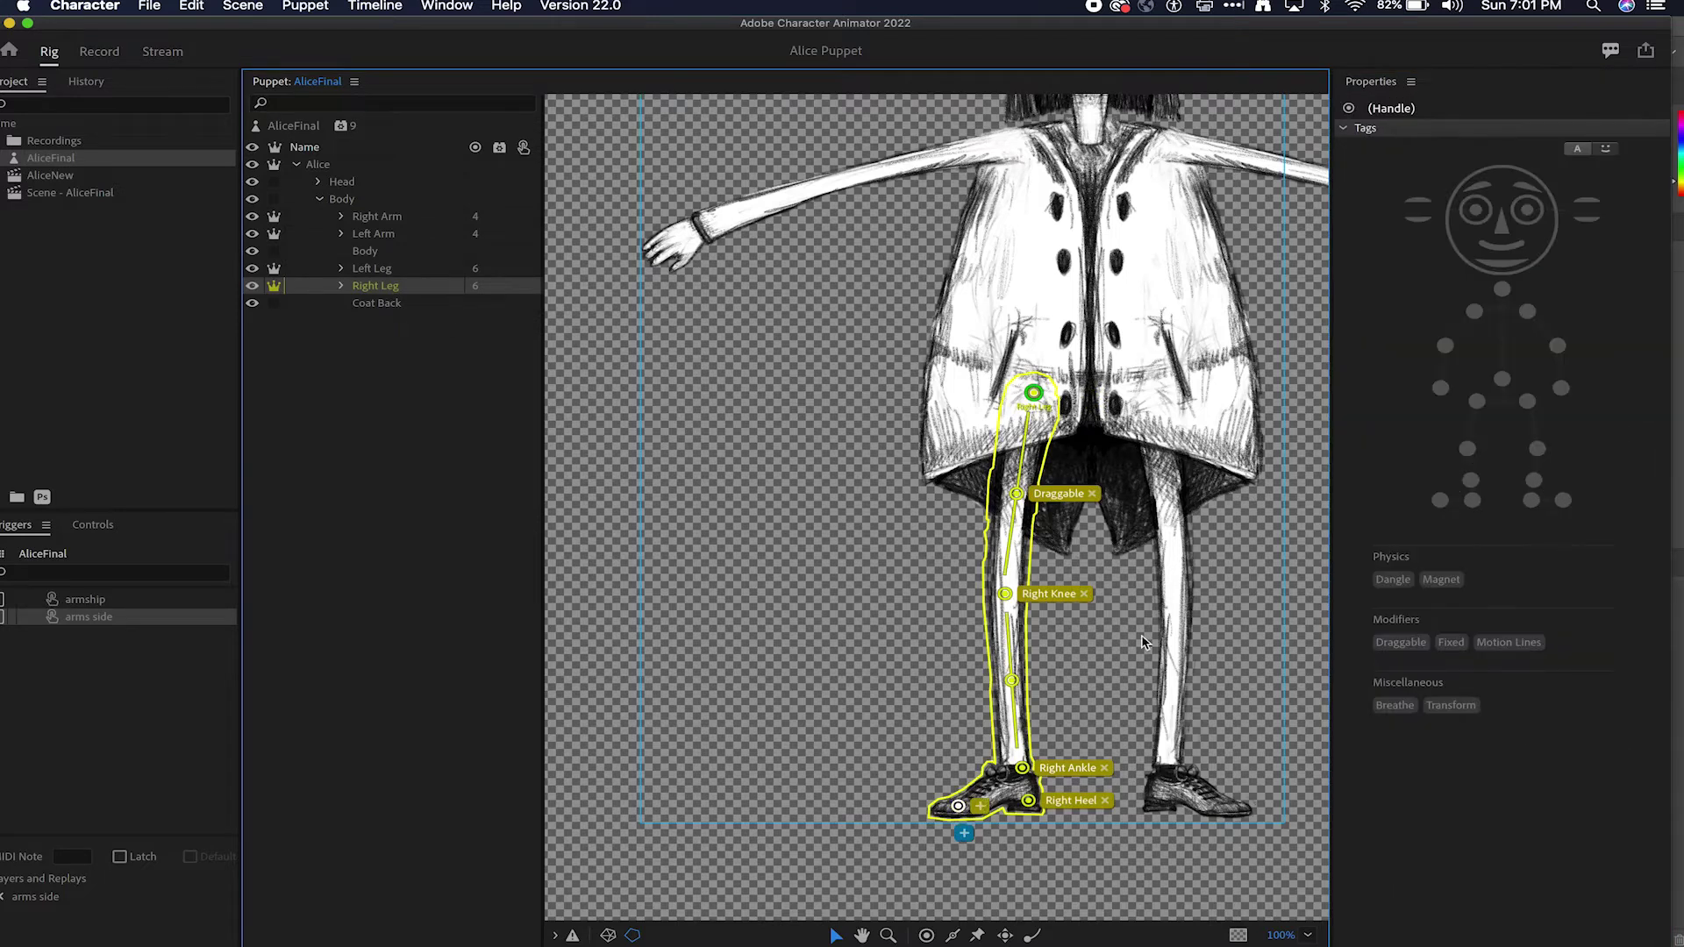
{"action": "left_click", "coordinate": [1443, 505]}
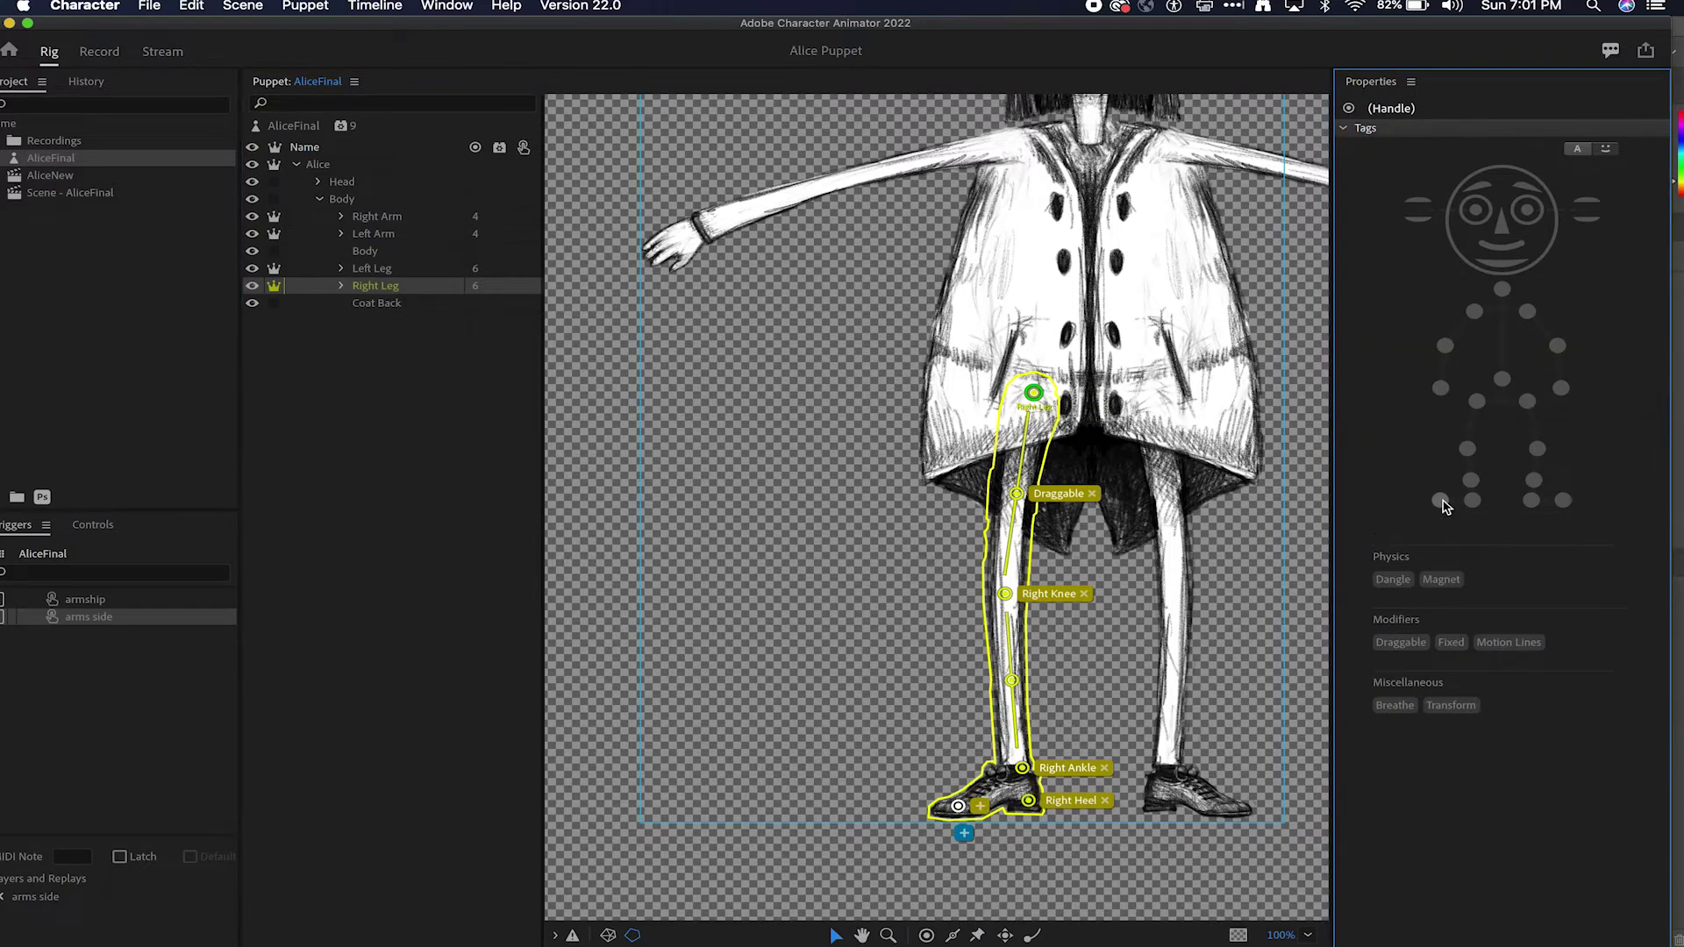
{"action": "left_click", "coordinate": [1443, 503]}
{"action": "left_click", "coordinate": [1033, 392]}
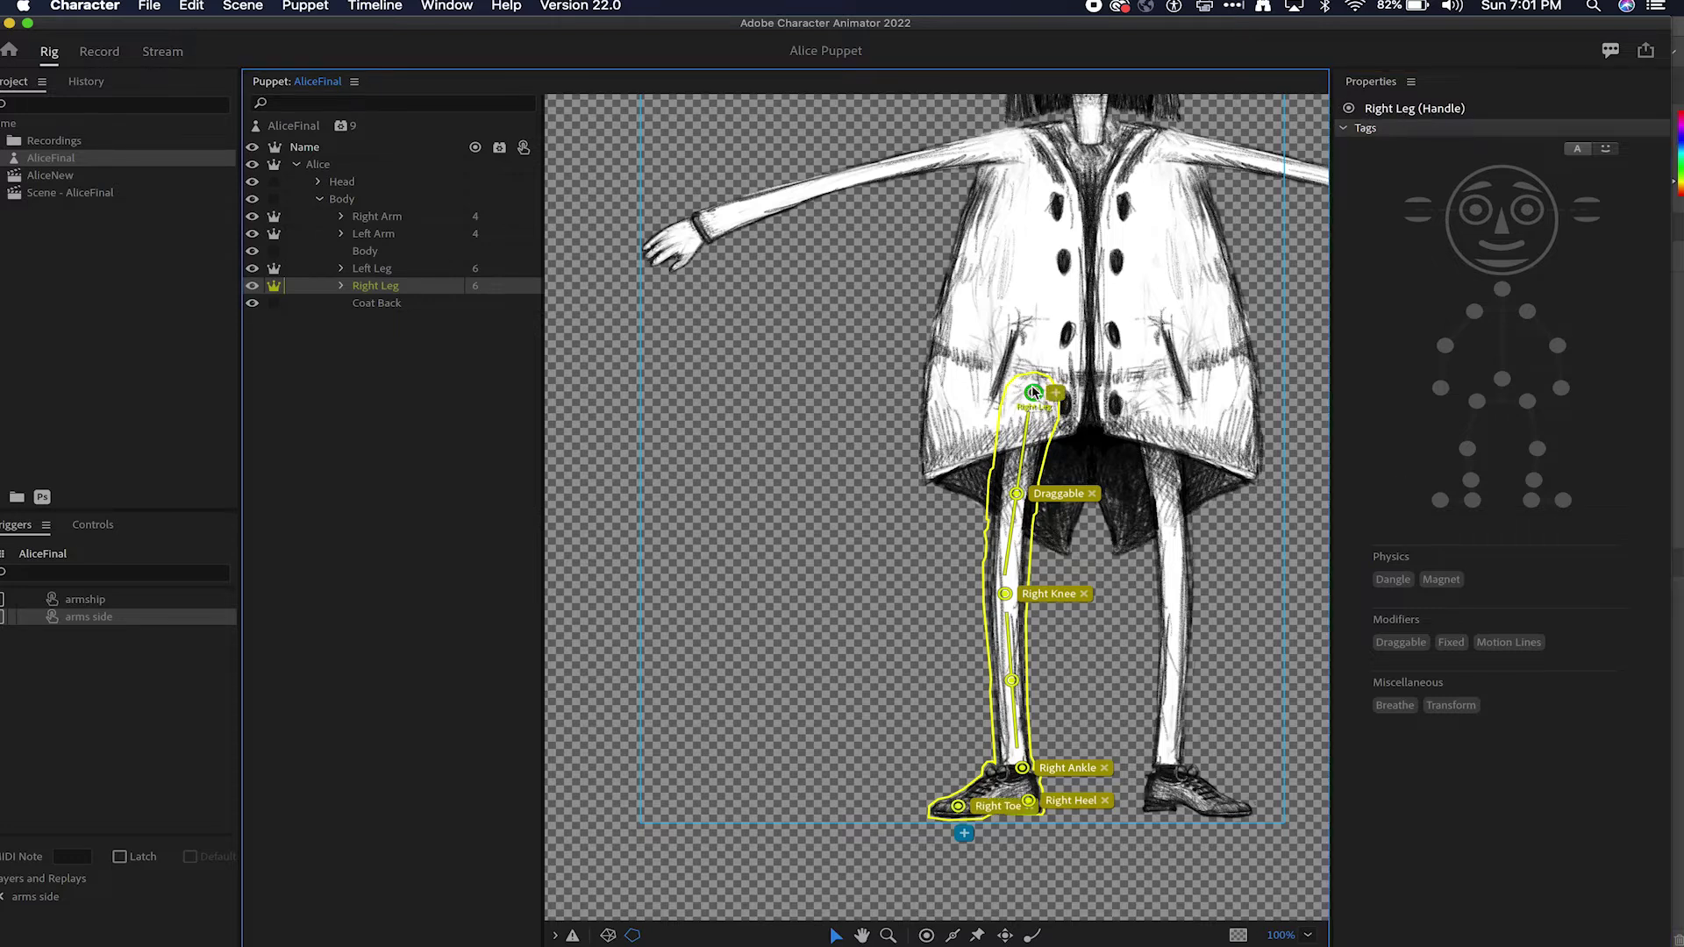
{"action": "left_click", "coordinate": [1483, 402]}
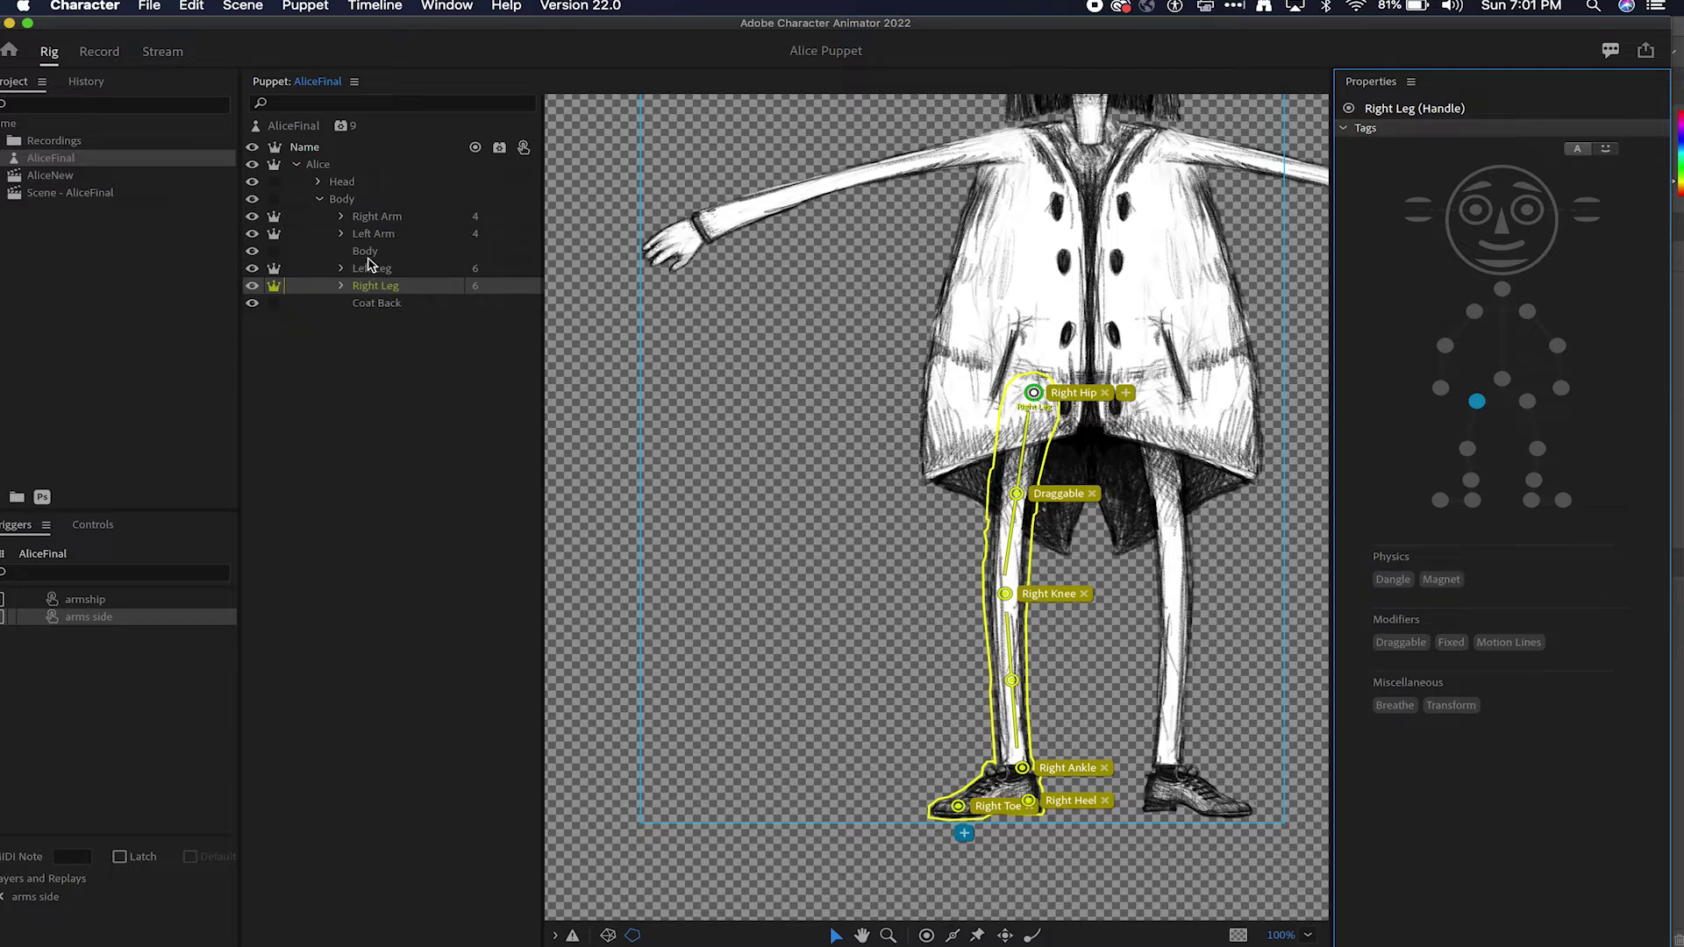
Step: Add a handle at the middle of the Body group's coat, tag it Waist, and check the Limb IK Handles list
{"action": "left_click", "coordinate": [378, 253]}
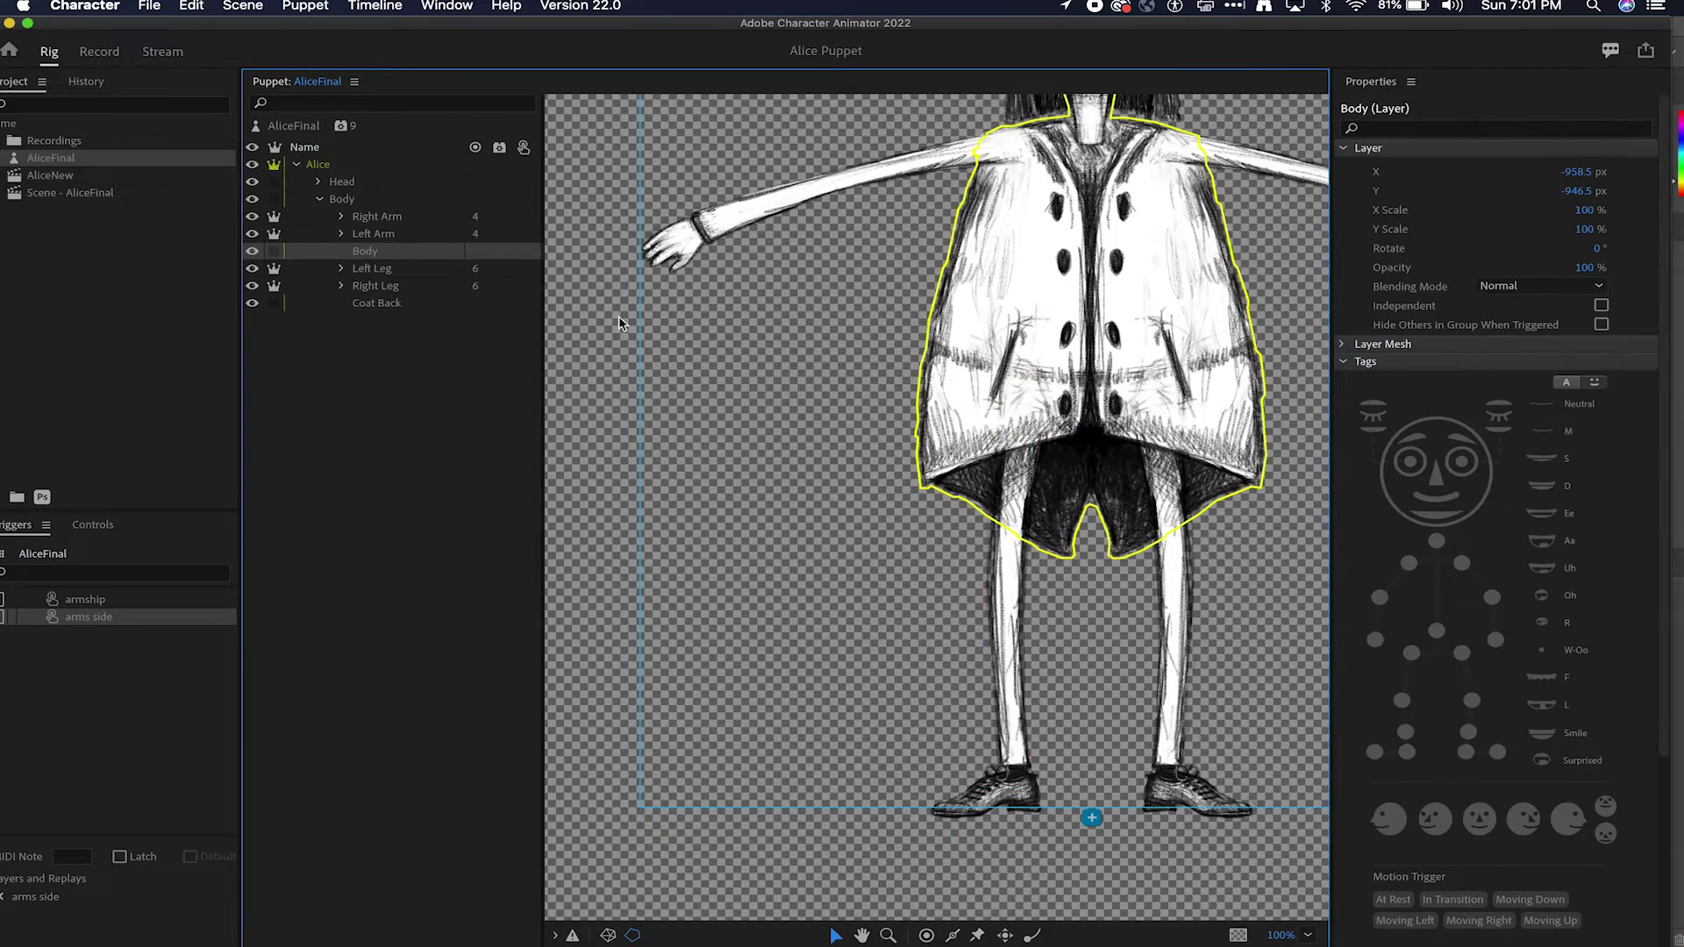
{"action": "left_click", "coordinate": [417, 199]}
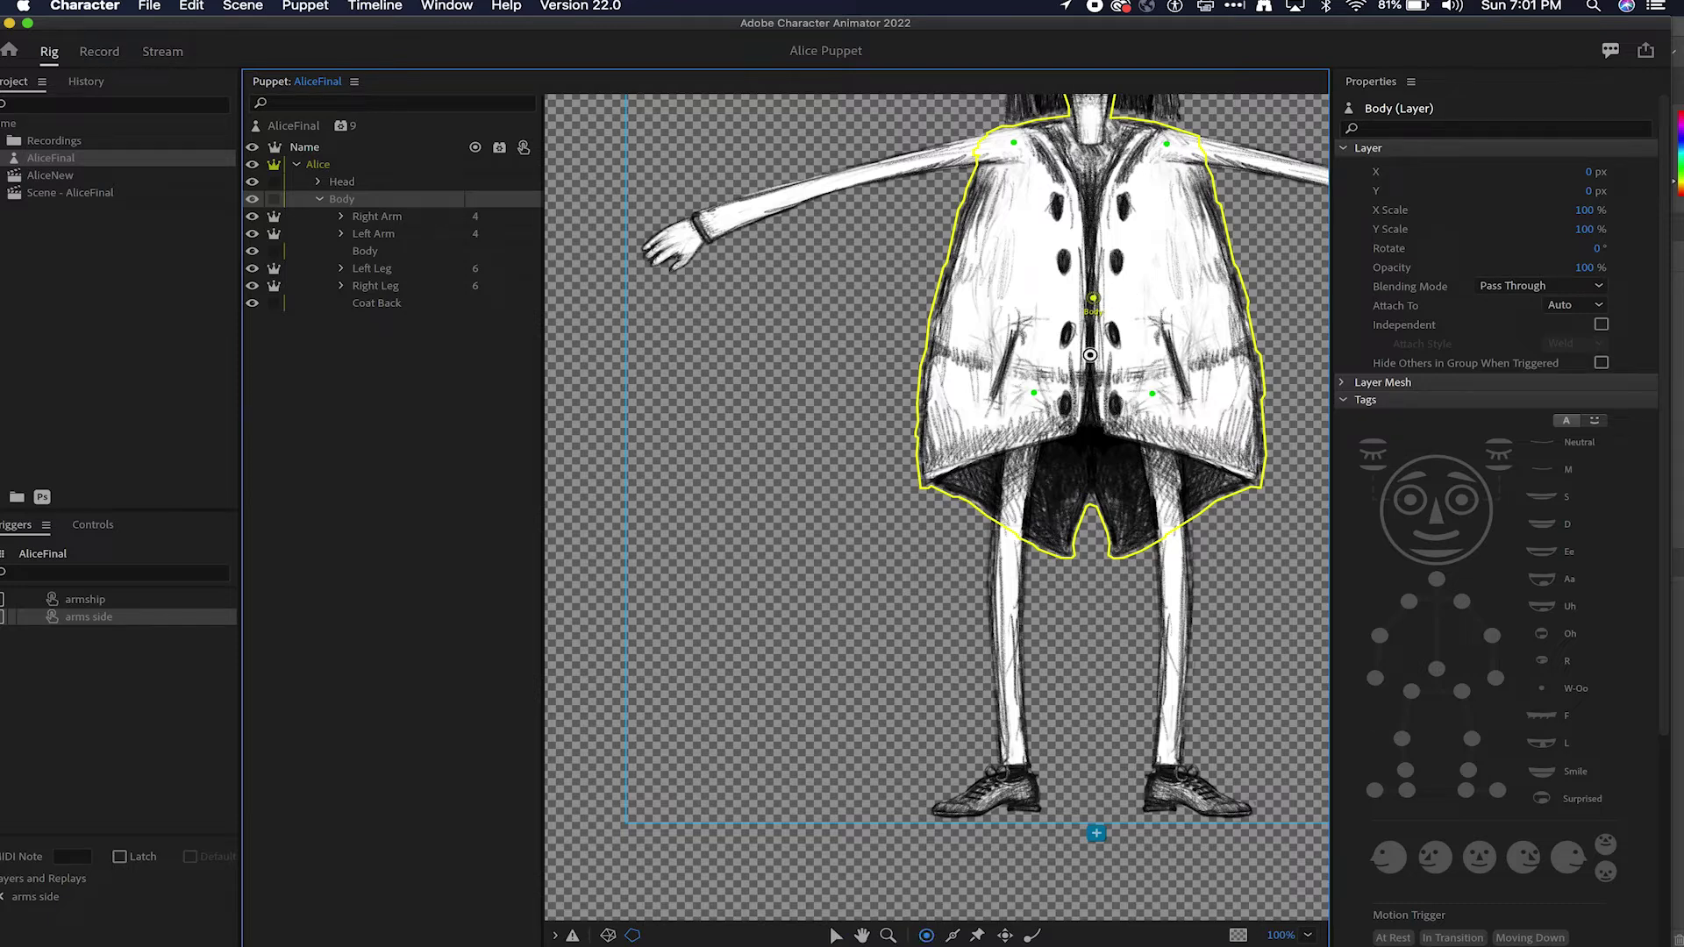
{"action": "left_click", "coordinate": [1096, 362]}
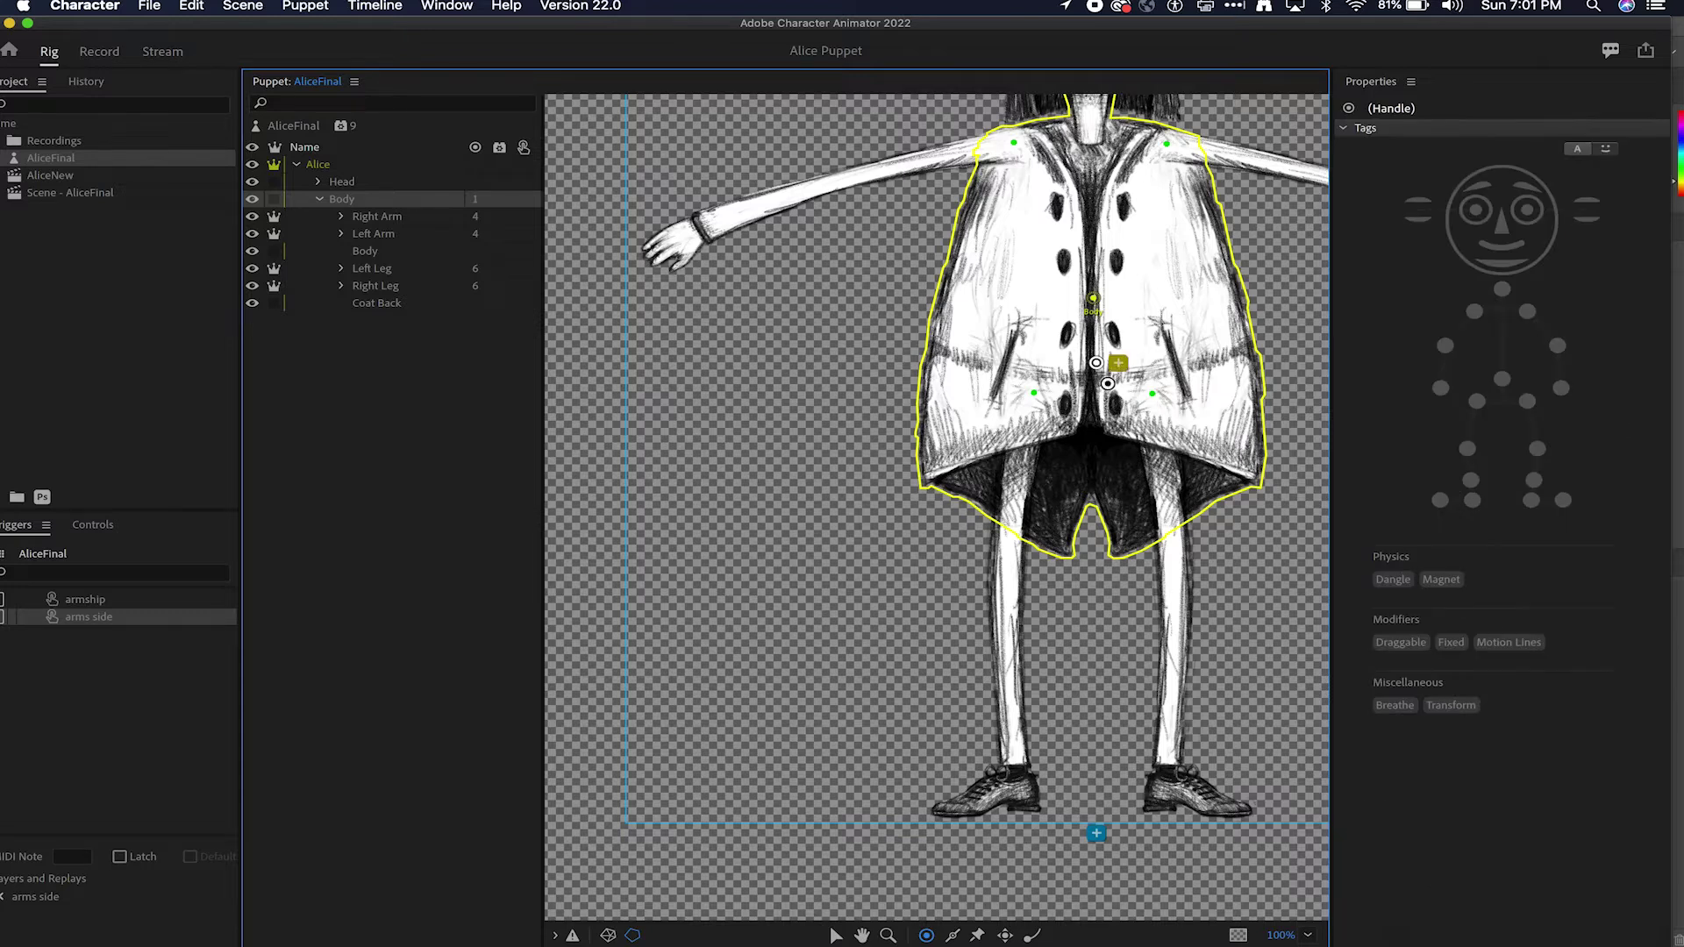
{"action": "left_click", "coordinate": [1503, 379]}
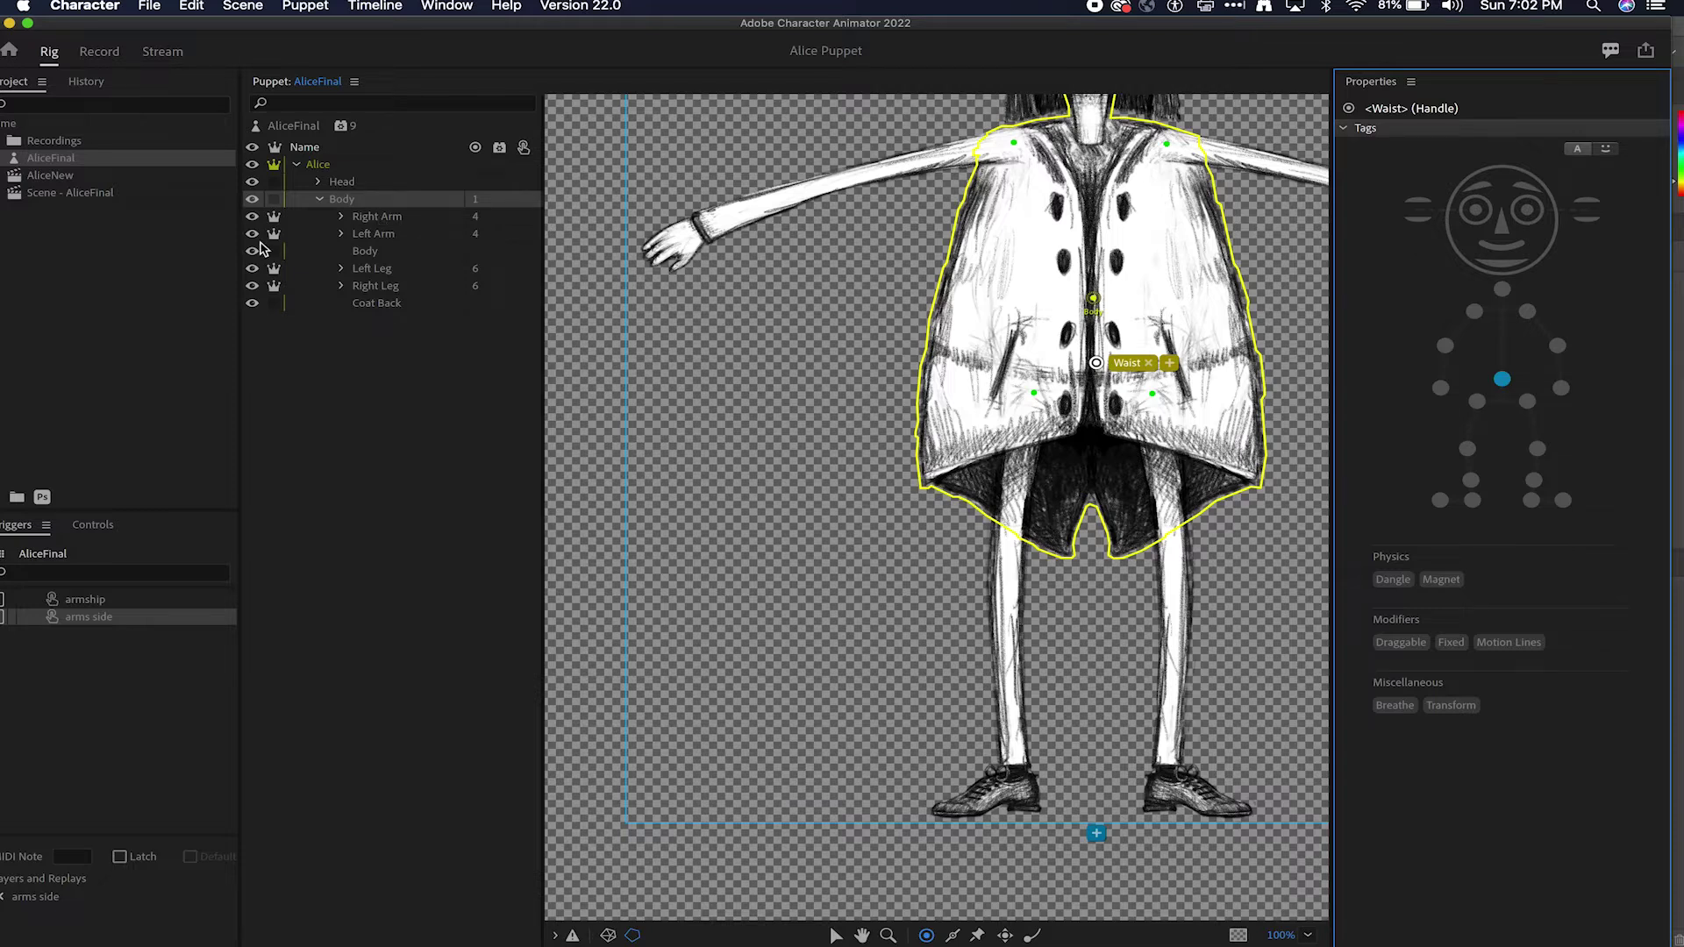
{"action": "left_click", "coordinate": [779, 179]}
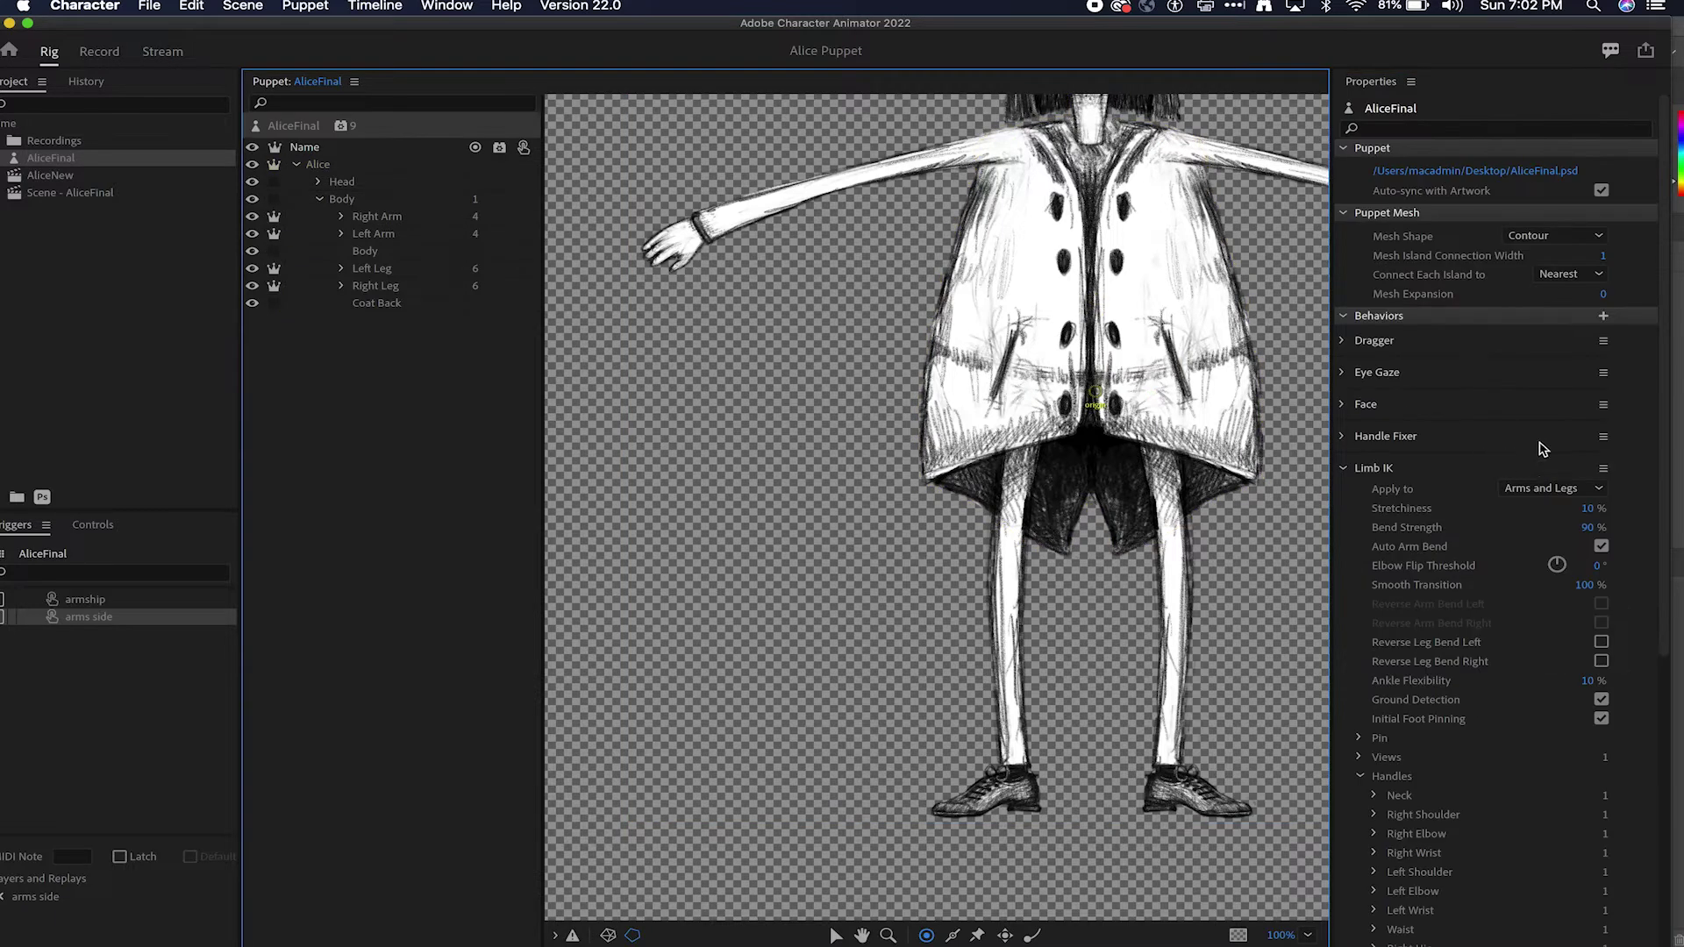
{"action": "scroll", "coordinate": [1514, 742], "scroll_direction": "down", "scroll_amount": 10}
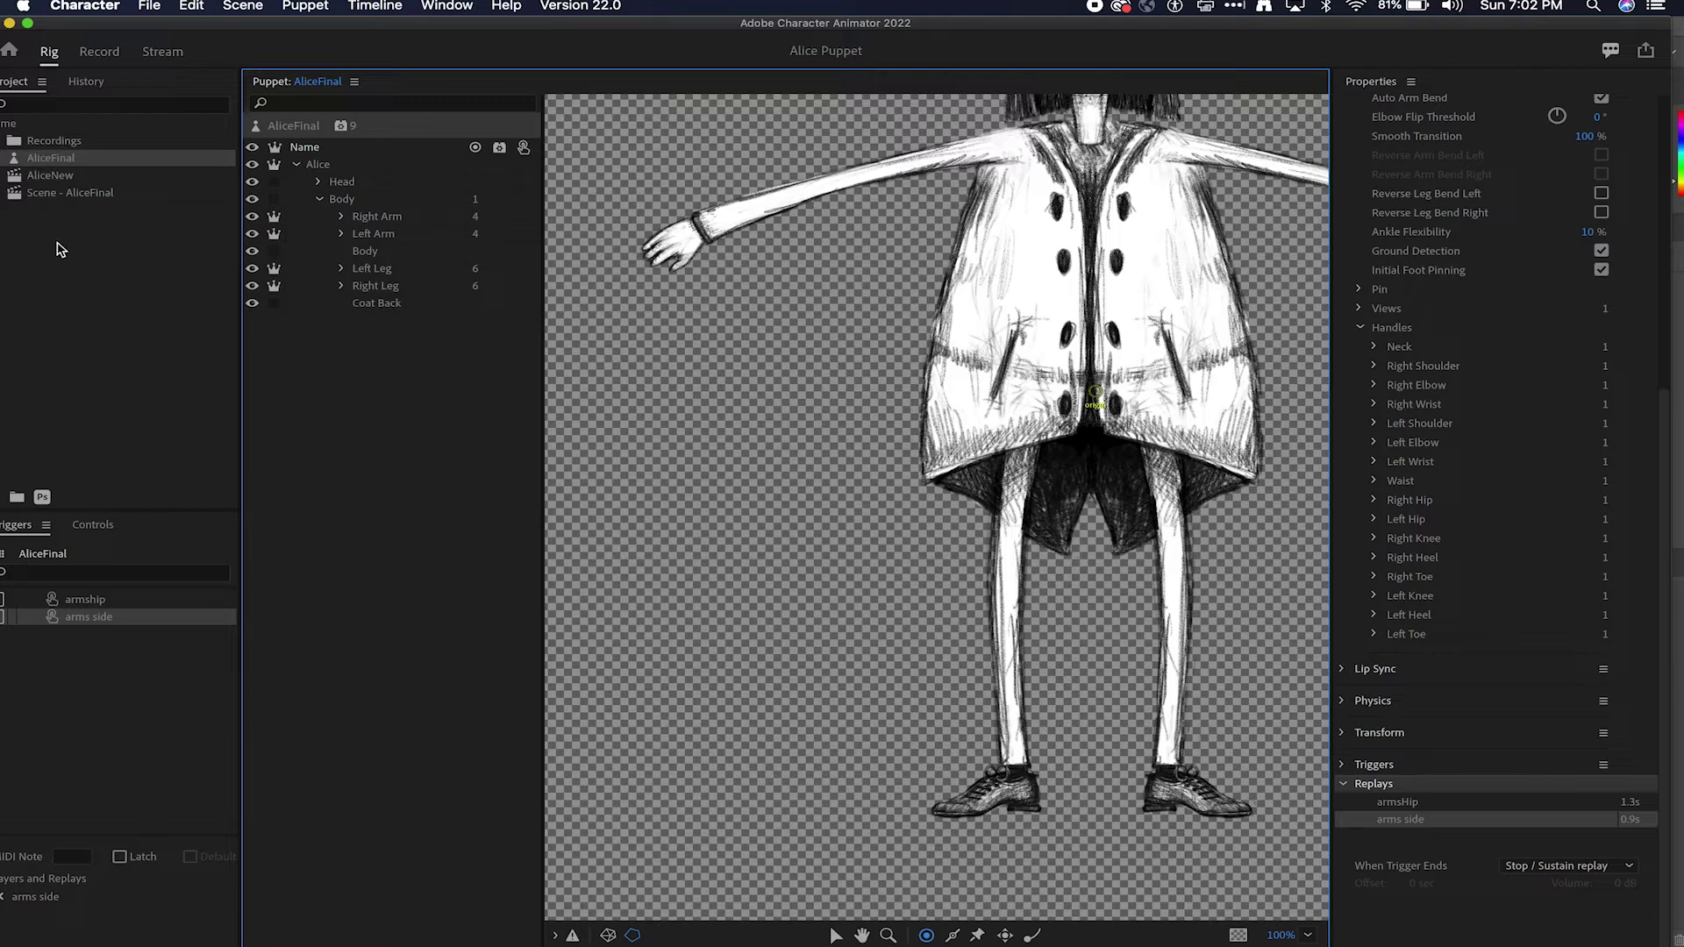
Step: Create a new scene from the AliceFinal puppet, open it and rename it New Alice
{"action": "left_click_drag", "start_coordinate": [119, 28], "coordinate": [155, 28]}
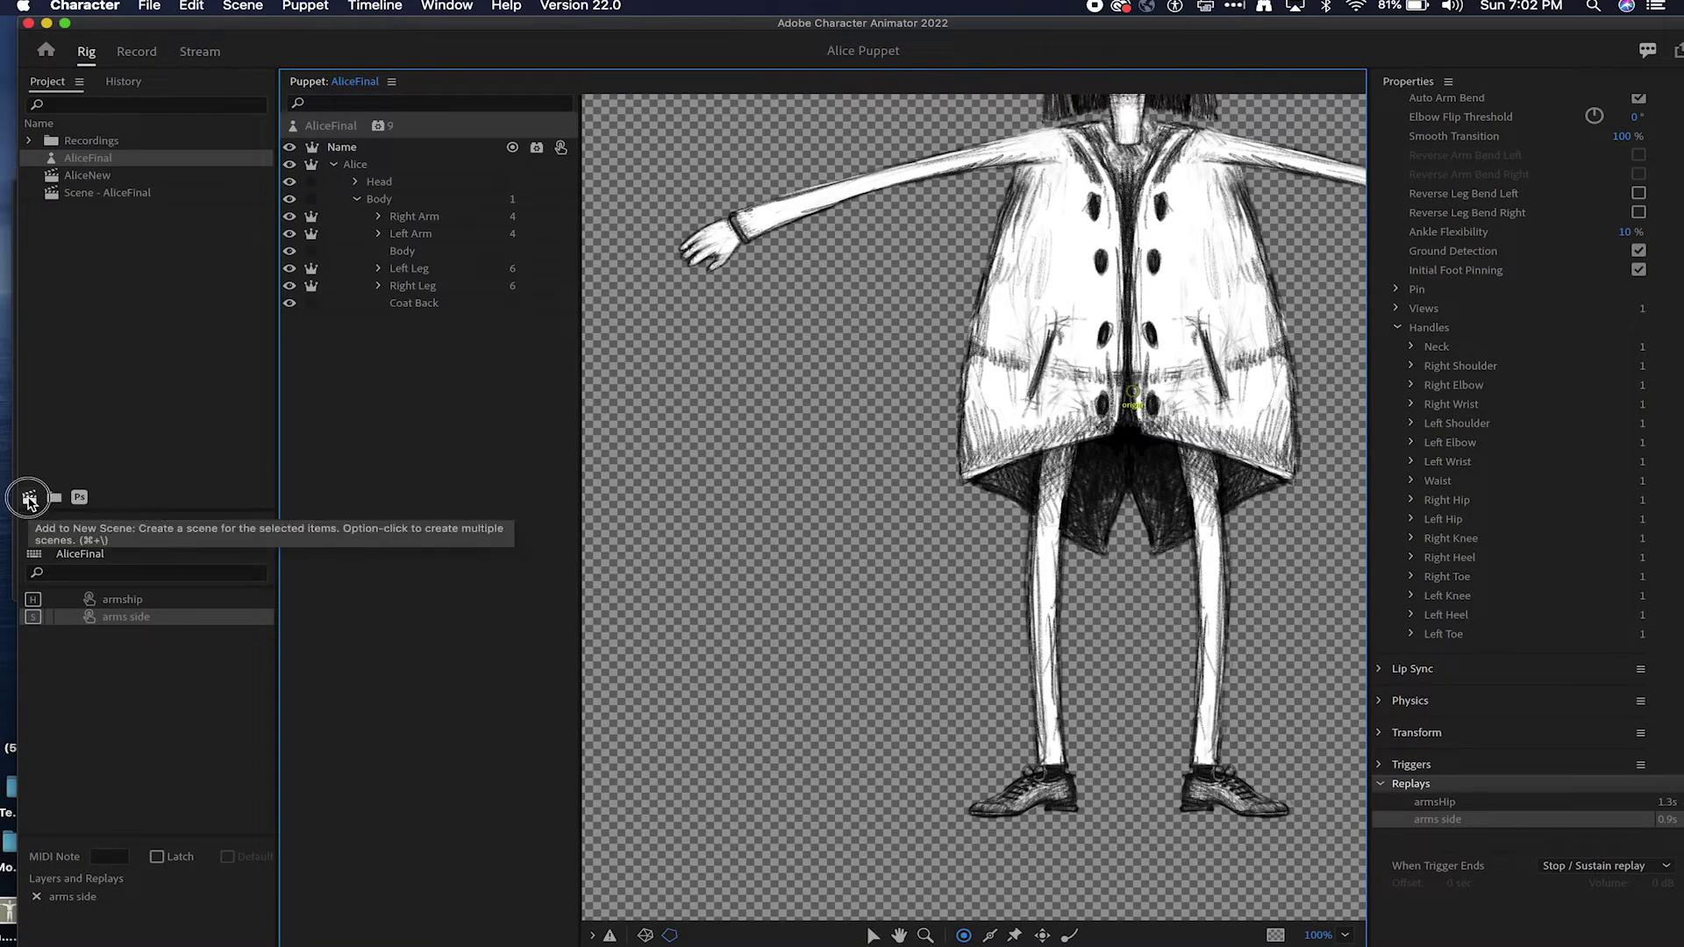
{"action": "left_click", "coordinate": [29, 498]}
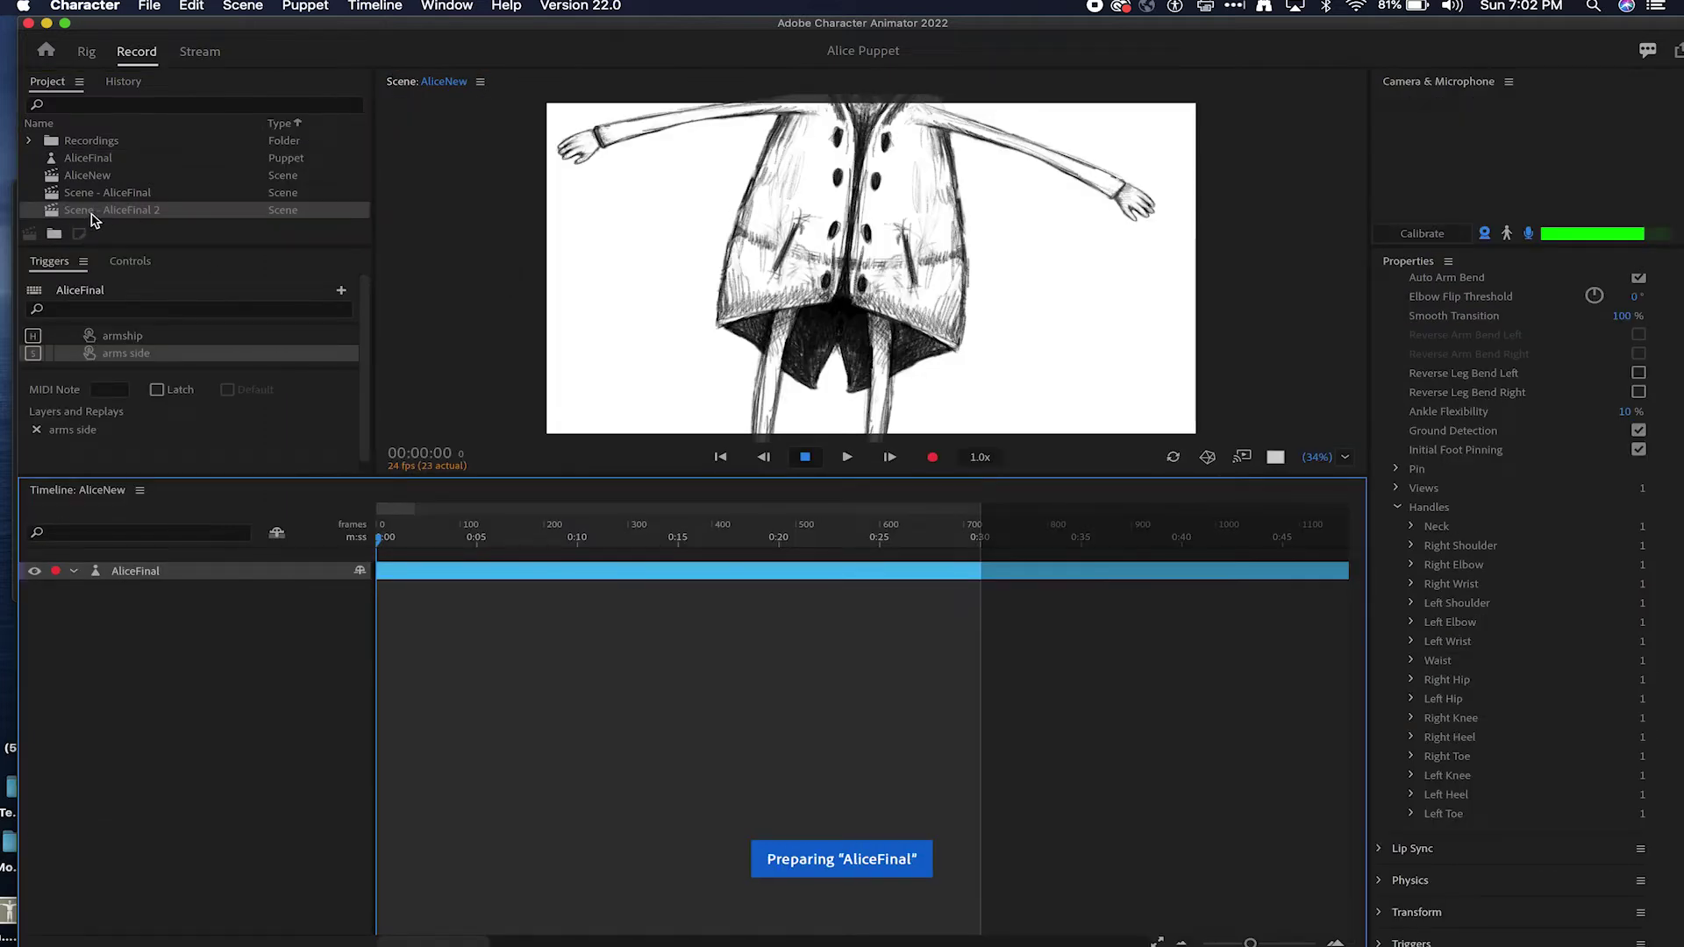
{"action": "double_click", "coordinate": [133, 211]}
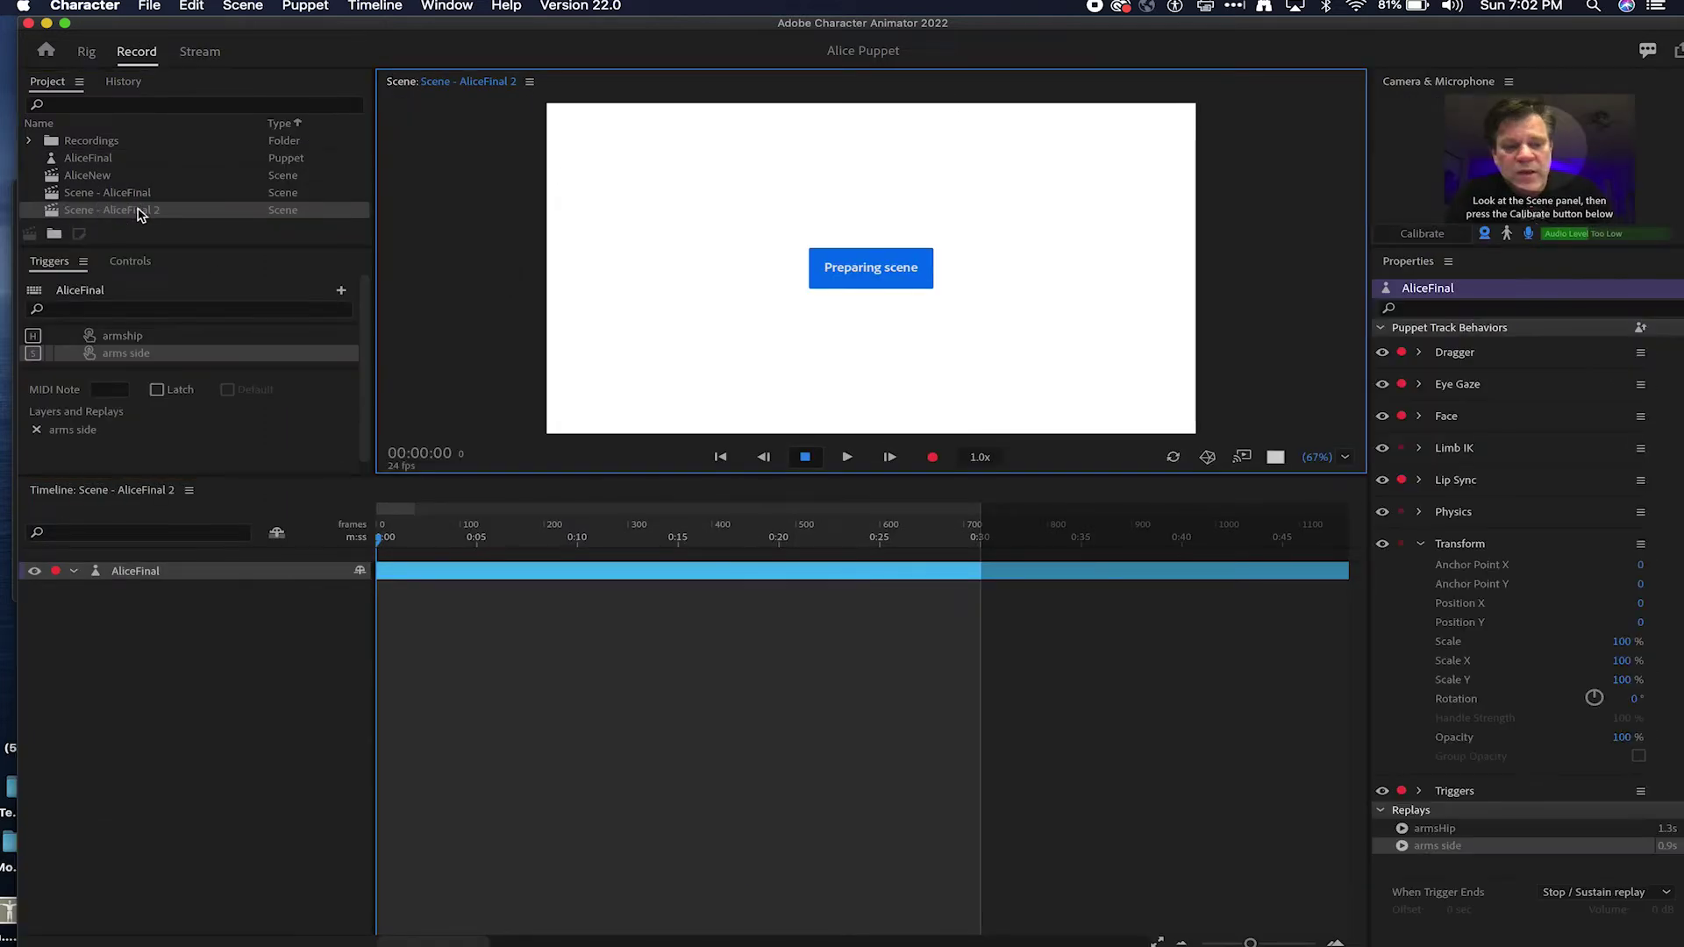
{"action": "right_click", "coordinate": [141, 215]}
{"action": "left_click", "coordinate": [182, 234]}
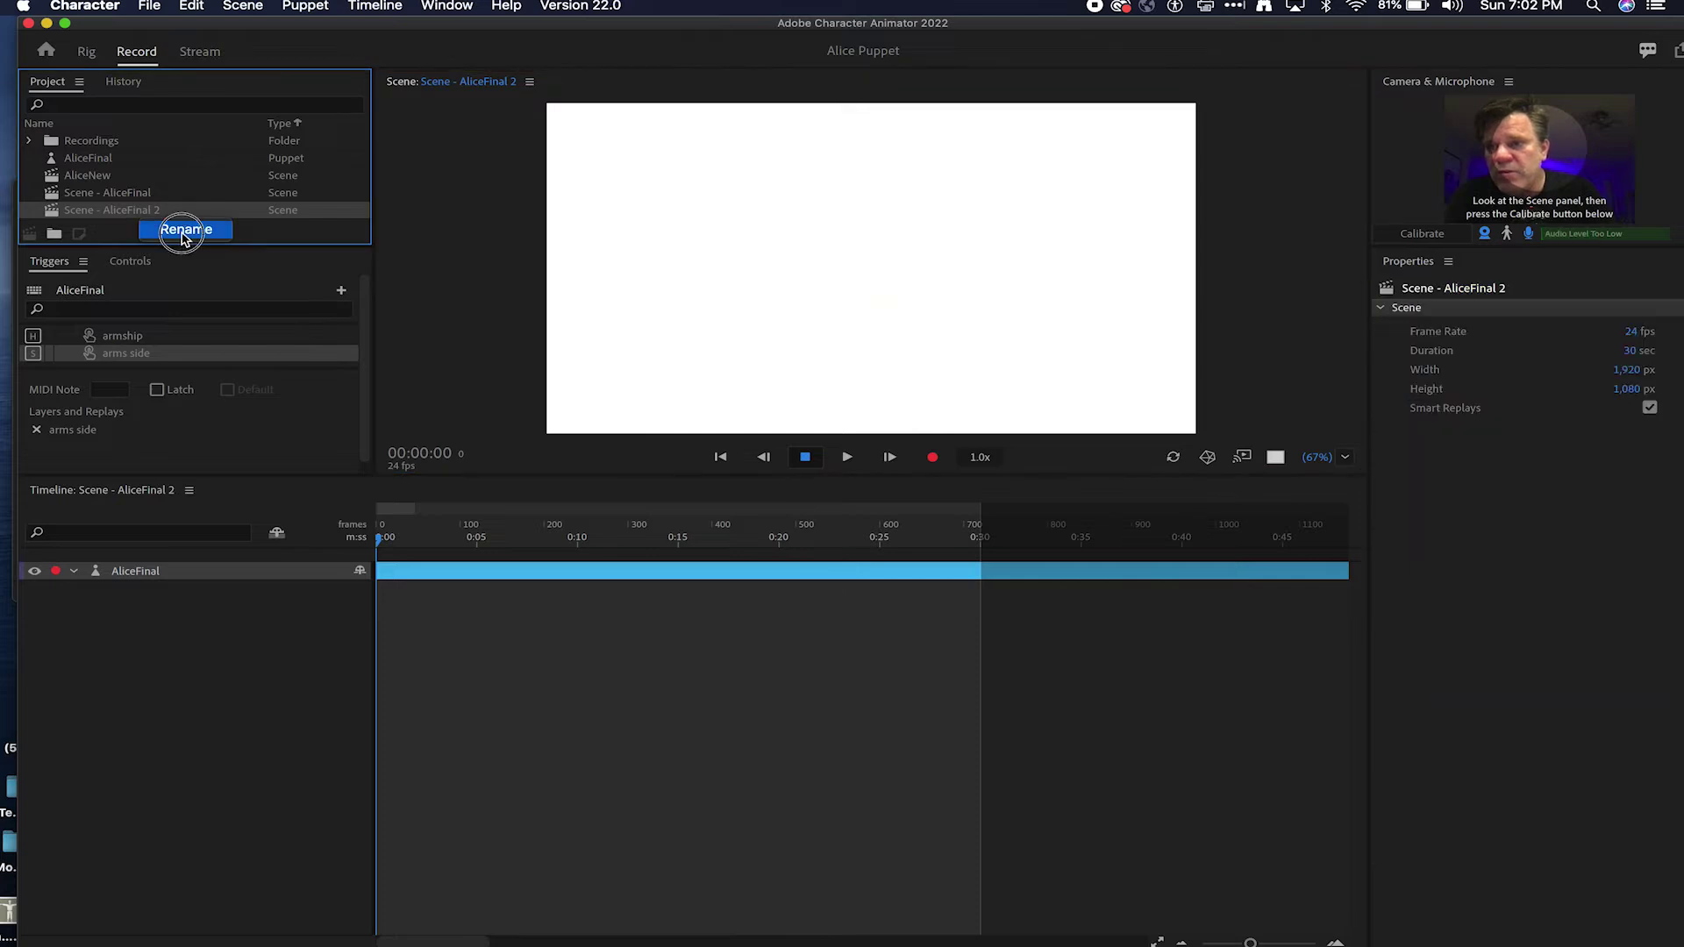
{"action": "type", "text": "New"}
{"action": "type", "text": "ice"}
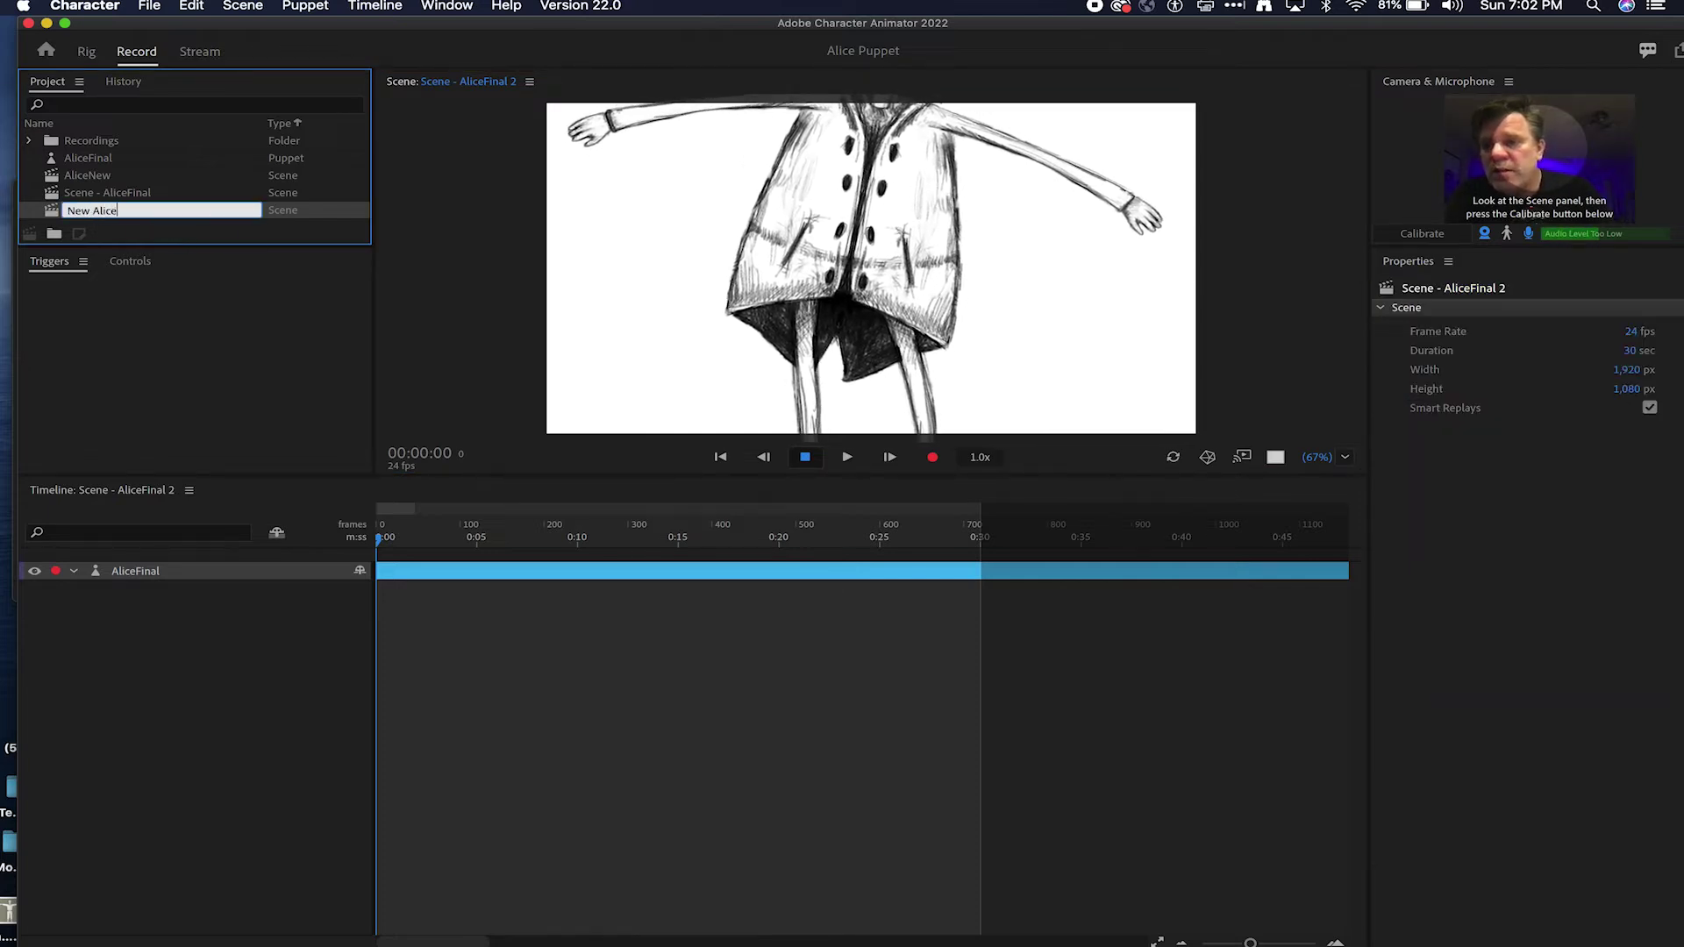
{"action": "key", "text": "Return"}
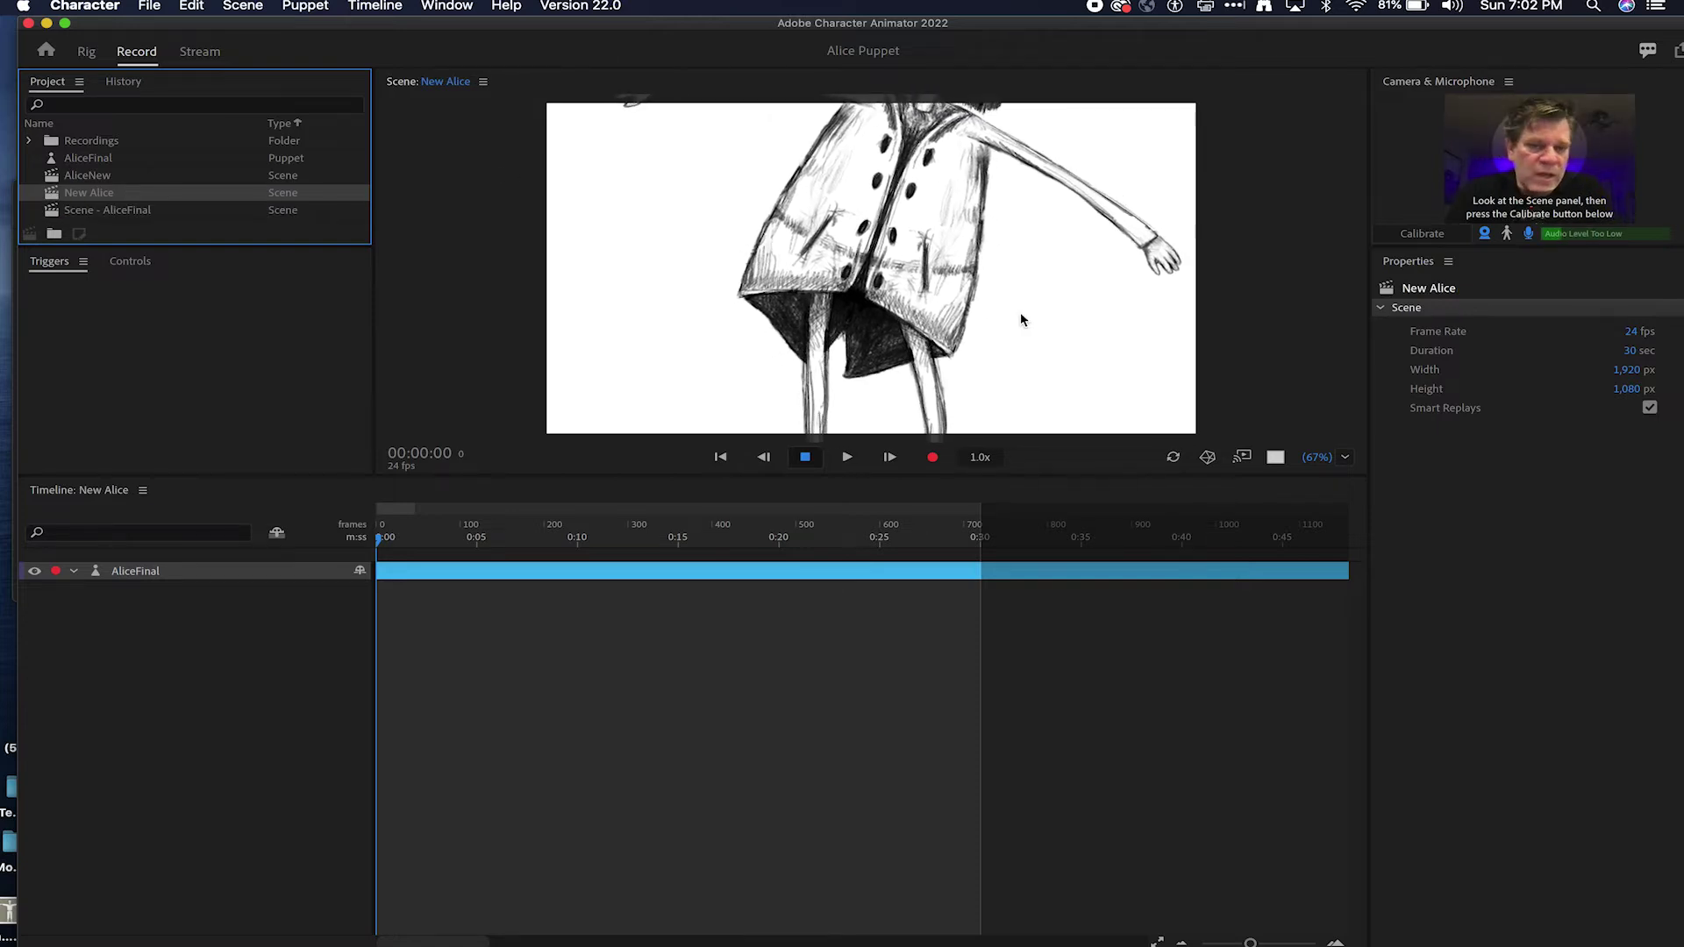
Step: Set the AliceFinal puppet's Transform Scale to 52% in the New Alice scene
{"action": "left_click", "coordinate": [139, 571]}
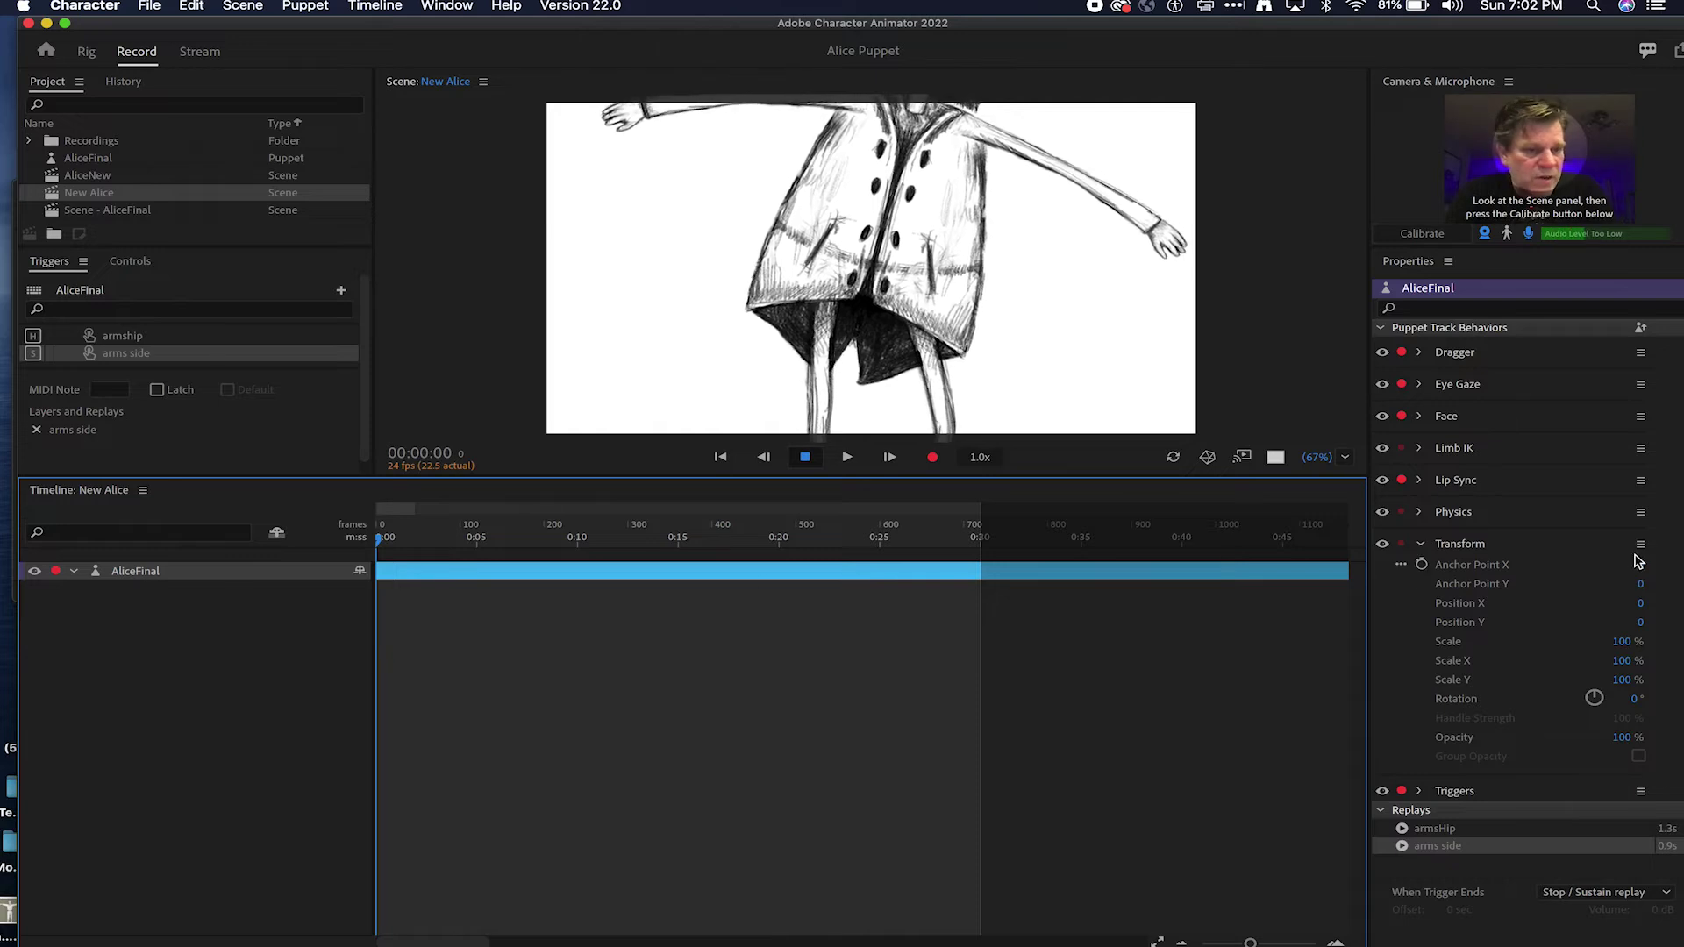
{"action": "left_click_drag", "start_coordinate": [1623, 641], "coordinate": [1568, 641]}
{"action": "mouse_move", "coordinate": [880, 213]}
{"action": "left_mouse_down"}
{"action": "mouse_move", "coordinate": [872, 255]}
{"action": "mouse_move", "coordinate": [885, 209]}
{"action": "left_mouse_up"}
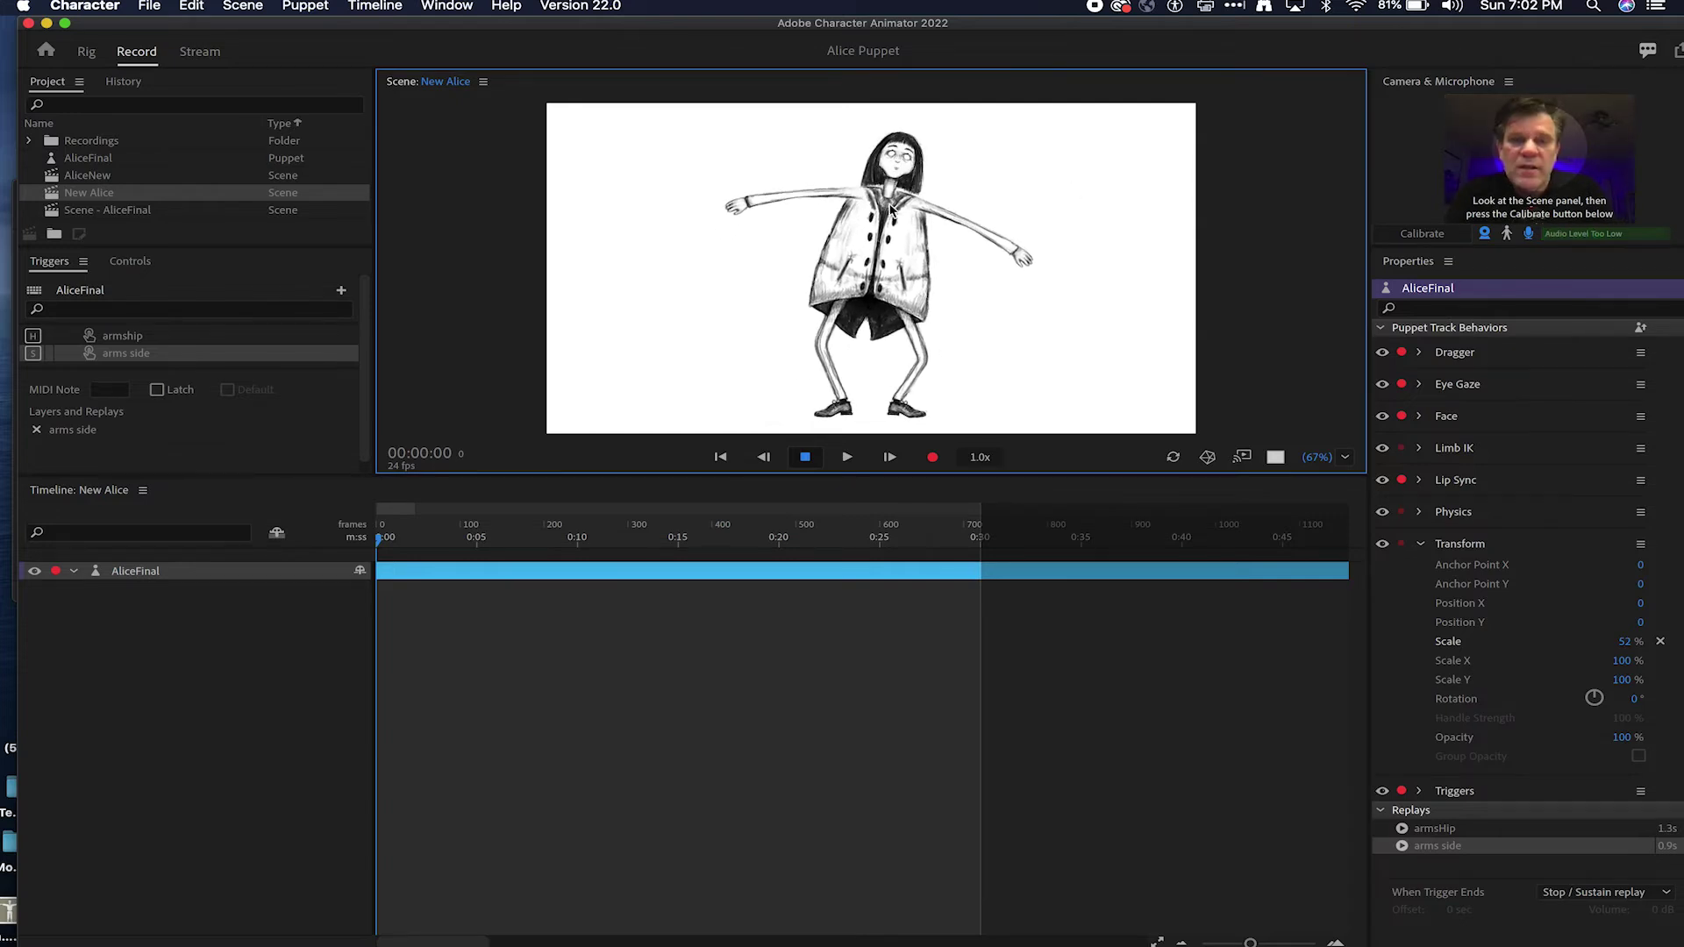
Step: Calibrate the camera tracking and pull both of the puppet's hands in to its hips to test the arm bend
{"action": "left_click", "coordinate": [1438, 235]}
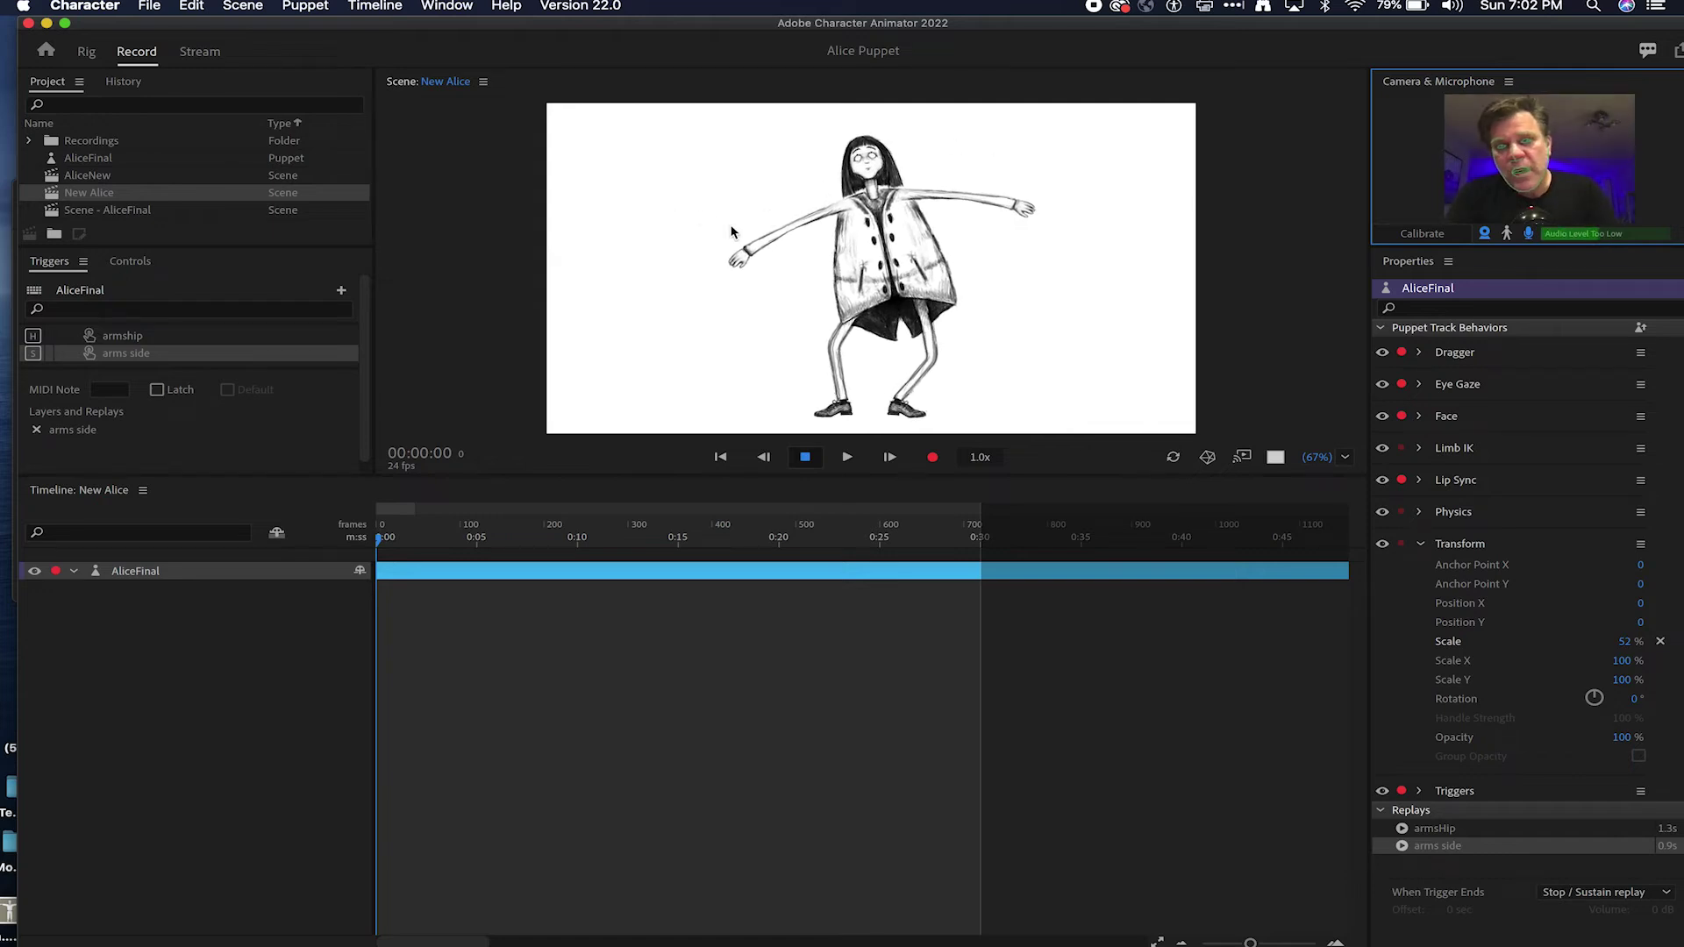
{"action": "left_click_drag", "start_coordinate": [735, 249], "coordinate": [819, 238]}
{"action": "left_click_drag", "start_coordinate": [1019, 218], "coordinate": [924, 252]}
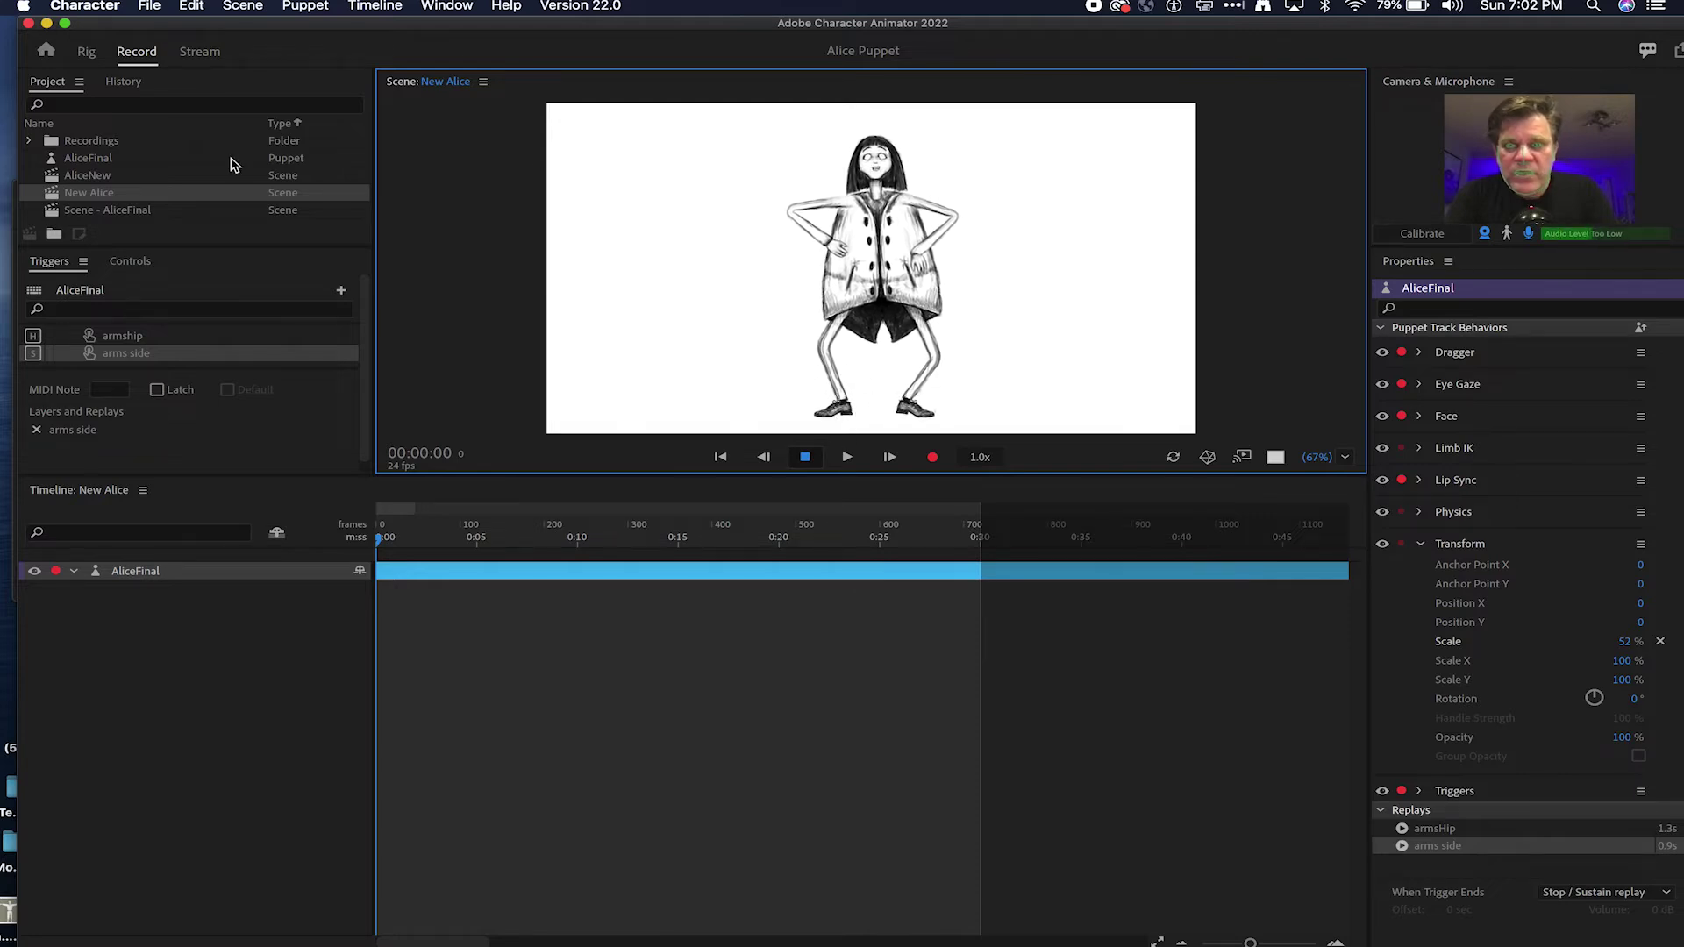
Step: Return to the AliceFinal rig and select the Right Leg layer
{"action": "left_click", "coordinate": [88, 53]}
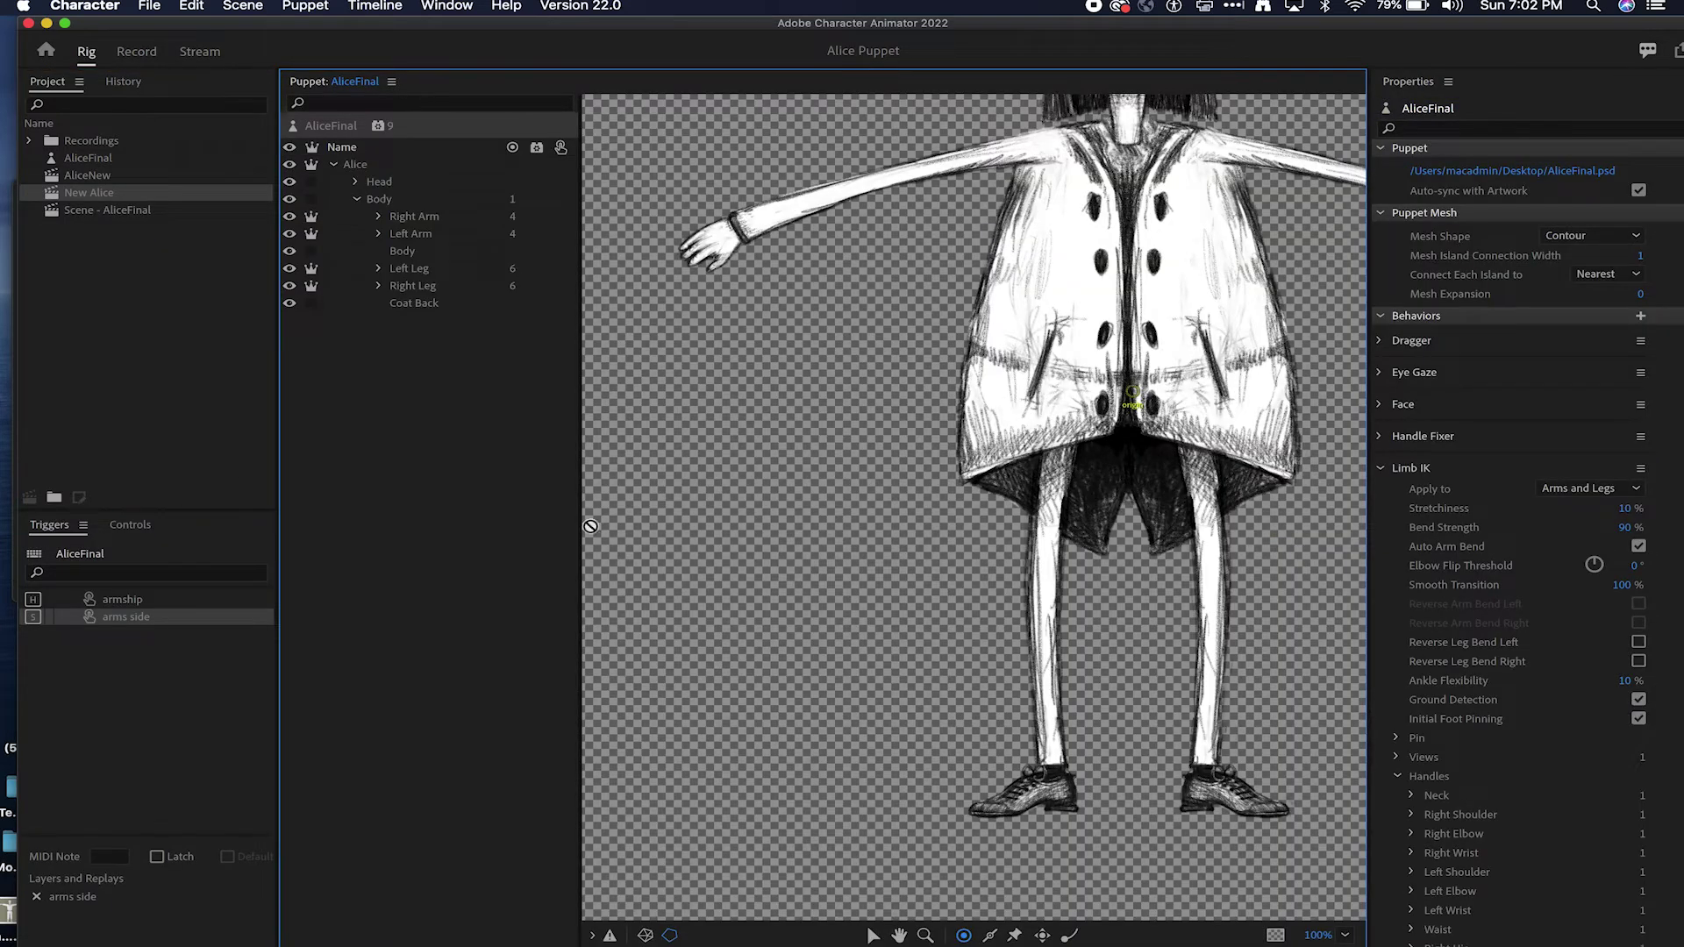
{"action": "left_click", "coordinate": [436, 288]}
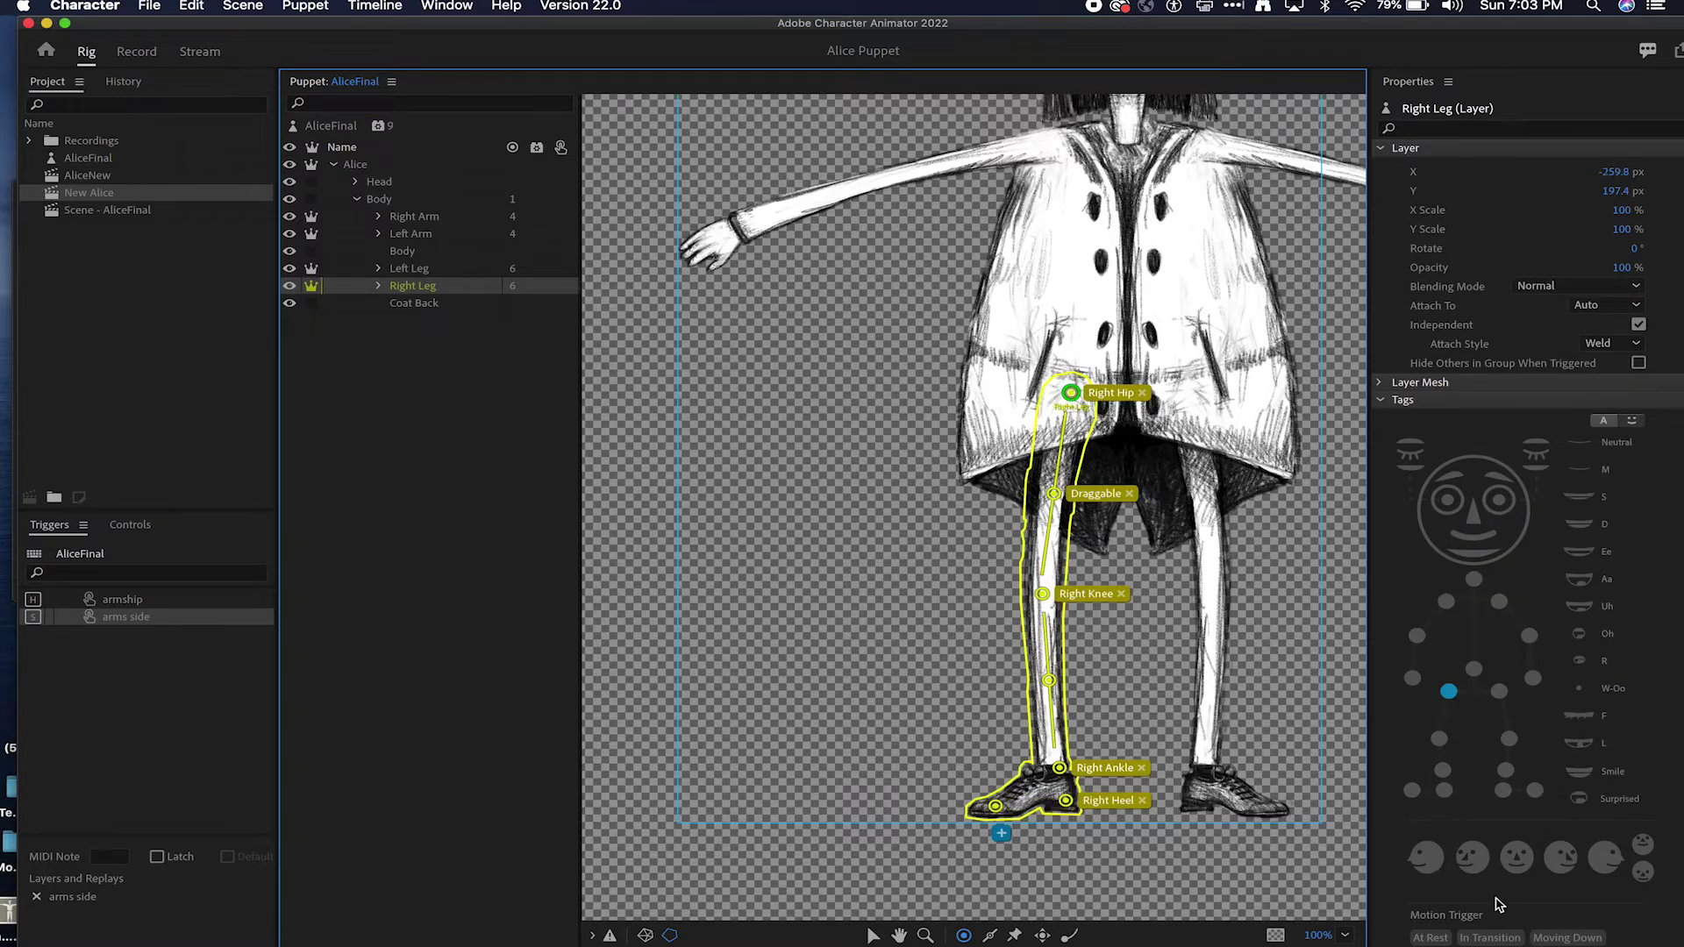
{"action": "scroll", "coordinate": [1497, 904], "scroll_direction": "down", "scroll_amount": 5}
{"action": "left_click", "coordinate": [1447, 798]}
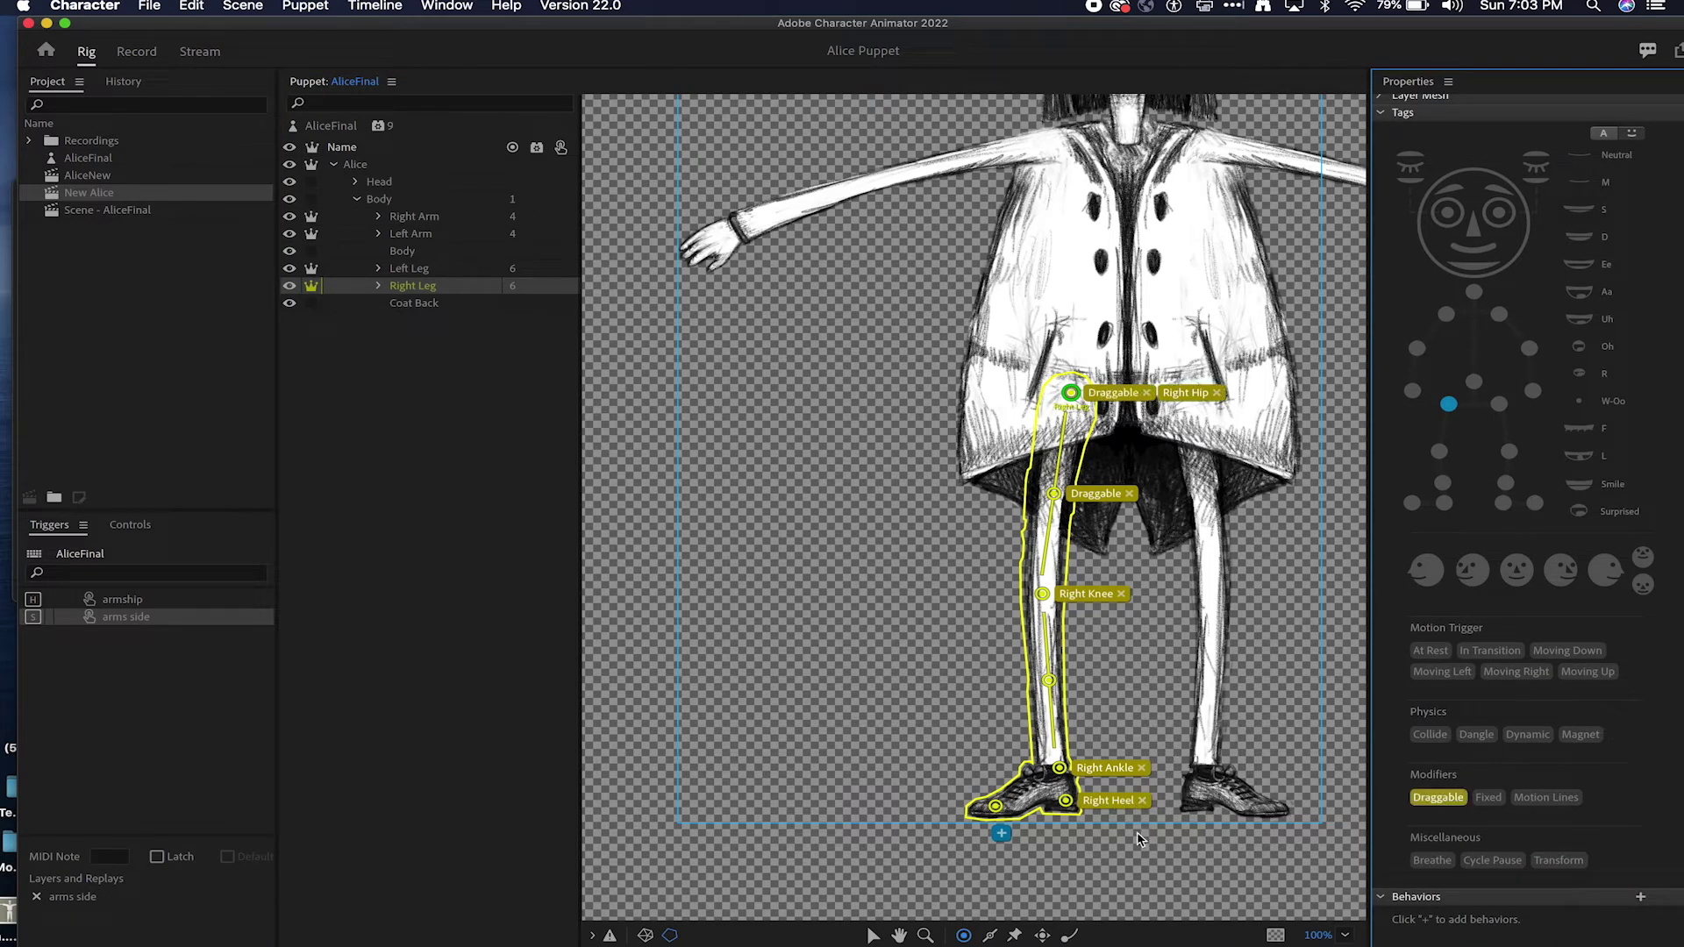
{"action": "key", "text": "super+z"}
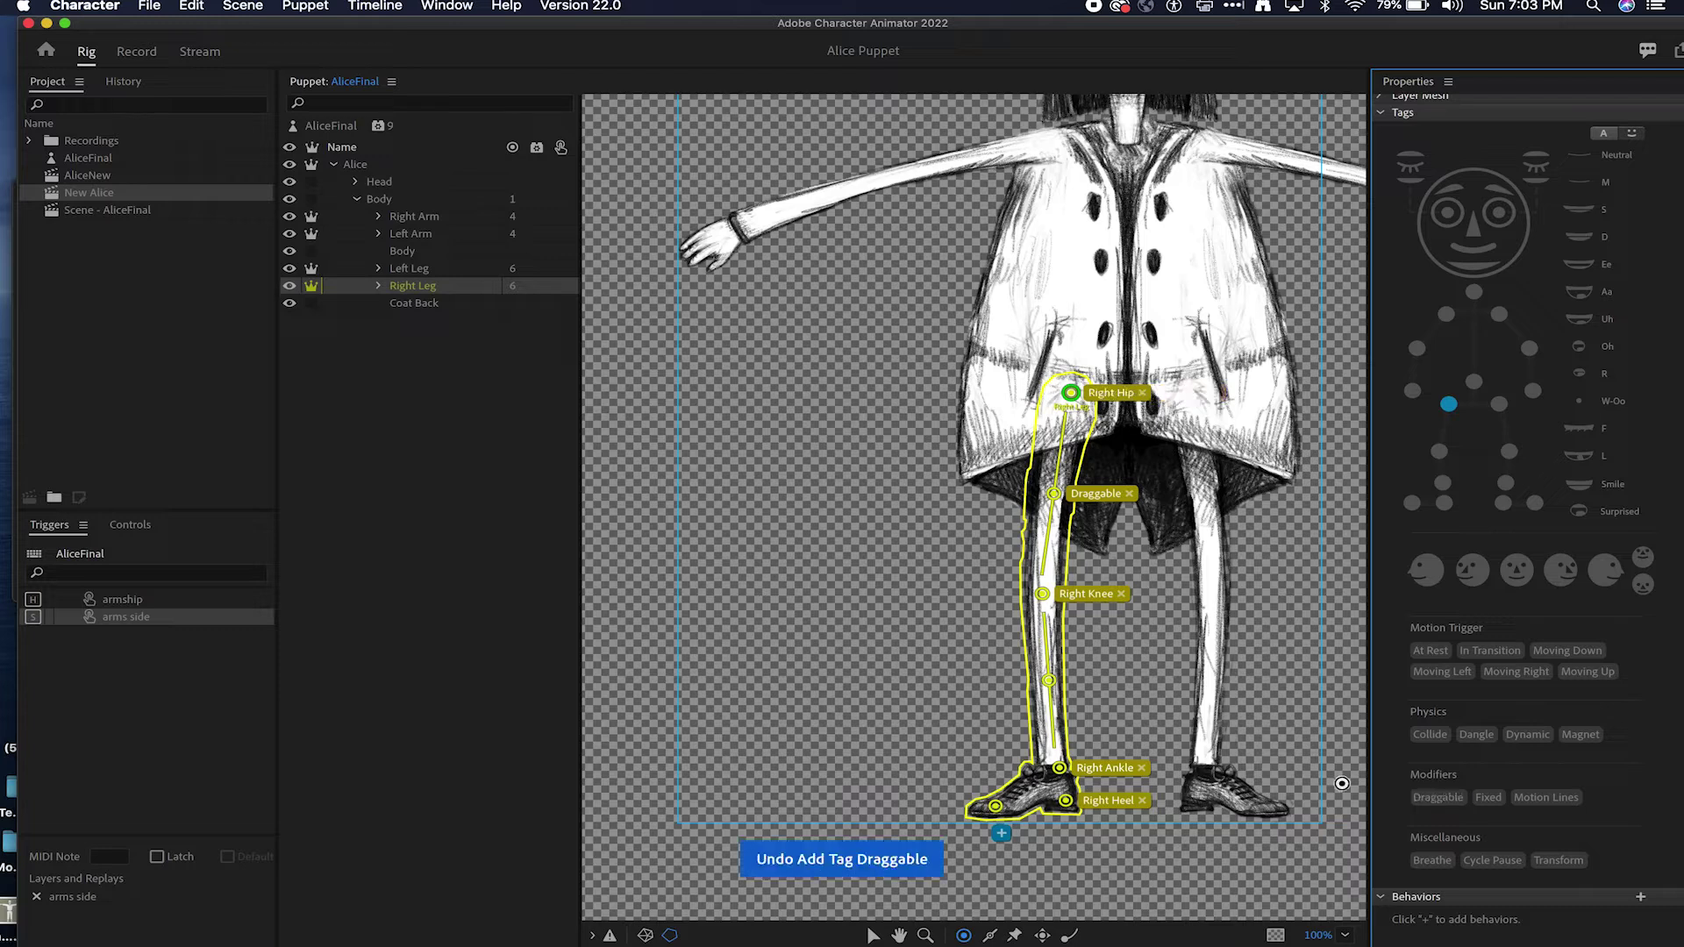
Step: Remove the Draggable tag from the Right Leg's thigh handle and tag the heel handle as Draggable
{"action": "left_click", "coordinate": [1055, 495]}
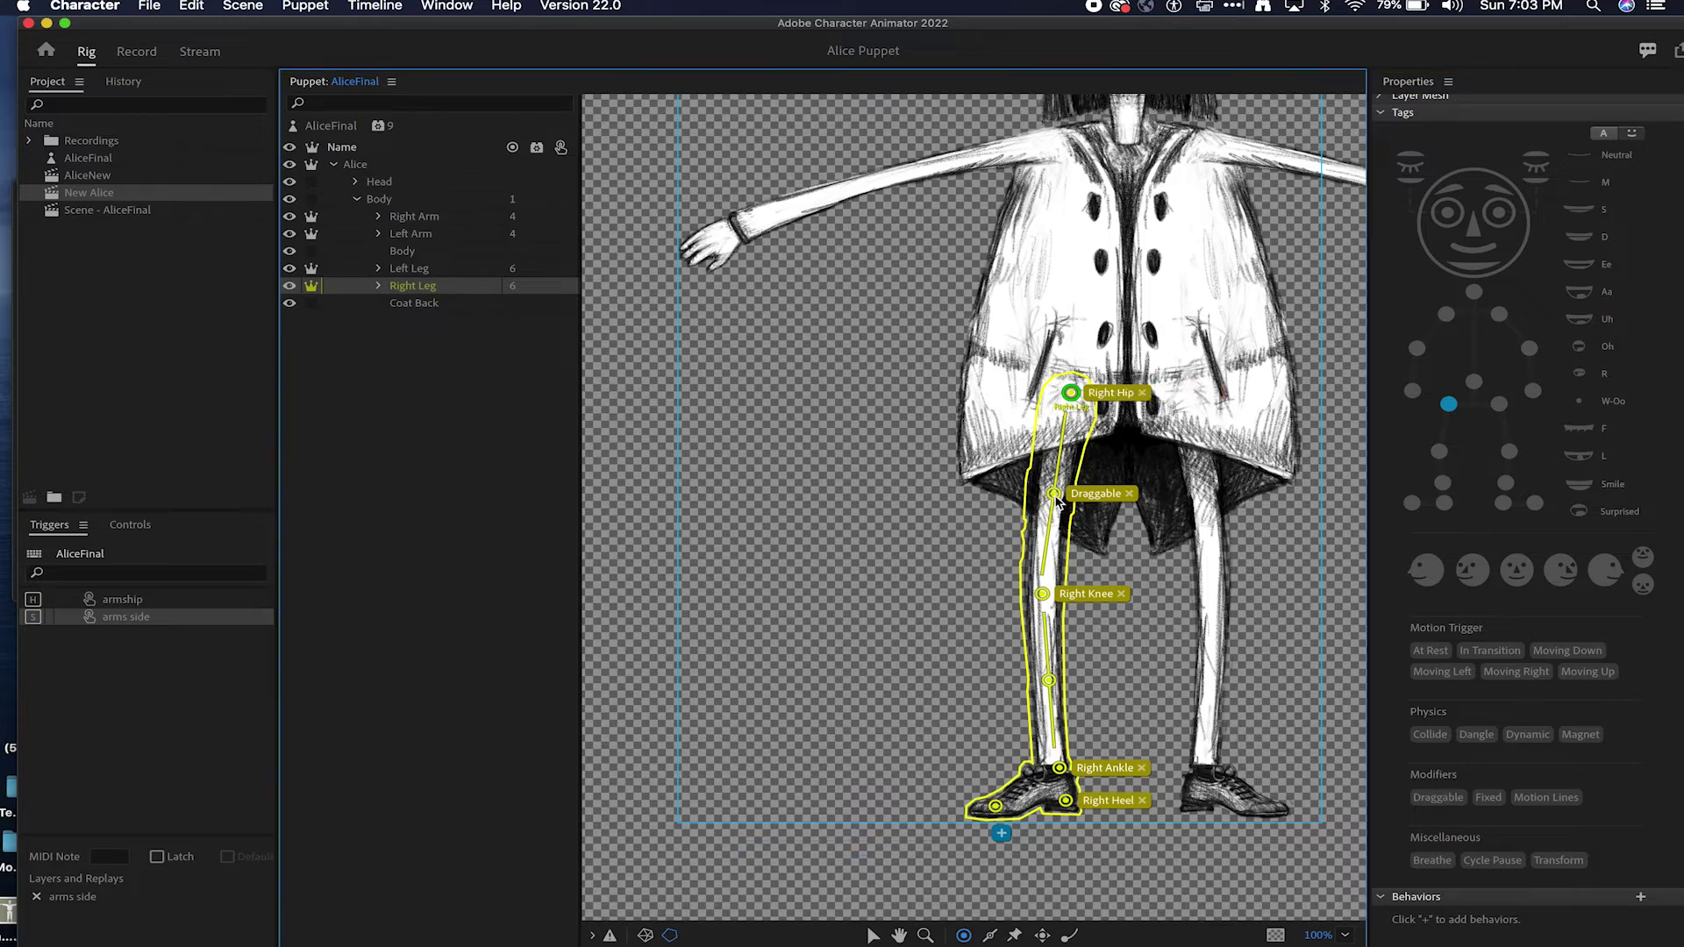
{"action": "left_click", "coordinate": [1442, 644]}
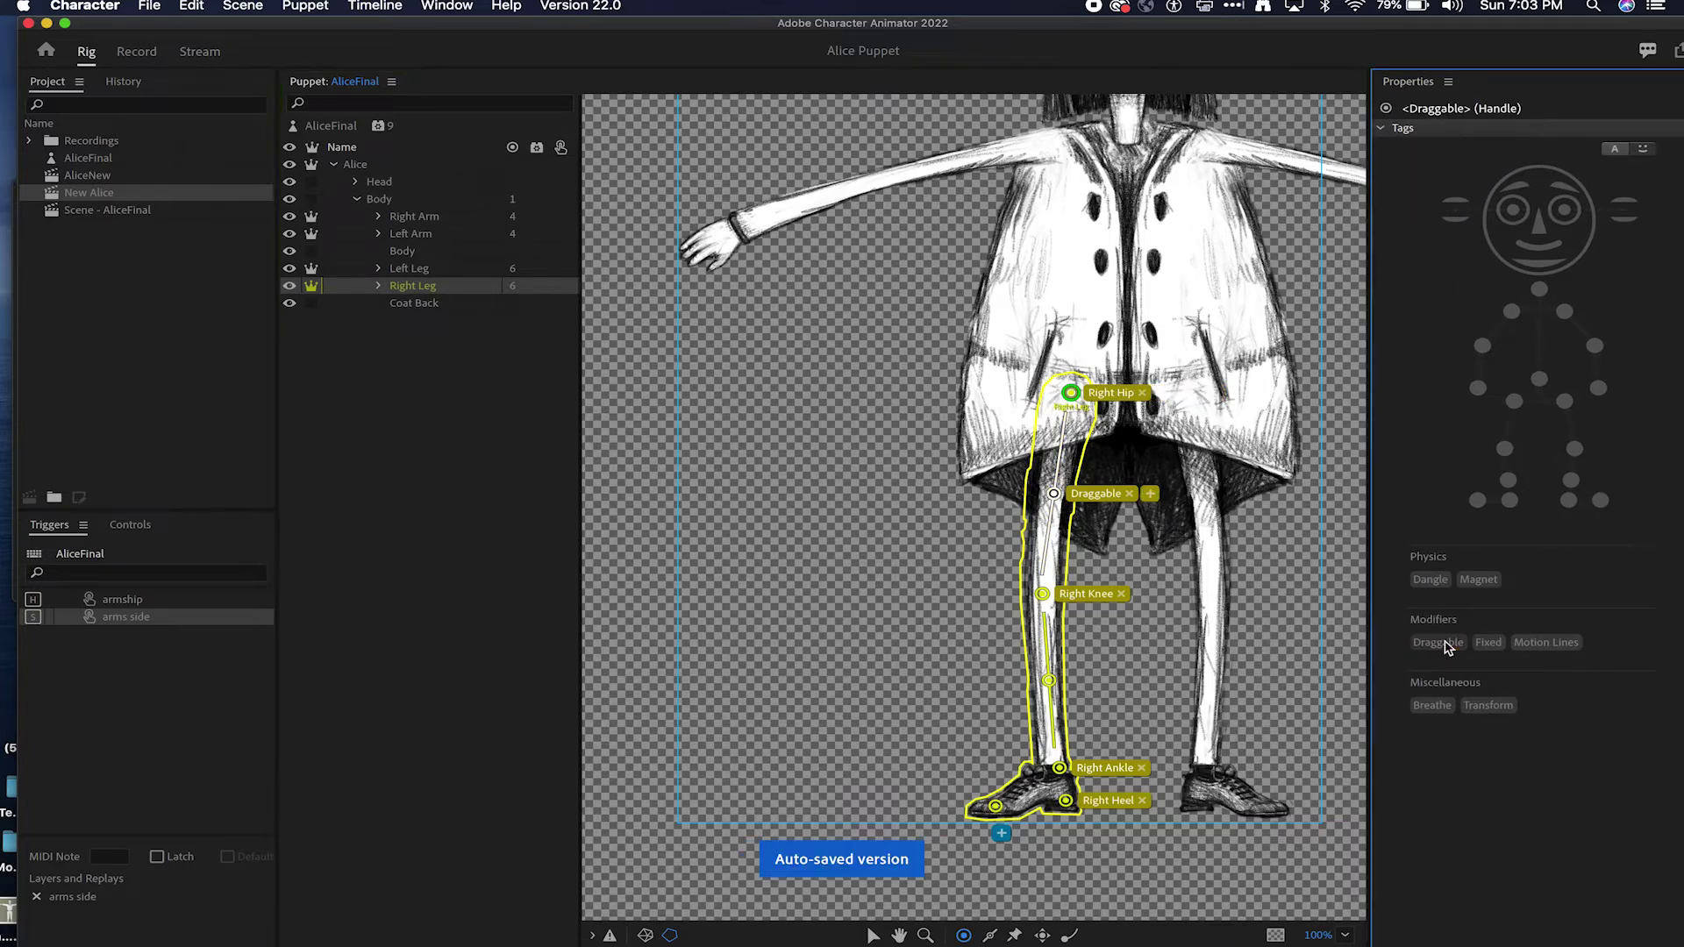
{"action": "left_click", "coordinate": [1066, 801]}
{"action": "left_click", "coordinate": [1440, 645]}
{"action": "left_click", "coordinate": [1441, 645]}
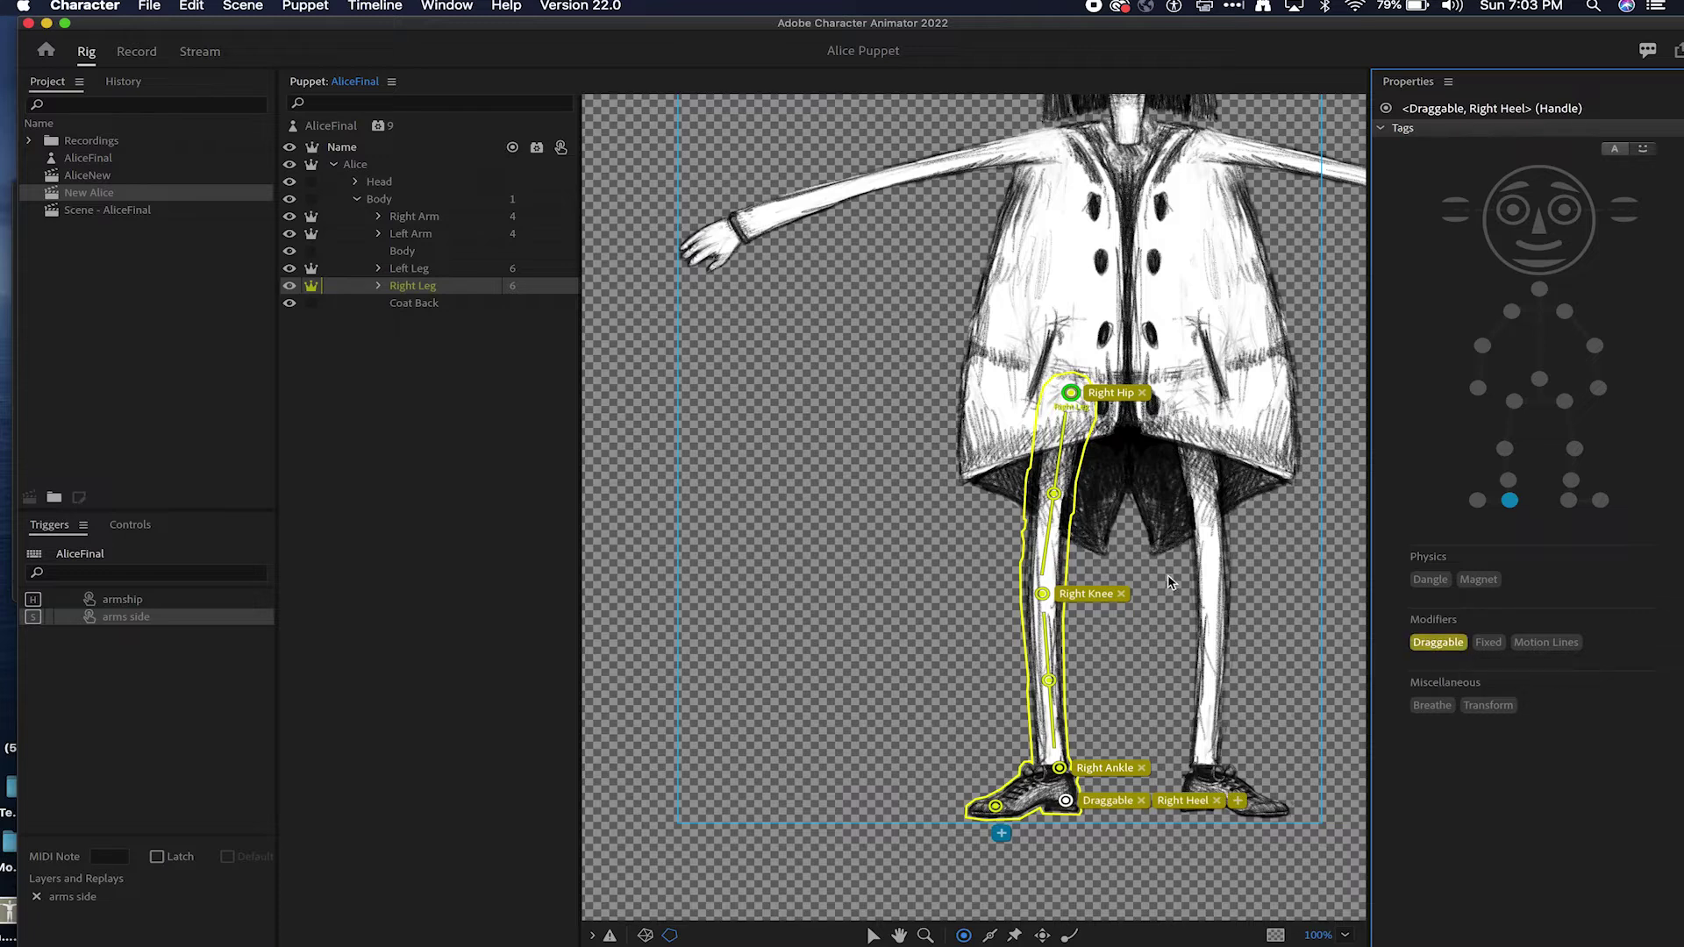
Step: Draw a horizontal stick across the Back Hair layer just above the eyes and make the layer no longer independent
{"action": "left_click", "coordinate": [357, 182]}
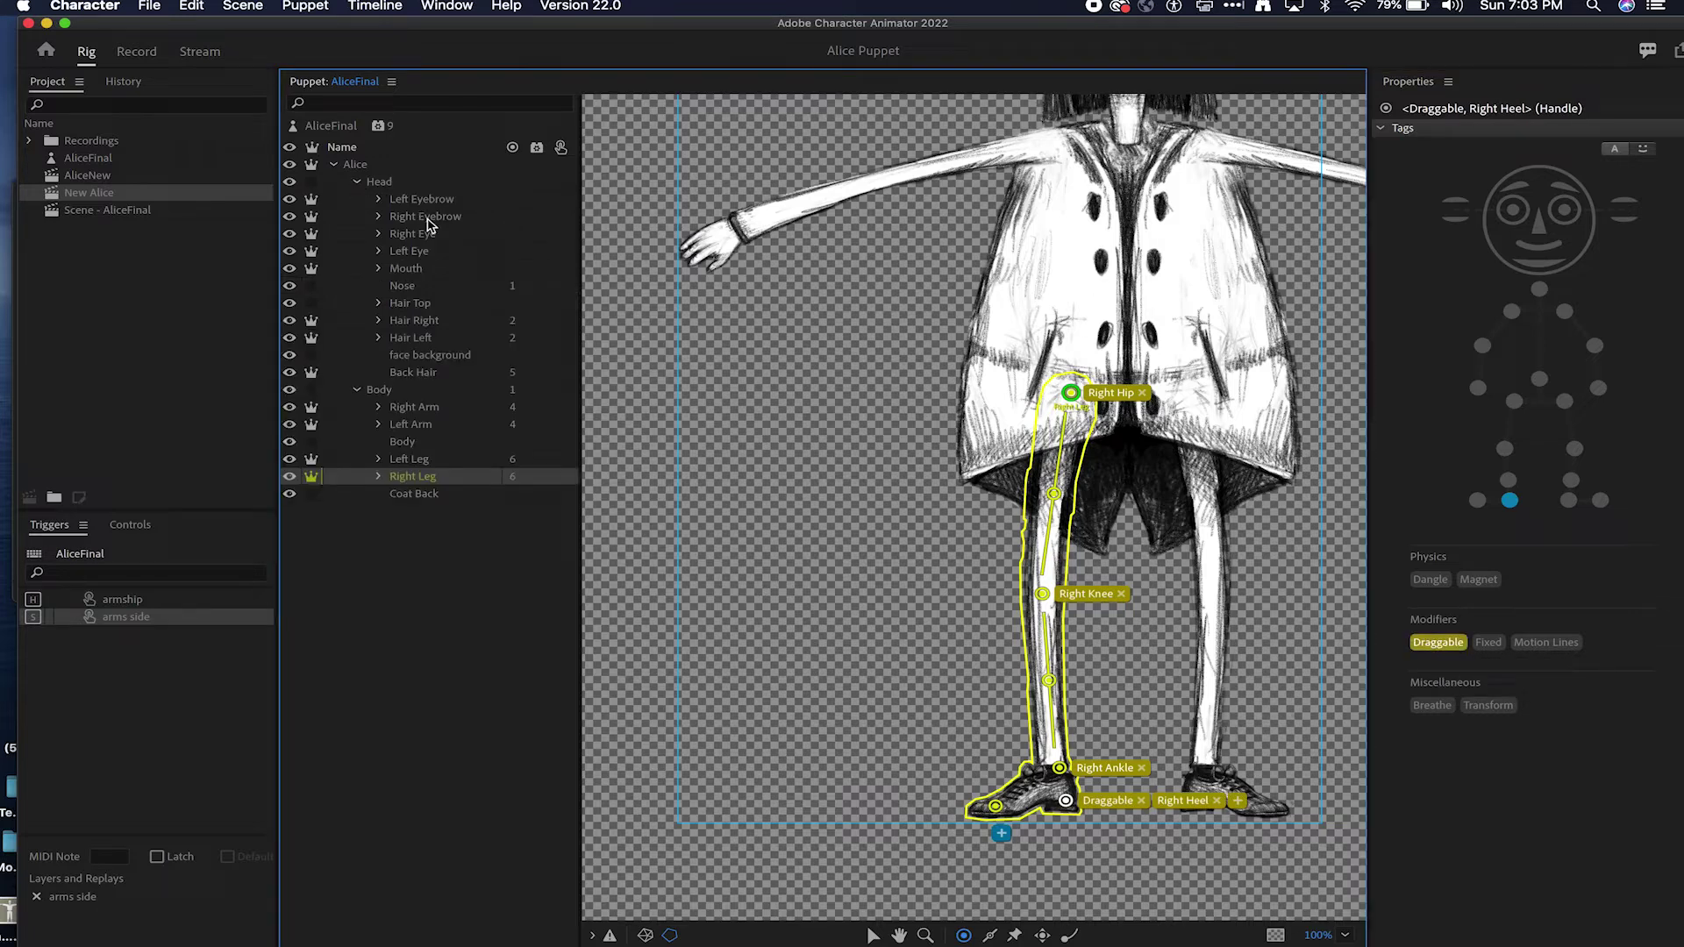
{"action": "left_click", "coordinate": [449, 373]}
{"action": "left_click_drag", "start_coordinate": [1171, 176], "coordinate": [1110, 394]}
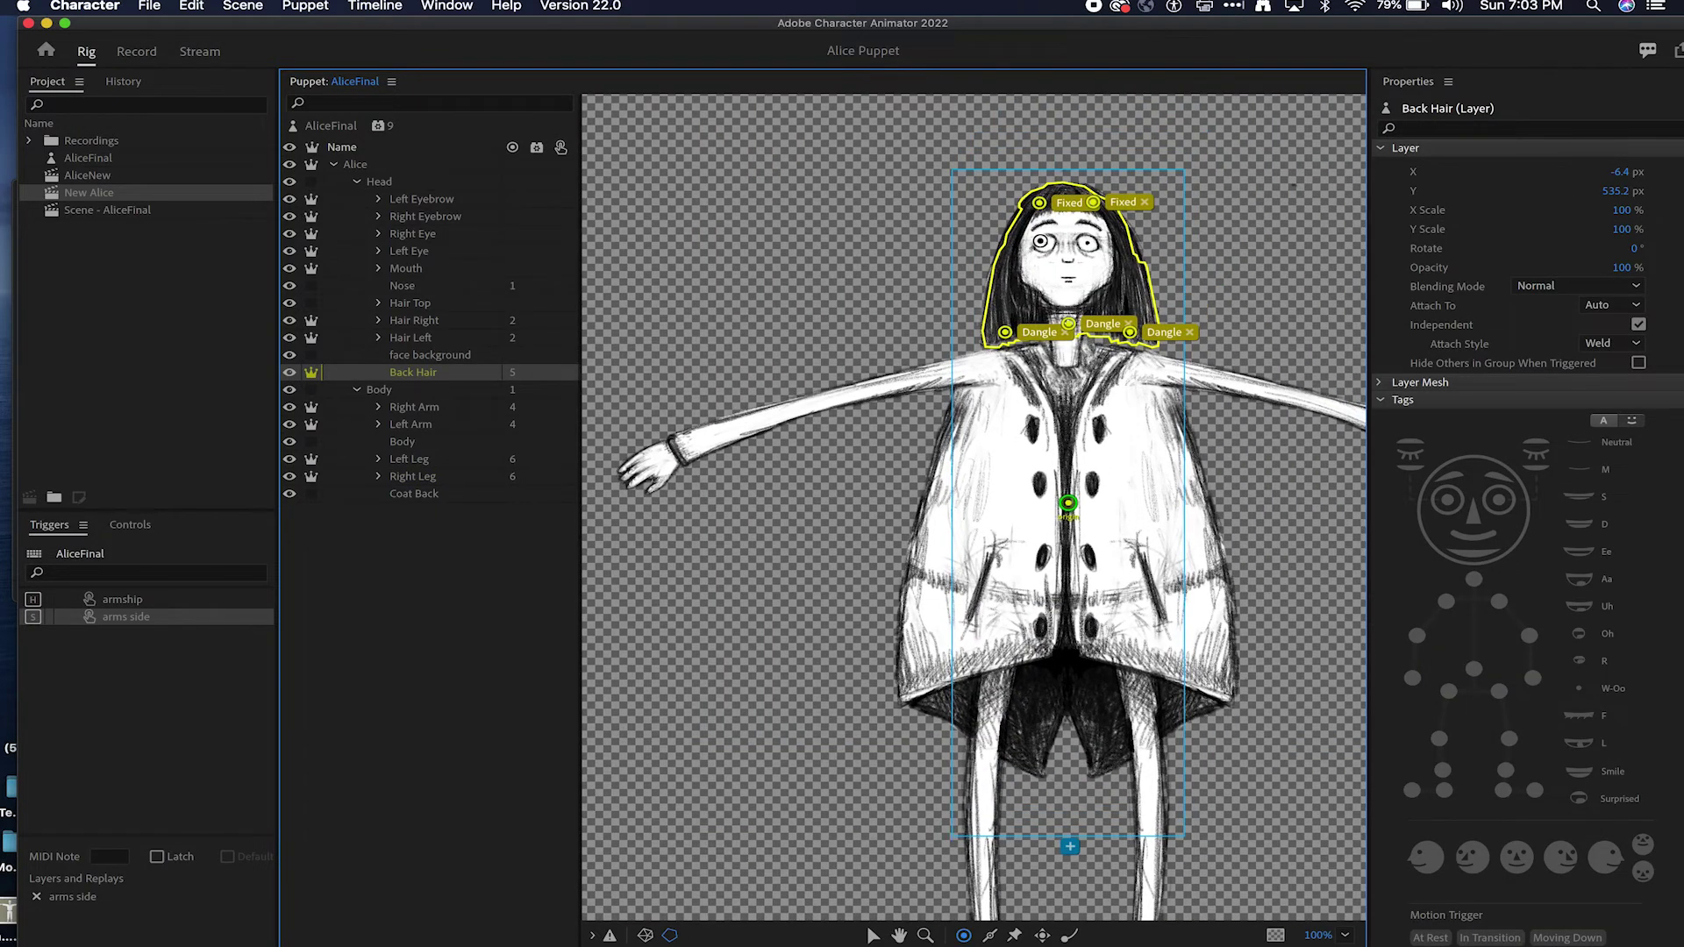
{"action": "scroll", "coordinate": [1035, 238], "scroll_direction": "up", "scroll_amount": 5}
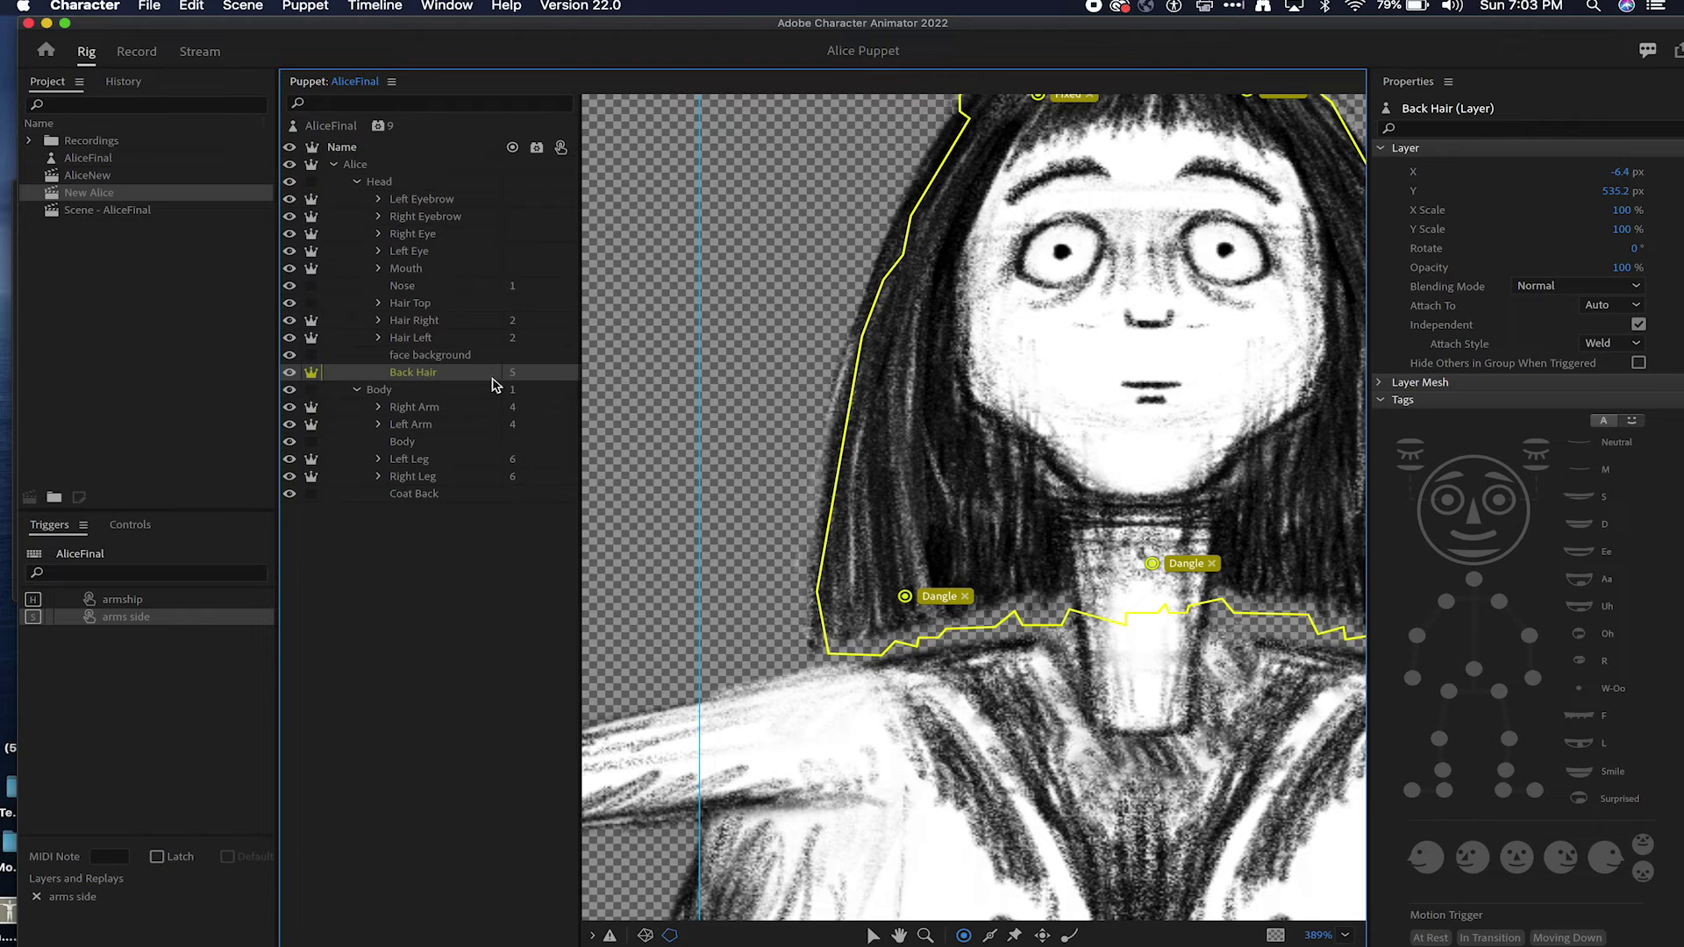
{"action": "left_click_drag", "start_coordinate": [1164, 186], "coordinate": [1091, 313]}
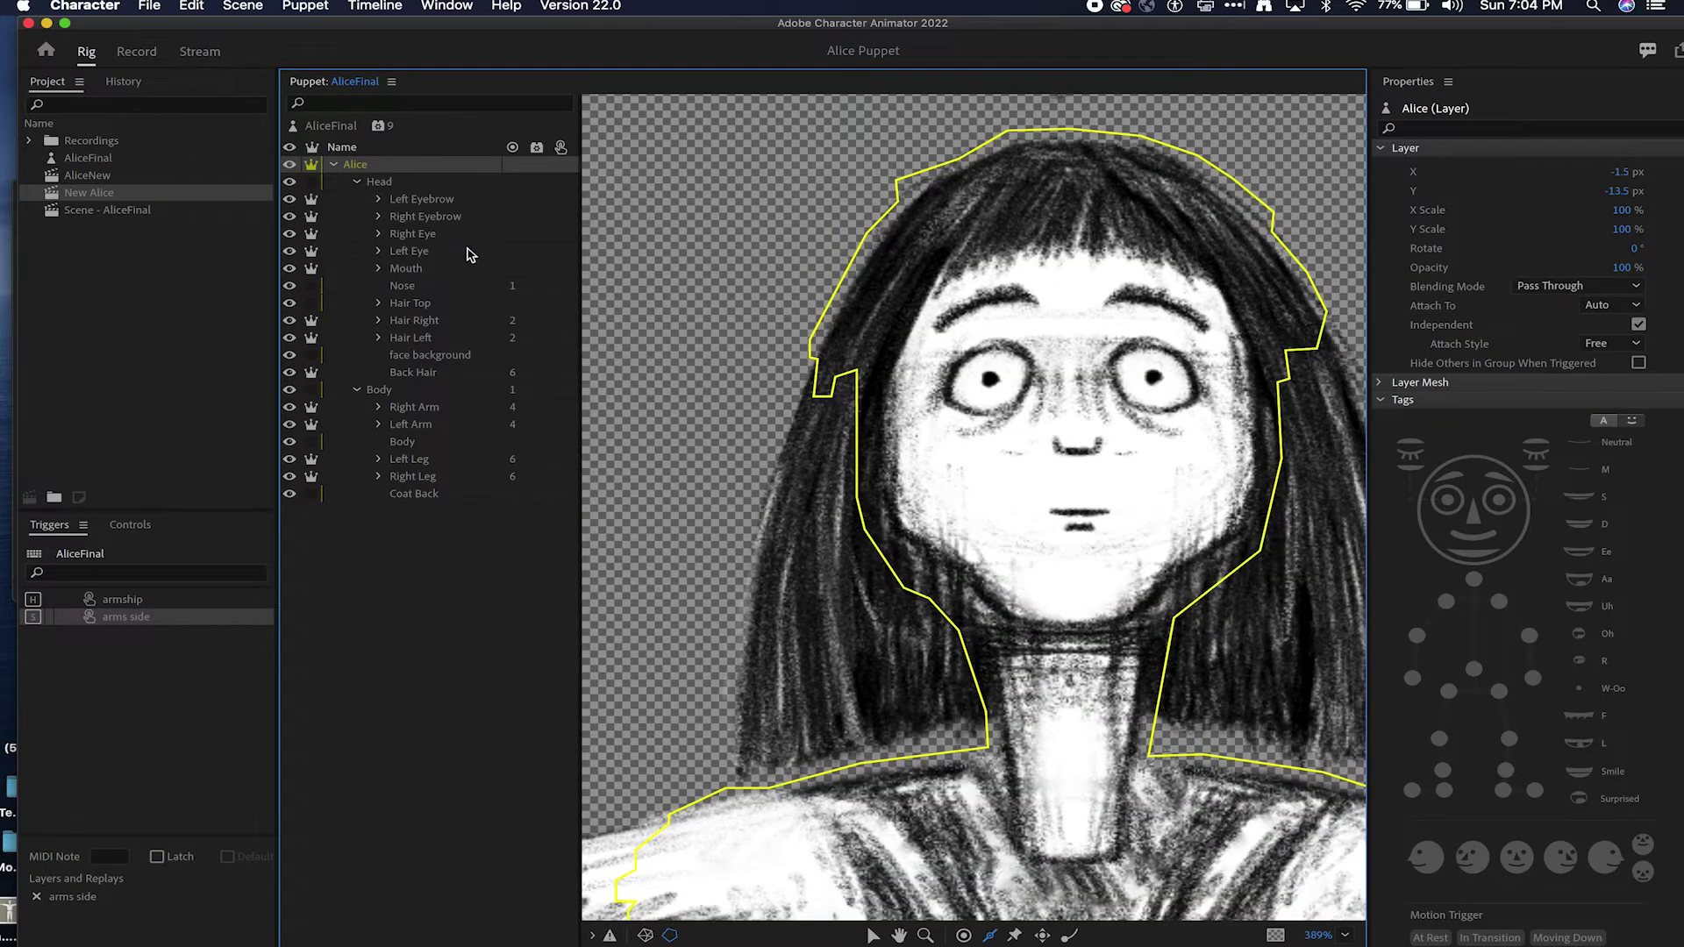
{"action": "left_click", "coordinate": [425, 377]}
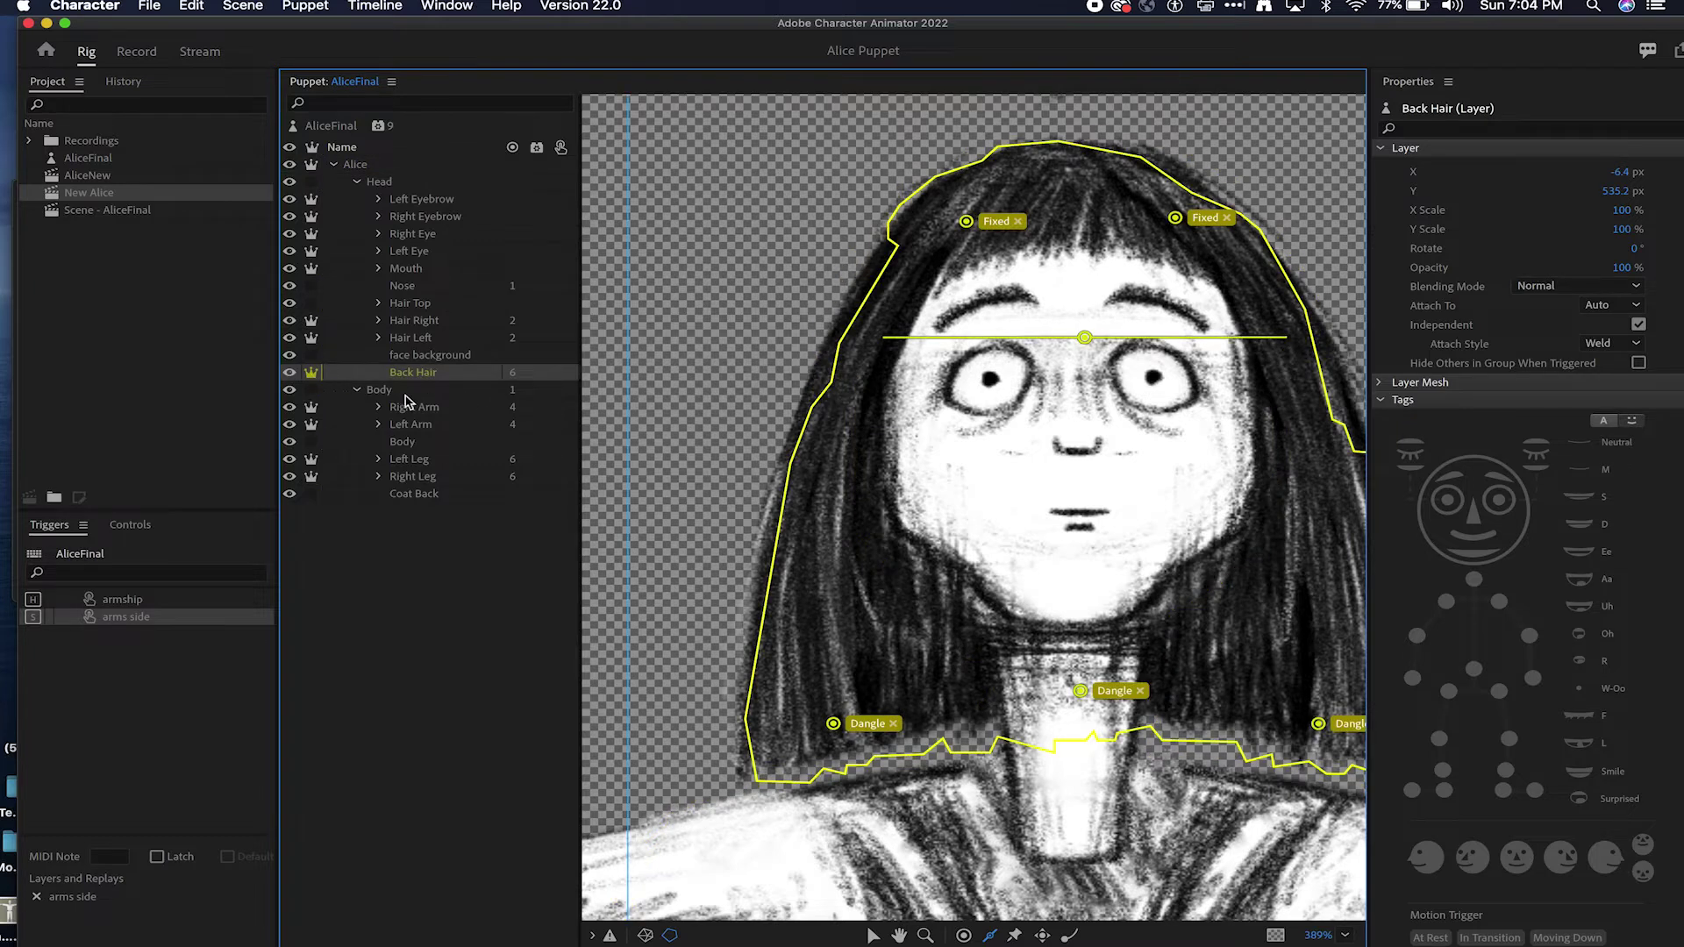
{"action": "left_click", "coordinate": [311, 372]}
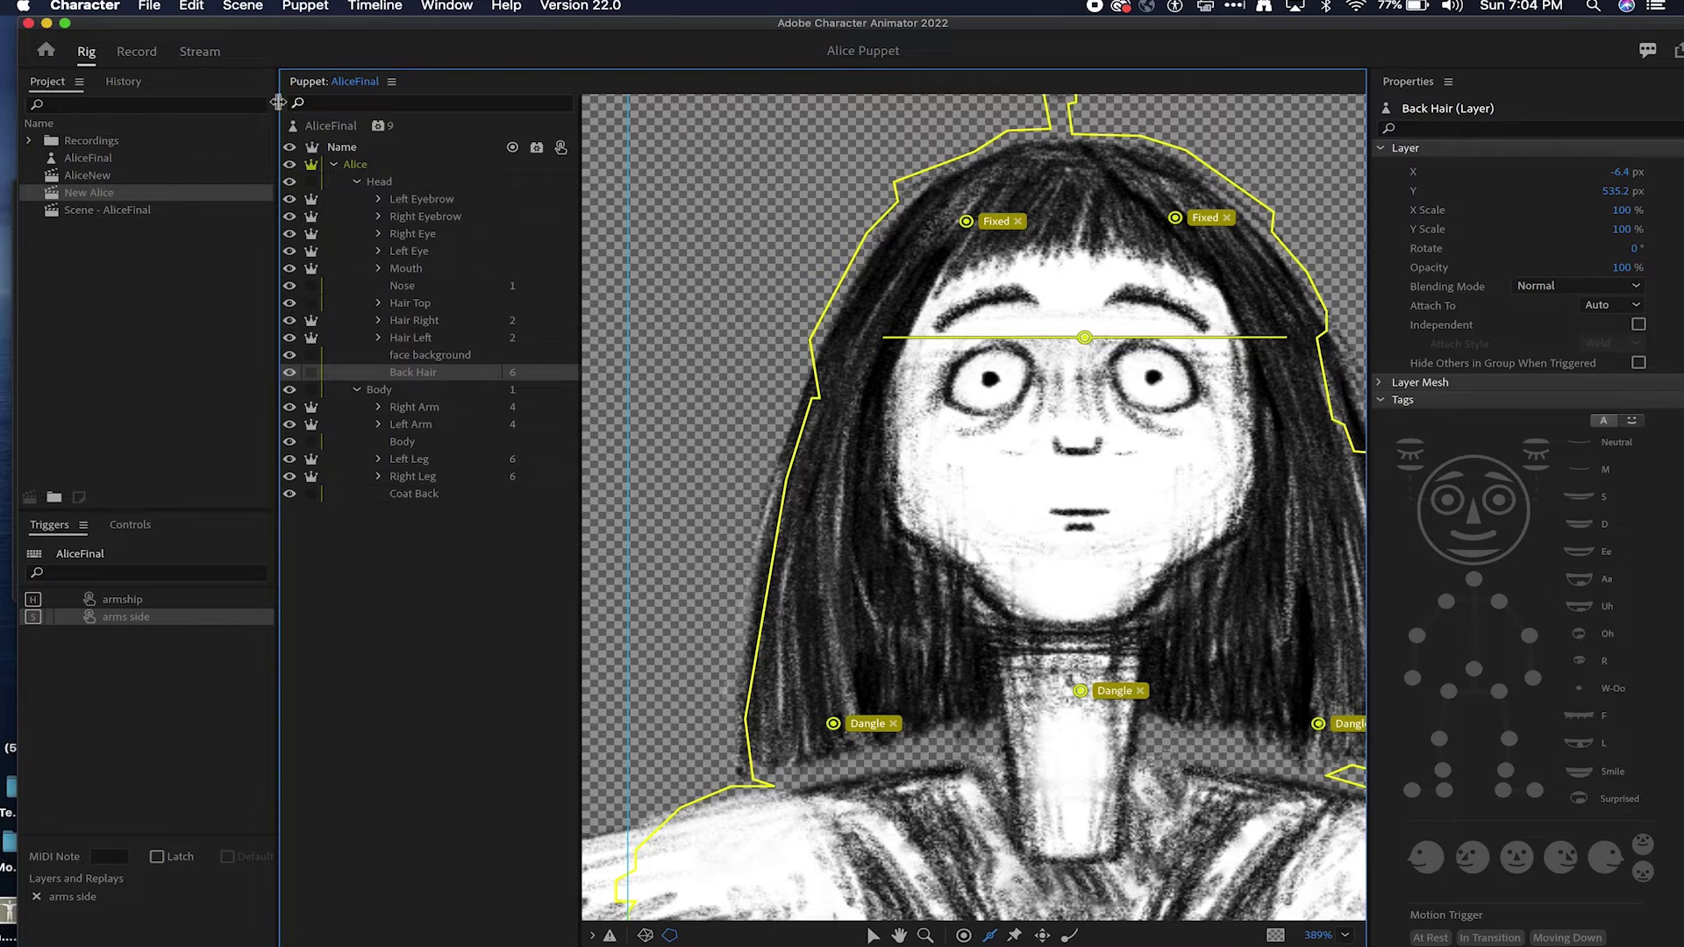
Step: Frame the puppet's face close up in the New Alice scene by setting Position X to -19 and Position Y to 83
{"action": "left_click", "coordinate": [136, 54]}
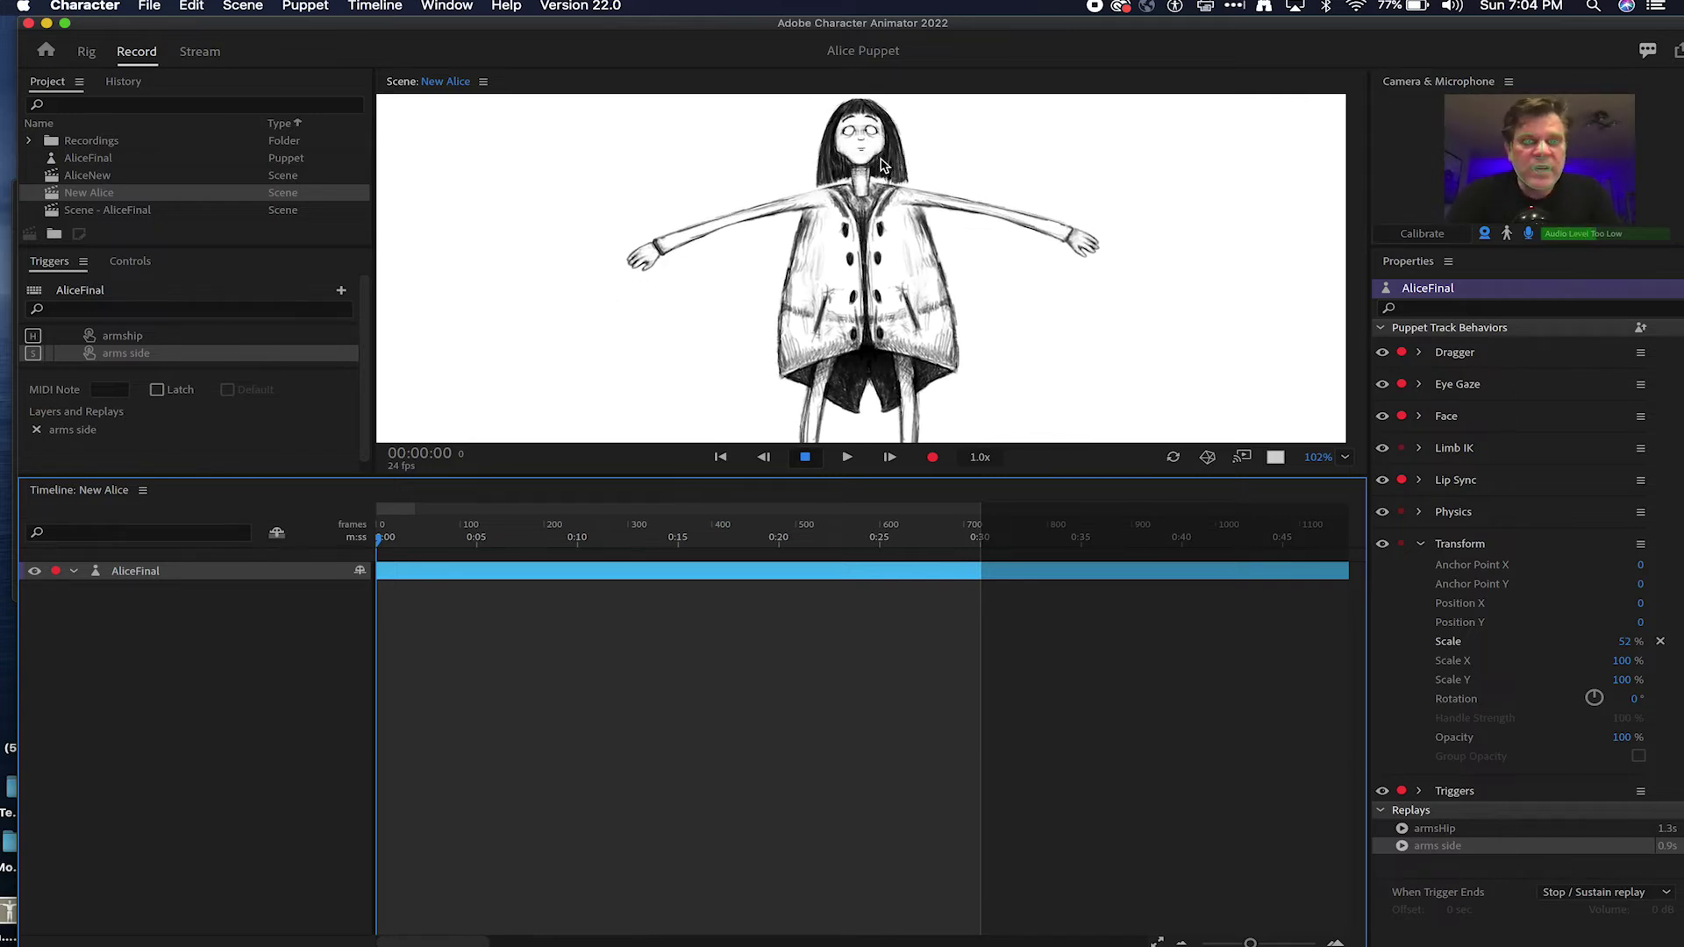
{"action": "scroll", "coordinate": [890, 164], "scroll_direction": "up", "scroll_amount": 5}
{"action": "scroll", "coordinate": [882, 164], "scroll_direction": "down", "scroll_amount": 4}
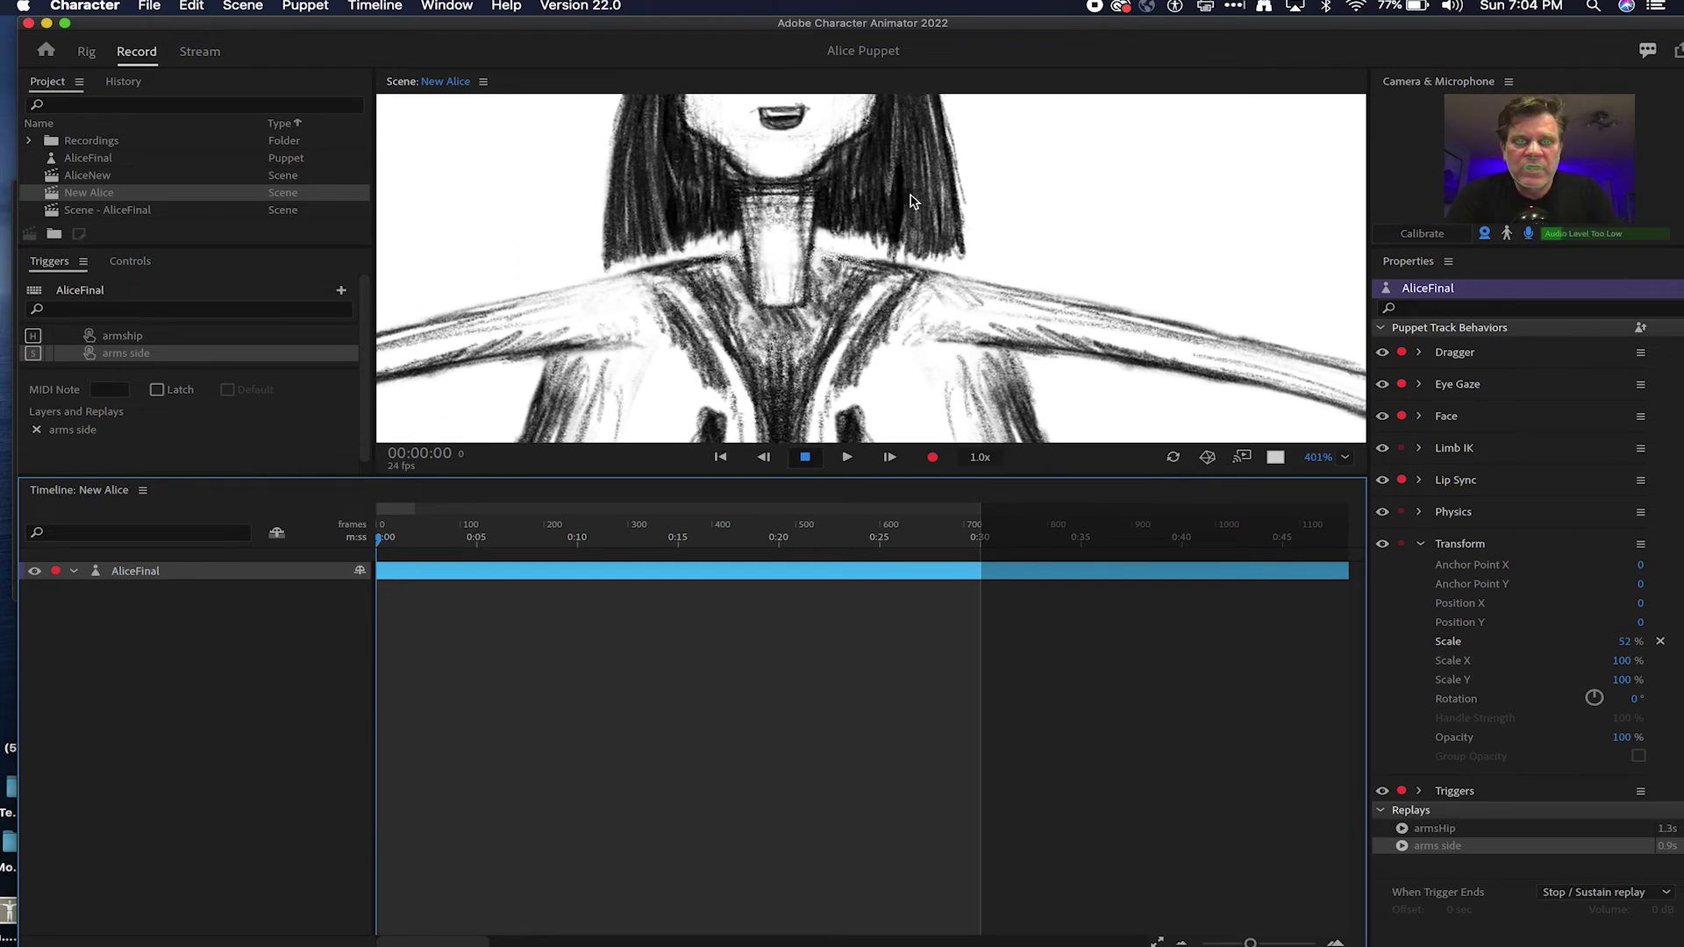
{"action": "scroll", "coordinate": [912, 202], "scroll_direction": "down", "scroll_amount": 5}
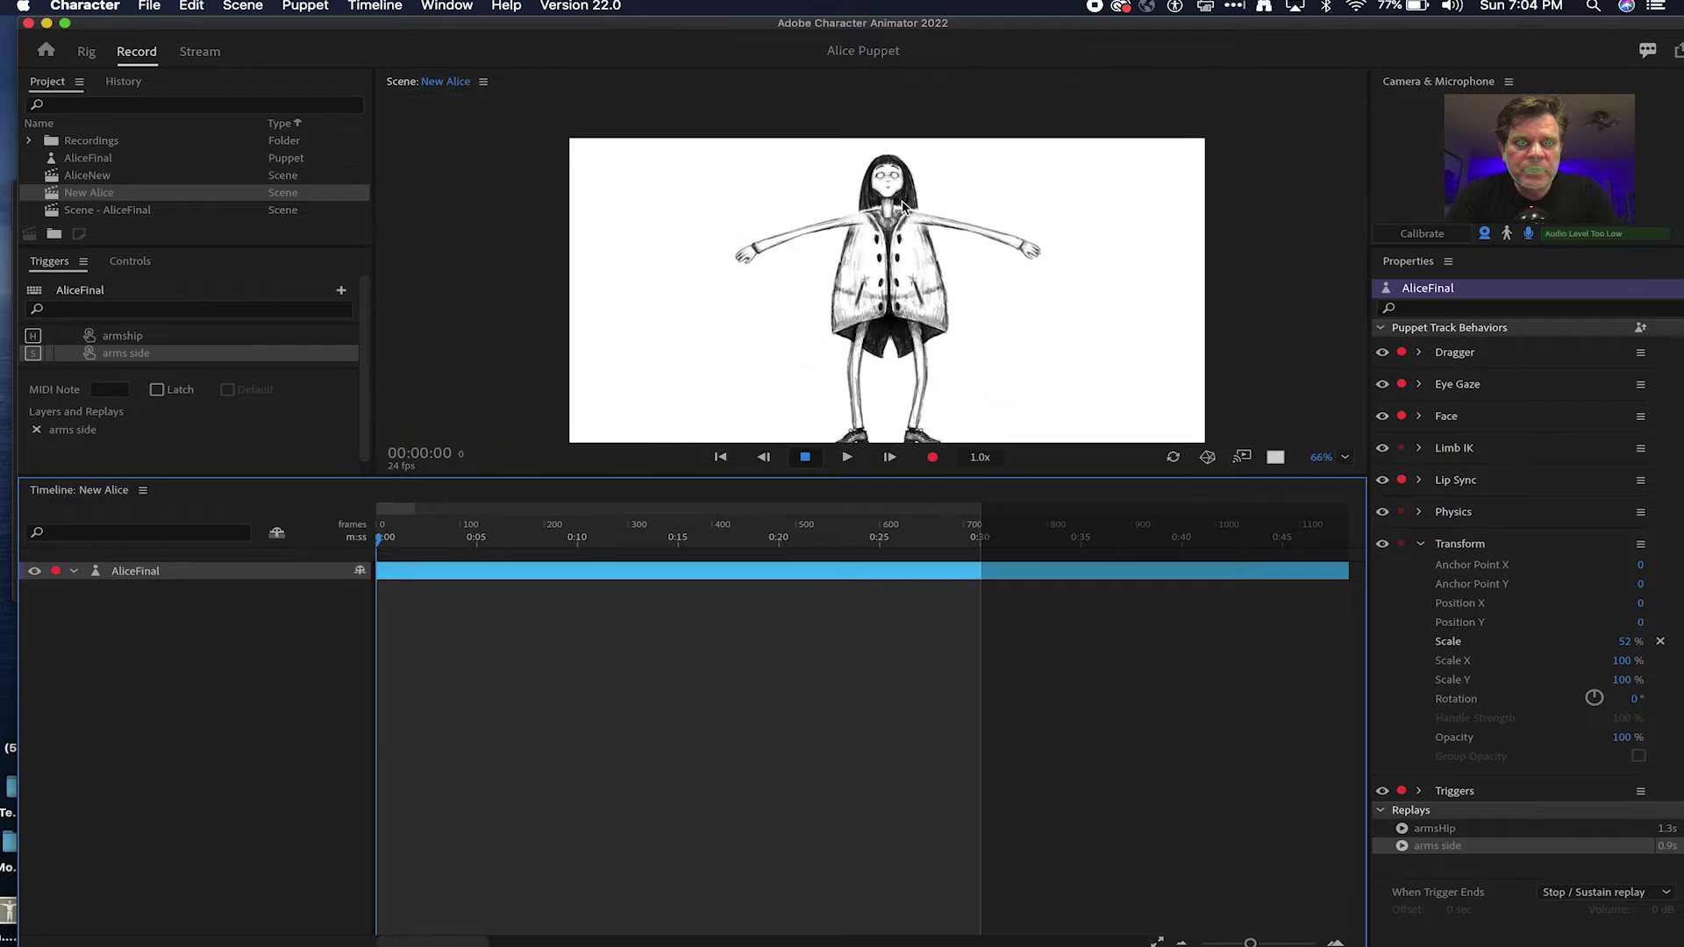
{"action": "scroll", "coordinate": [908, 203], "scroll_direction": "up", "scroll_amount": 8}
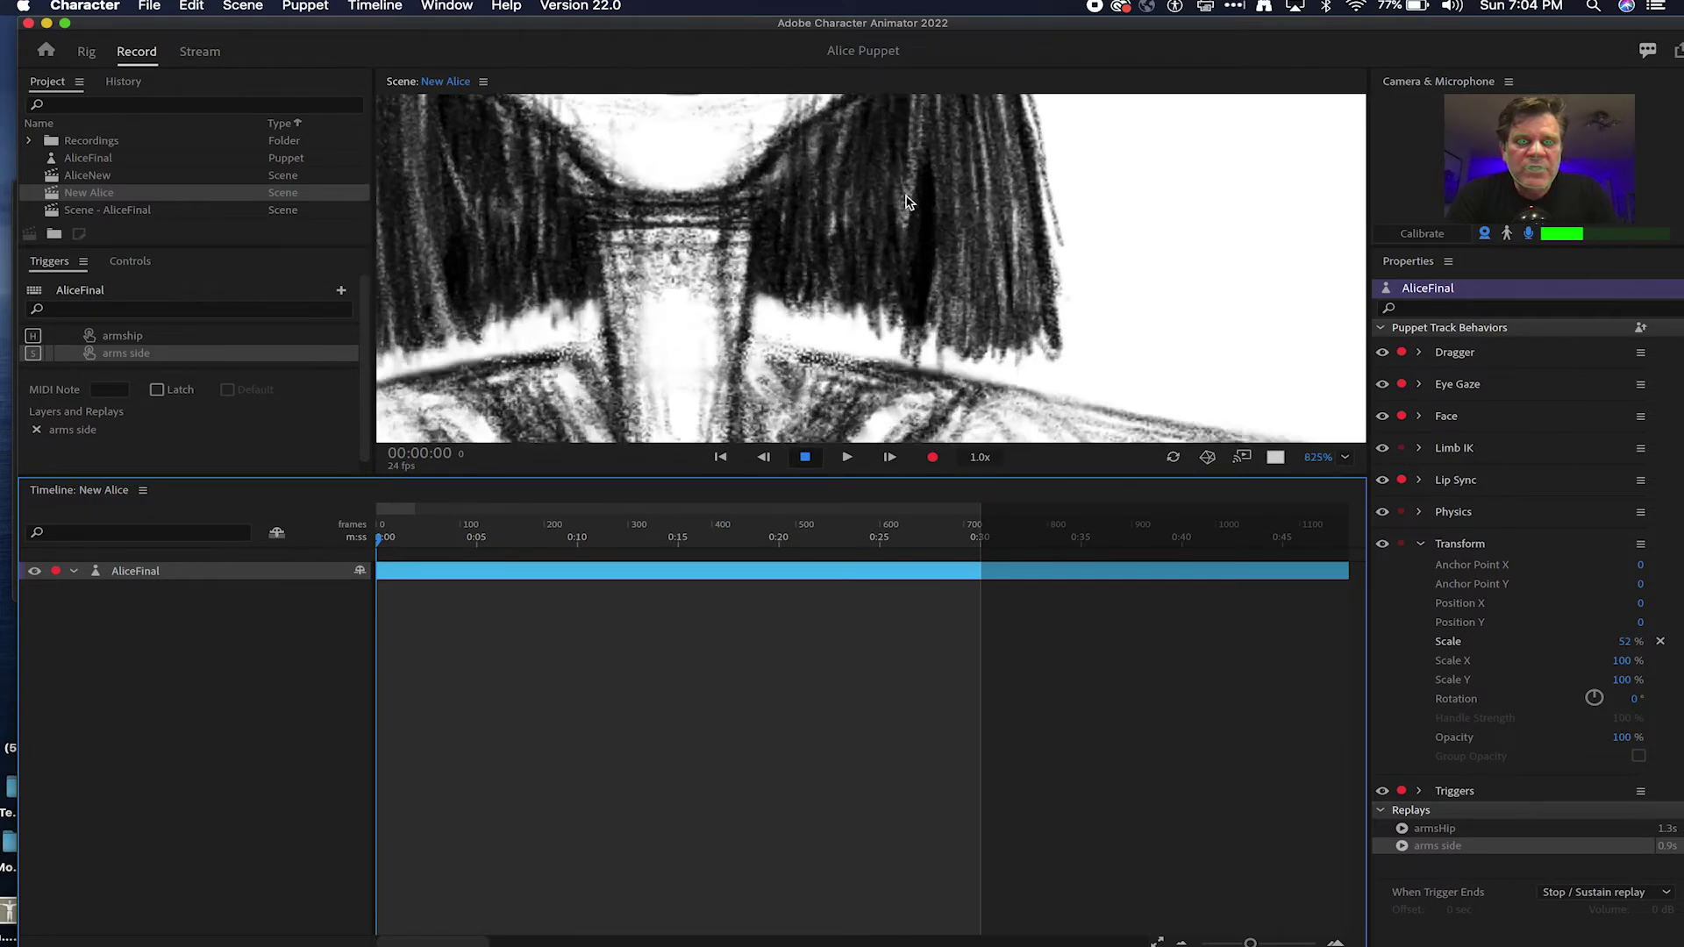
{"action": "left_click_drag", "start_coordinate": [1632, 603], "coordinate": [1679, 586]}
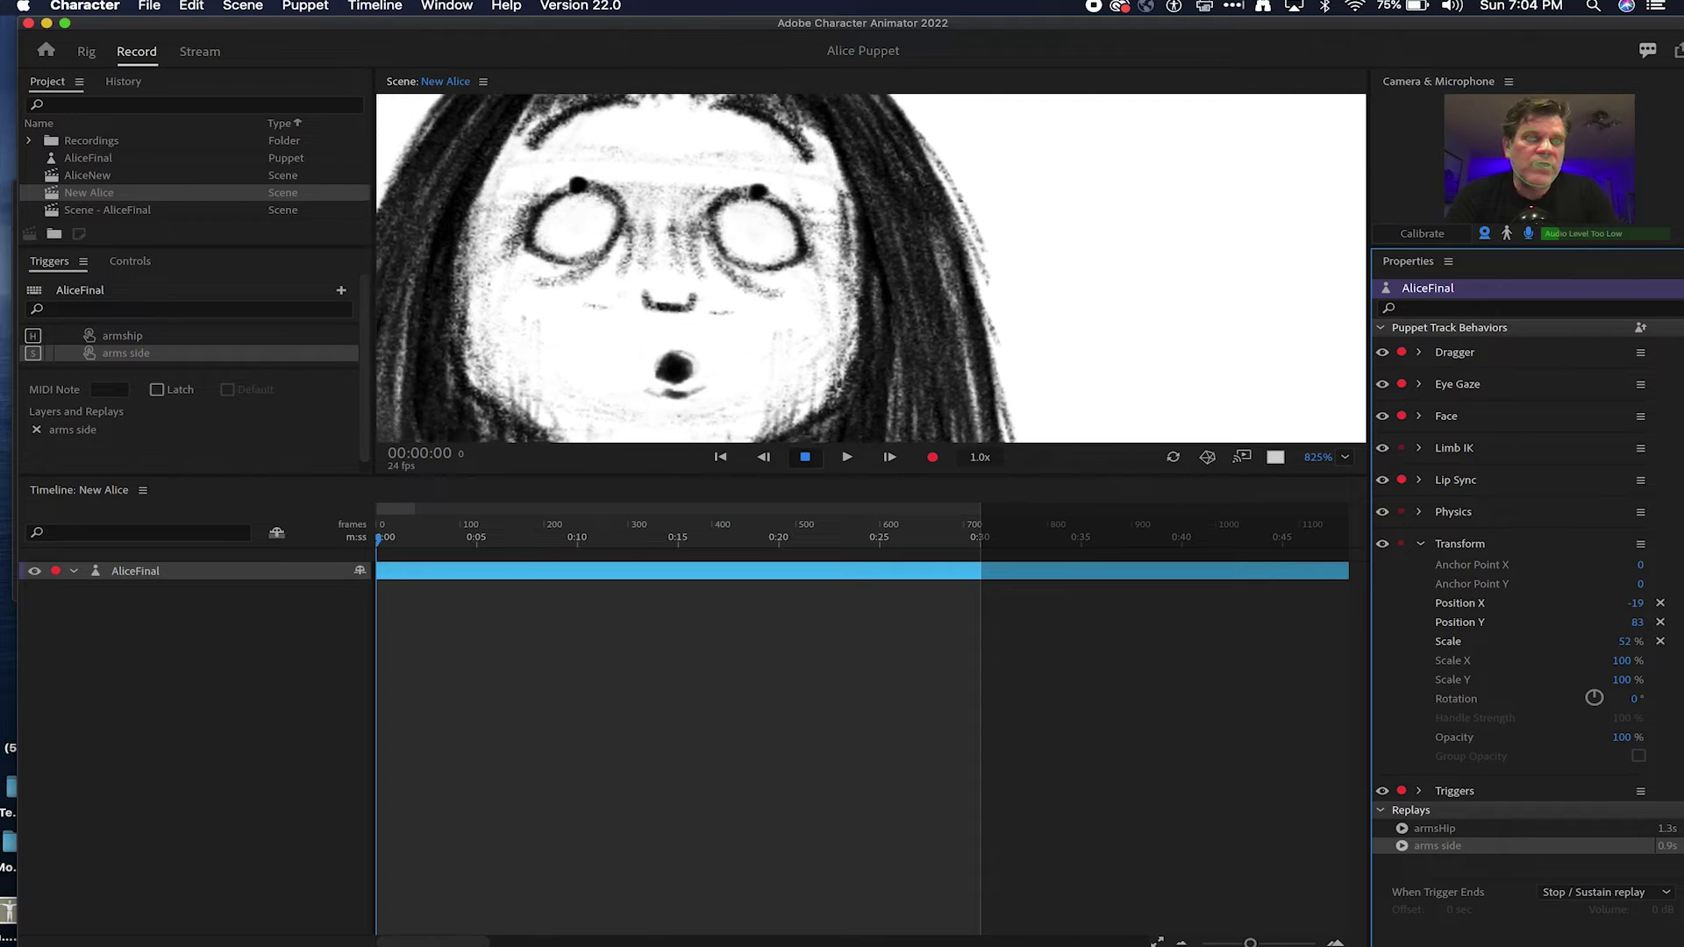
Step: Set the puppet's Eye Gaze Keyboard Strength, Mouse & Touch Strength and Camera Strength to 60% each
{"action": "left_click", "coordinate": [1421, 384]}
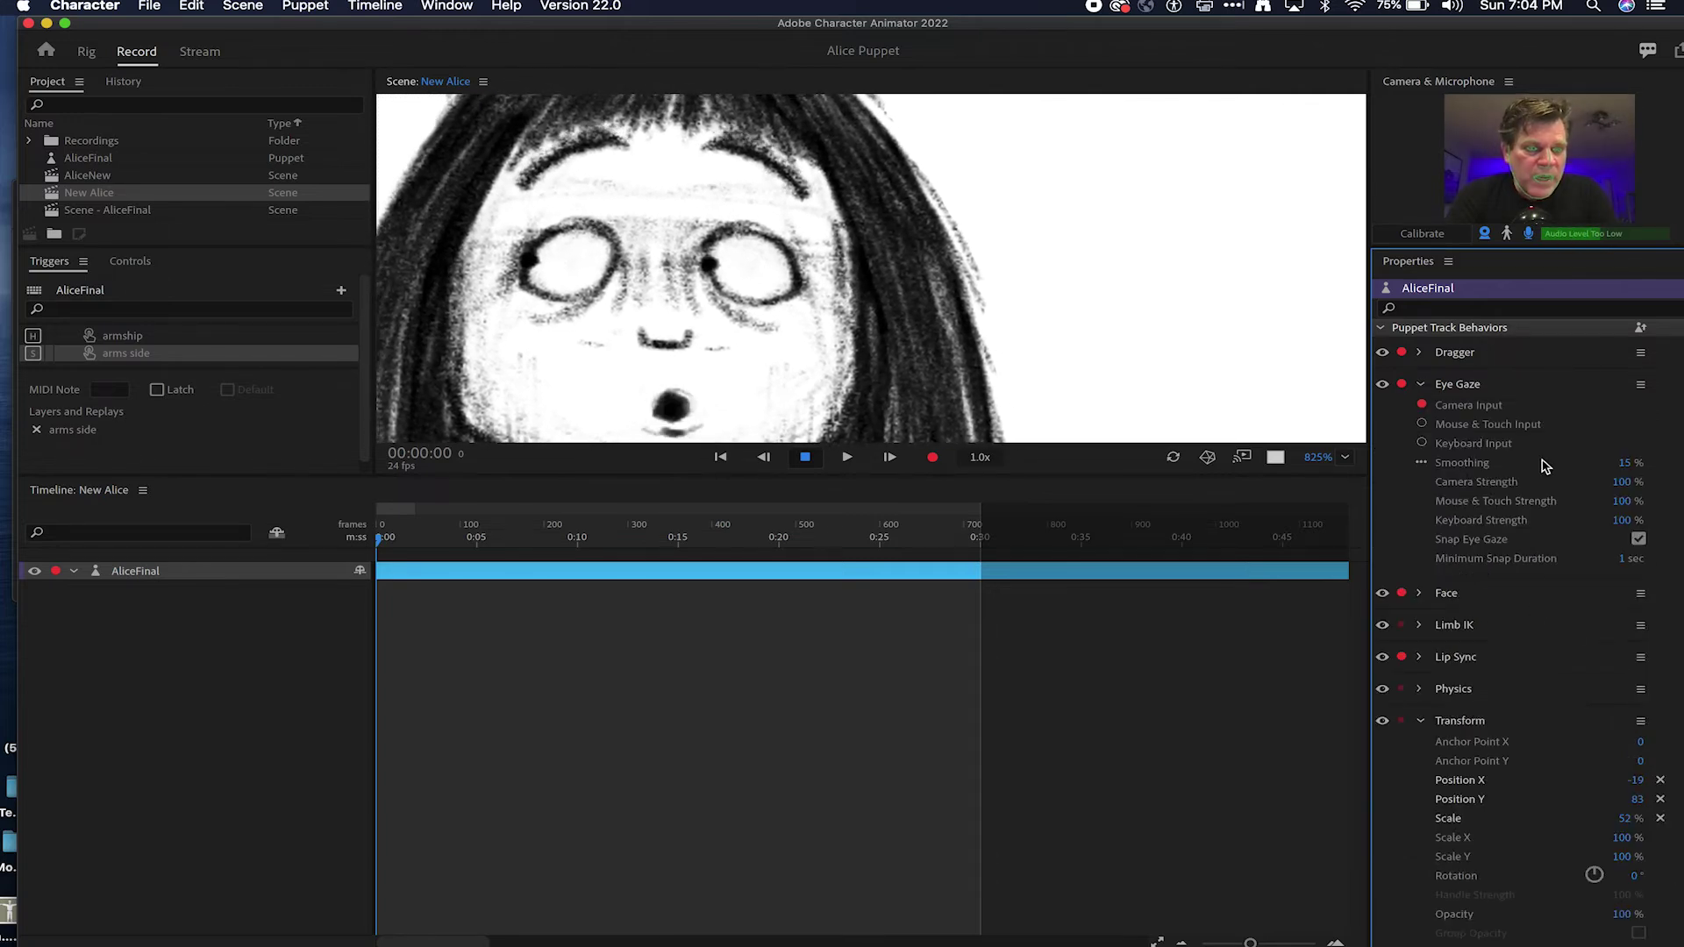
{"action": "left_click", "coordinate": [1622, 520]}
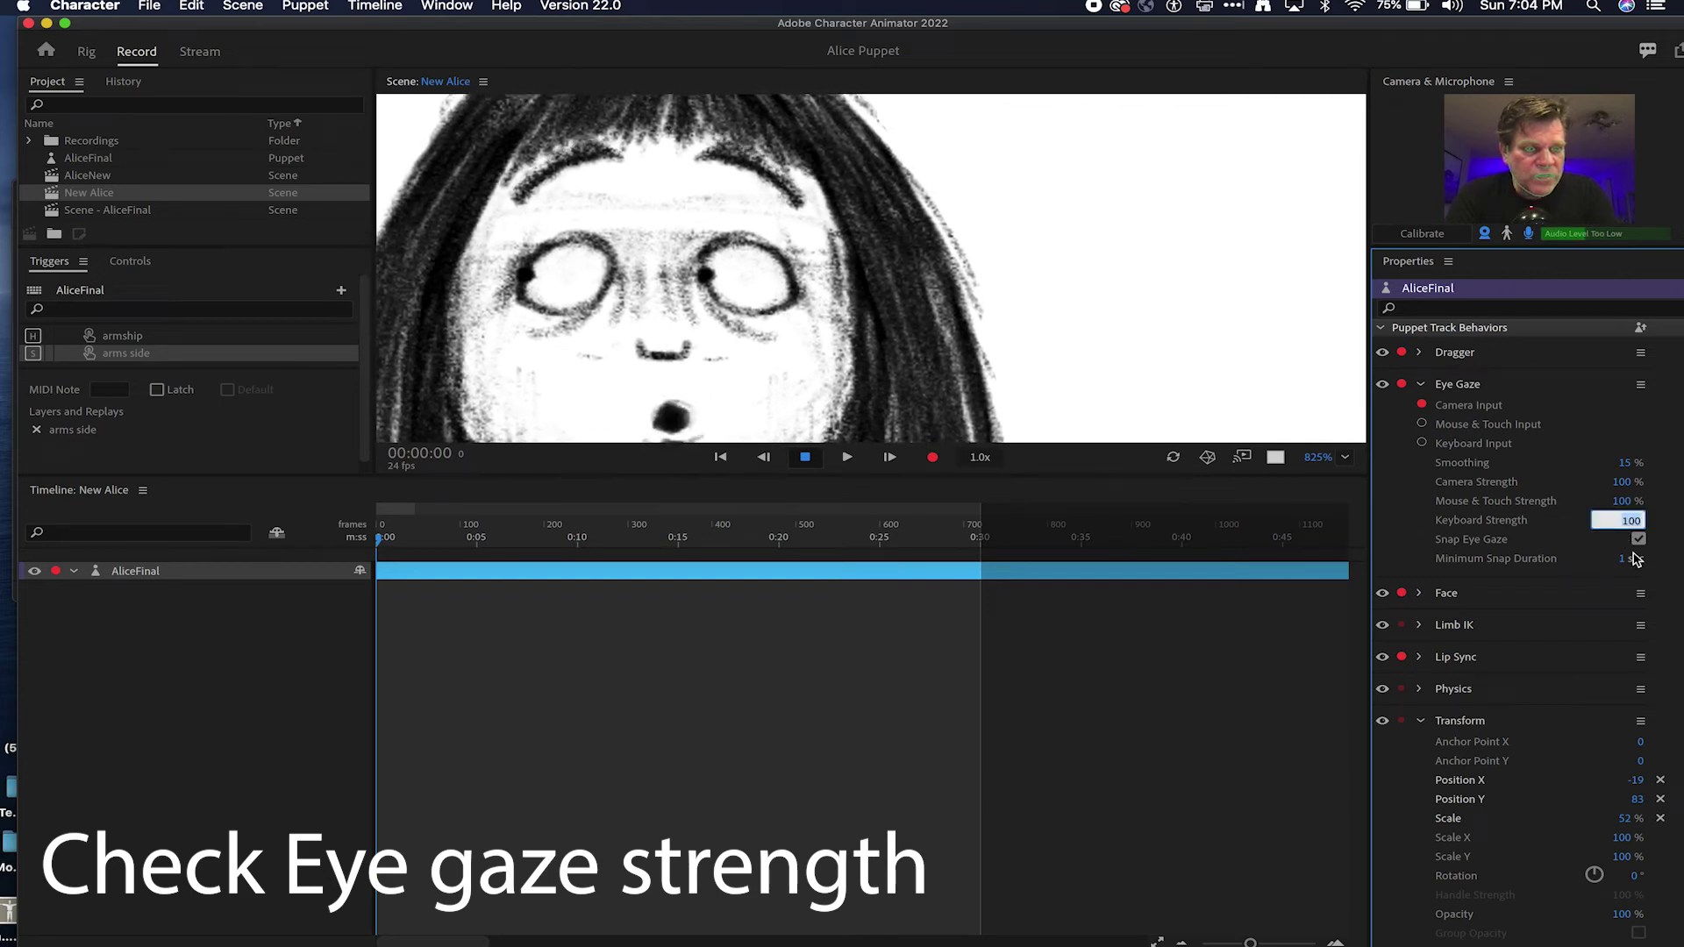
{"action": "type", "text": "60"}
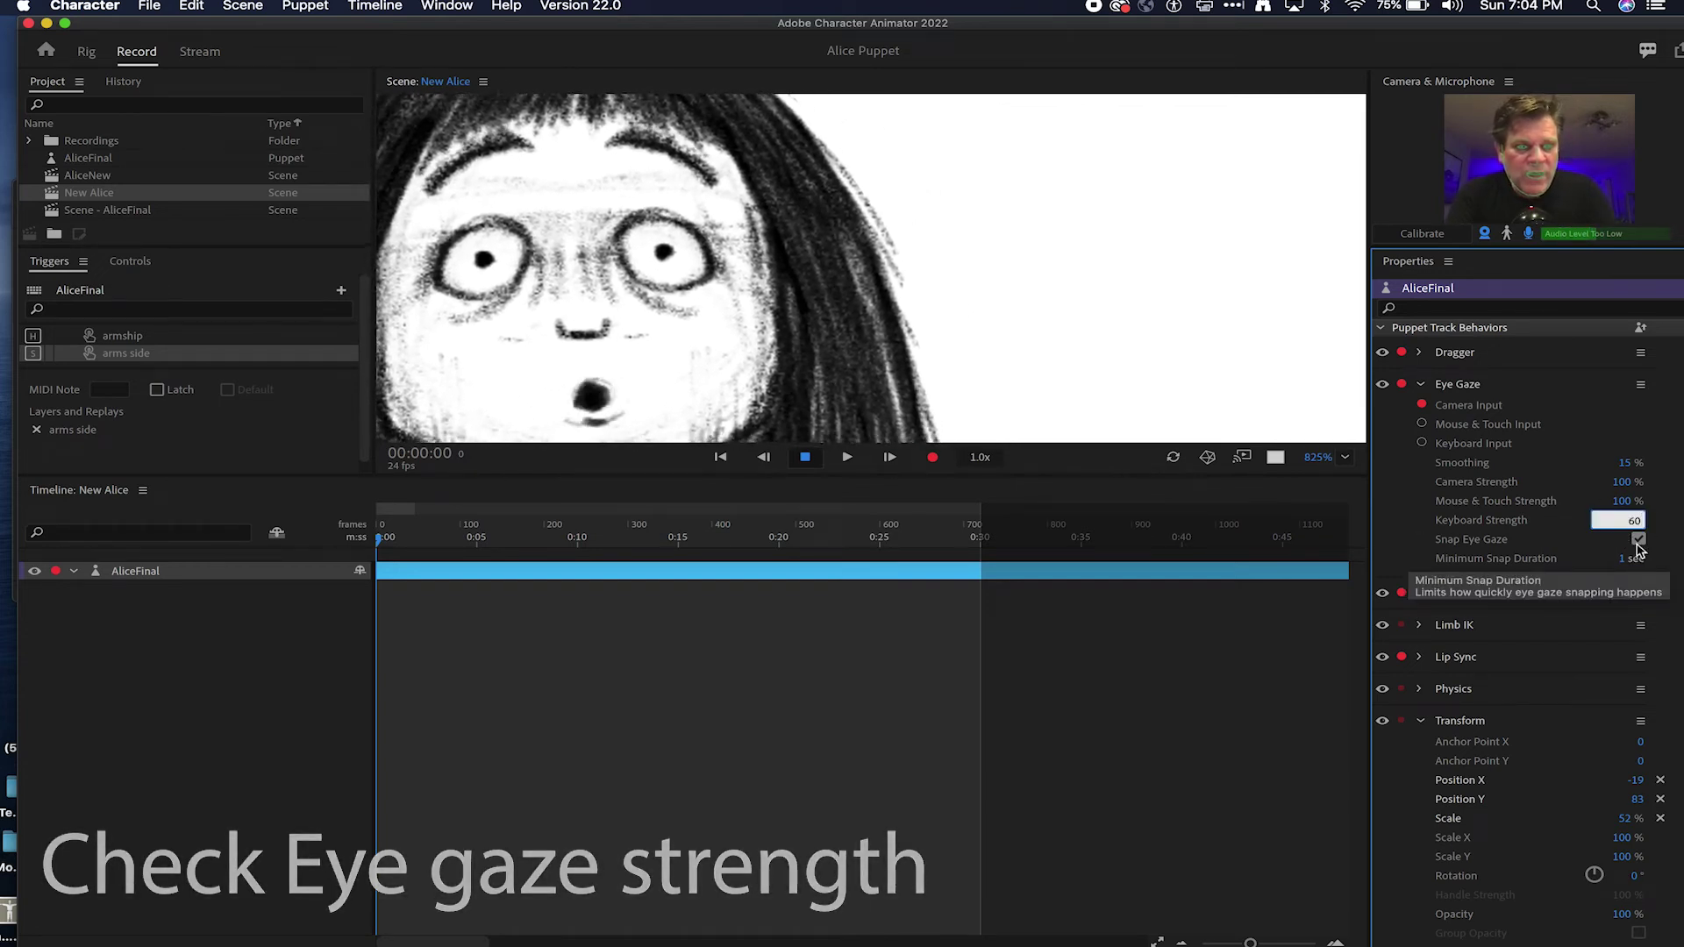
{"action": "left_click", "coordinate": [1622, 501]}
{"action": "type", "text": "60"}
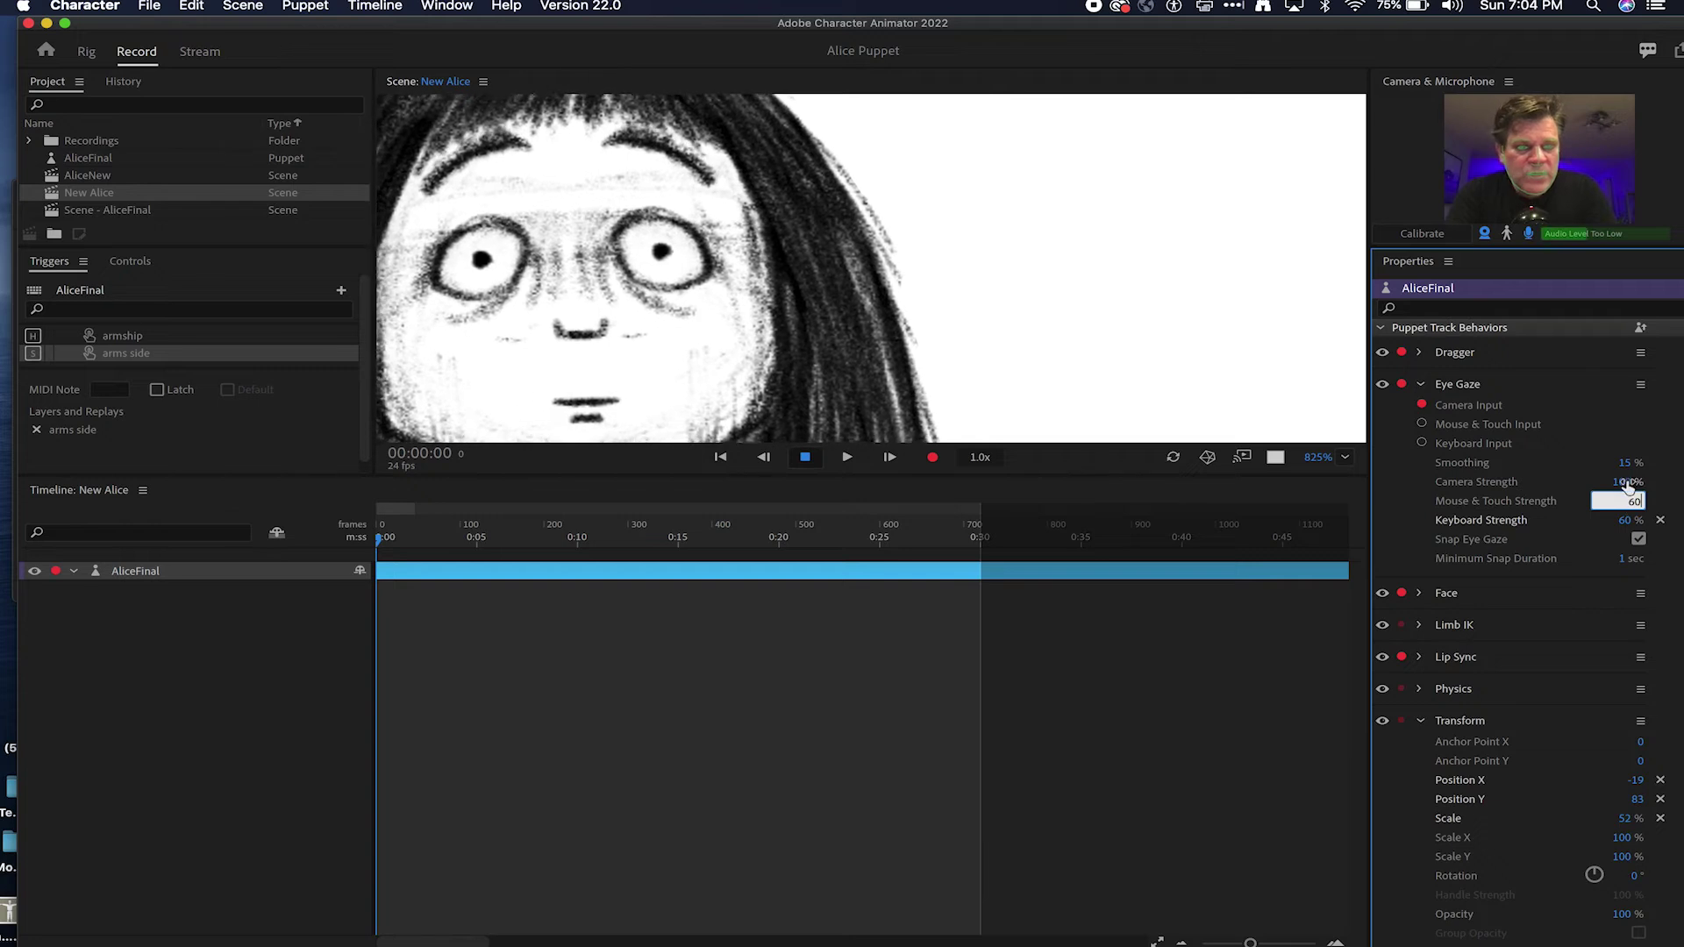
{"action": "left_click", "coordinate": [1622, 482]}
{"action": "type", "text": "60"}
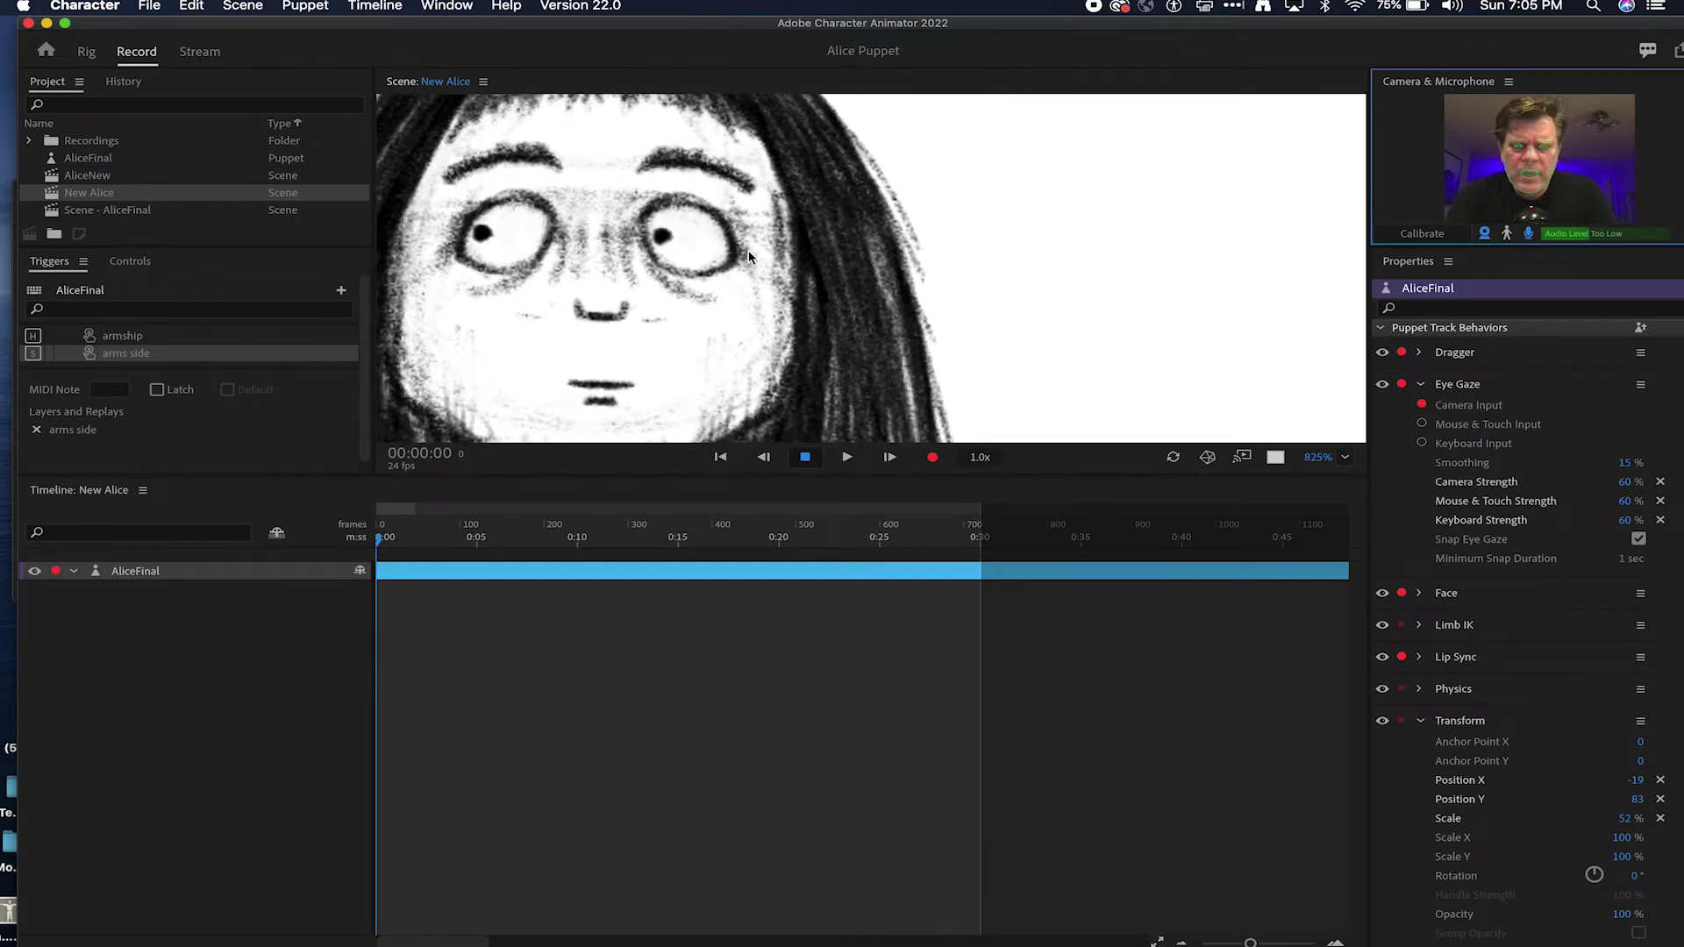
Step: Review the Face behavior's strength settings and zoom the scene out to show the puppet's upper body
{"action": "left_click", "coordinate": [1420, 594]}
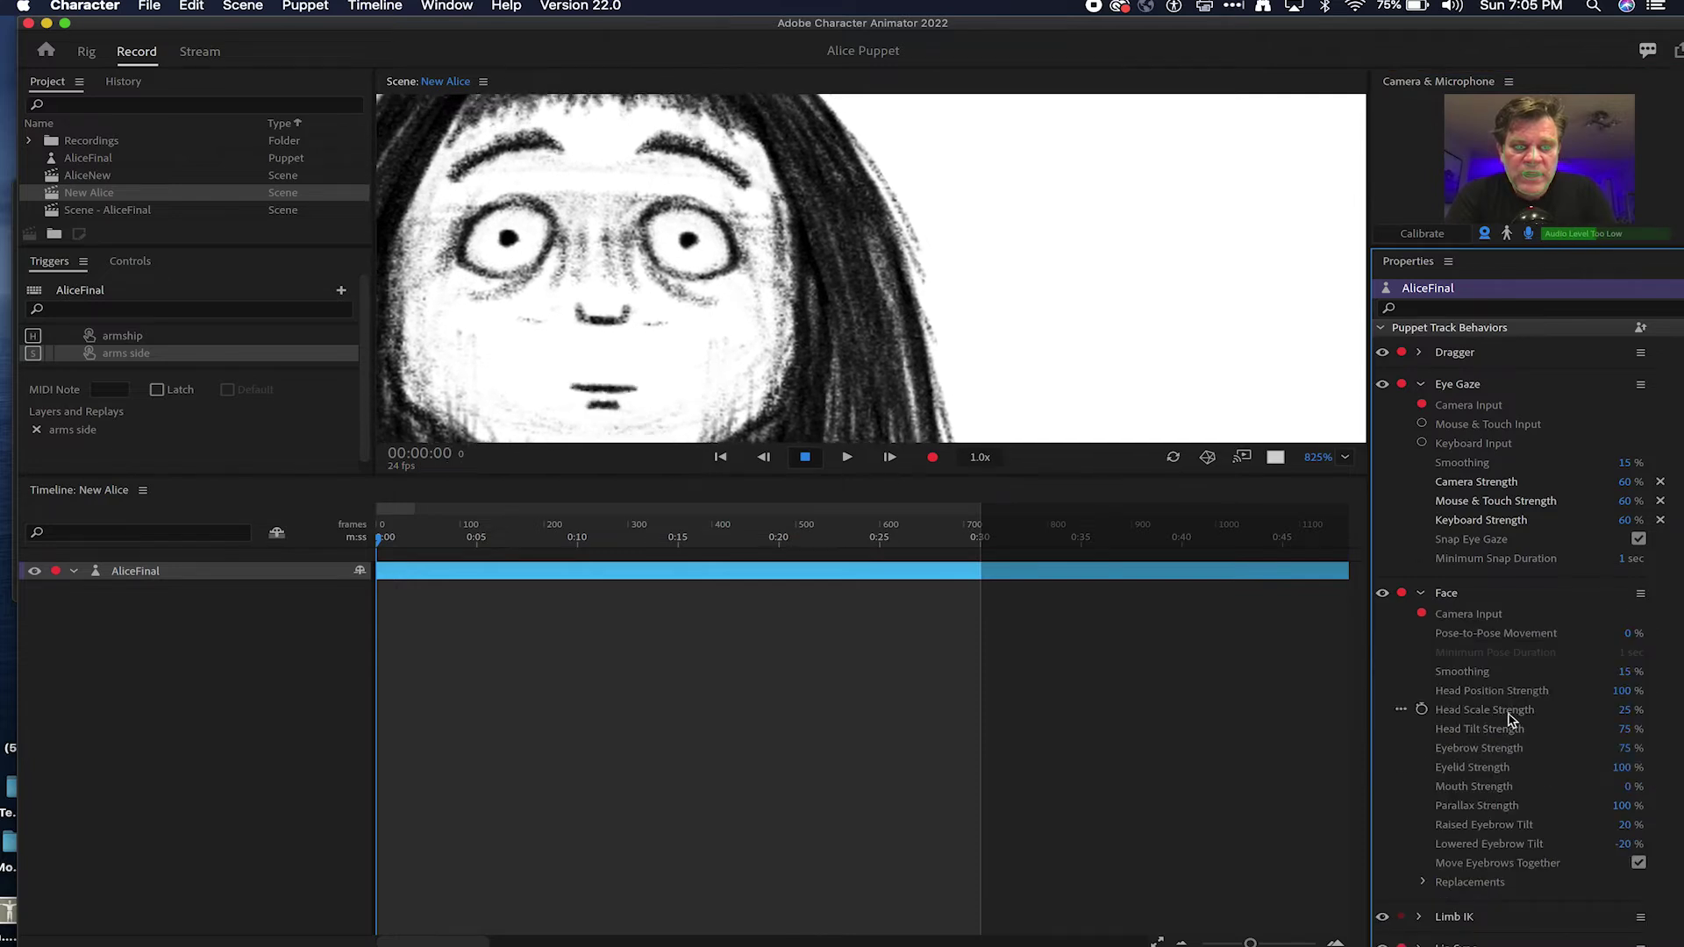
{"action": "left_click", "coordinate": [1420, 594]}
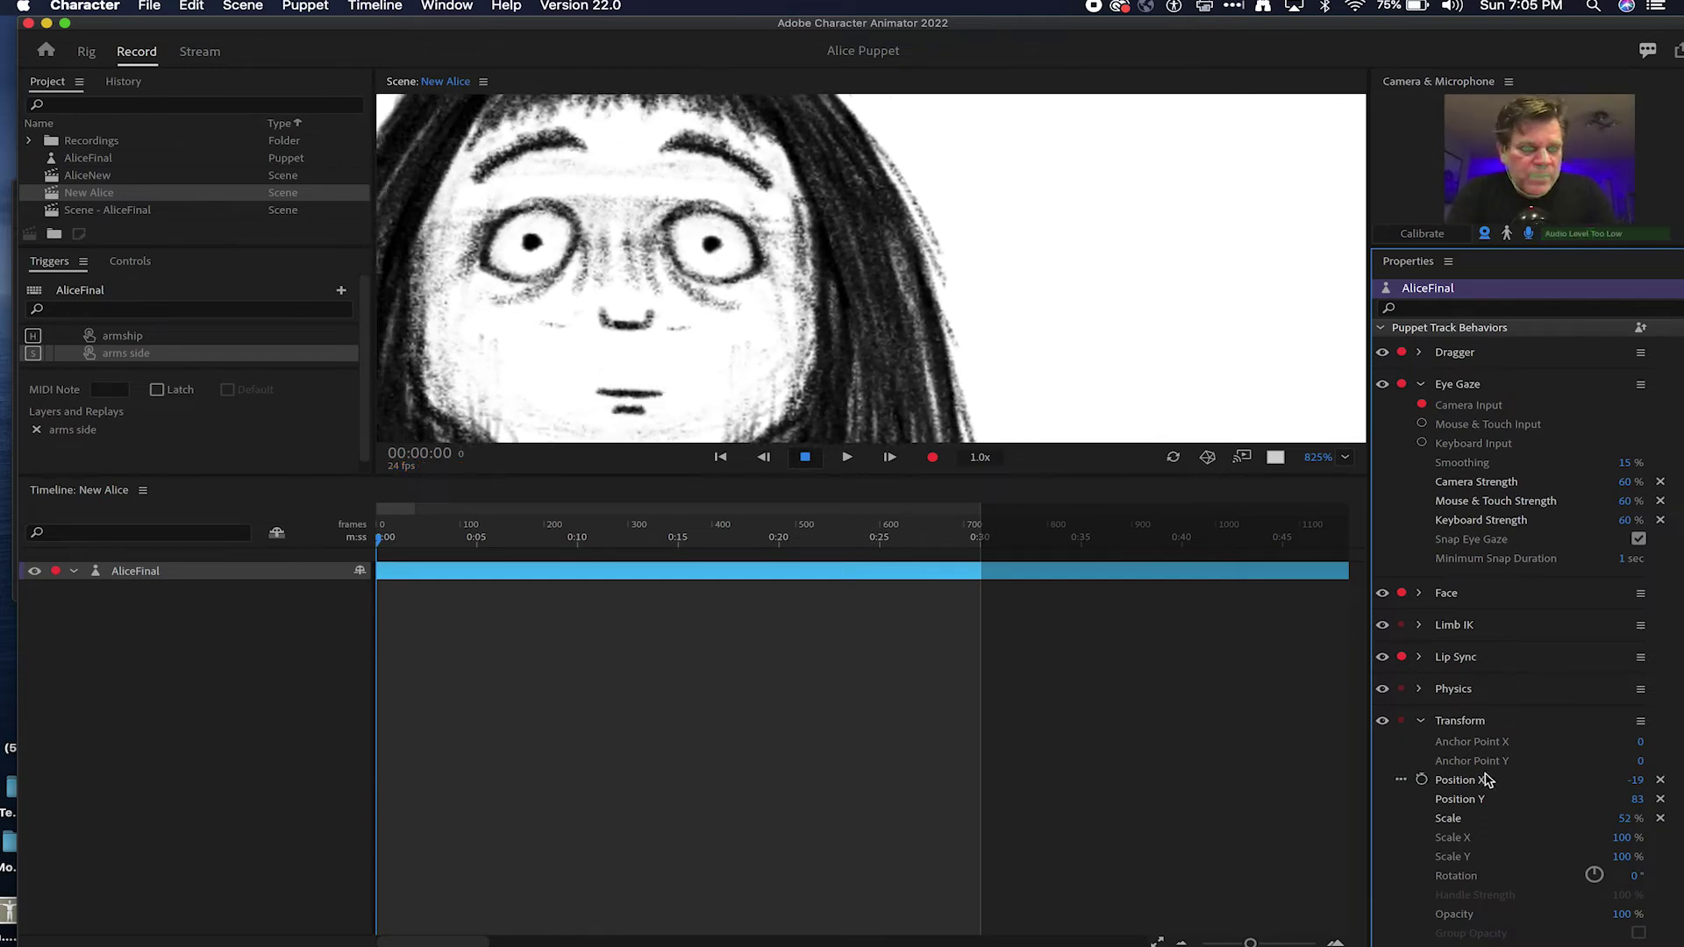
{"action": "scroll", "coordinate": [1201, 304], "scroll_direction": "down", "scroll_amount": 10}
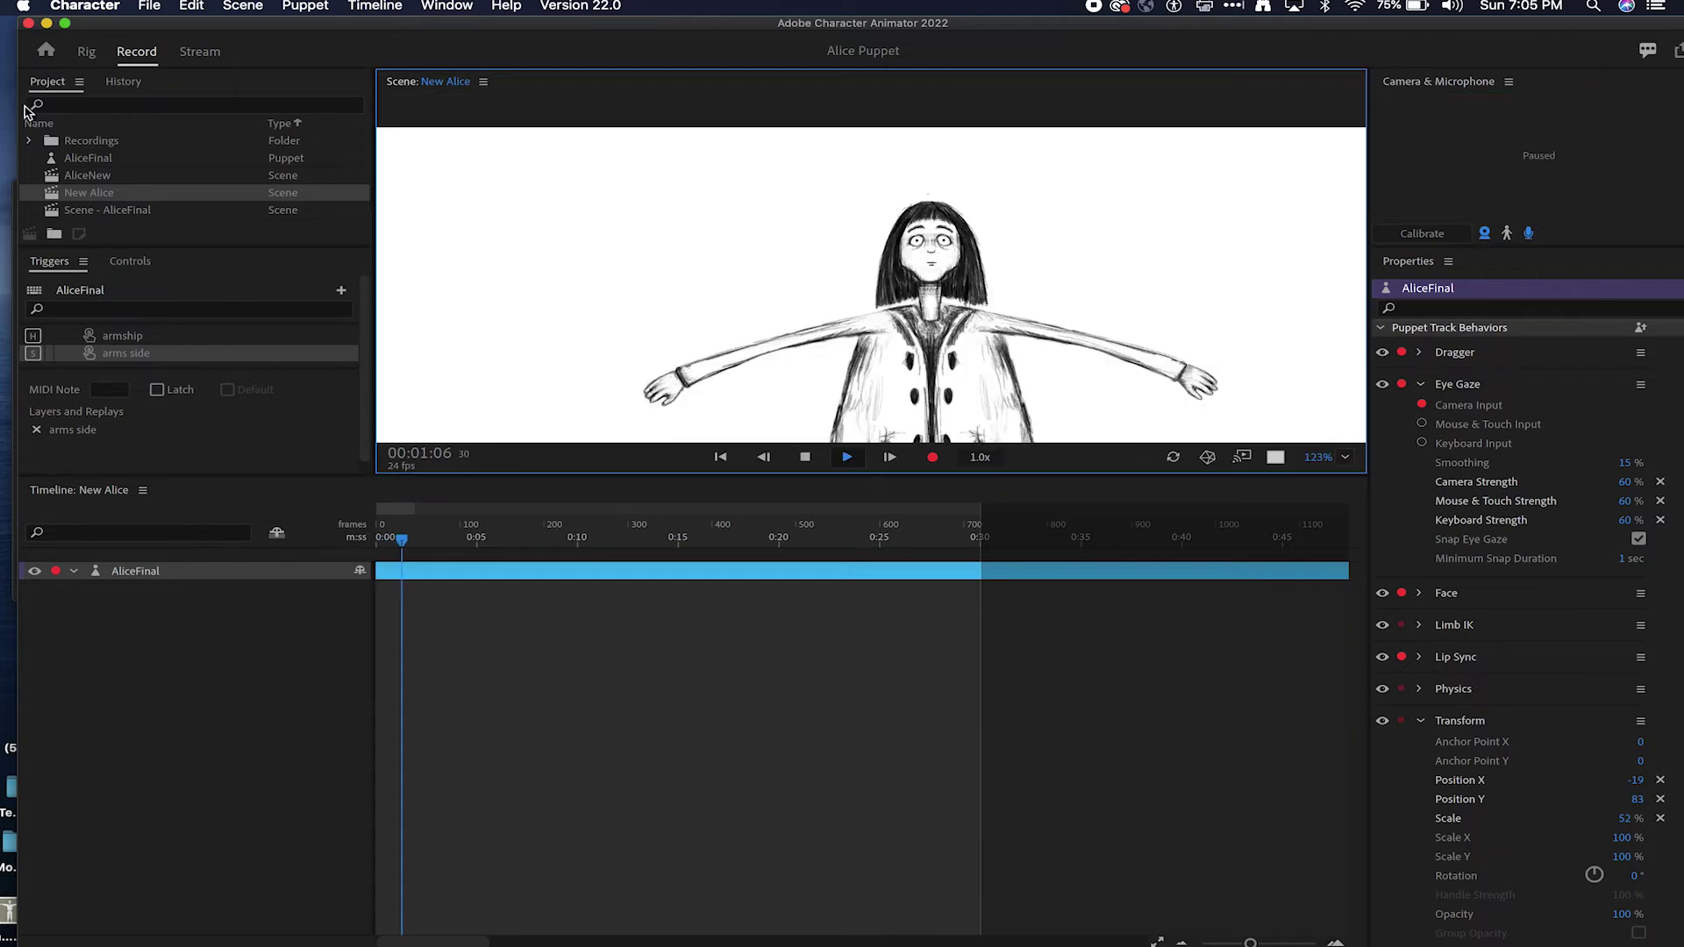
Step: Delete the armship and arms side triggers from the AliceFinal rig
{"action": "left_click", "coordinate": [88, 54]}
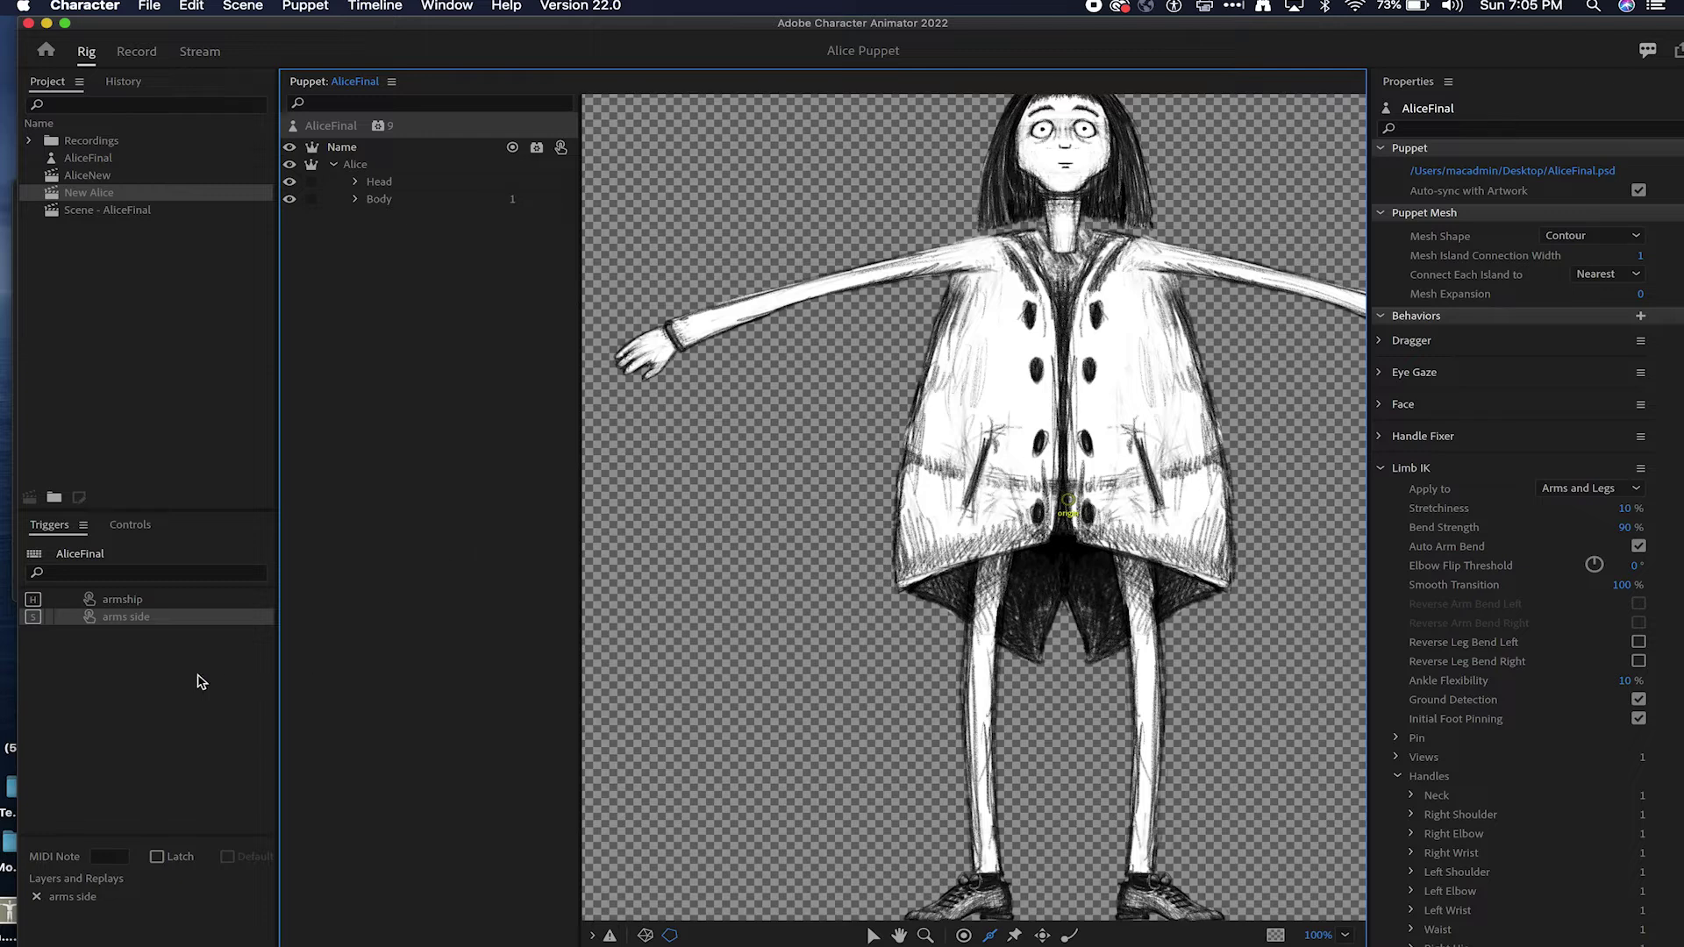
{"action": "left_click", "coordinate": [131, 601], "text": "shift"}
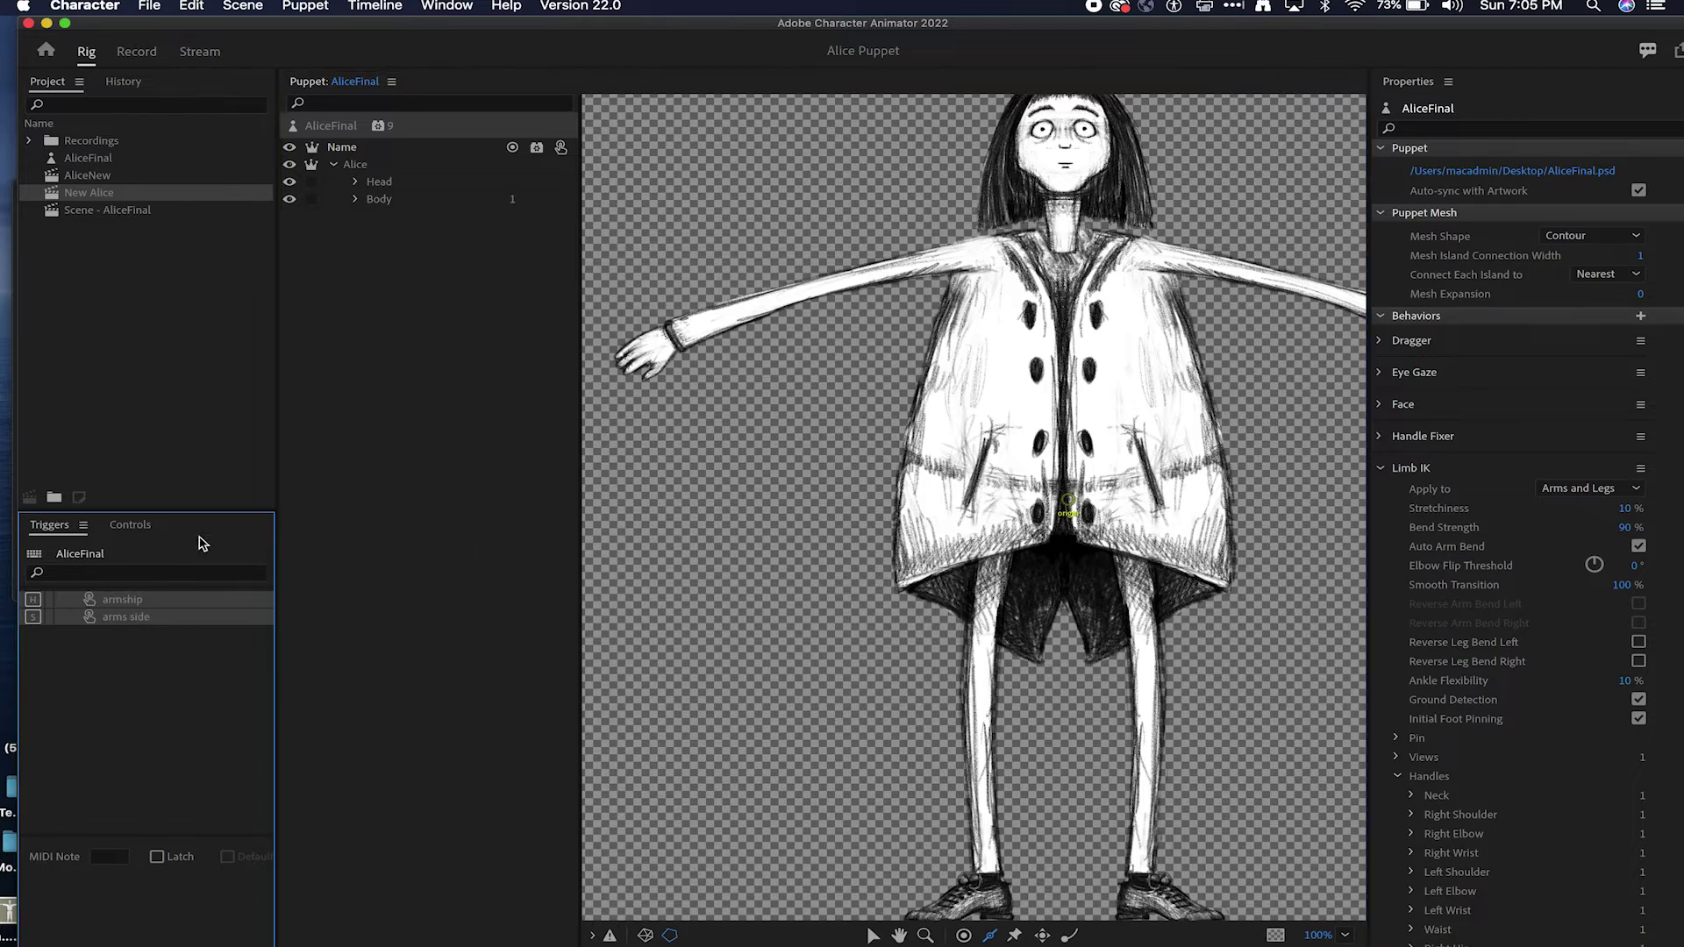
{"action": "right_click", "coordinate": [135, 622]}
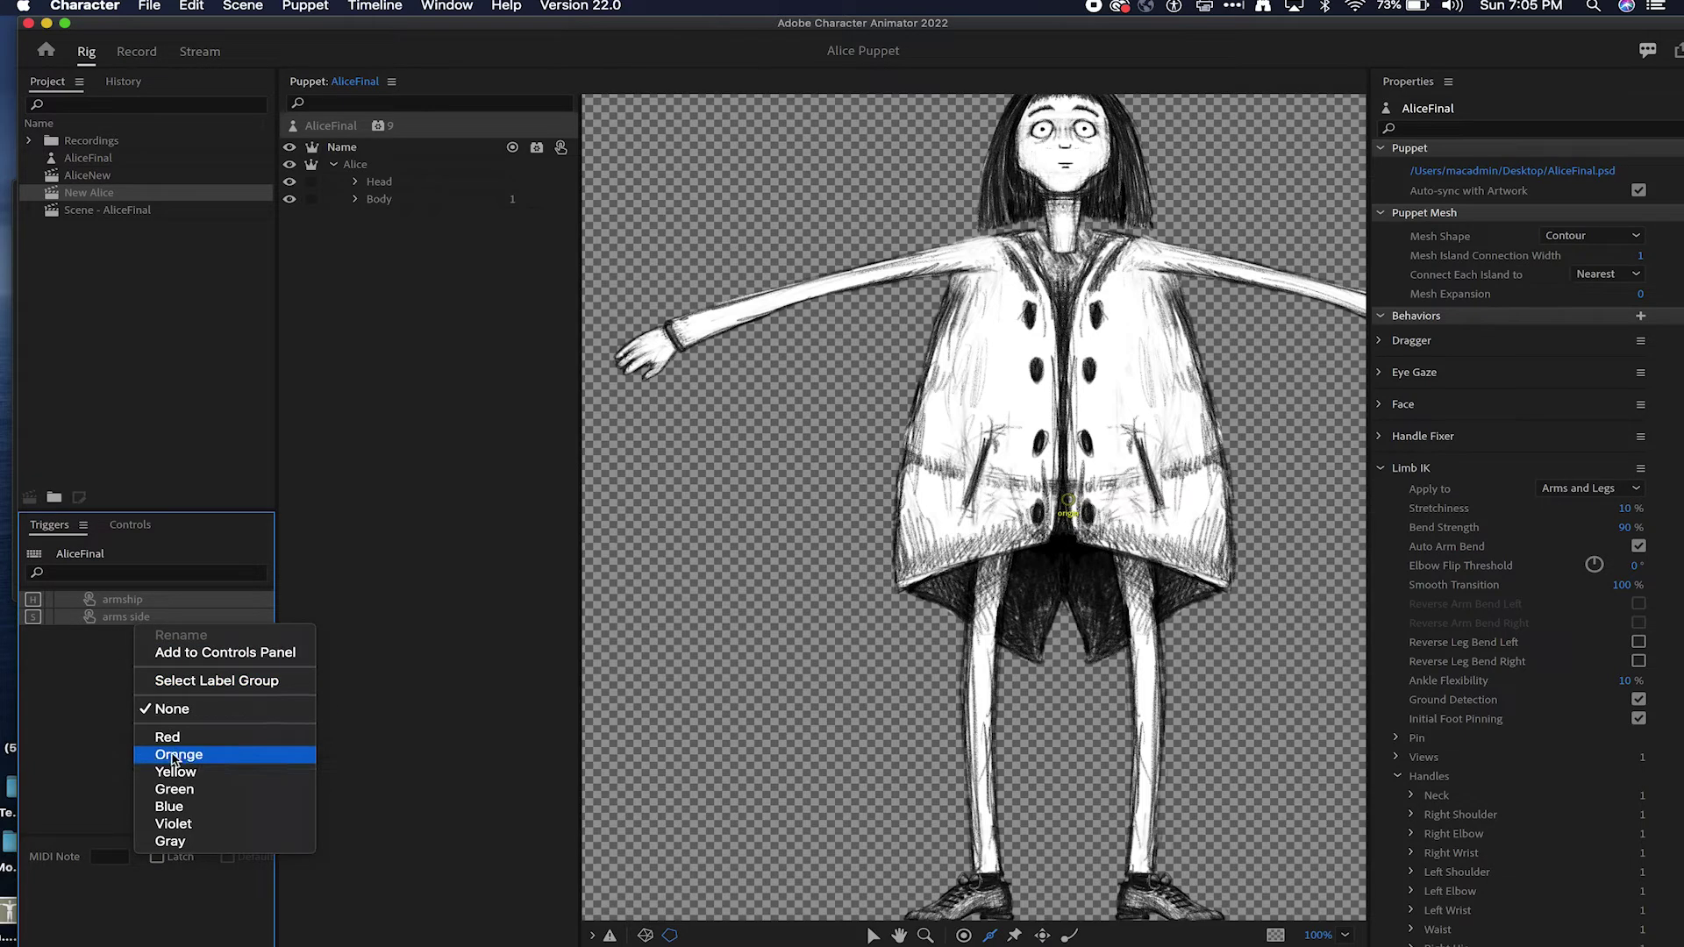
{"action": "left_click", "coordinate": [107, 684]}
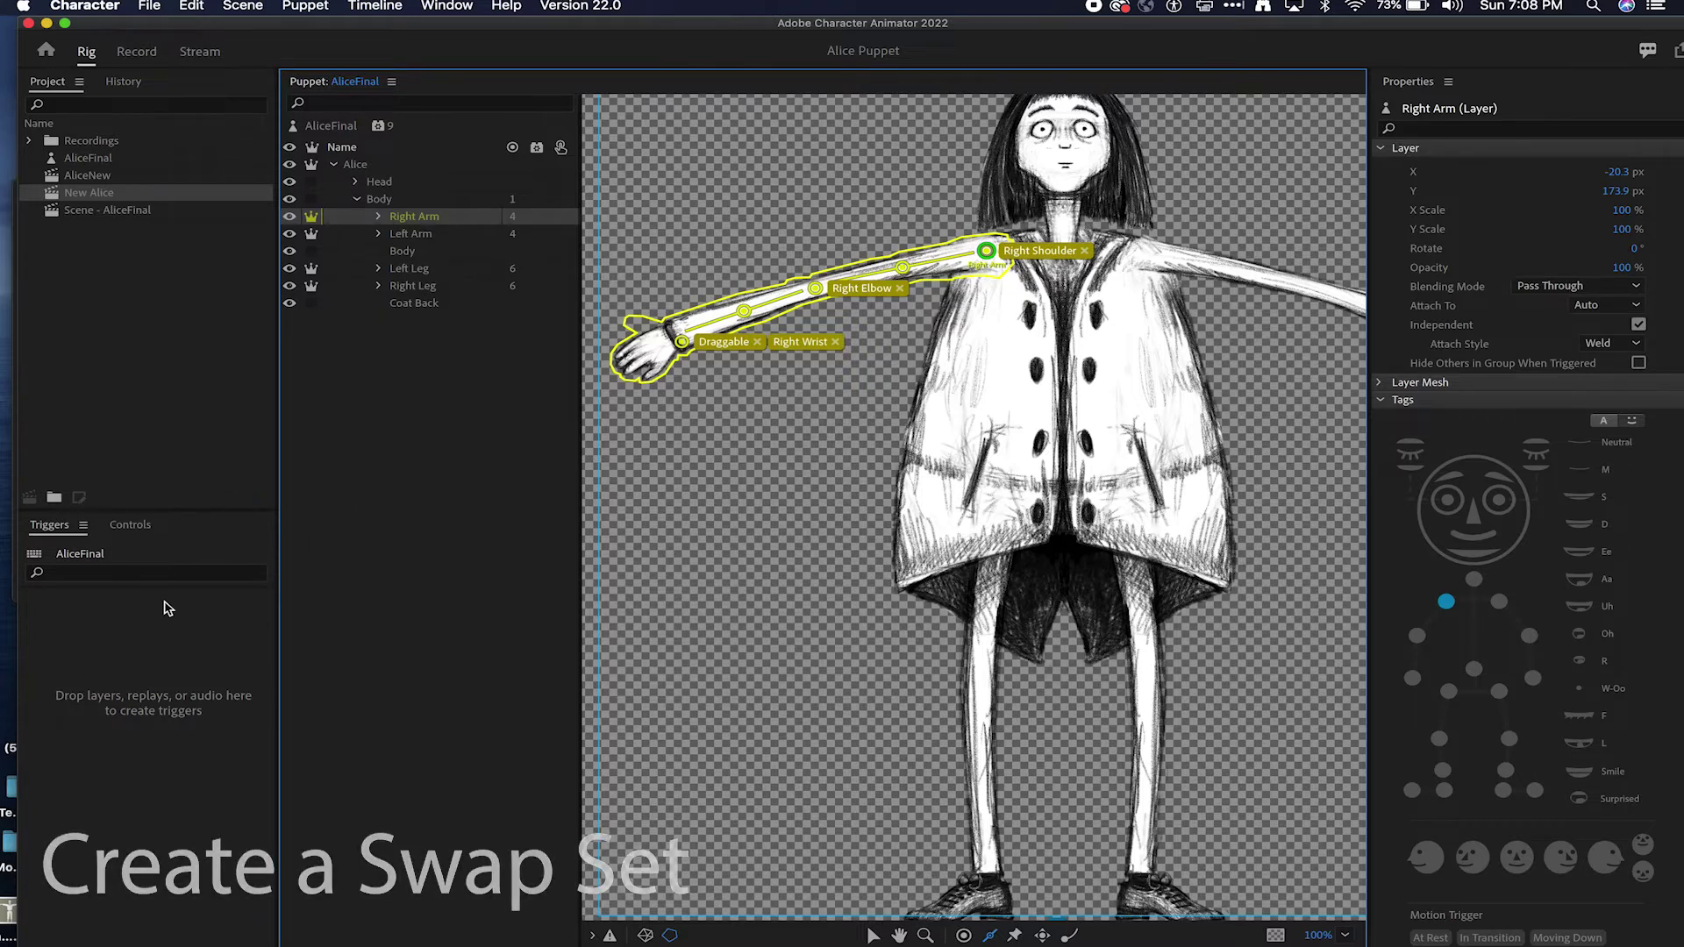
Step: Create a swap set from the Right Arm's R Hands group and rename the set Right Hands
{"action": "left_click", "coordinate": [380, 216]}
{"action": "left_click", "coordinate": [438, 252]}
{"action": "left_click", "coordinate": [404, 252]}
{"action": "left_click", "coordinate": [469, 270]}
{"action": "left_click", "coordinate": [472, 288]}
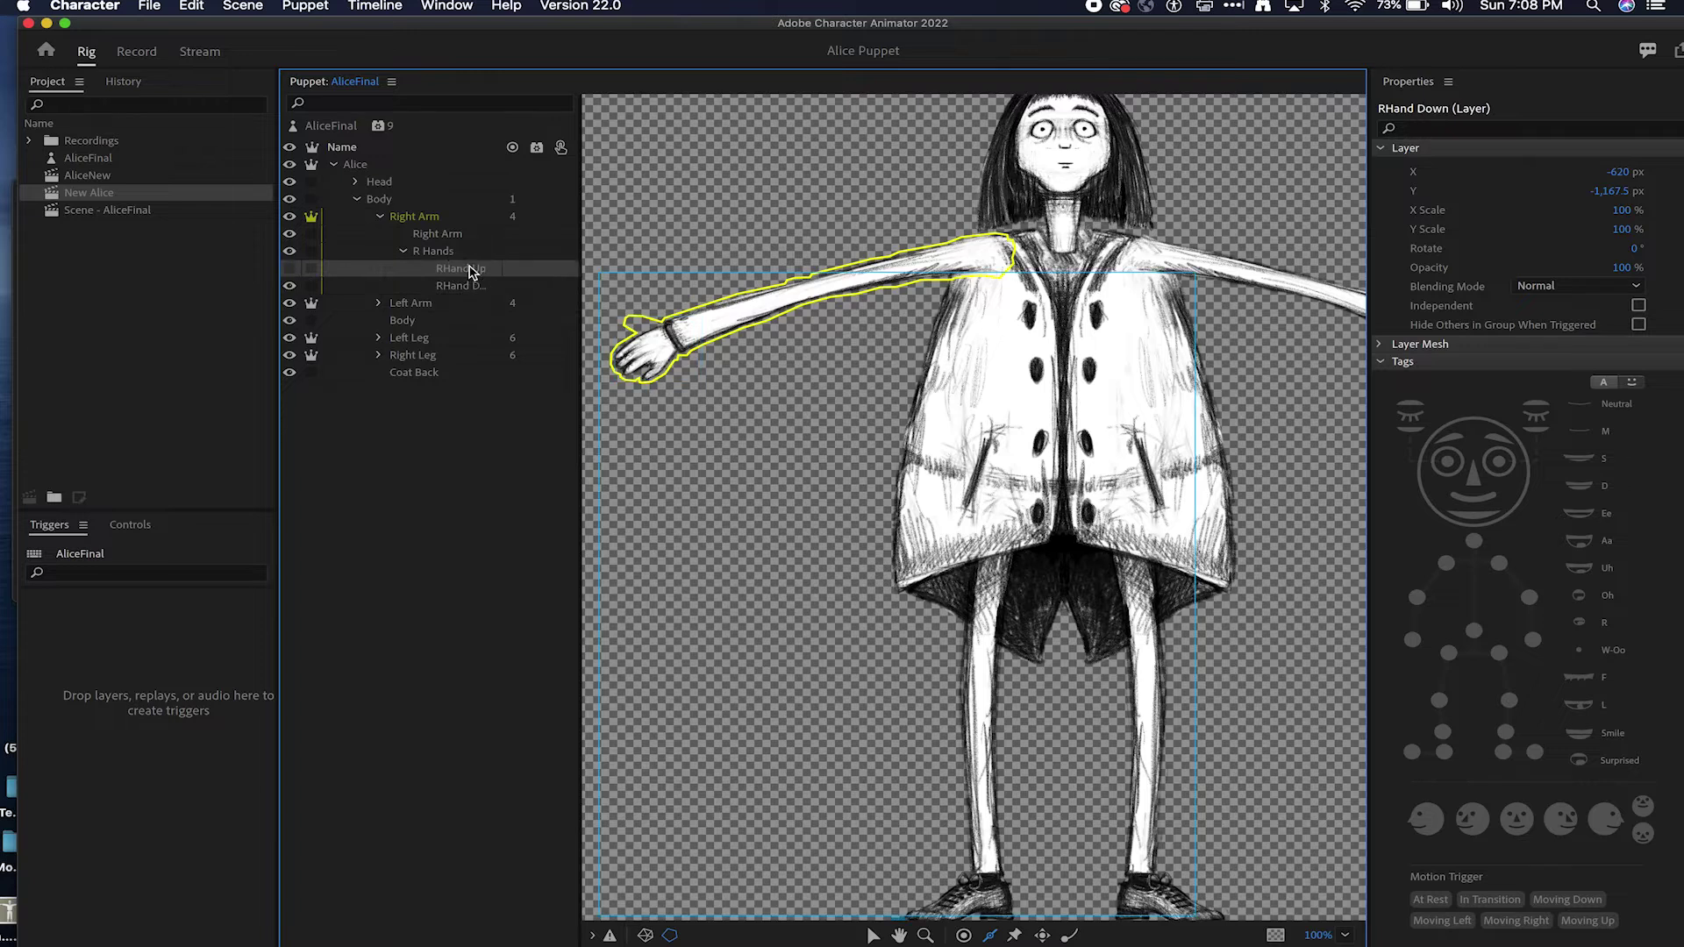
{"action": "left_click", "coordinate": [462, 252]}
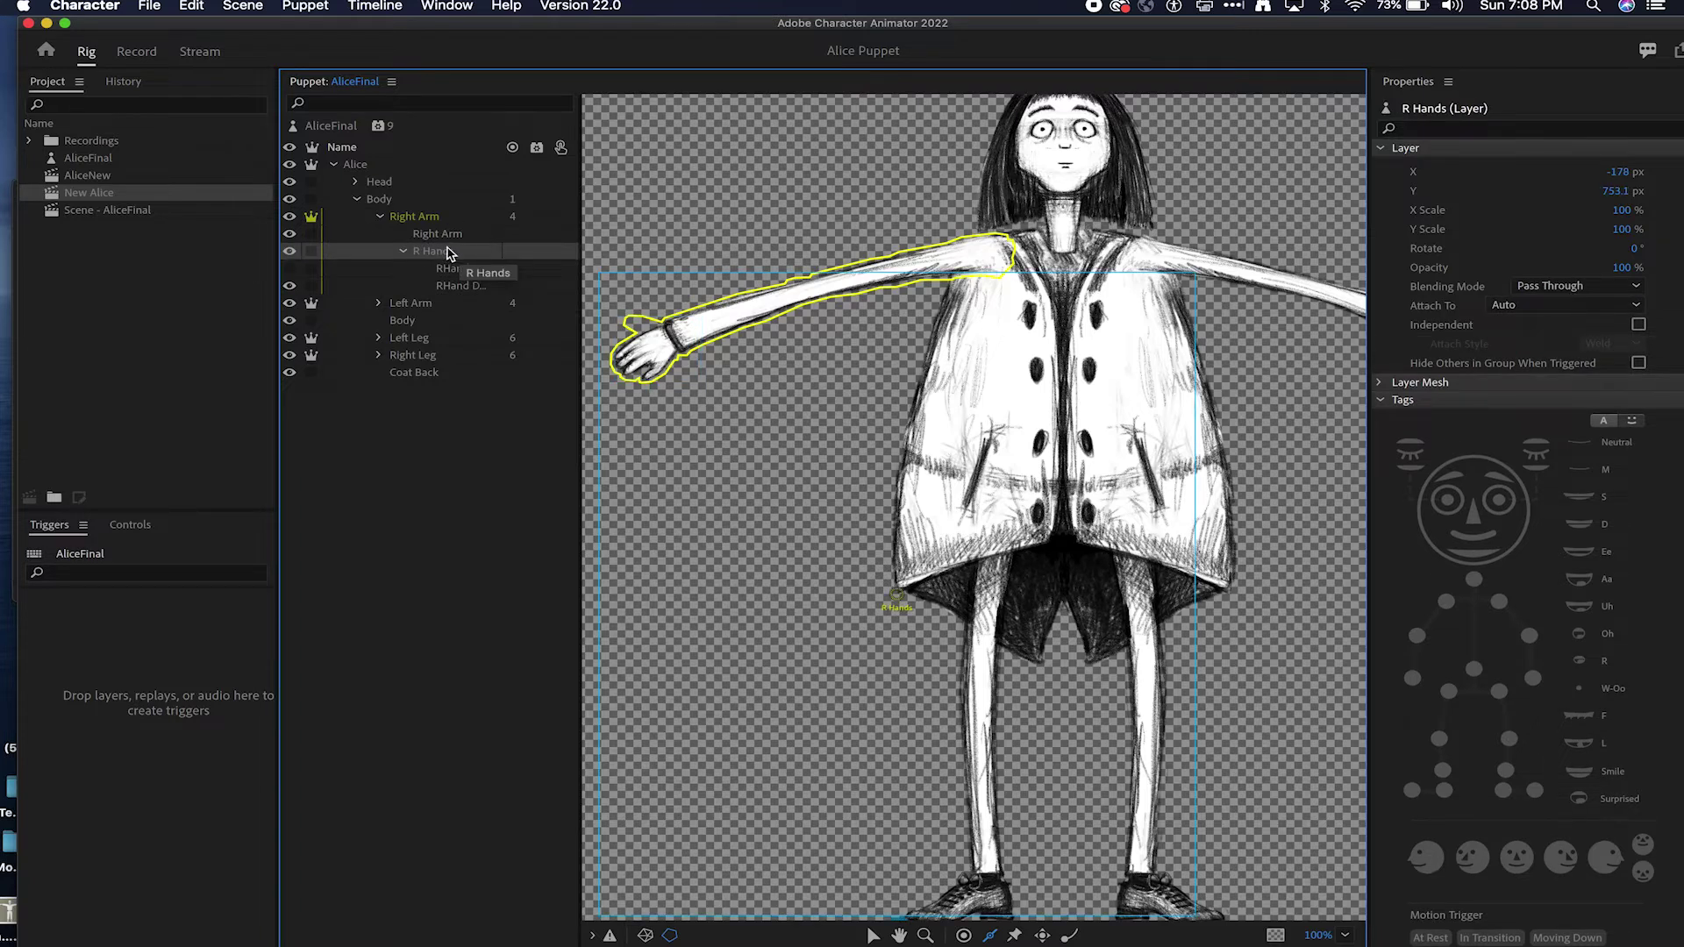
{"action": "left_click_drag", "start_coordinate": [446, 254], "coordinate": [171, 910]}
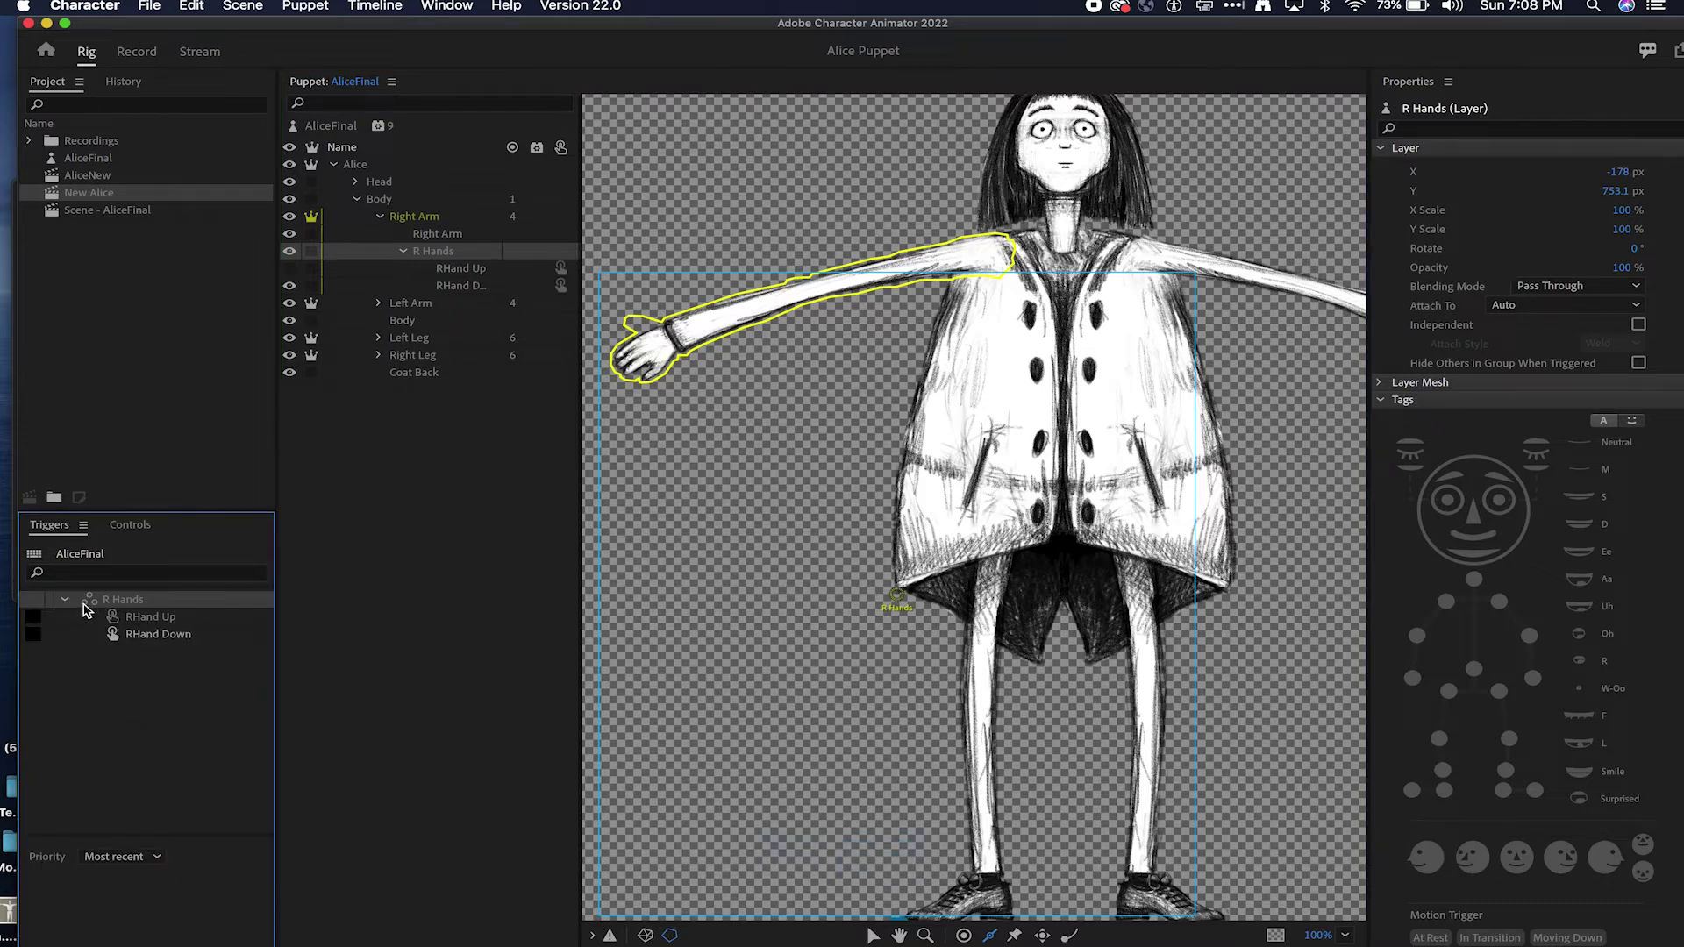
{"action": "double_click", "coordinate": [131, 602]}
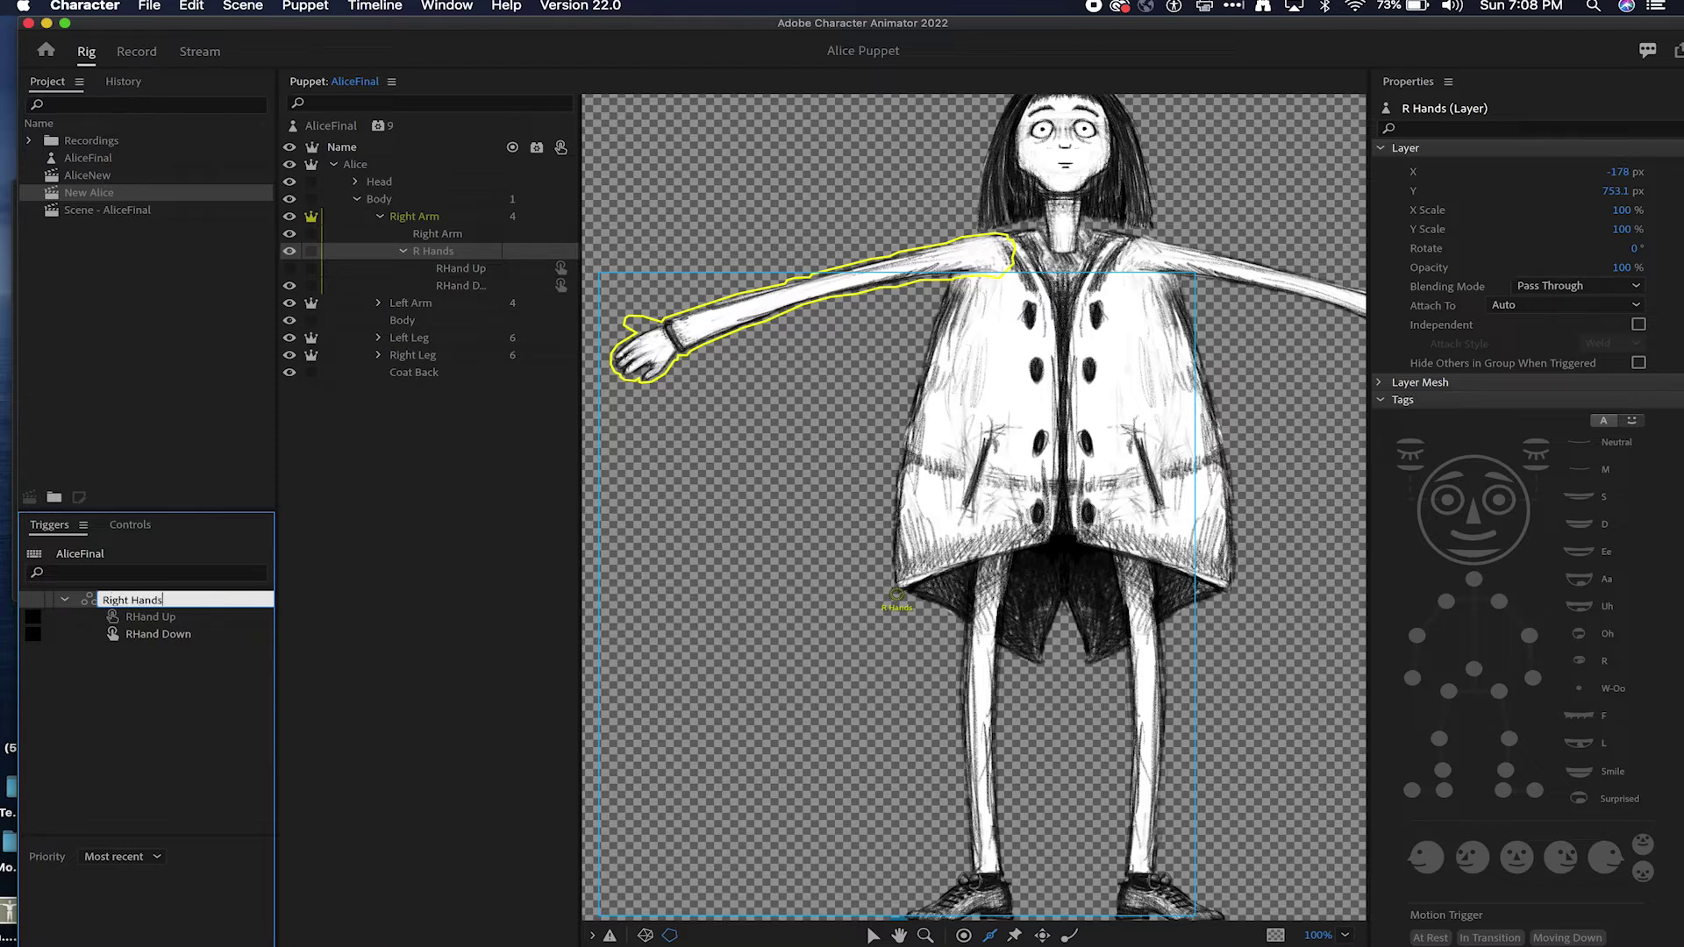
{"action": "key", "text": "Return"}
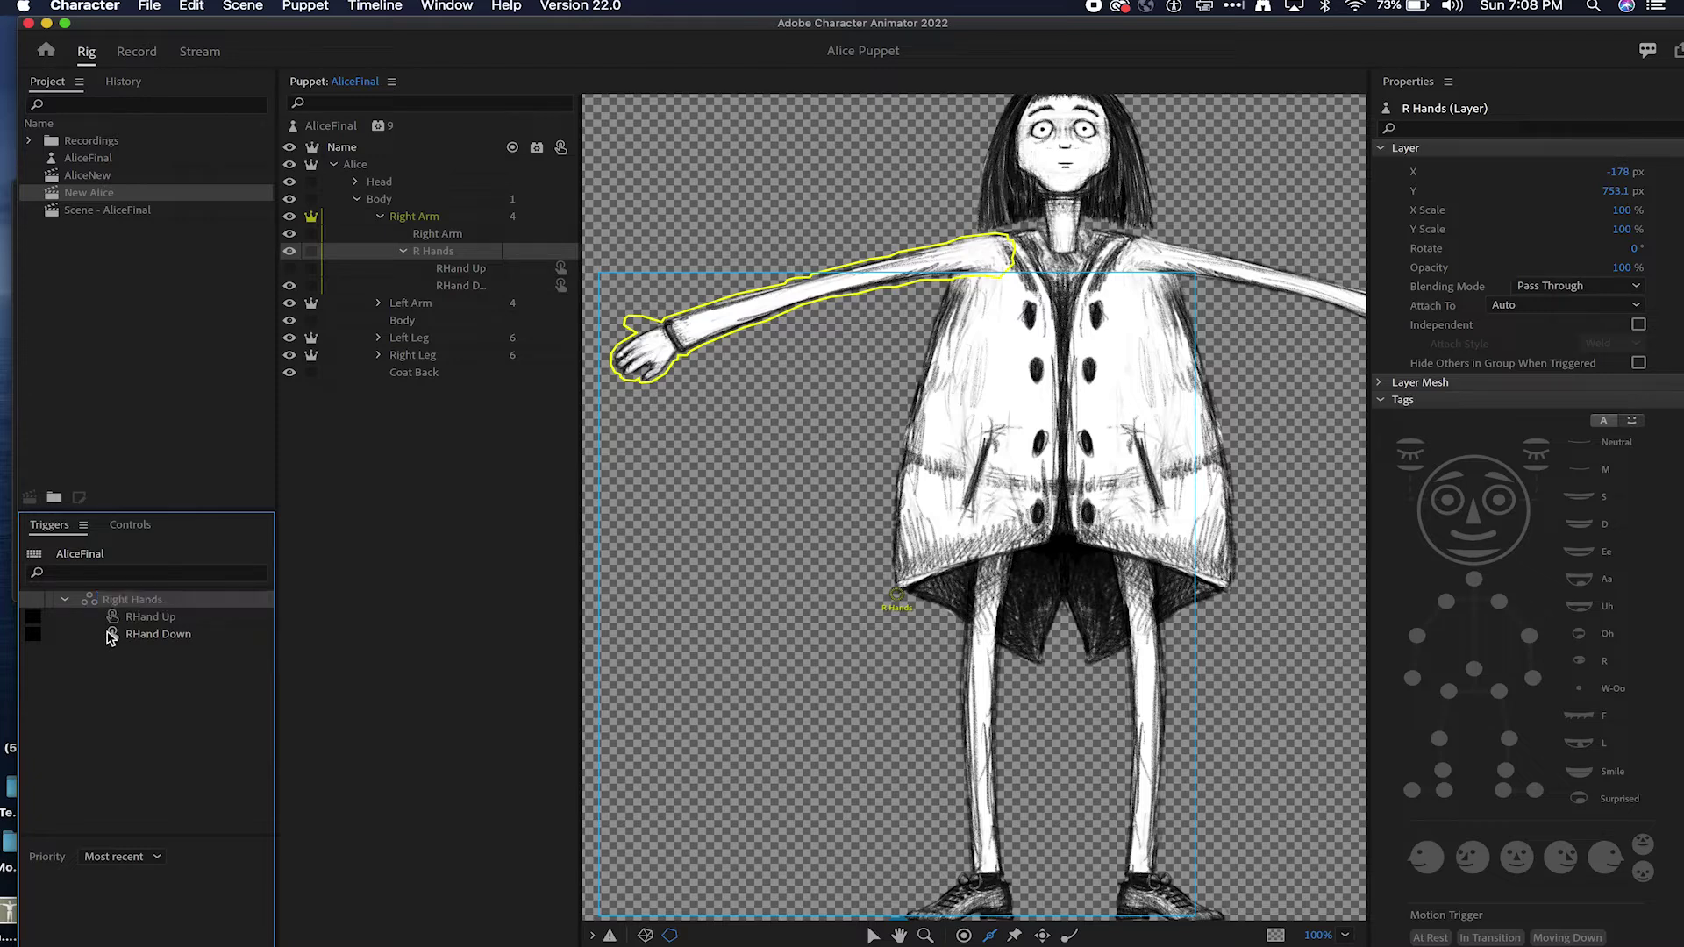
Step: Keep RHand Down as the Right Hands default and assign the R key to the RHand Up trigger
{"action": "left_click", "coordinate": [150, 619]}
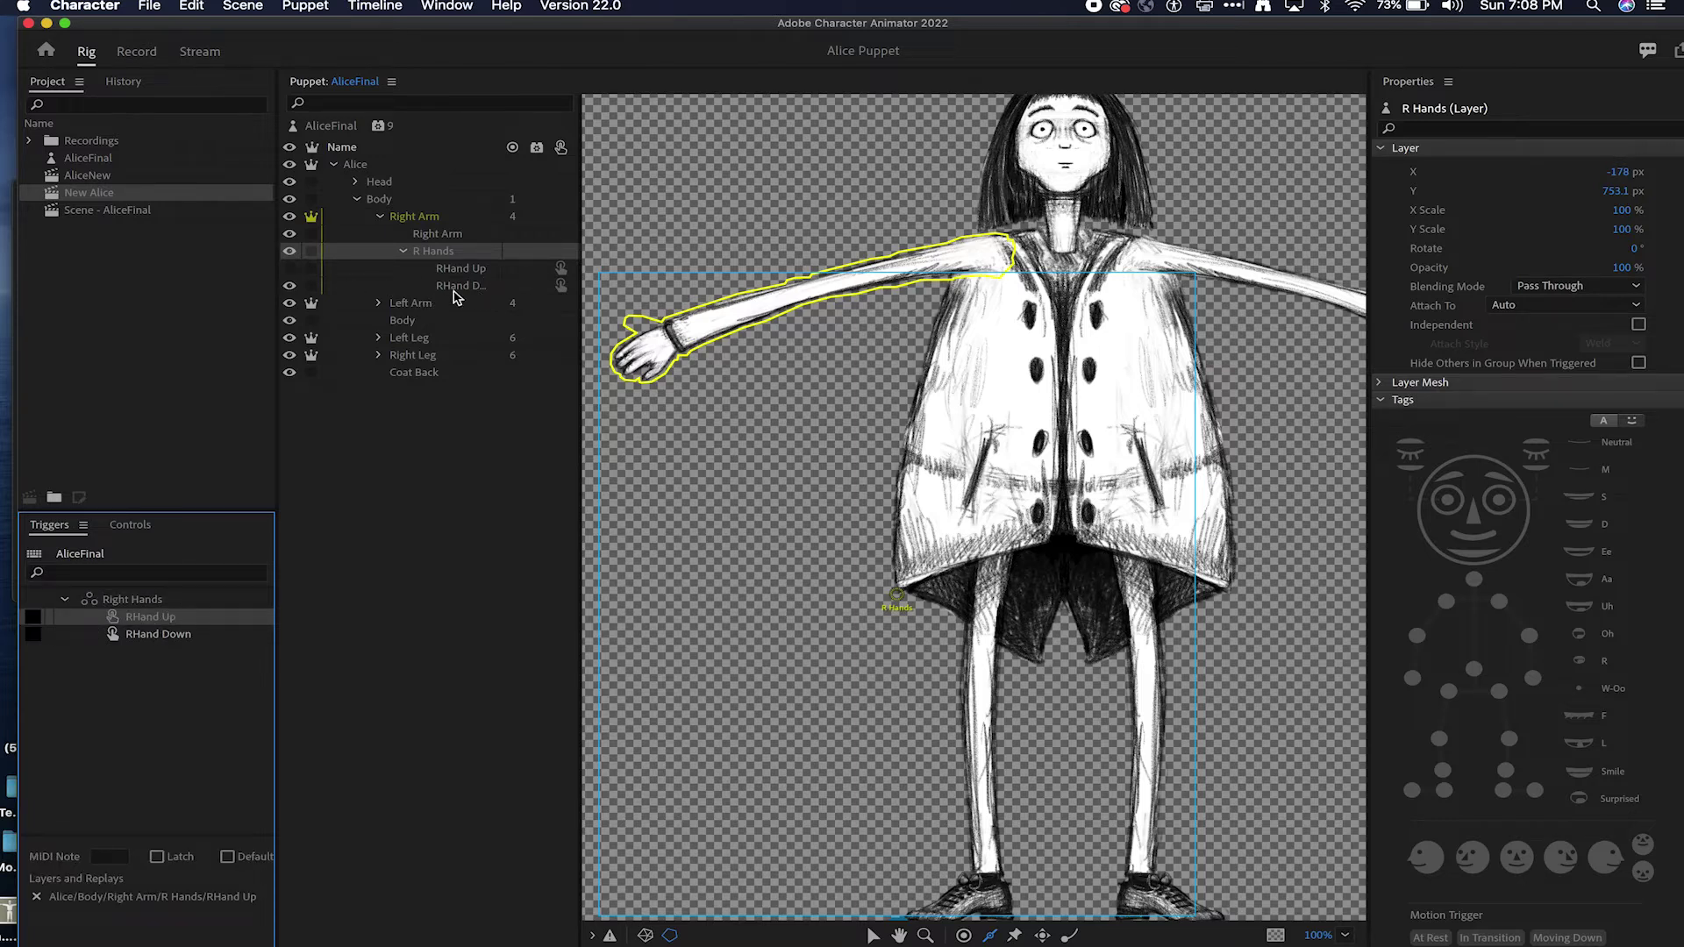
{"action": "left_click", "coordinate": [174, 637]}
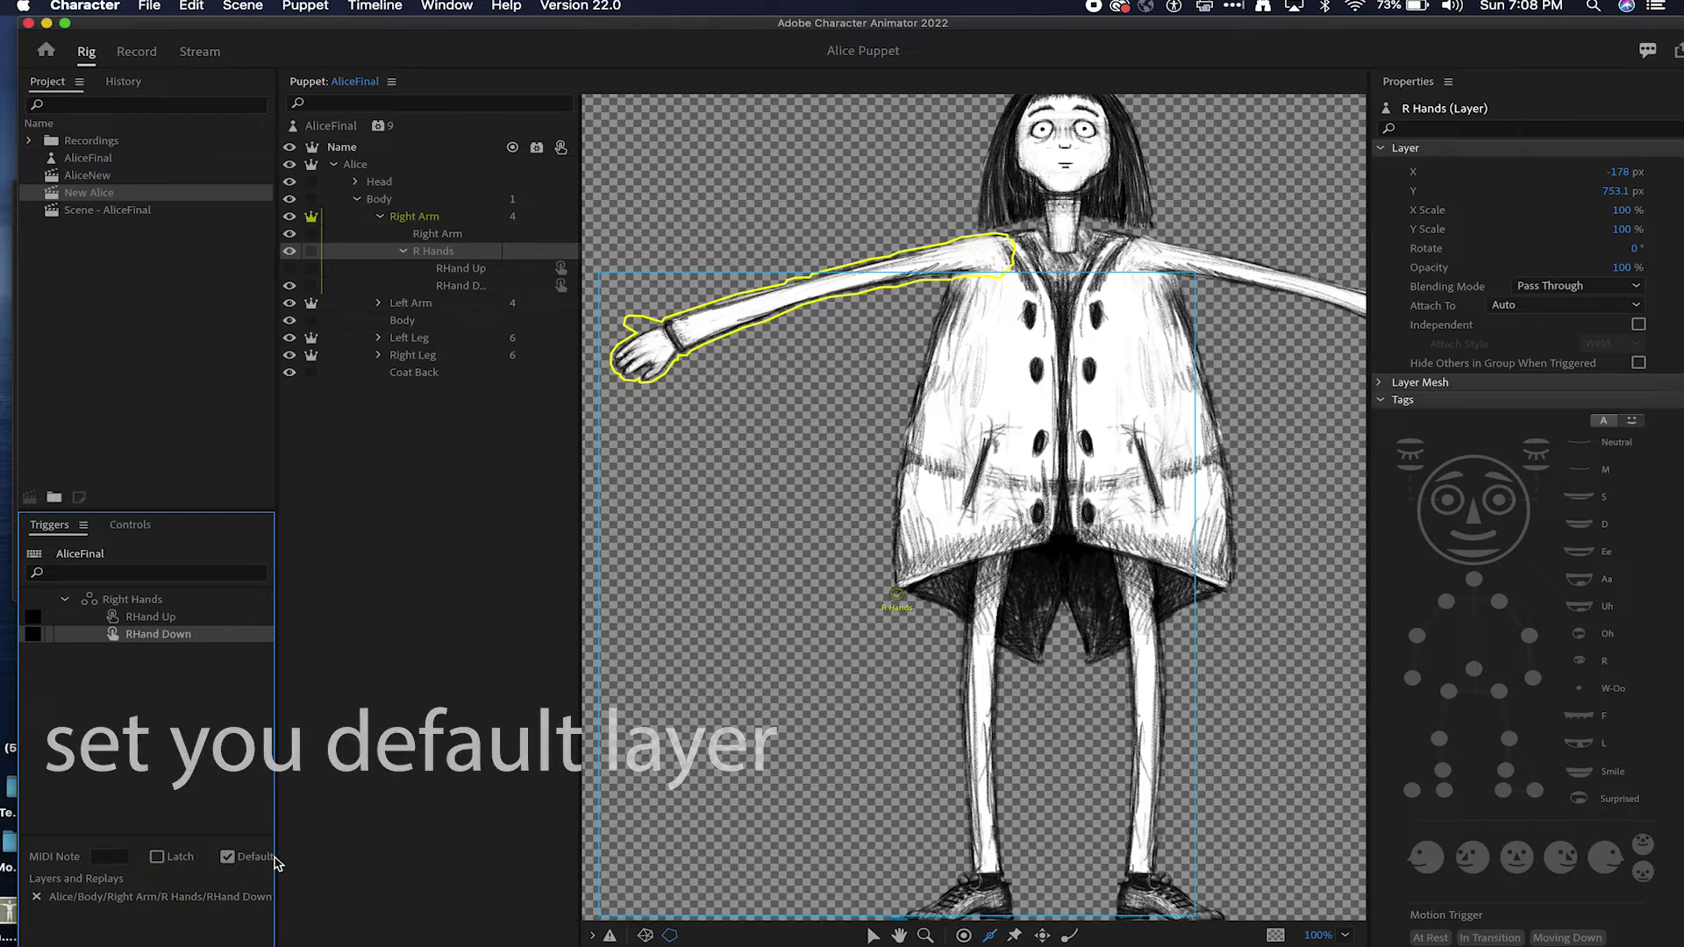
{"action": "left_click", "coordinate": [228, 861]}
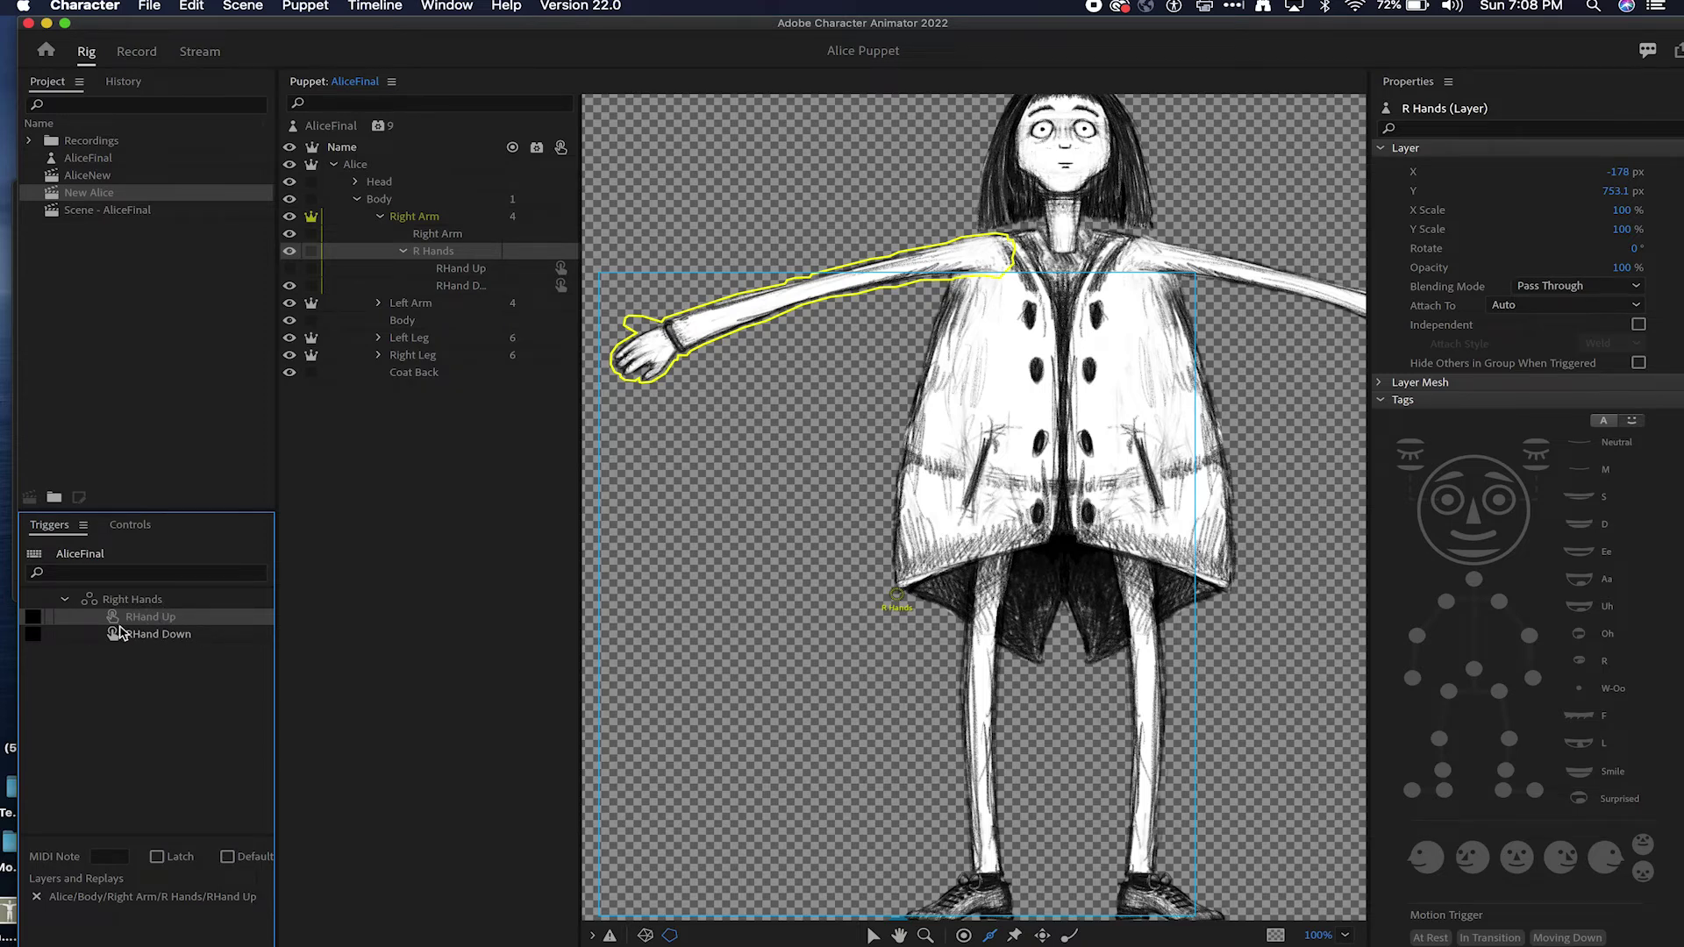
{"action": "left_click", "coordinate": [37, 618]}
{"action": "key", "text": "r"}
Step: Preview the hand swap by showing RHand Up in place of RHand Down, and restore the original layer visibility
{"action": "left_click", "coordinate": [289, 285]}
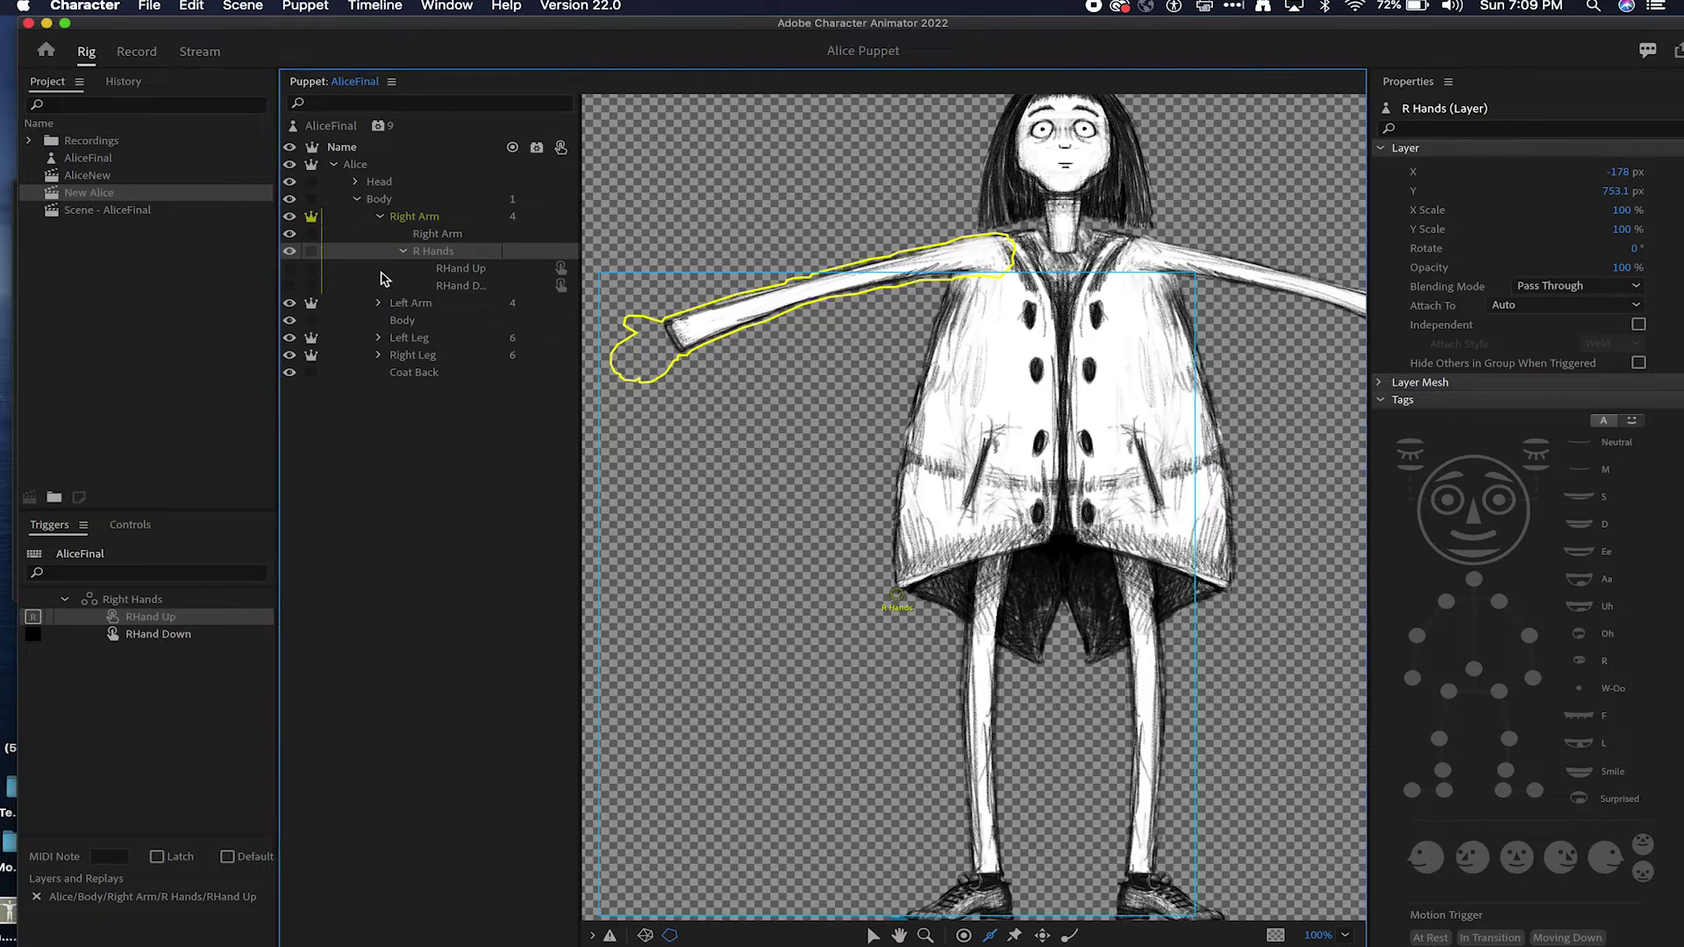
{"action": "left_click", "coordinate": [291, 269]}
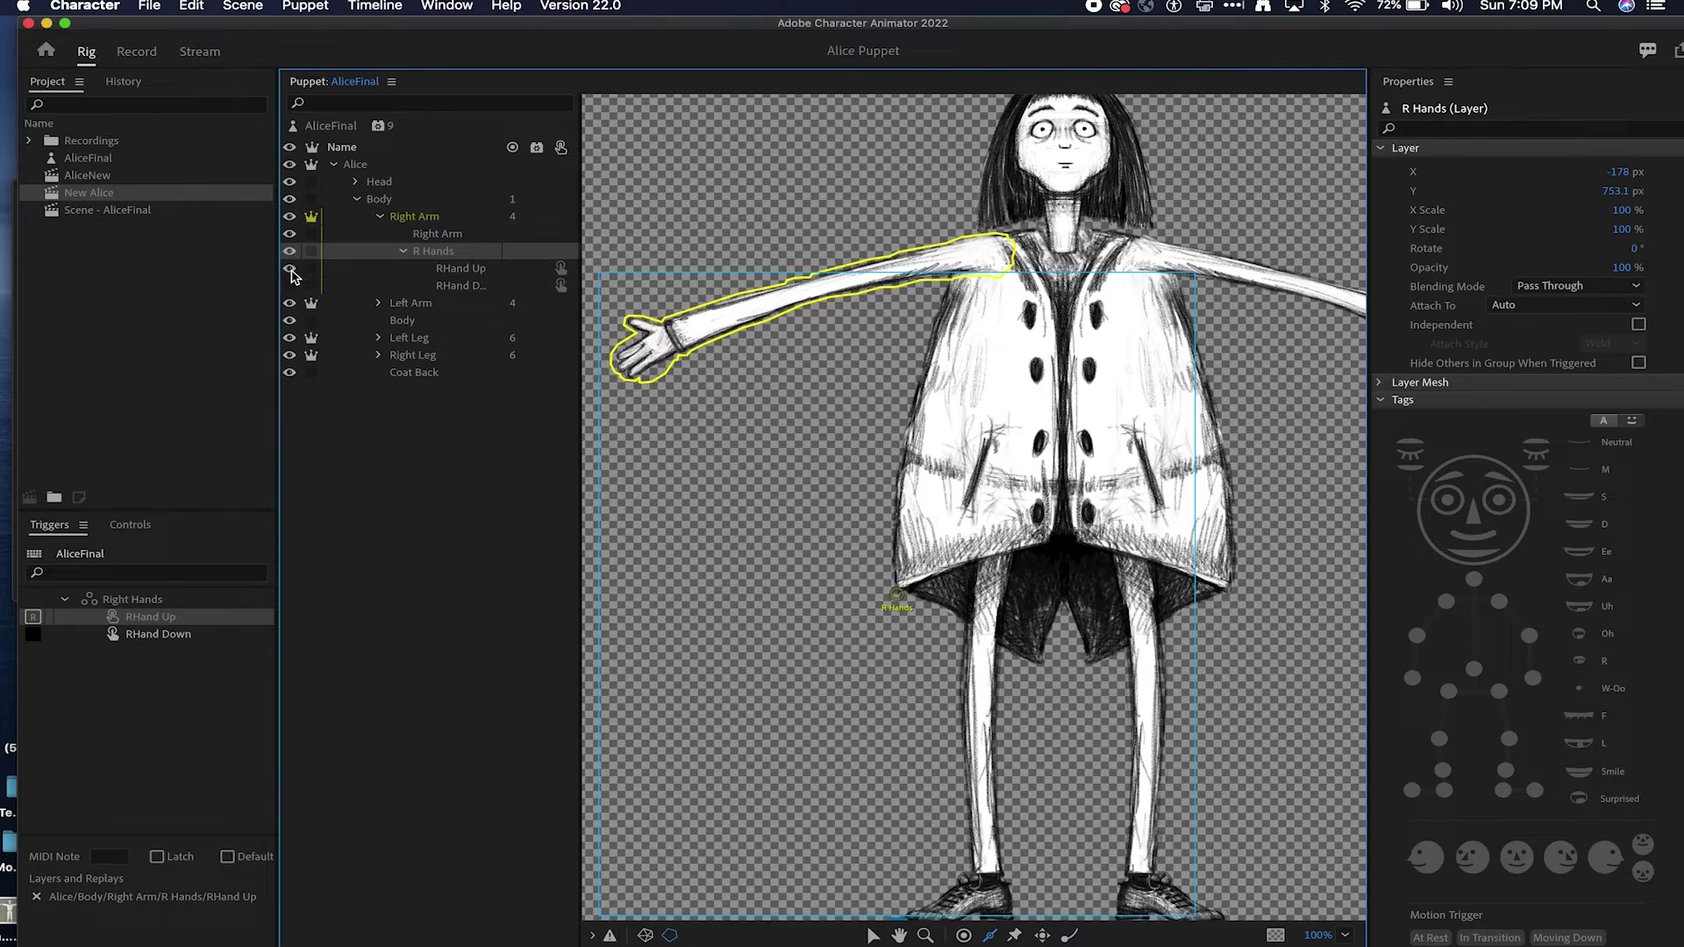
{"action": "left_click", "coordinate": [292, 287]}
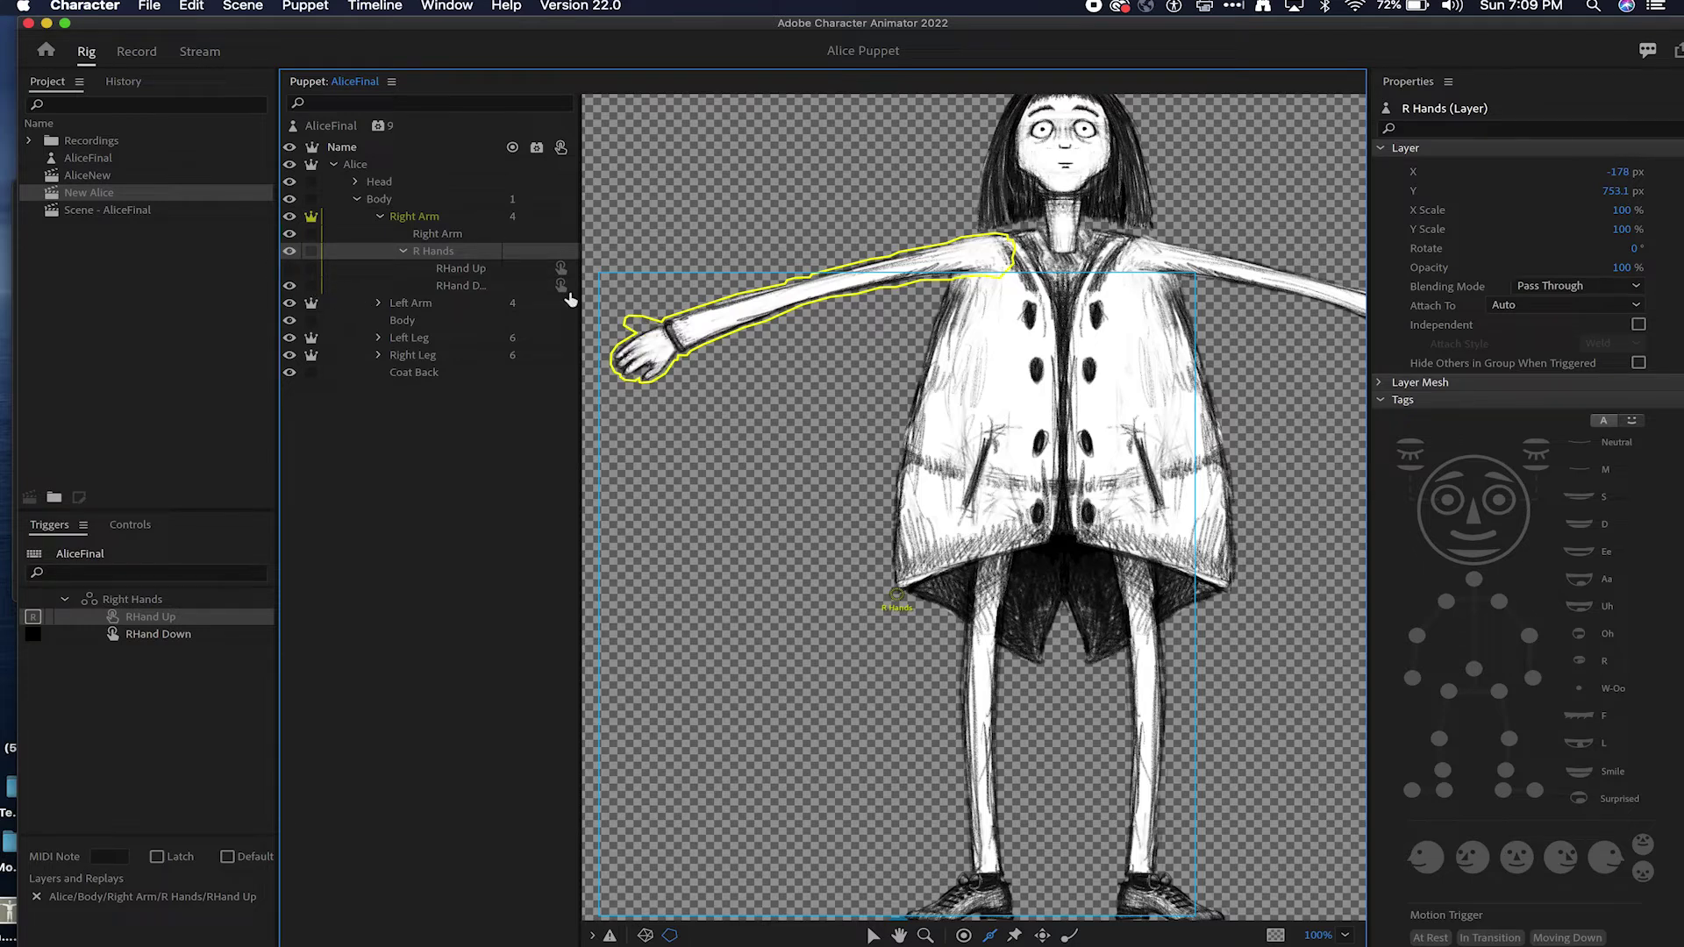
Step: Try the right-hand trigger in the New Alice scene and enable Latch for RHand Up in the AliceFinal rig
{"action": "left_click", "coordinate": [131, 52]}
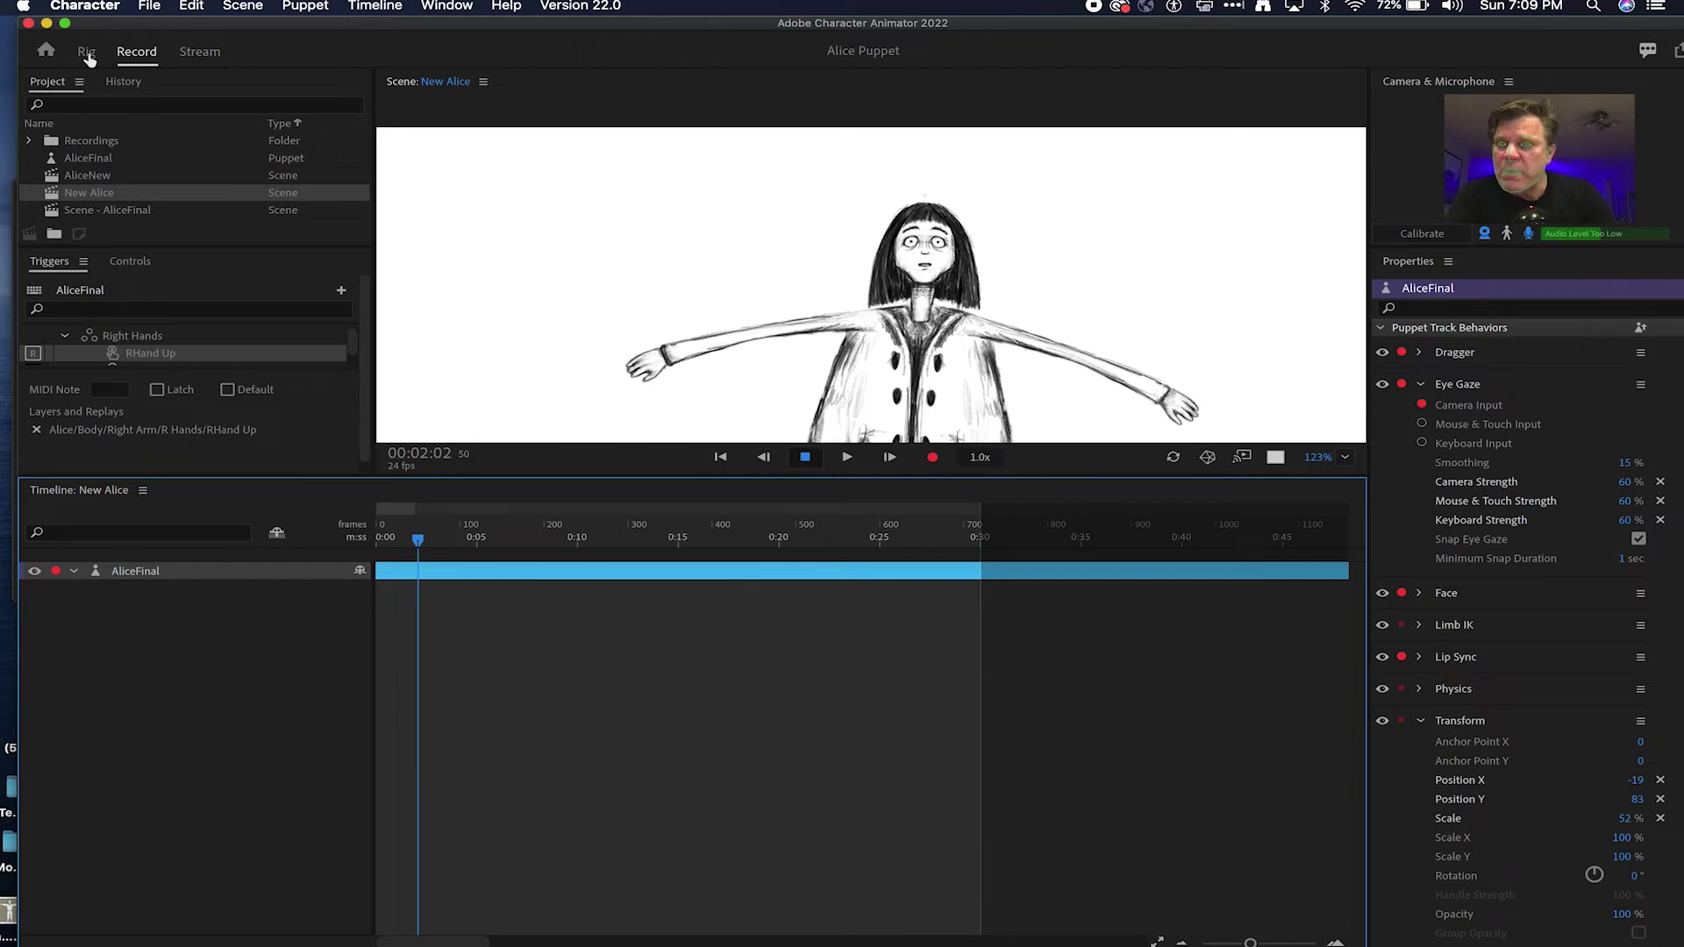
{"action": "double_click", "coordinate": [88, 159]}
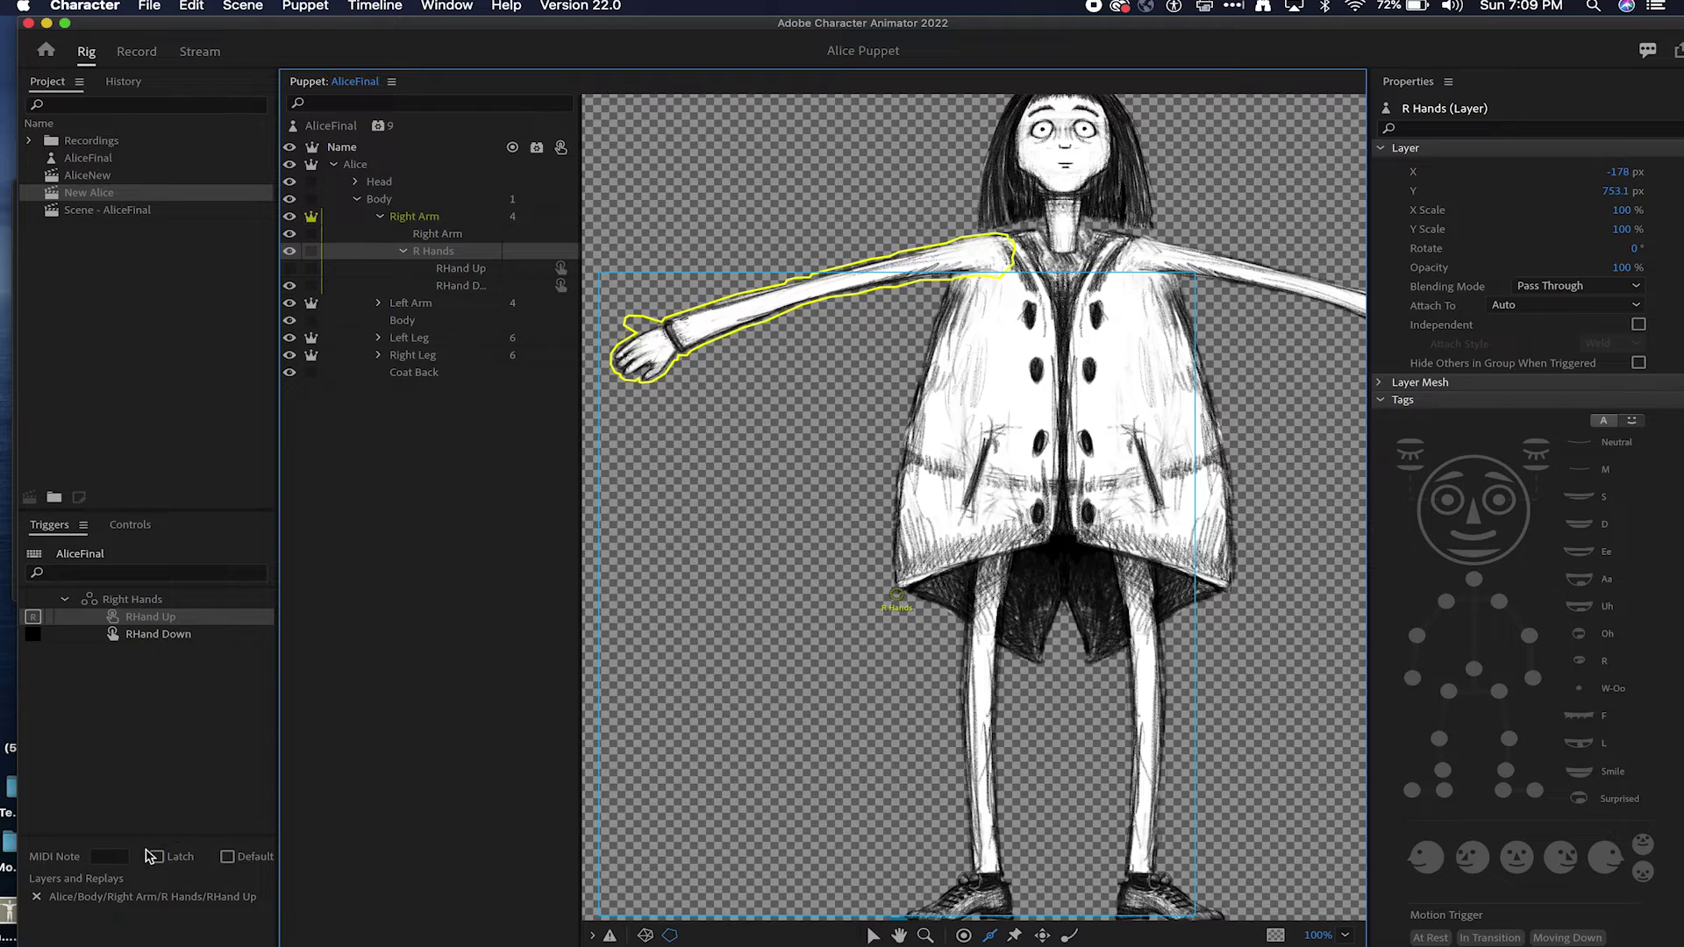
{"action": "left_click", "coordinate": [174, 860]}
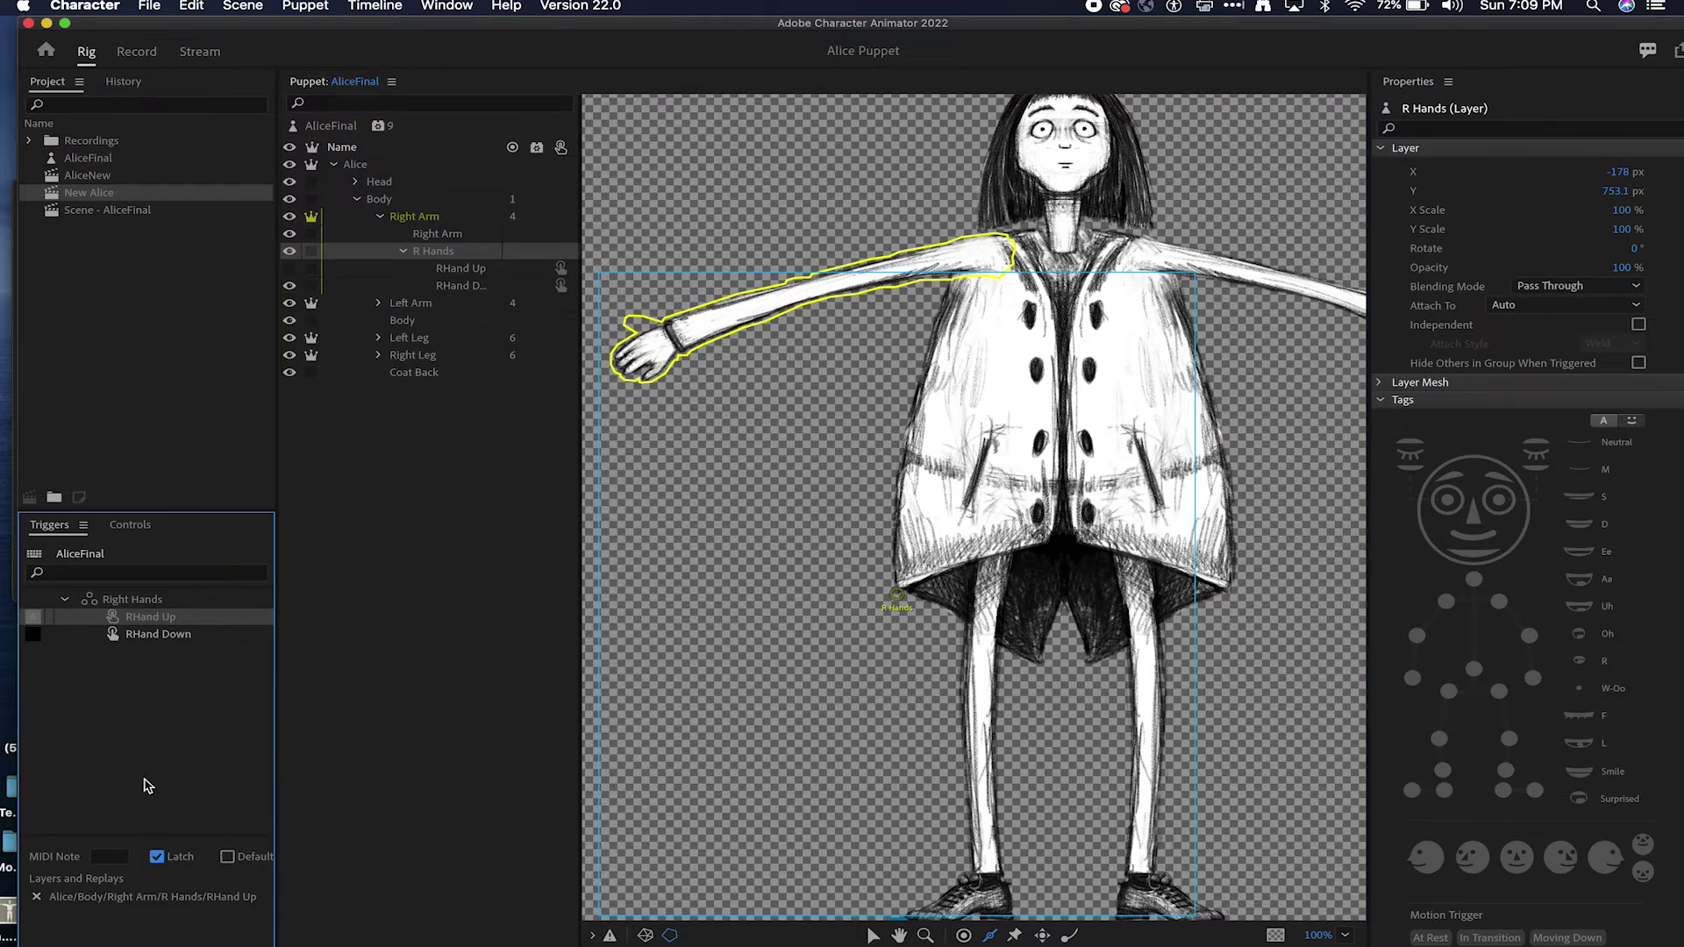
Step: Test the latched right-hand swap in the New Alice scene while moving the puppet's right wrist
{"action": "left_click", "coordinate": [136, 52]}
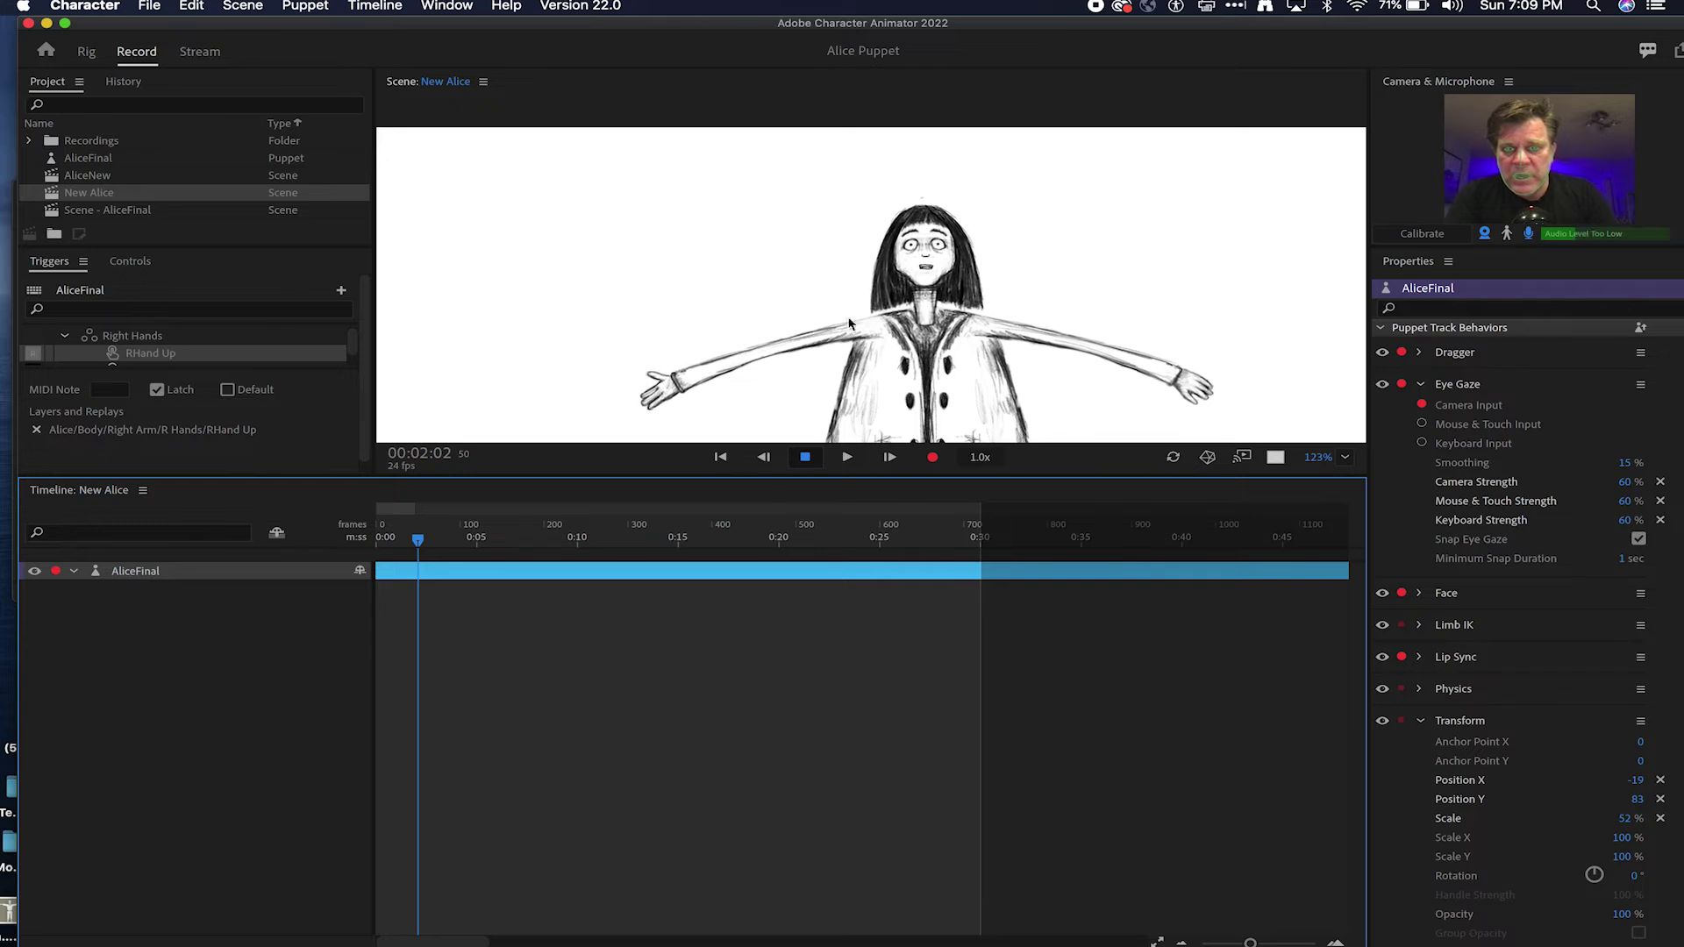
{"action": "mouse_move", "coordinate": [662, 366]}
{"action": "left_mouse_down"}
{"action": "mouse_move", "coordinate": [695, 281]}
{"action": "mouse_move", "coordinate": [639, 391]}
{"action": "mouse_move", "coordinate": [696, 191]}
{"action": "mouse_move", "coordinate": [736, 297]}
{"action": "mouse_move", "coordinate": [777, 236]}
{"action": "mouse_move", "coordinate": [786, 276]}
{"action": "mouse_move", "coordinate": [824, 254]}
{"action": "mouse_move", "coordinate": [771, 194]}
{"action": "mouse_move", "coordinate": [737, 216]}
{"action": "mouse_move", "coordinate": [751, 197]}
{"action": "mouse_move", "coordinate": [745, 244]}
{"action": "mouse_move", "coordinate": [613, 383]}
{"action": "mouse_move", "coordinate": [898, 355]}
{"action": "mouse_move", "coordinate": [687, 327]}
{"action": "mouse_move", "coordinate": [675, 351]}
{"action": "left_mouse_up"}
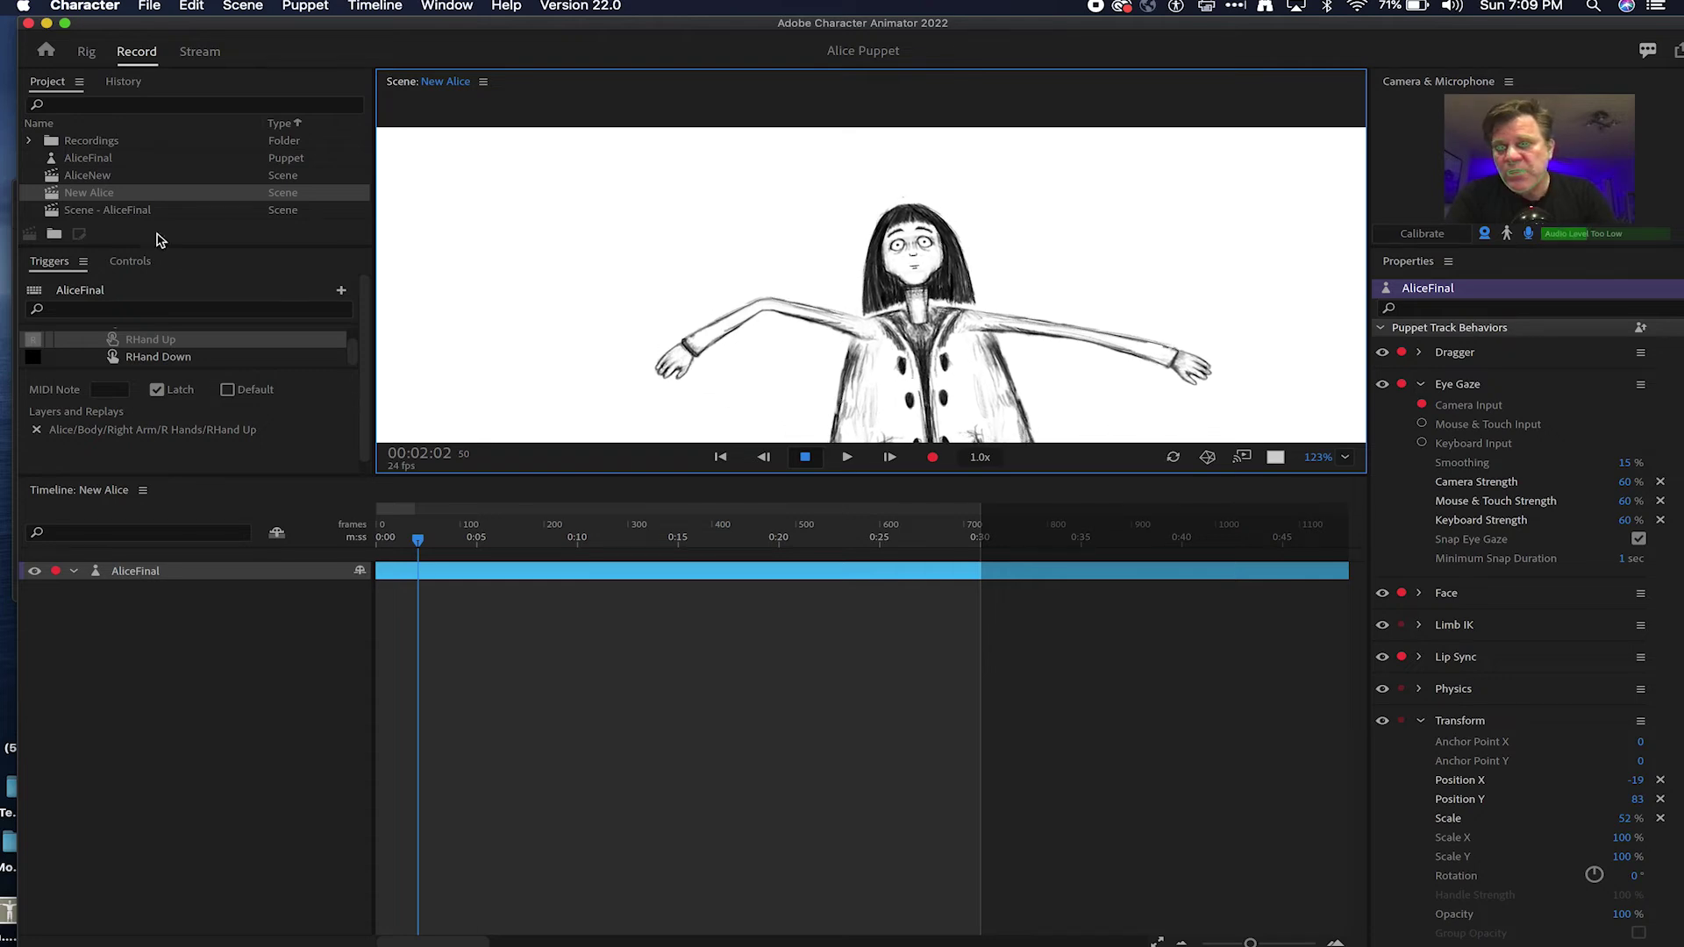
Step: Create a swap set in the AliceFinal rig from the L Hands group with its LHandOpen, LHandClosed and Umbrela layers
{"action": "left_click", "coordinate": [86, 53]}
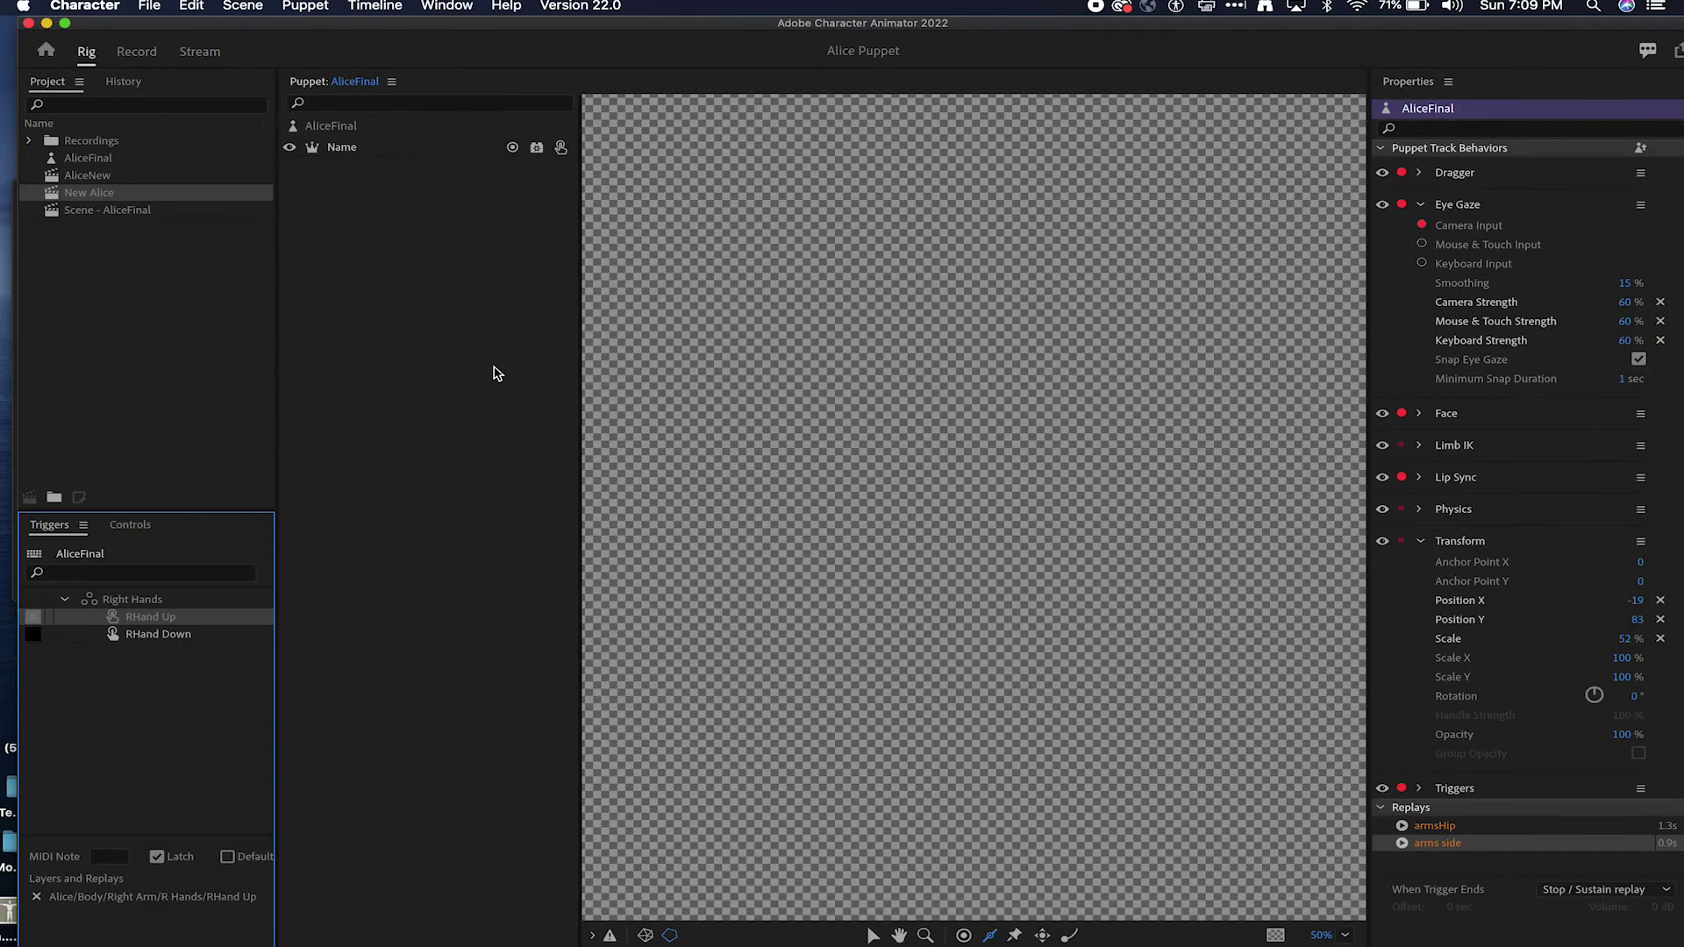
{"action": "left_click", "coordinate": [403, 251]}
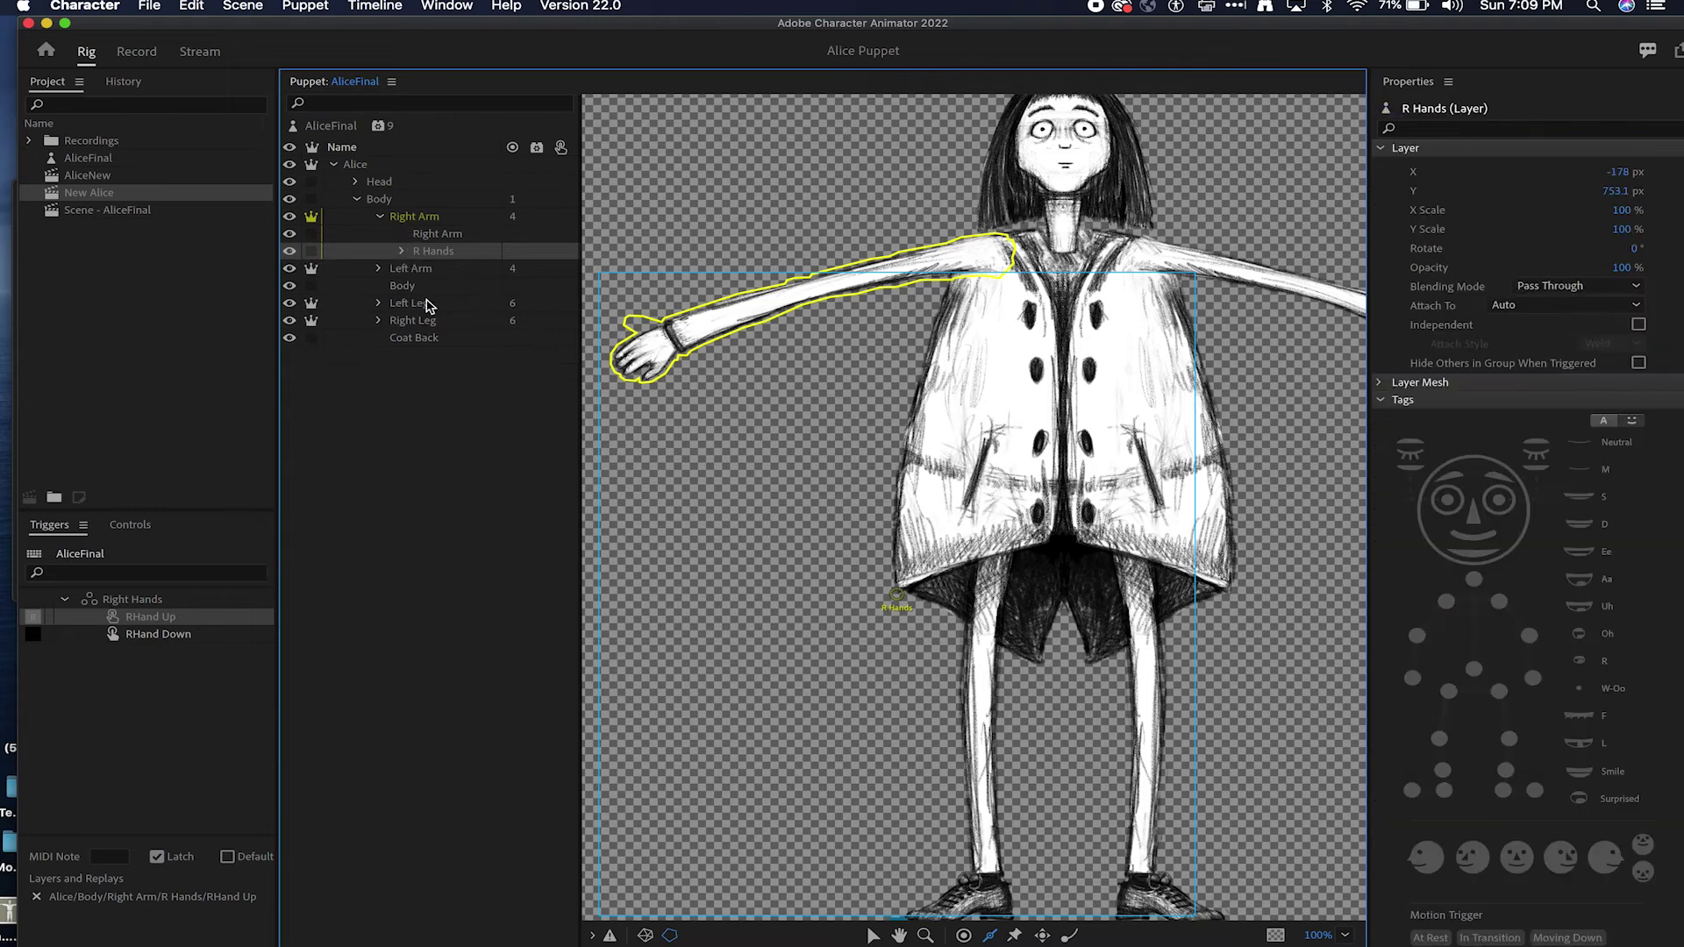
{"action": "left_click", "coordinate": [379, 269]}
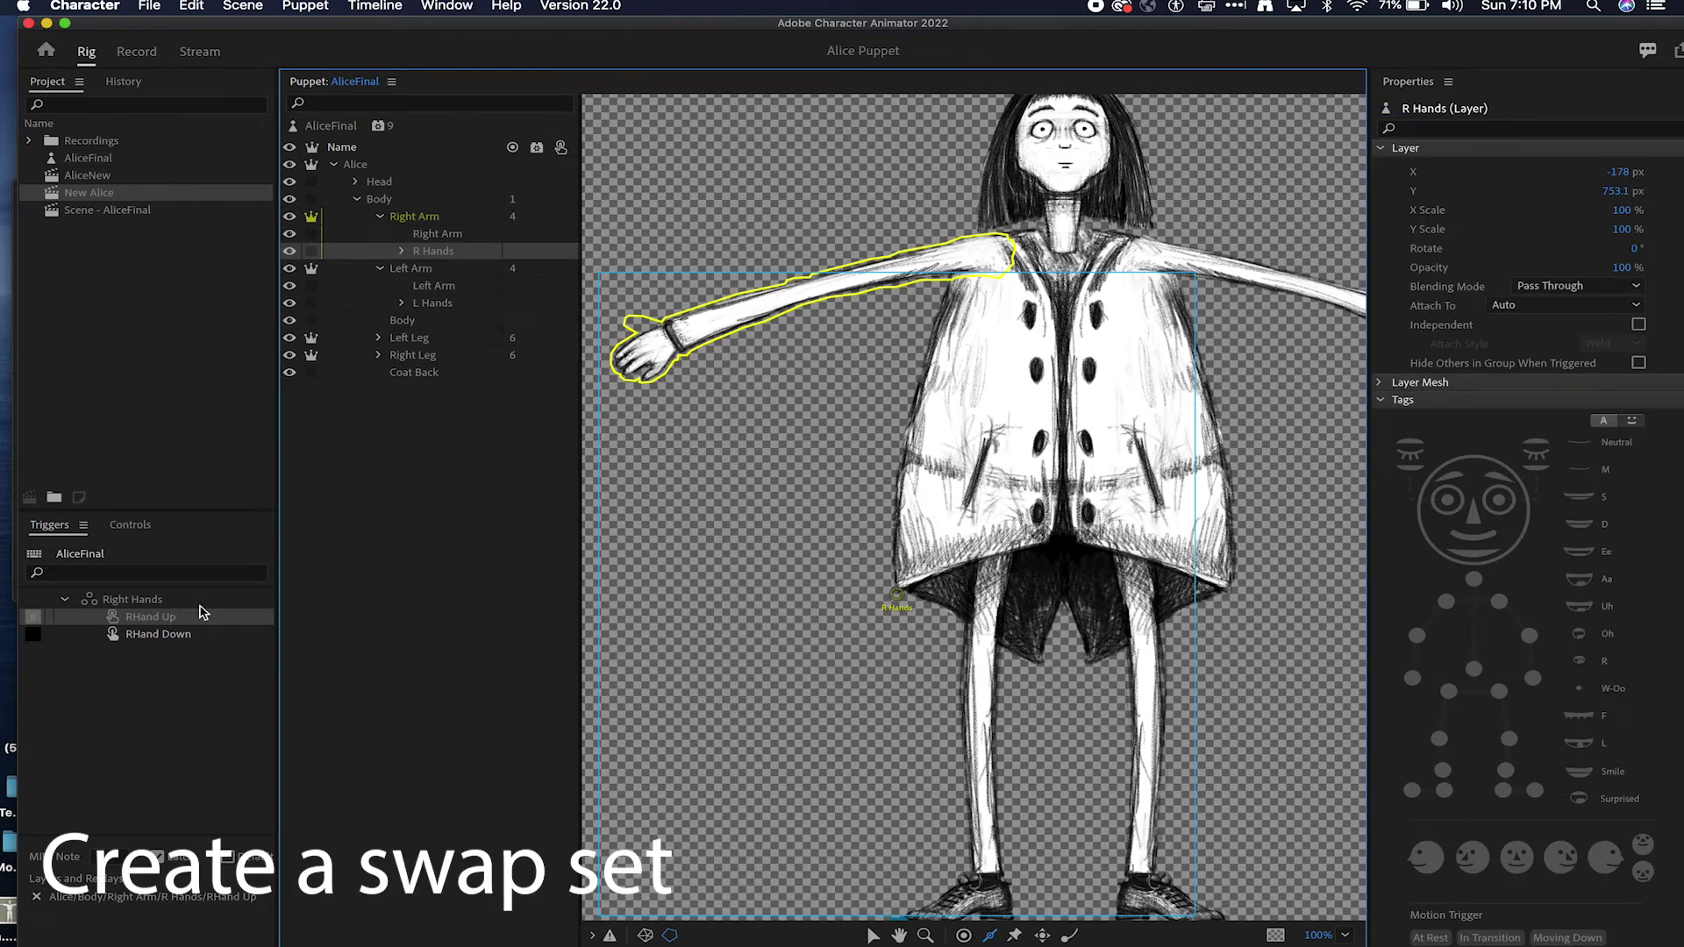
{"action": "left_click", "coordinate": [64, 599]}
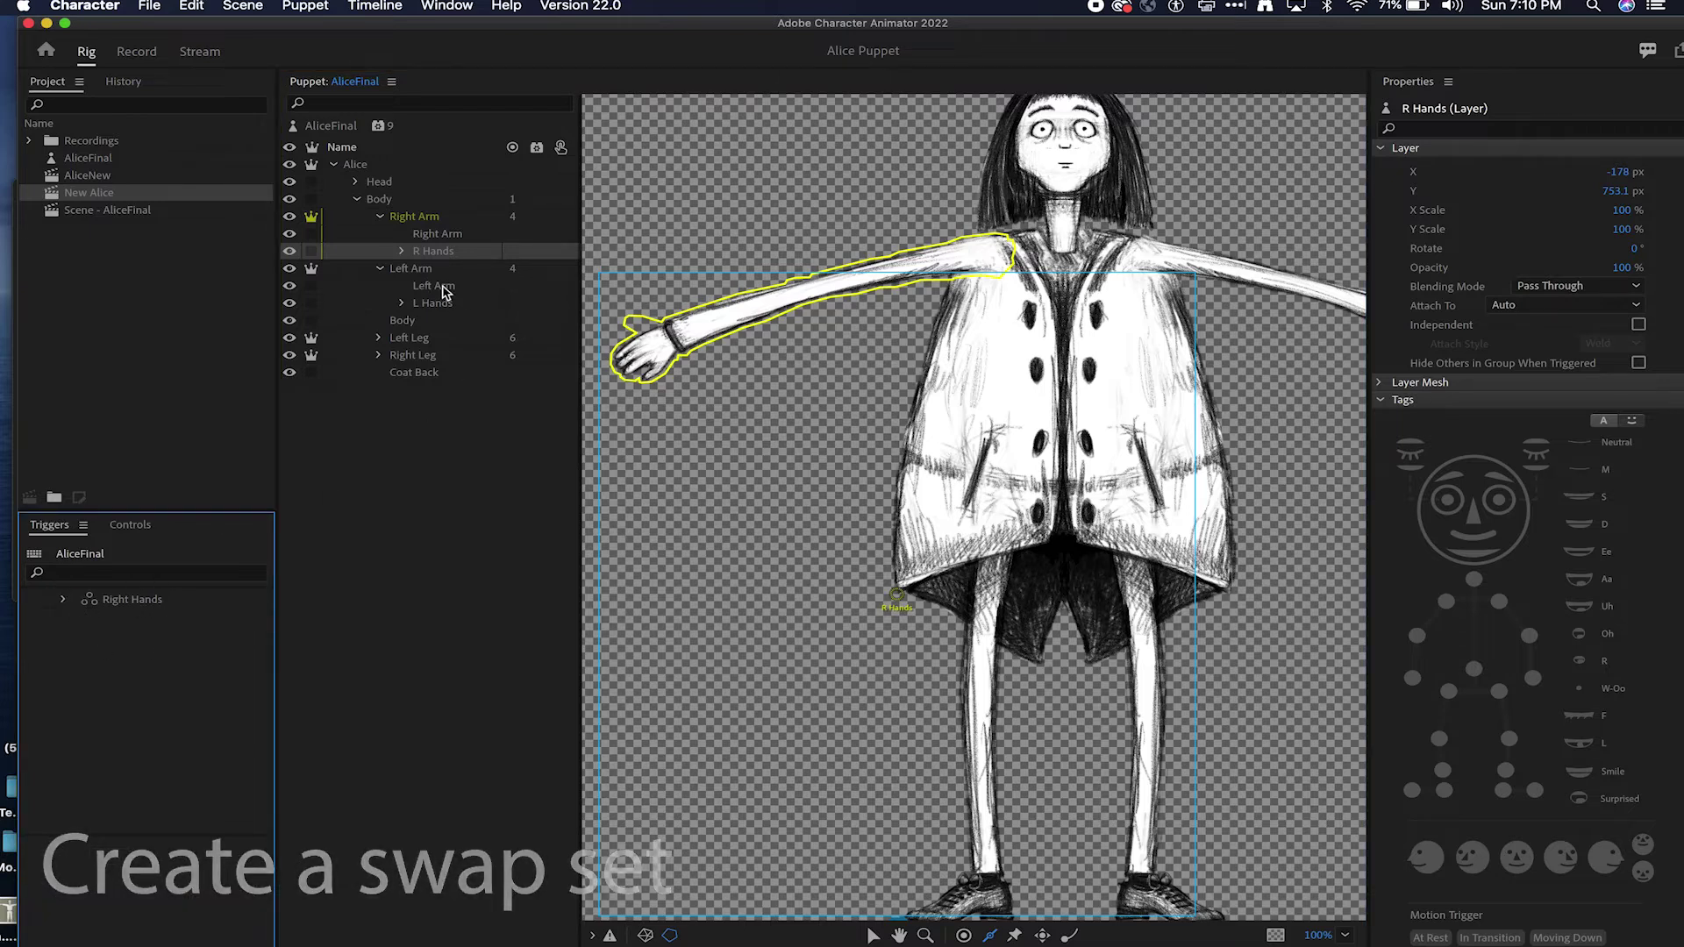
{"action": "left_click", "coordinate": [403, 302]}
{"action": "left_click", "coordinate": [439, 305]}
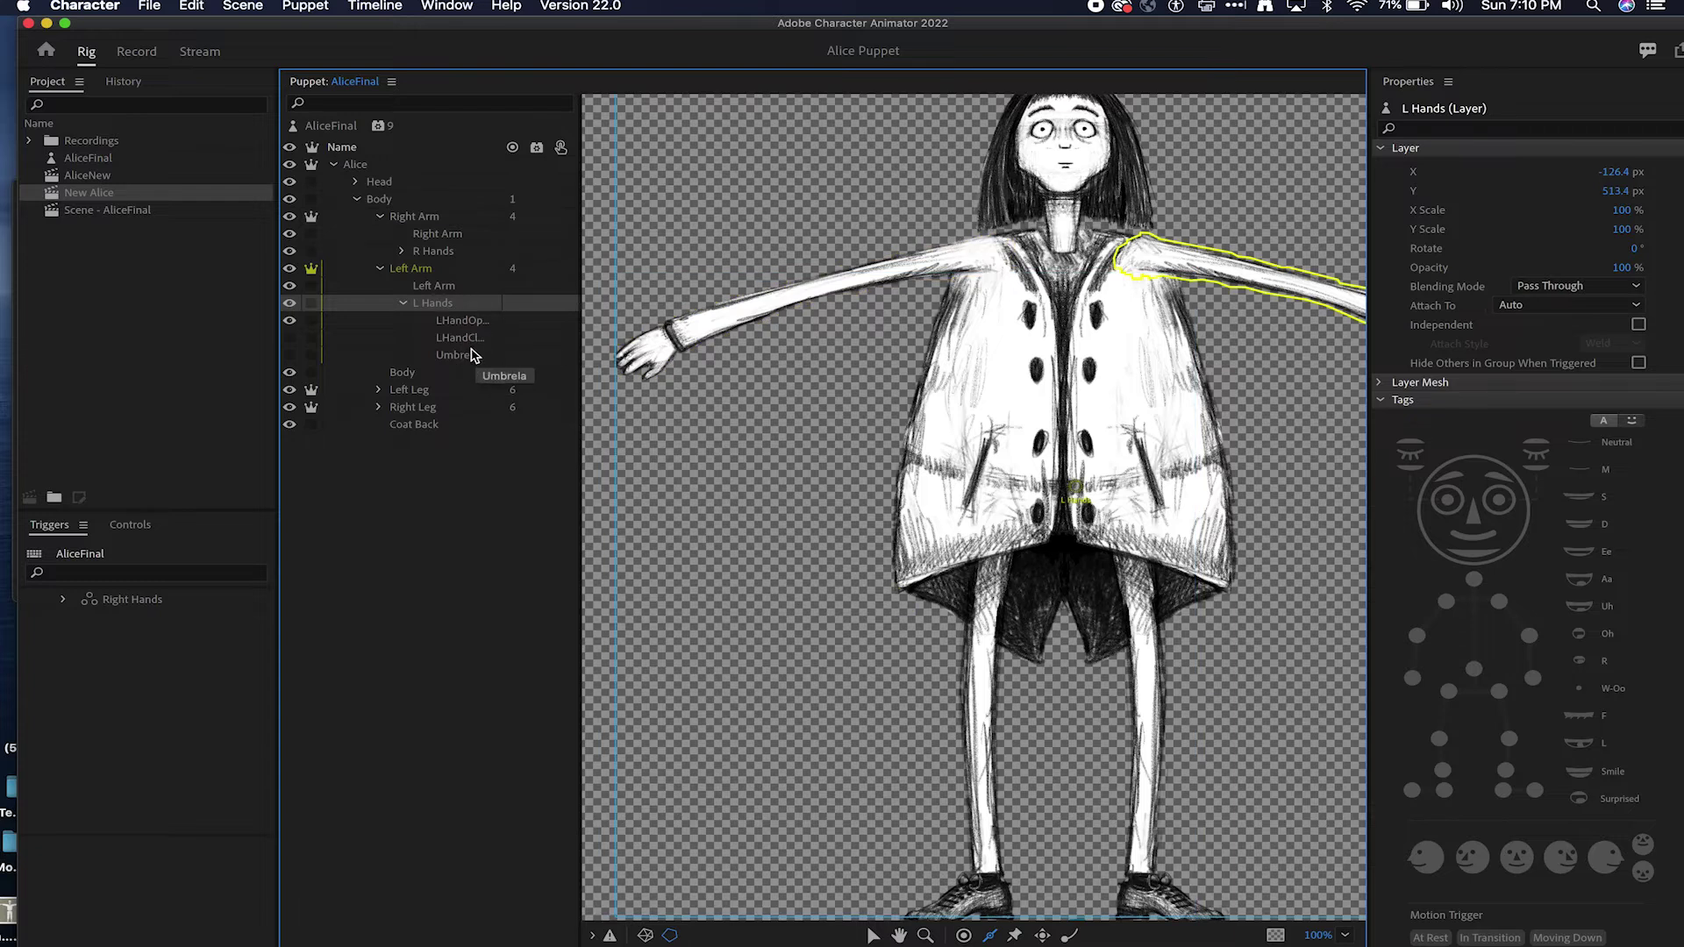
{"action": "left_click", "coordinate": [191, 580]}
{"action": "left_click_drag", "start_coordinate": [189, 579], "coordinate": [151, 911]}
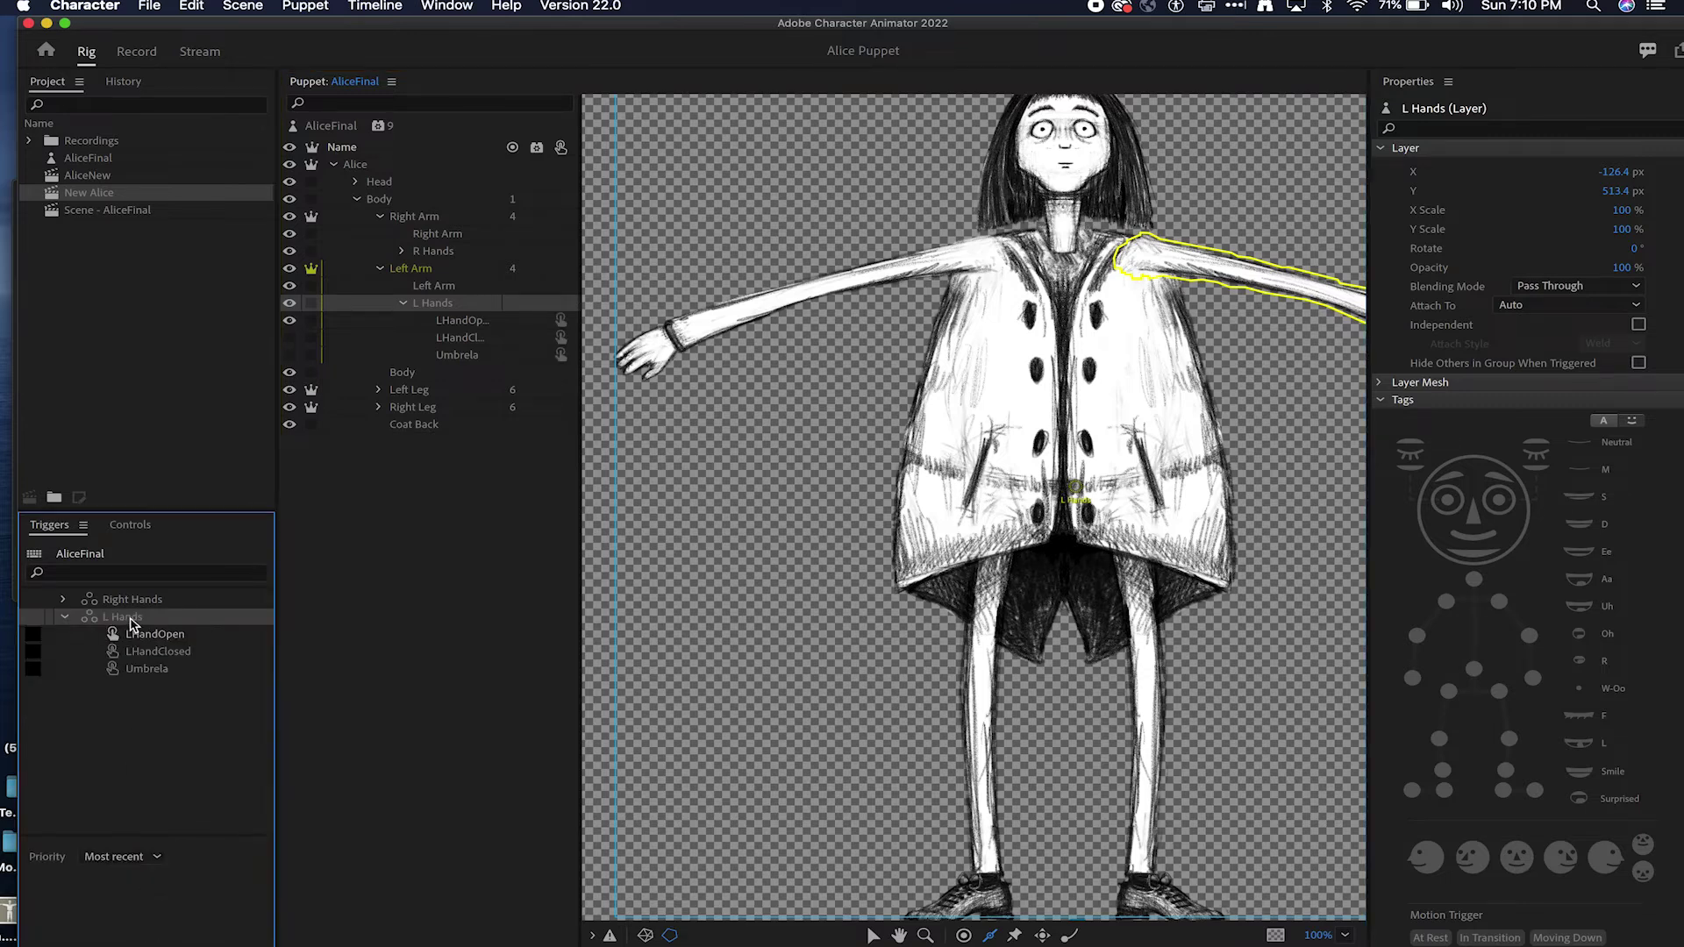
Step: Rename the L Hands swap set as Left Hands and check the trigger settings of LHandOpen
{"action": "double_click", "coordinate": [130, 620]}
{"action": "type", "text": "Left"}
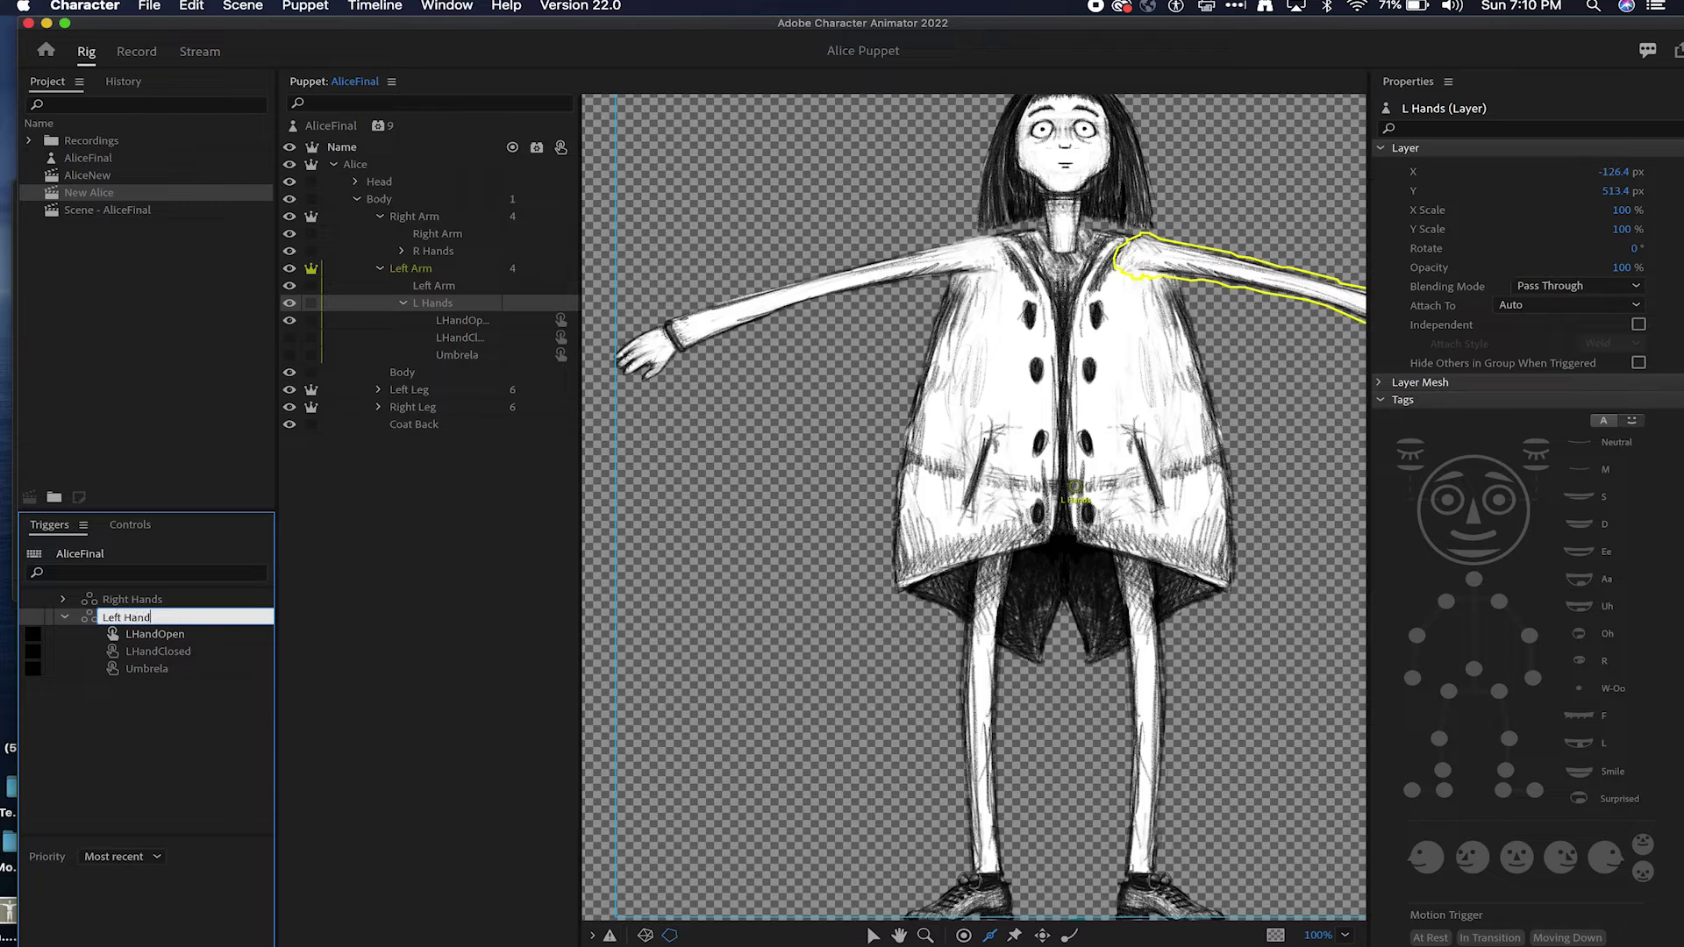
{"action": "key", "text": "Return"}
{"action": "left_click", "coordinate": [193, 634]}
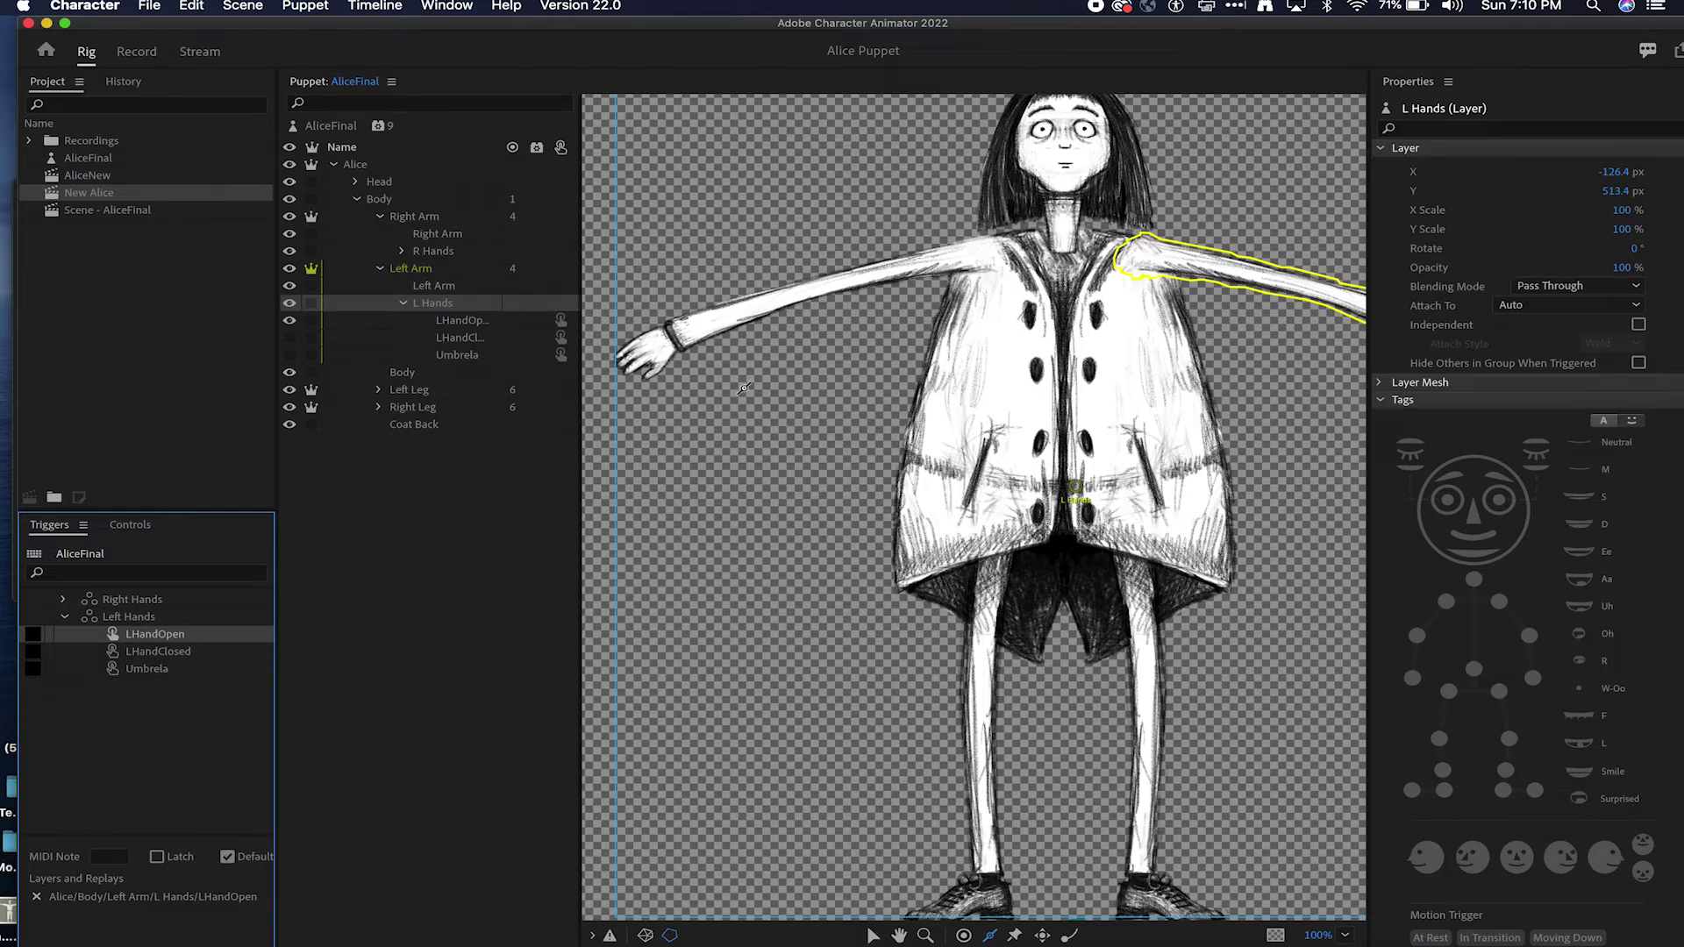
{"action": "scroll", "coordinate": [1055, 328], "scroll_direction": "right", "scroll_amount": 5}
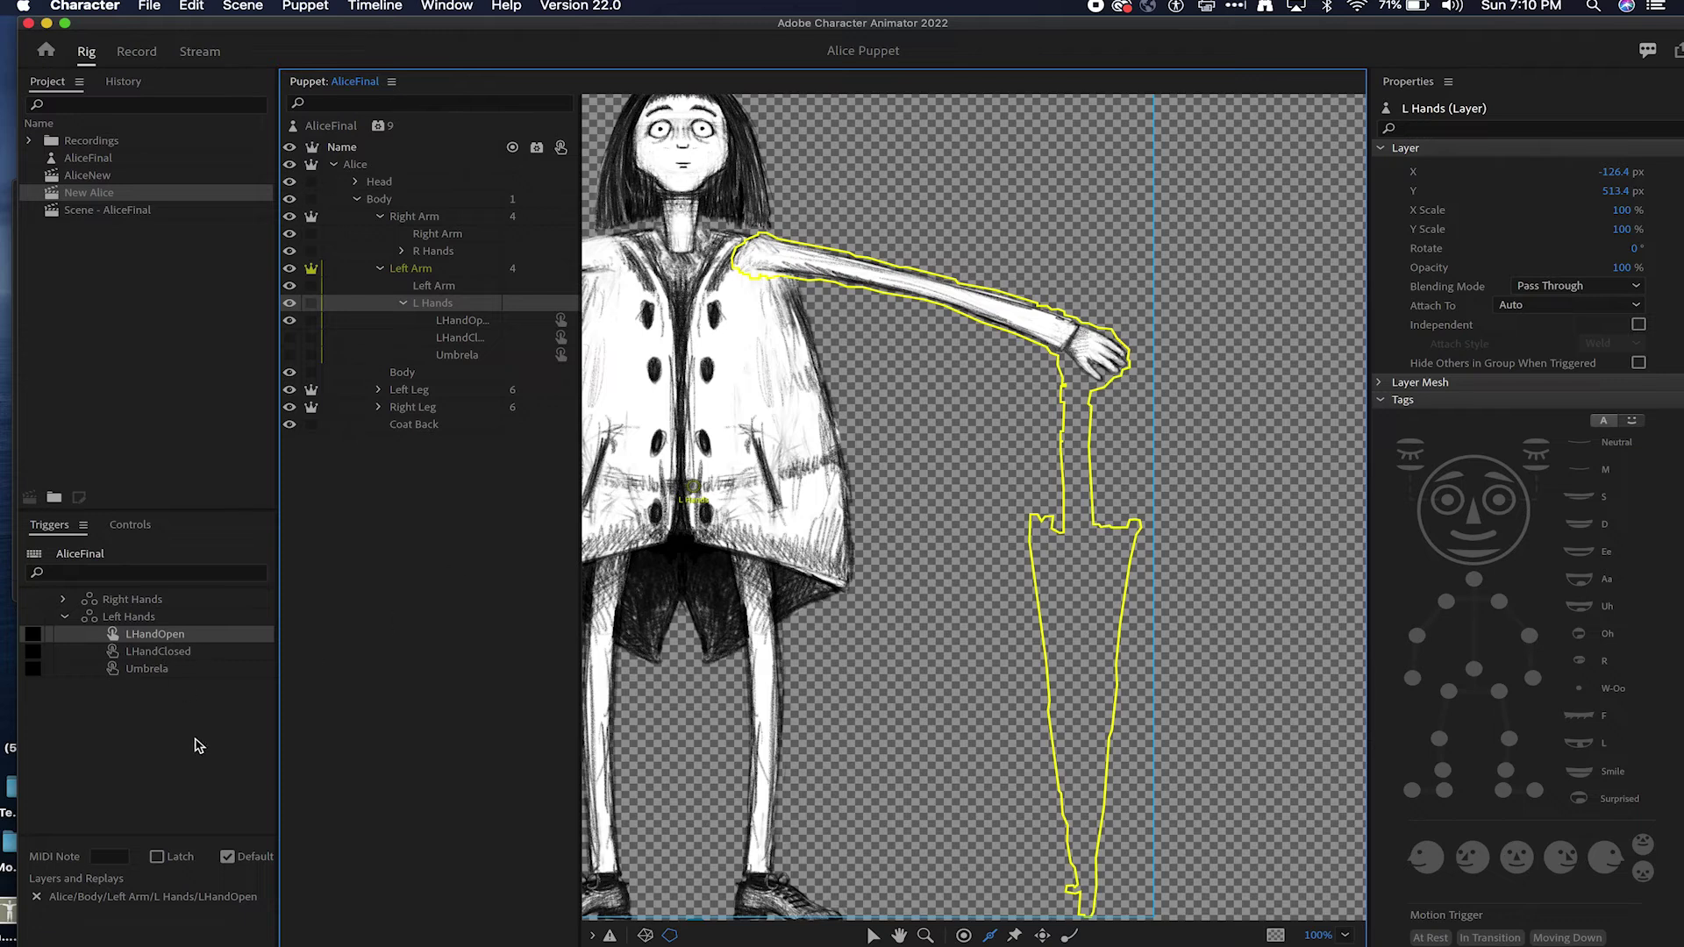
Step: Merge the Umbrela trigger into LHandClosed so that one trigger shows both layers
{"action": "left_click", "coordinate": [171, 653]}
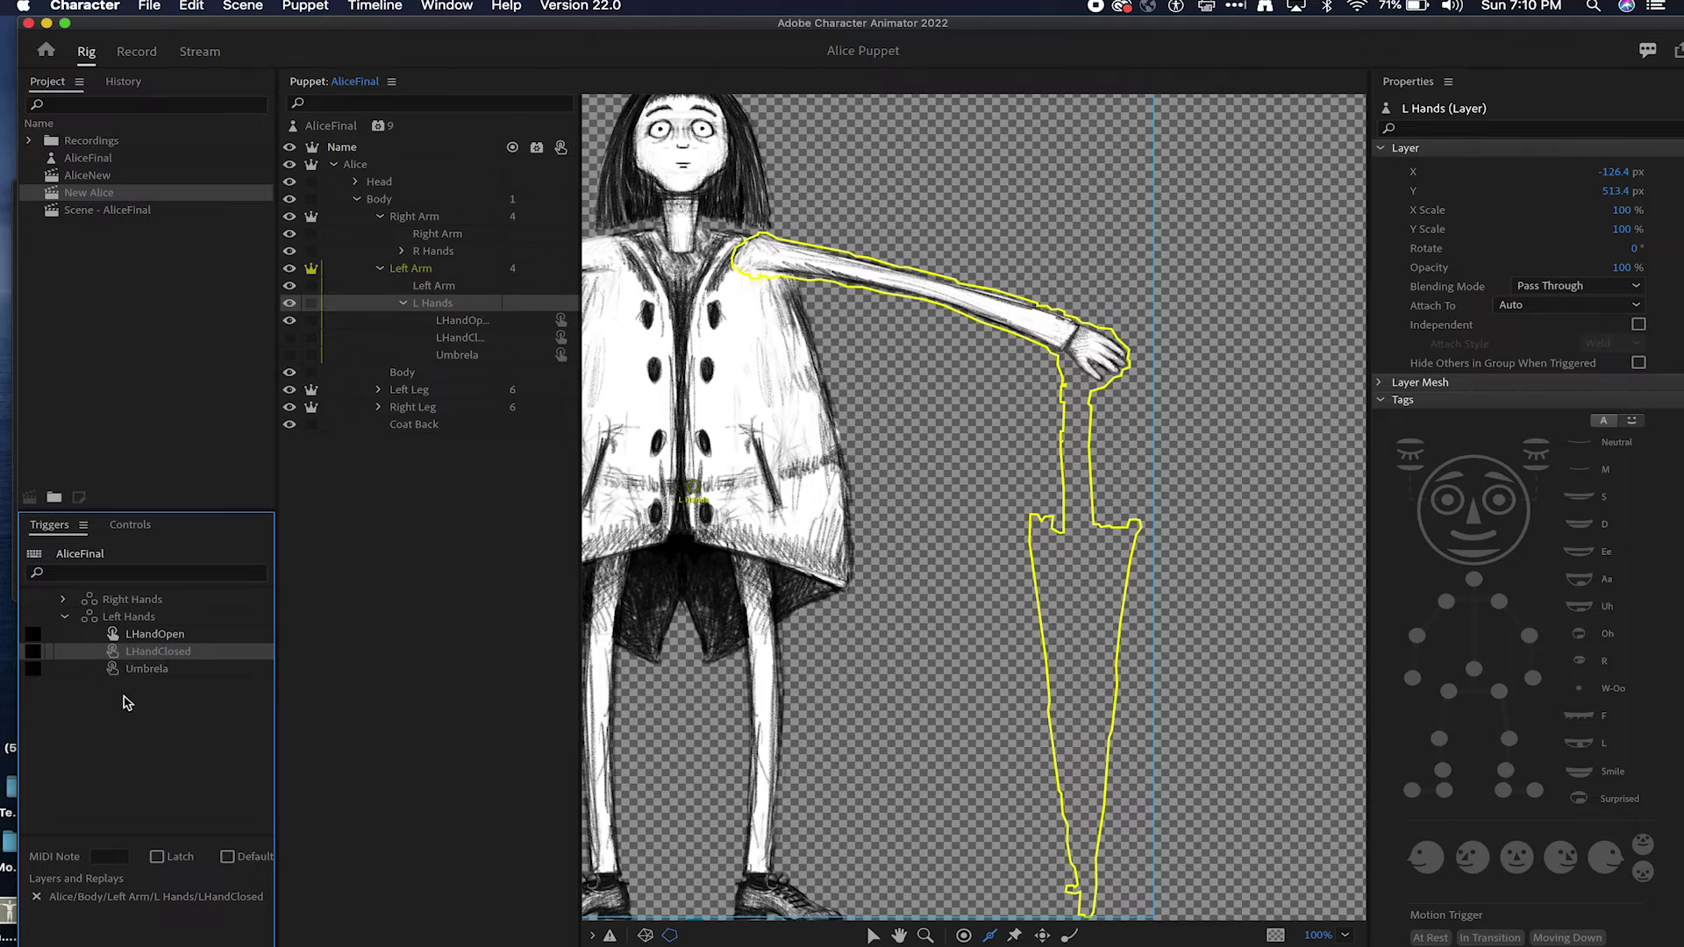
{"action": "left_click", "coordinate": [36, 657]}
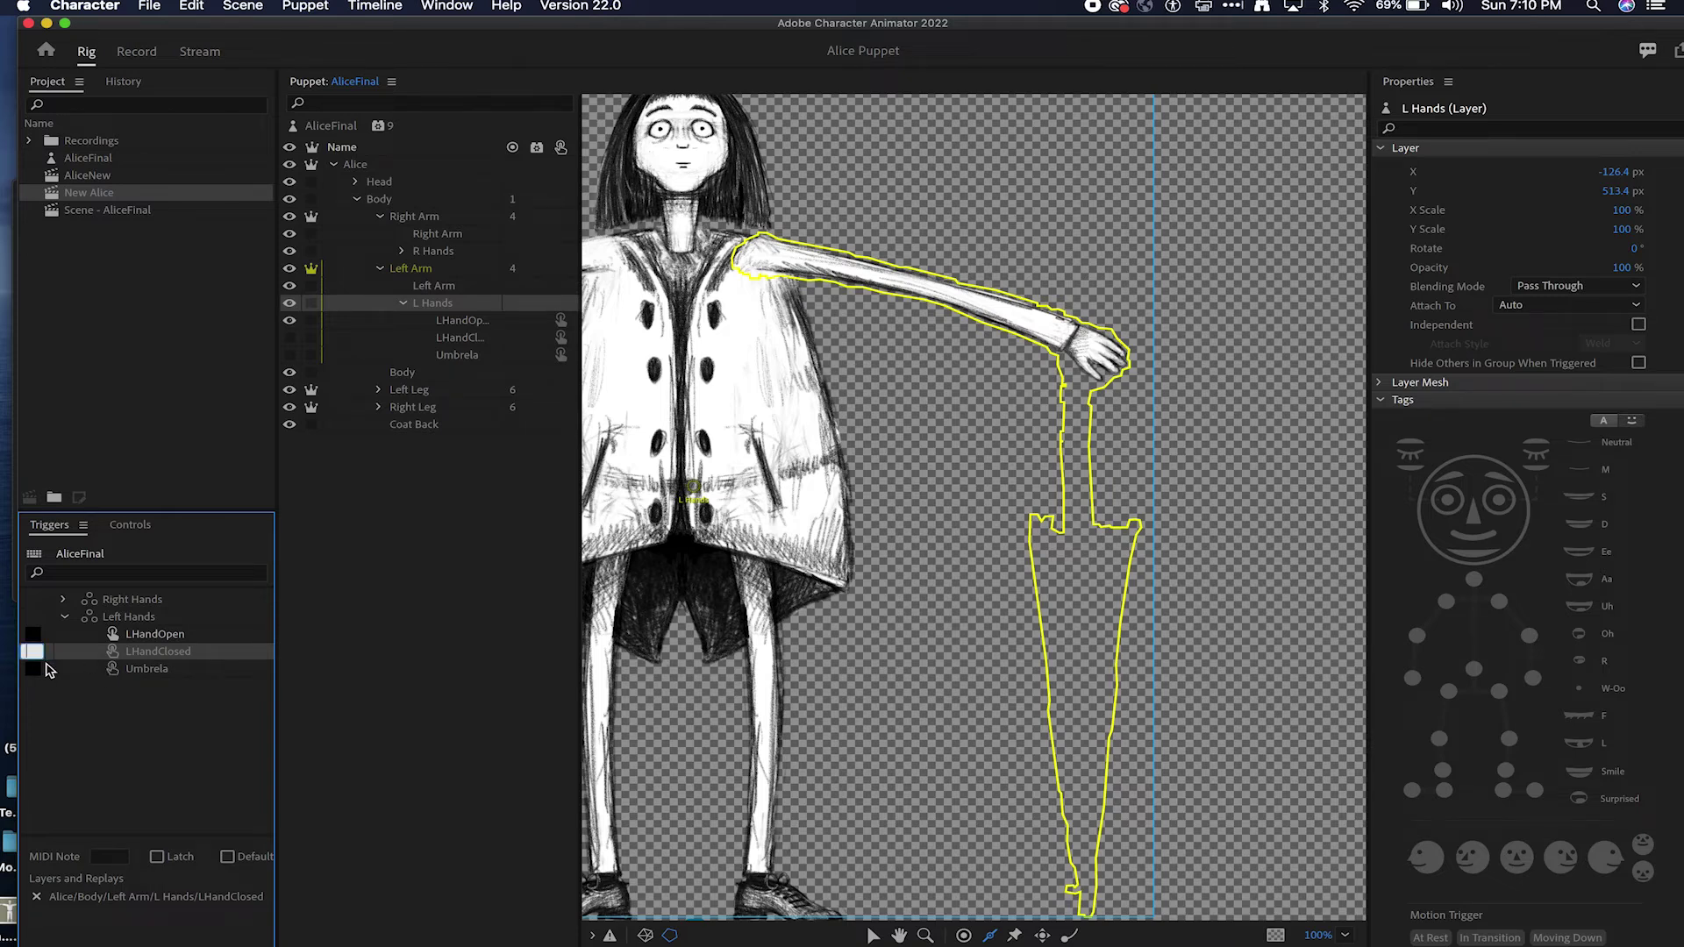
{"action": "left_click", "coordinate": [136, 670]}
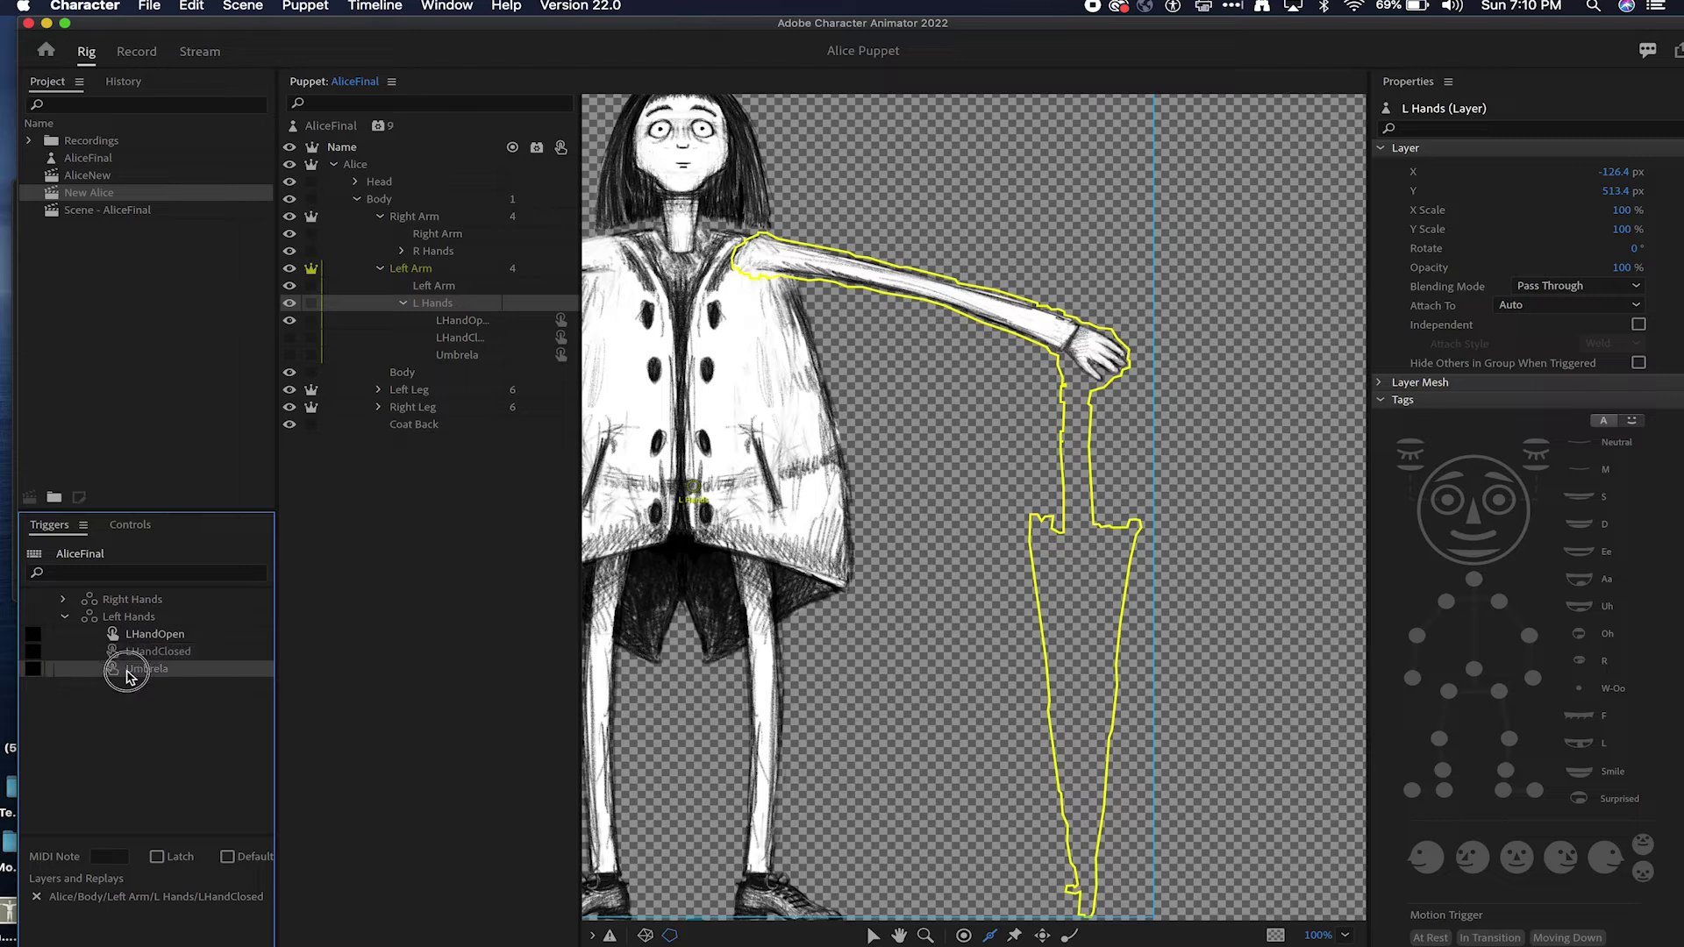
{"action": "left_click", "coordinate": [147, 651]}
{"action": "mouse_move", "coordinate": [147, 653]}
{"action": "left_mouse_down"}
{"action": "mouse_move", "coordinate": [169, 650]}
{"action": "mouse_move", "coordinate": [163, 663]}
{"action": "left_mouse_up"}
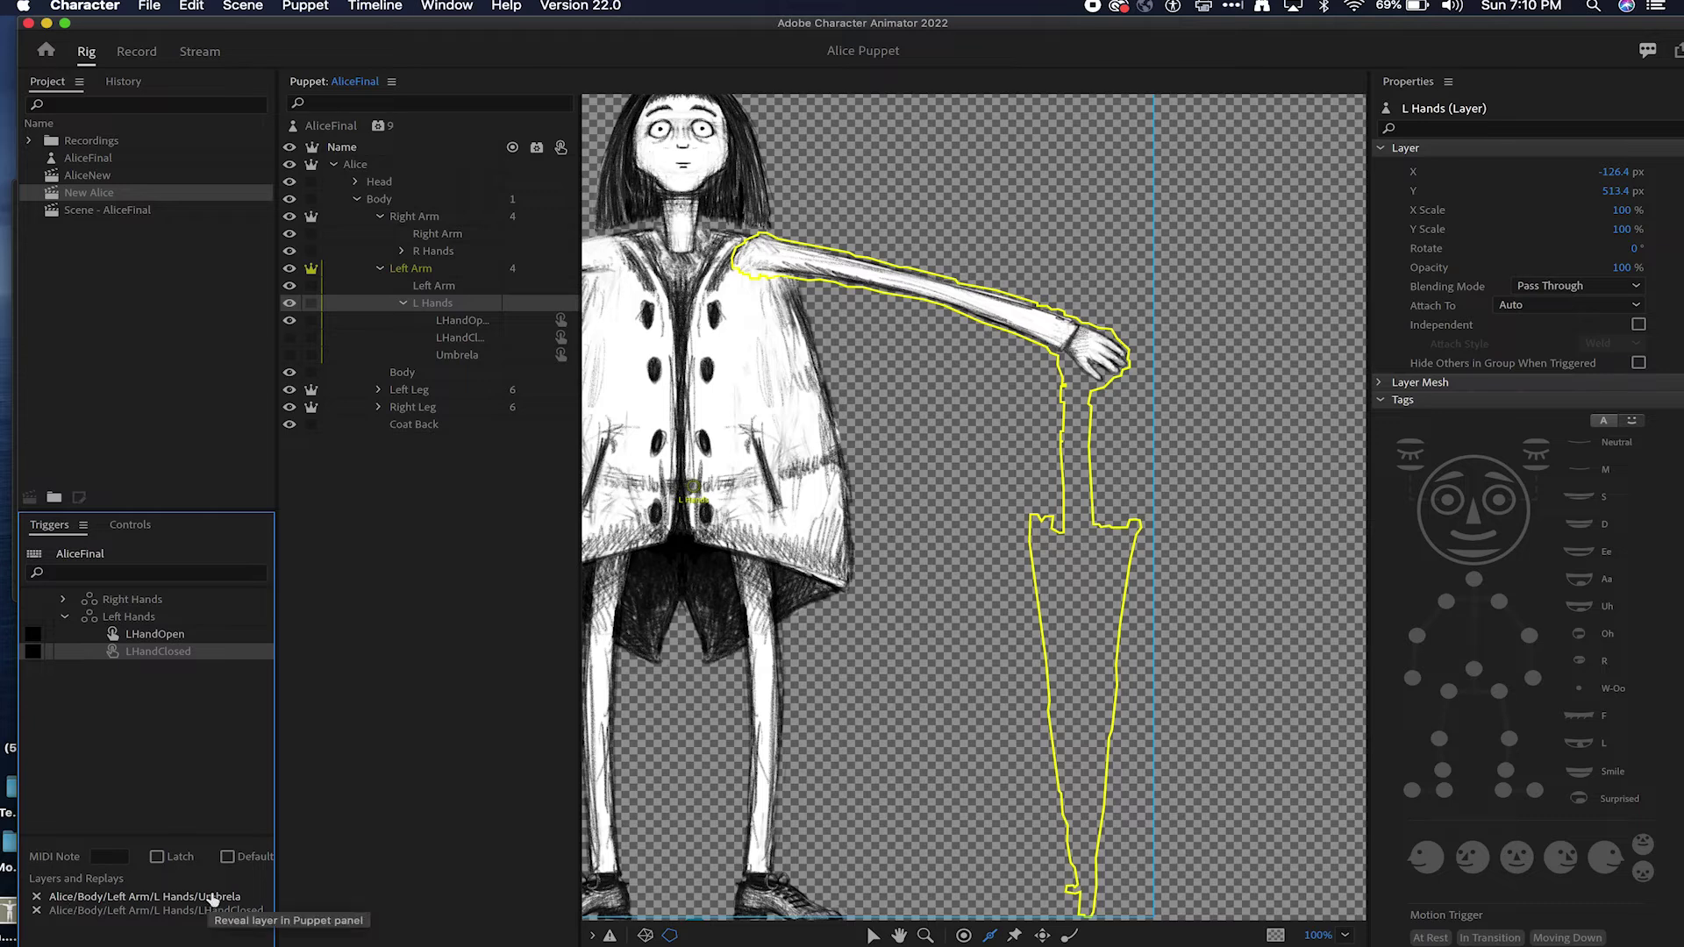
Step: Assign the L key to the LHandClosed trigger and enable Latch for it
{"action": "left_click", "coordinate": [36, 652]}
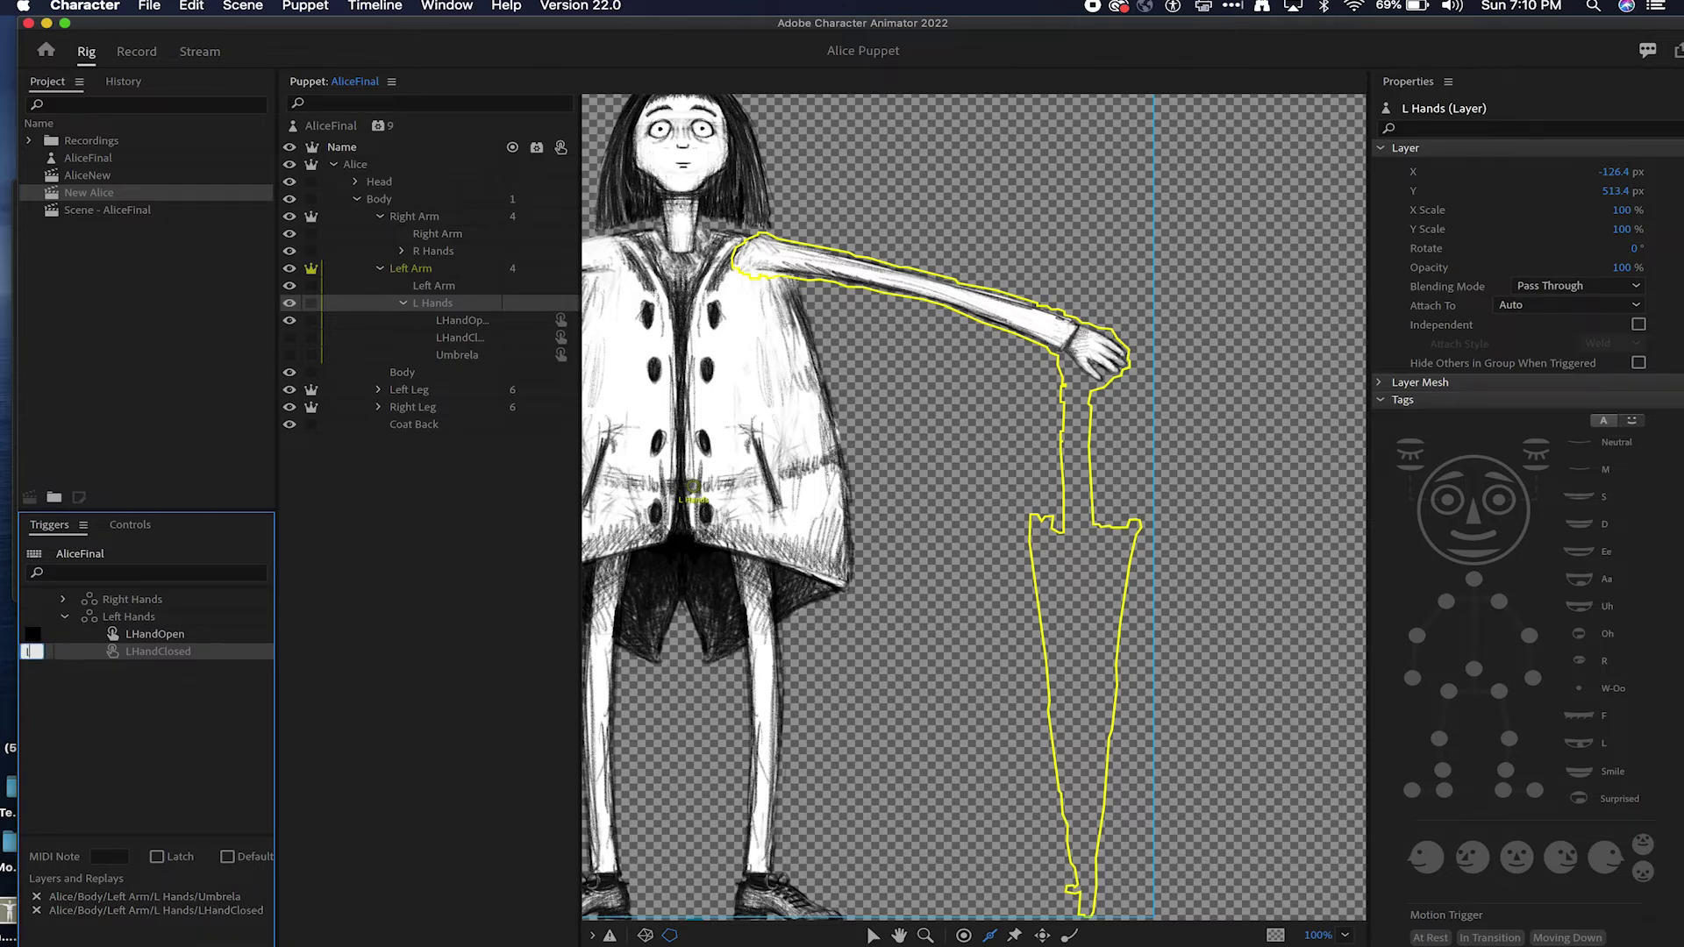
{"action": "key", "text": "l"}
{"action": "left_click", "coordinate": [157, 857]}
Step: Test the latched LHandClosed trigger with the umbrella in the New Alice scene, fitted to view, while moving the puppet's left wrist
{"action": "left_click", "coordinate": [138, 51]}
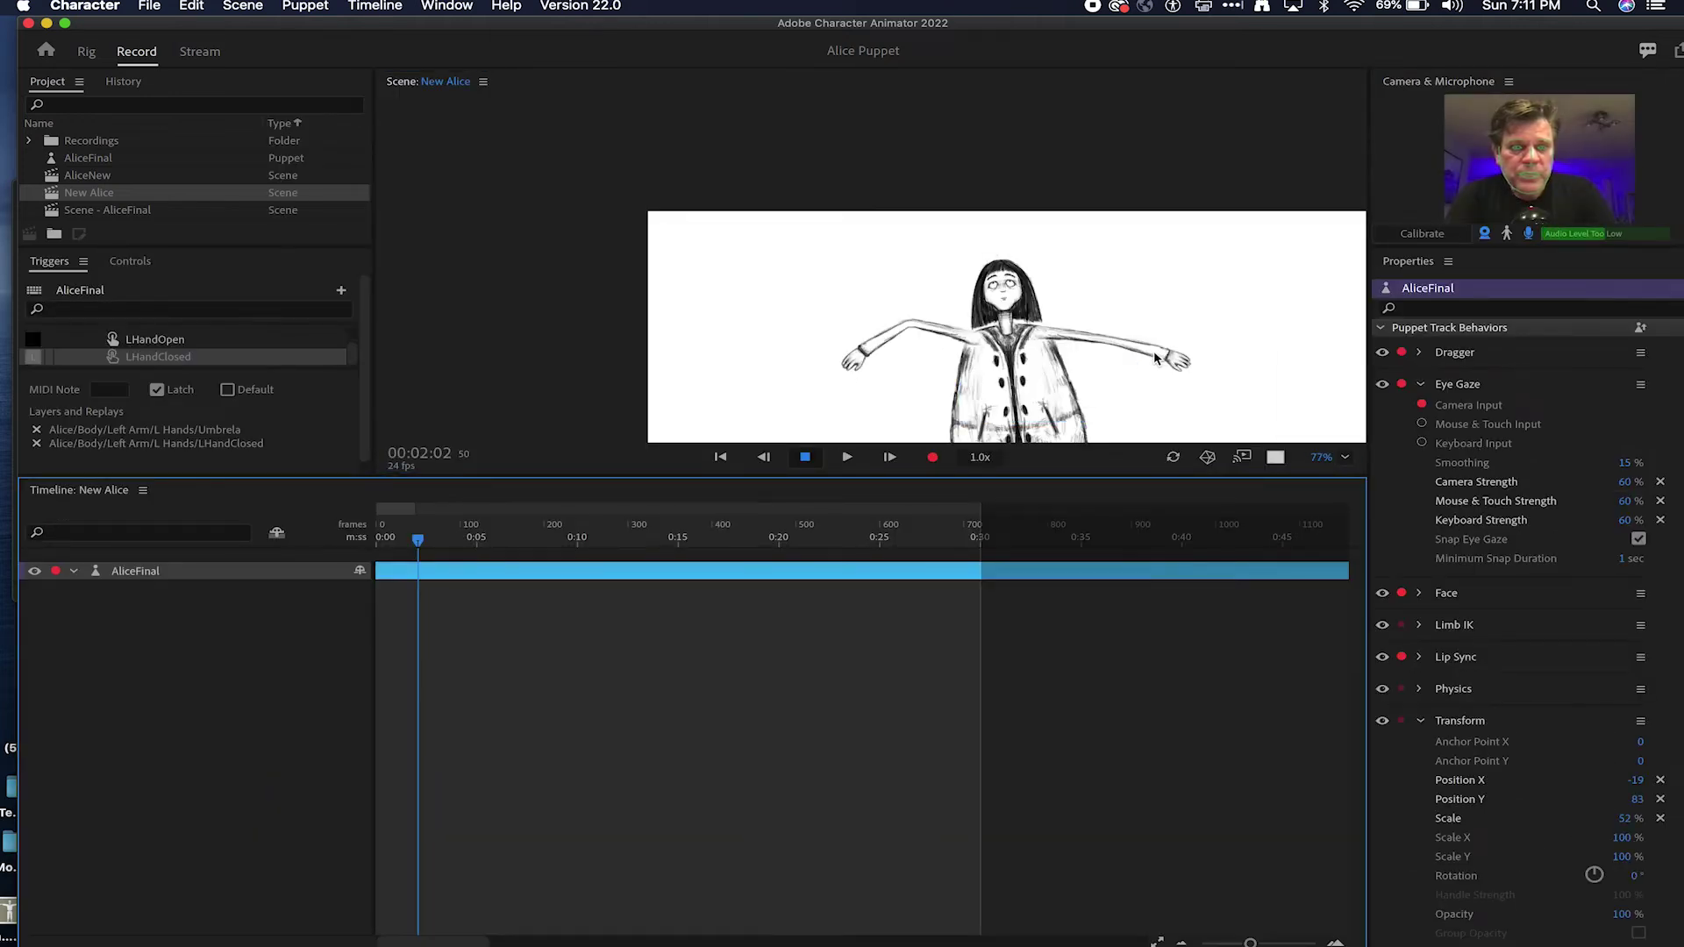
{"action": "left_click", "coordinate": [1334, 461]}
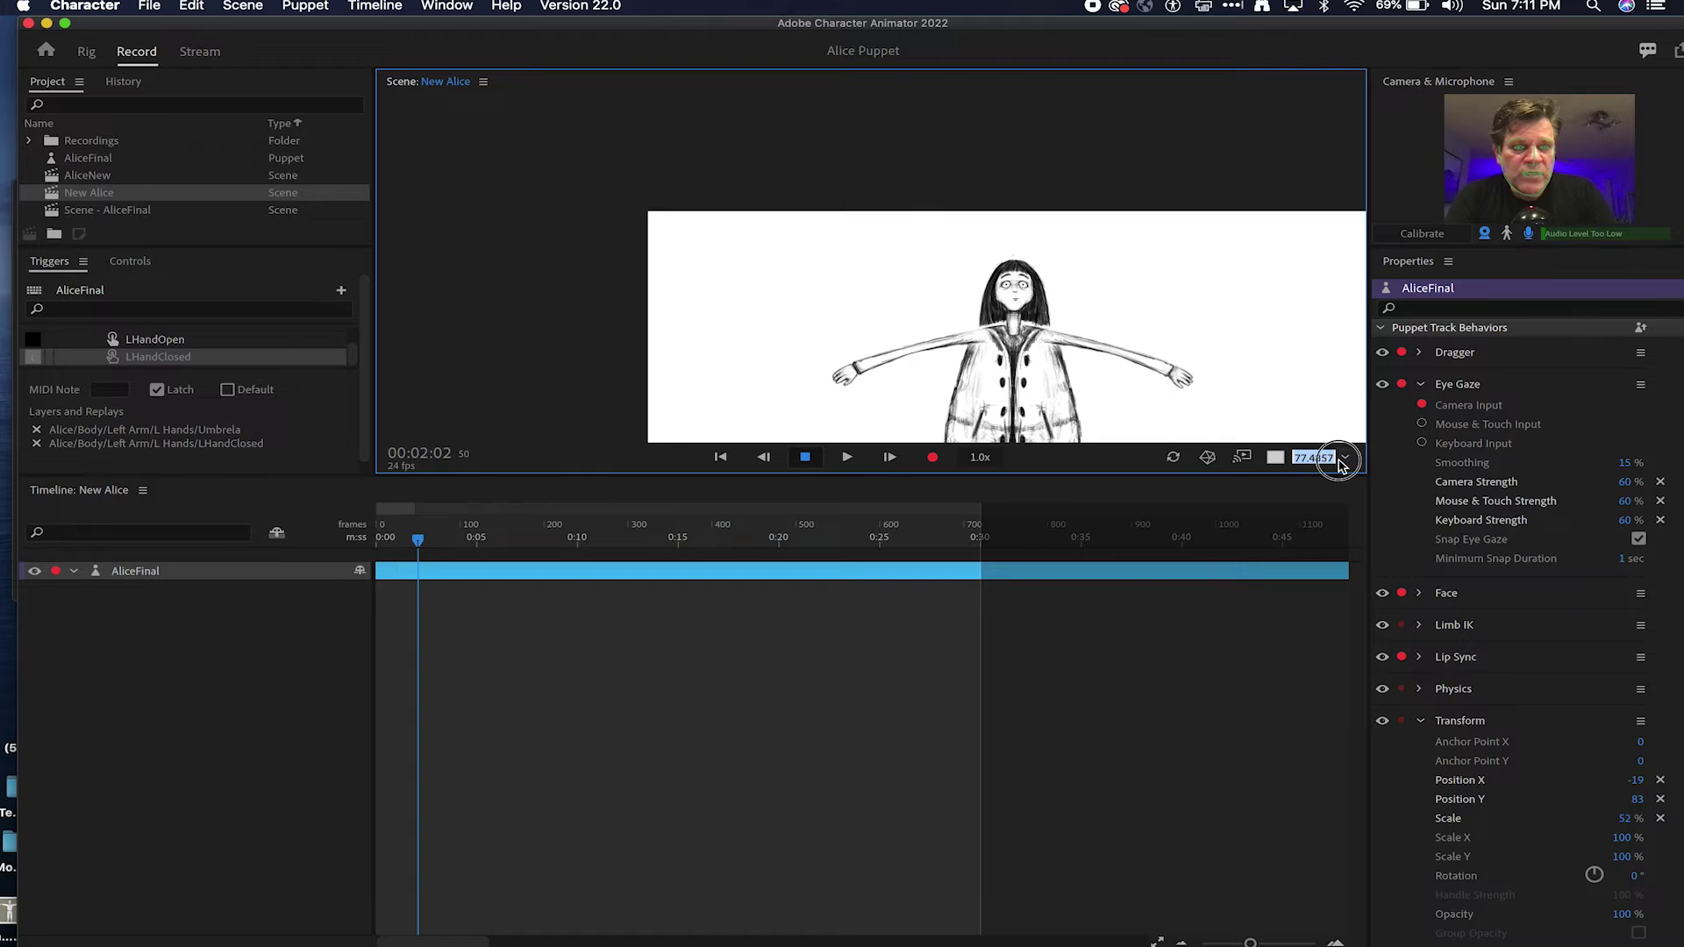
{"action": "left_click", "coordinate": [1342, 459]}
{"action": "left_click", "coordinate": [1361, 482]}
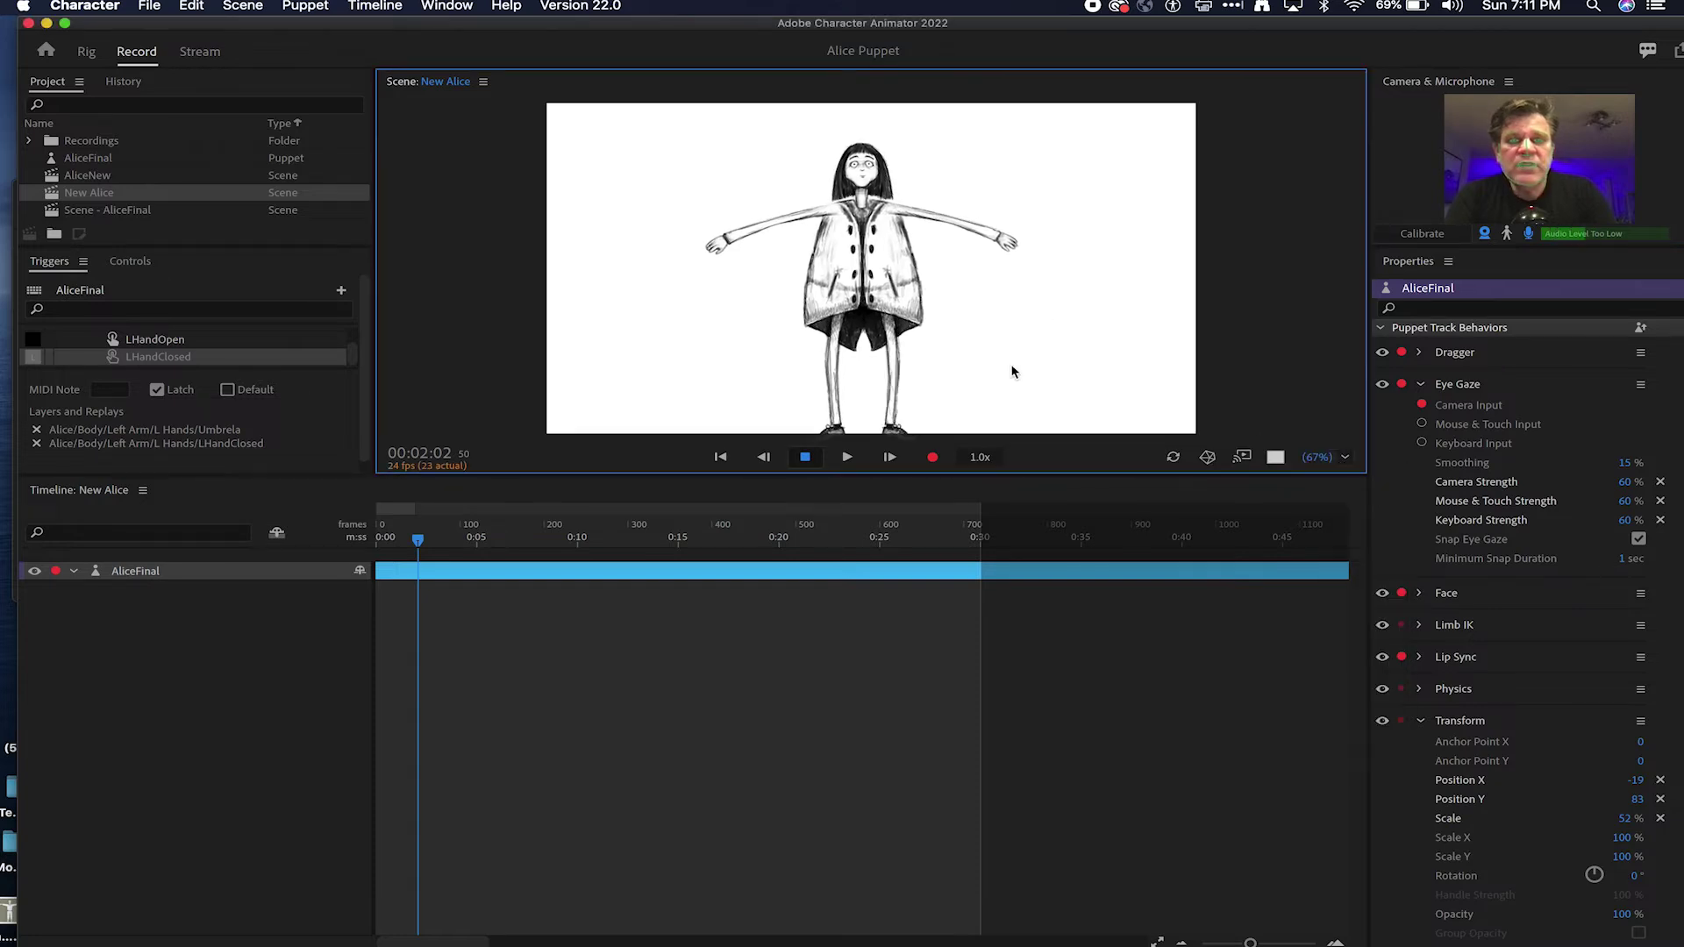
{"action": "key", "text": "l"}
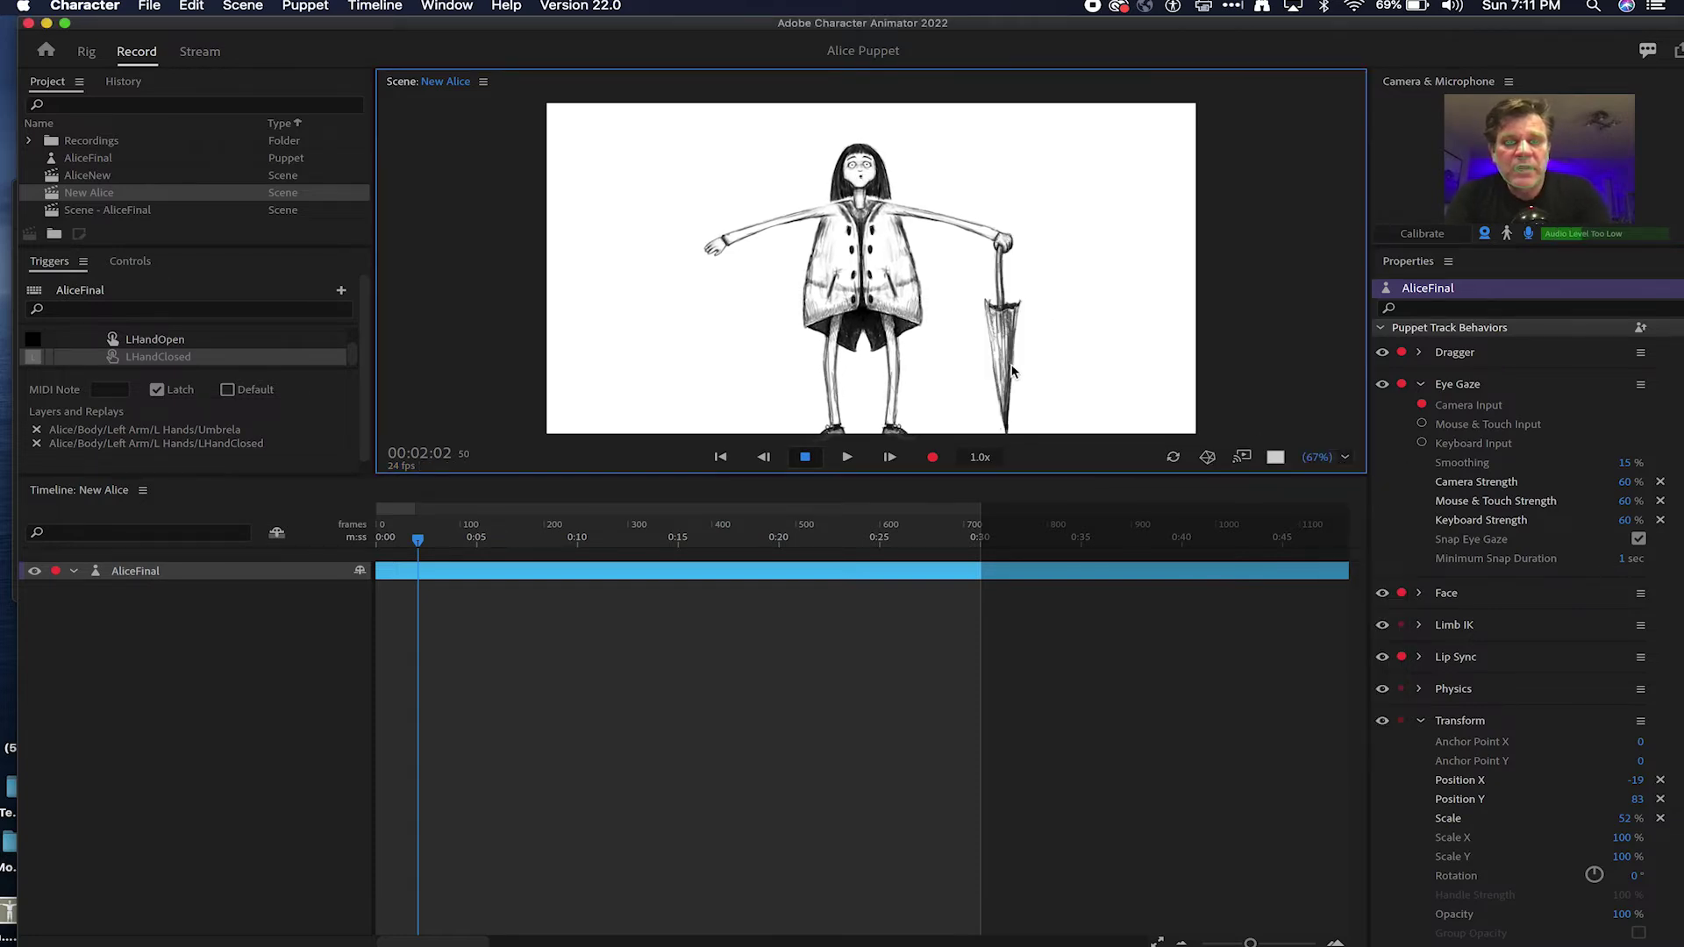
{"action": "key", "text": "l"}
{"action": "key", "text": "l"}
{"action": "left_click_drag", "start_coordinate": [1002, 246], "coordinate": [938, 272]}
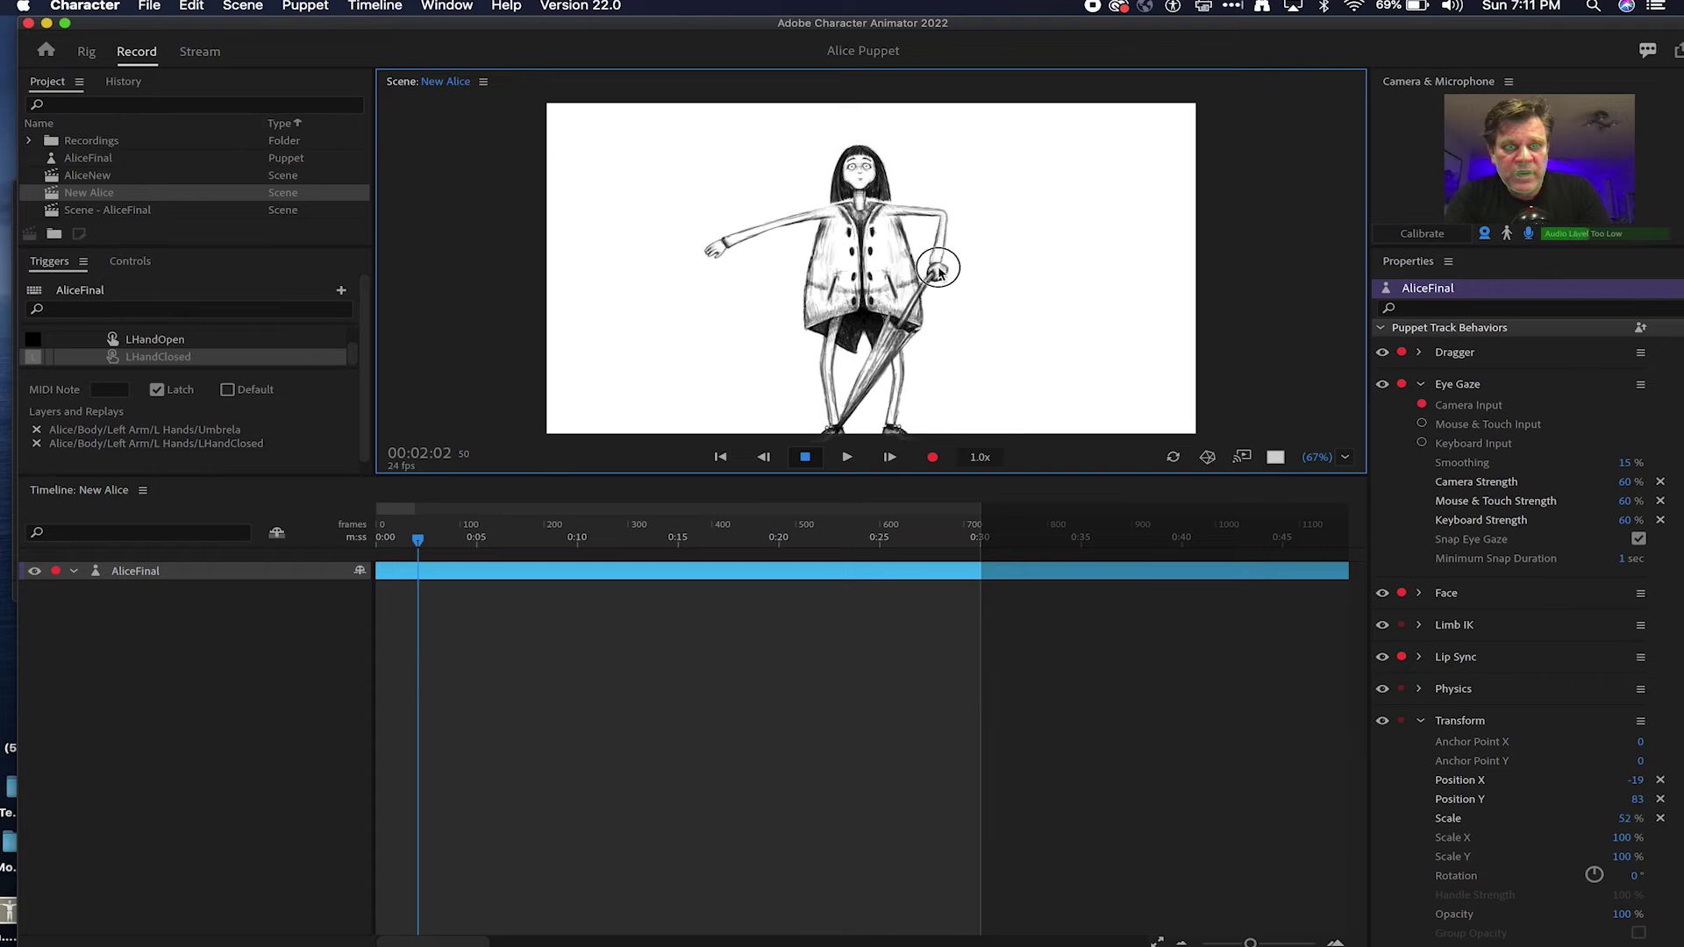
{"action": "key", "text": "l"}
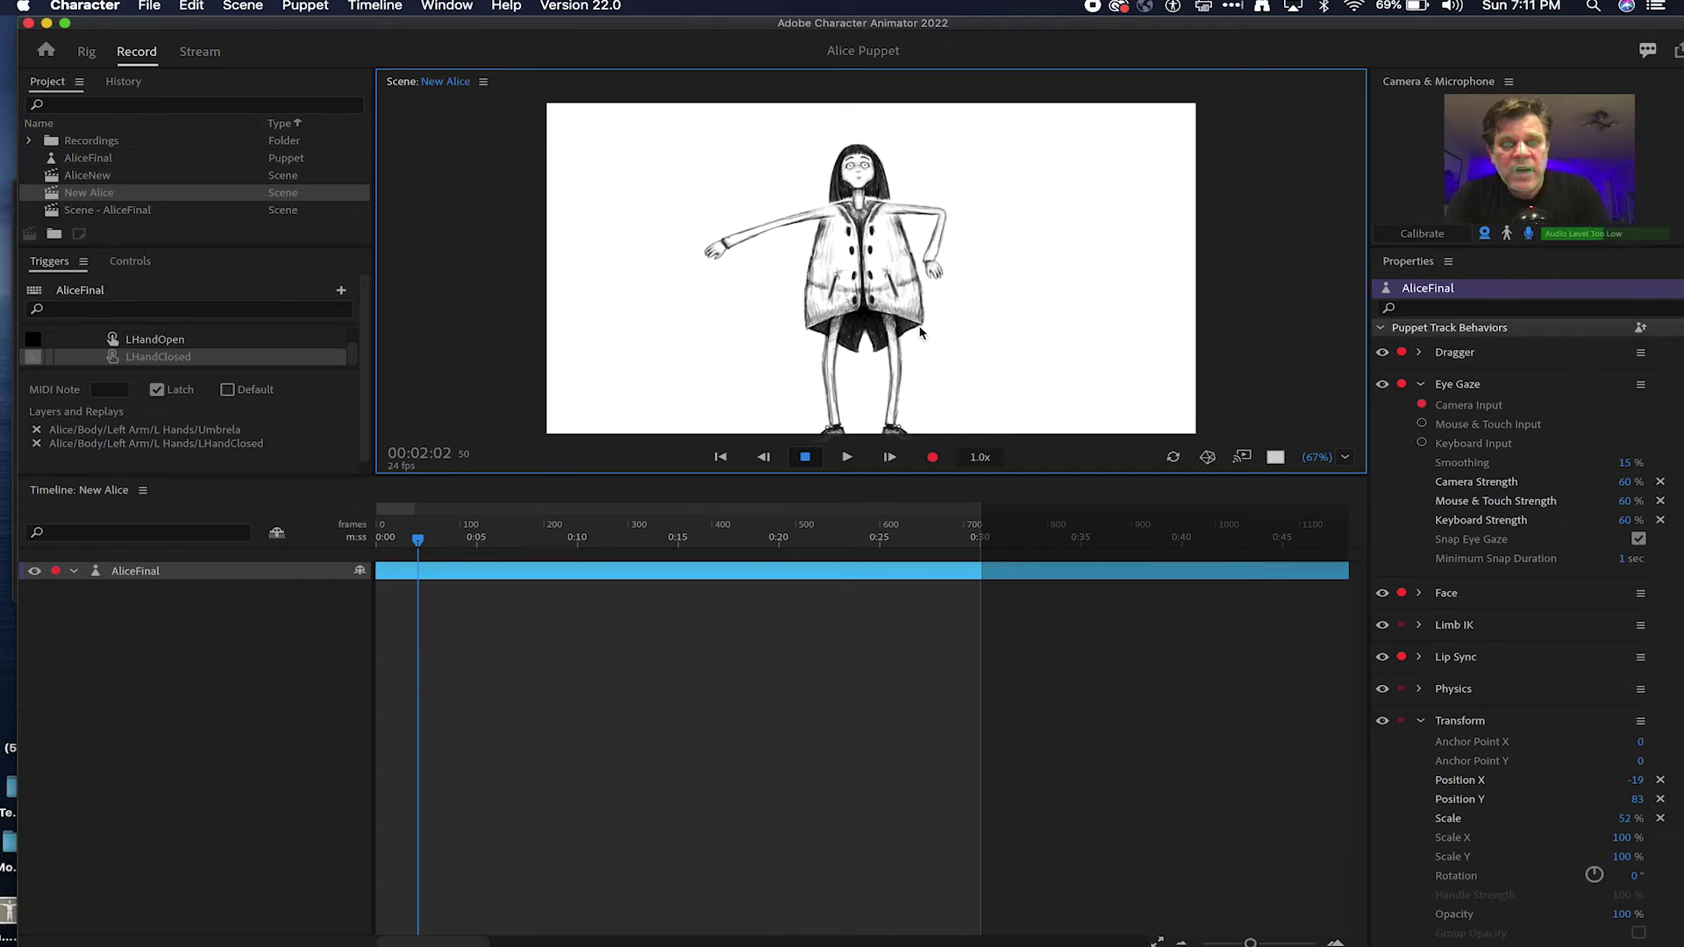
Step: Add the Auto Blink behavior to the AliceFinal puppet in the rig
{"action": "left_click", "coordinate": [88, 52]}
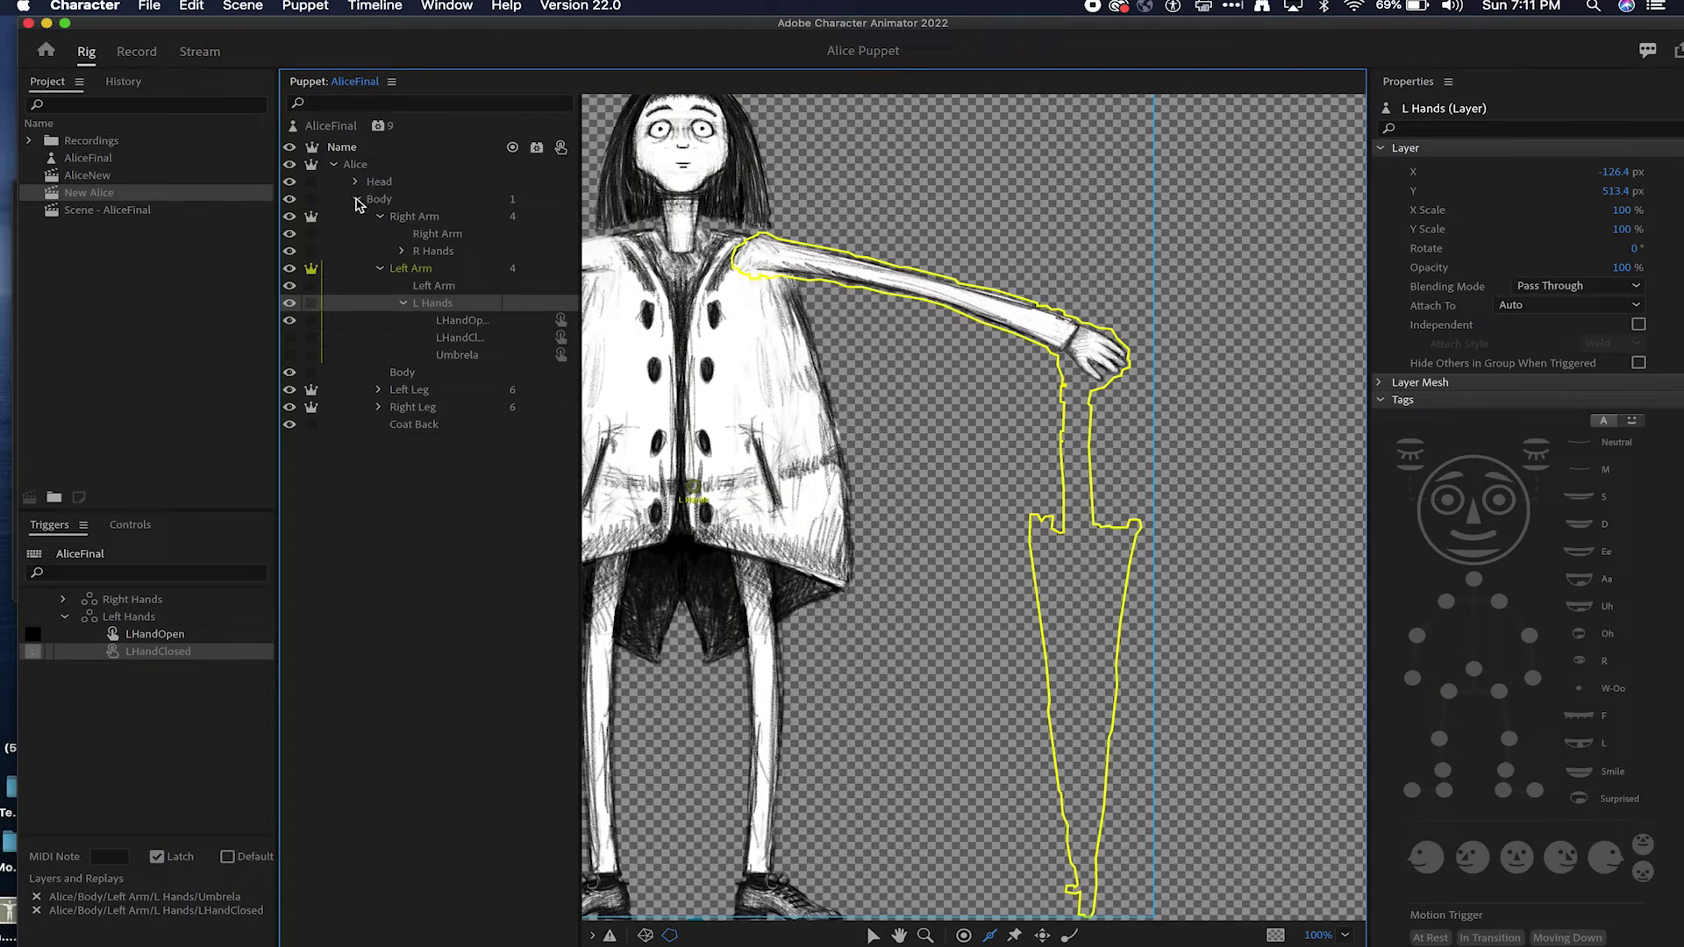
{"action": "left_click", "coordinate": [356, 199]}
{"action": "left_click_drag", "start_coordinate": [719, 247], "coordinate": [952, 385]}
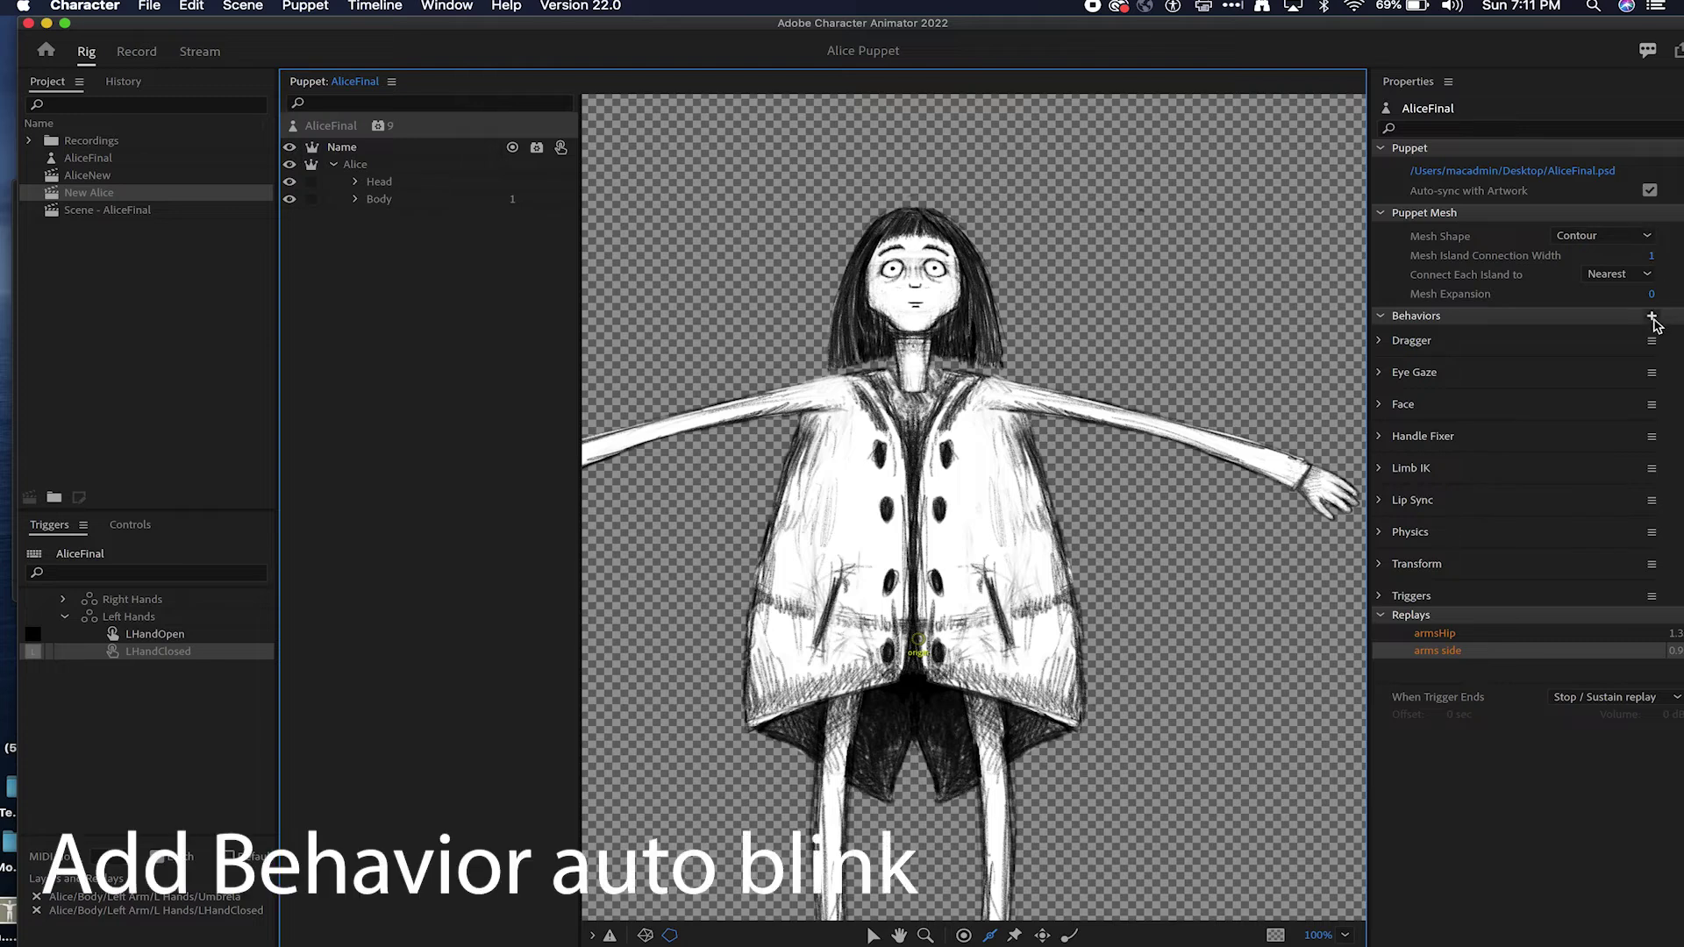
{"action": "left_click", "coordinate": [1651, 316]}
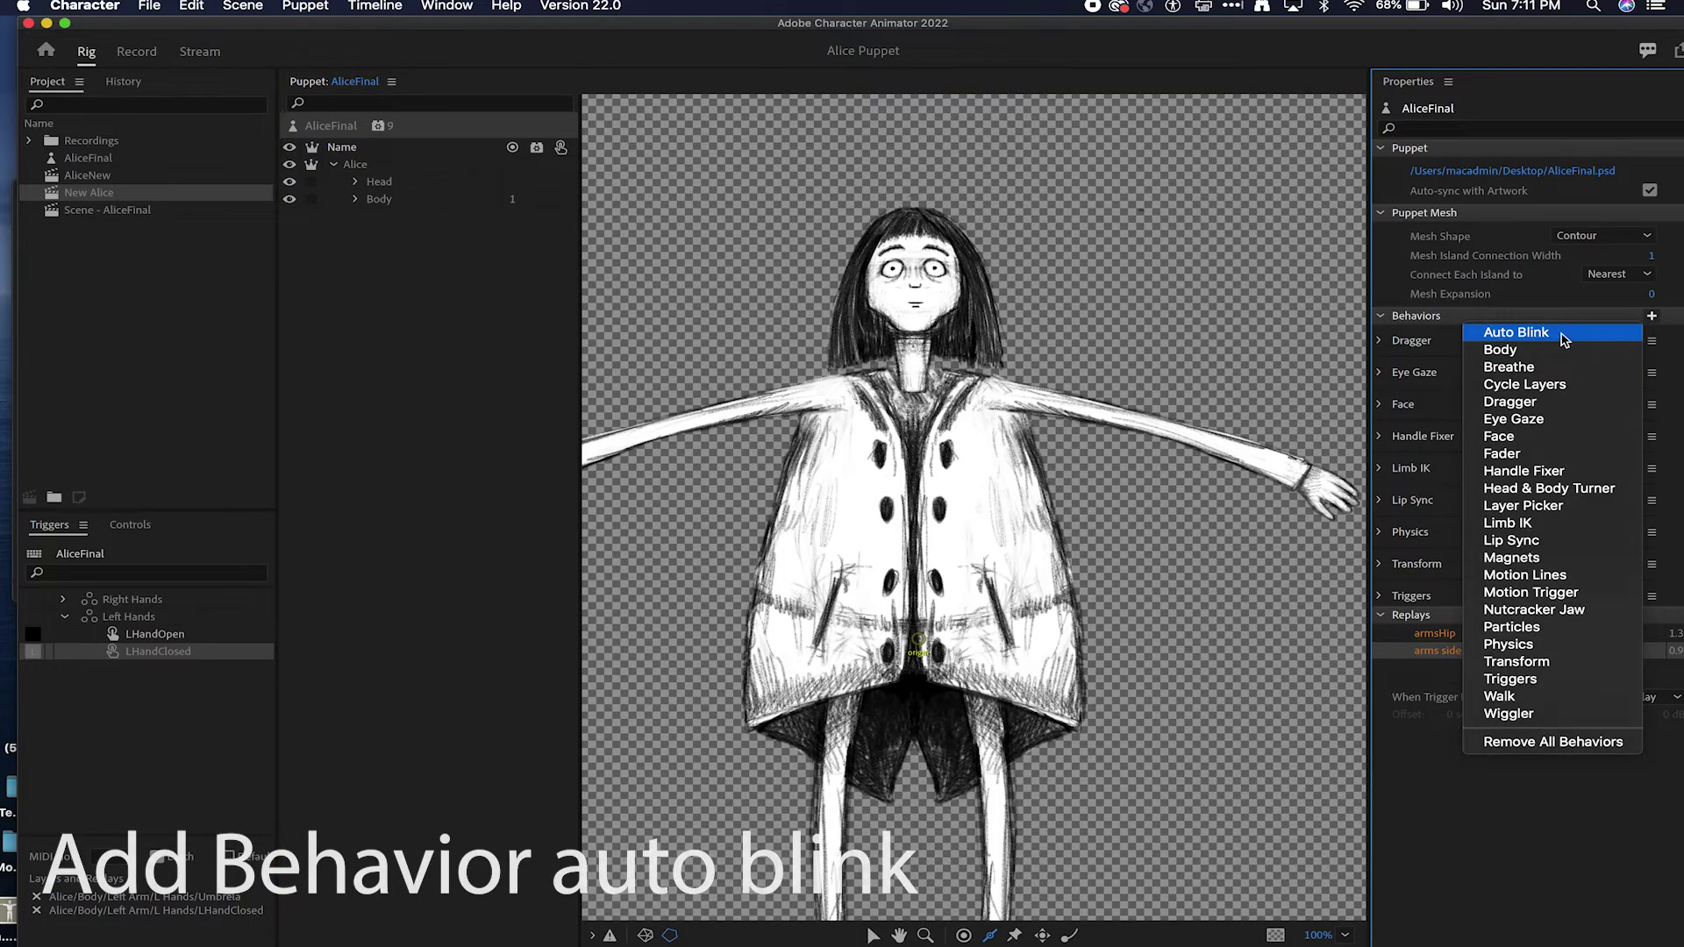
{"action": "left_click", "coordinate": [1530, 333]}
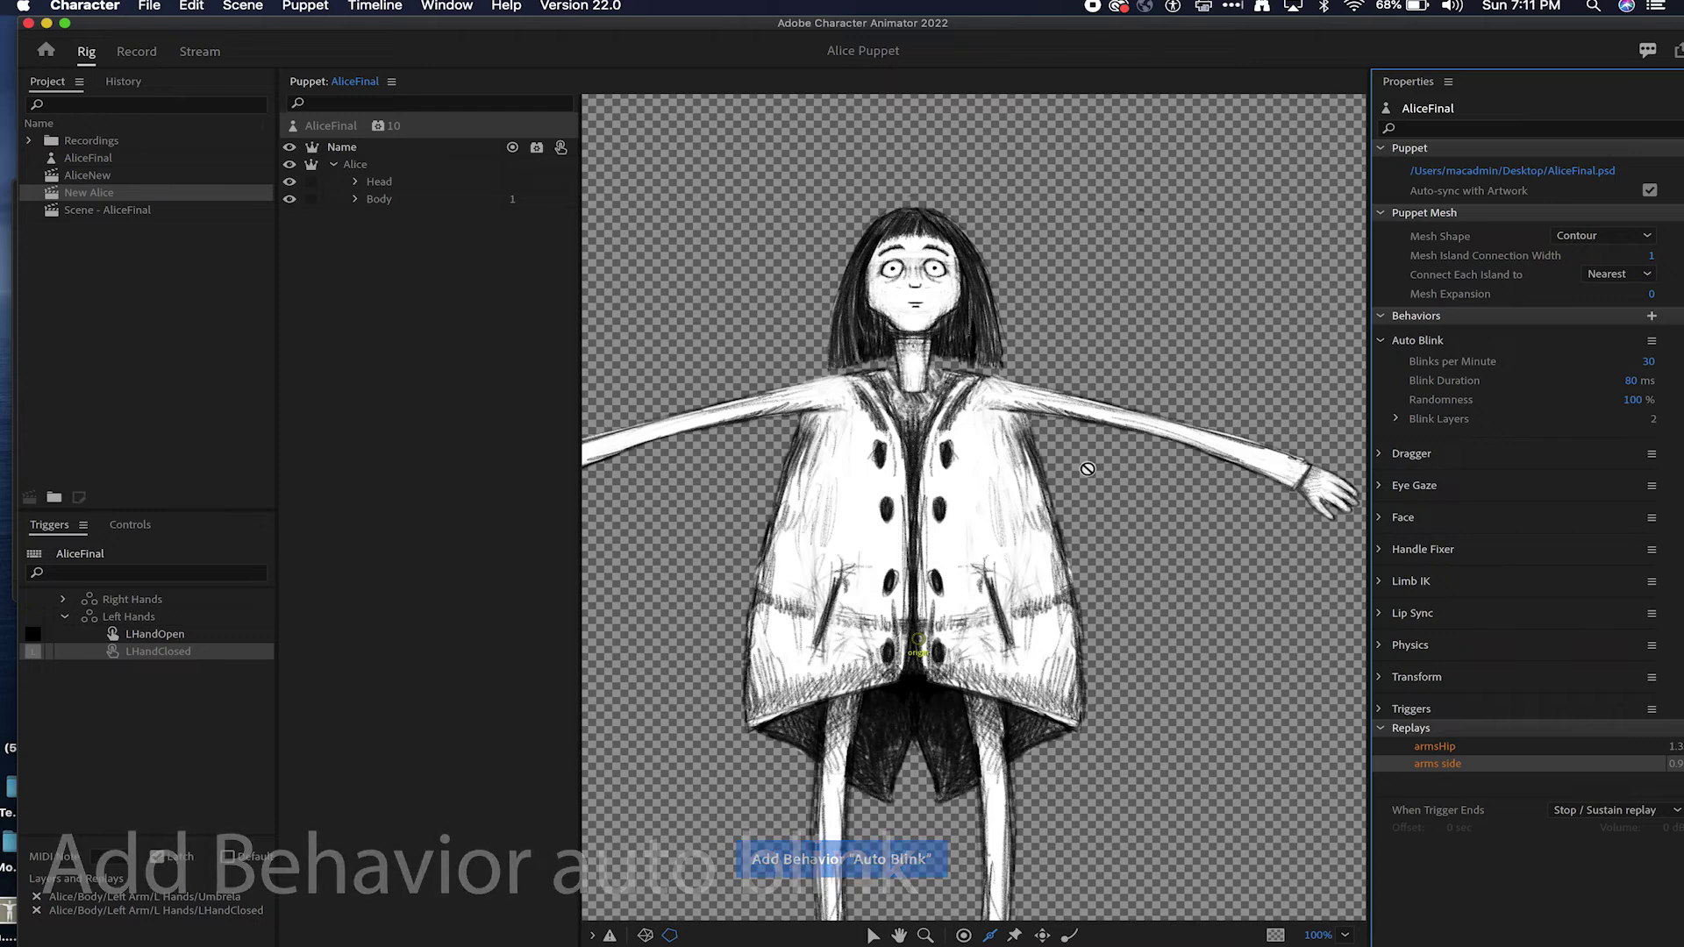
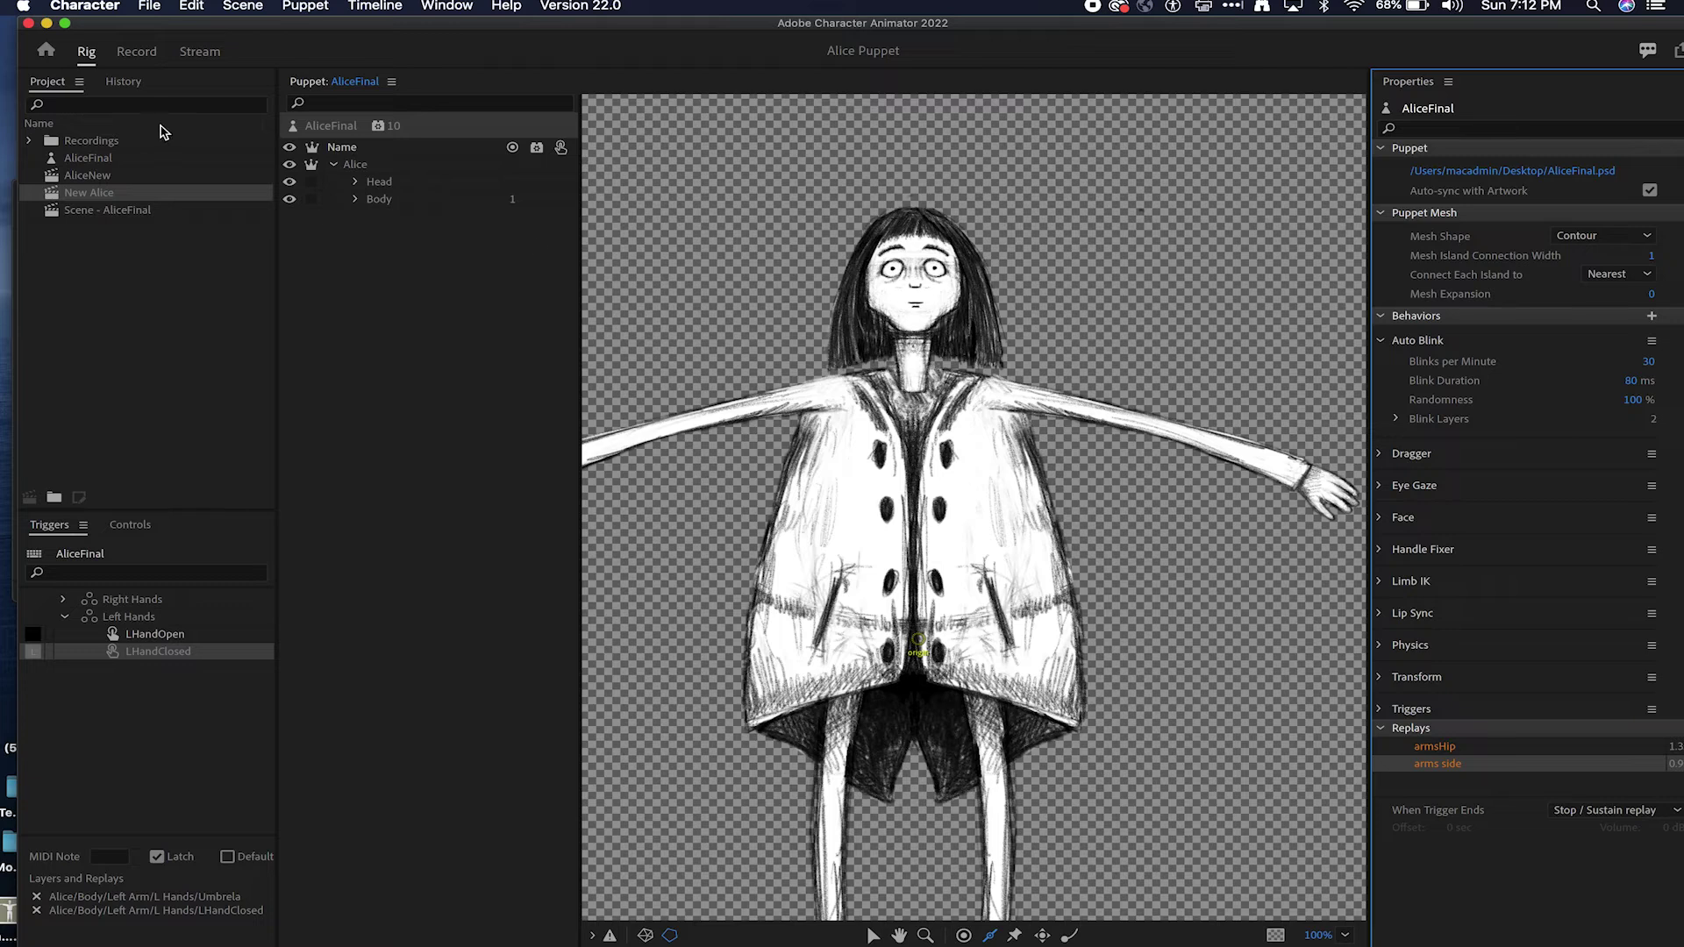
Step: Test the puppet in the New Alice scene by repositioning both hands and the left foot
{"action": "left_click", "coordinate": [136, 50]}
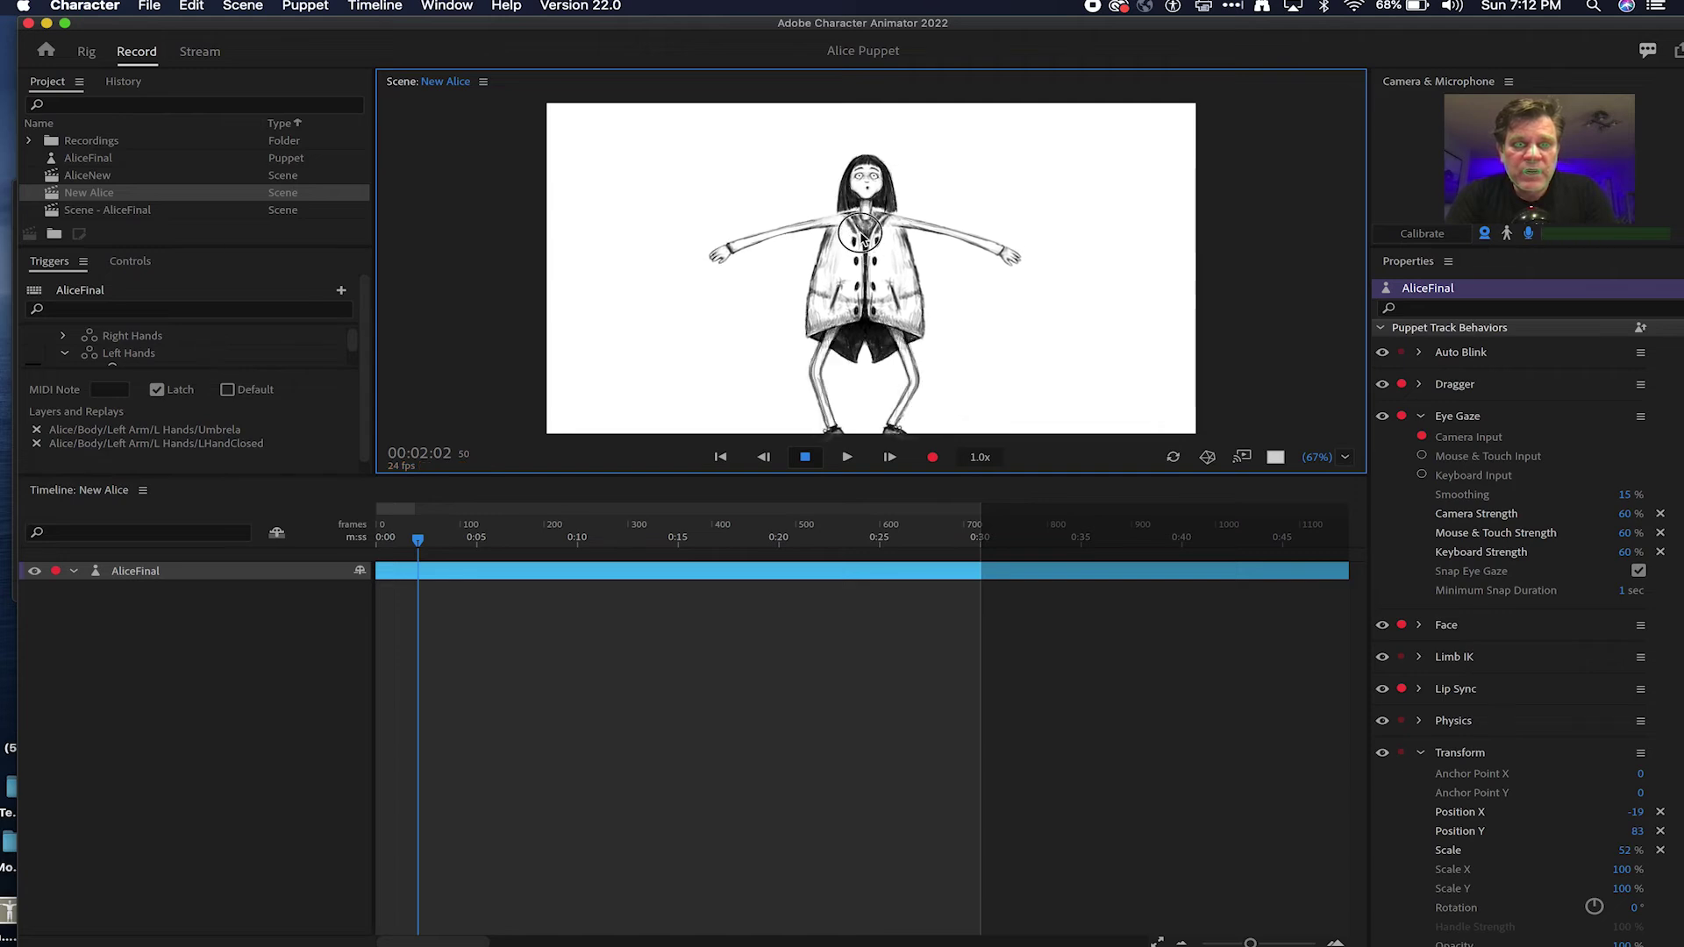
{"action": "left_click_drag", "start_coordinate": [1010, 254], "coordinate": [970, 266]}
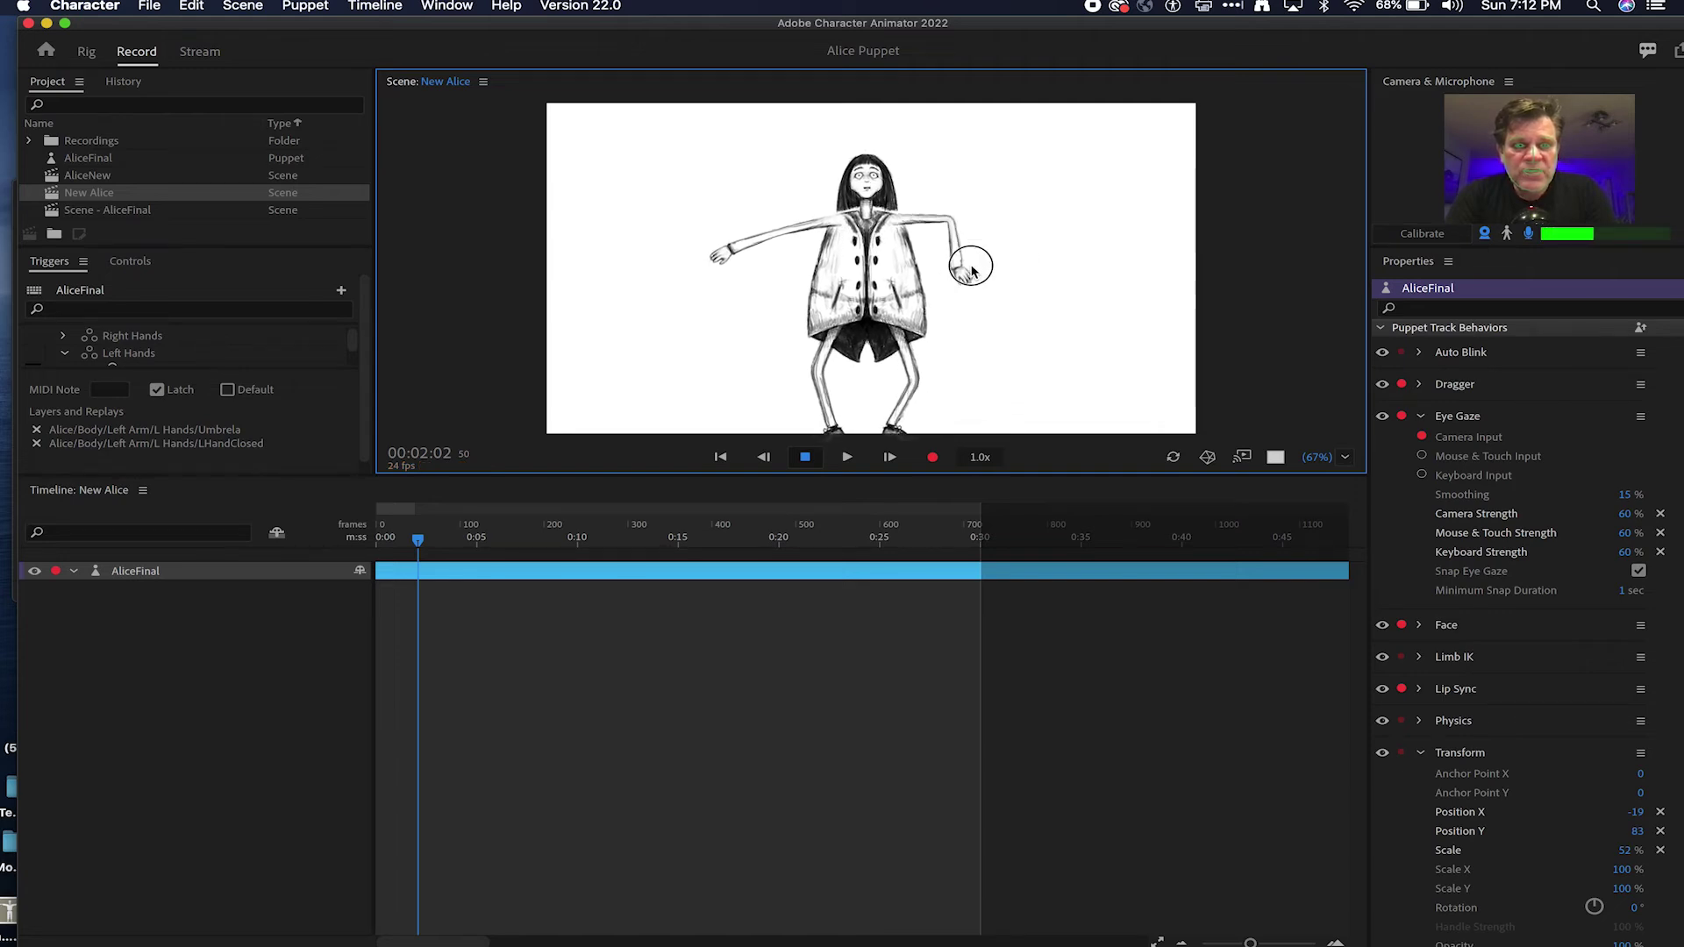
{"action": "left_click_drag", "start_coordinate": [717, 255], "coordinate": [793, 281]}
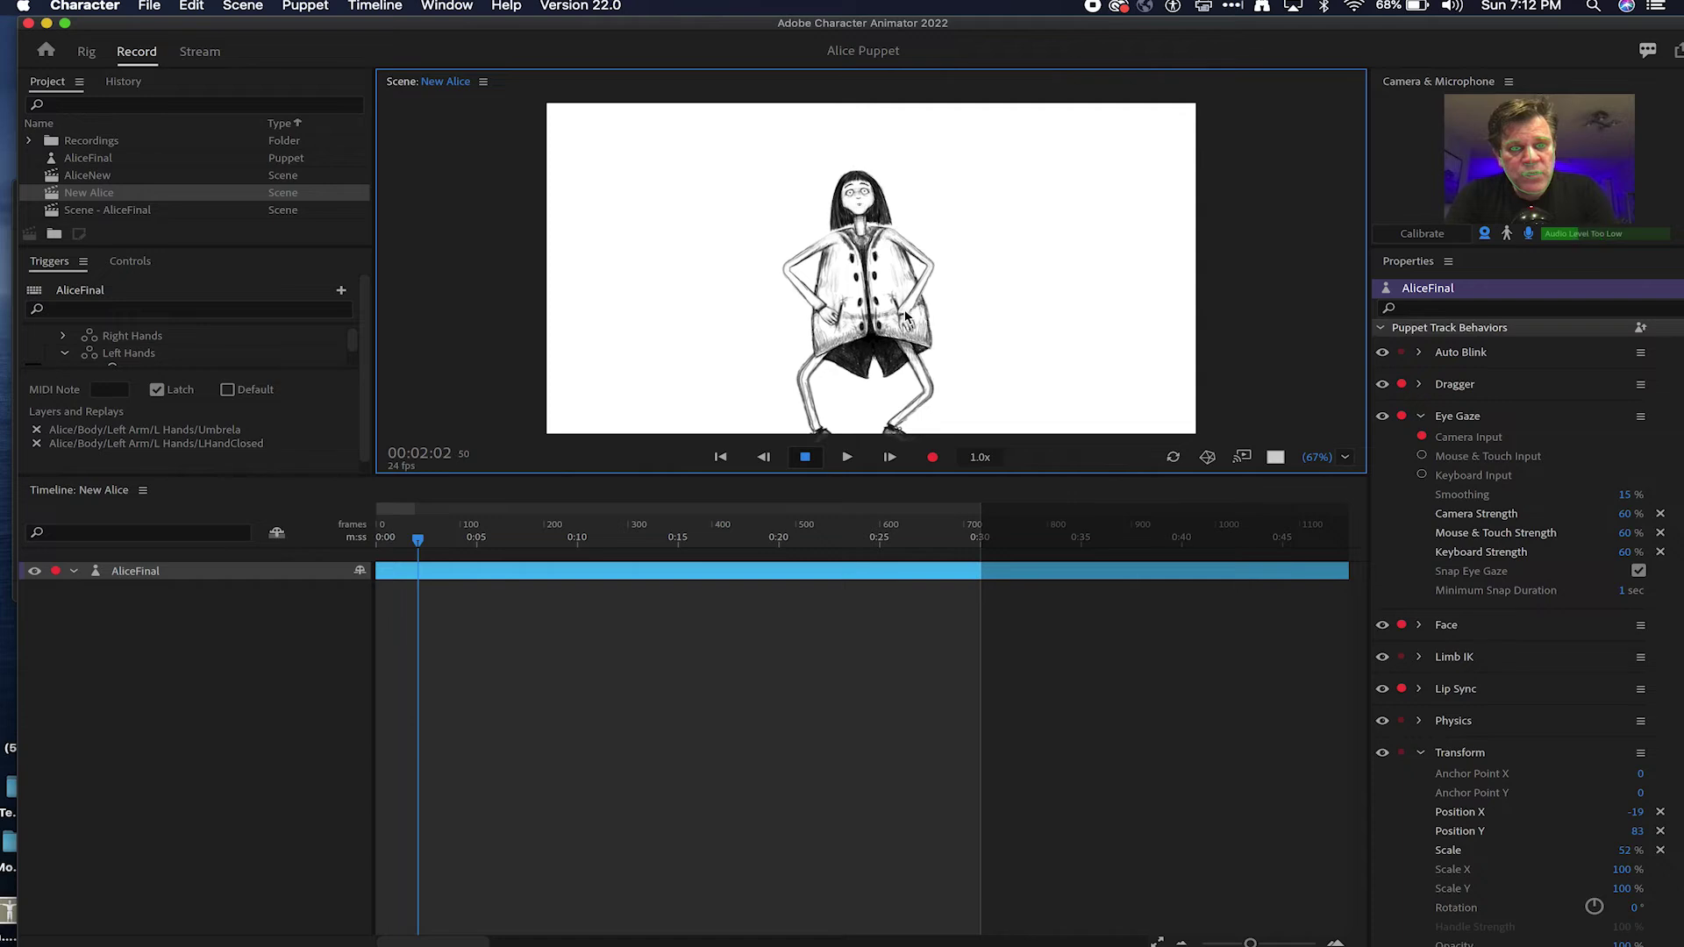
{"action": "left_click", "coordinate": [1421, 418]}
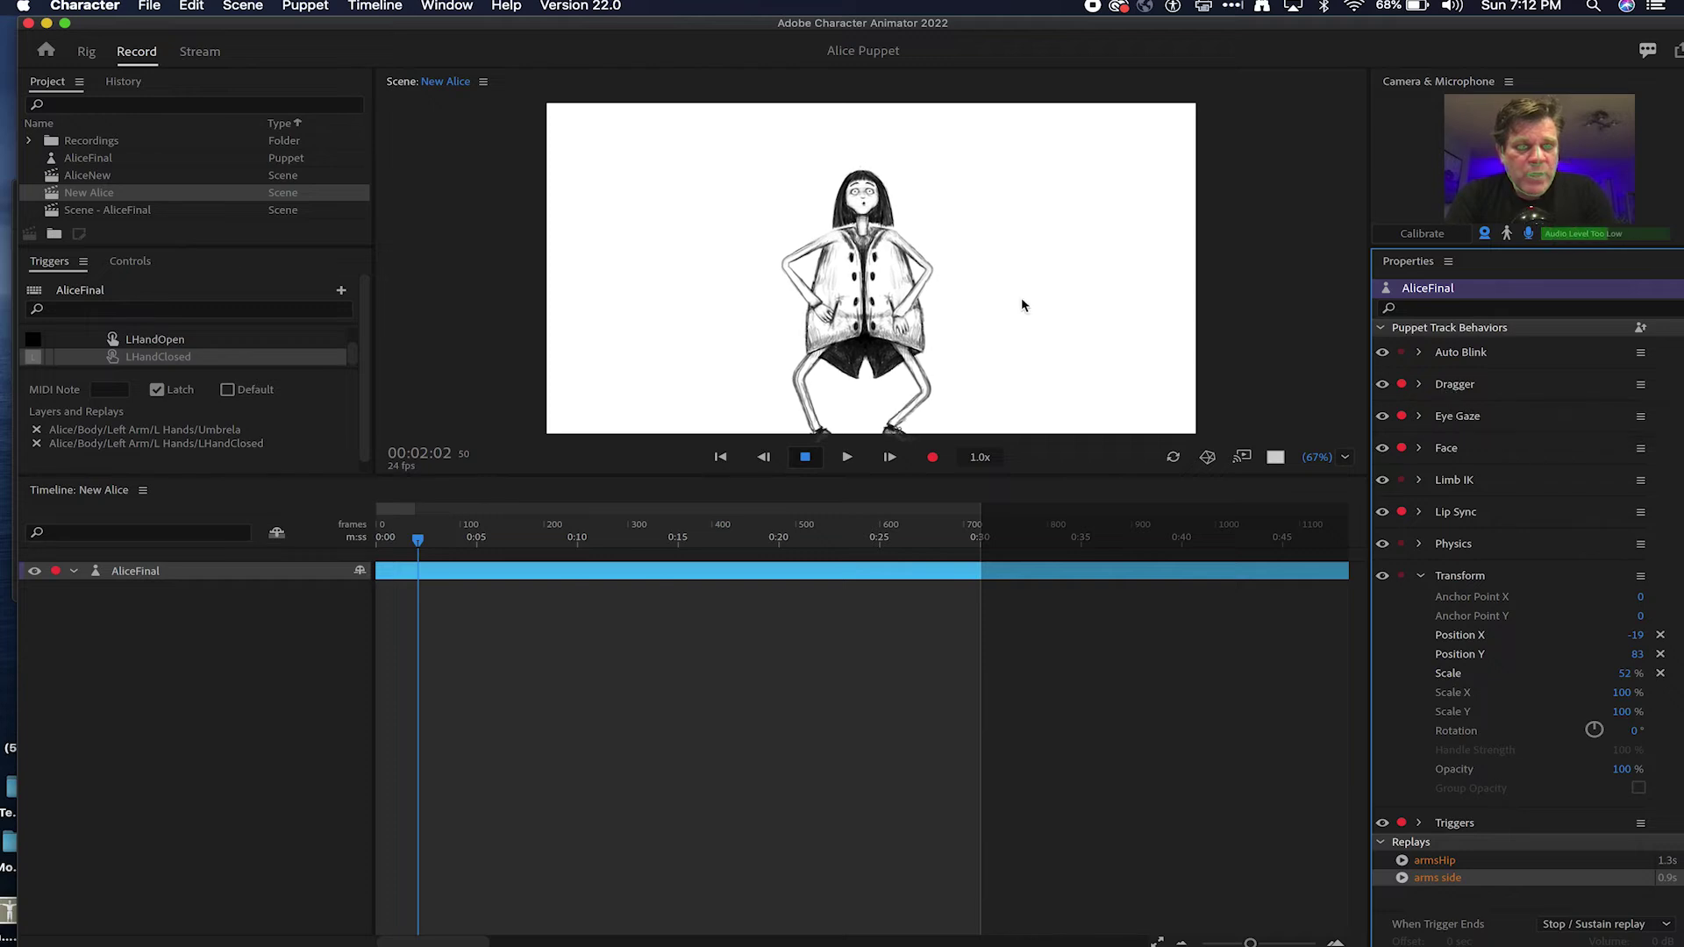
{"action": "left_click_drag", "start_coordinate": [943, 285], "coordinate": [981, 257]}
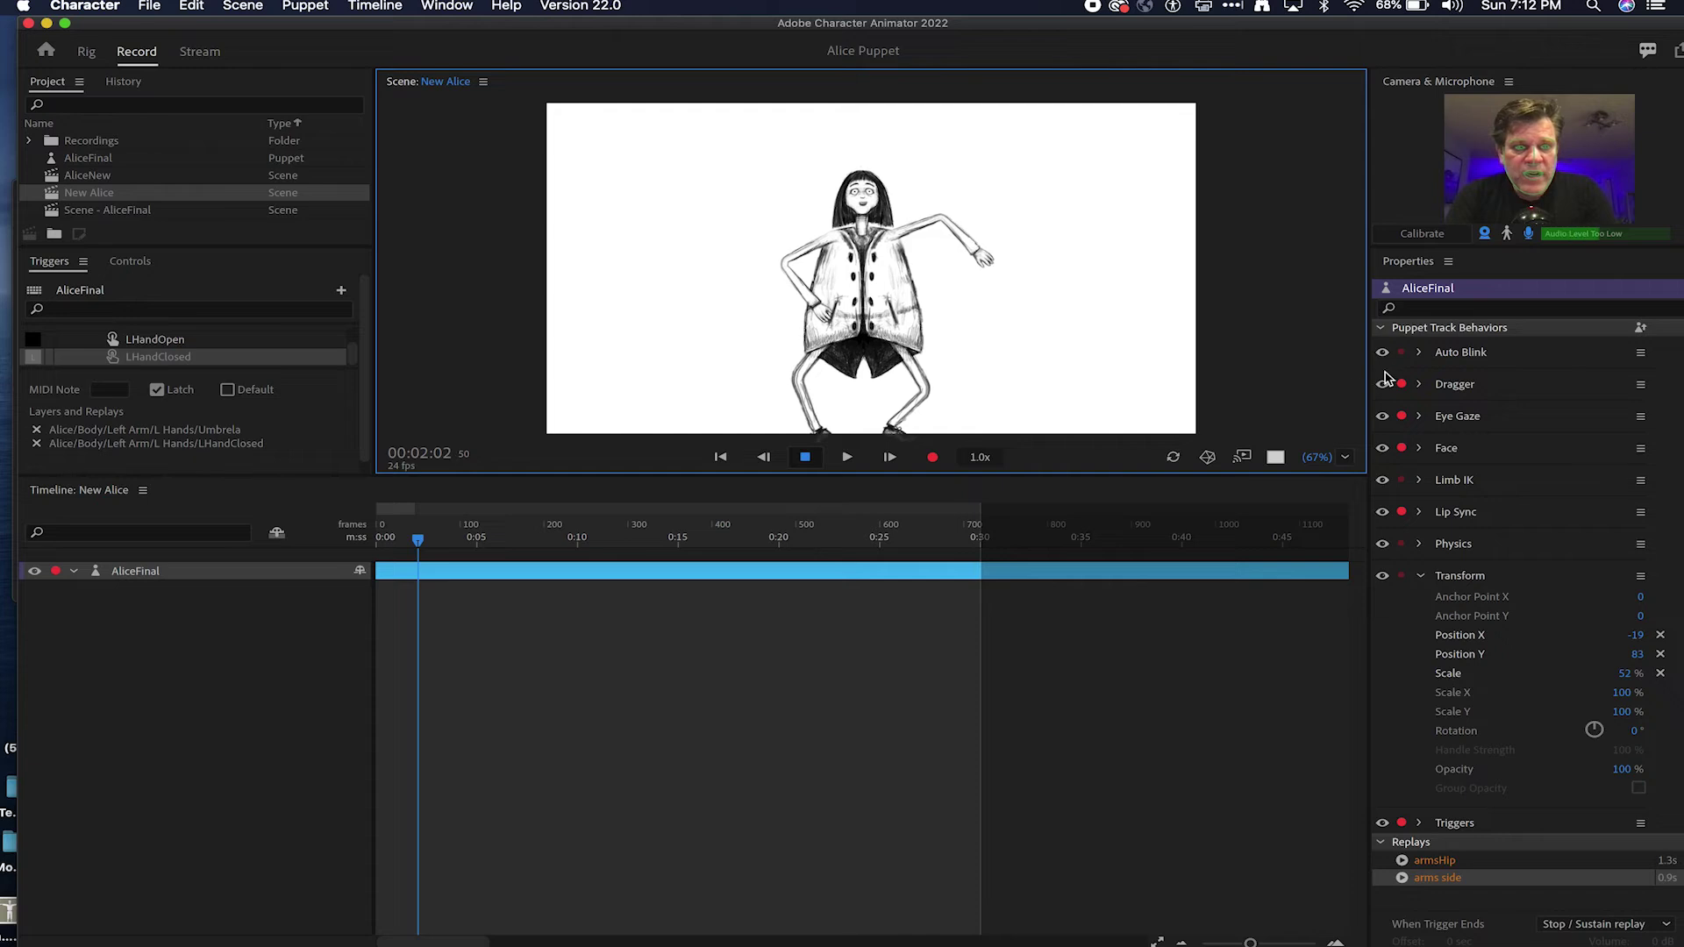
{"action": "left_click_drag", "start_coordinate": [823, 313], "coordinate": [769, 285]}
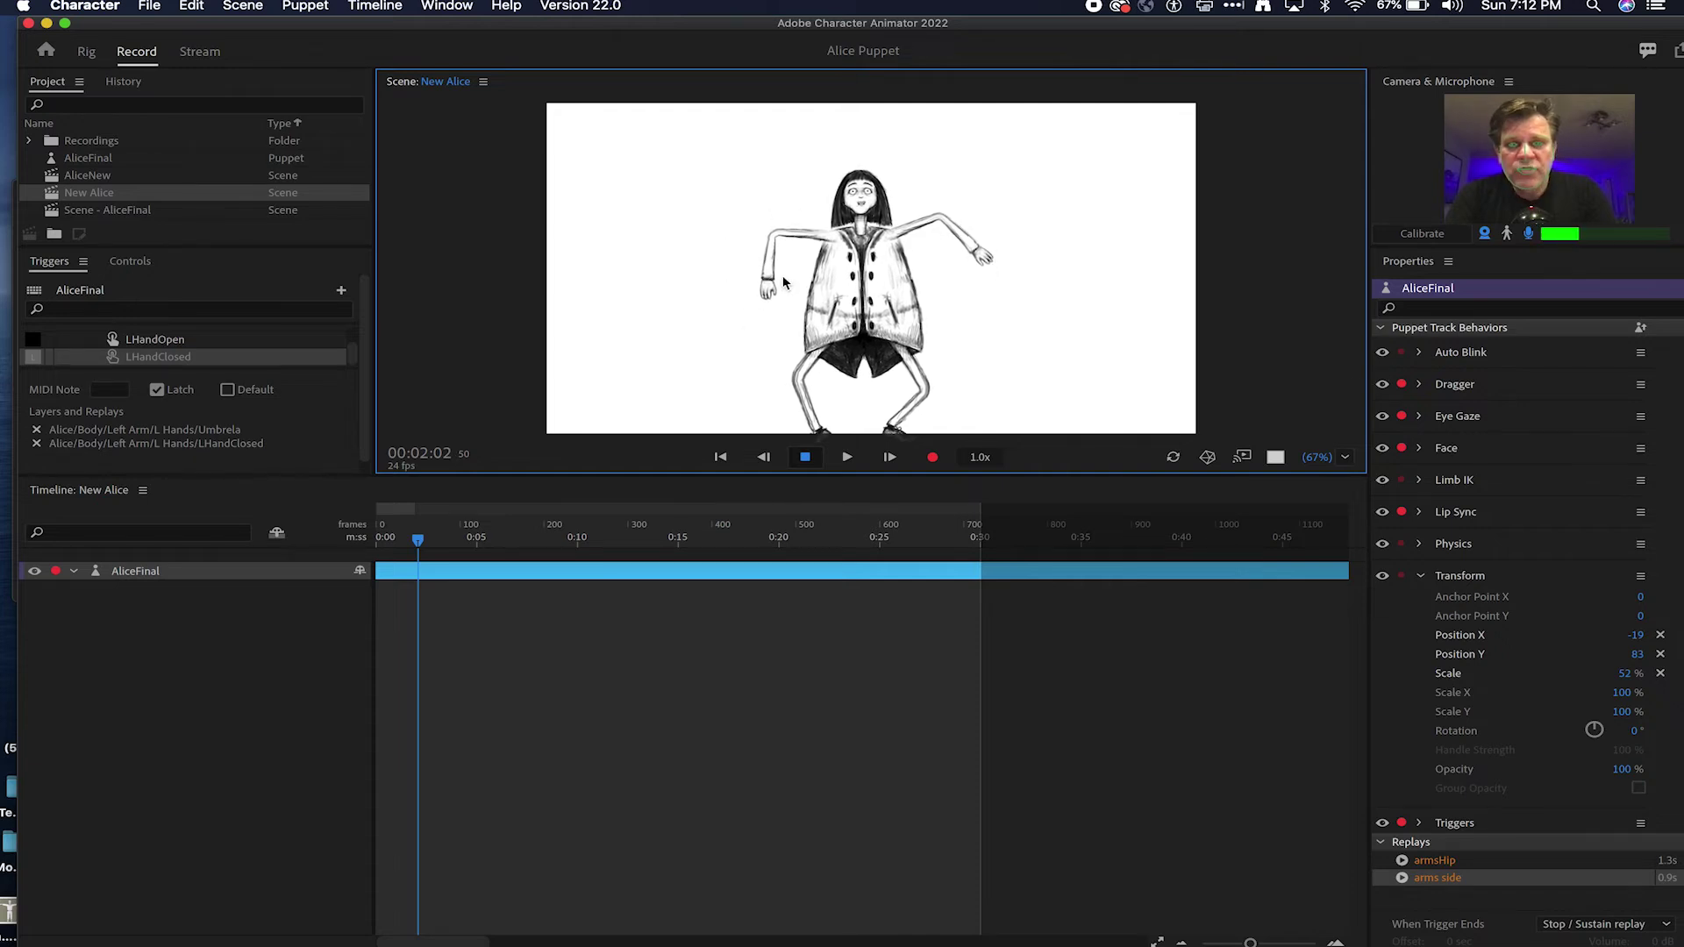
{"action": "left_click_drag", "start_coordinate": [982, 262], "coordinate": [947, 286]}
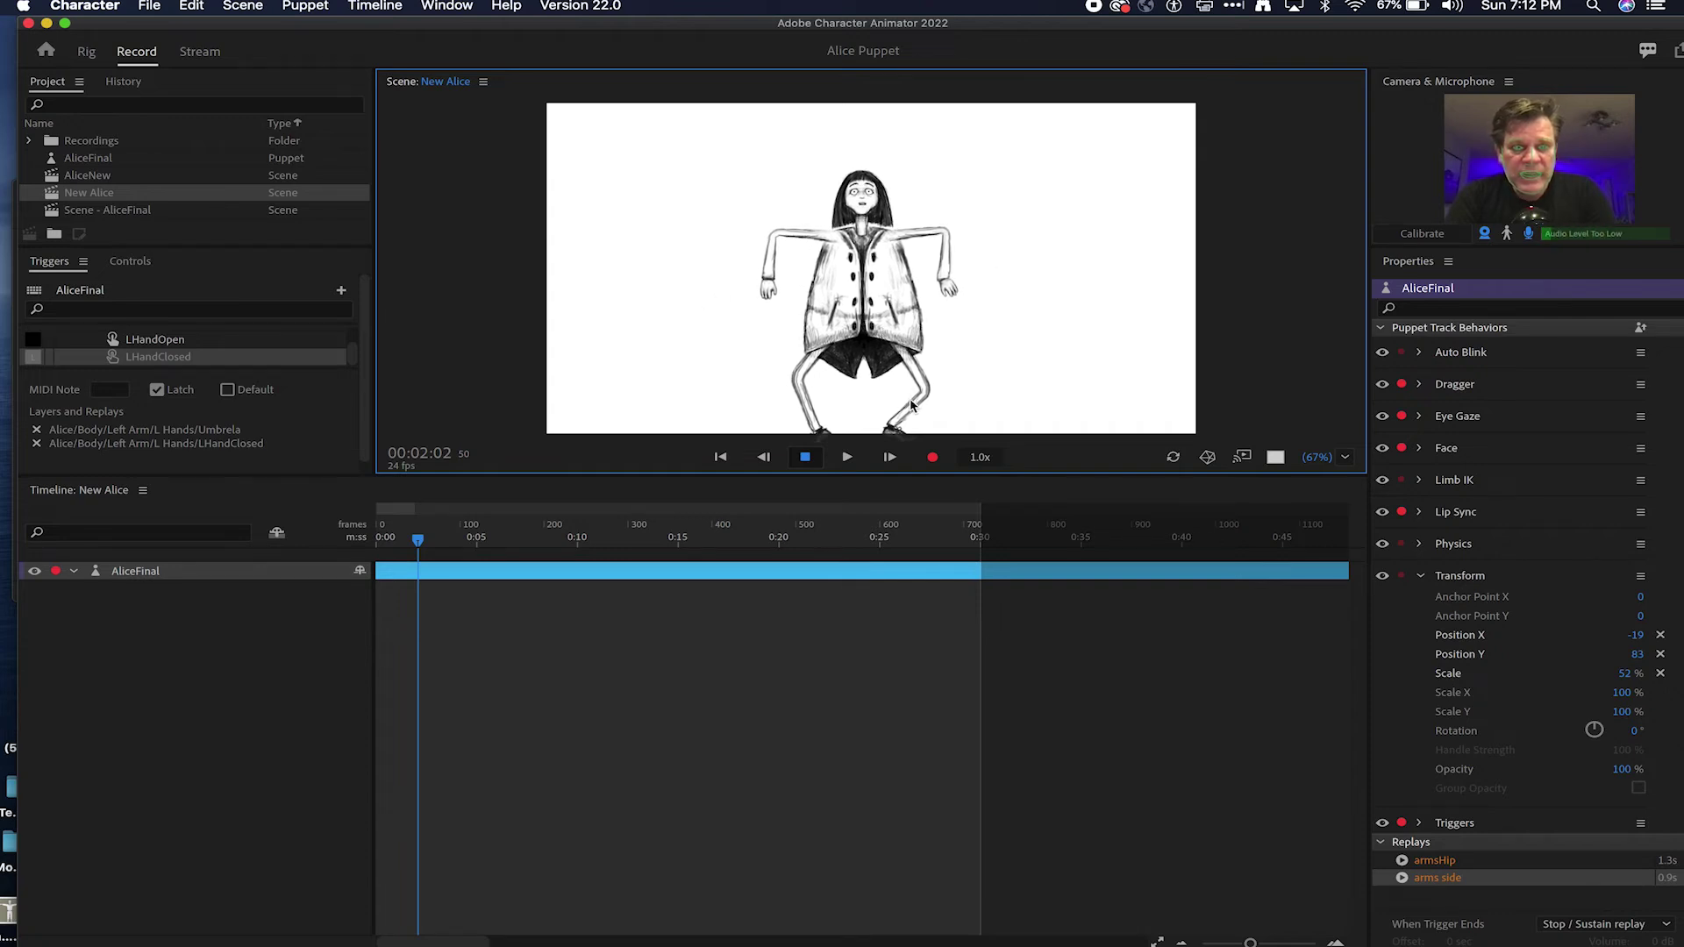
{"action": "left_click_drag", "start_coordinate": [894, 430], "coordinate": [844, 430]}
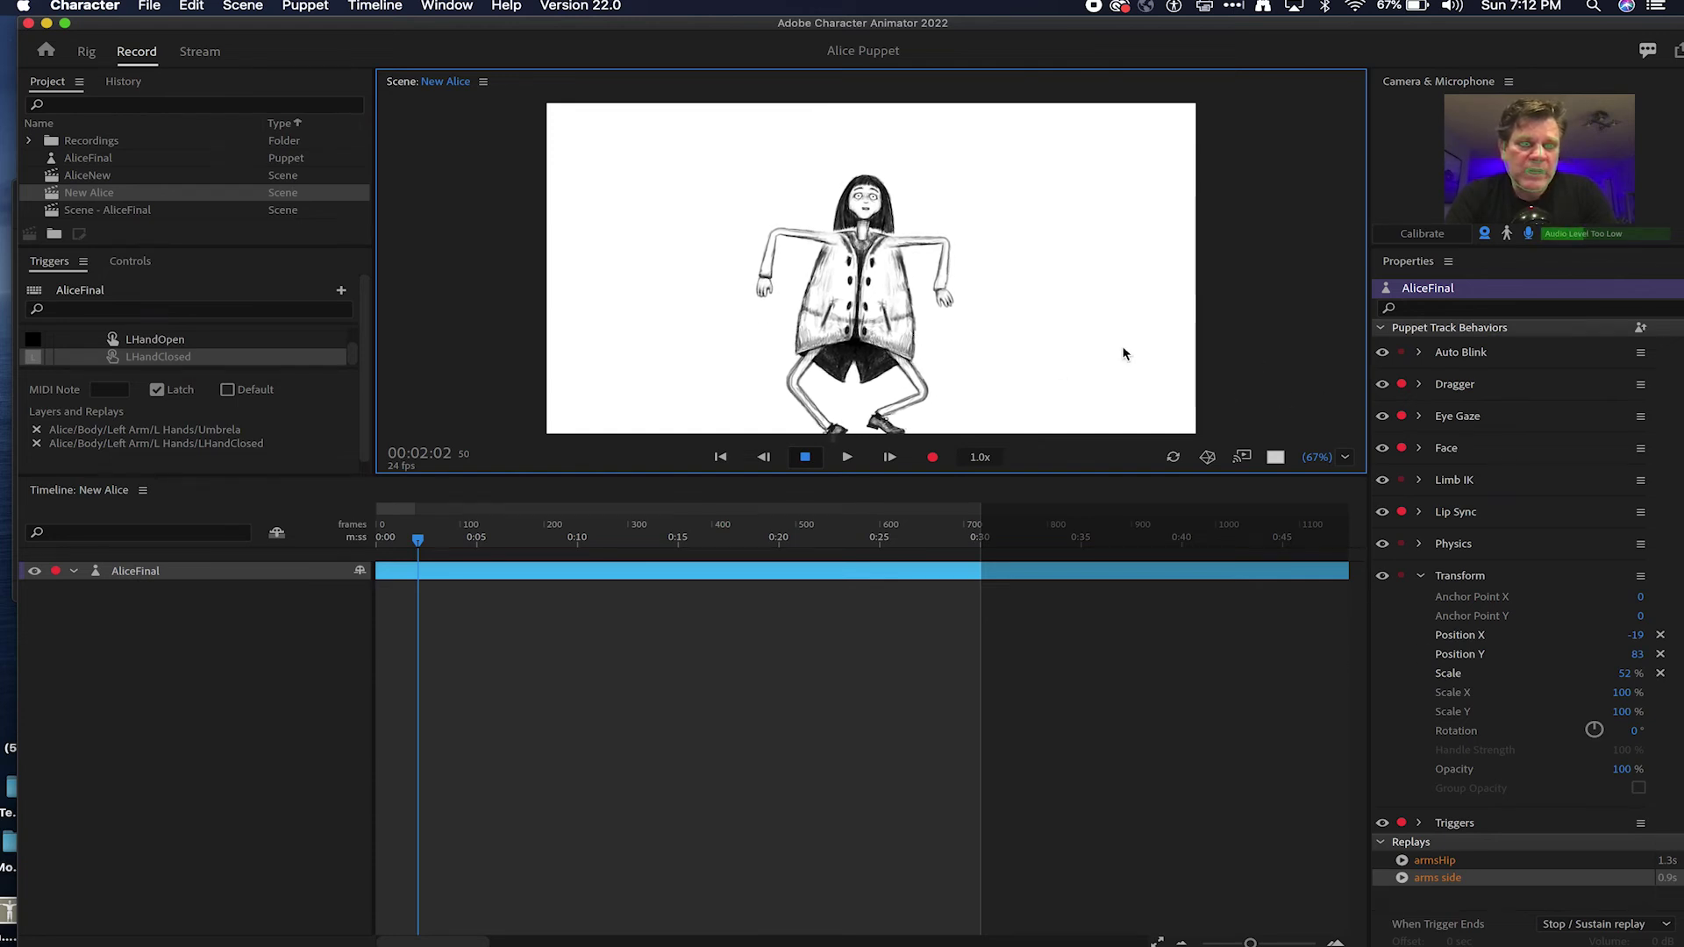
Step: Add a second Dragger behavior to the AliceFinal puppet in the rig
{"action": "left_click", "coordinate": [86, 51]}
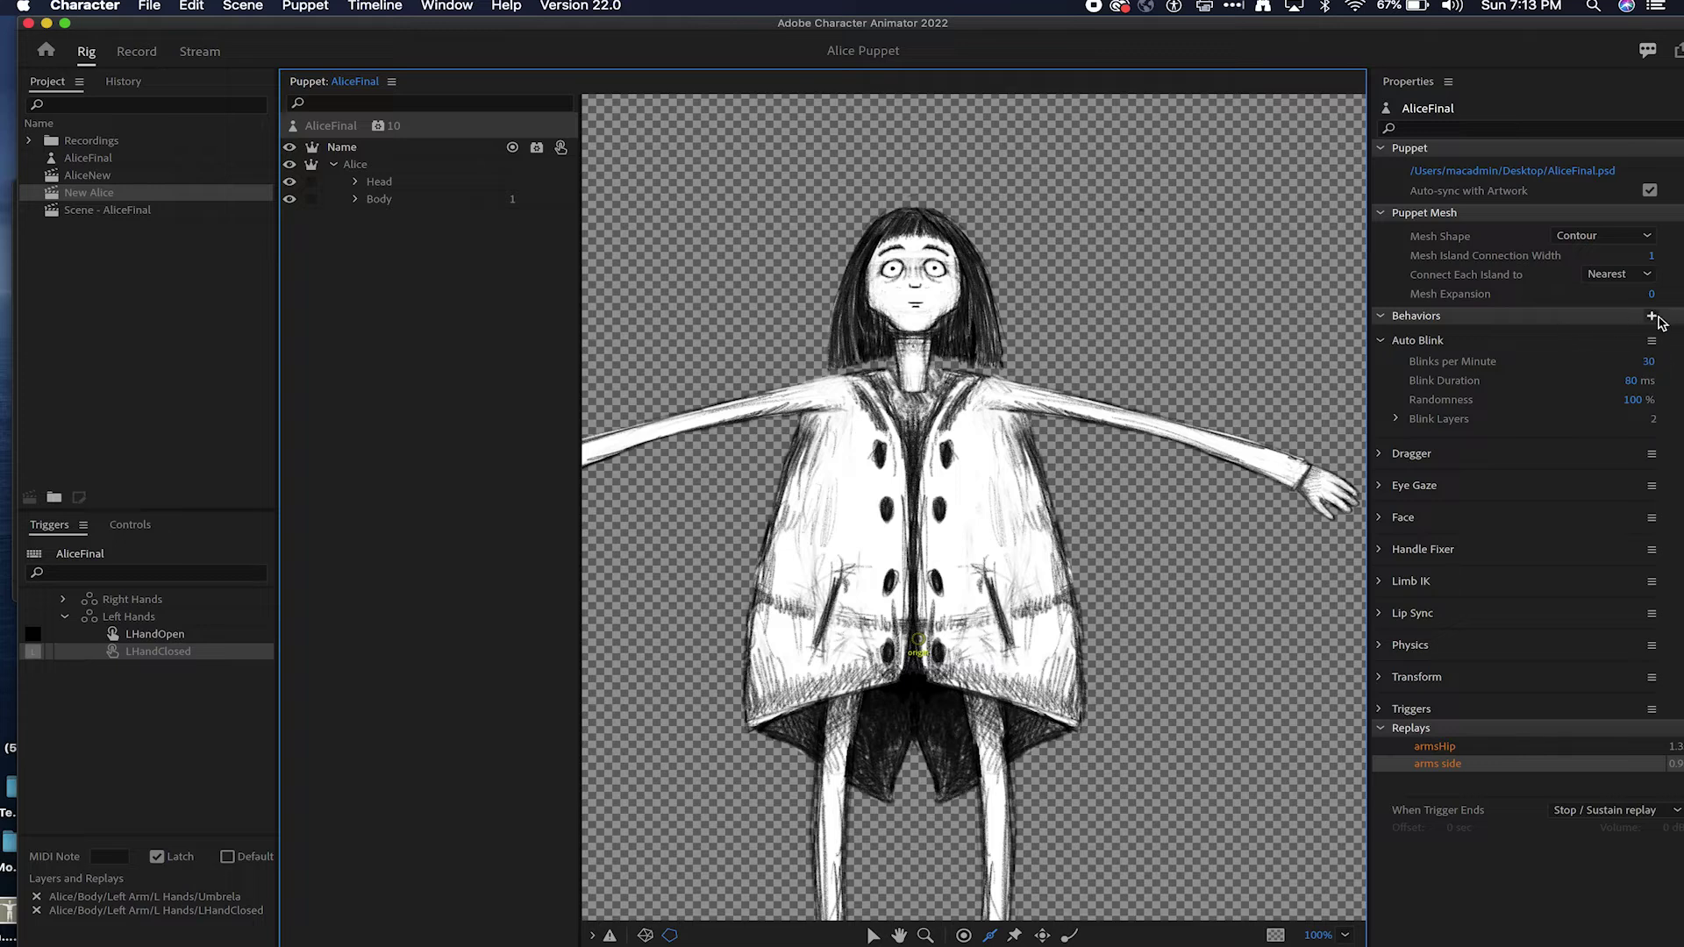
{"action": "left_click", "coordinate": [1652, 317]}
{"action": "left_click", "coordinate": [1581, 400]}
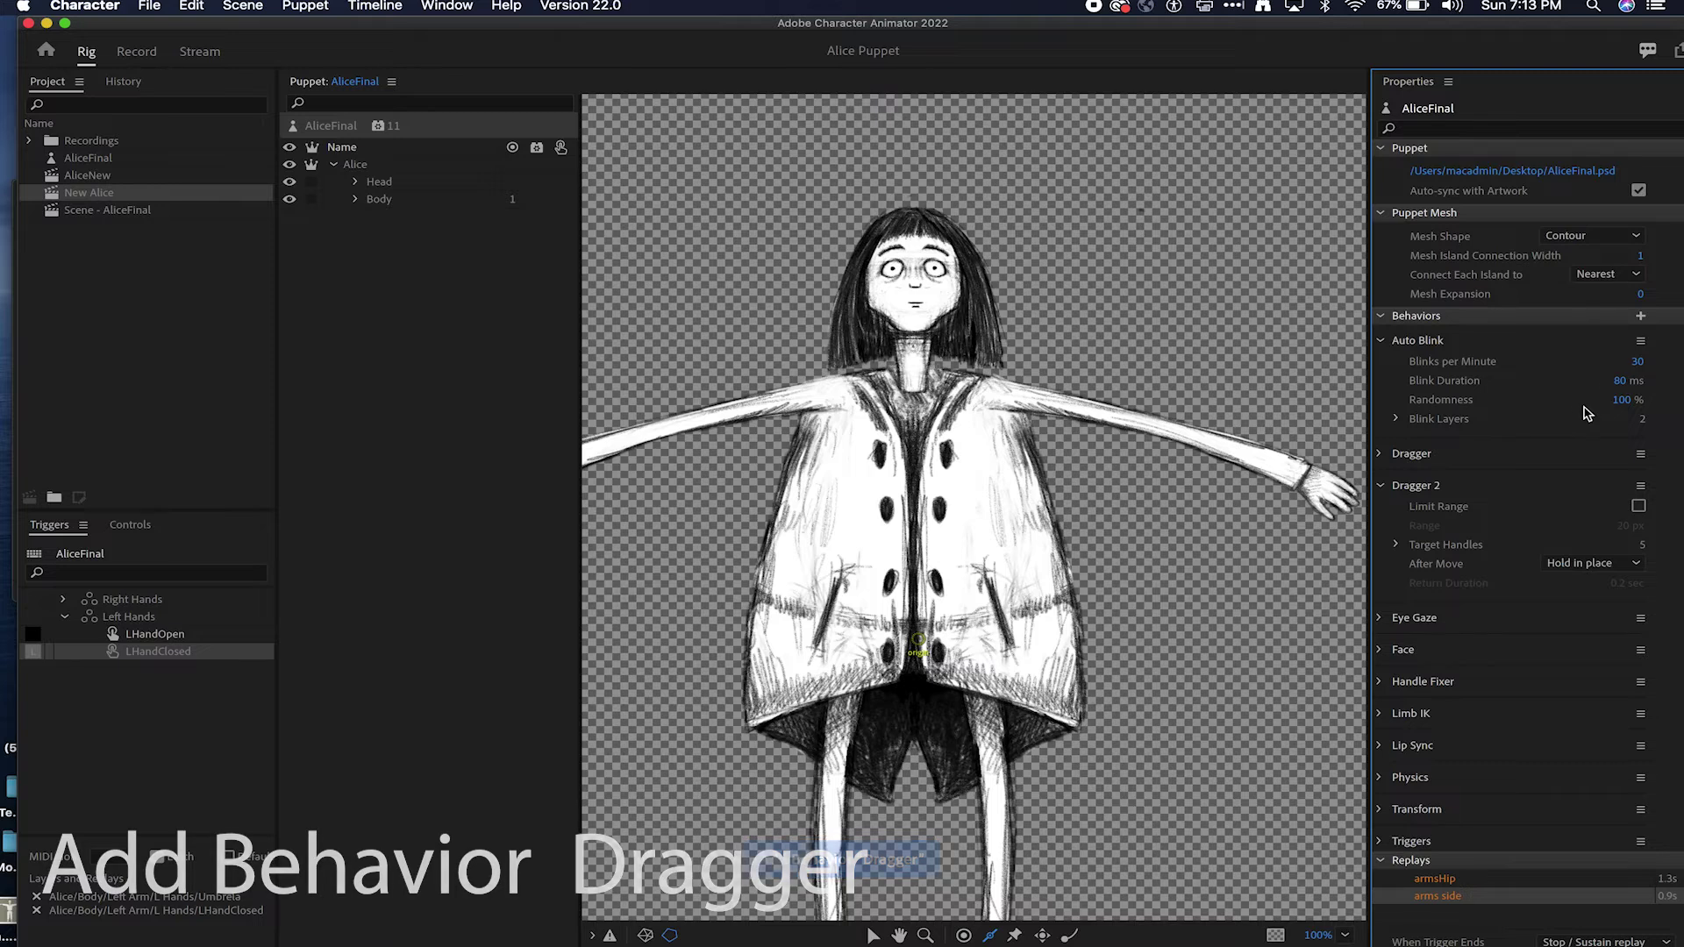
Step: Add two more Dragger behaviors to the AliceFinal puppet, making four in total
{"action": "left_click", "coordinate": [1641, 317]}
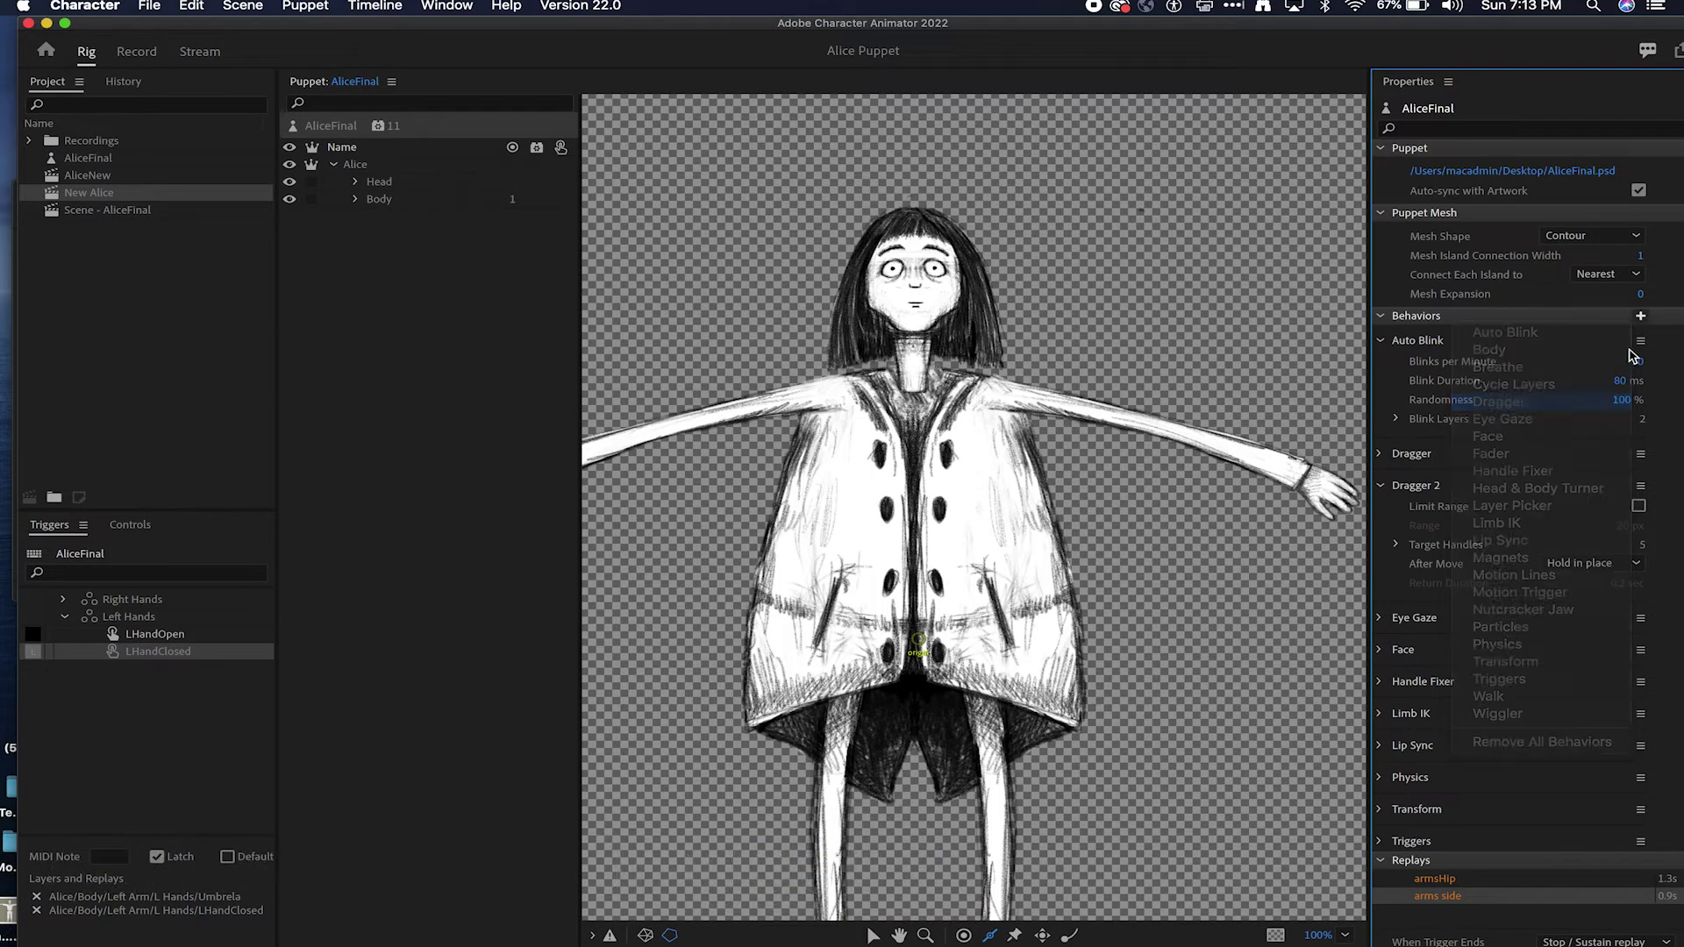
{"action": "left_click", "coordinate": [1585, 404]}
{"action": "left_click", "coordinate": [1641, 317]}
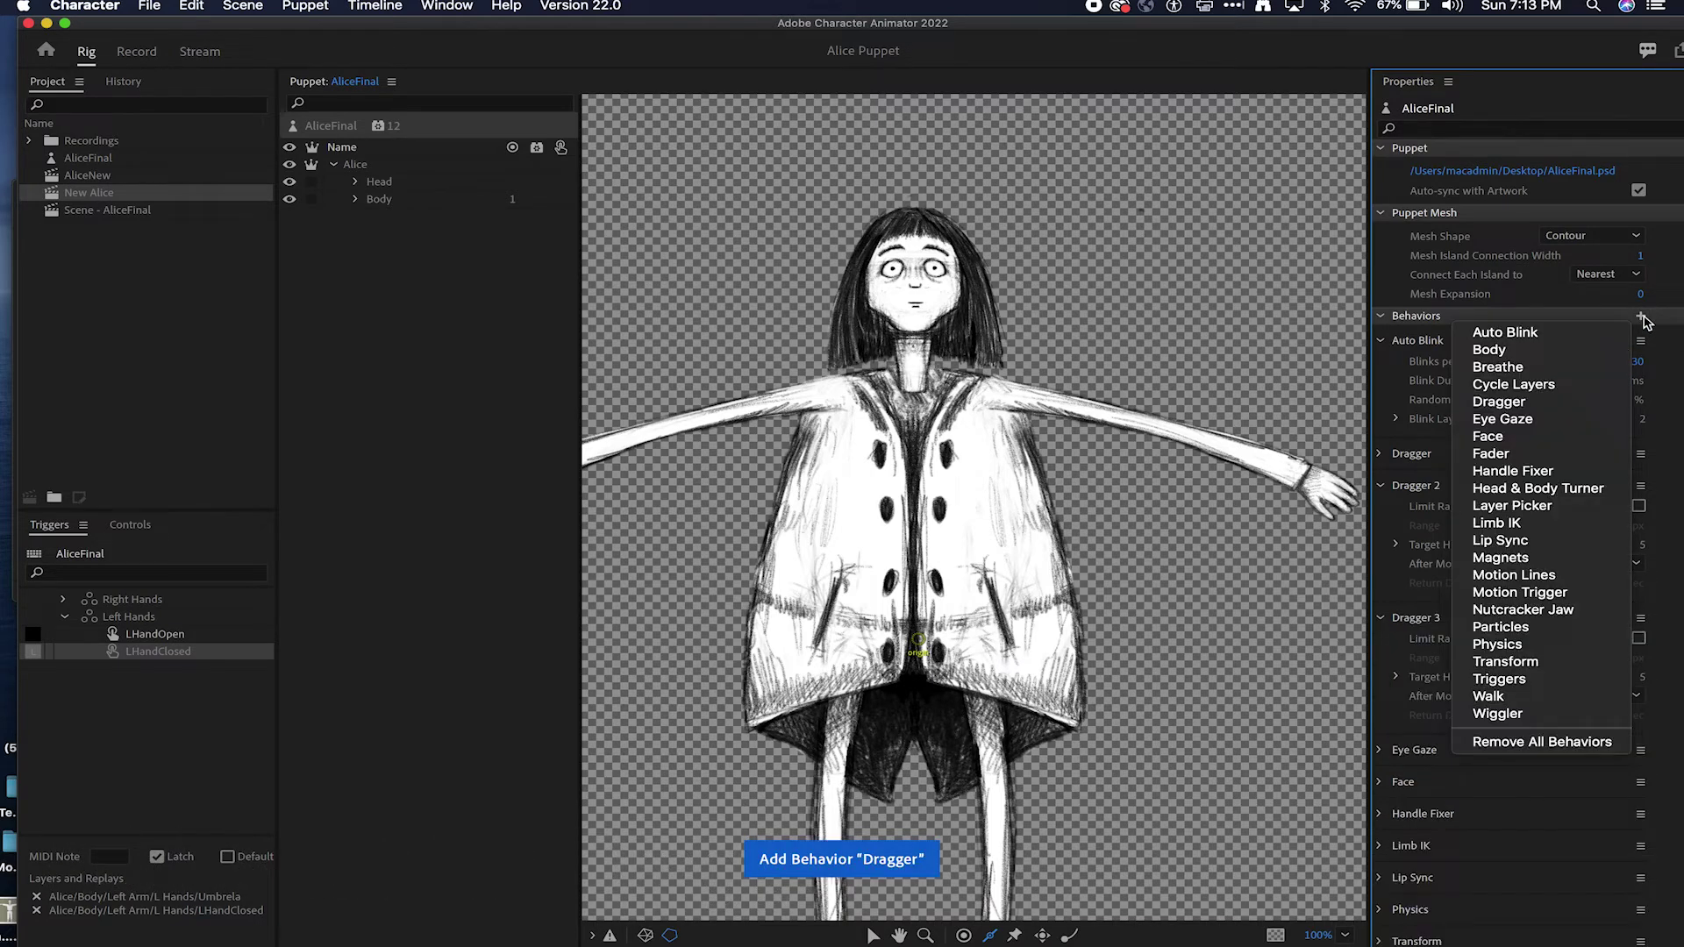
{"action": "left_click", "coordinate": [1585, 402]}
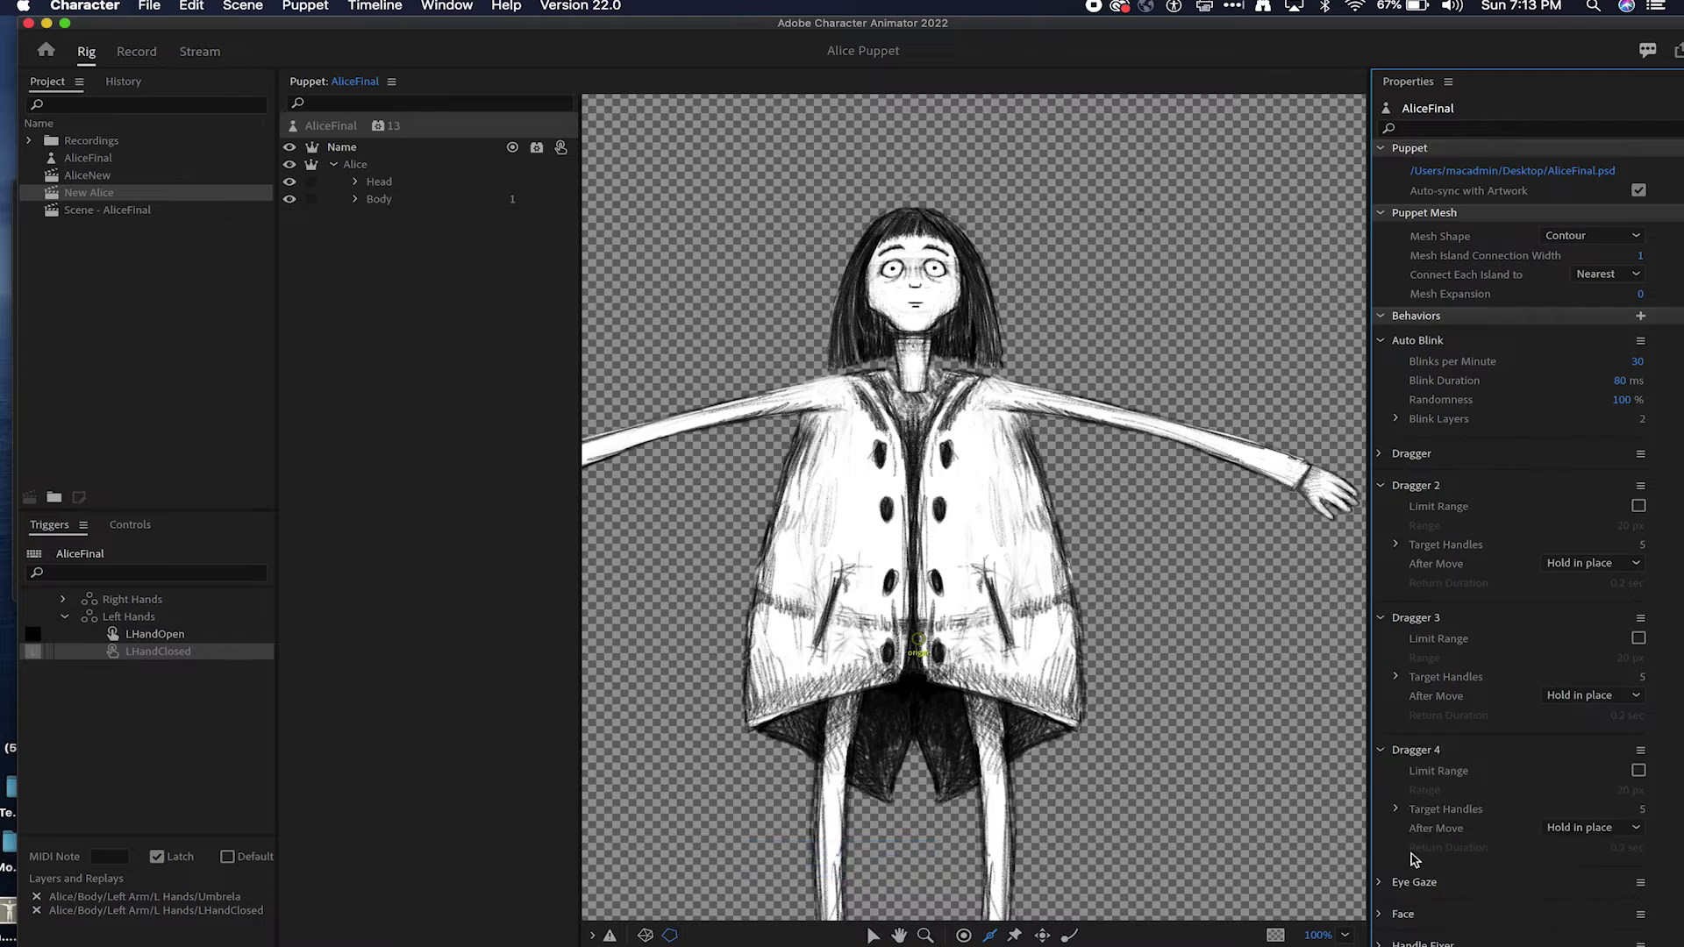
Step: Rename the Dragger 4 behavior of the AliceFinal puppet as Drag Body
{"action": "left_click", "coordinate": [1638, 752]}
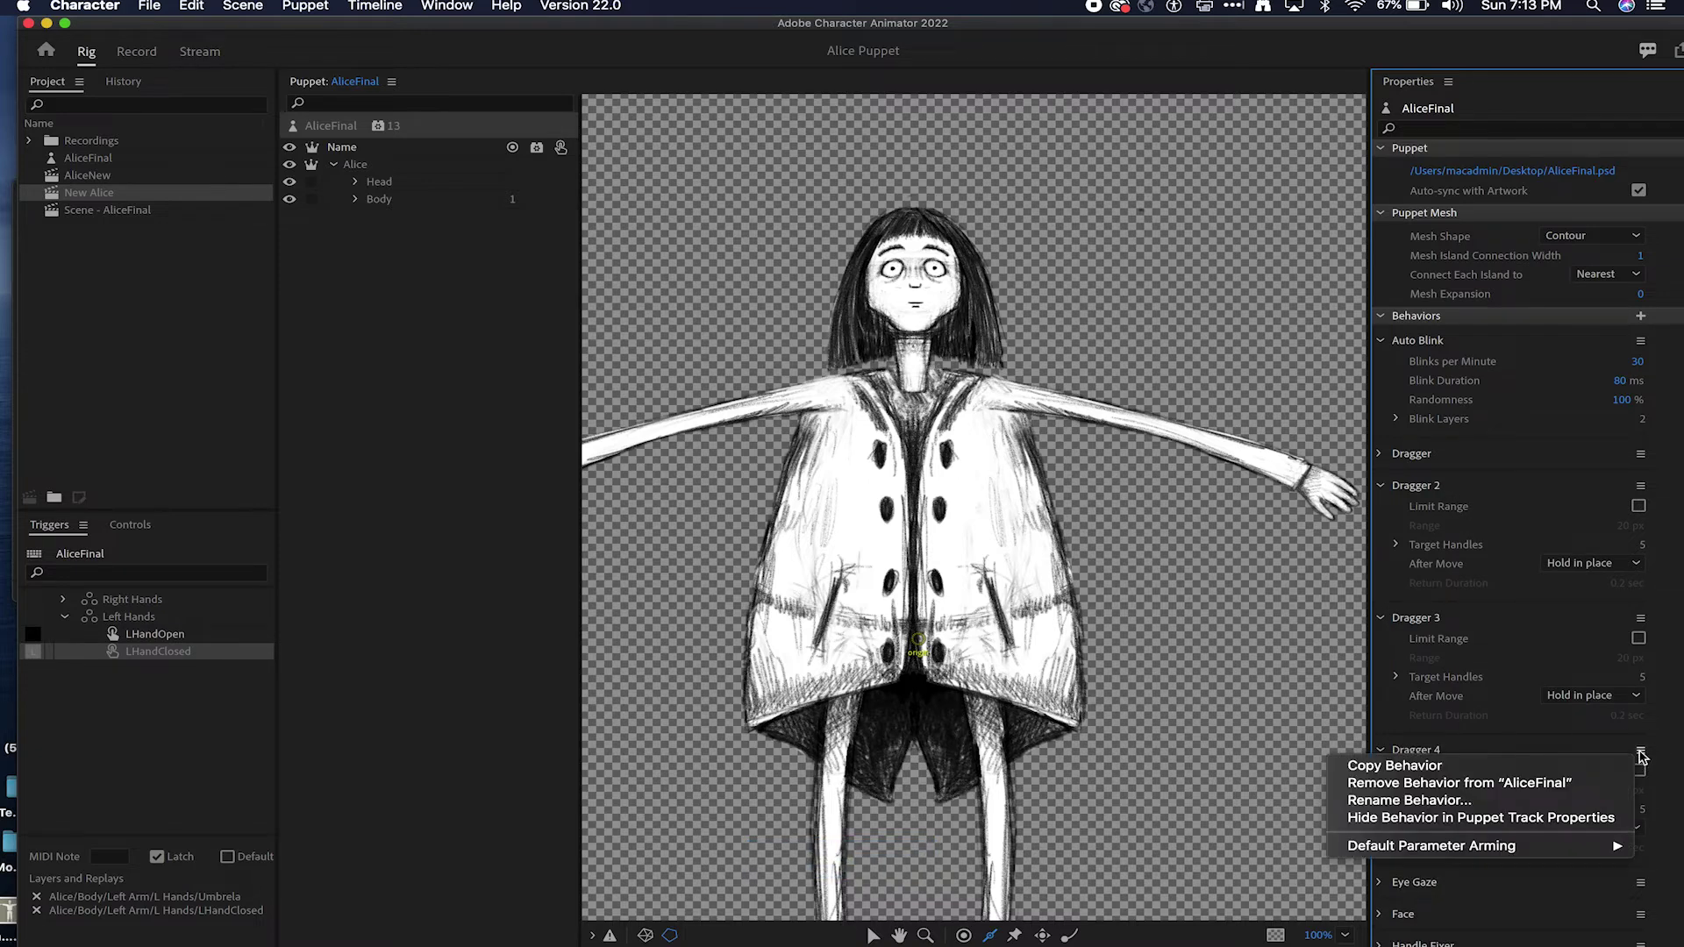
{"action": "left_click", "coordinate": [1539, 800]}
{"action": "type", "text": "D"}
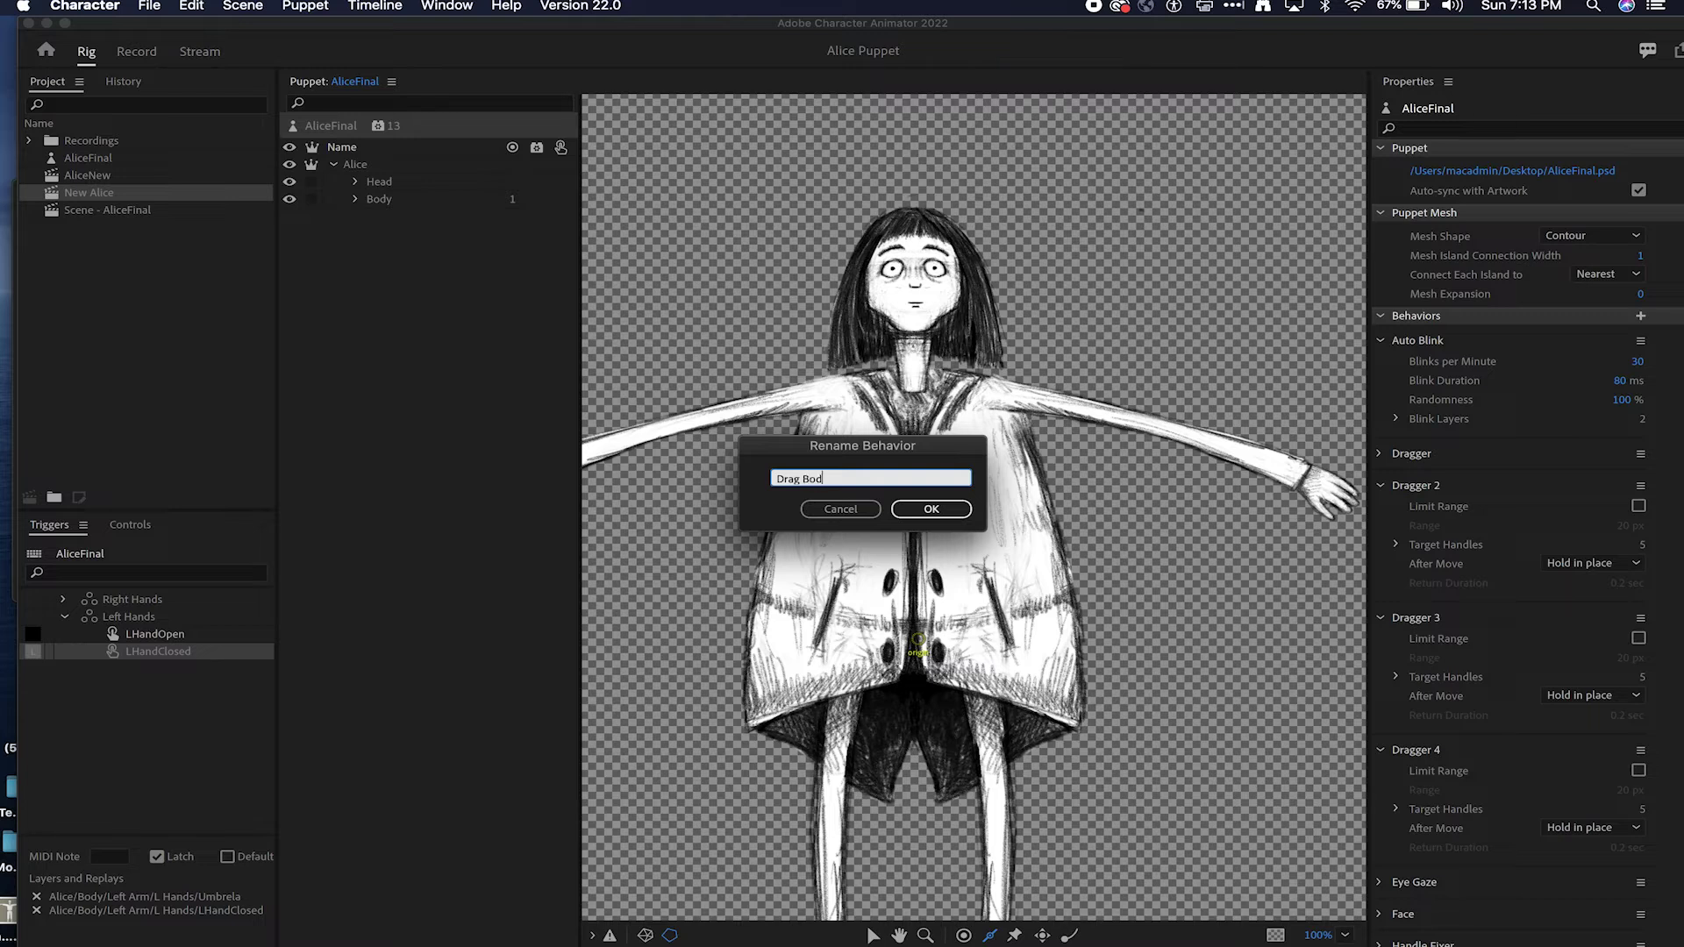
{"action": "type", "text": "rag Bod"}
{"action": "key", "text": "Return"}
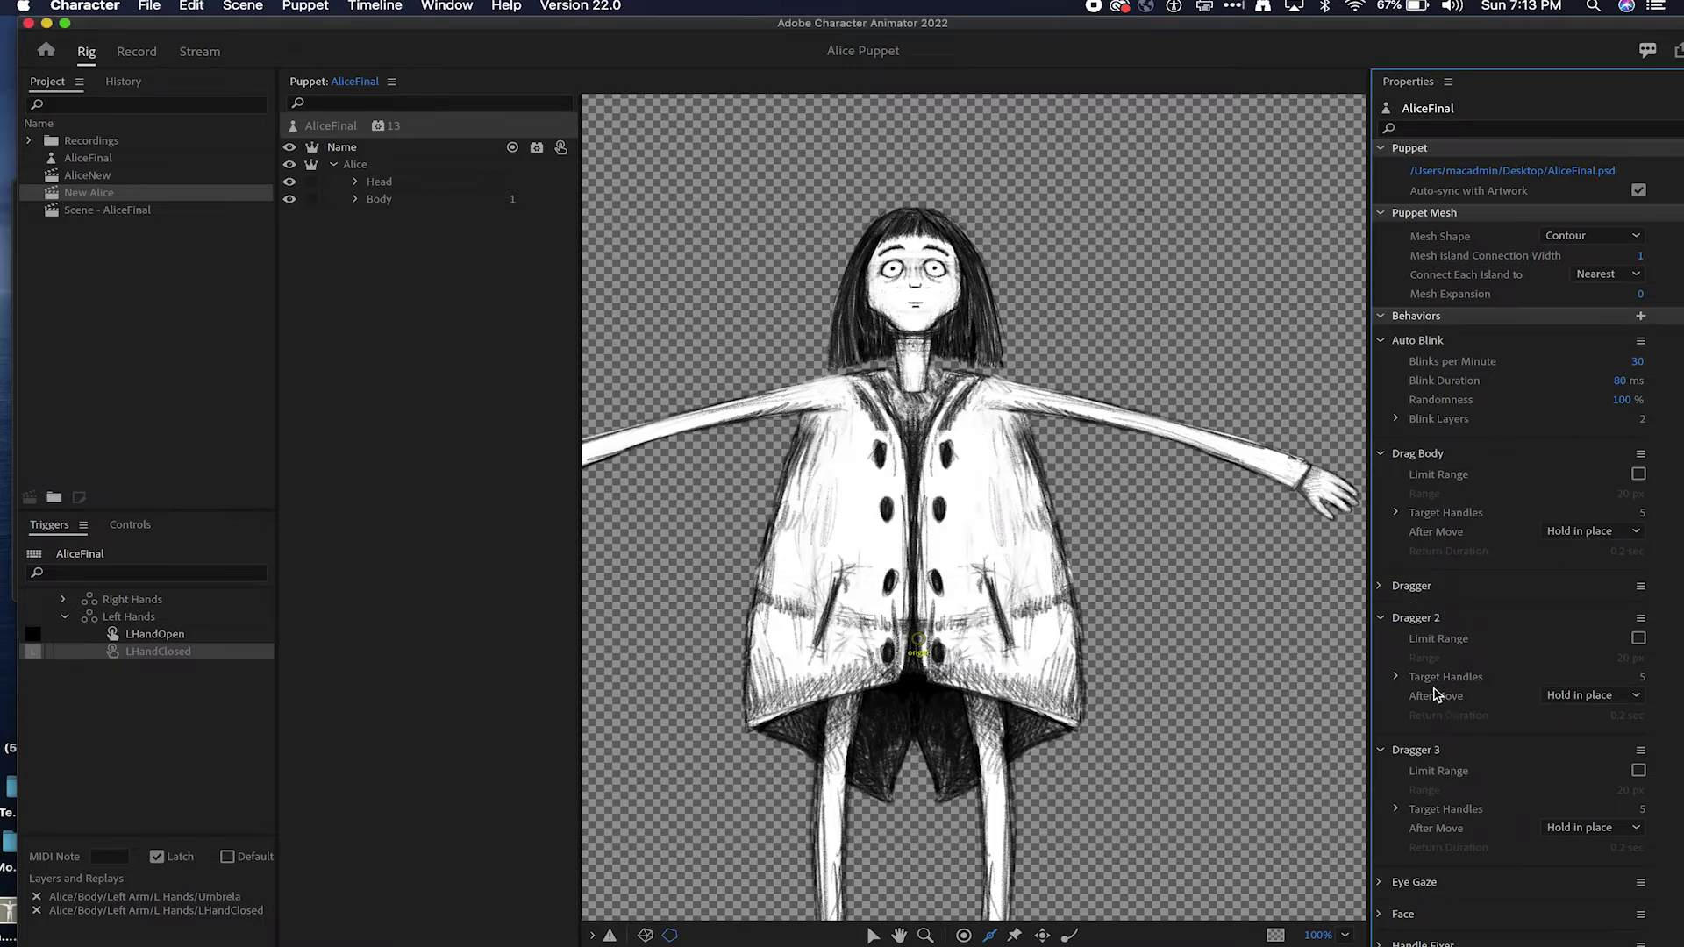
Step: Rename the Dragger 2 behavior of the AliceFinal puppet as Drag Right Arm
{"action": "left_click", "coordinate": [1633, 620]}
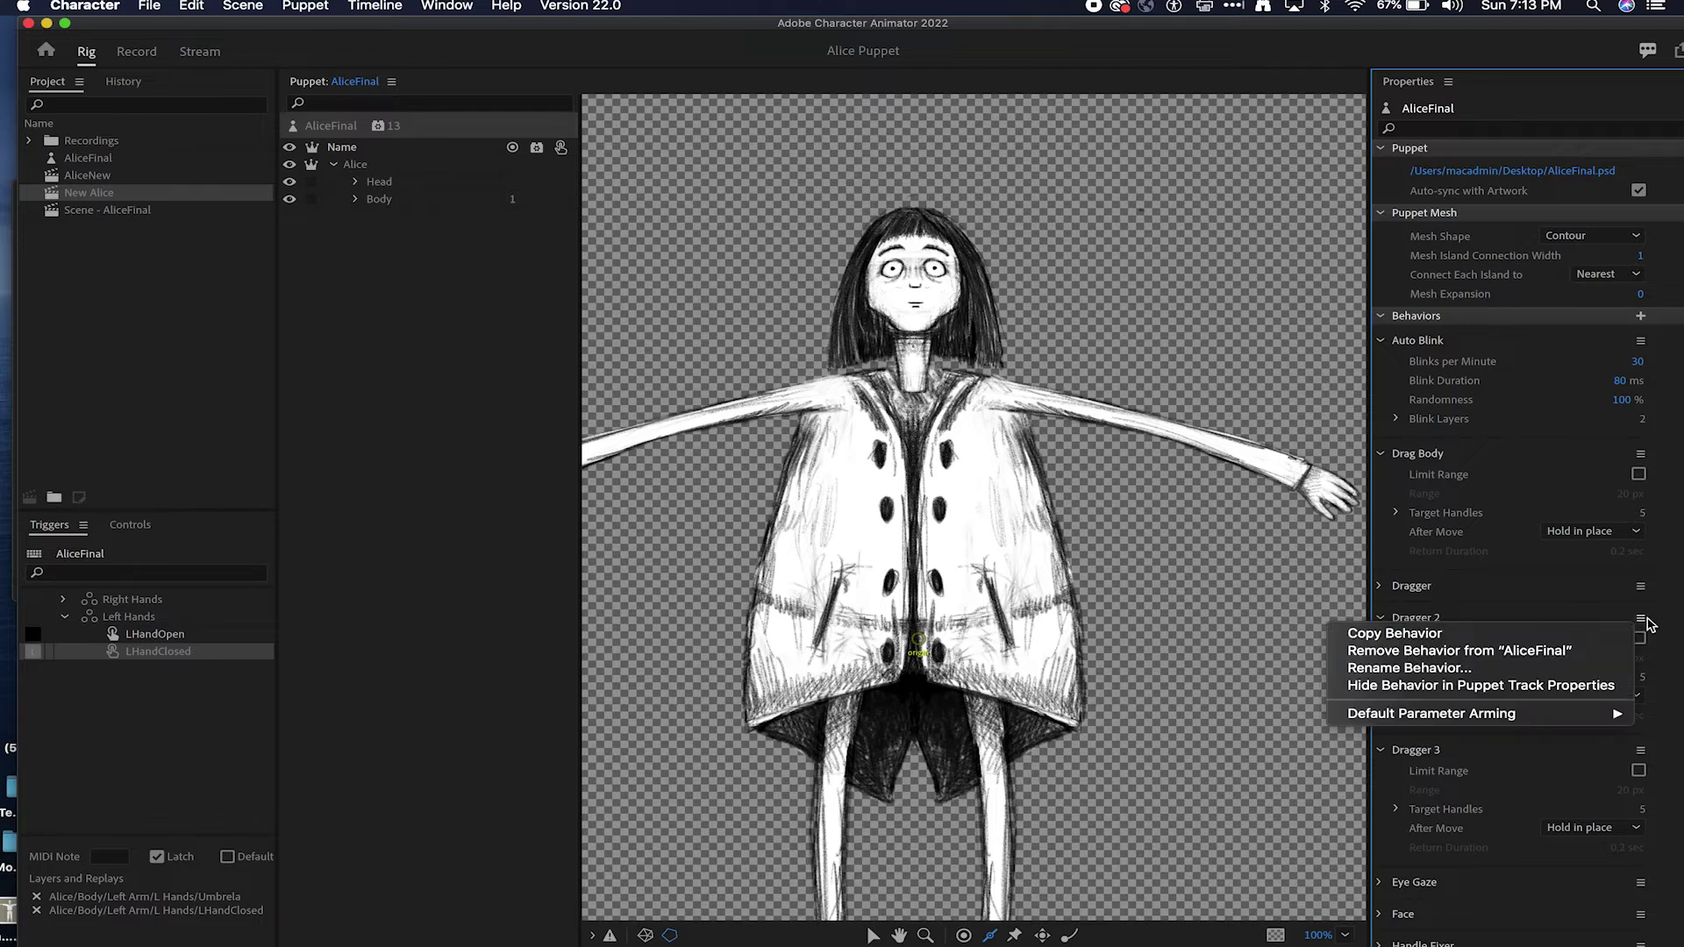
{"action": "left_click", "coordinate": [1452, 668]}
{"action": "type", "text": "Dra"}
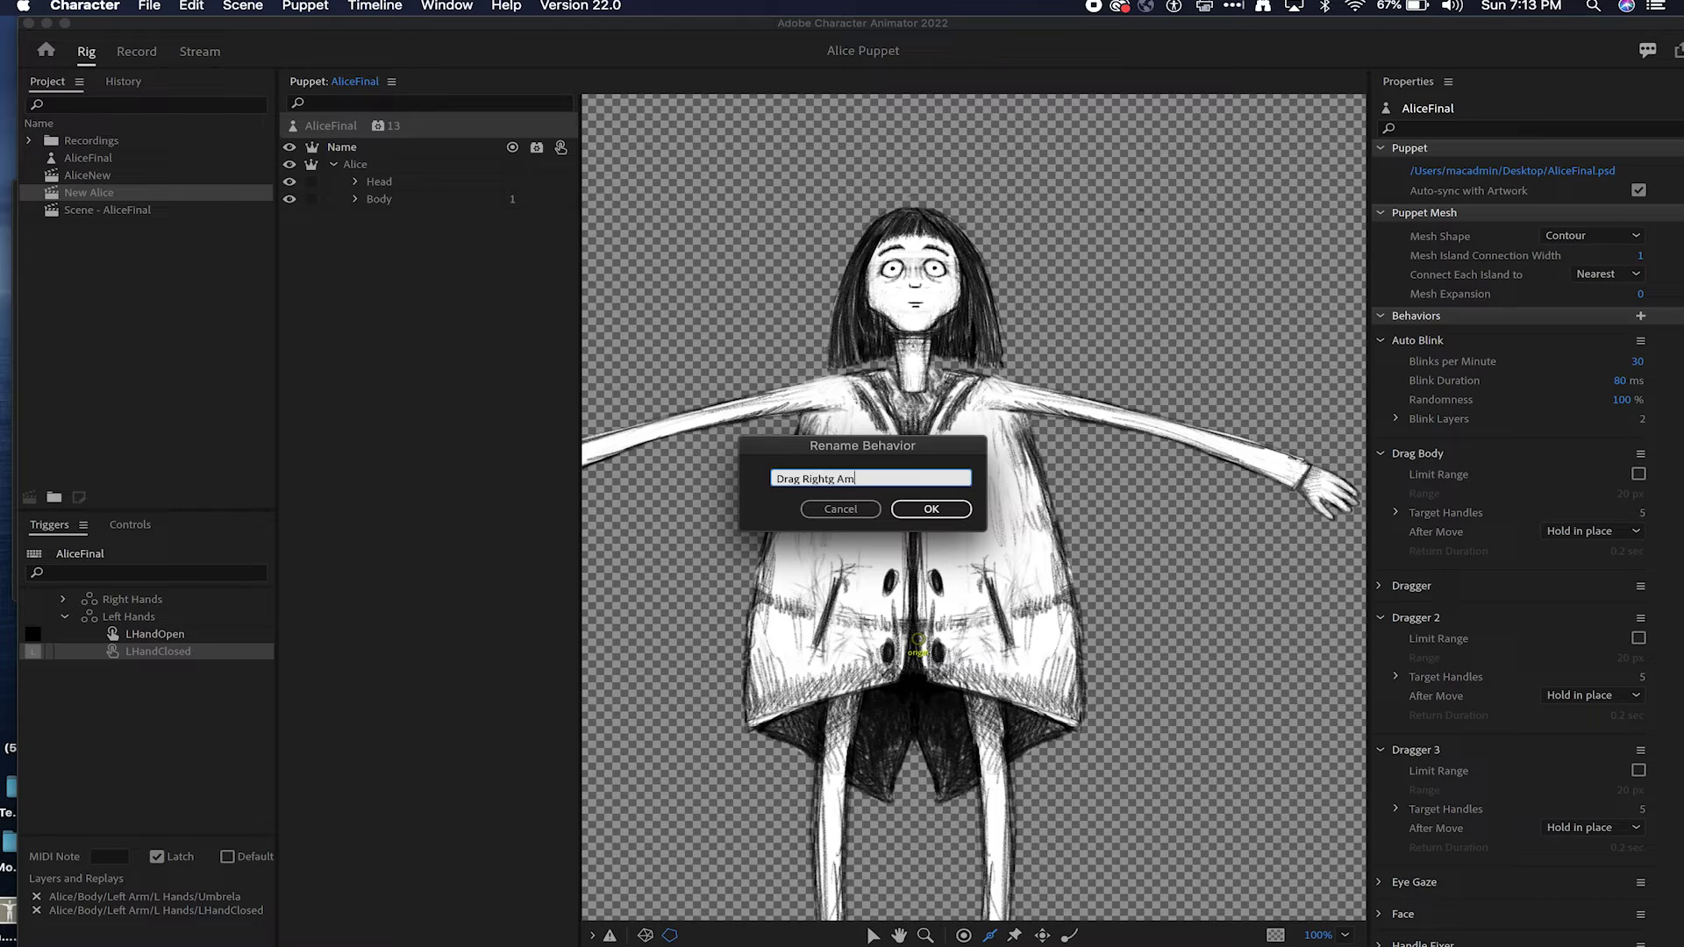
{"action": "type", "text": "g Right Arm"}
{"action": "key", "text": "Return"}
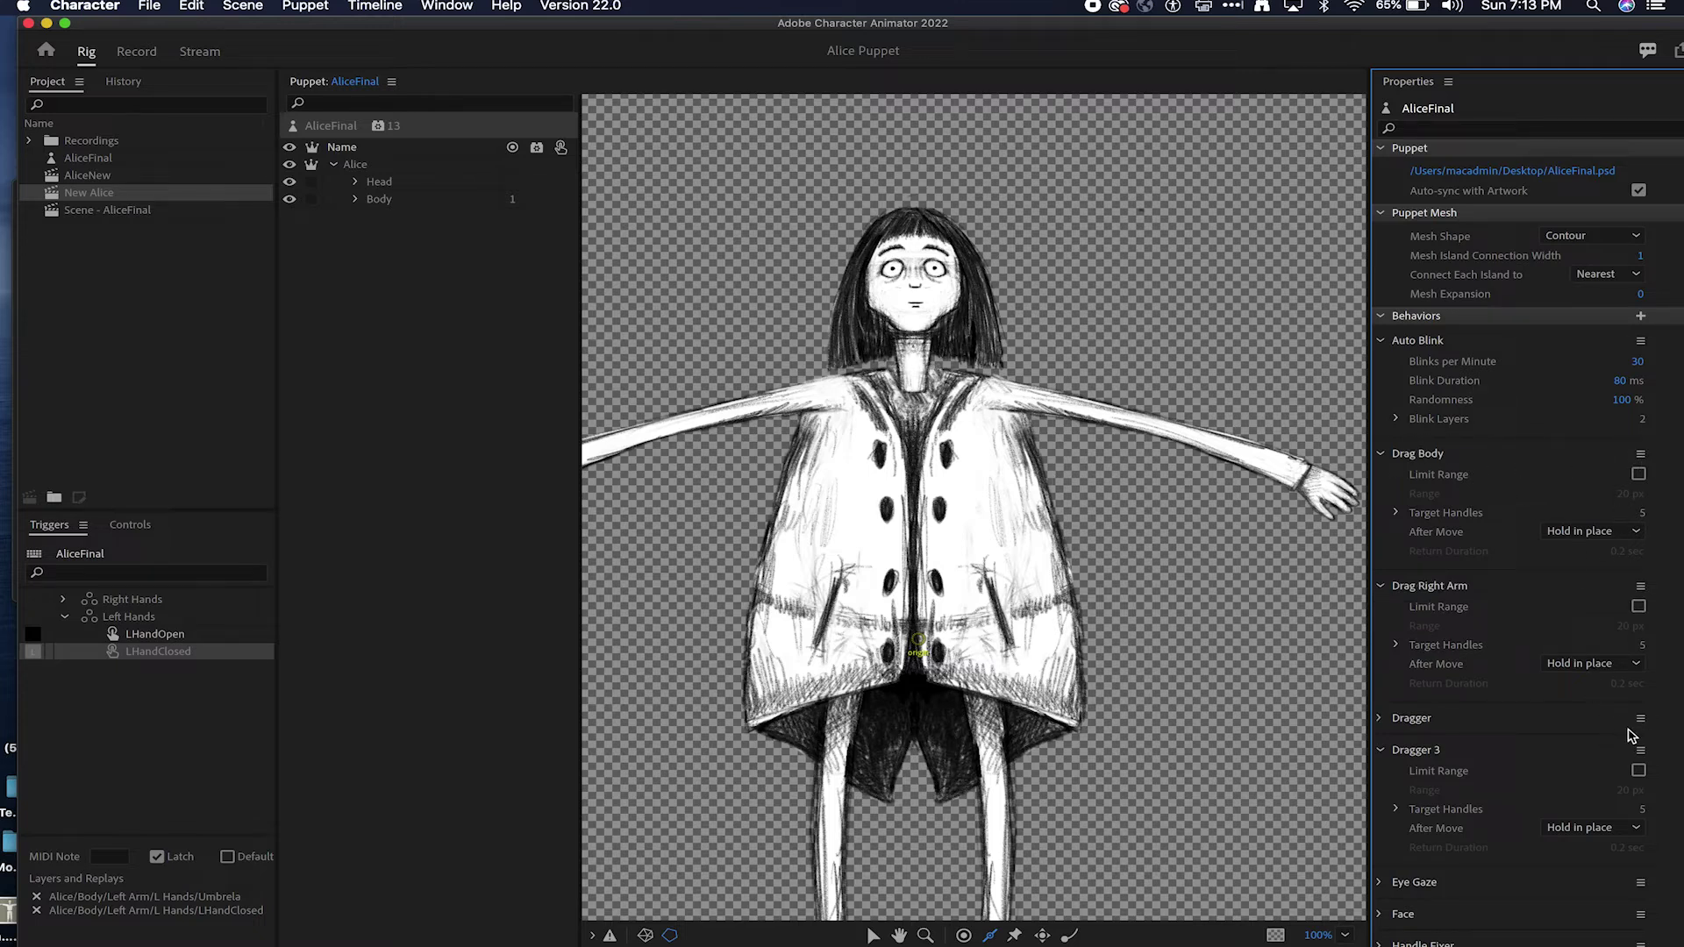
Step: Rename the original, unnumbered Dragger behavior of the AliceFinal puppet as Drag Left Arm
{"action": "left_click", "coordinate": [1640, 720]}
{"action": "left_click", "coordinate": [1485, 770]}
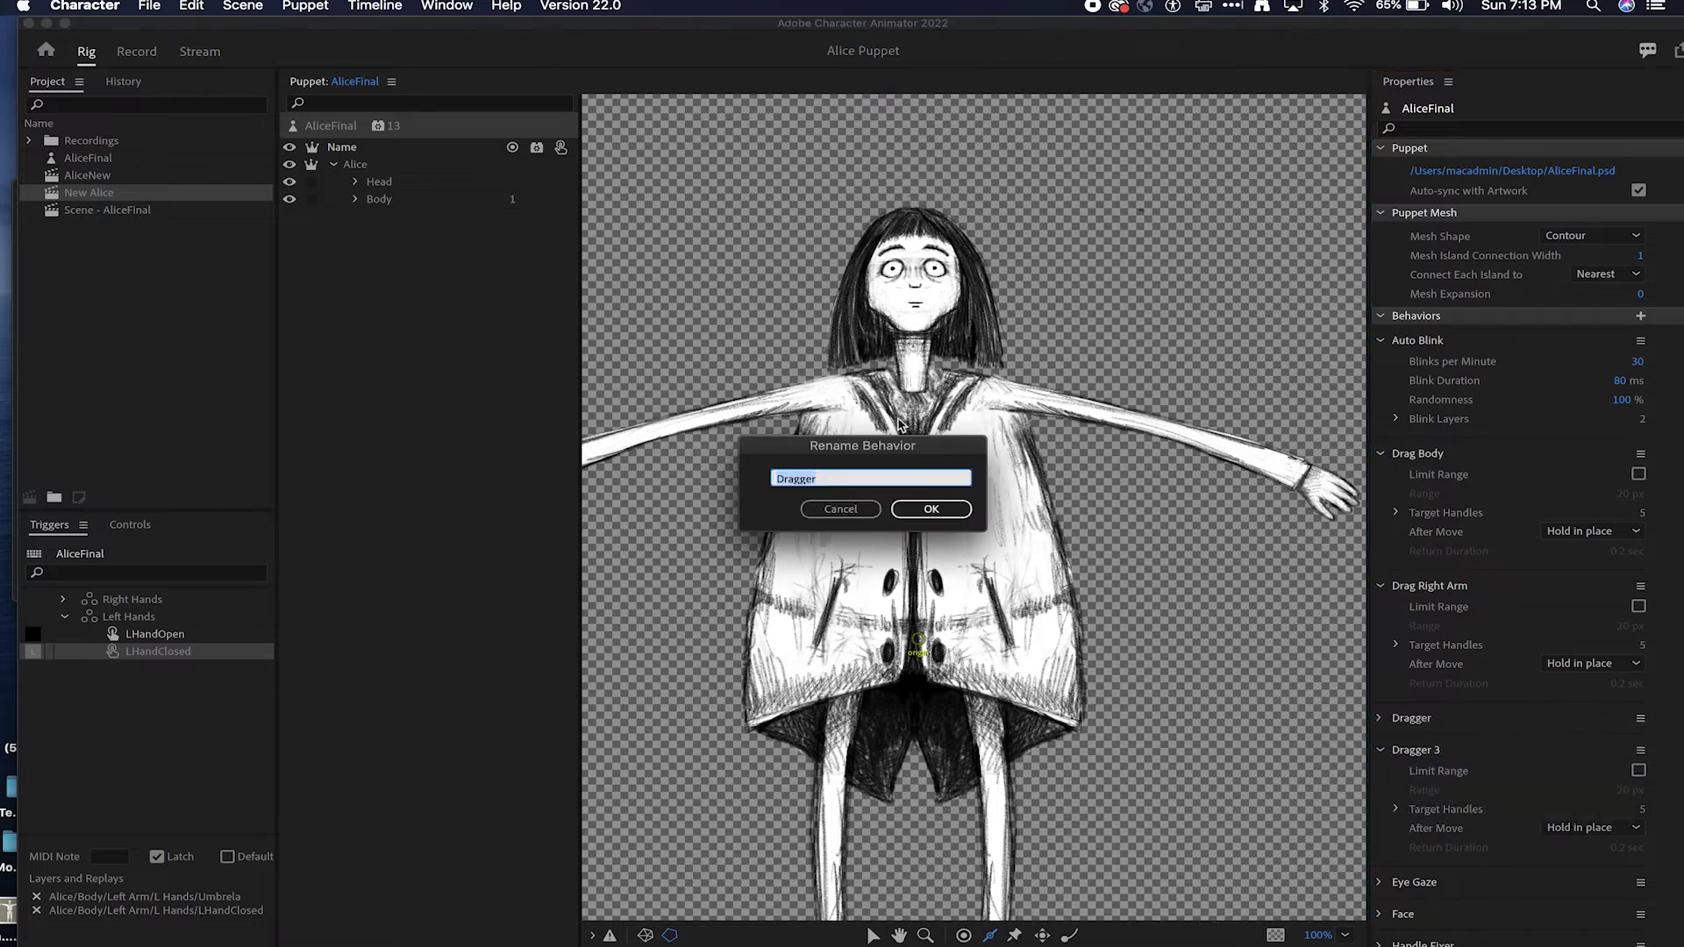
{"action": "type", "text": "Dra"}
{"action": "key", "text": "Return"}
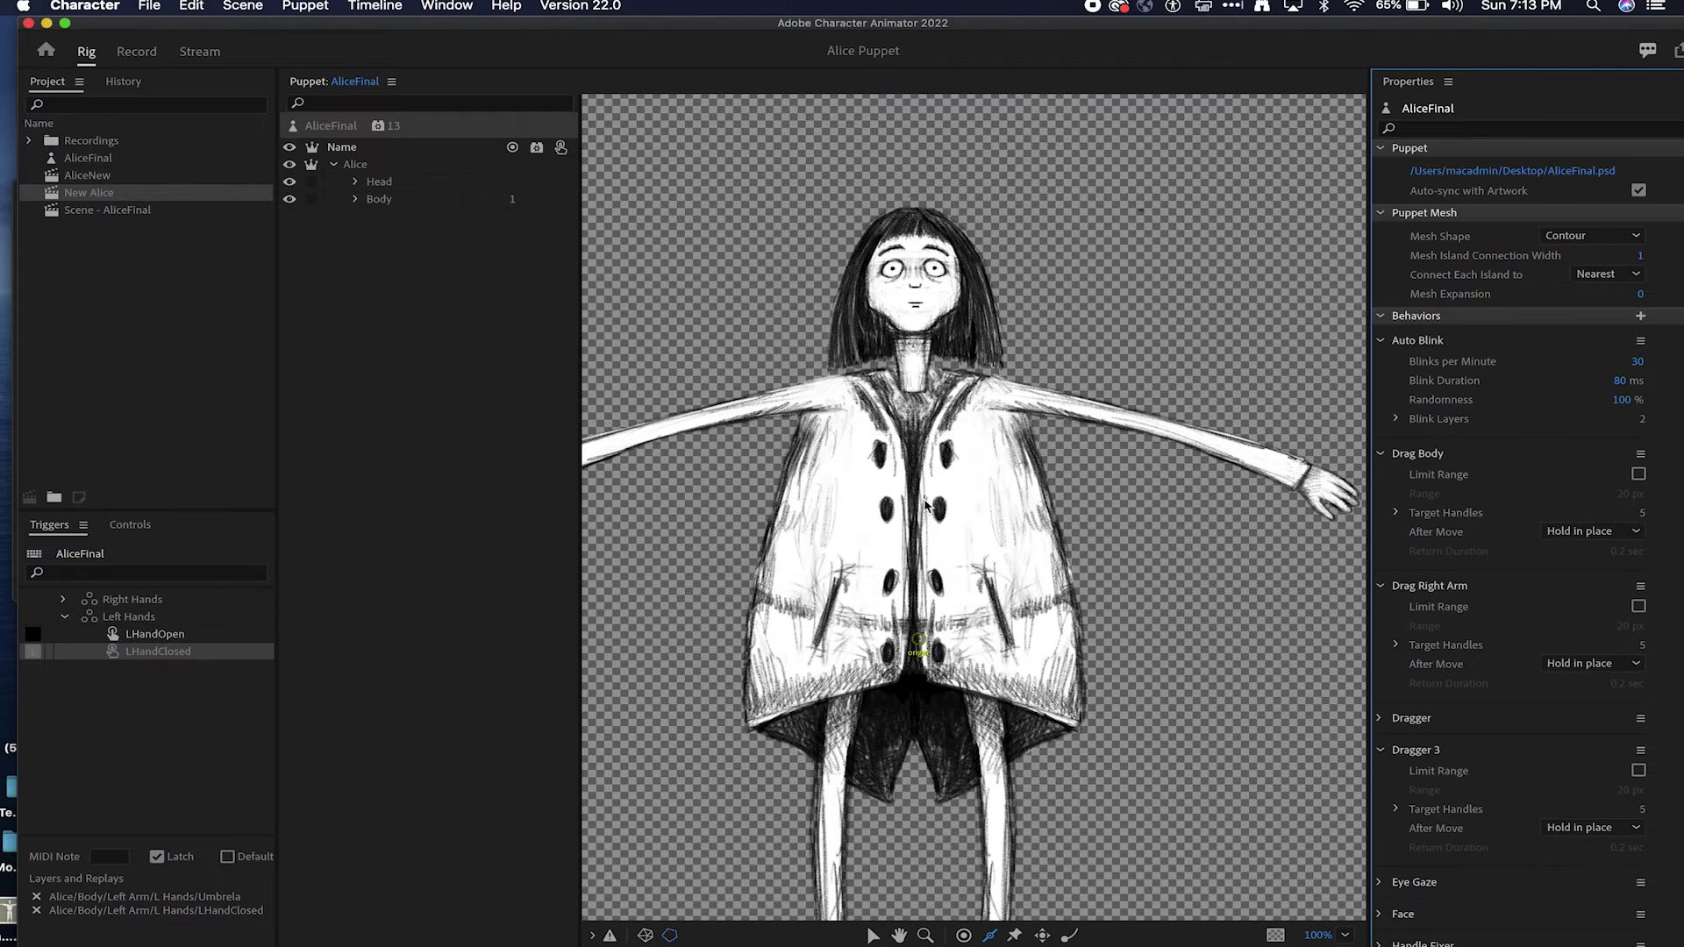
Step: Rename the Dragger 3 behavior of the AliceFinal puppet as Drag Feet
{"action": "left_click", "coordinate": [1640, 751]}
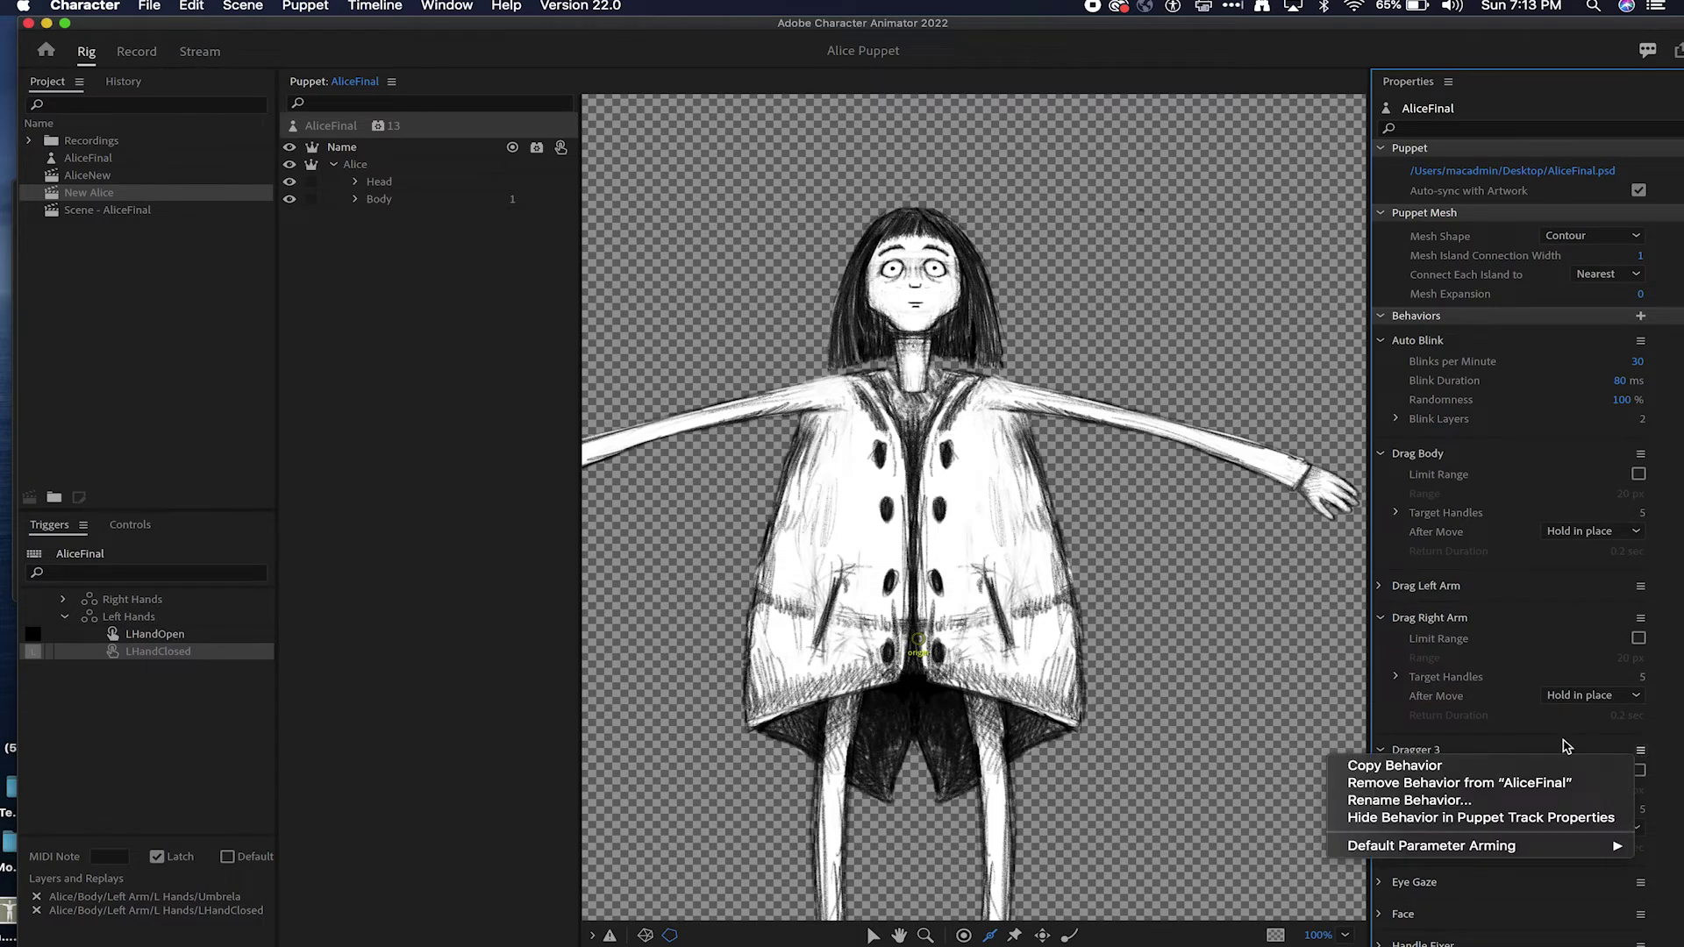
{"action": "left_click", "coordinate": [1491, 800]}
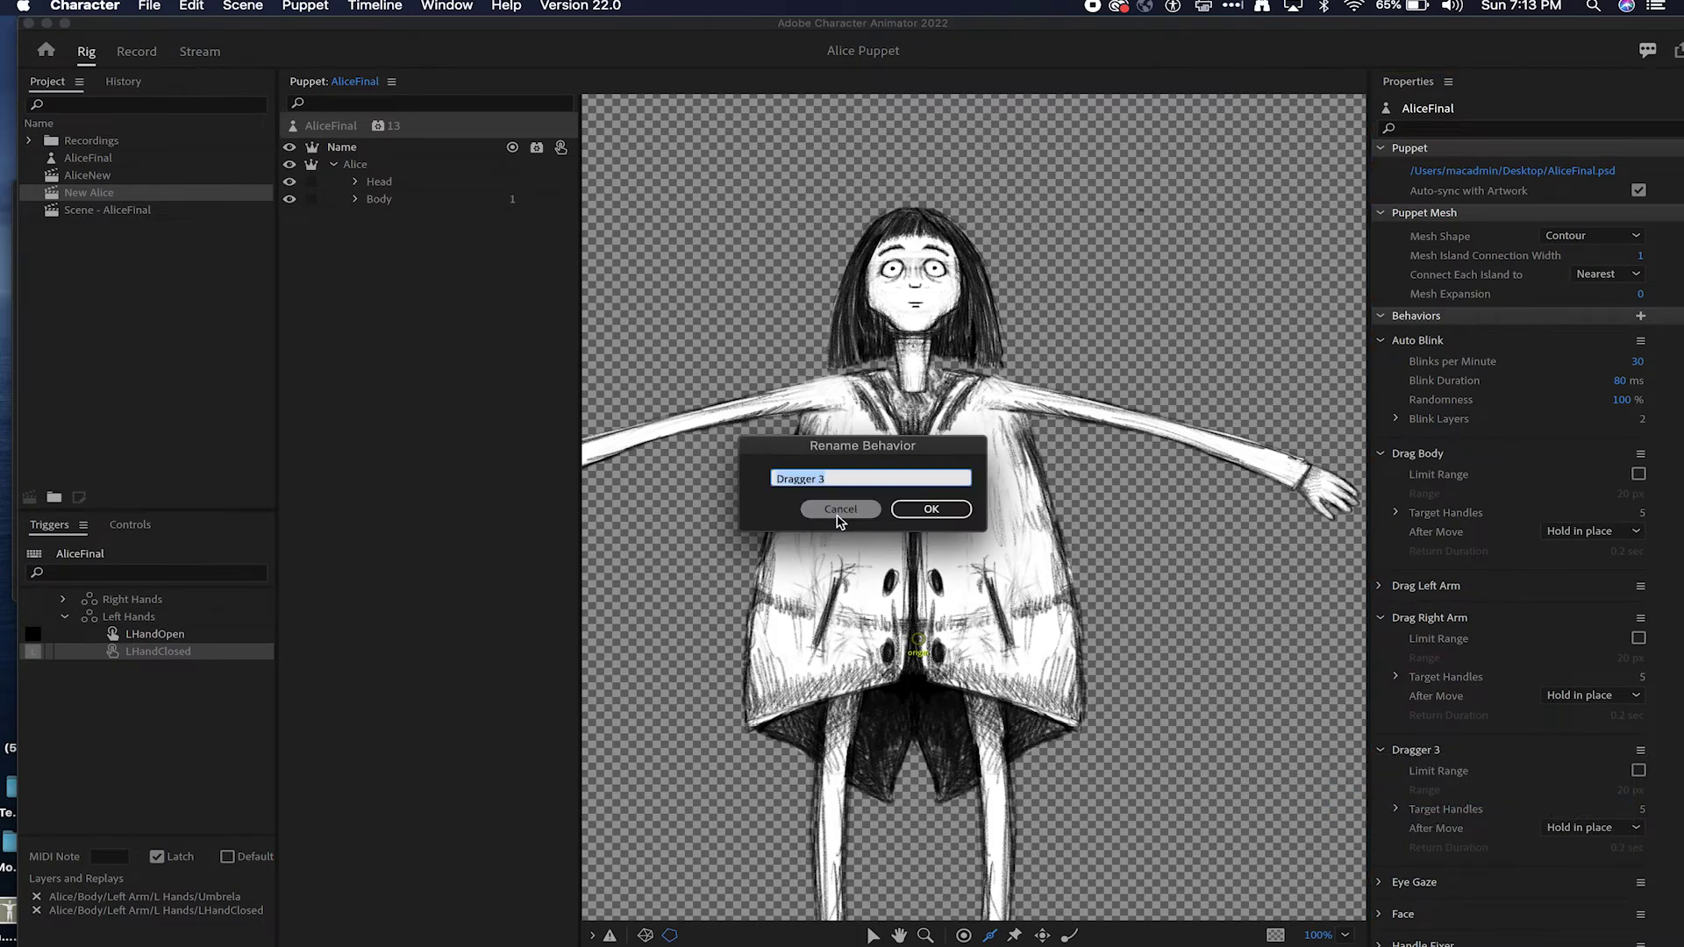
{"action": "type", "text": "Dr"}
{"action": "key", "text": "Return"}
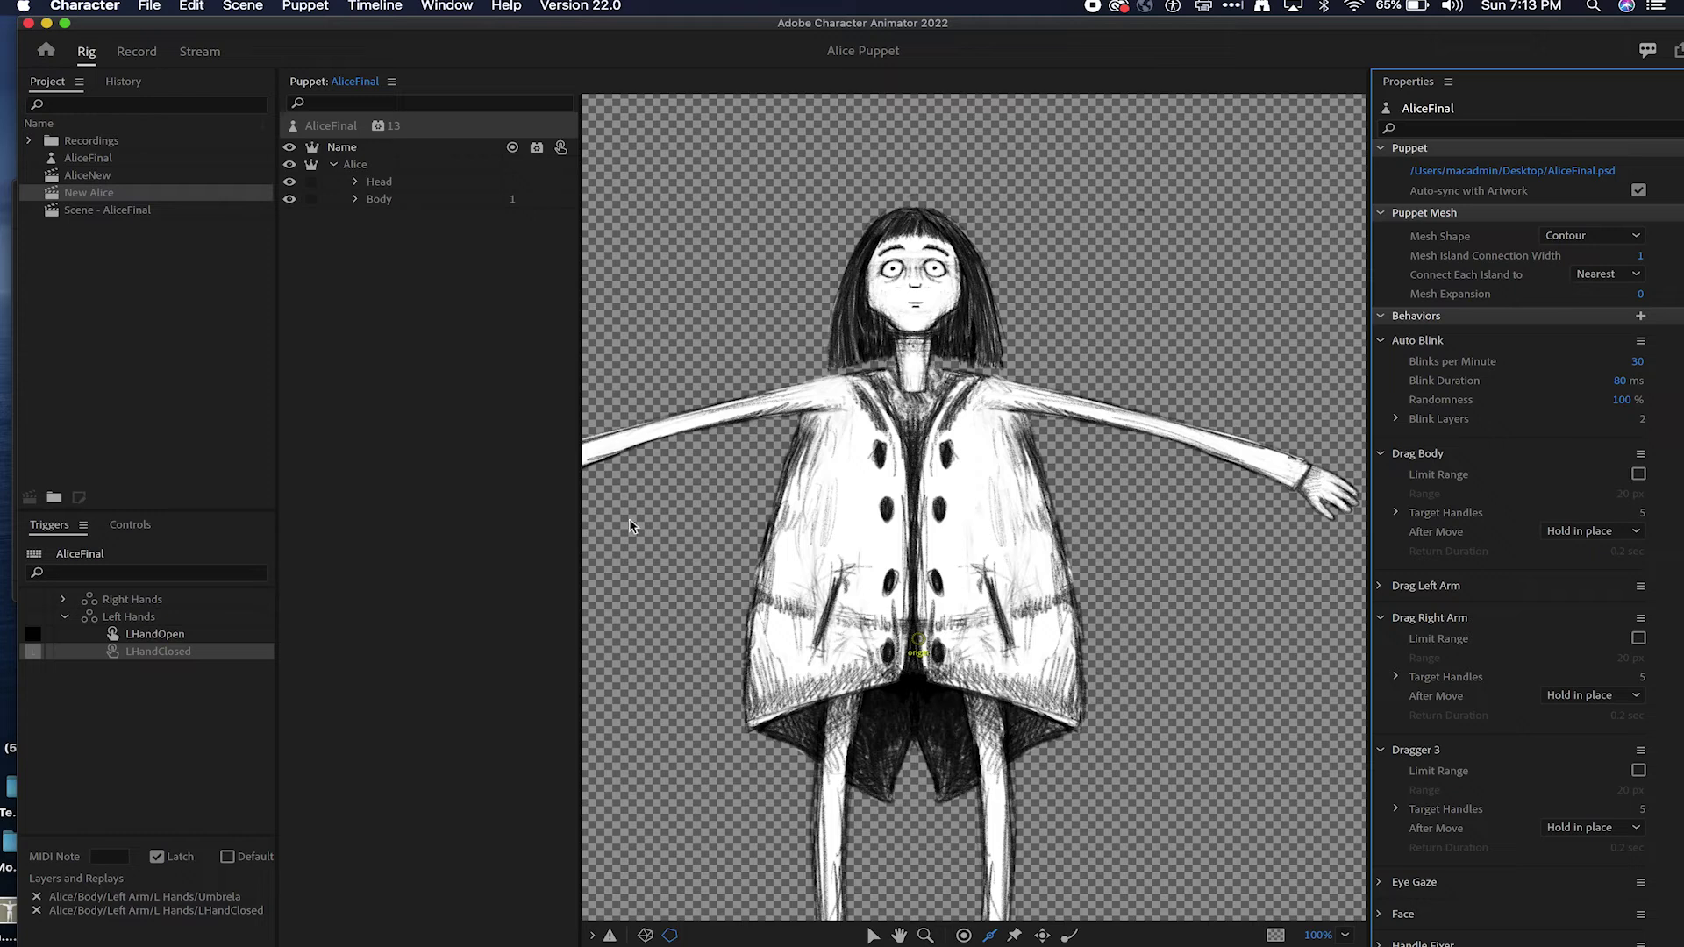
Step: Collapse the settings of the Drag Feet, Drag Body, Auto Blink and Drag Right Arm behaviors
{"action": "left_click", "coordinate": [1379, 585]}
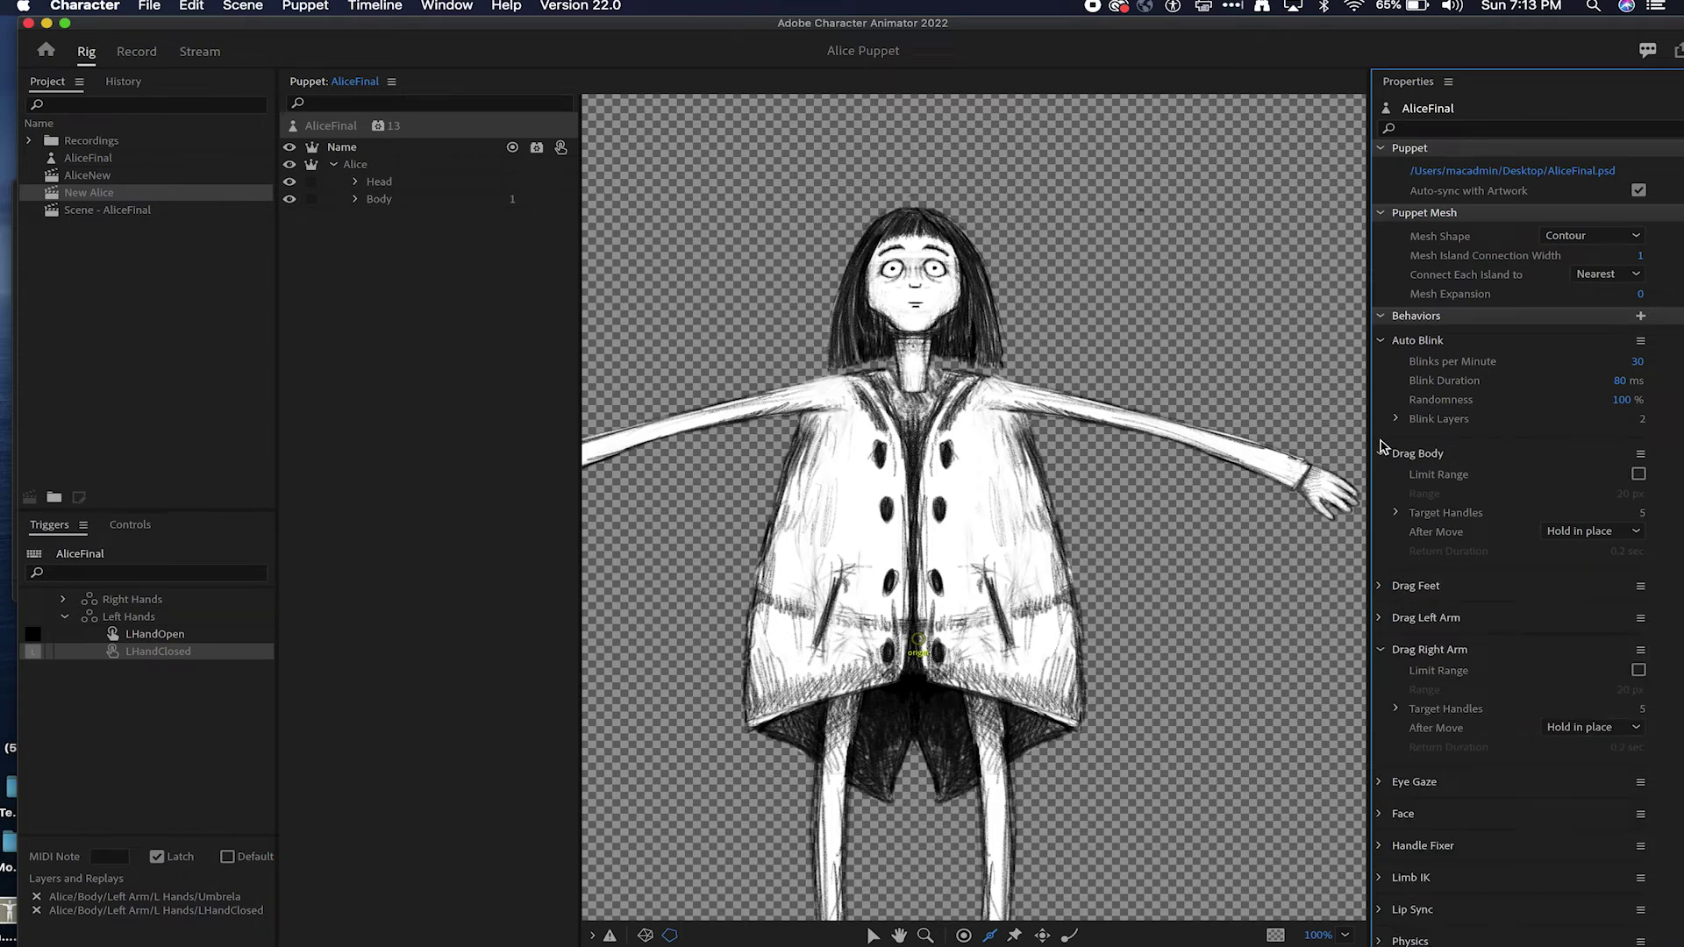
{"action": "left_click", "coordinate": [1382, 454]}
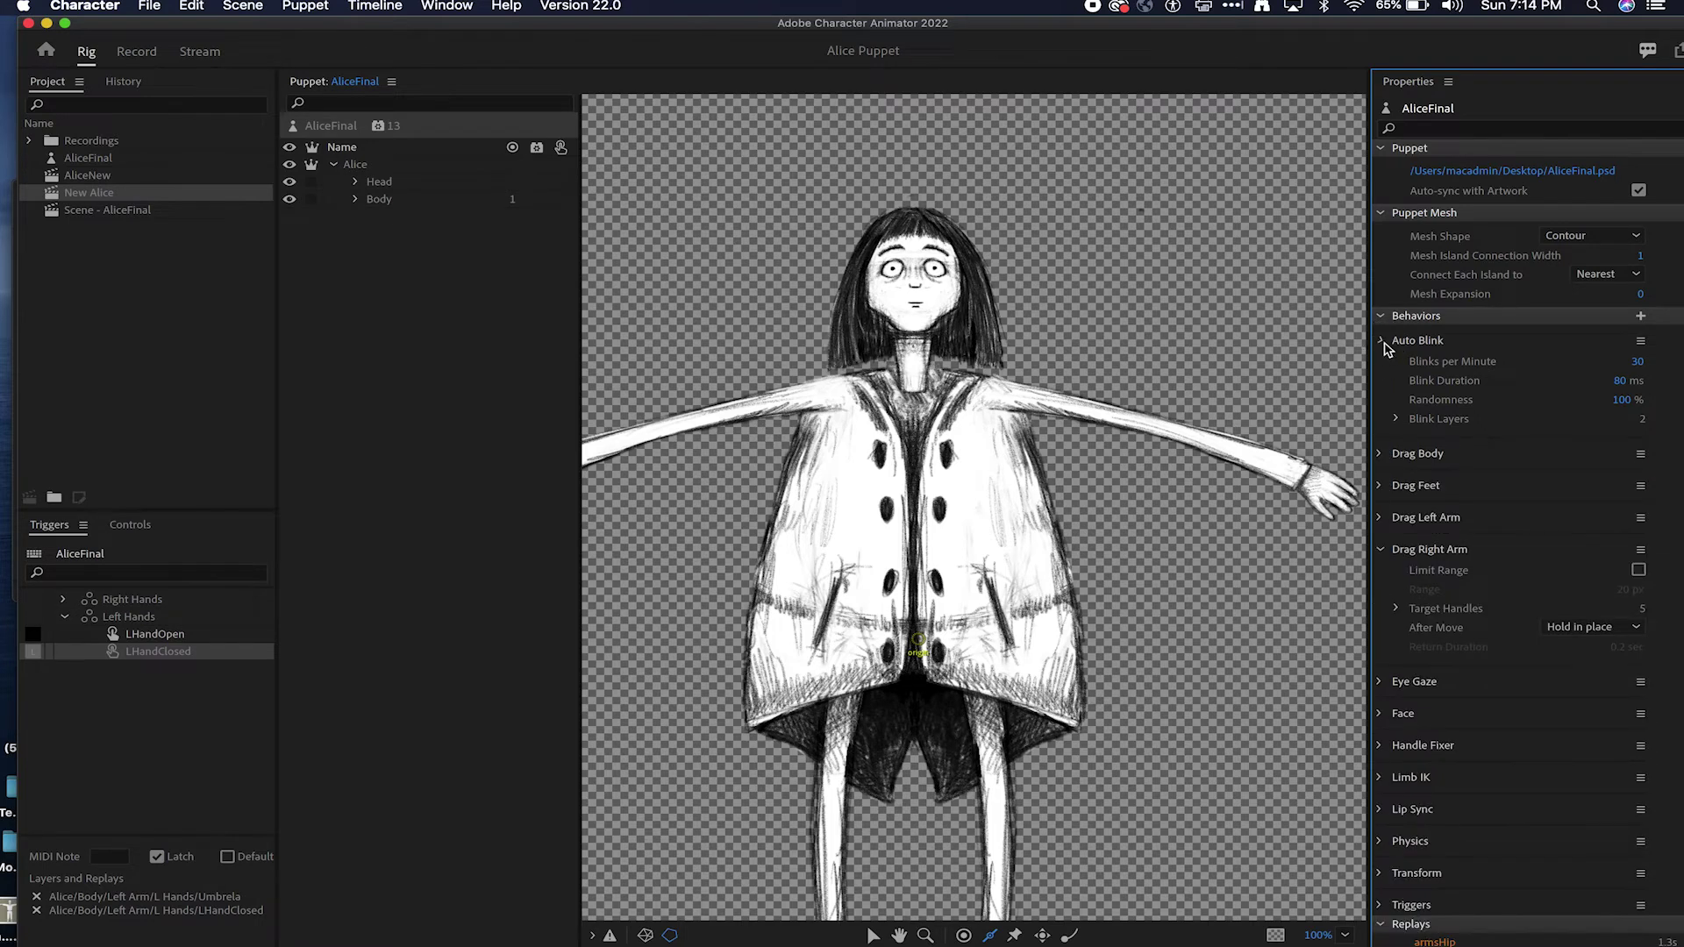
{"action": "left_click", "coordinate": [1379, 340]}
{"action": "left_click", "coordinate": [1382, 470]}
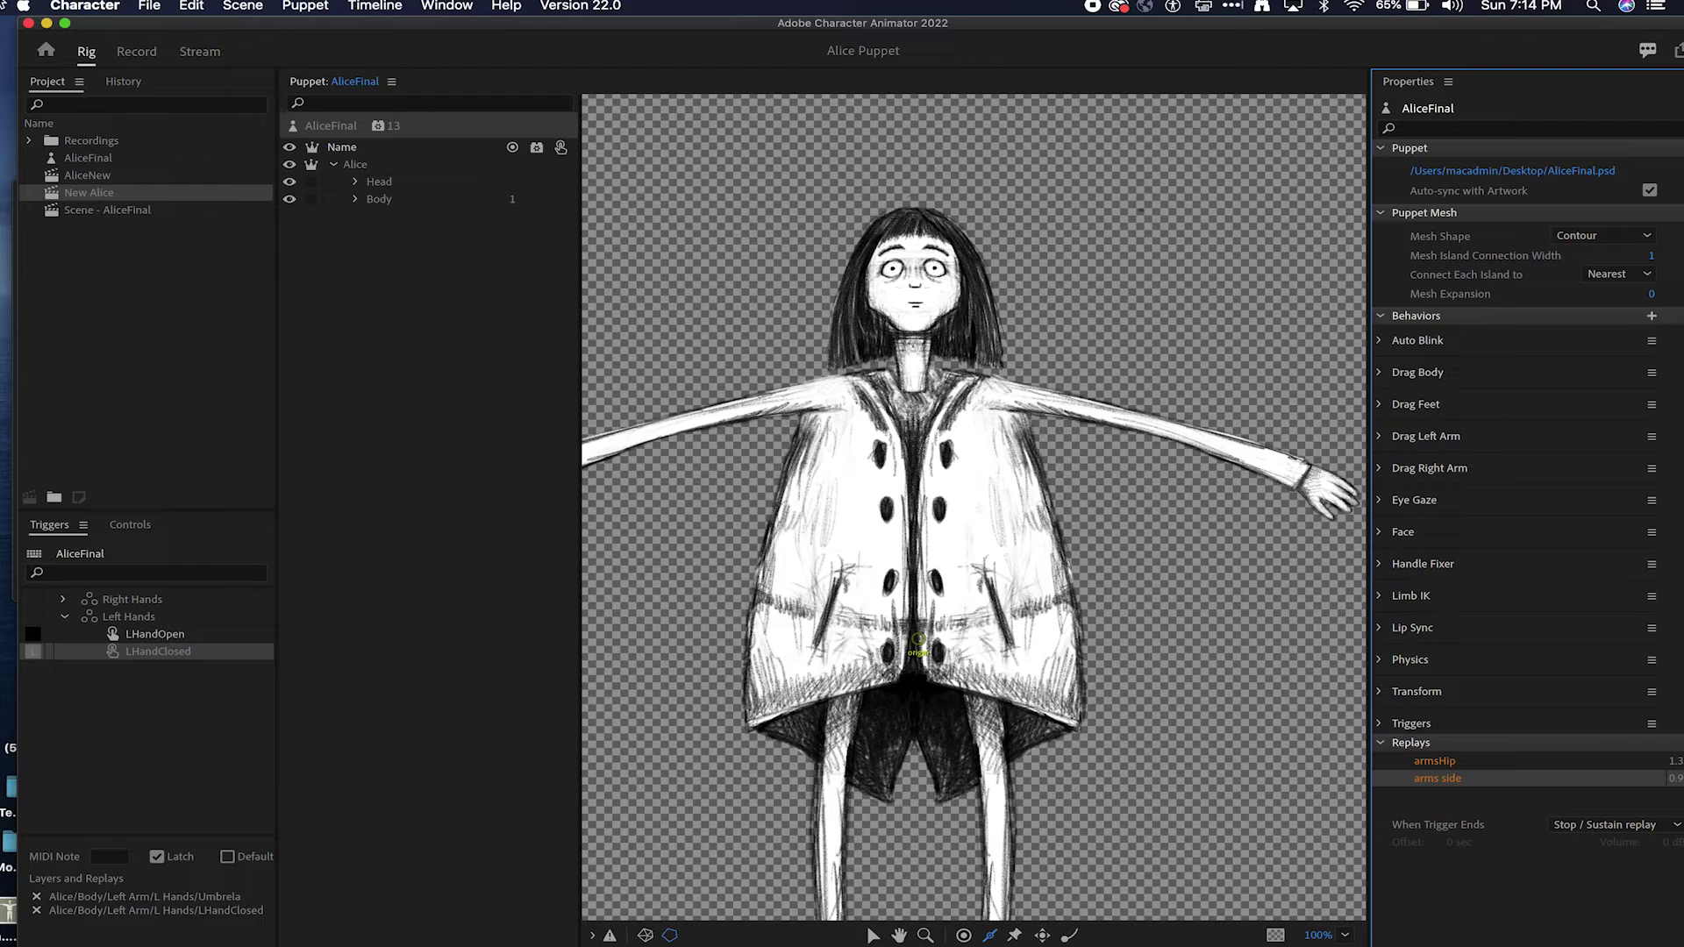
Step: Test dragging the puppet's upper body in the New Alice recording scene and move the playhead to 6:19
{"action": "left_click", "coordinate": [141, 56]}
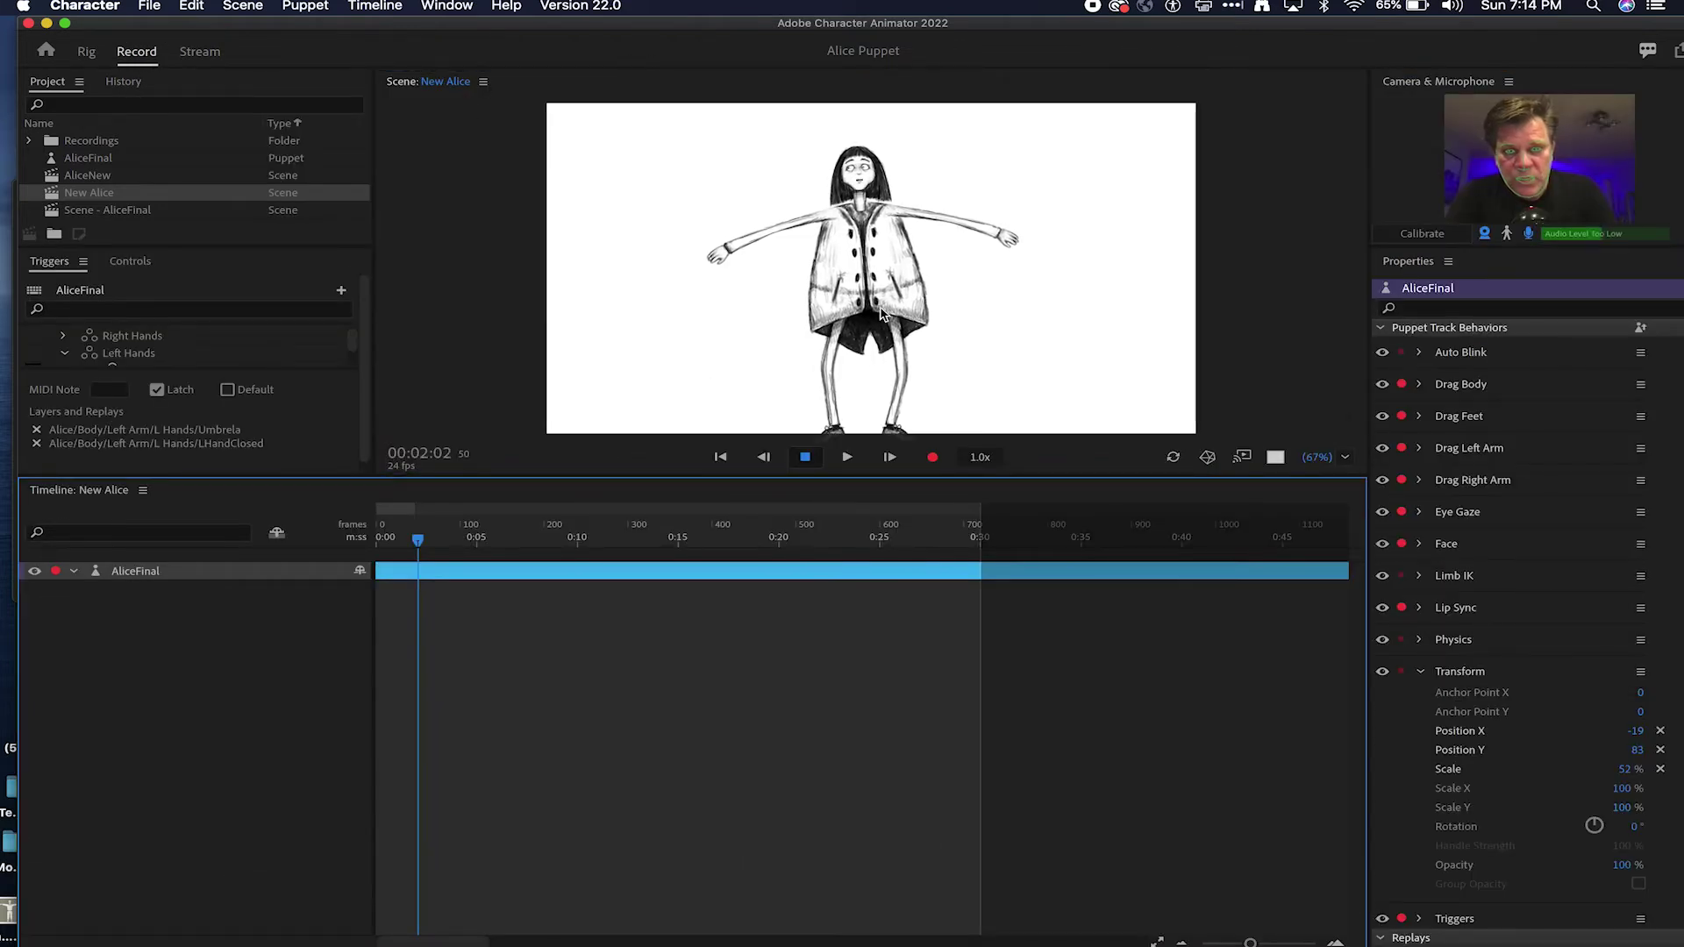
{"action": "left_click", "coordinate": [866, 219]}
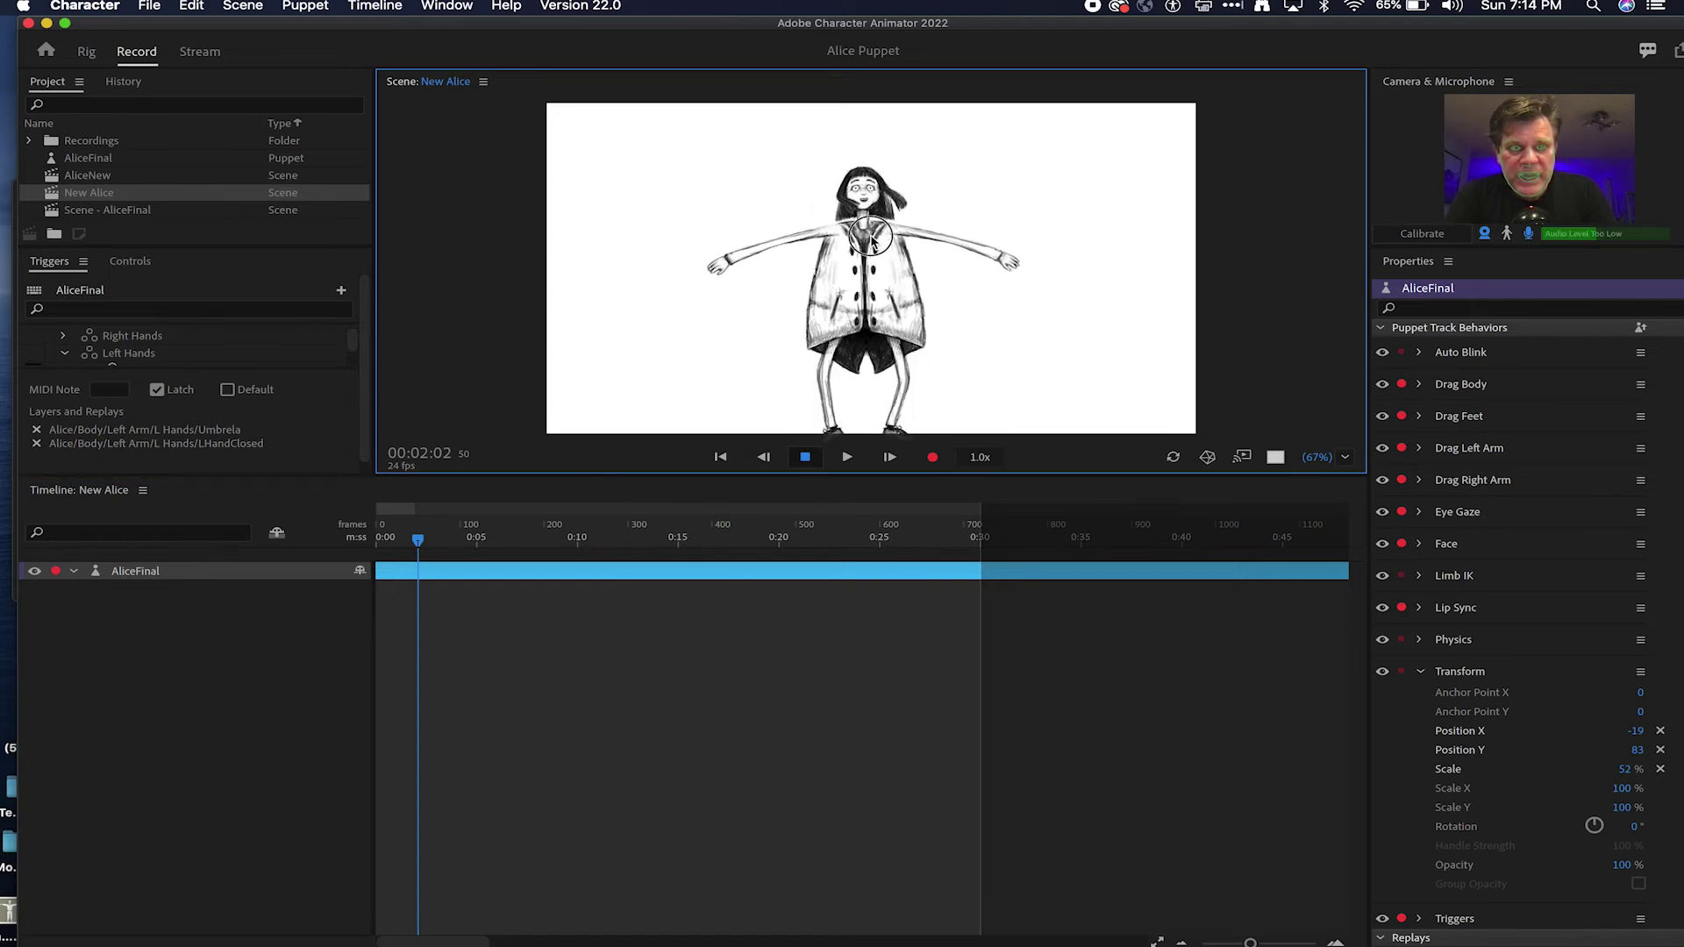
{"action": "left_click", "coordinate": [517, 541]}
{"action": "left_click_drag", "start_coordinate": [493, 548], "coordinate": [513, 536]}
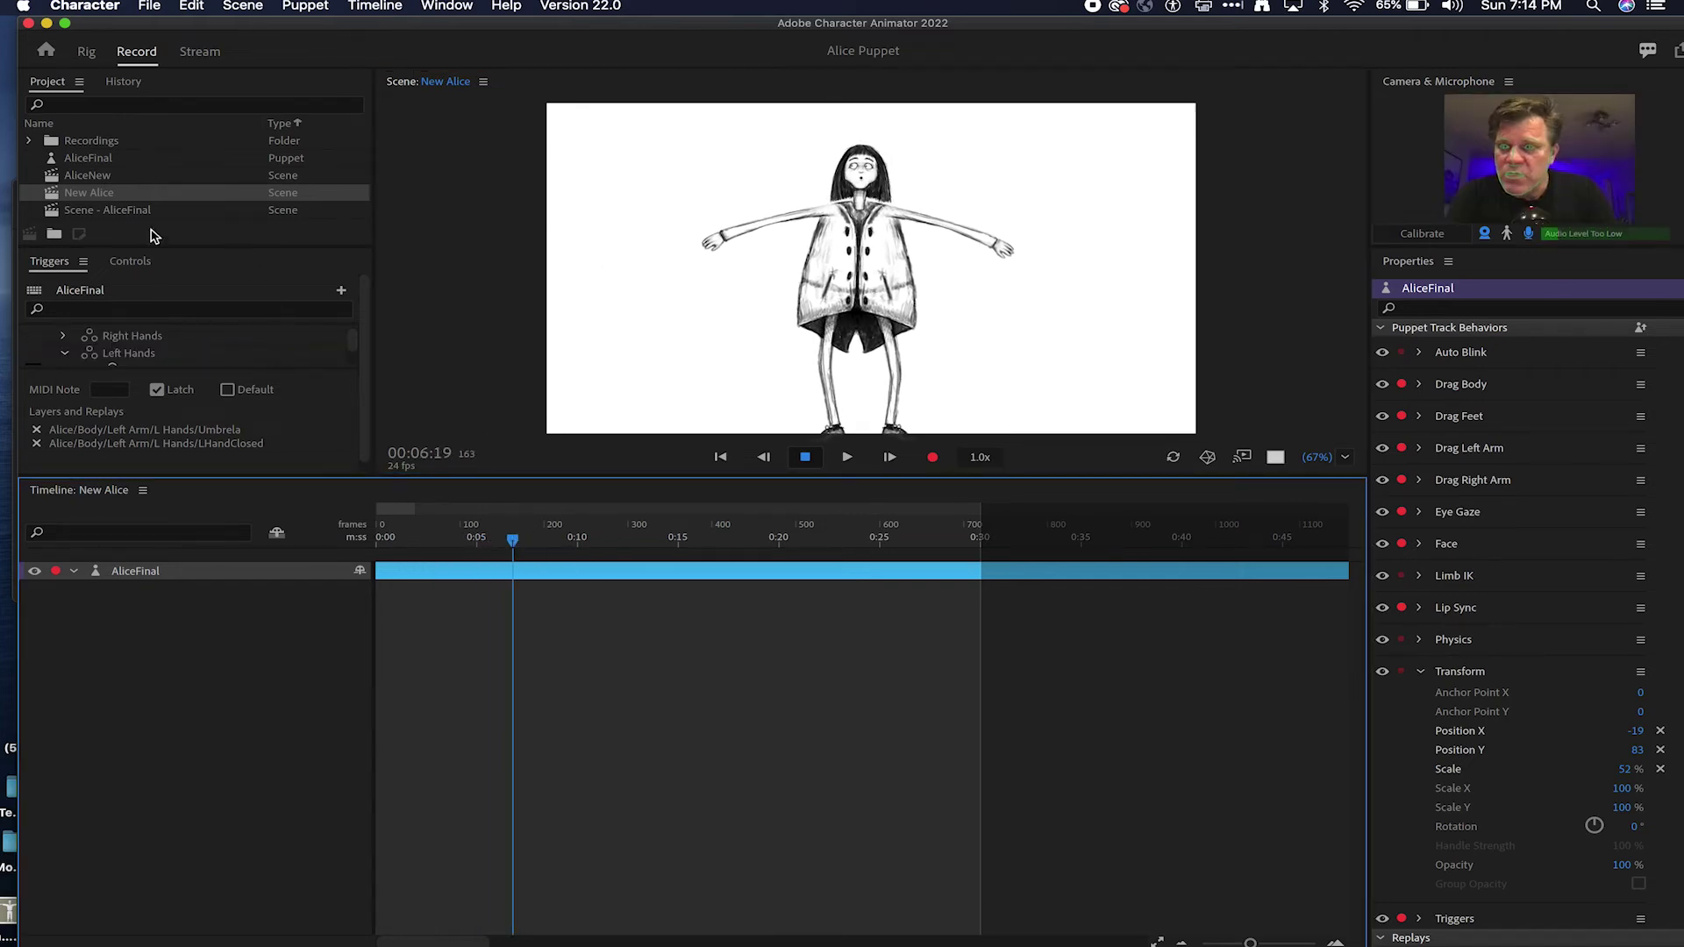
Step: Set the duration of the New Alice scene to 45 seconds
{"action": "left_click", "coordinate": [85, 194]}
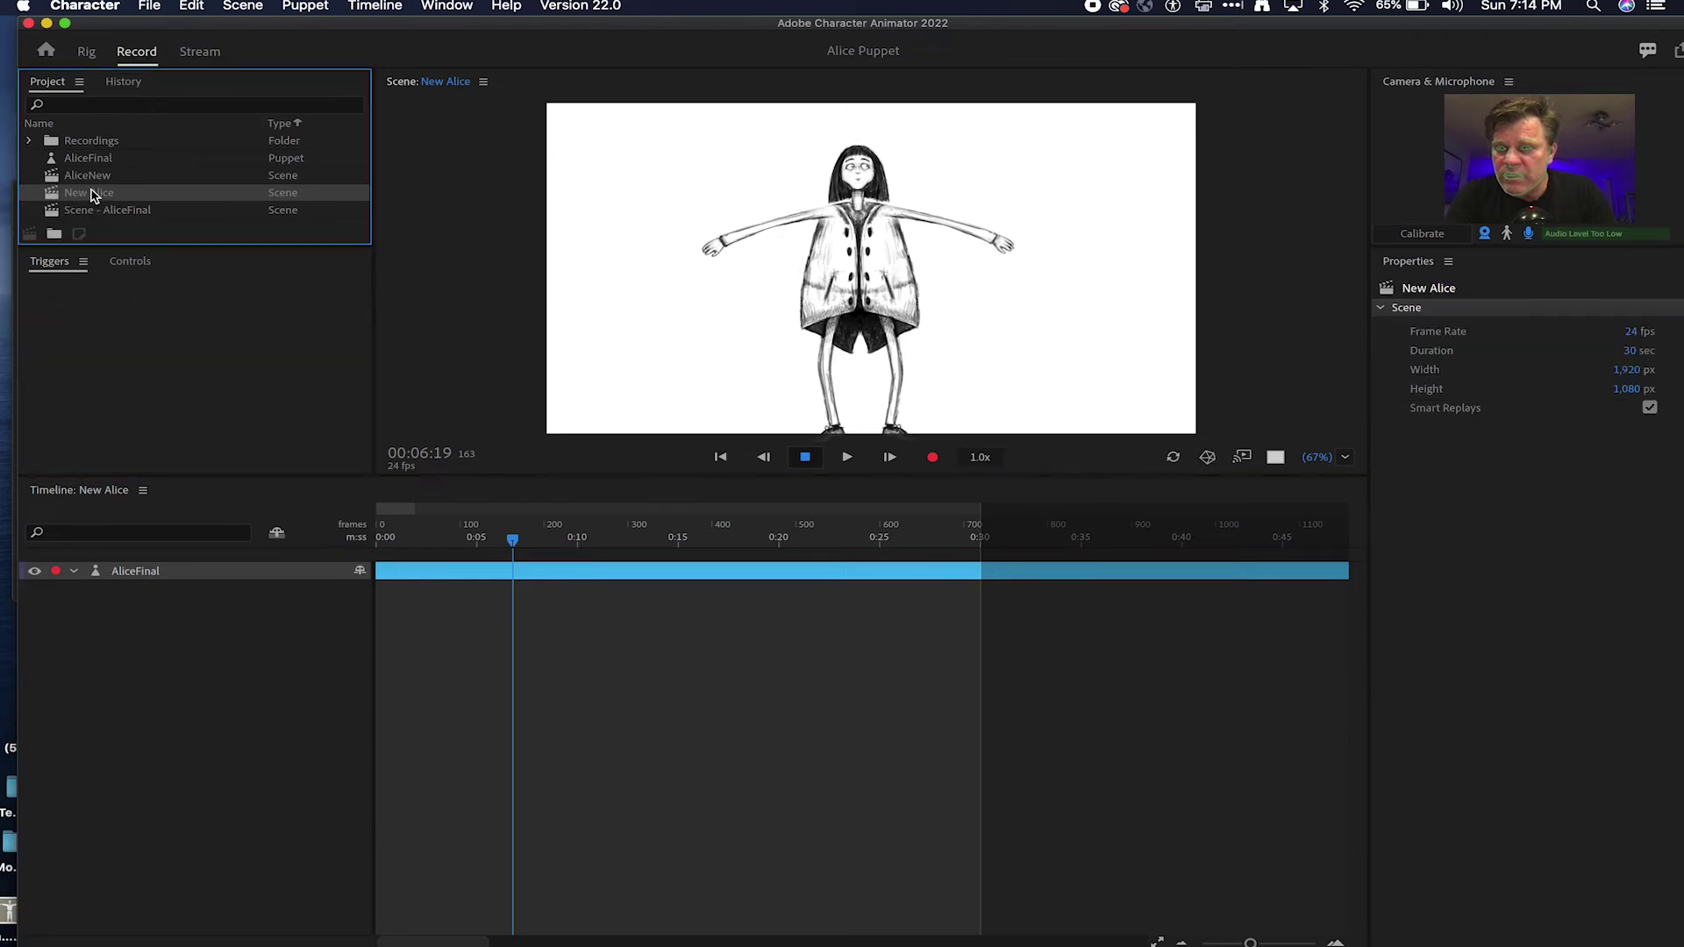
{"action": "left_click", "coordinate": [86, 211]}
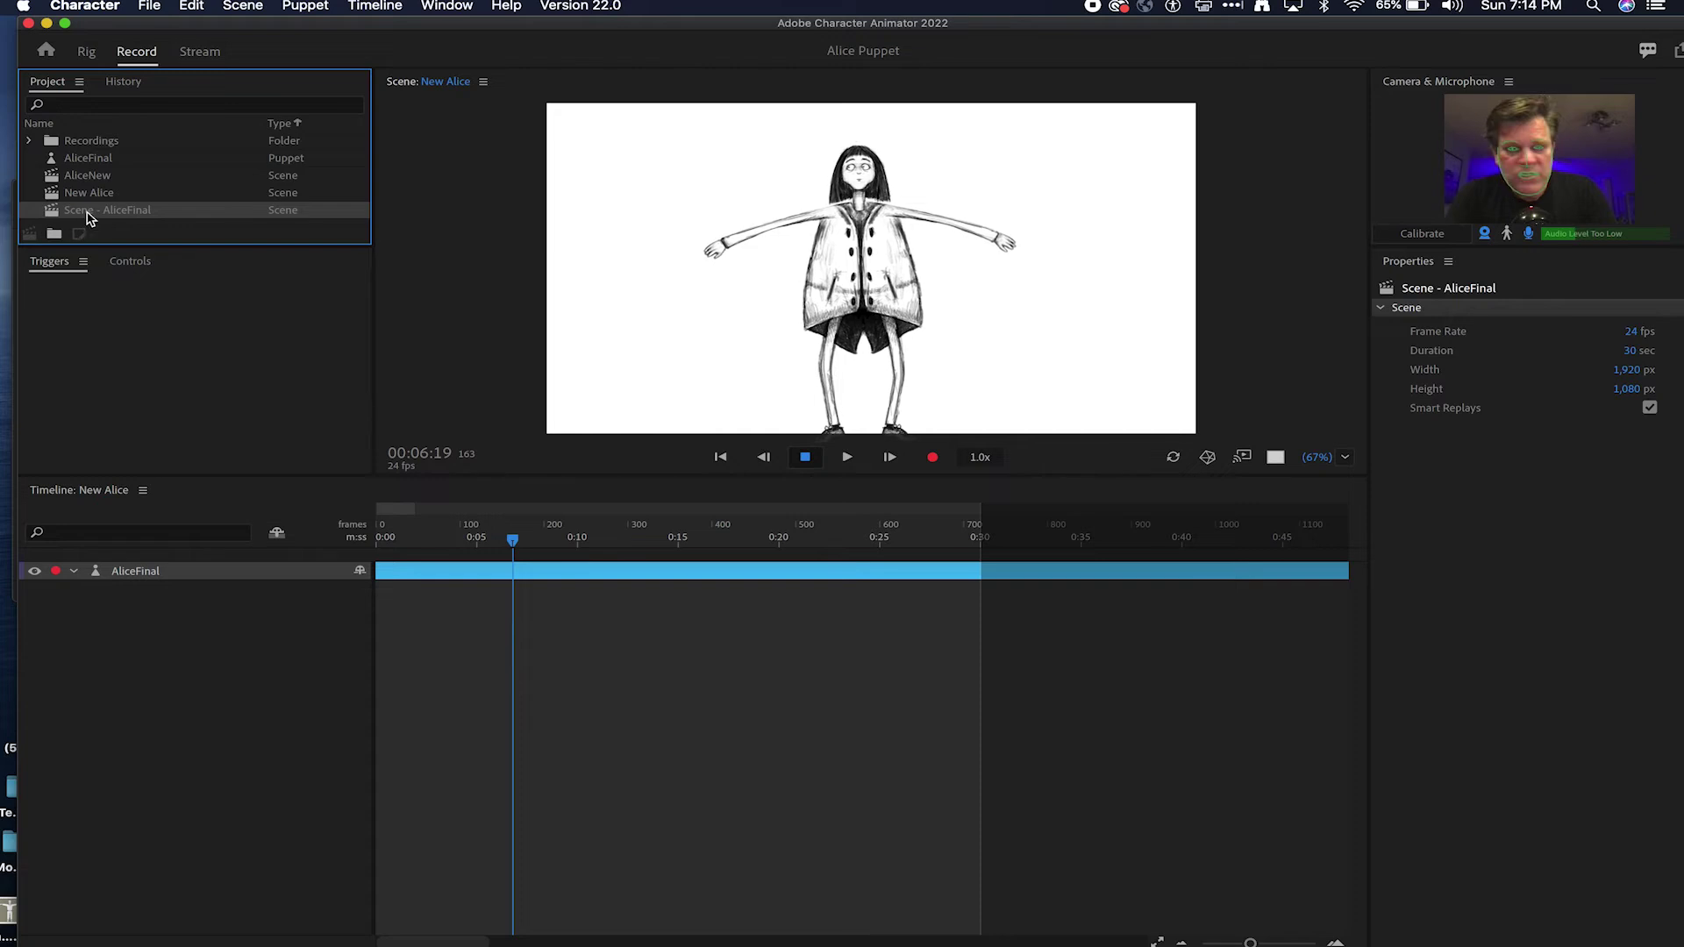
{"action": "left_click", "coordinate": [101, 192]}
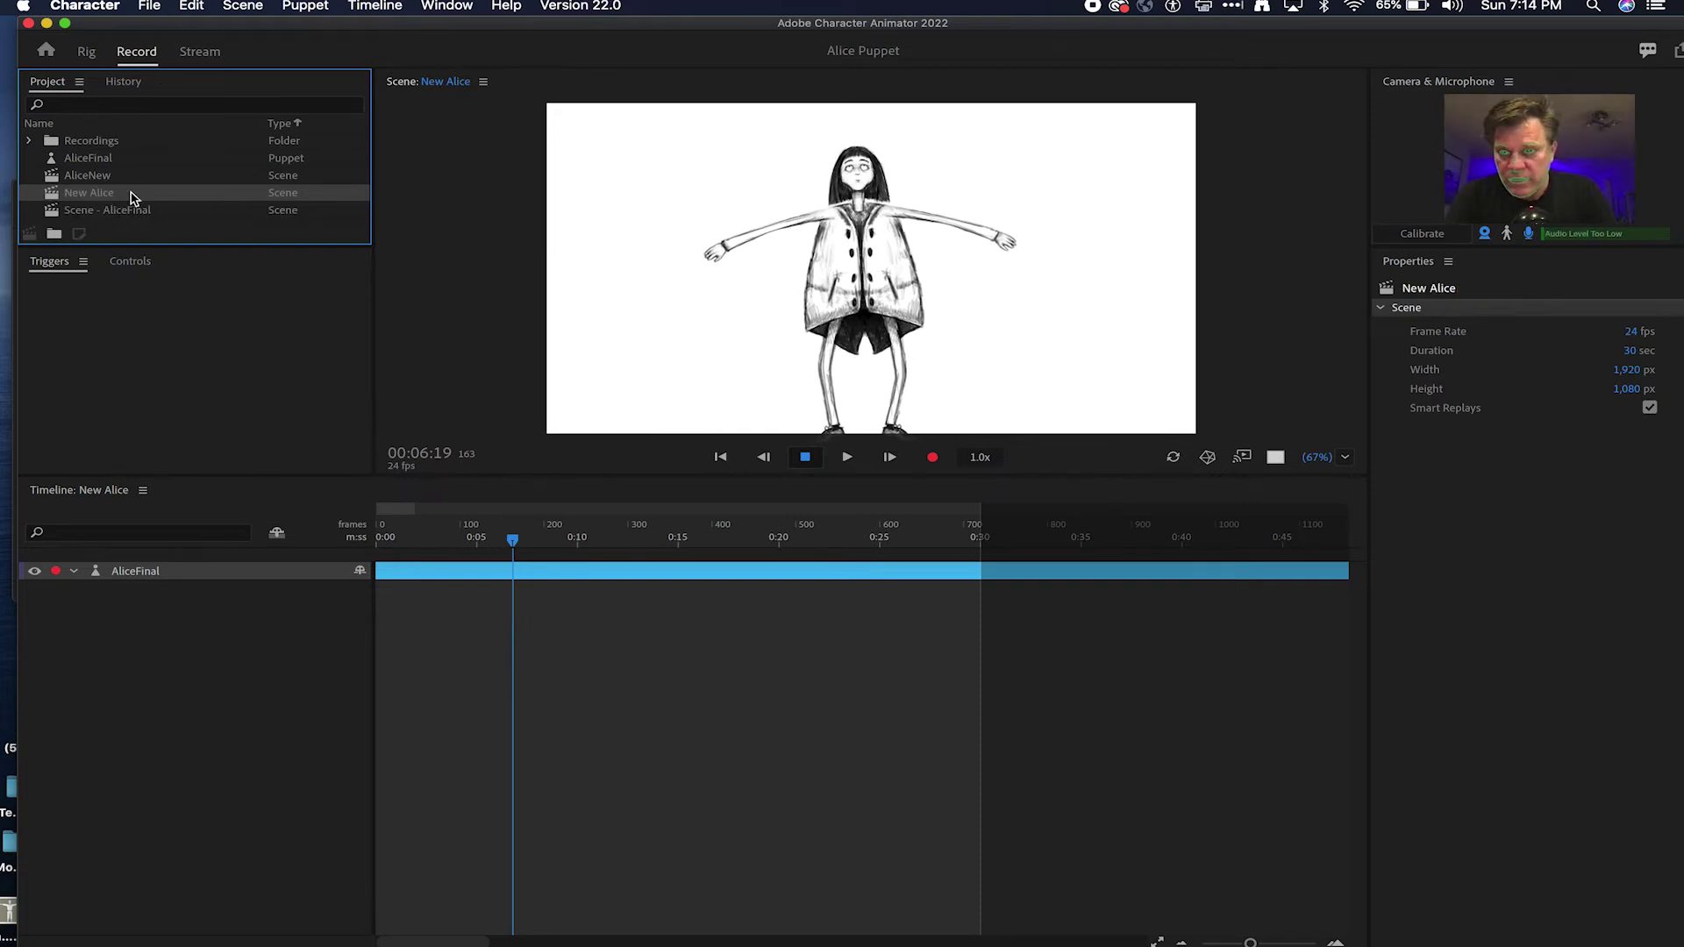
{"action": "left_click", "coordinate": [1631, 352]}
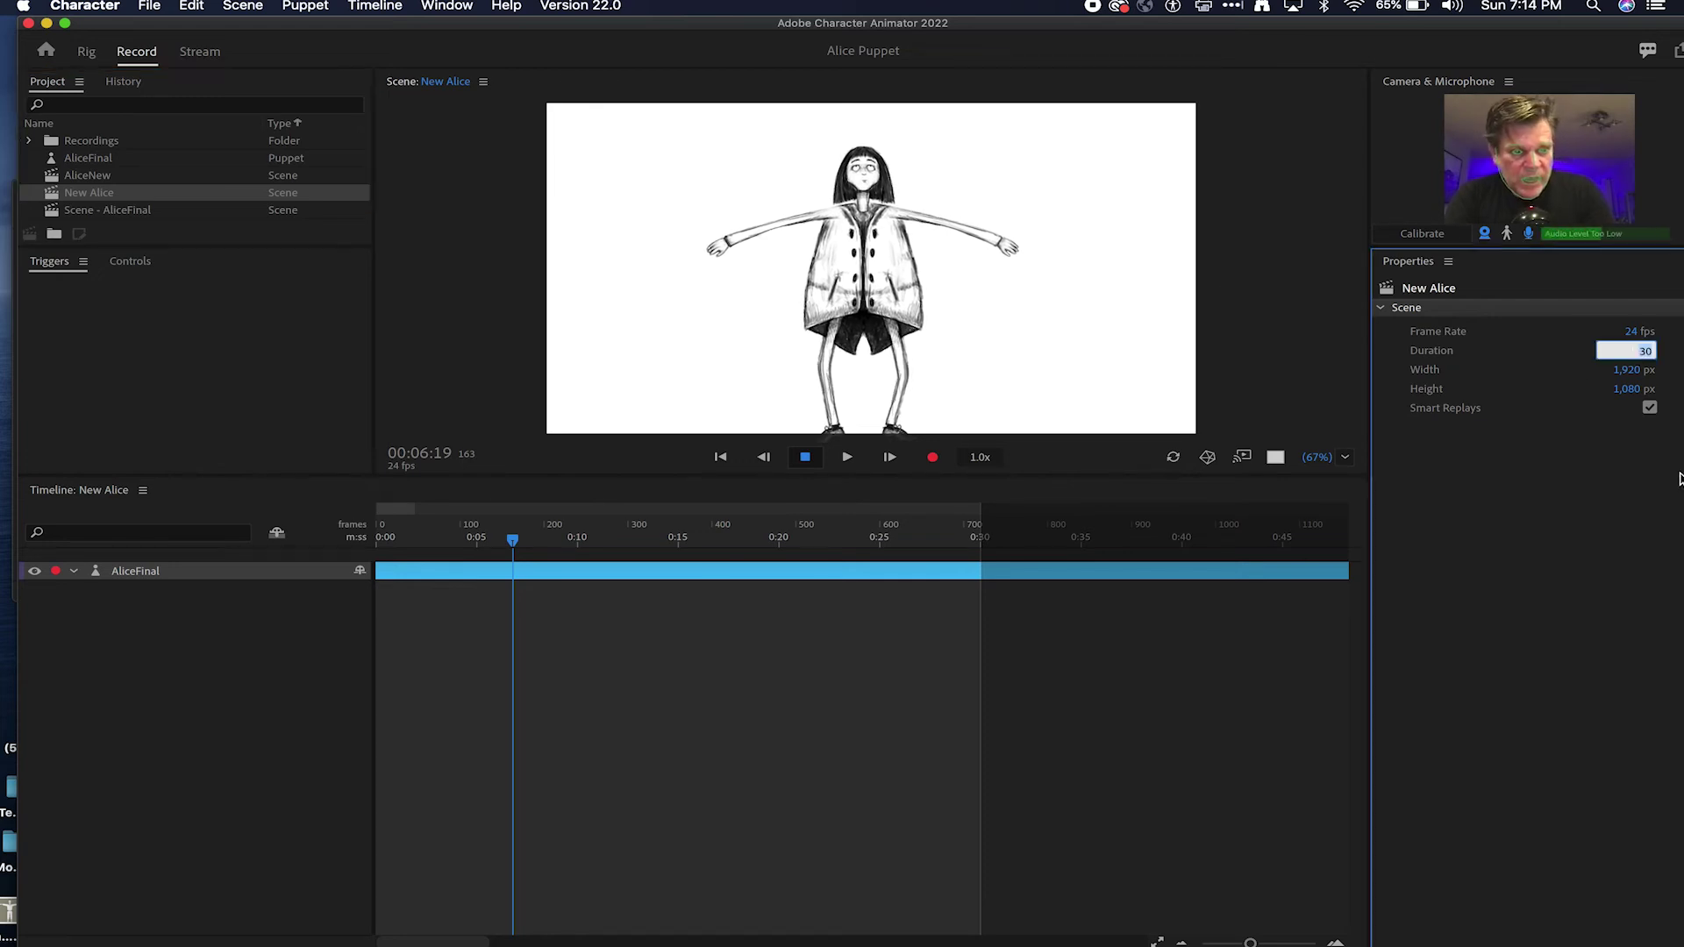
{"action": "type", "text": "45"}
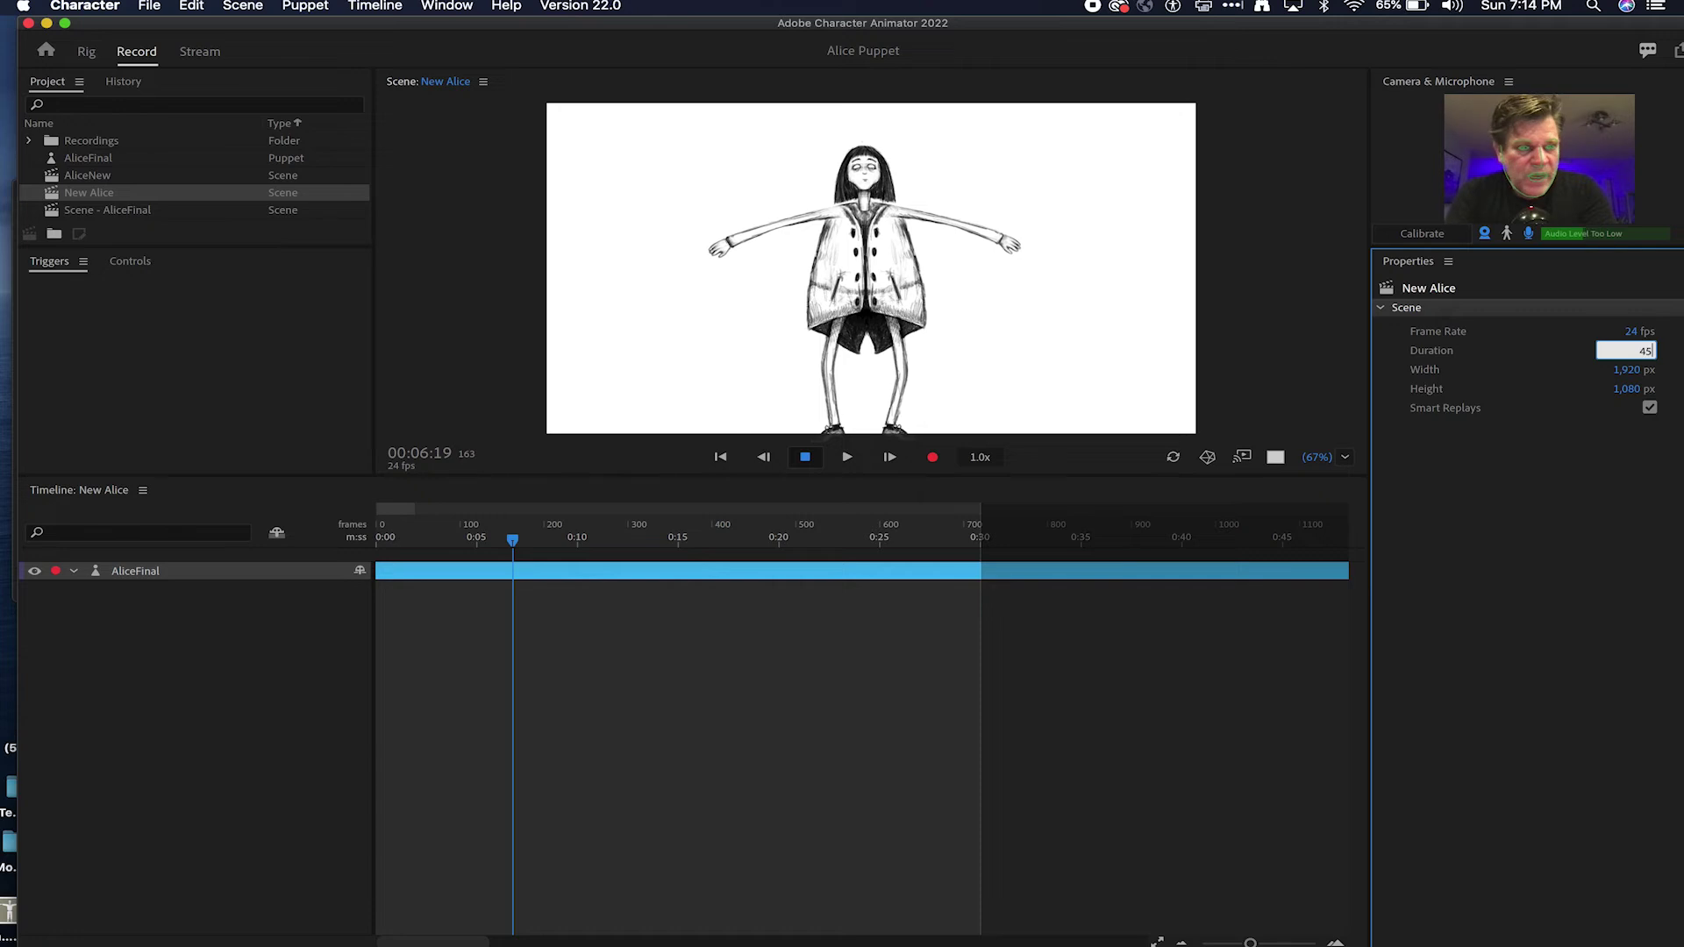
{"action": "key", "text": "Return"}
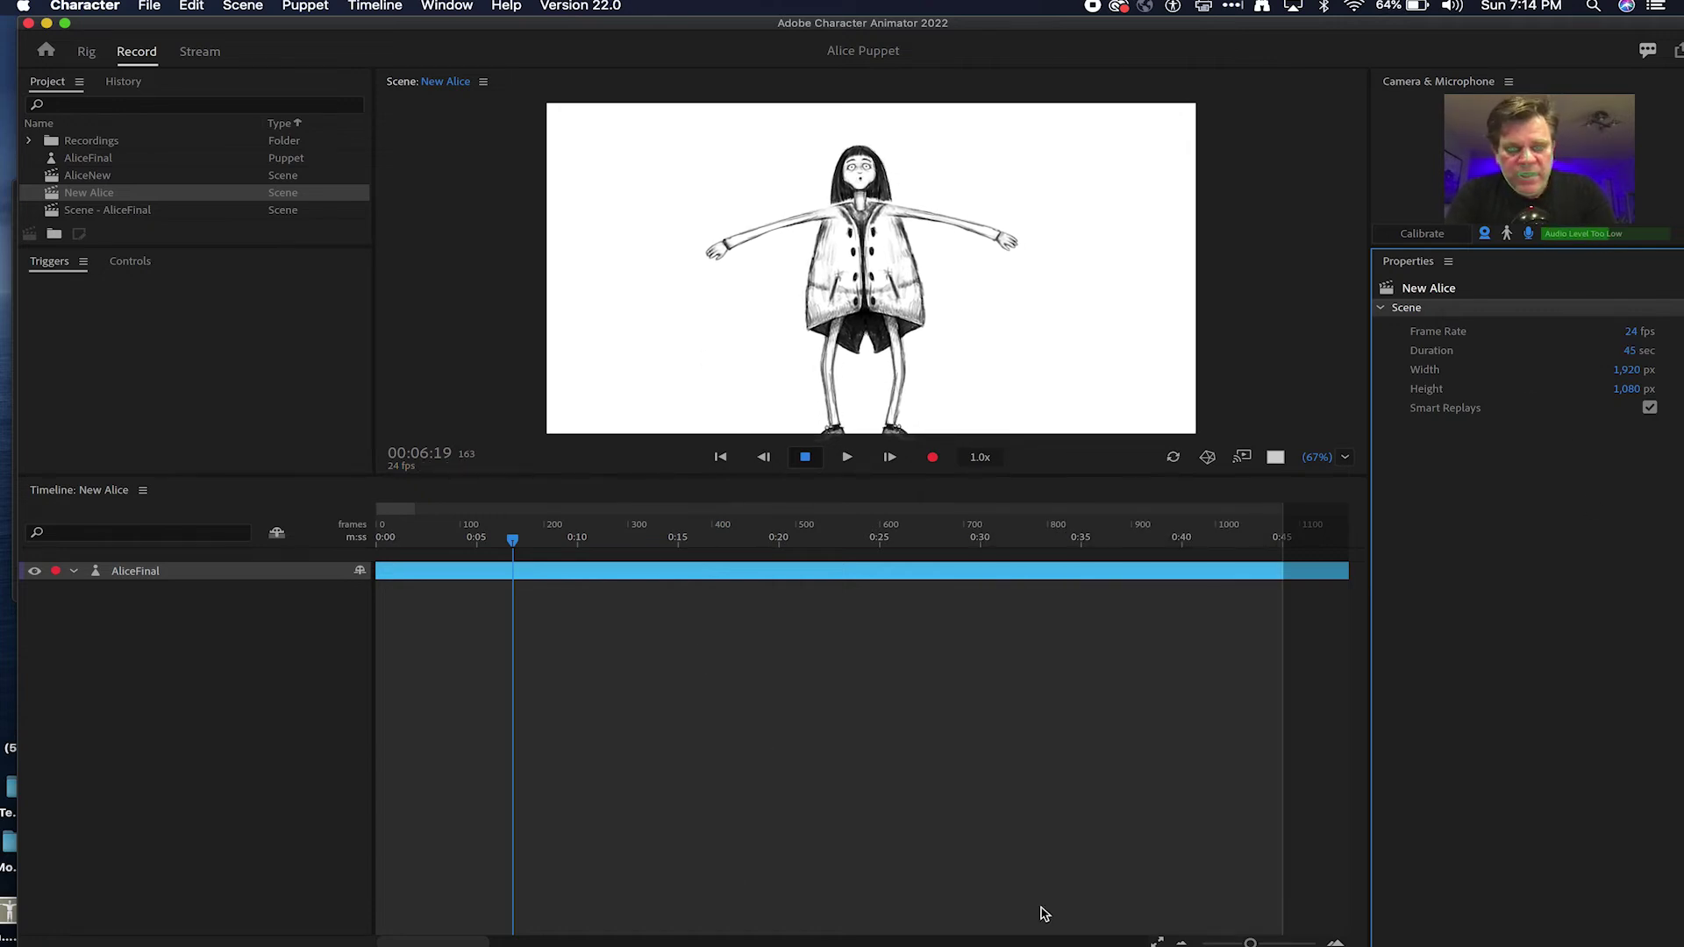
Step: Show slightly more of the New Alice timeline and place the playhead at 20:11
{"action": "left_click", "coordinate": [1250, 940]}
{"action": "mouse_move", "coordinate": [1251, 940]}
{"action": "left_mouse_down"}
{"action": "mouse_move", "coordinate": [1232, 938]}
{"action": "mouse_move", "coordinate": [1248, 941]}
{"action": "left_mouse_up"}
{"action": "left_click_drag", "start_coordinate": [489, 540], "coordinate": [716, 540]}
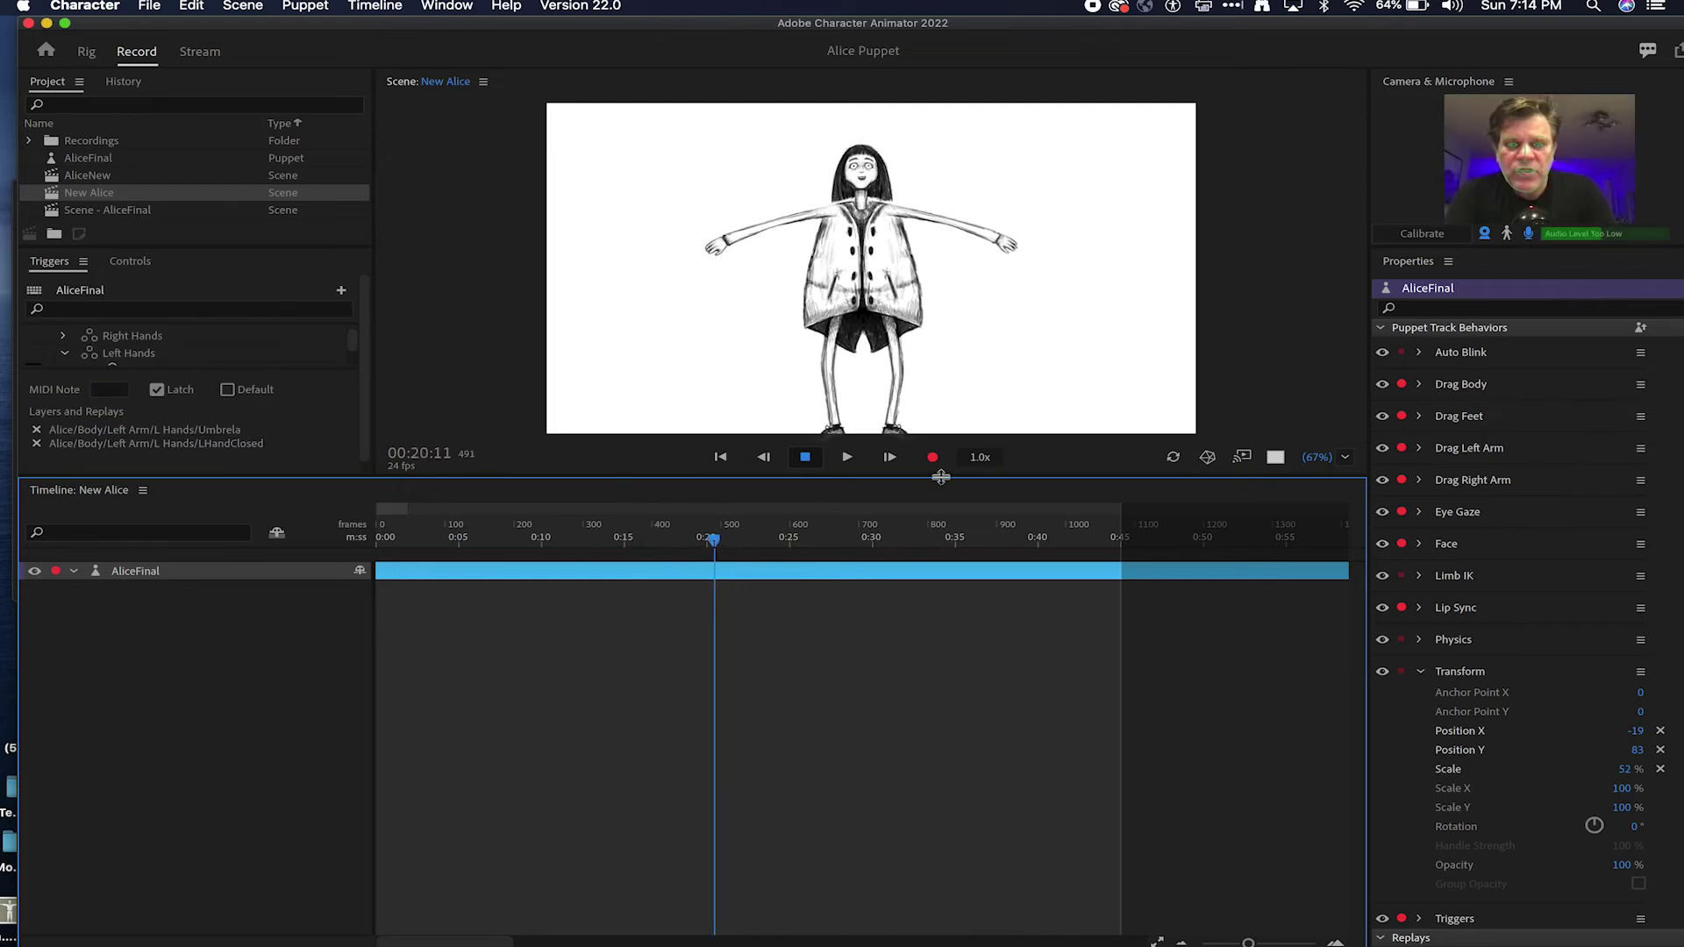
Step: Disarm Lip Sync, Face, Drag Right Arm, Eye Gaze, Drag Left Arm, Drag Feet and Triggers for recording, and collapse the Transform settings
{"action": "left_click", "coordinate": [1401, 607]}
{"action": "left_click", "coordinate": [1401, 544]}
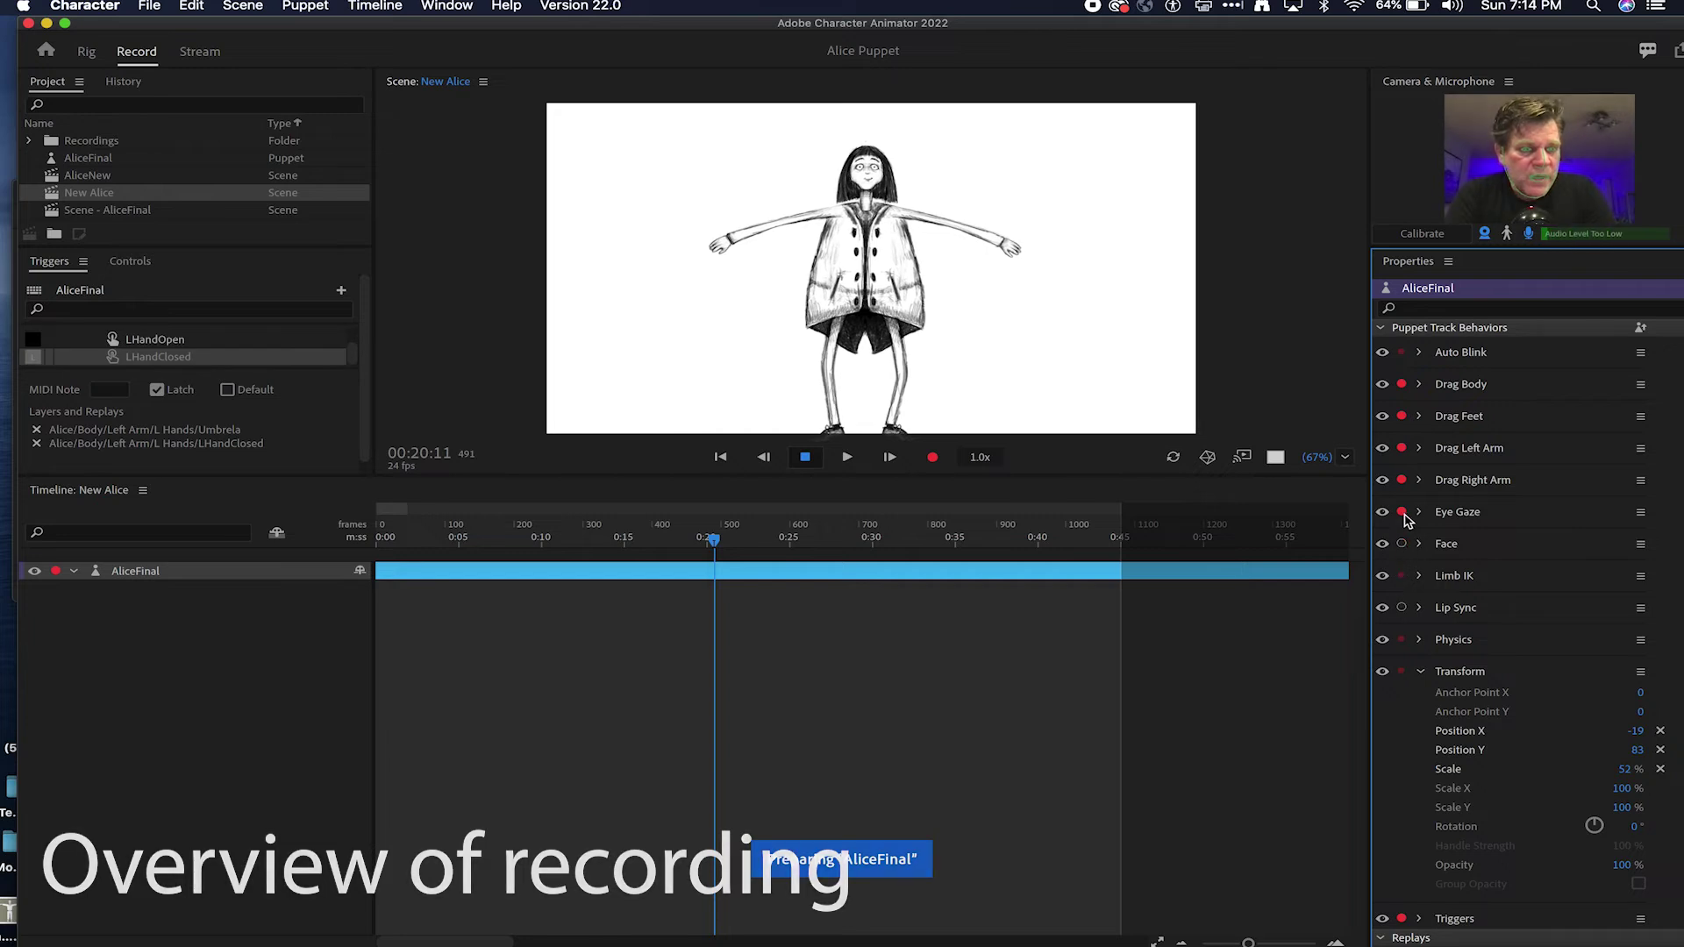
{"action": "left_click", "coordinate": [1401, 479]}
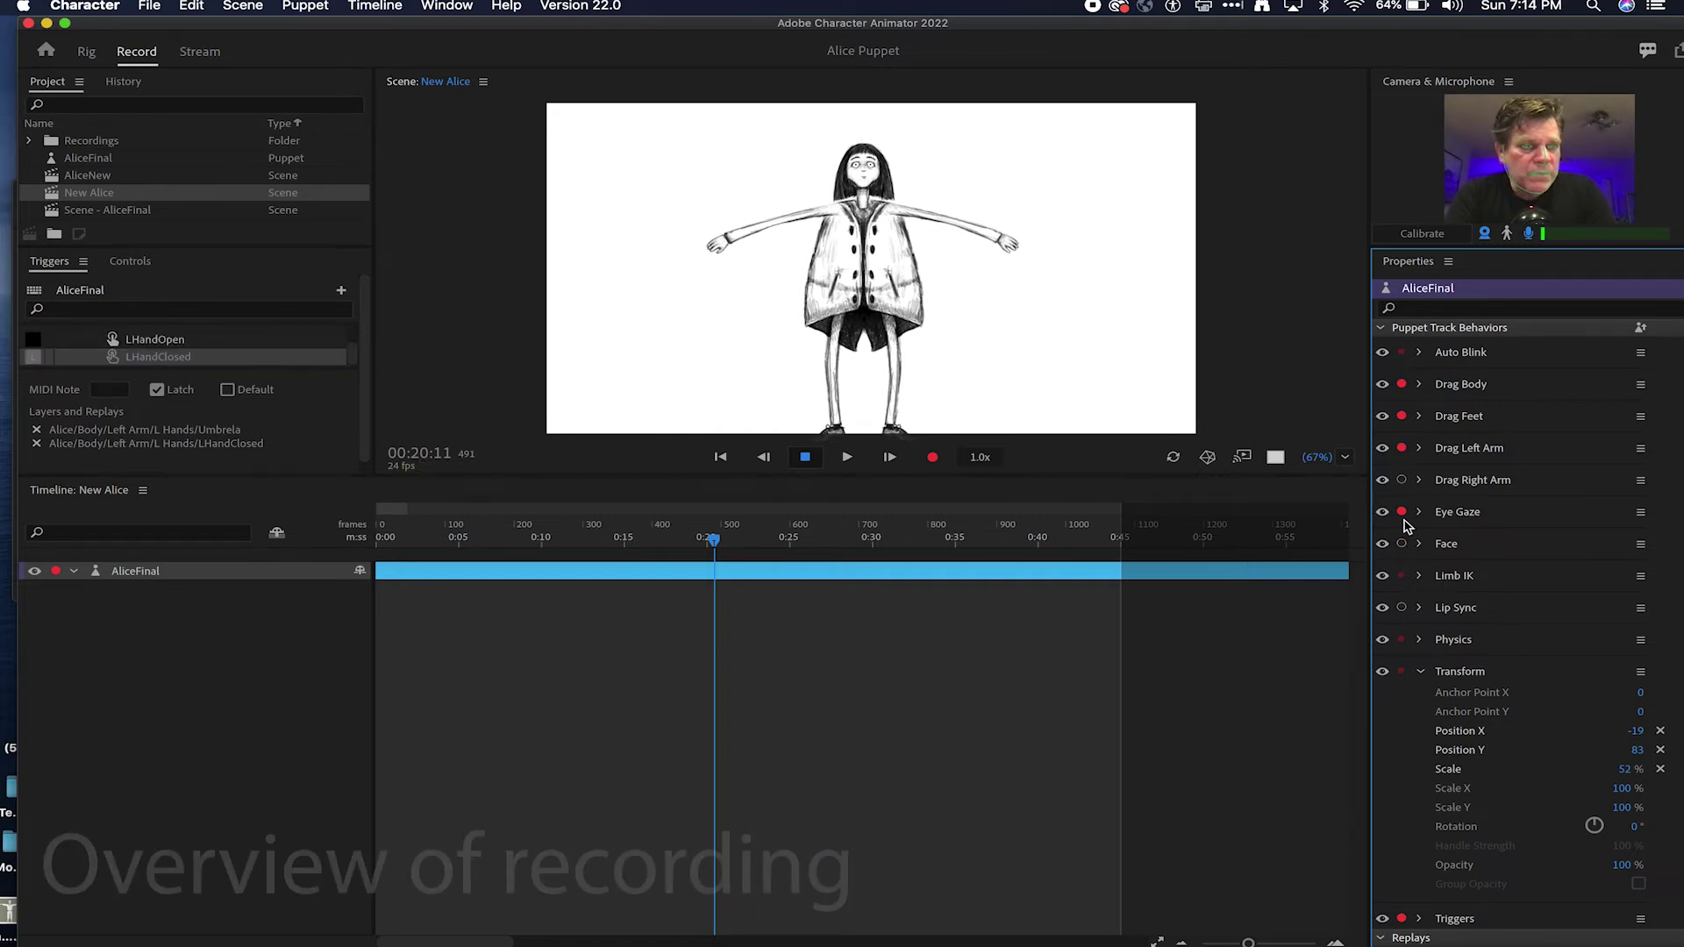
{"action": "left_click", "coordinate": [1401, 511]}
{"action": "left_click", "coordinate": [1401, 447]}
{"action": "left_click", "coordinate": [1401, 416]}
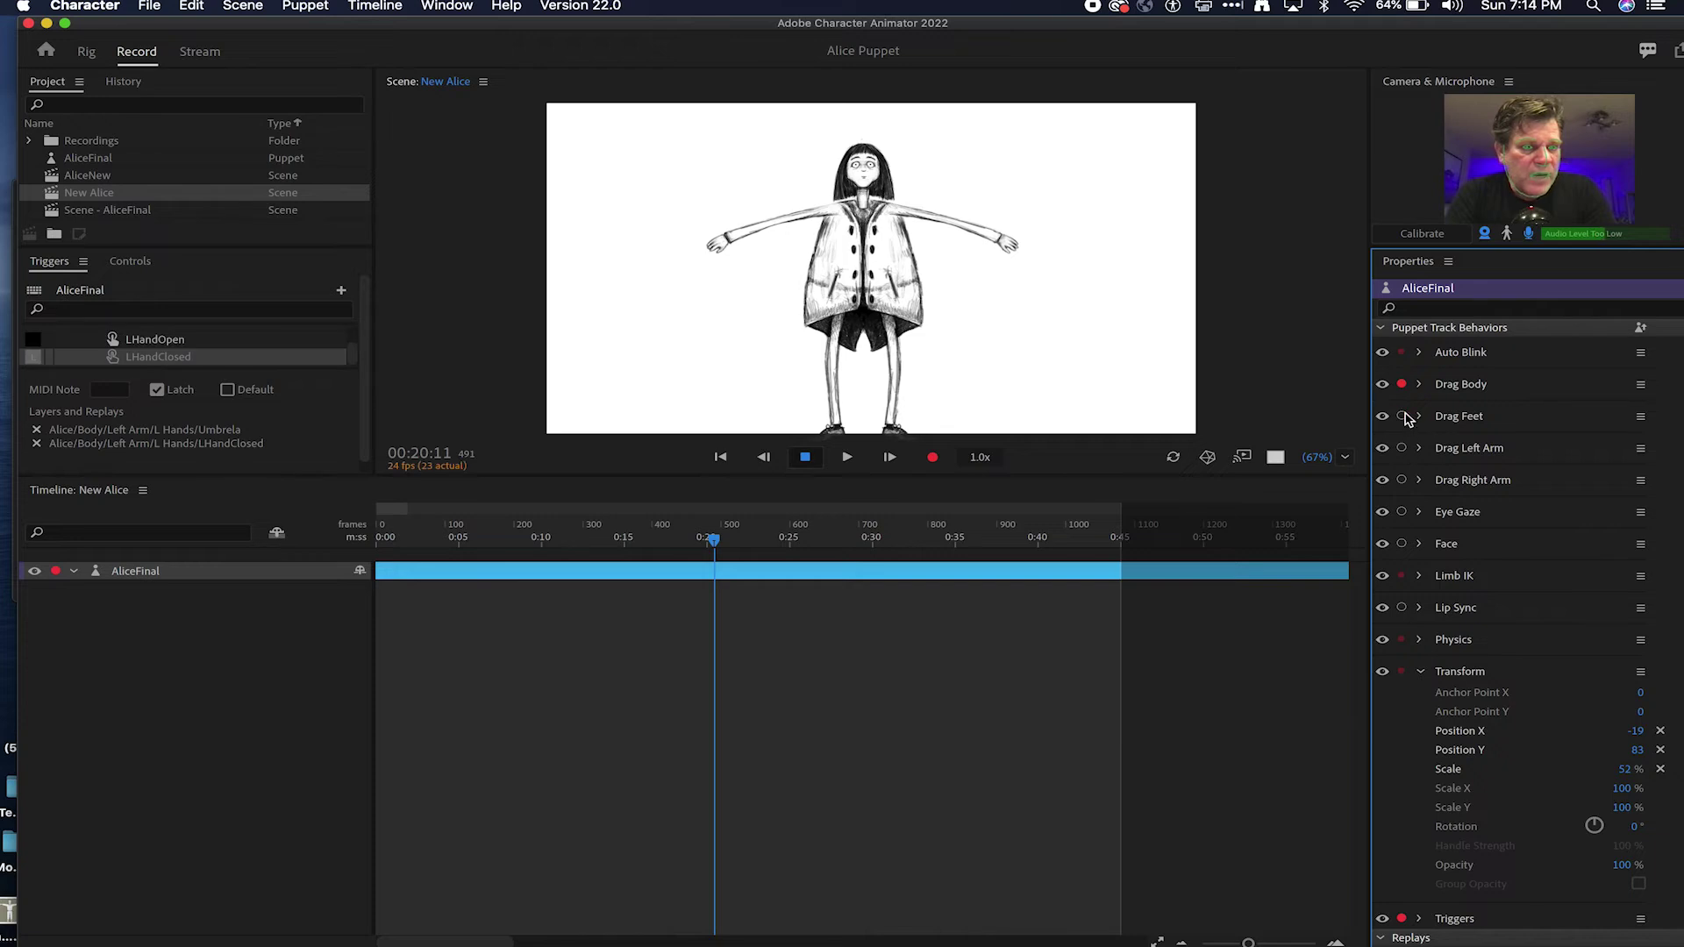
{"action": "left_click", "coordinate": [1419, 673]}
{"action": "left_click", "coordinate": [1402, 703]}
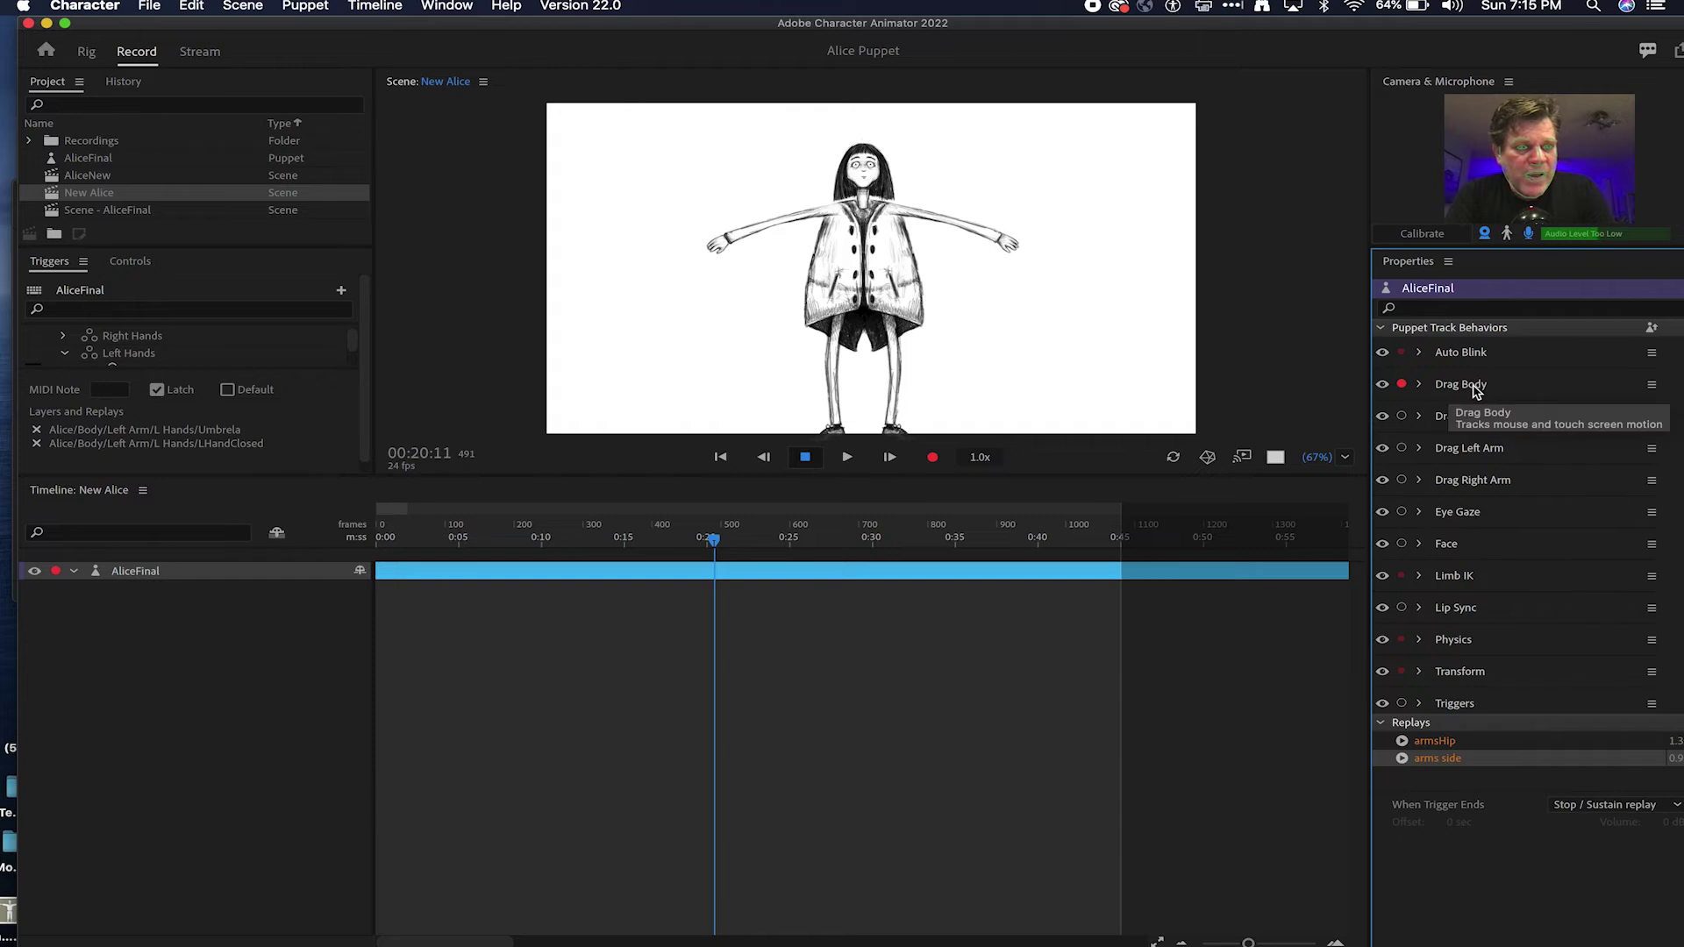
Step: Lower the puppet's left hand slightly and record a Drag Body take of about 5 seconds from 20:11 while moving the puppet at the neck
{"action": "left_click_drag", "start_coordinate": [1009, 243], "coordinate": [1001, 256]}
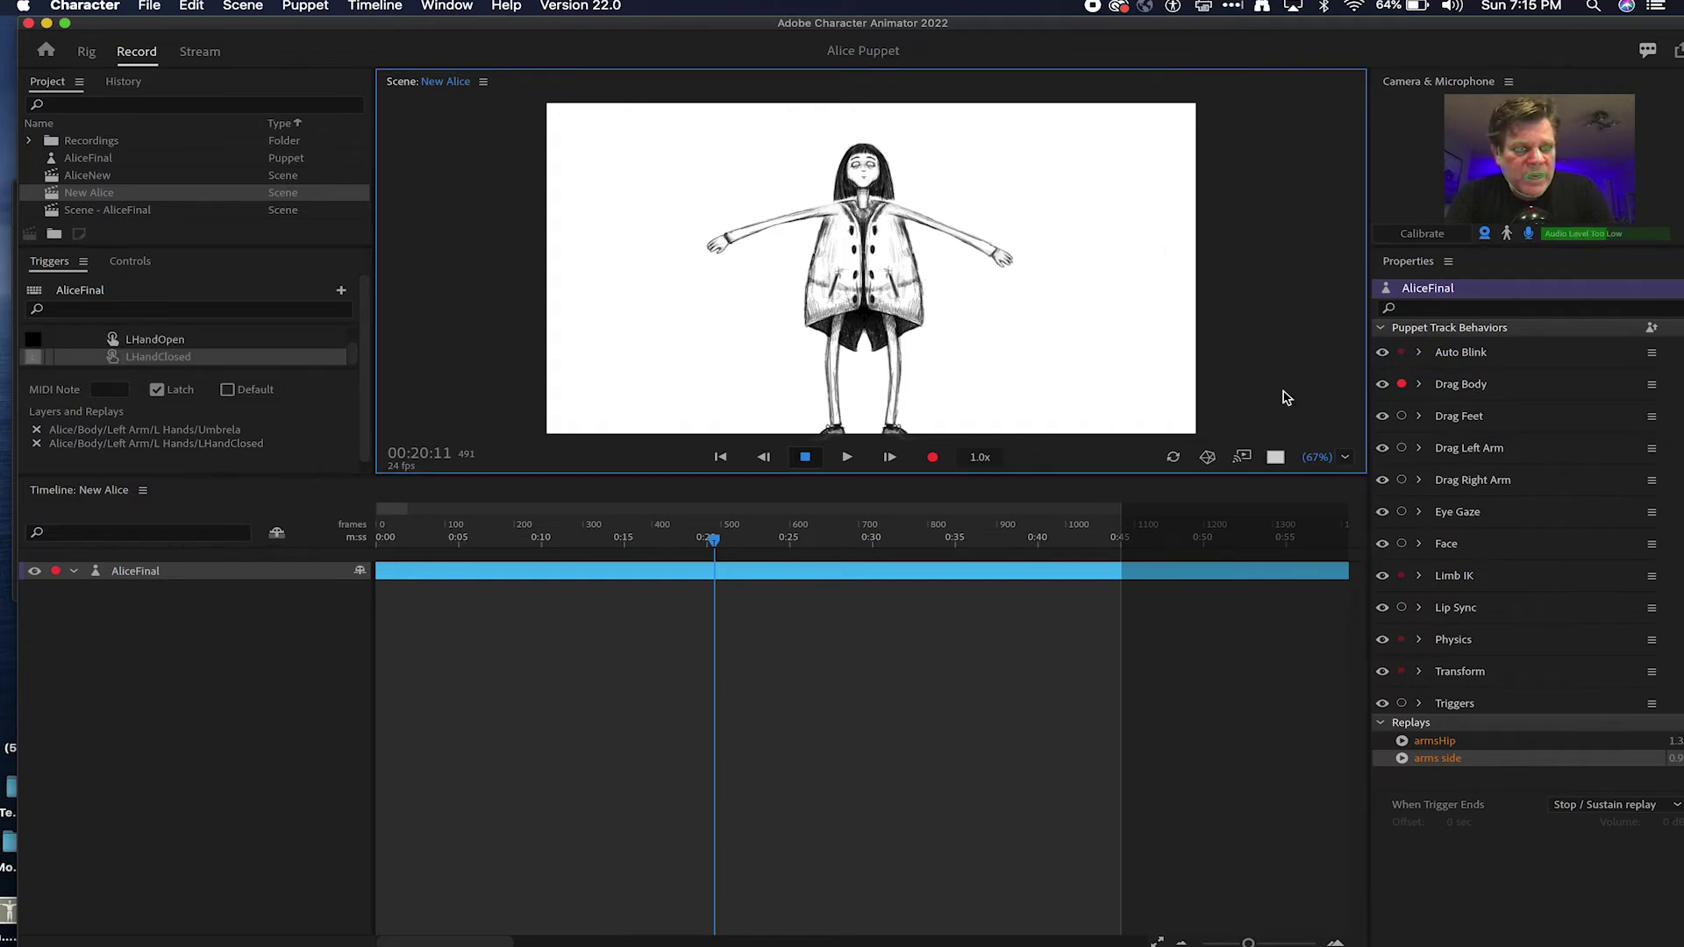
{"action": "left_click", "coordinate": [935, 463]}
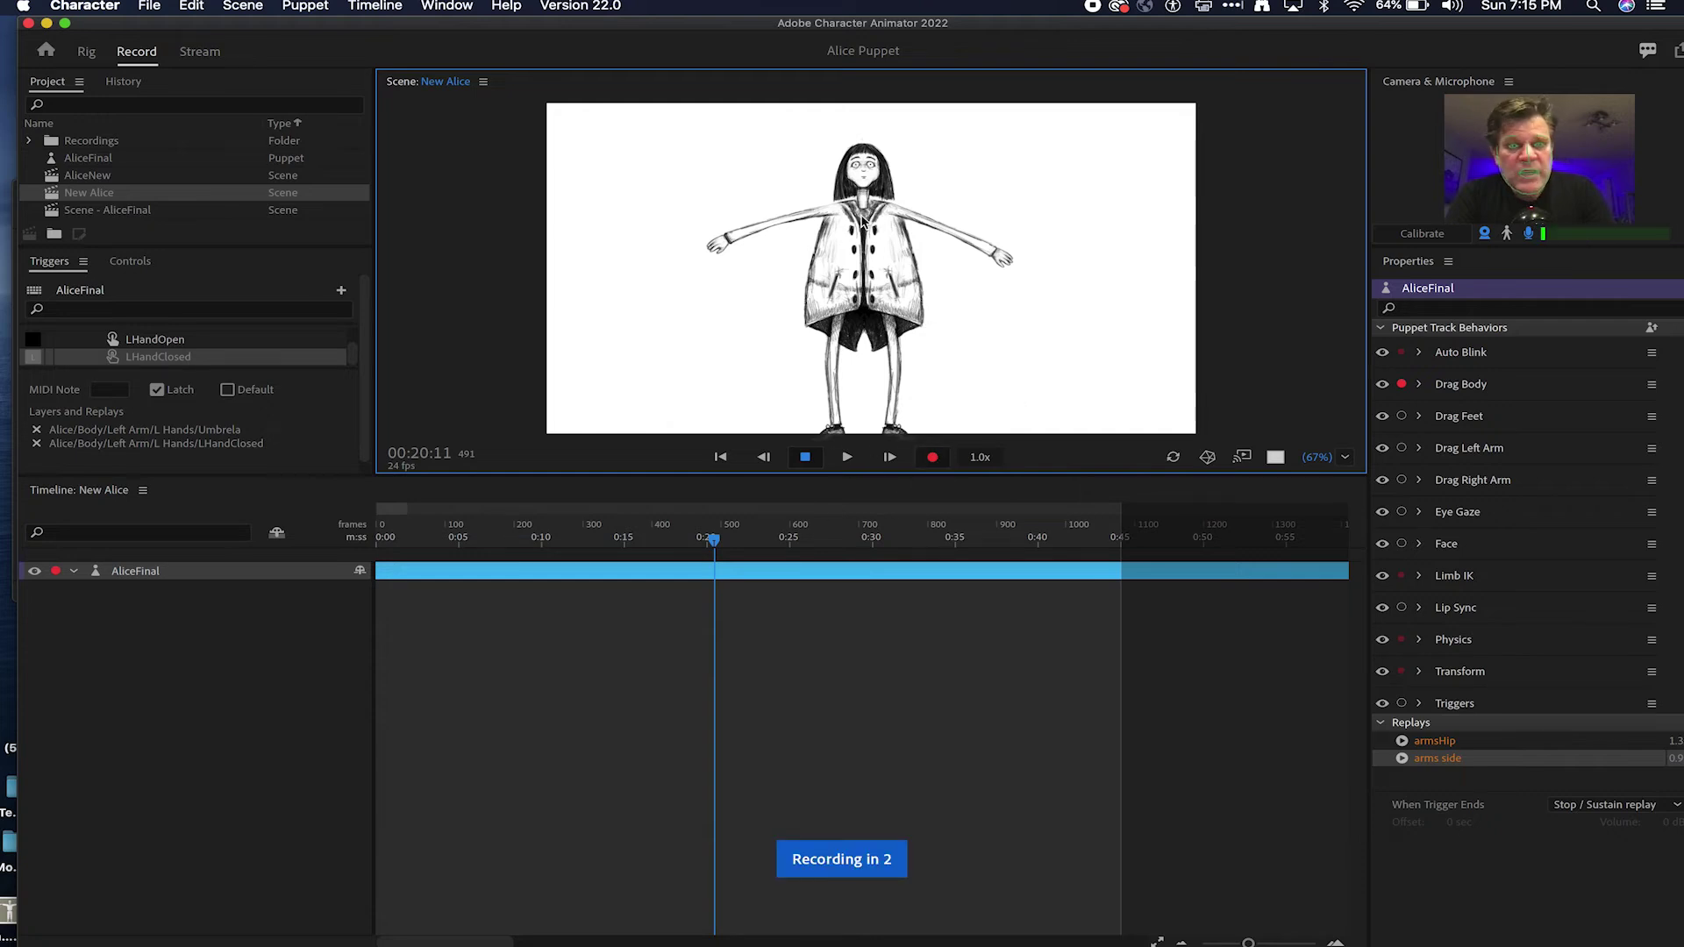
{"action": "mouse_move", "coordinate": [866, 213]}
{"action": "left_mouse_down"}
{"action": "mouse_move", "coordinate": [855, 333]}
{"action": "mouse_move", "coordinate": [858, 220]}
{"action": "left_mouse_up"}
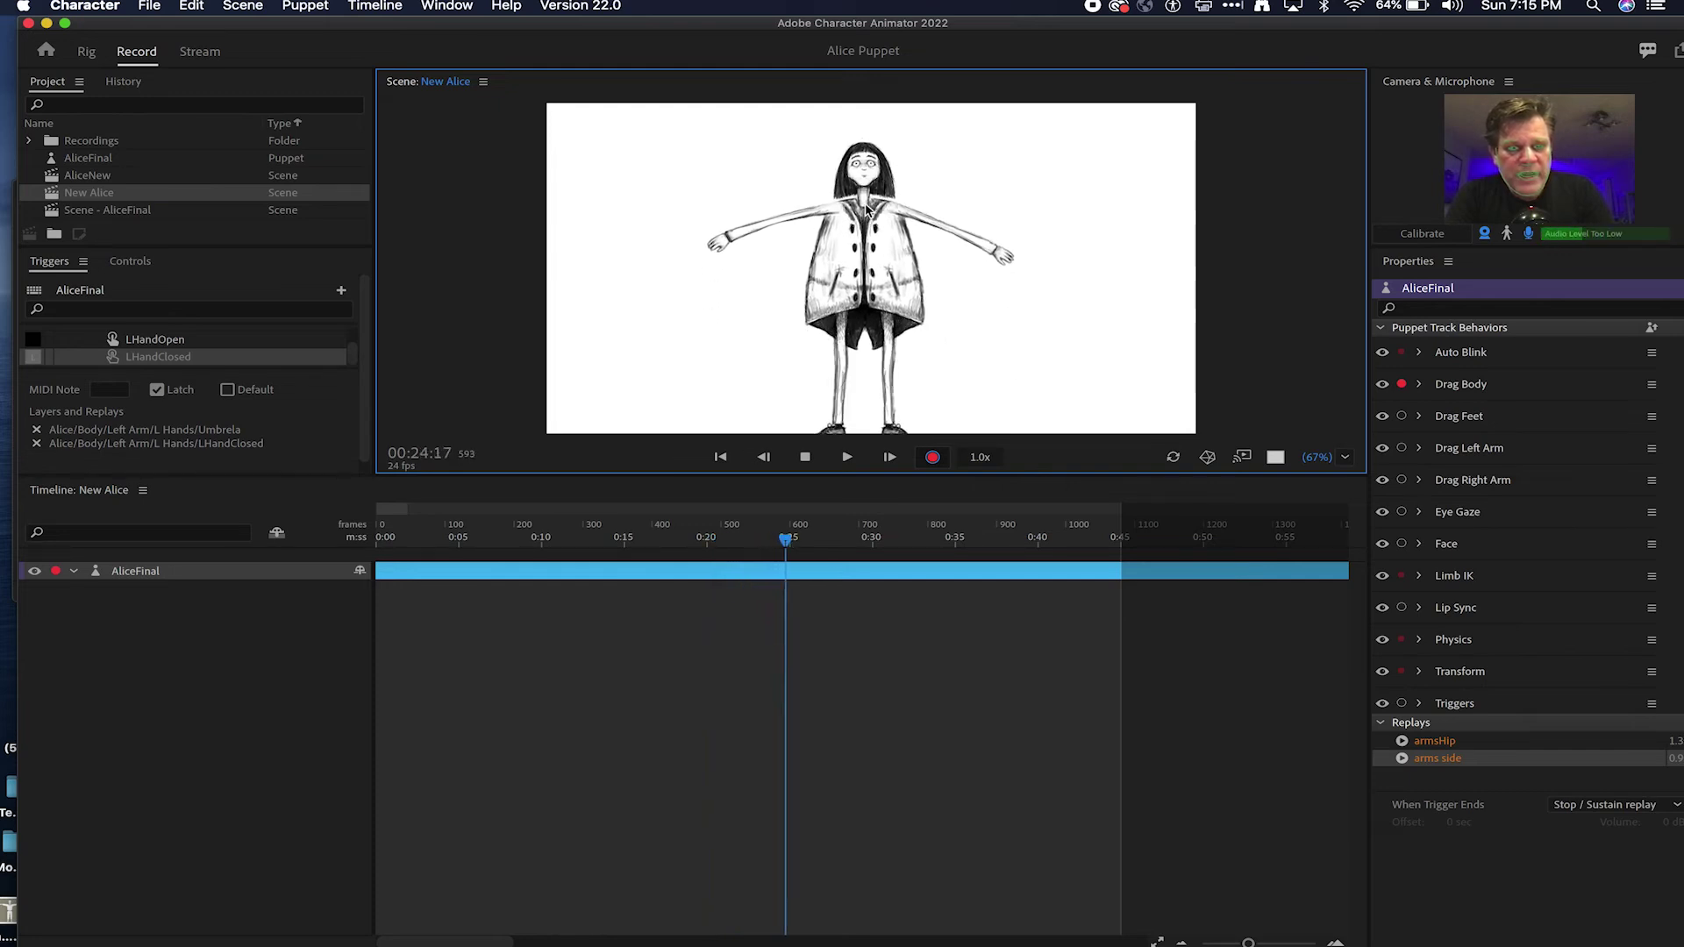
{"action": "left_click", "coordinate": [933, 458]}
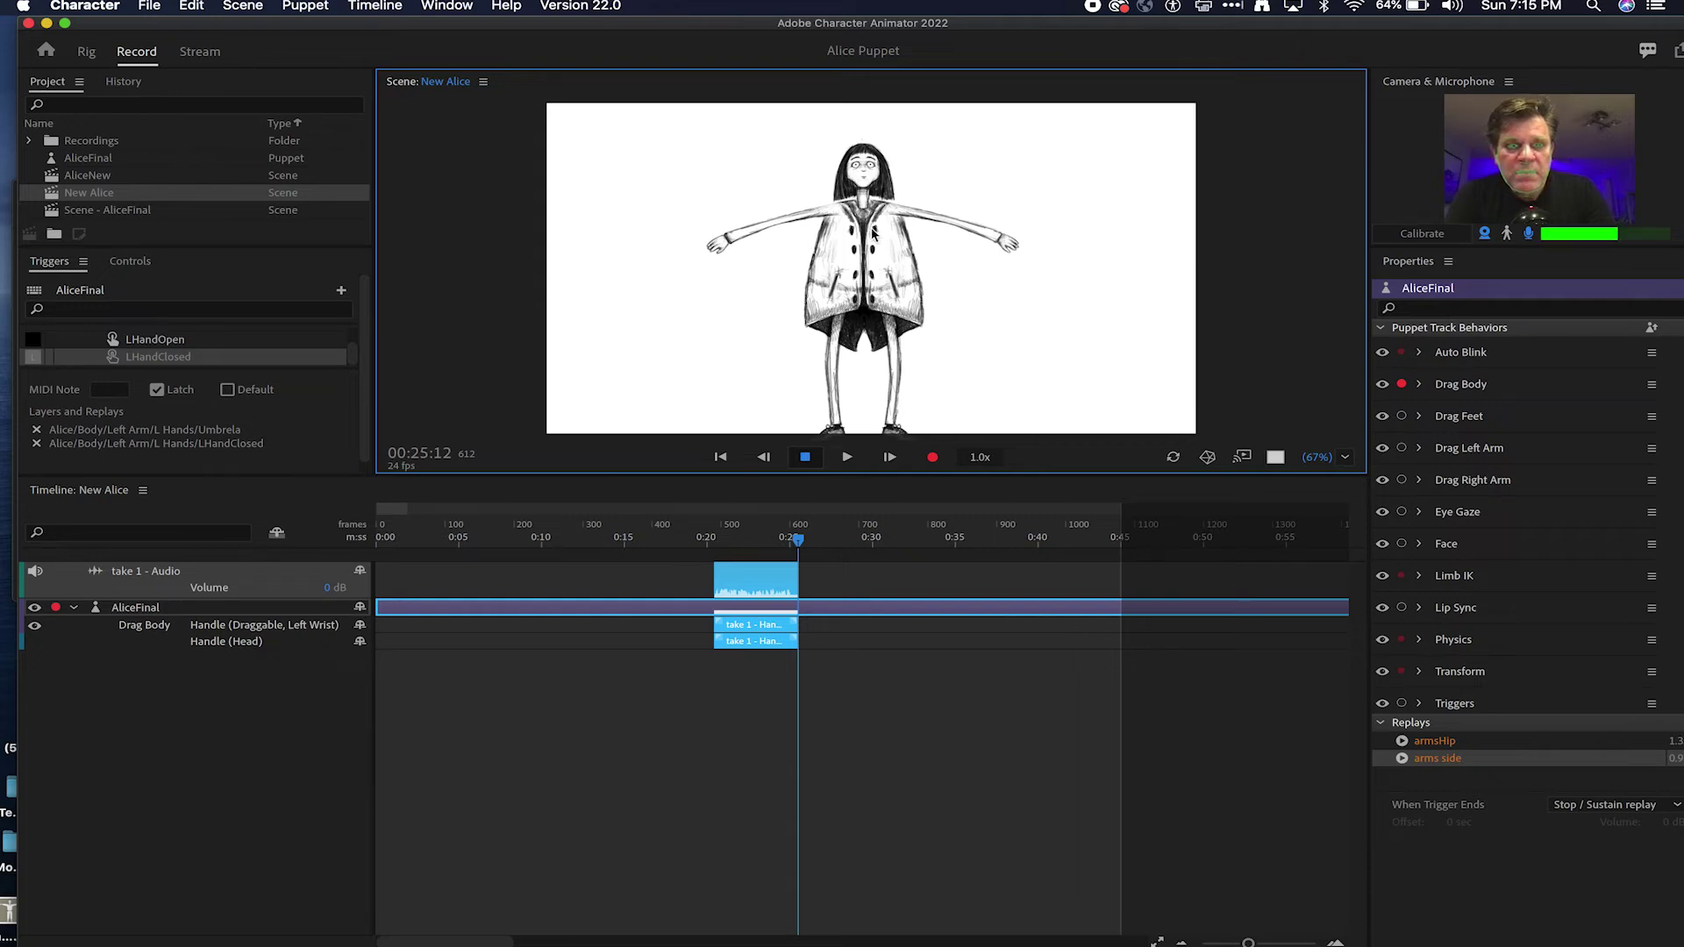
Step: Delete the take 1 audio track from the New Alice timeline and turn off the microphone input
{"action": "left_click_drag", "start_coordinate": [777, 538], "coordinate": [736, 537]}
{"action": "key", "text": "space"}
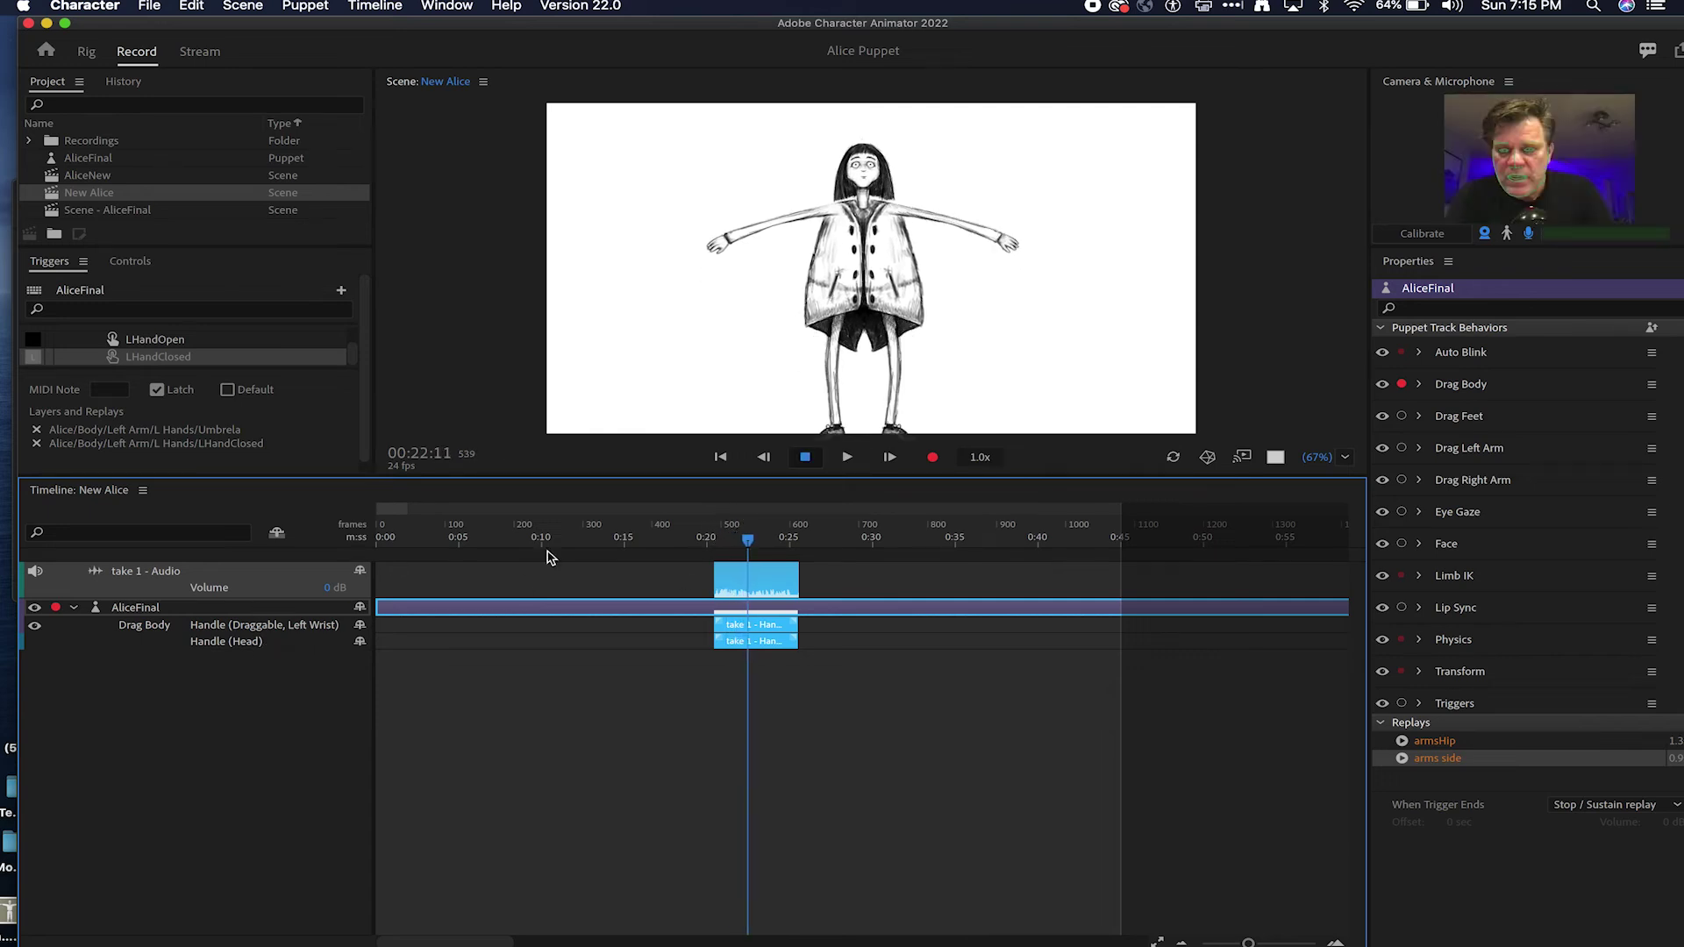
{"action": "left_click", "coordinate": [803, 580]}
{"action": "left_click", "coordinate": [792, 582]}
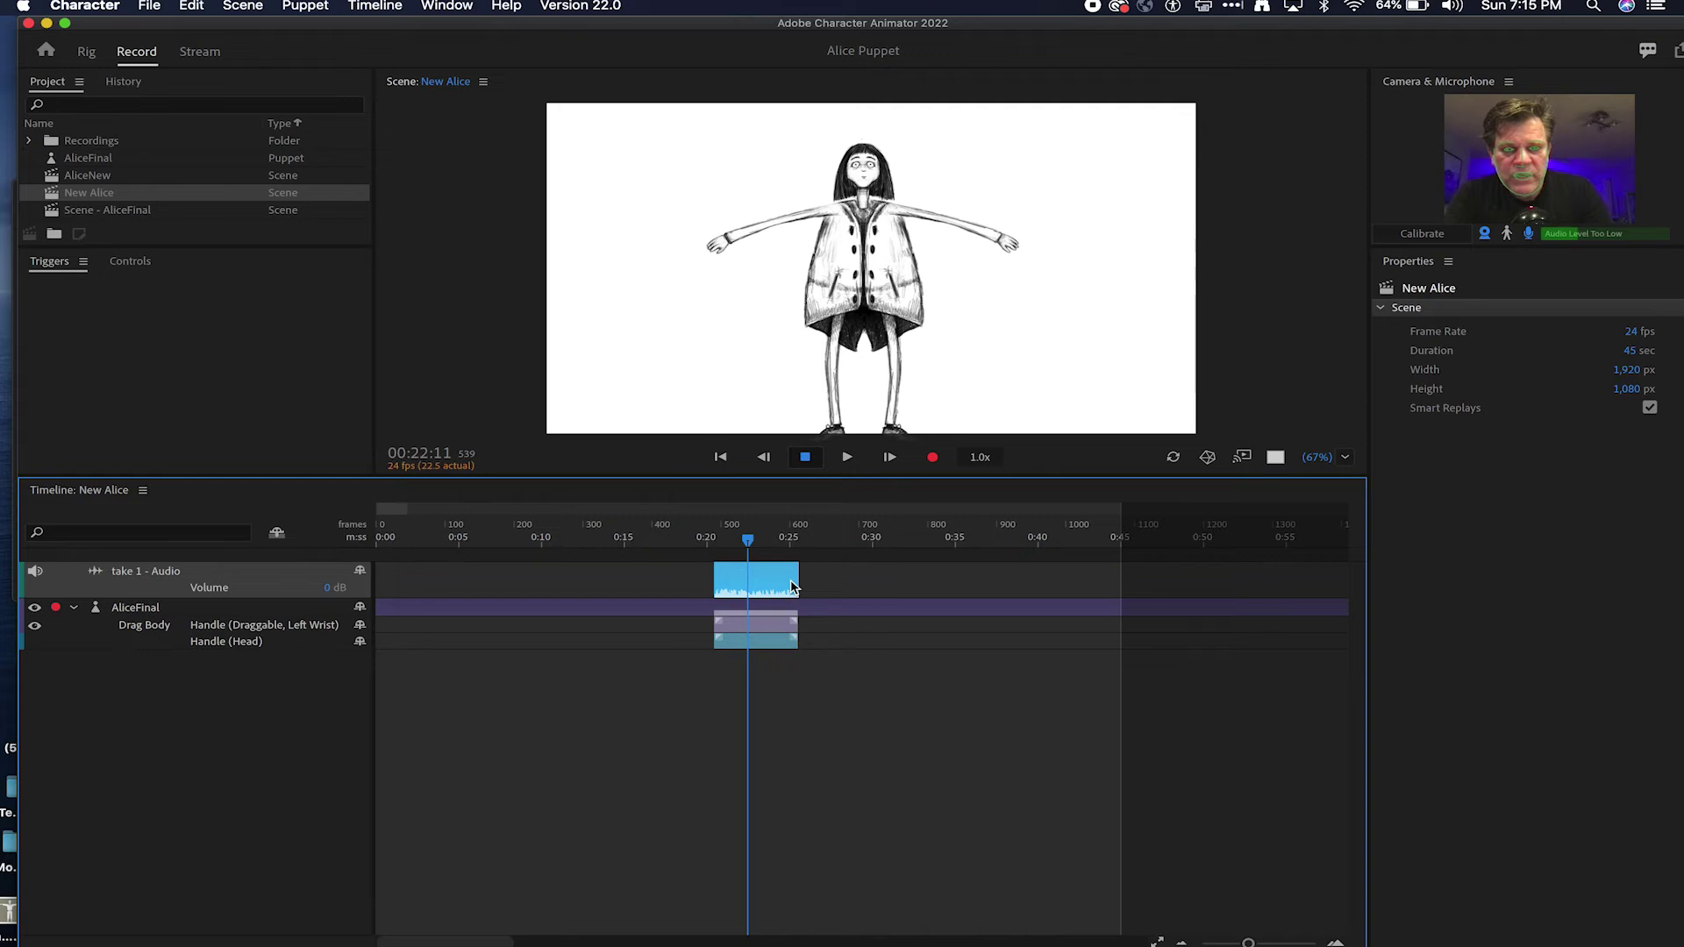
{"action": "key", "text": "Delete"}
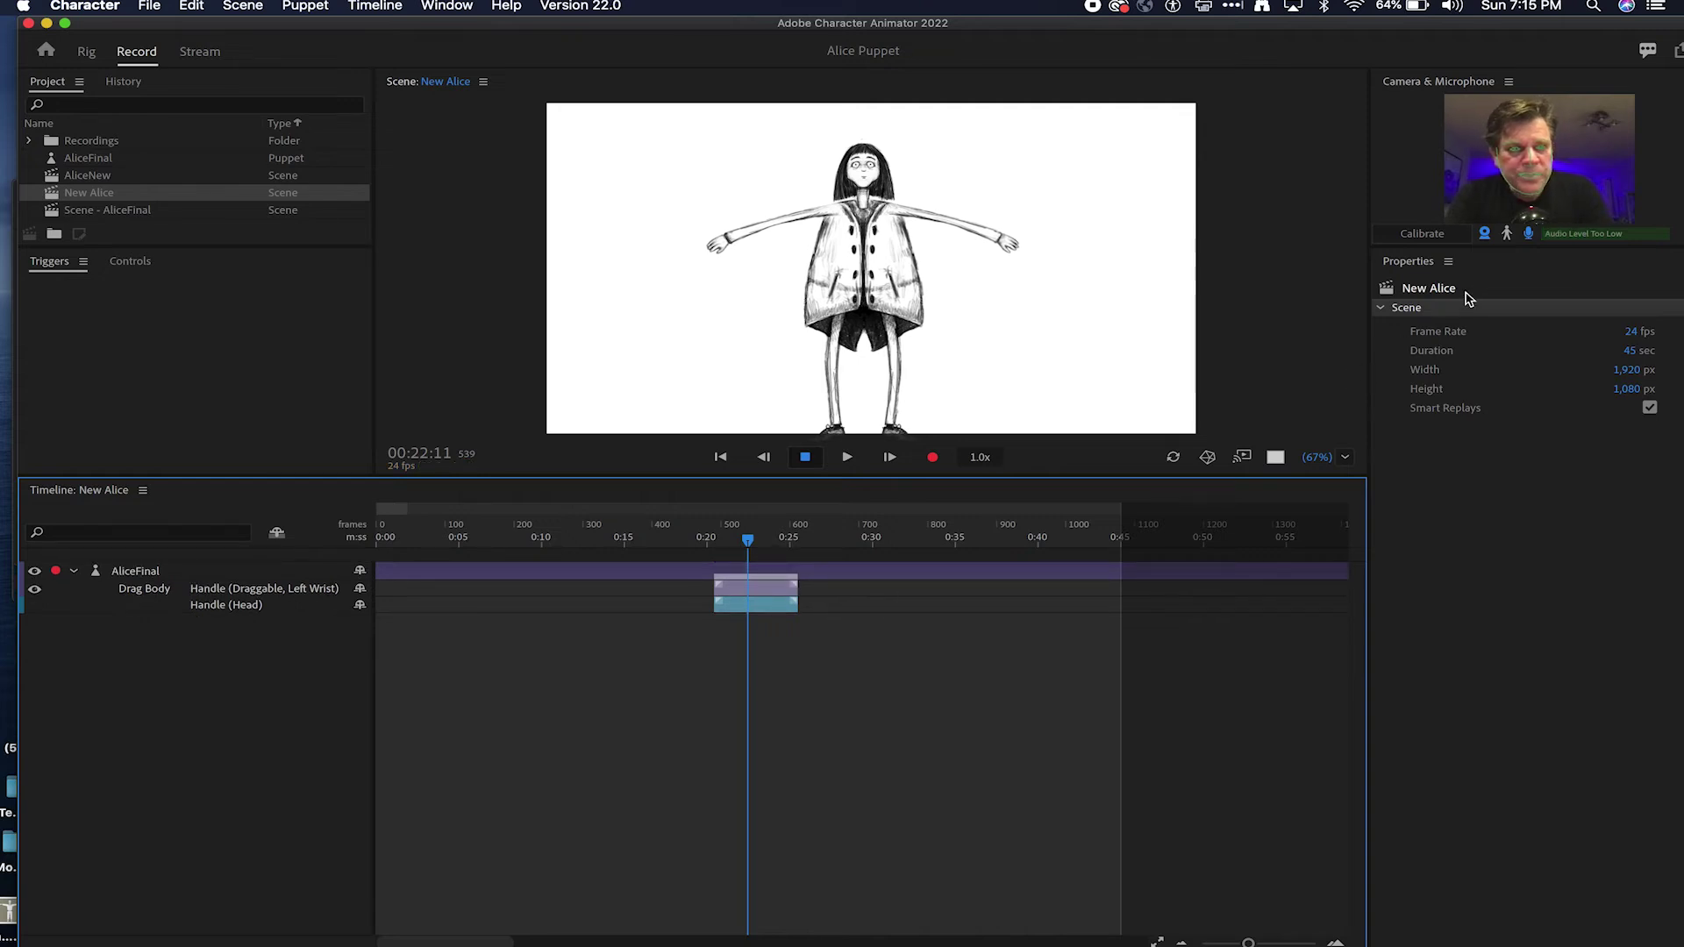
{"action": "left_click", "coordinate": [1529, 234]}
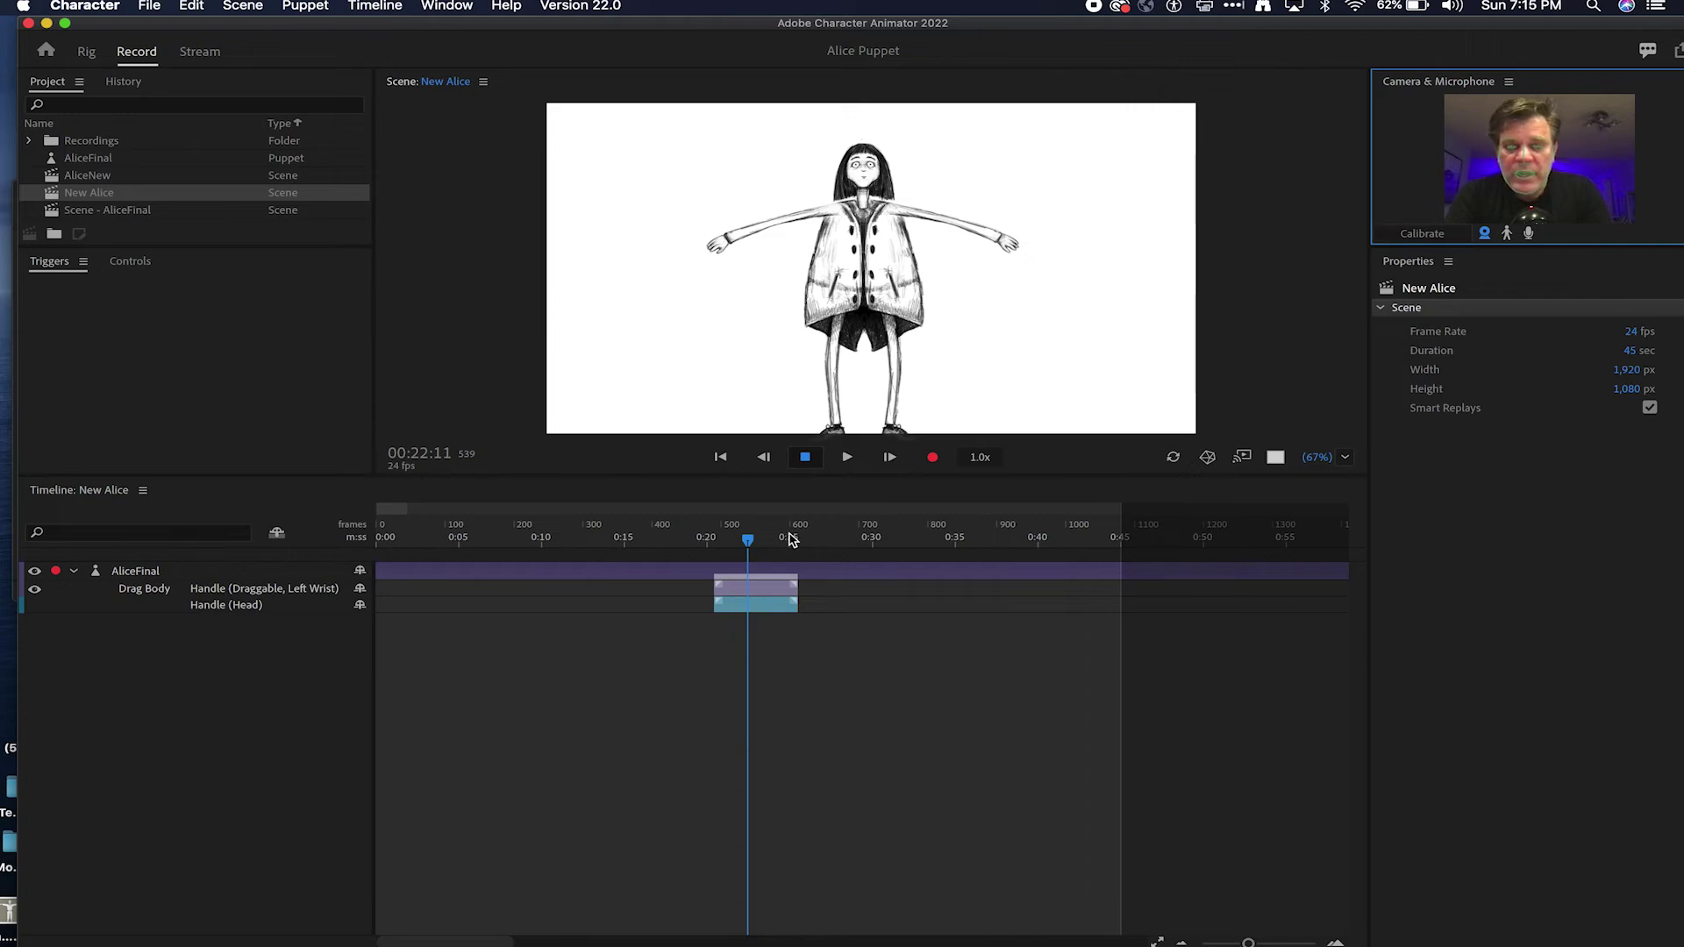
Step: Disarm AliceFinal for recording and play back the Drag Body take from 20:23
{"action": "left_click_drag", "start_coordinate": [750, 542], "coordinate": [723, 540]}
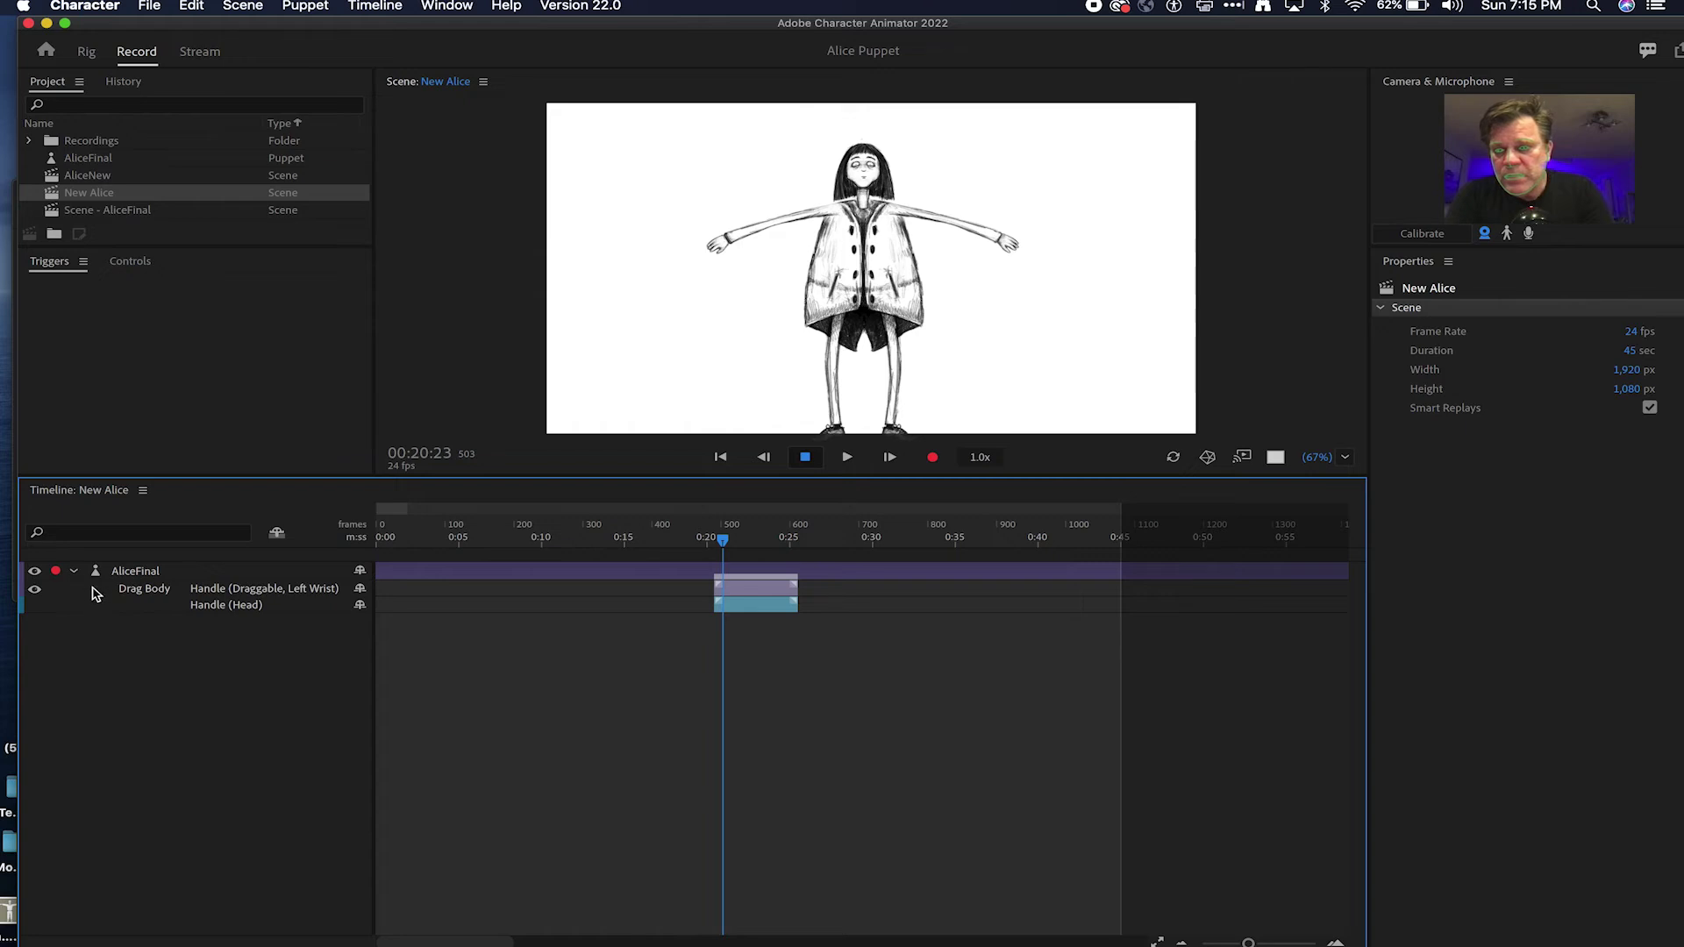
{"action": "left_click", "coordinate": [56, 572]}
{"action": "key", "text": "space"}
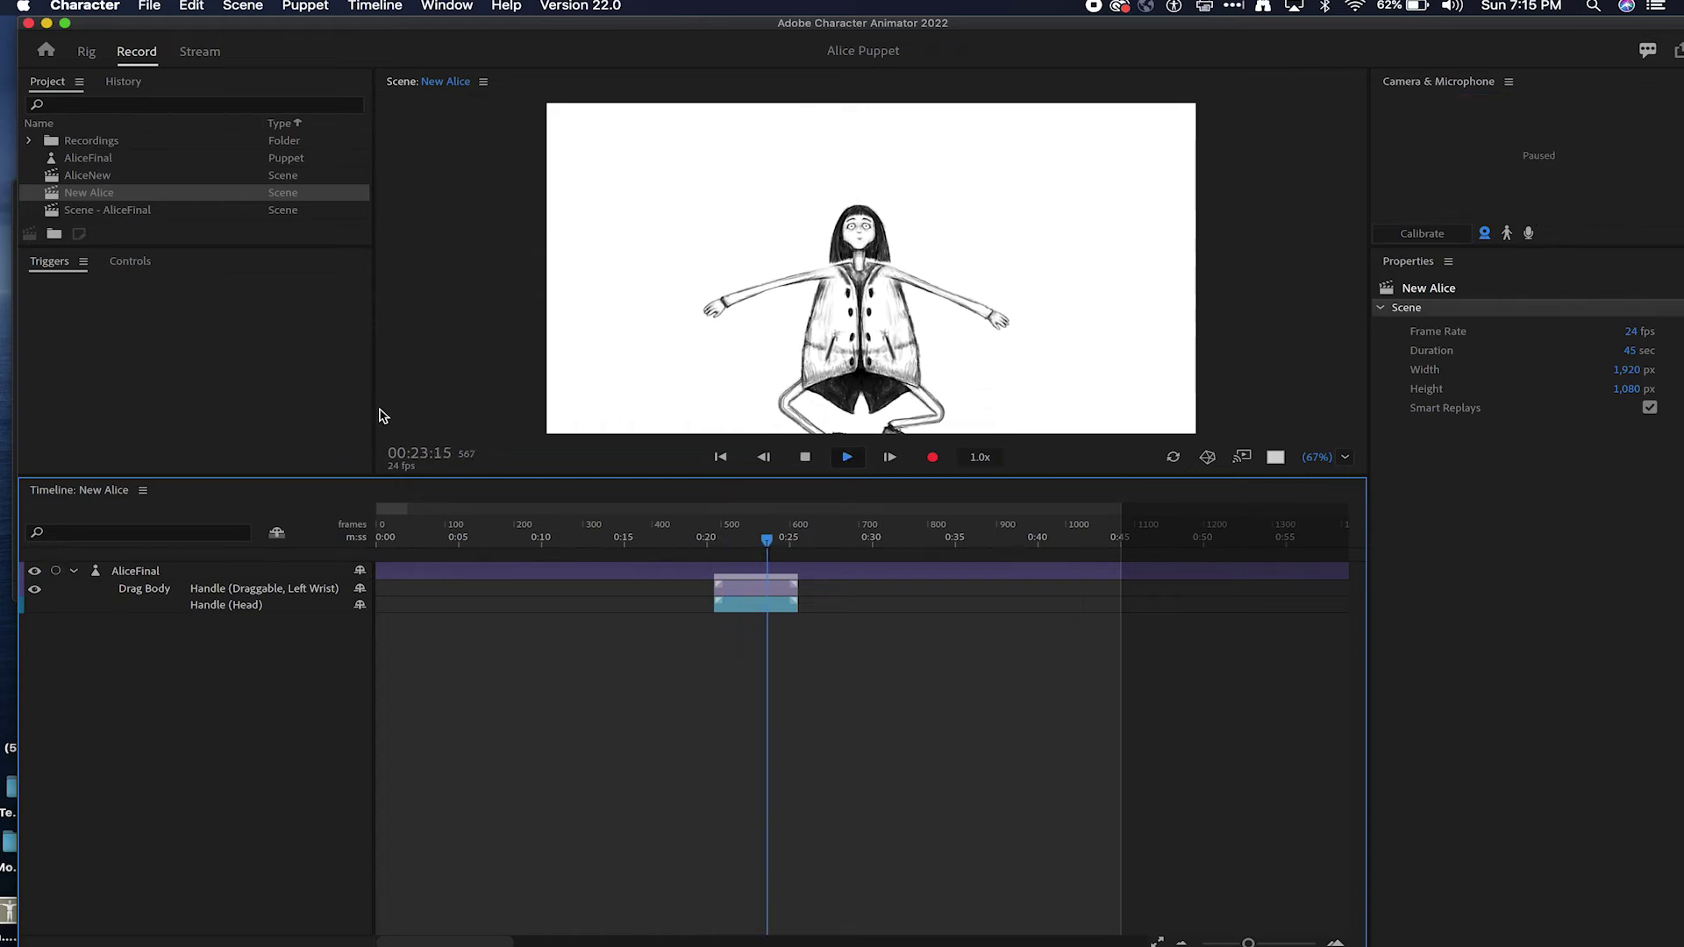
{"action": "key", "text": "space"}
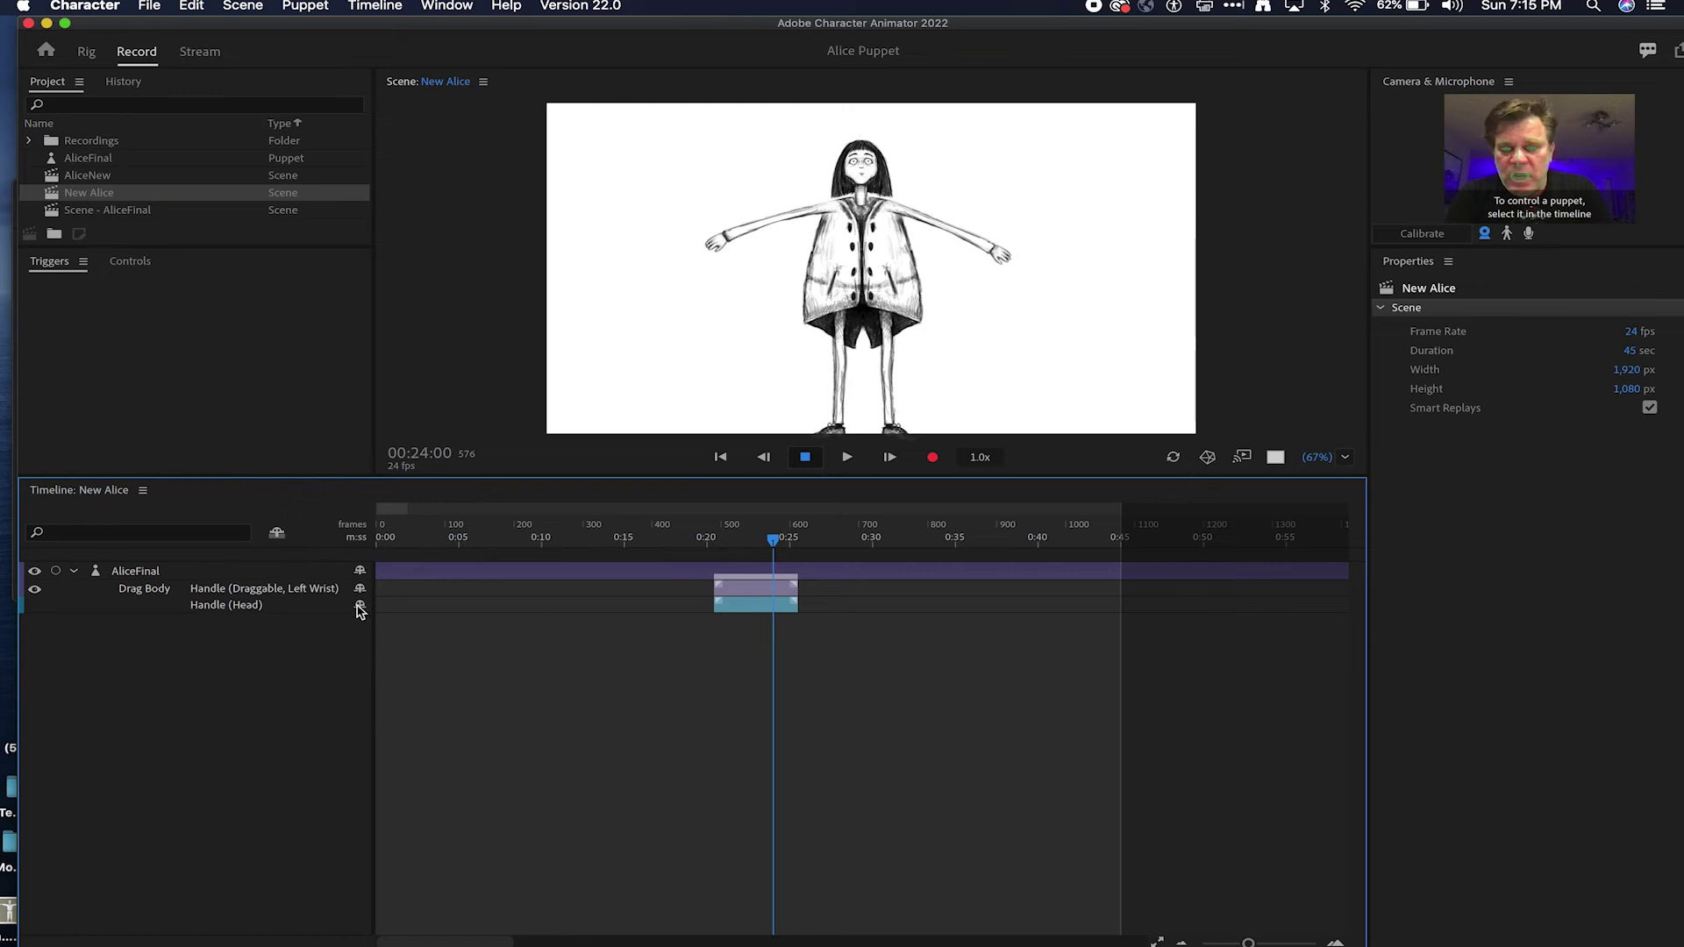
Step: At 20:11, rearm AliceFinal for recording with Drag Body disarmed and Drag Left Arm and Triggers armed
{"action": "left_click_drag", "start_coordinate": [779, 551], "coordinate": [697, 546]}
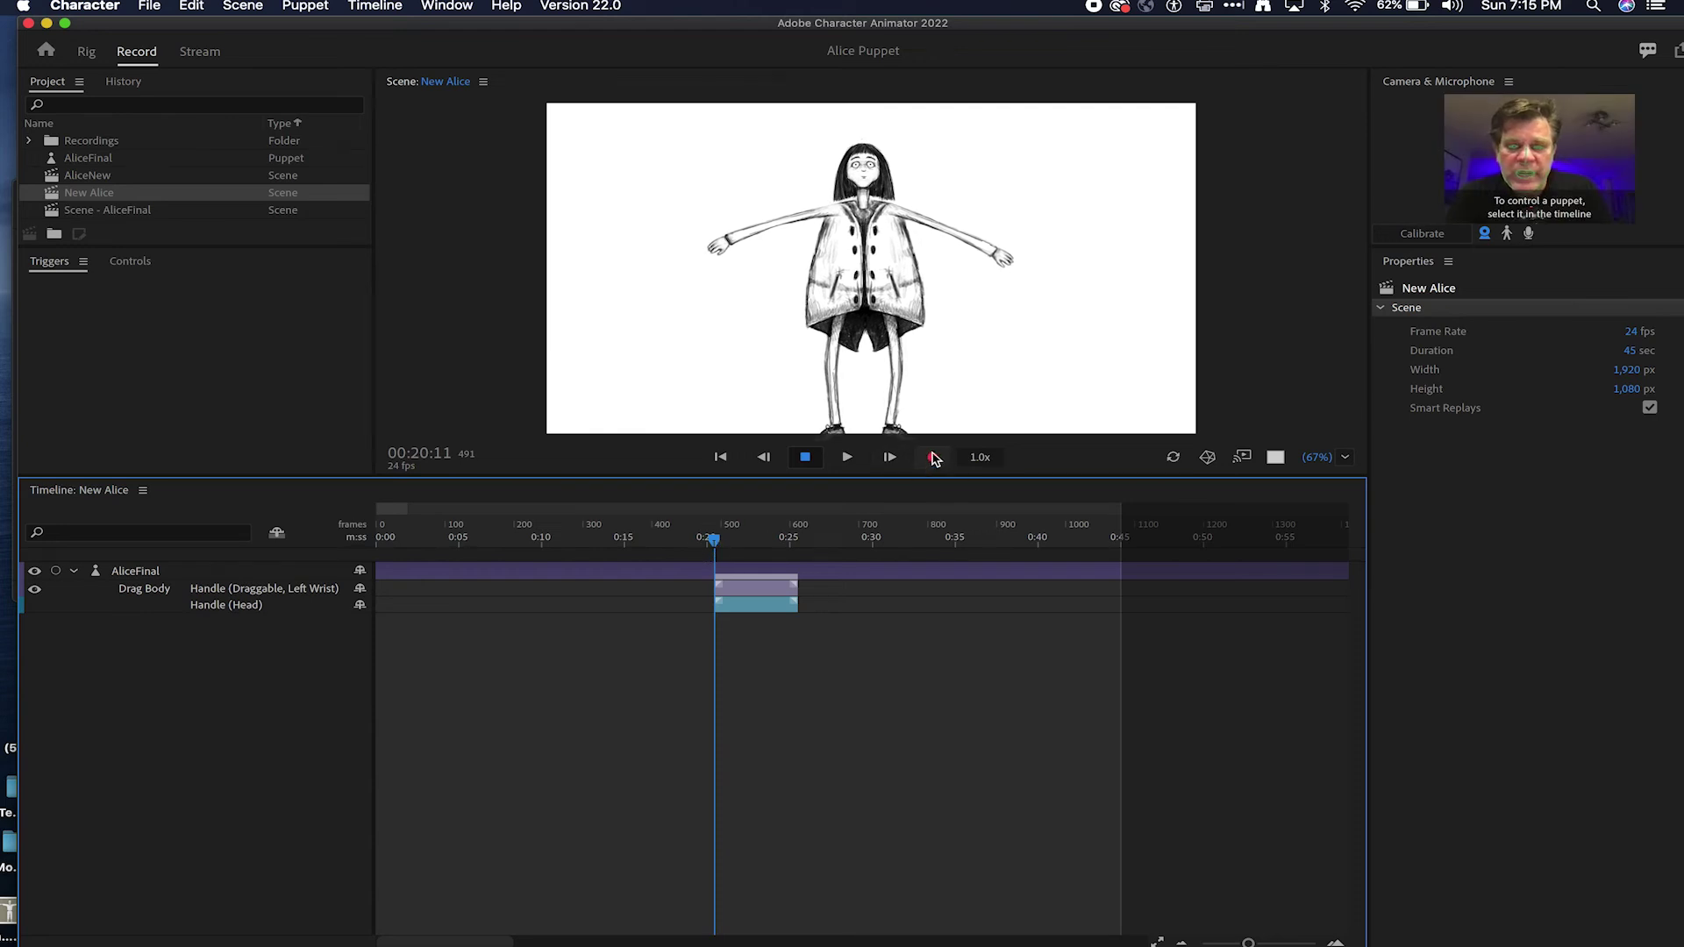
{"action": "left_click", "coordinate": [140, 573]}
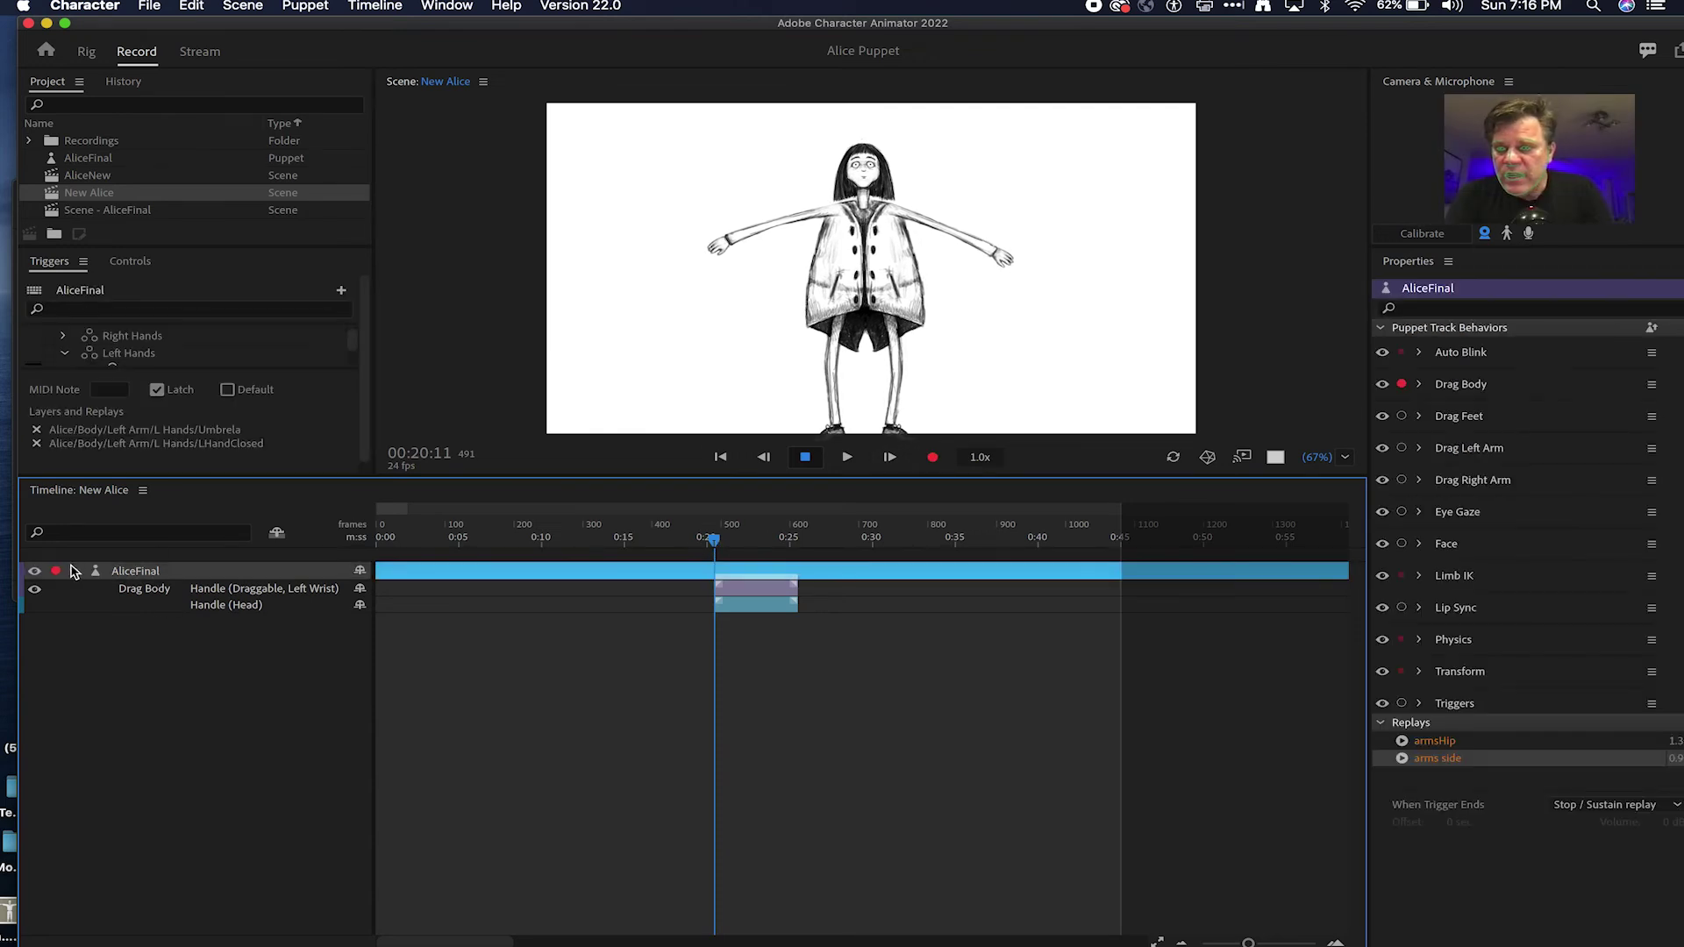
{"action": "left_click", "coordinate": [1401, 384]}
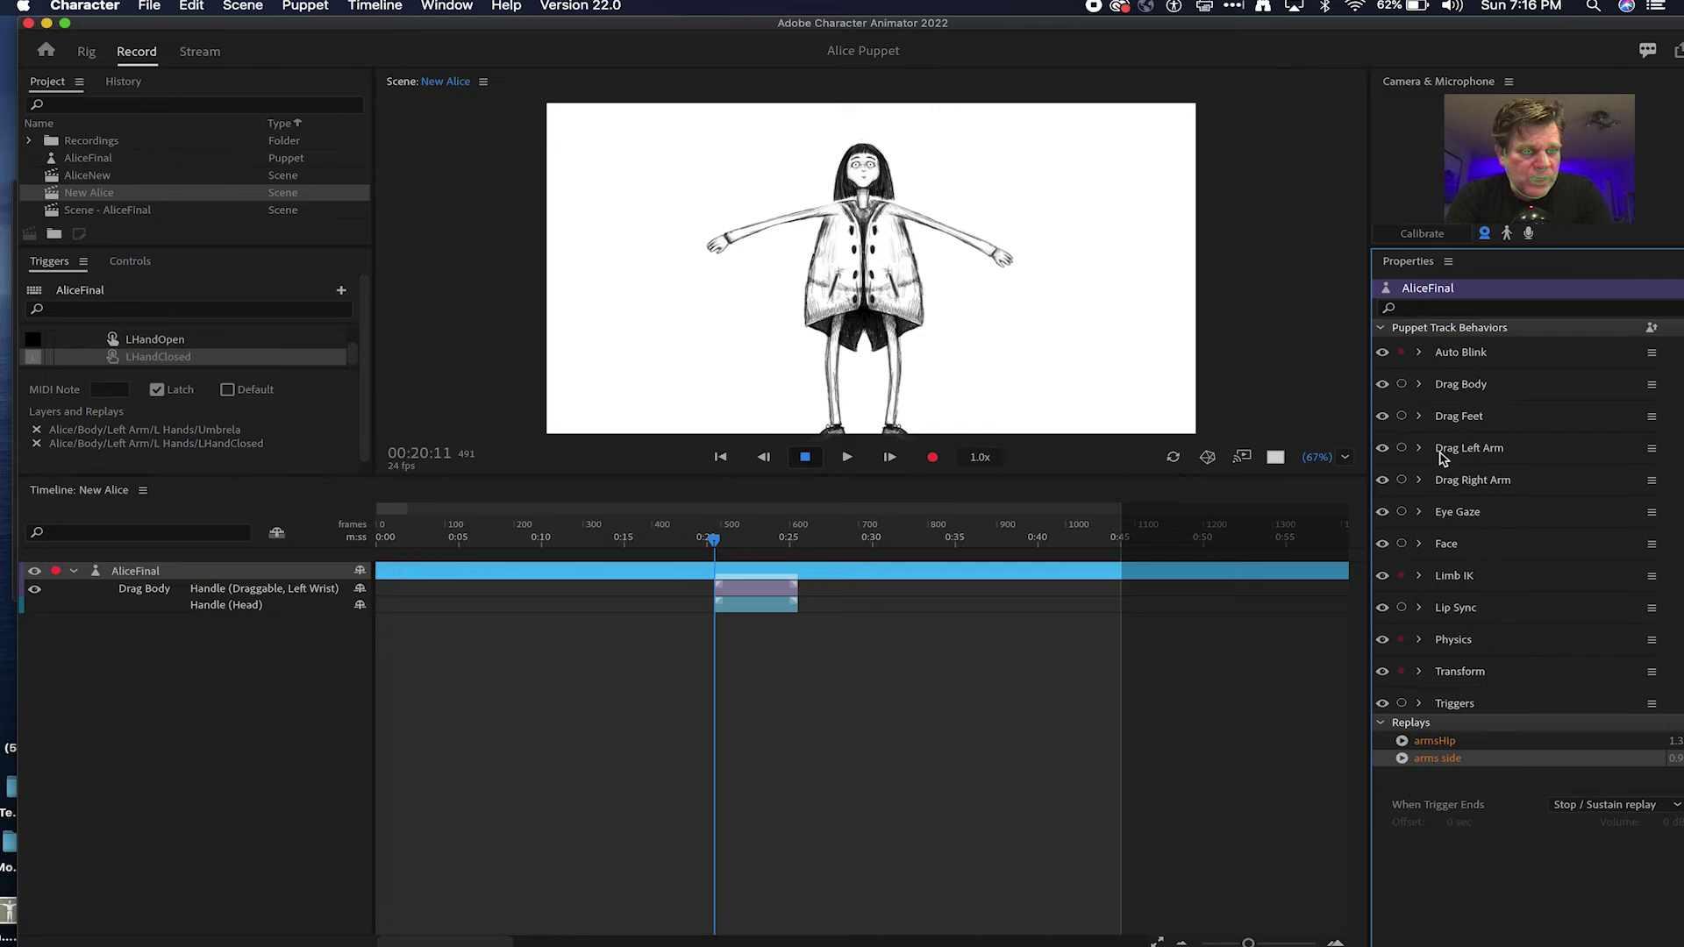
{"action": "left_click", "coordinate": [1401, 448]}
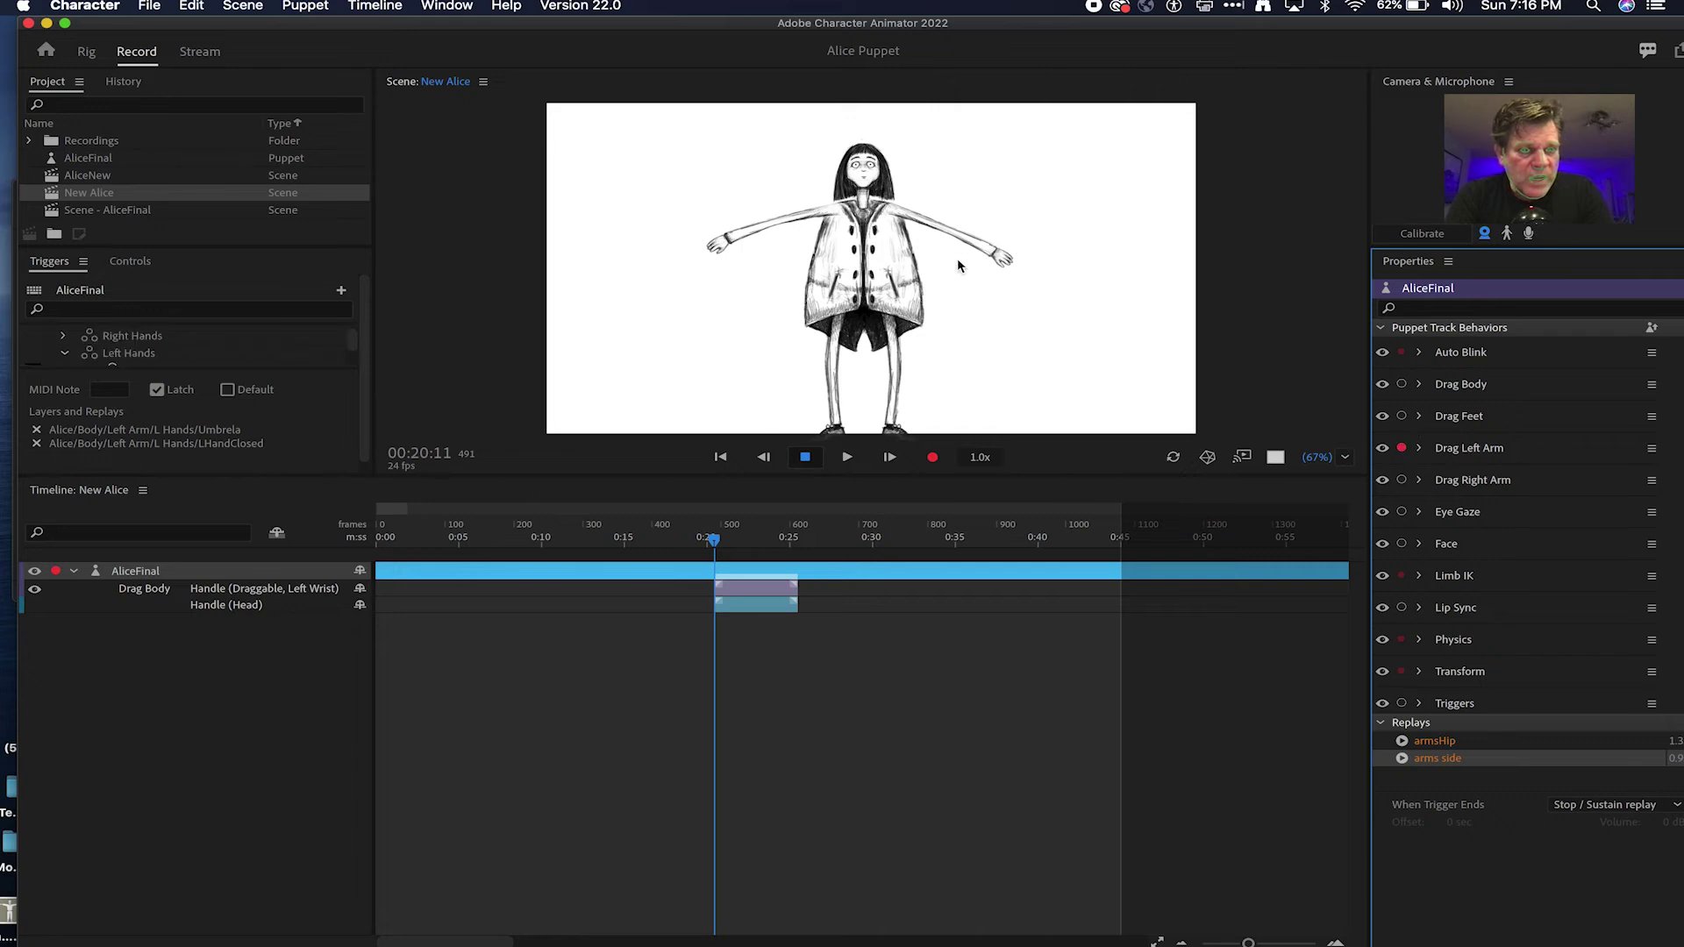
{"action": "left_click", "coordinate": [1004, 258]}
{"action": "left_click_drag", "start_coordinate": [1004, 259], "coordinate": [950, 270]}
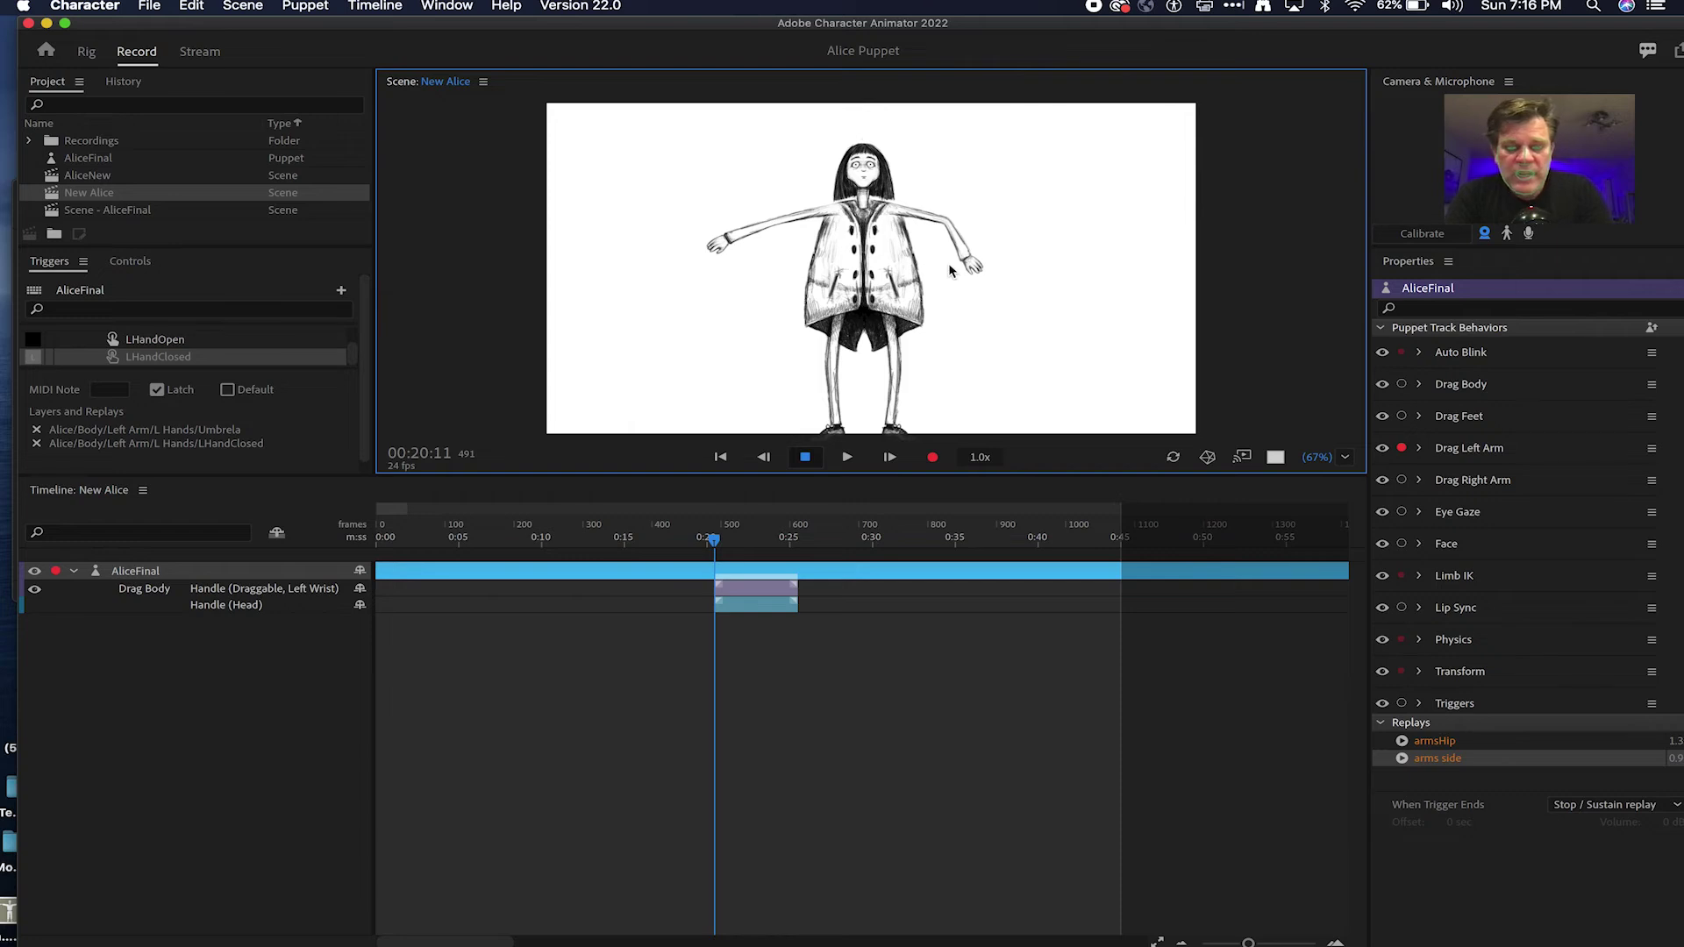
{"action": "left_click", "coordinate": [1401, 703]}
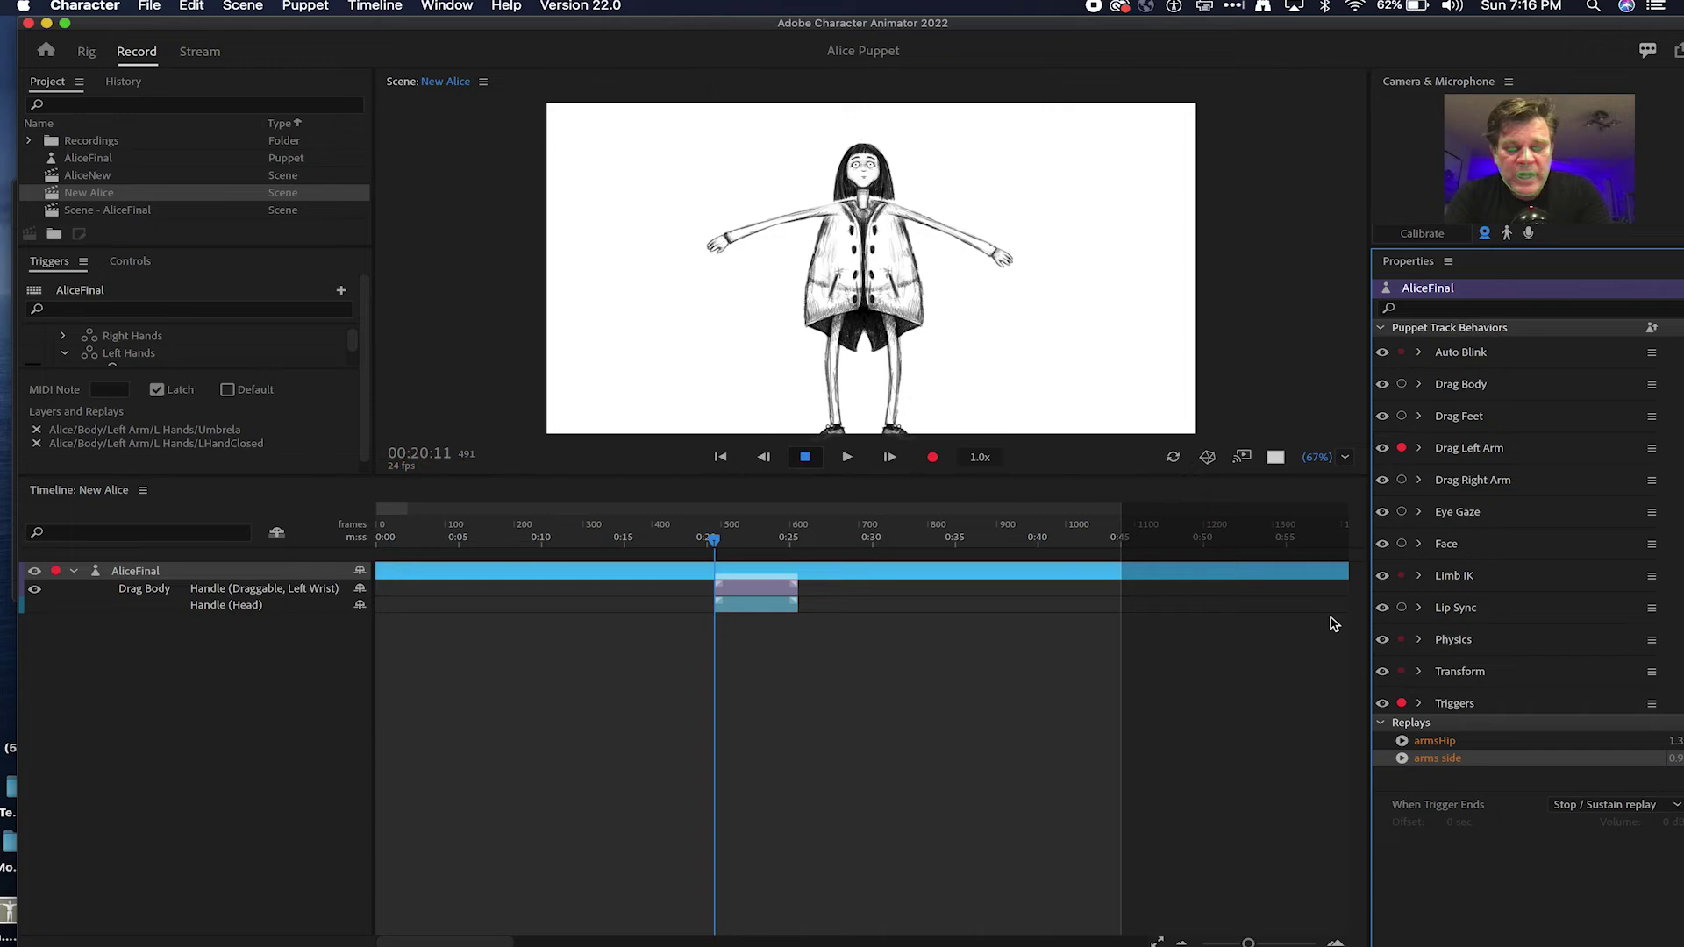
Step: Record a take of about 8 seconds from 20:11, triggering the umbrella and moving the puppet's left hand around
{"action": "key", "text": "u"}
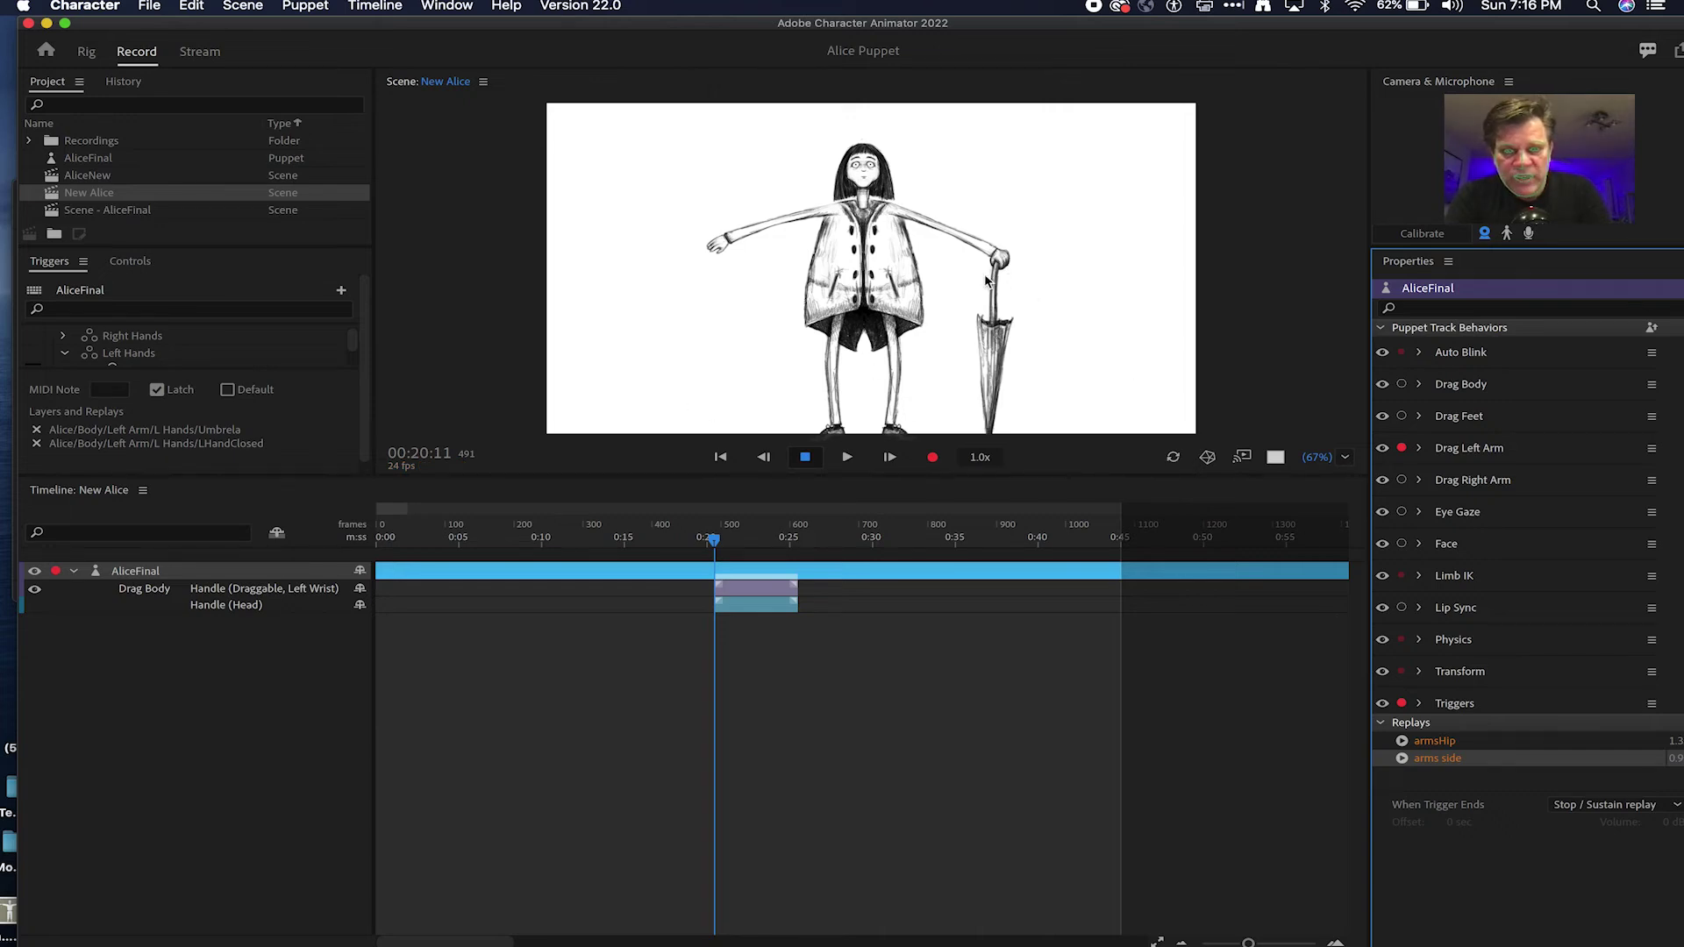
{"action": "left_click", "coordinate": [933, 457]}
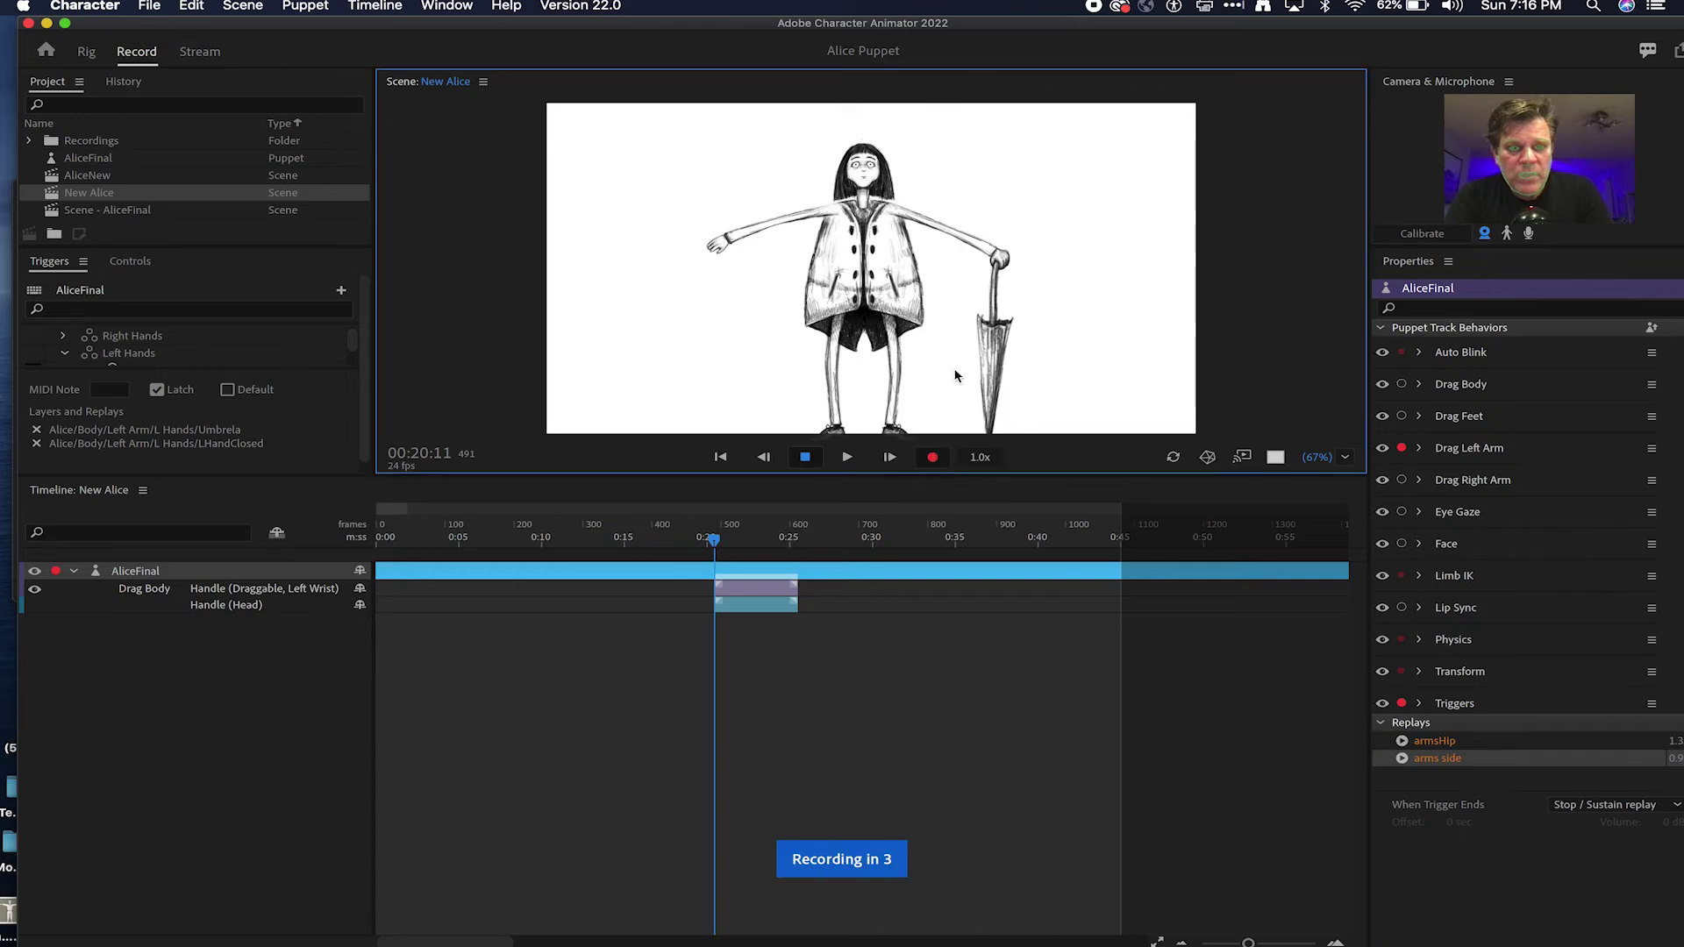
{"action": "mouse_move", "coordinate": [1005, 258]}
{"action": "left_mouse_down"}
{"action": "mouse_move", "coordinate": [1012, 224]}
{"action": "mouse_move", "coordinate": [962, 256]}
{"action": "mouse_move", "coordinate": [891, 262]}
{"action": "mouse_move", "coordinate": [960, 231]}
{"action": "mouse_move", "coordinate": [871, 270]}
{"action": "mouse_move", "coordinate": [990, 229]}
{"action": "mouse_move", "coordinate": [1010, 136]}
{"action": "mouse_move", "coordinate": [1016, 227]}
{"action": "mouse_move", "coordinate": [1015, 109]}
{"action": "mouse_move", "coordinate": [954, 91]}
{"action": "mouse_move", "coordinate": [1083, 75]}
{"action": "mouse_move", "coordinate": [1092, 179]}
{"action": "mouse_move", "coordinate": [1121, 115]}
{"action": "mouse_move", "coordinate": [1116, 205]}
{"action": "mouse_move", "coordinate": [1119, 124]}
{"action": "mouse_move", "coordinate": [1124, 173]}
{"action": "left_mouse_up"}
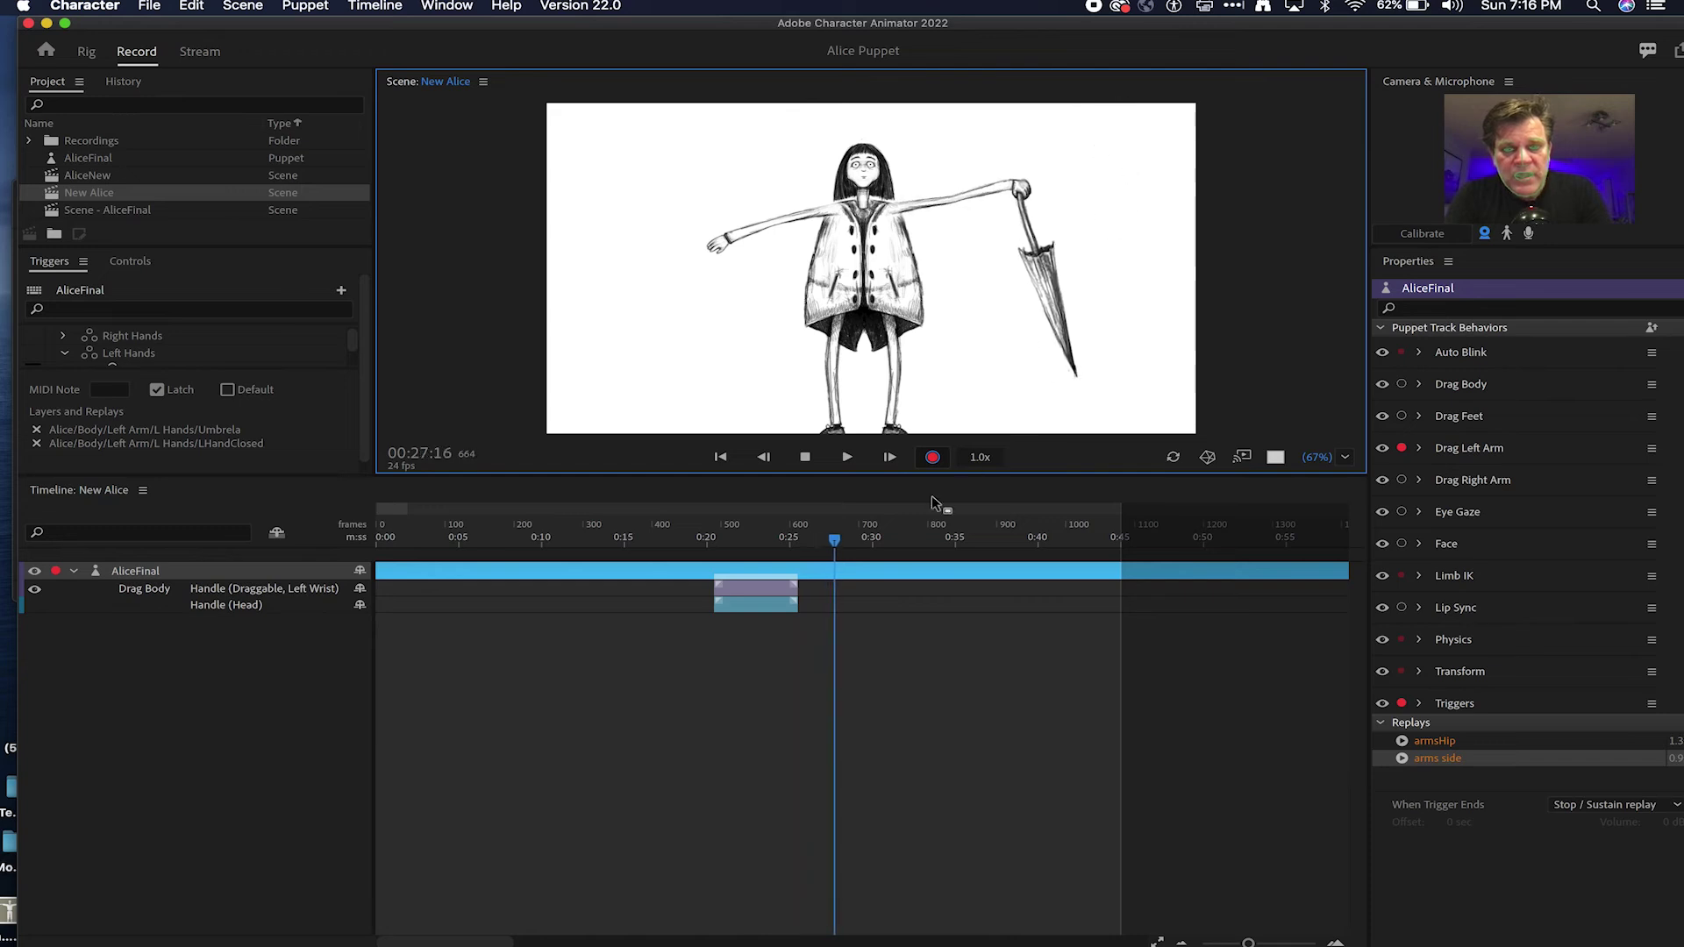
{"action": "left_click", "coordinate": [932, 457]}
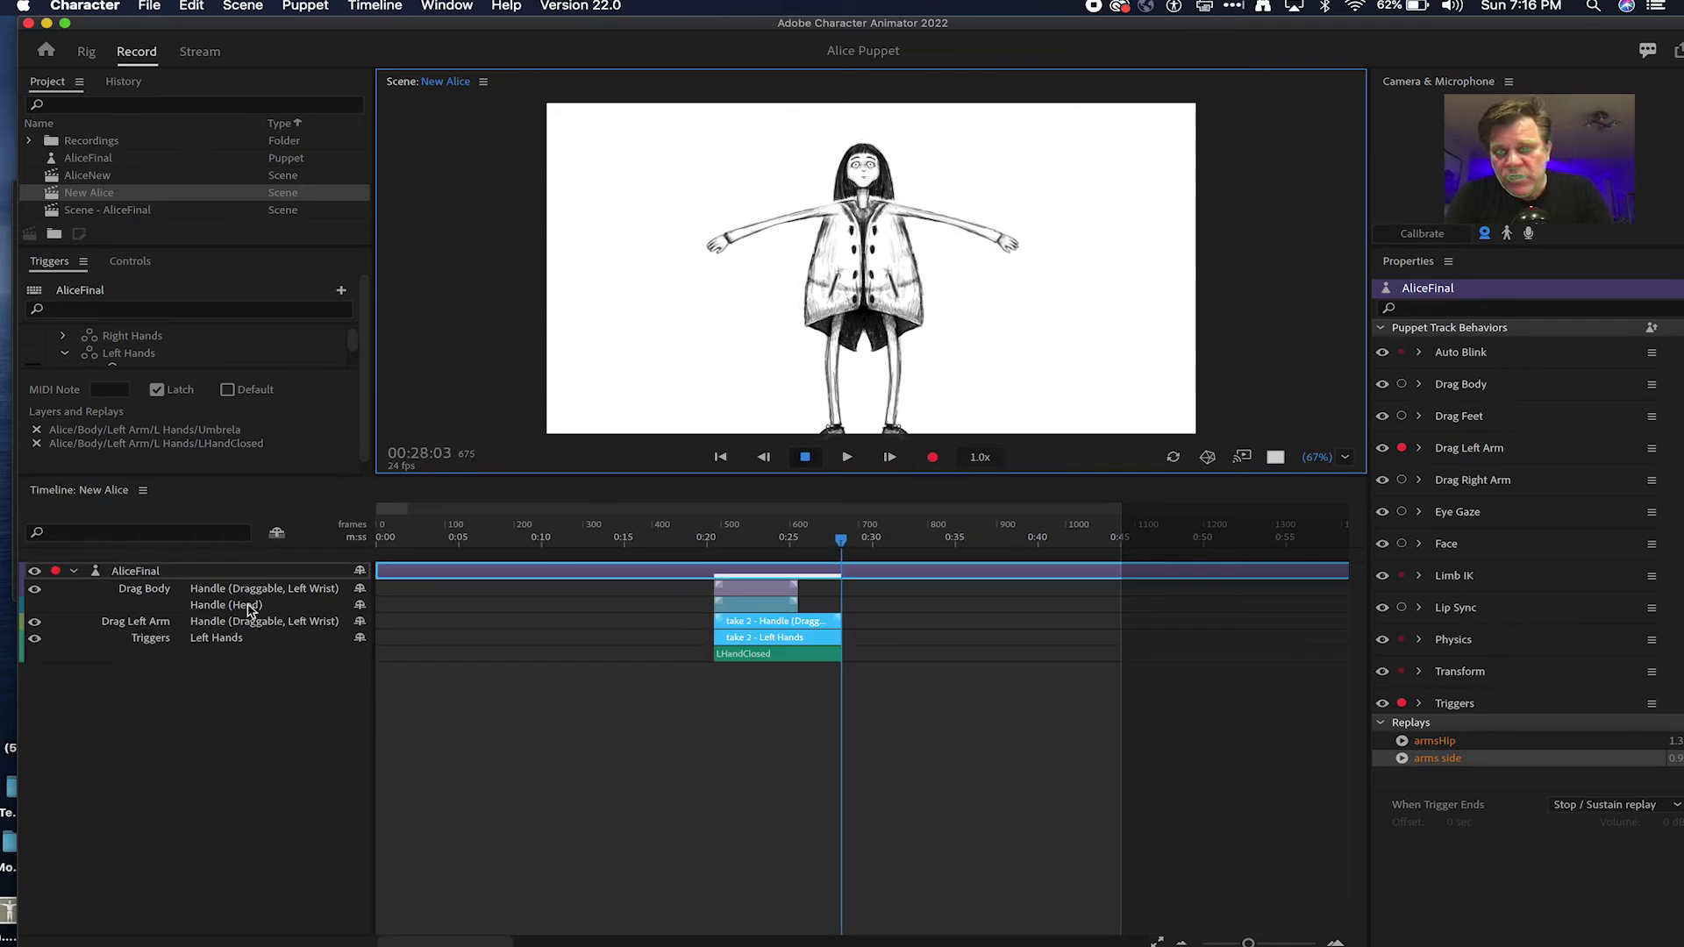
Step: Play back the combined takes and shift the take 2 Drag Left Arm and Left Hands clips slightly earlier than the Drag Body take
{"action": "left_click", "coordinate": [730, 529]}
{"action": "key", "text": "space"}
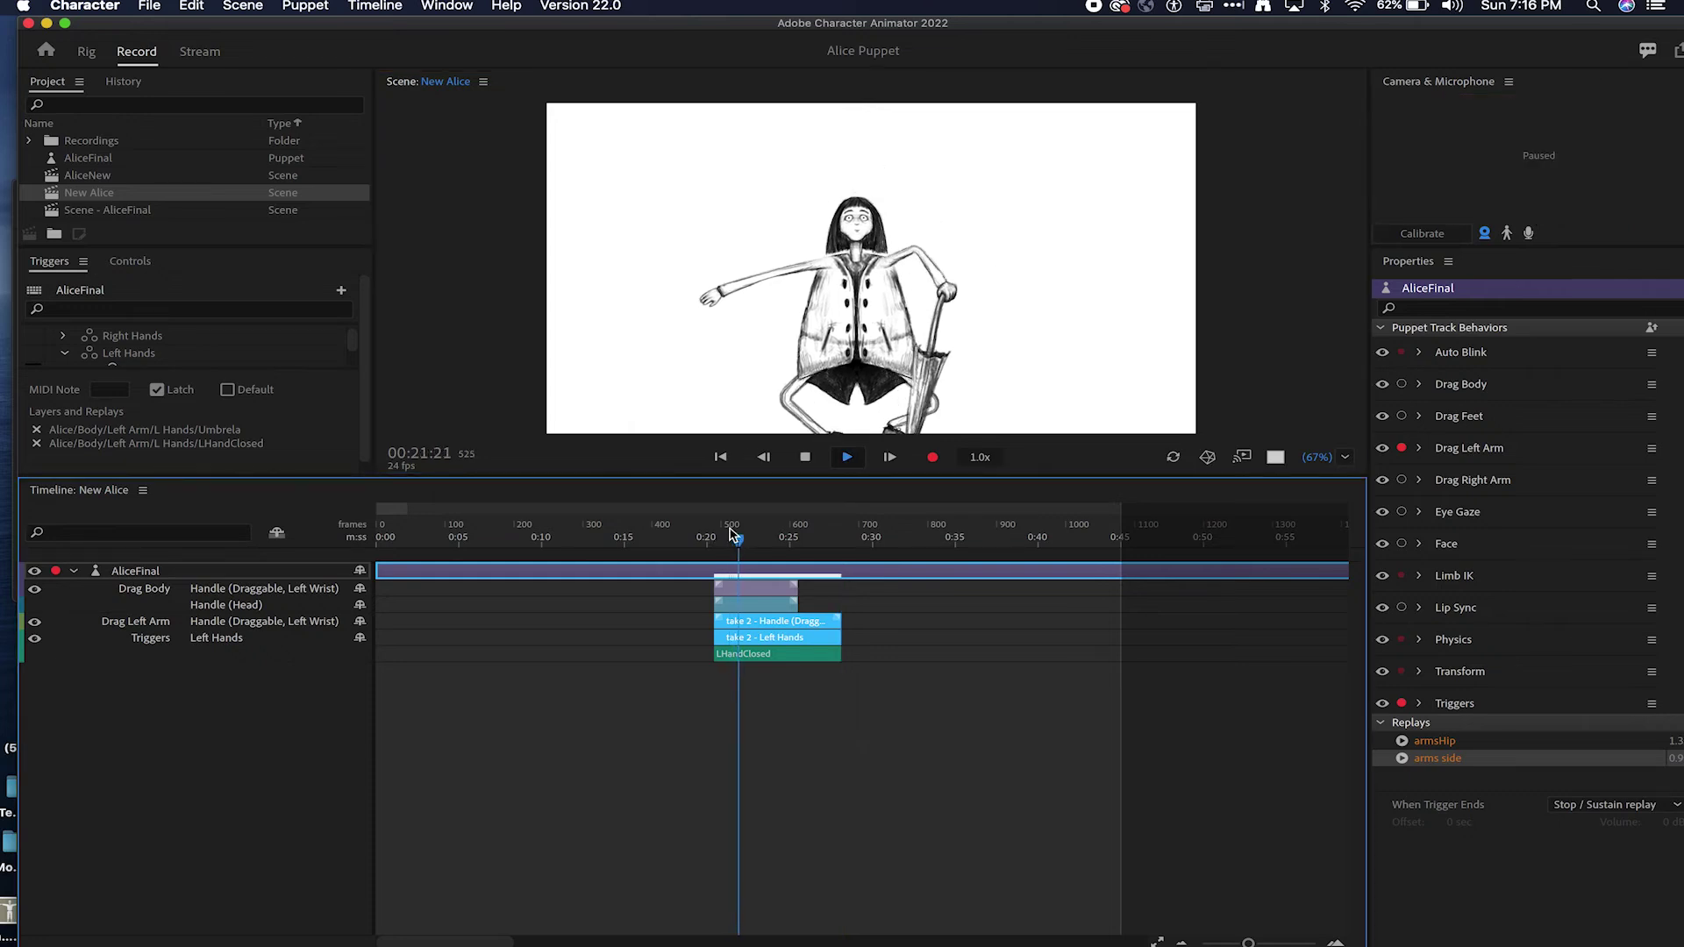
{"action": "key", "text": "space"}
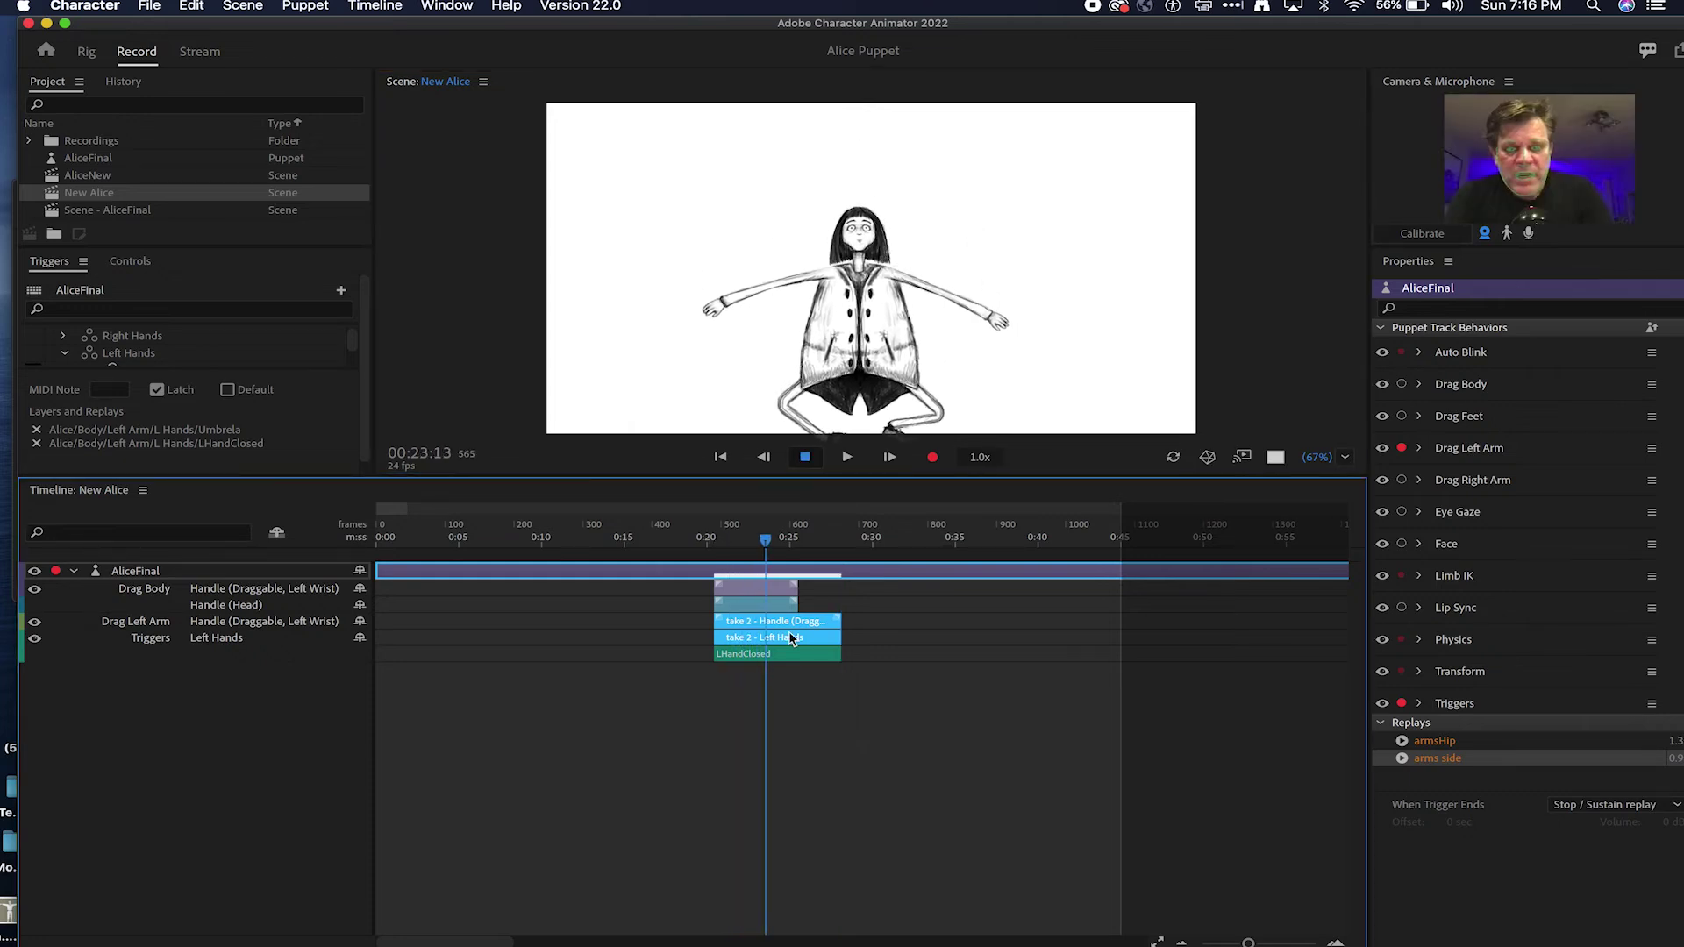
{"action": "mouse_move", "coordinate": [780, 626]}
{"action": "left_mouse_down"}
{"action": "mouse_move", "coordinate": [857, 627]}
{"action": "mouse_move", "coordinate": [767, 626]}
{"action": "left_mouse_up"}
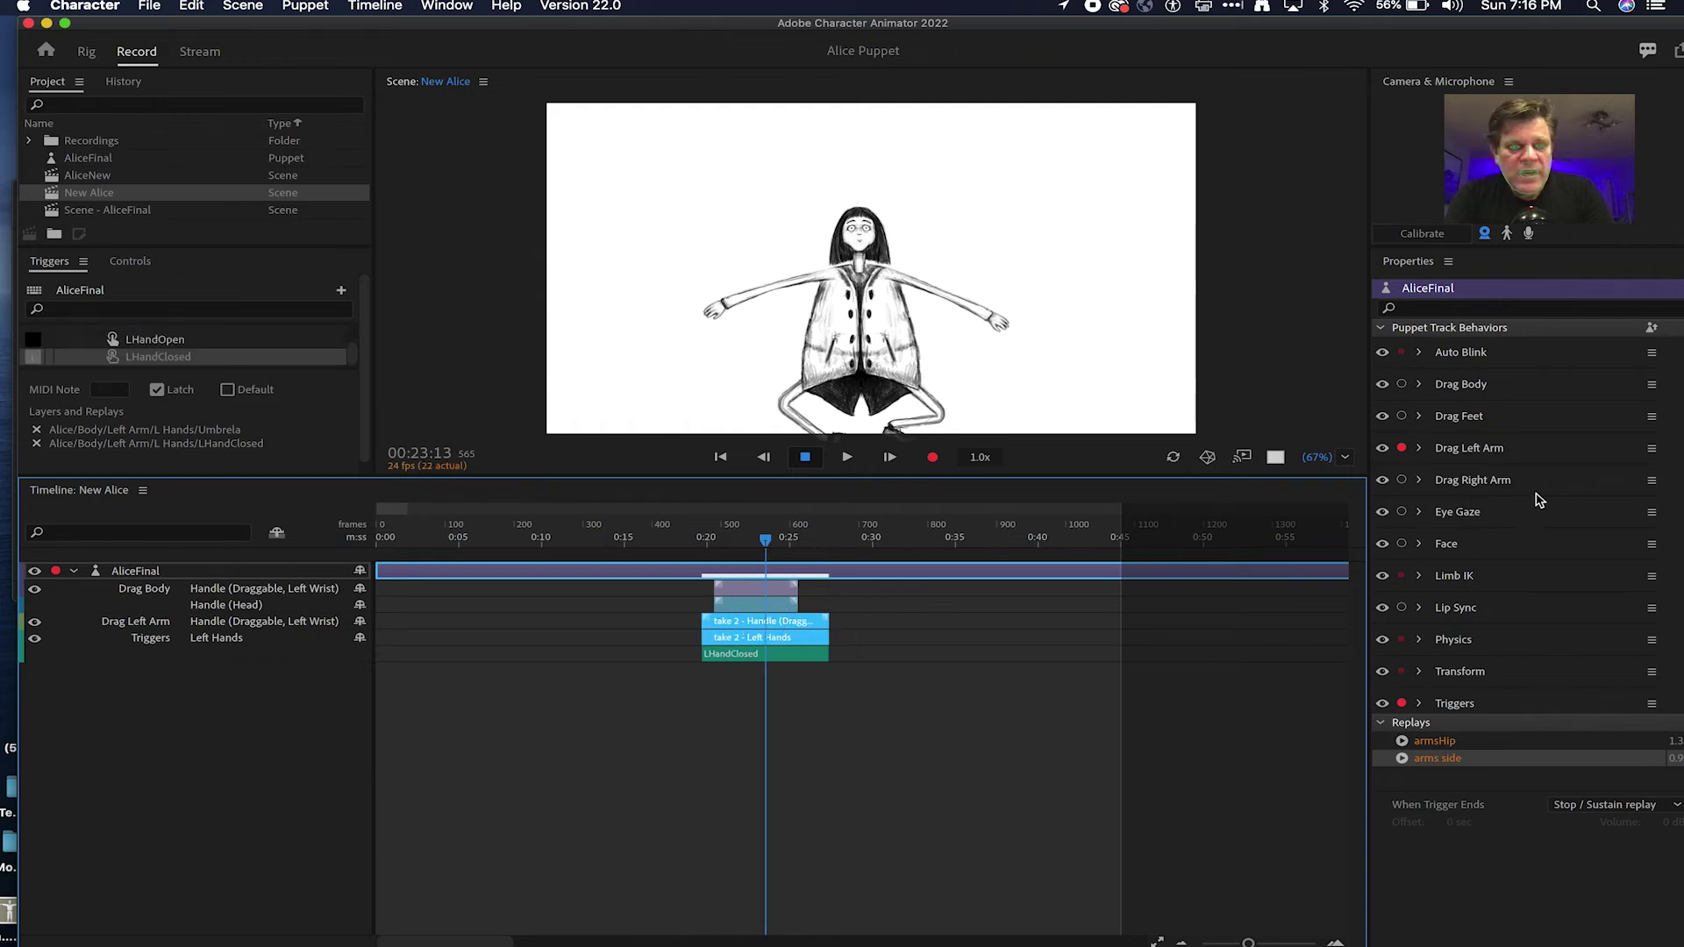
{"action": "left_click", "coordinate": [1410, 463]}
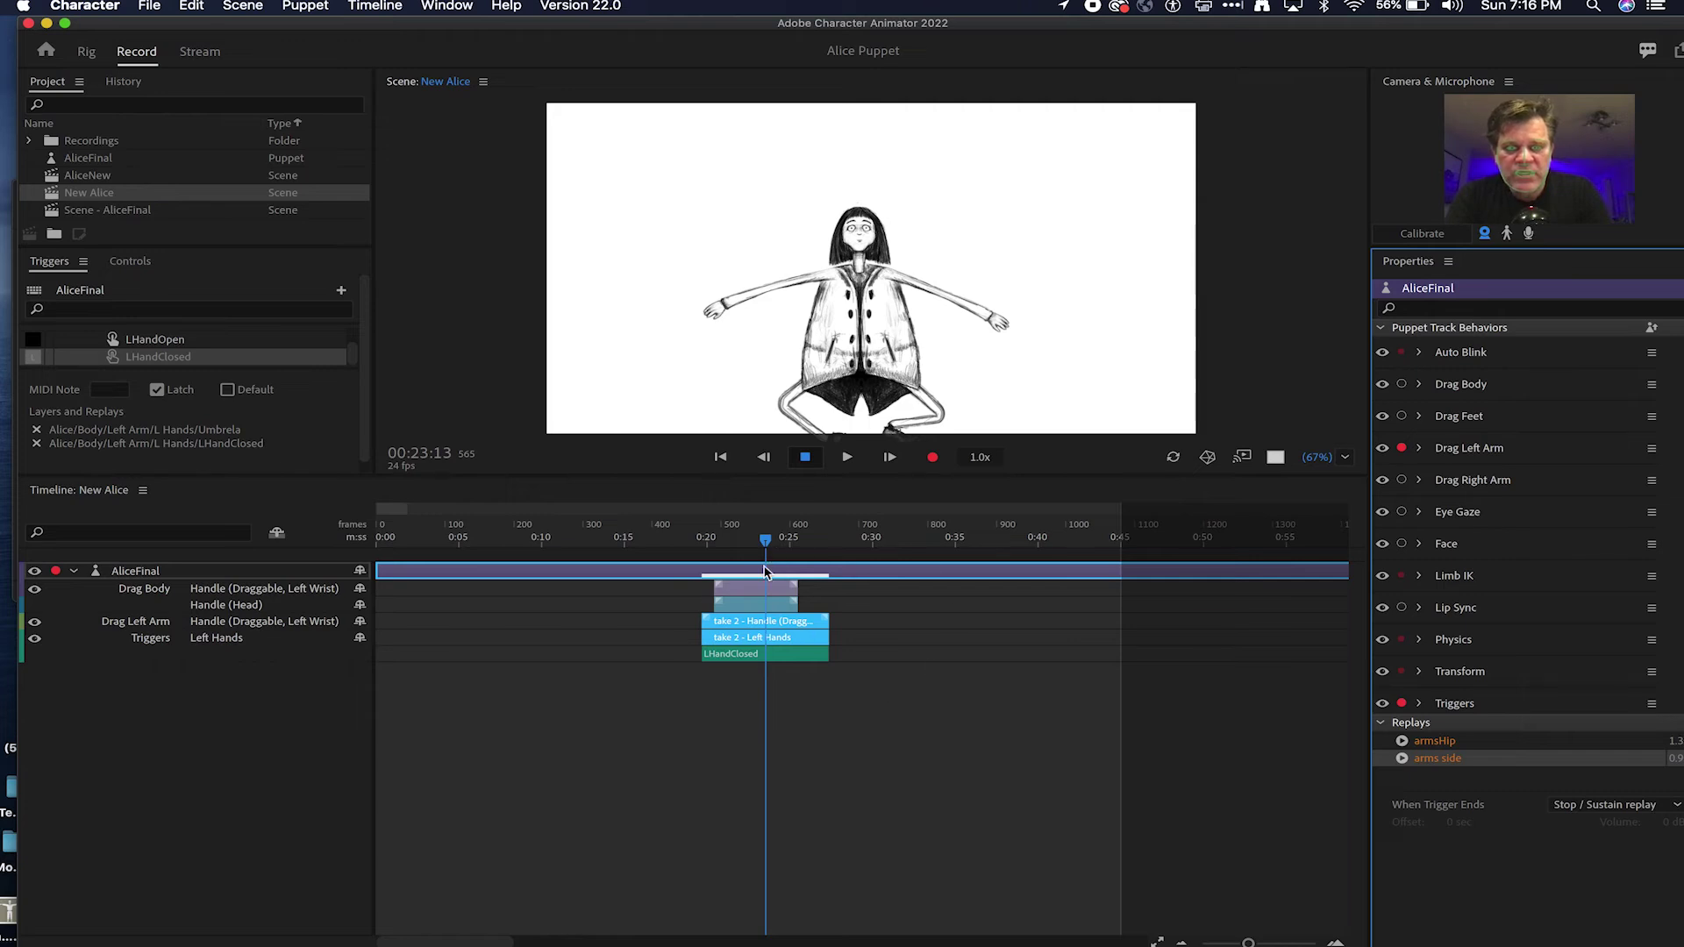
{"action": "left_click_drag", "start_coordinate": [766, 558], "coordinate": [709, 540]}
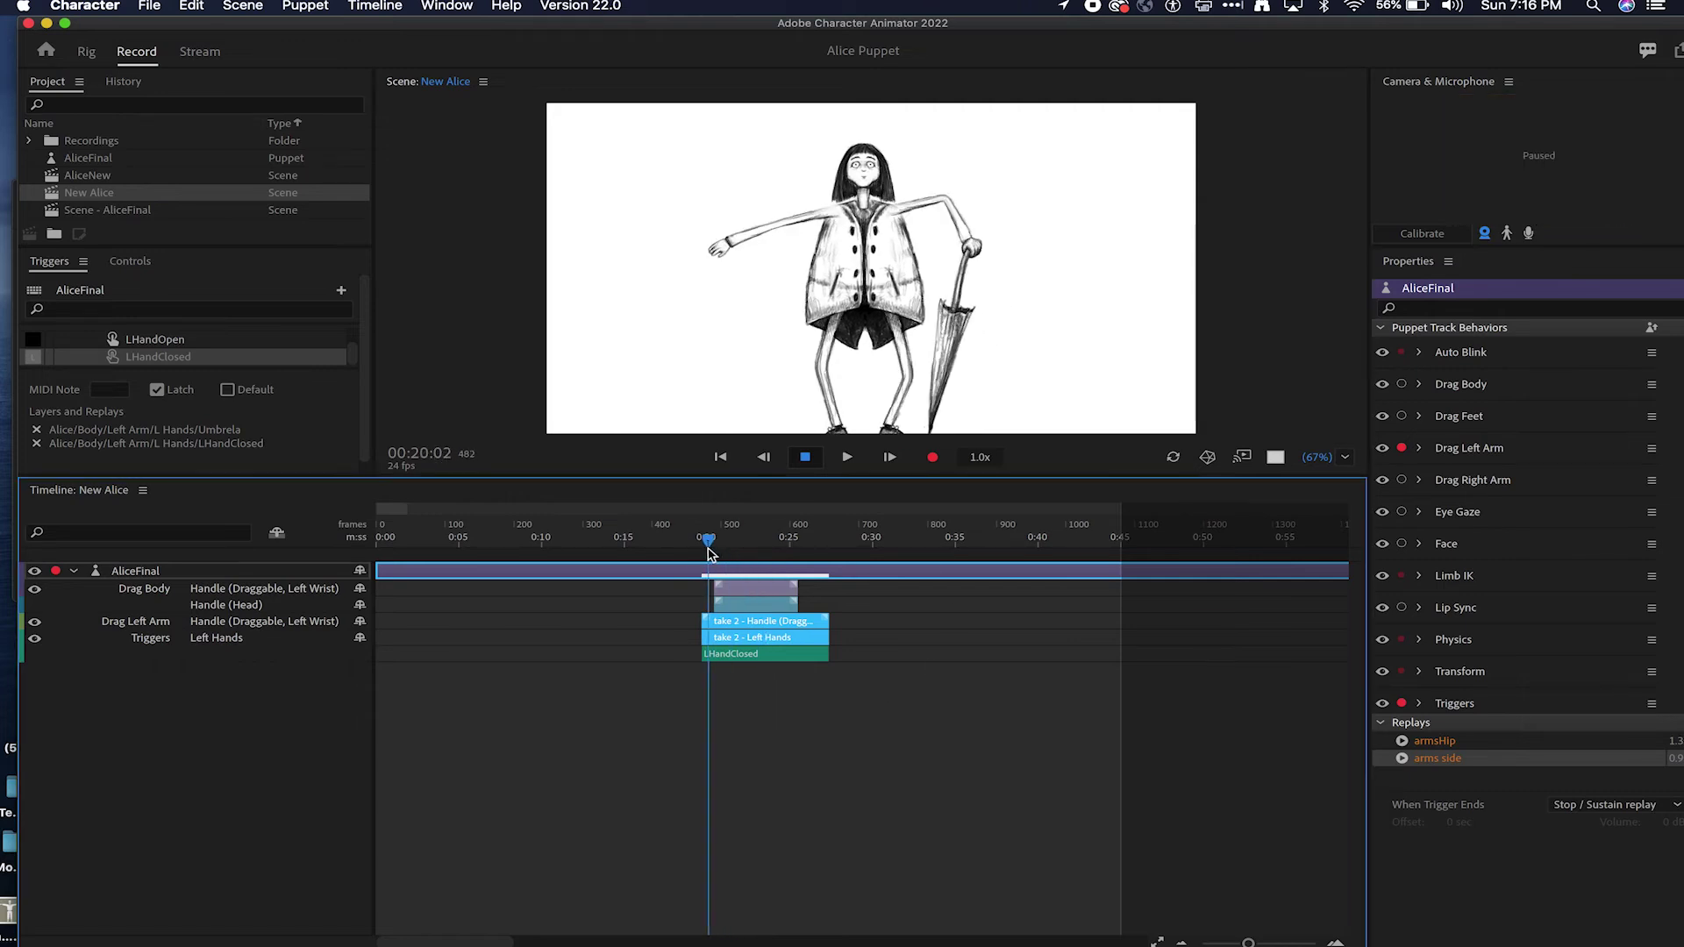
Step: Try to shorten the LHandClosed trigger clip from its end, and undo the change
{"action": "left_click", "coordinate": [741, 656]}
{"action": "left_click_drag", "start_coordinate": [708, 543], "coordinate": [721, 540]}
{"action": "left_click_drag", "start_coordinate": [828, 654], "coordinate": [641, 671]}
{"action": "key", "text": "super+z"}
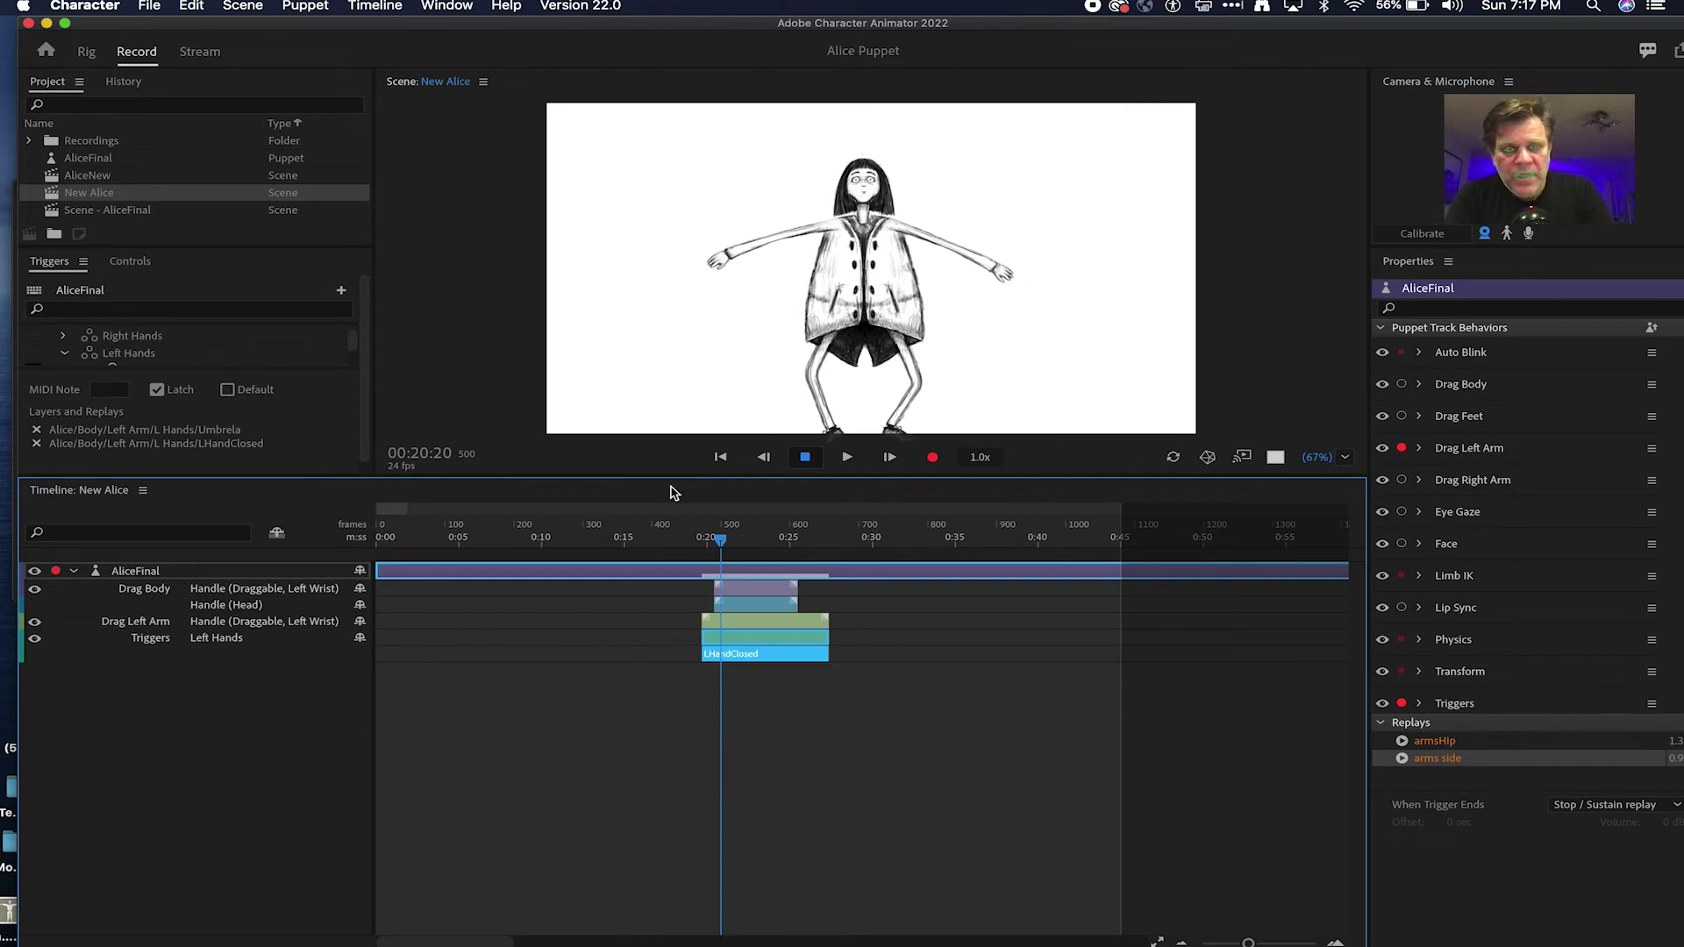
Step: Disarm AliceFinal for recording and play back the combined body, left arm and umbrella performance
{"action": "left_click_drag", "start_coordinate": [710, 550], "coordinate": [743, 537]}
{"action": "left_click", "coordinate": [56, 571]}
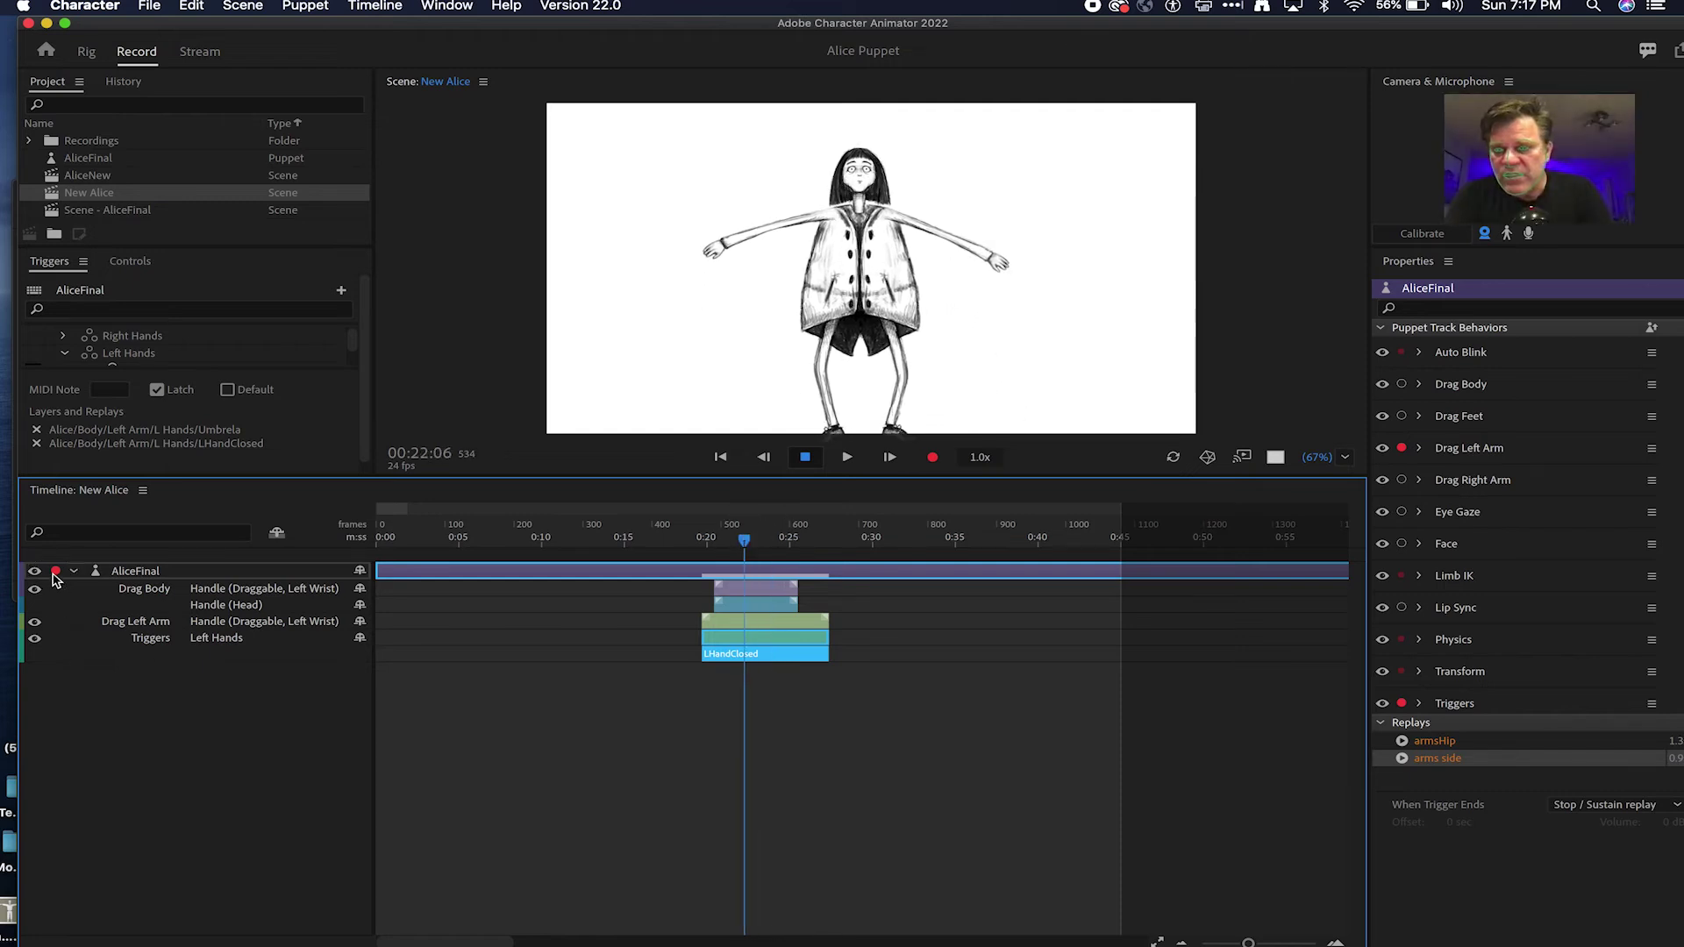
{"action": "left_click_drag", "start_coordinate": [744, 538], "coordinate": [782, 543]}
{"action": "key", "text": "space"}
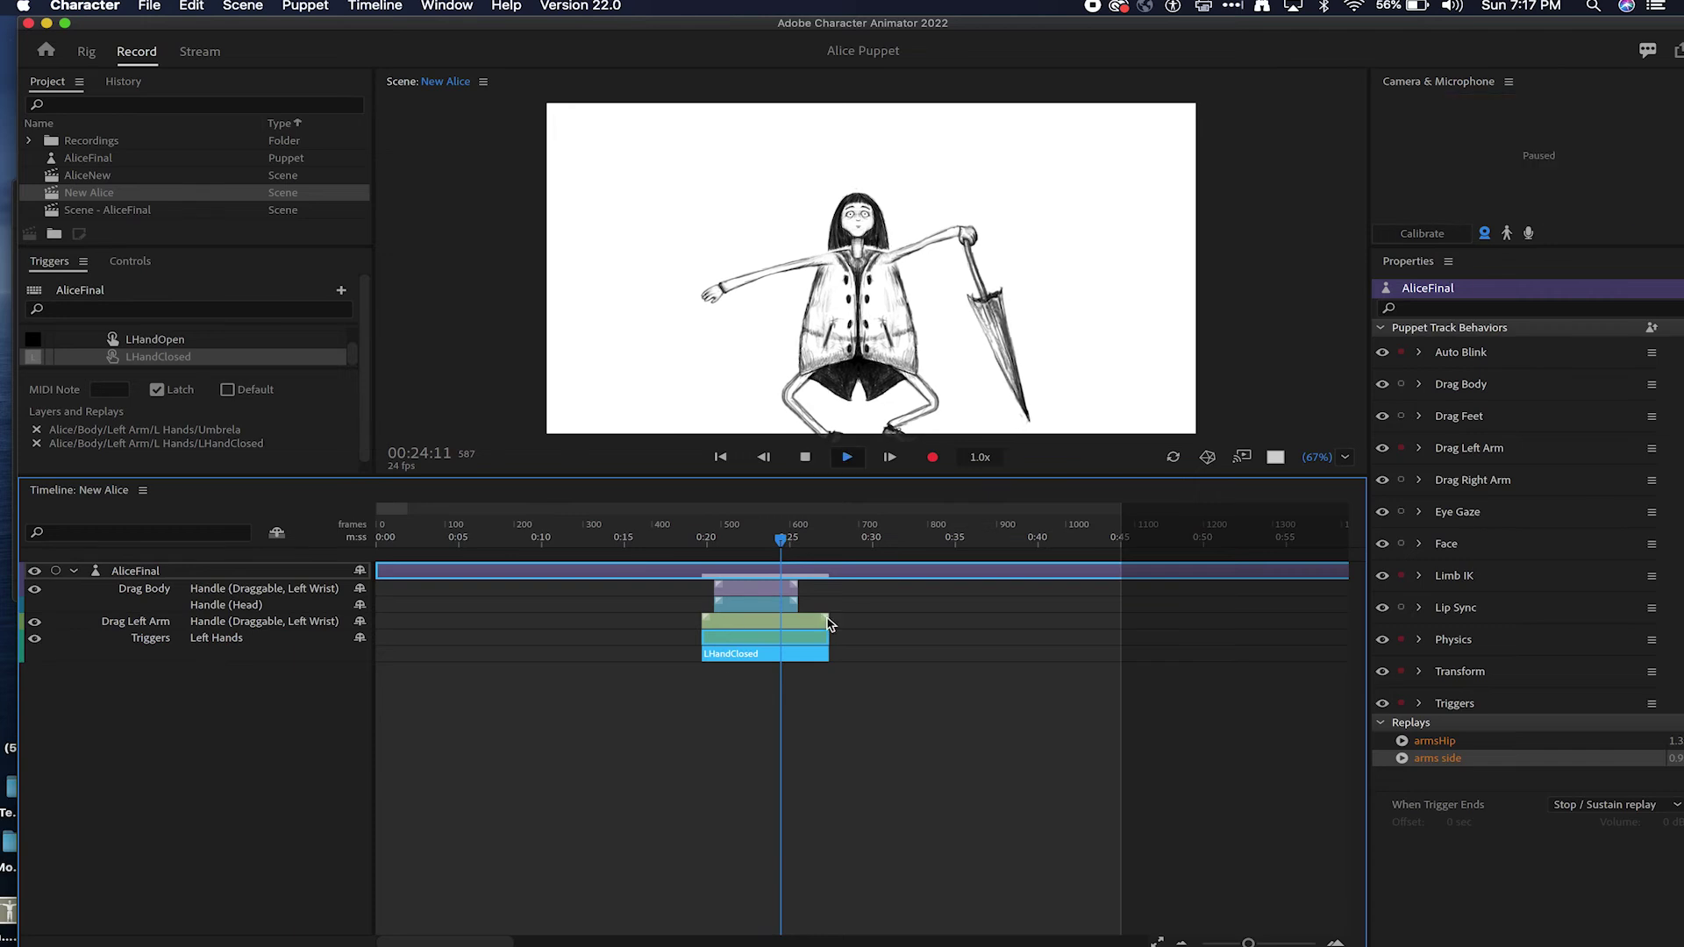
{"action": "key", "text": "space"}
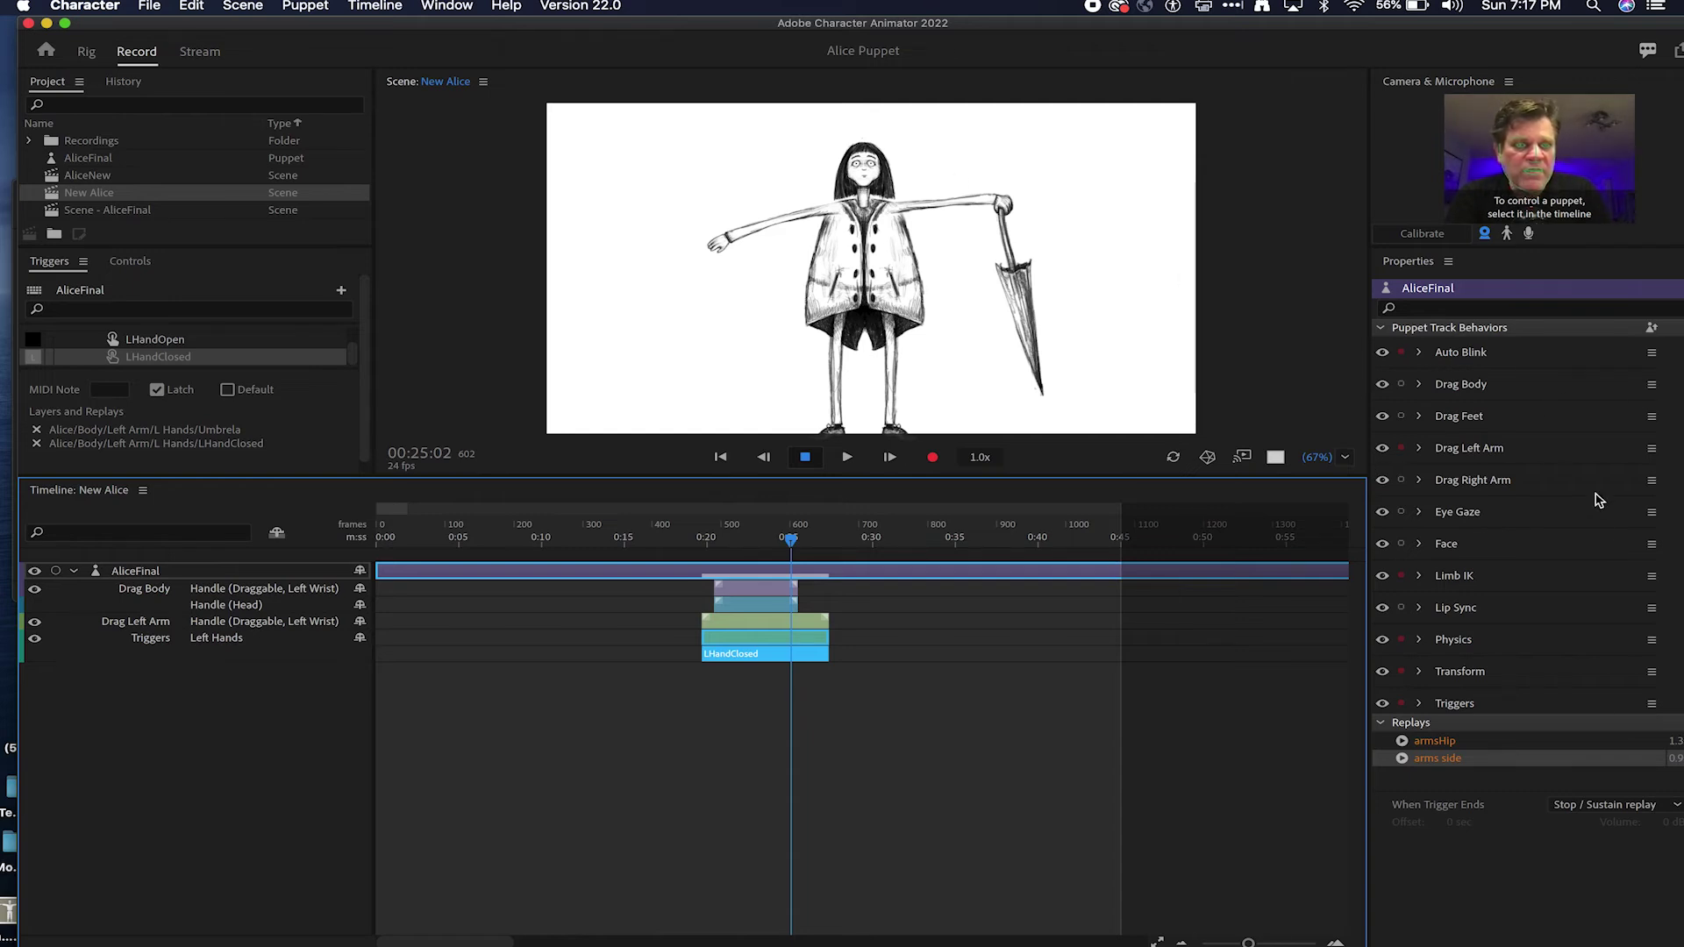
{"action": "left_click_drag", "start_coordinate": [796, 545], "coordinate": [654, 549]}
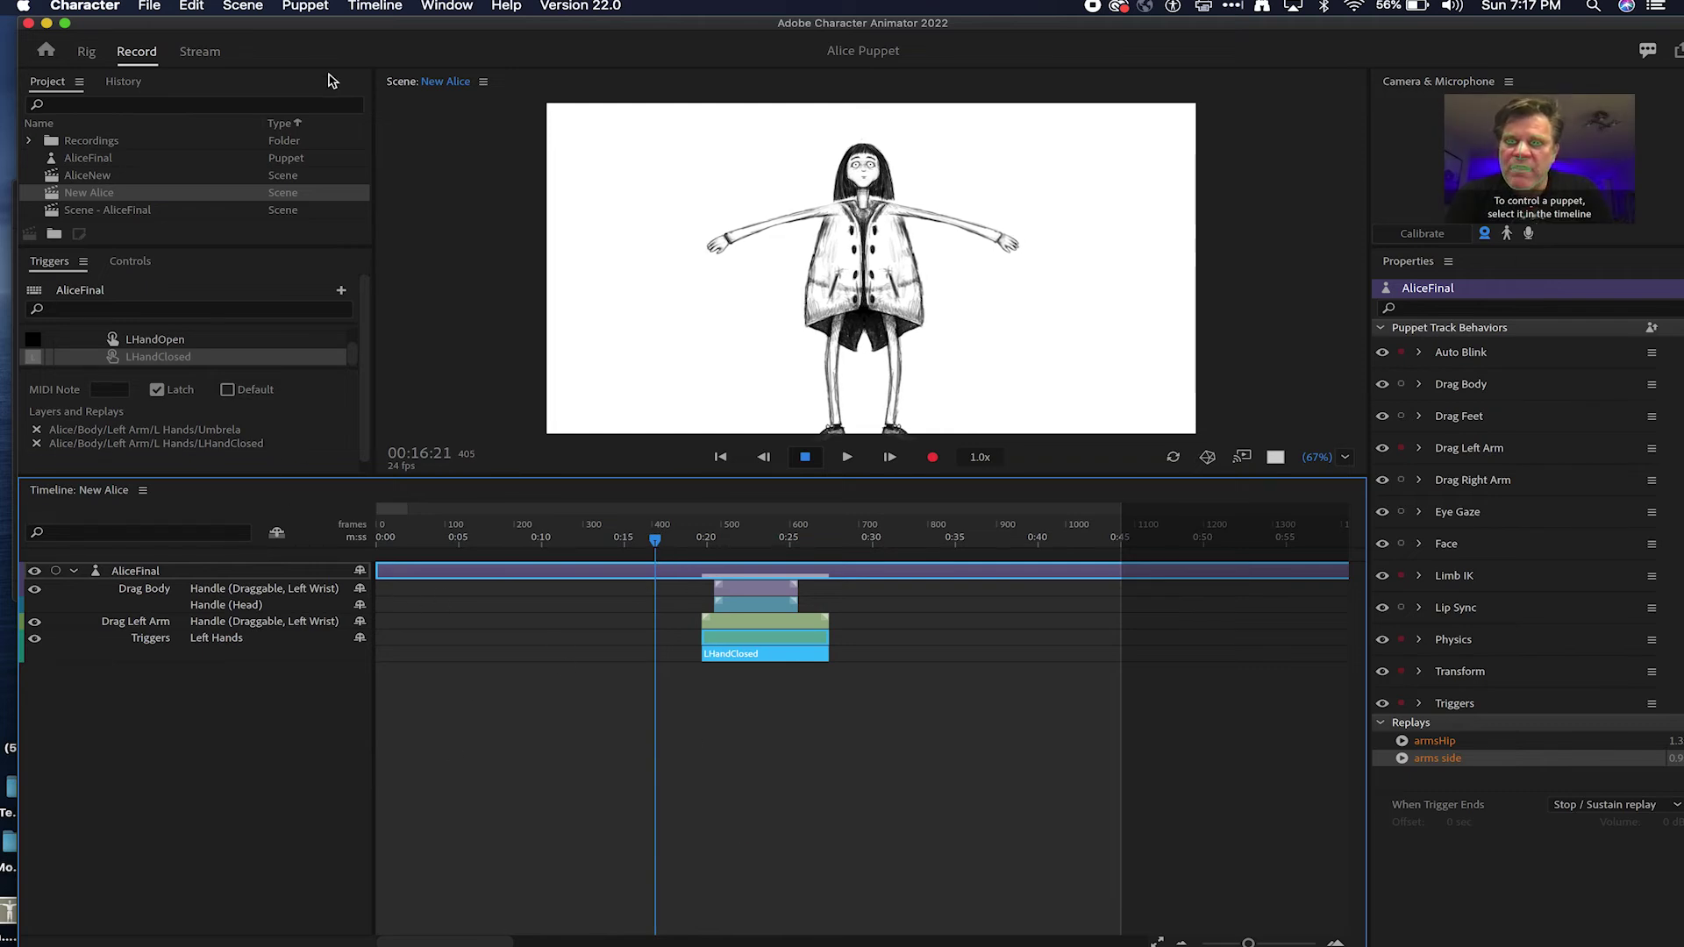
Step: Import the audio file AliceIntro.aif from the alice folder on the Crucial 2021 drive
{"action": "left_click", "coordinate": [29, 144]}
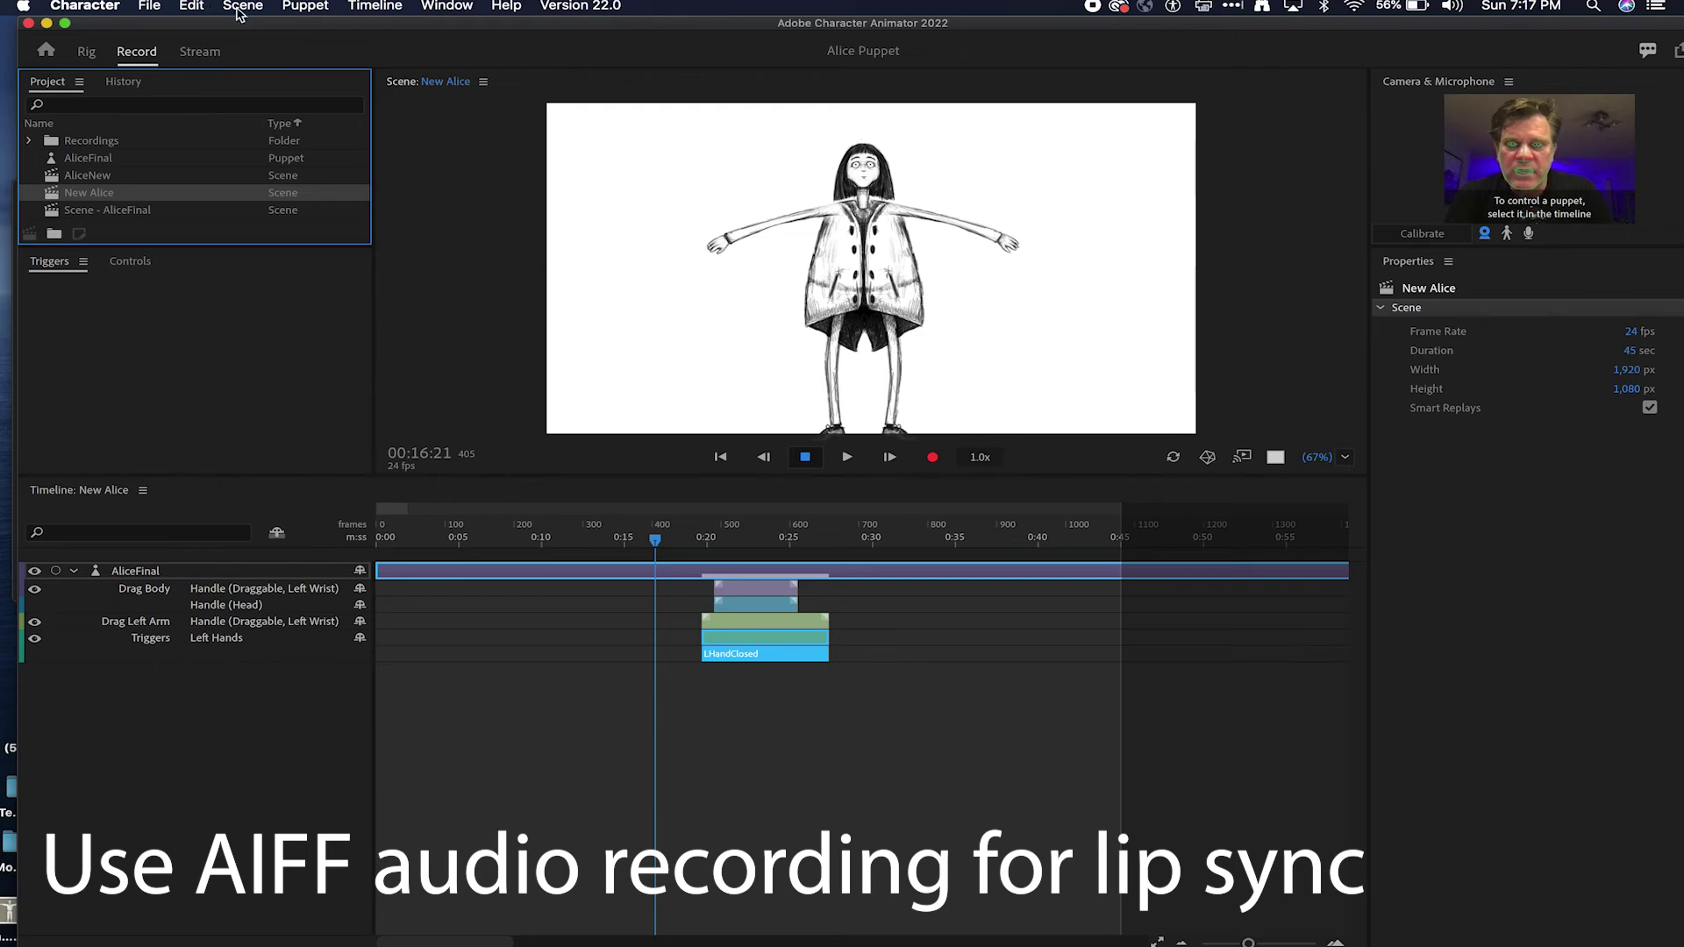
{"action": "left_click", "coordinate": [163, 6]}
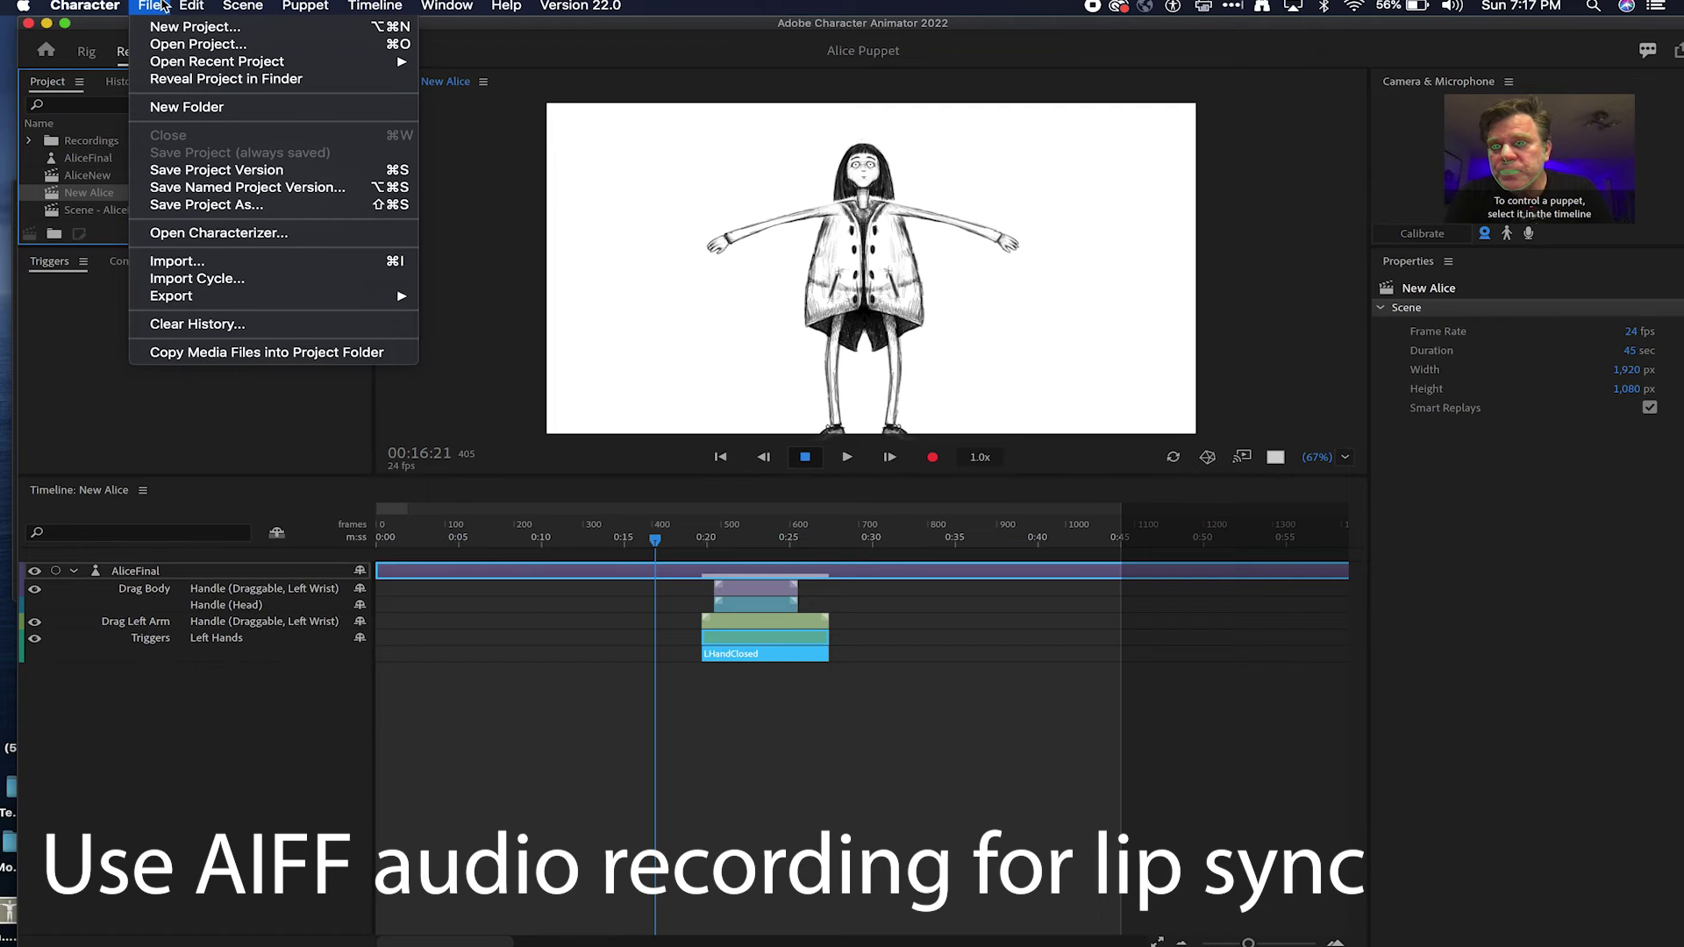
{"action": "left_click", "coordinate": [195, 263]}
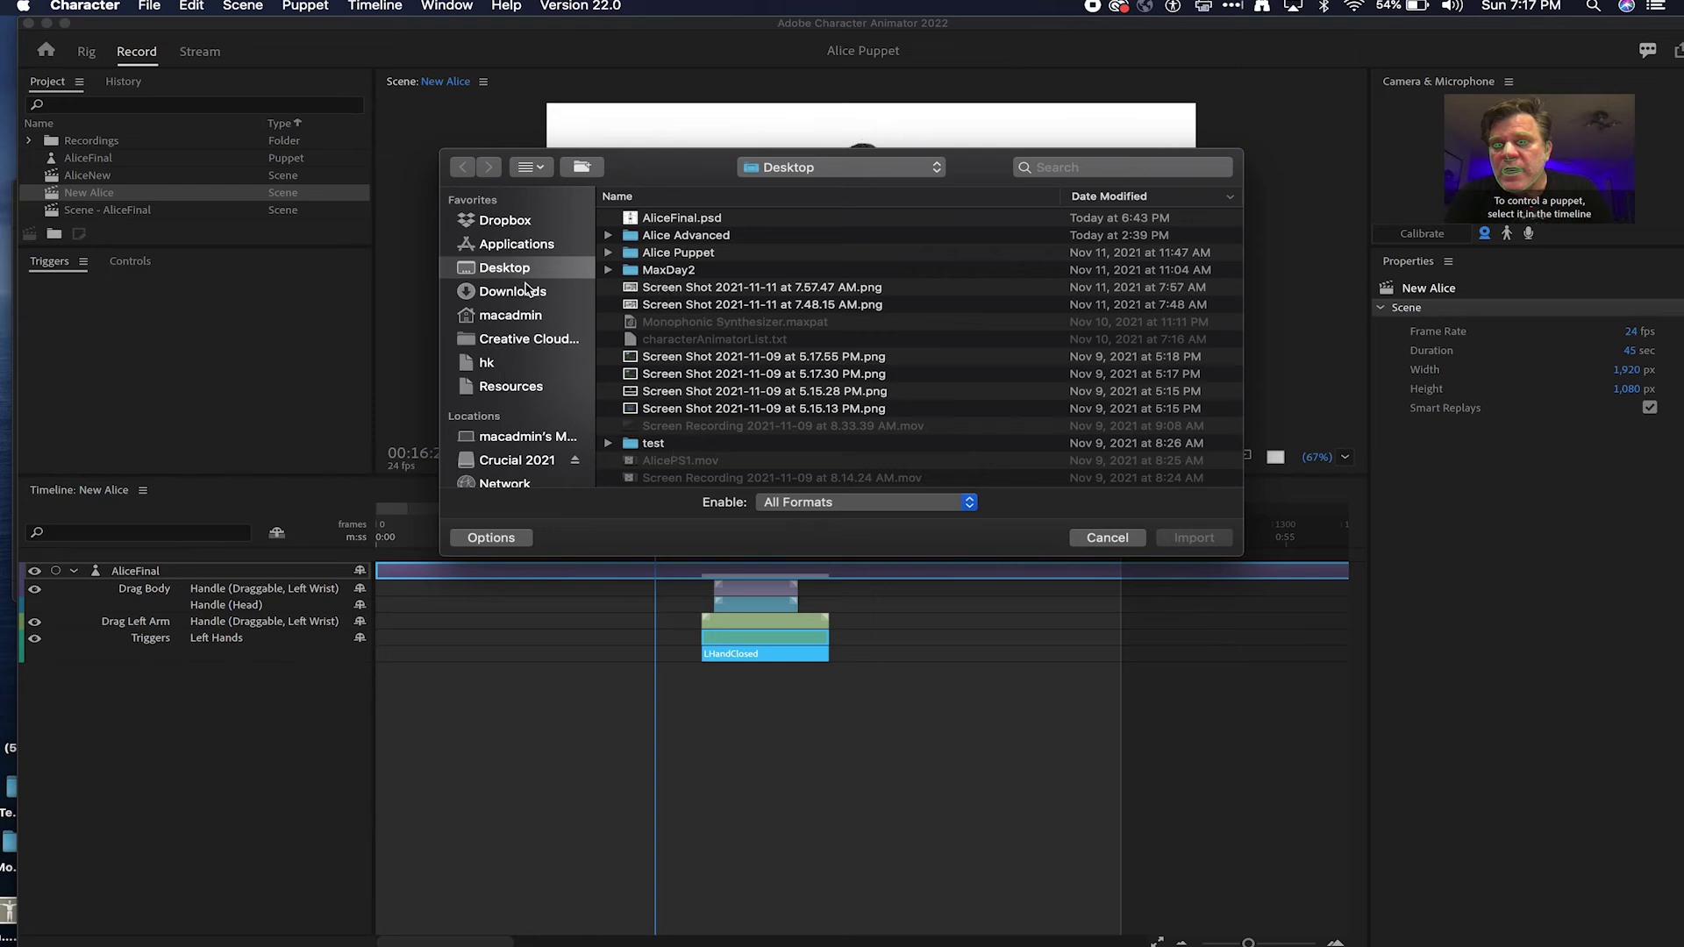
{"action": "left_click", "coordinate": [516, 340]}
{"action": "left_click", "coordinate": [522, 460]}
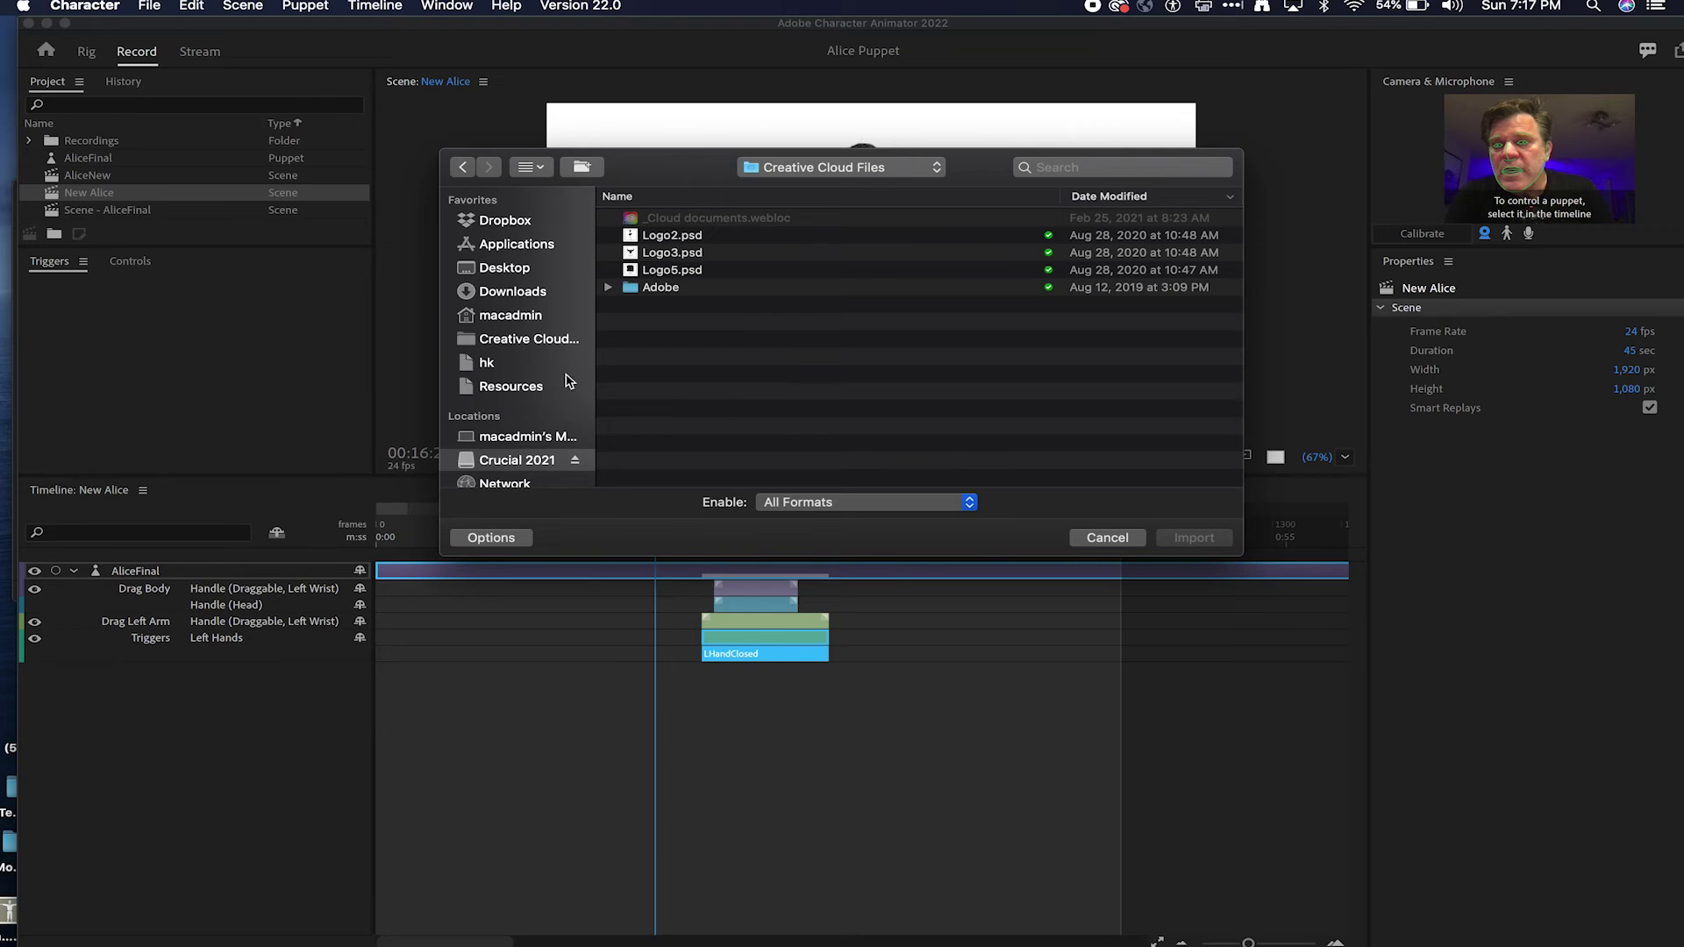
{"action": "double_click", "coordinate": [671, 219]}
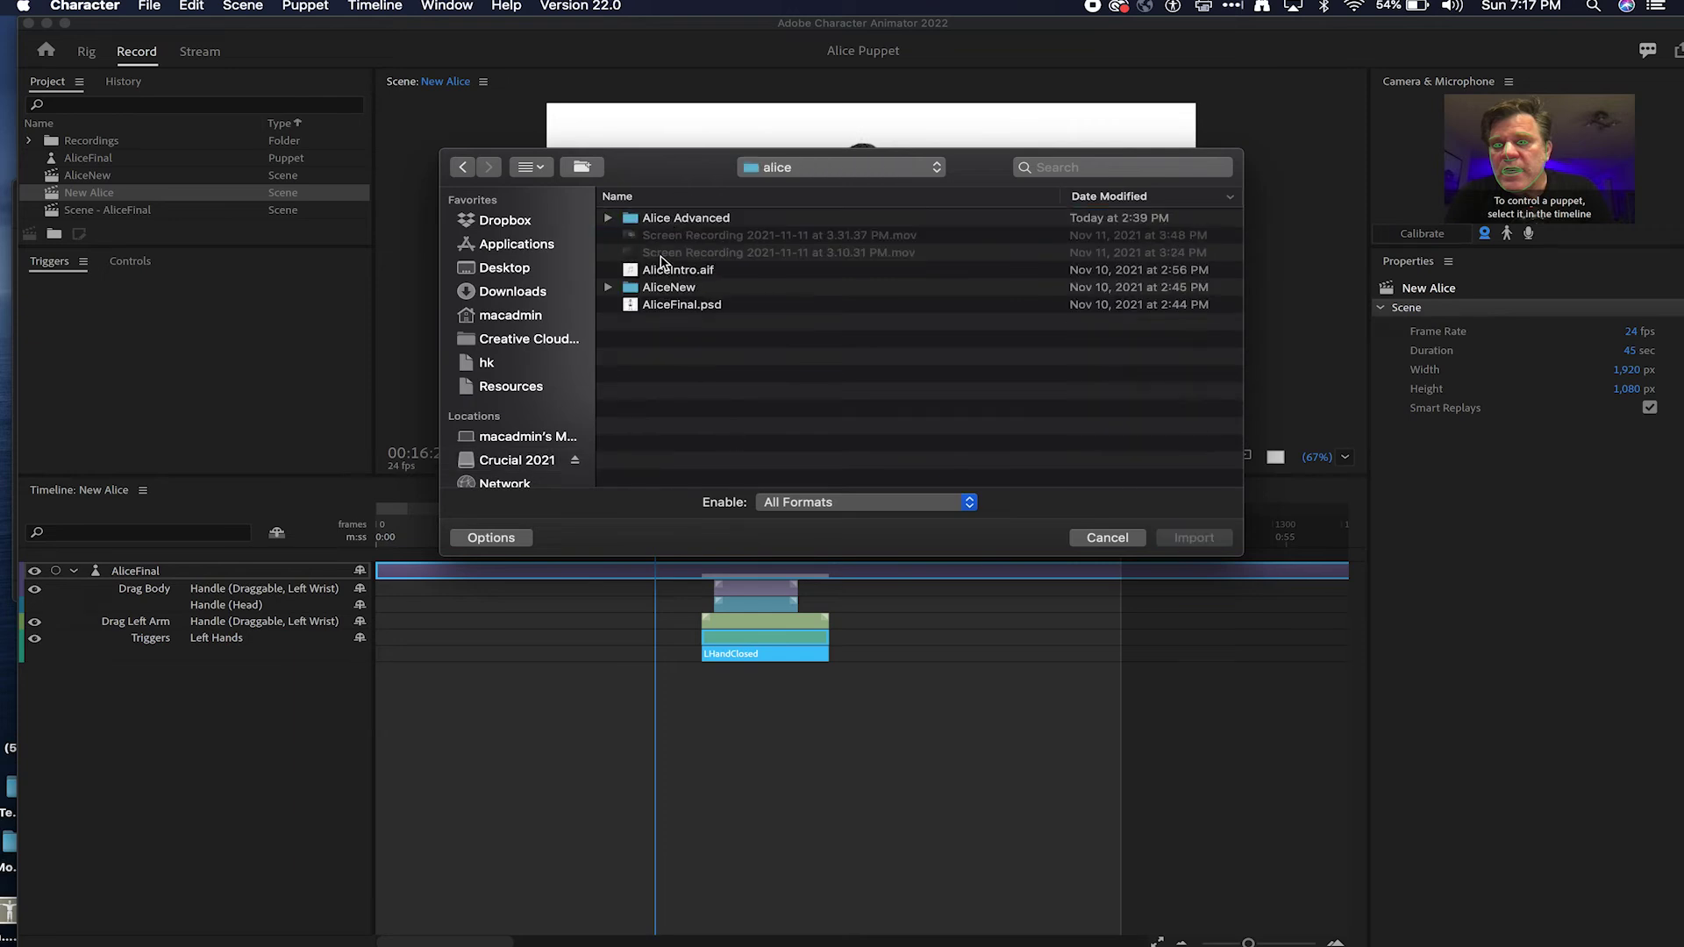
{"action": "double_click", "coordinate": [677, 270]}
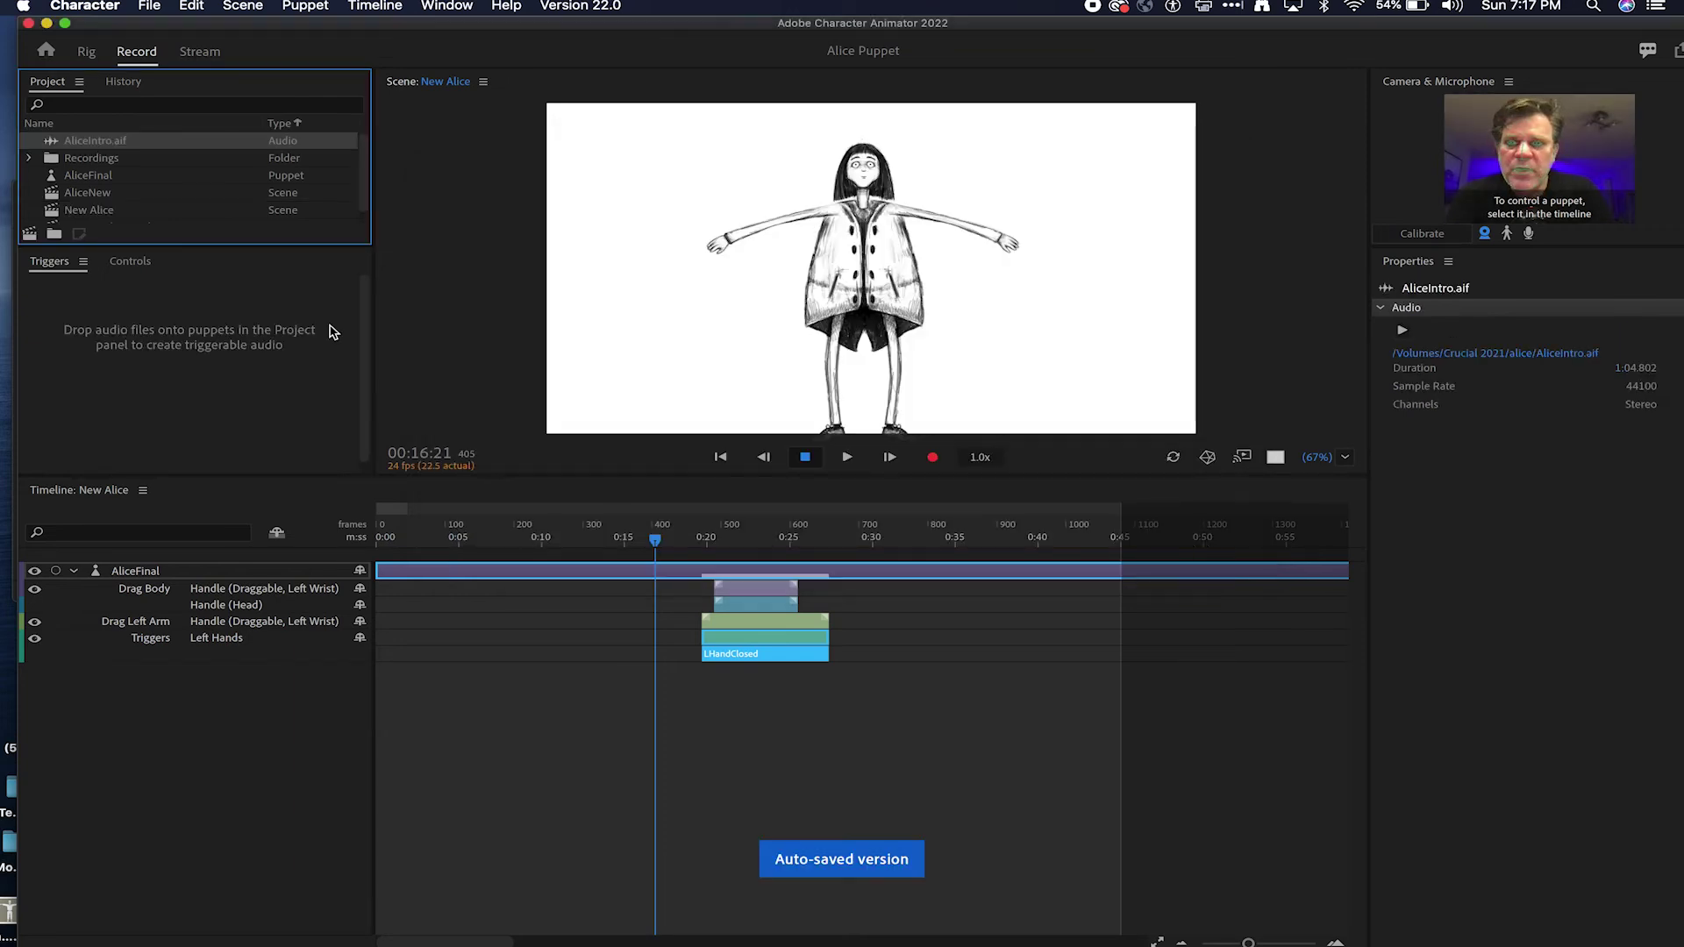
Step: Add AliceIntro.aif at the start of the New Alice timeline and play the scene from 1:09
{"action": "left_click_drag", "start_coordinate": [44, 142], "coordinate": [394, 561]}
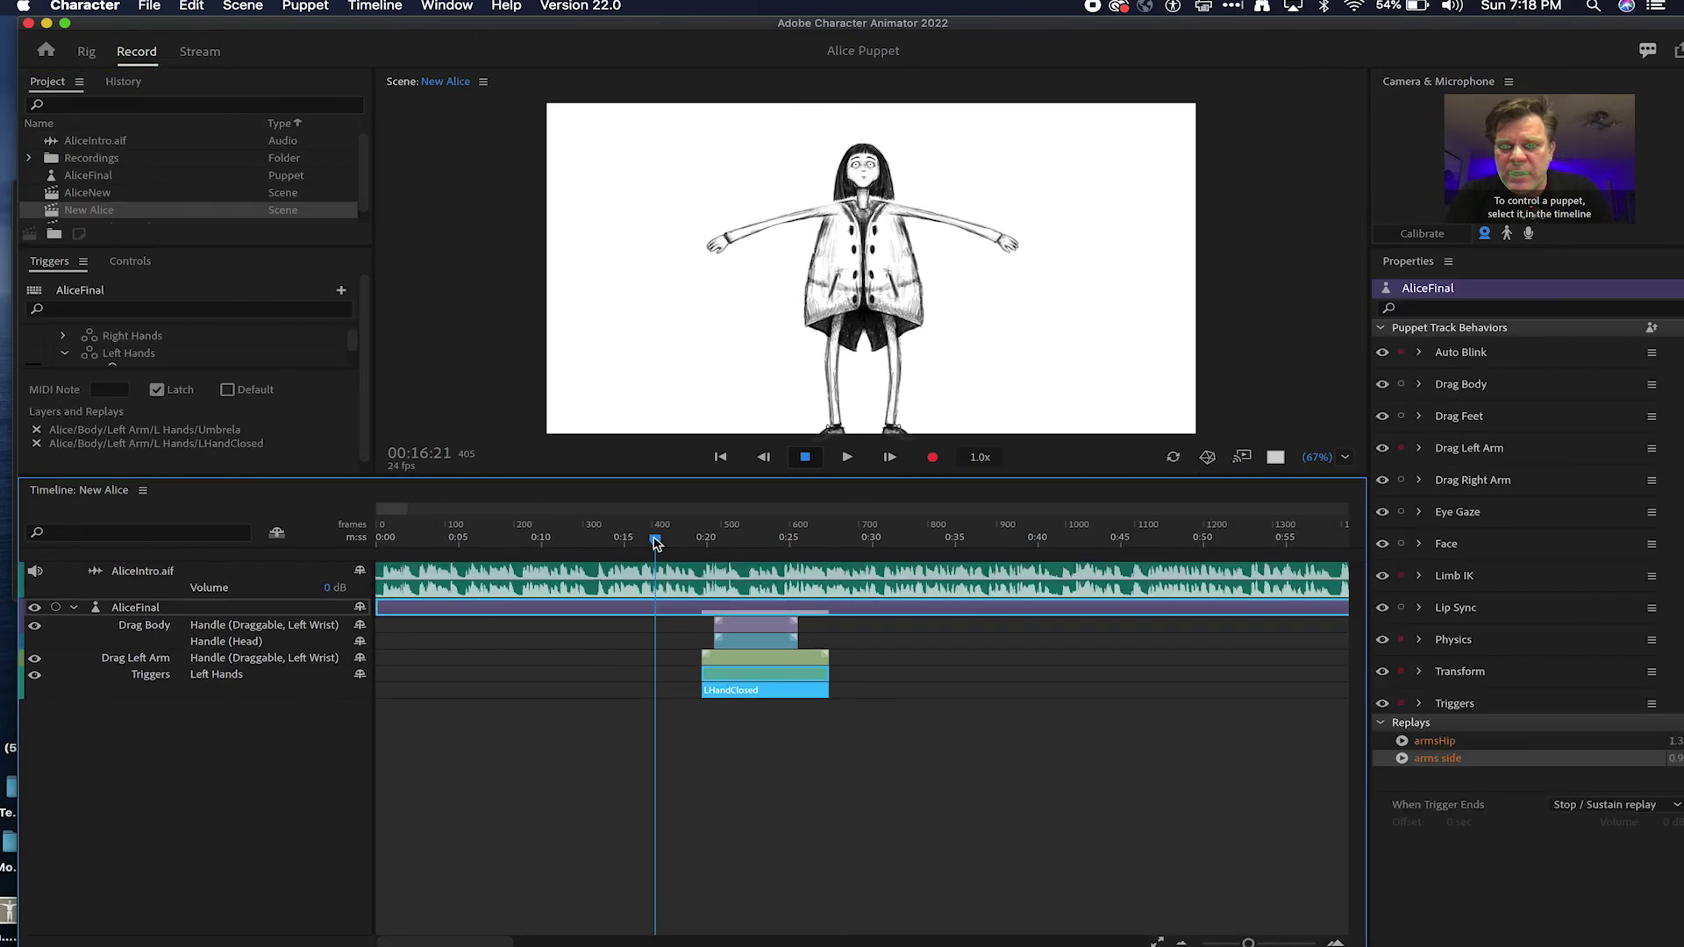
{"action": "left_click_drag", "start_coordinate": [572, 538], "coordinate": [399, 539]}
{"action": "key", "text": "space"}
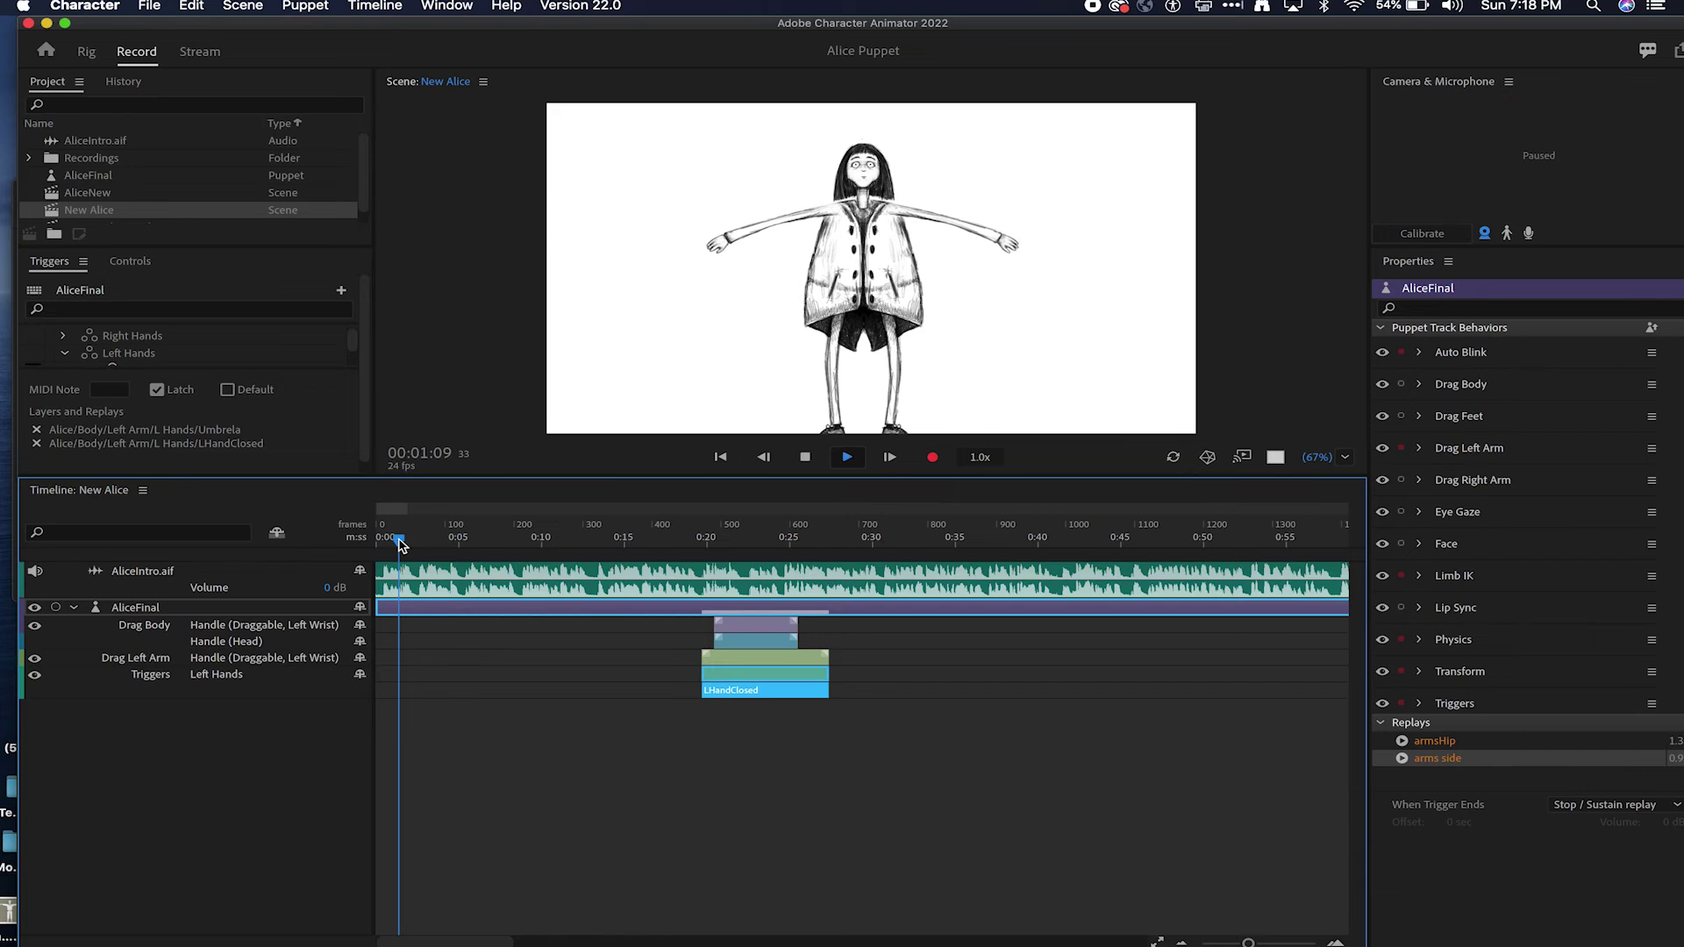
Step: Play the AliceIntro.aif audio from 1:09 with the system volume raised, stopping at 4:06
{"action": "key", "text": "space"}
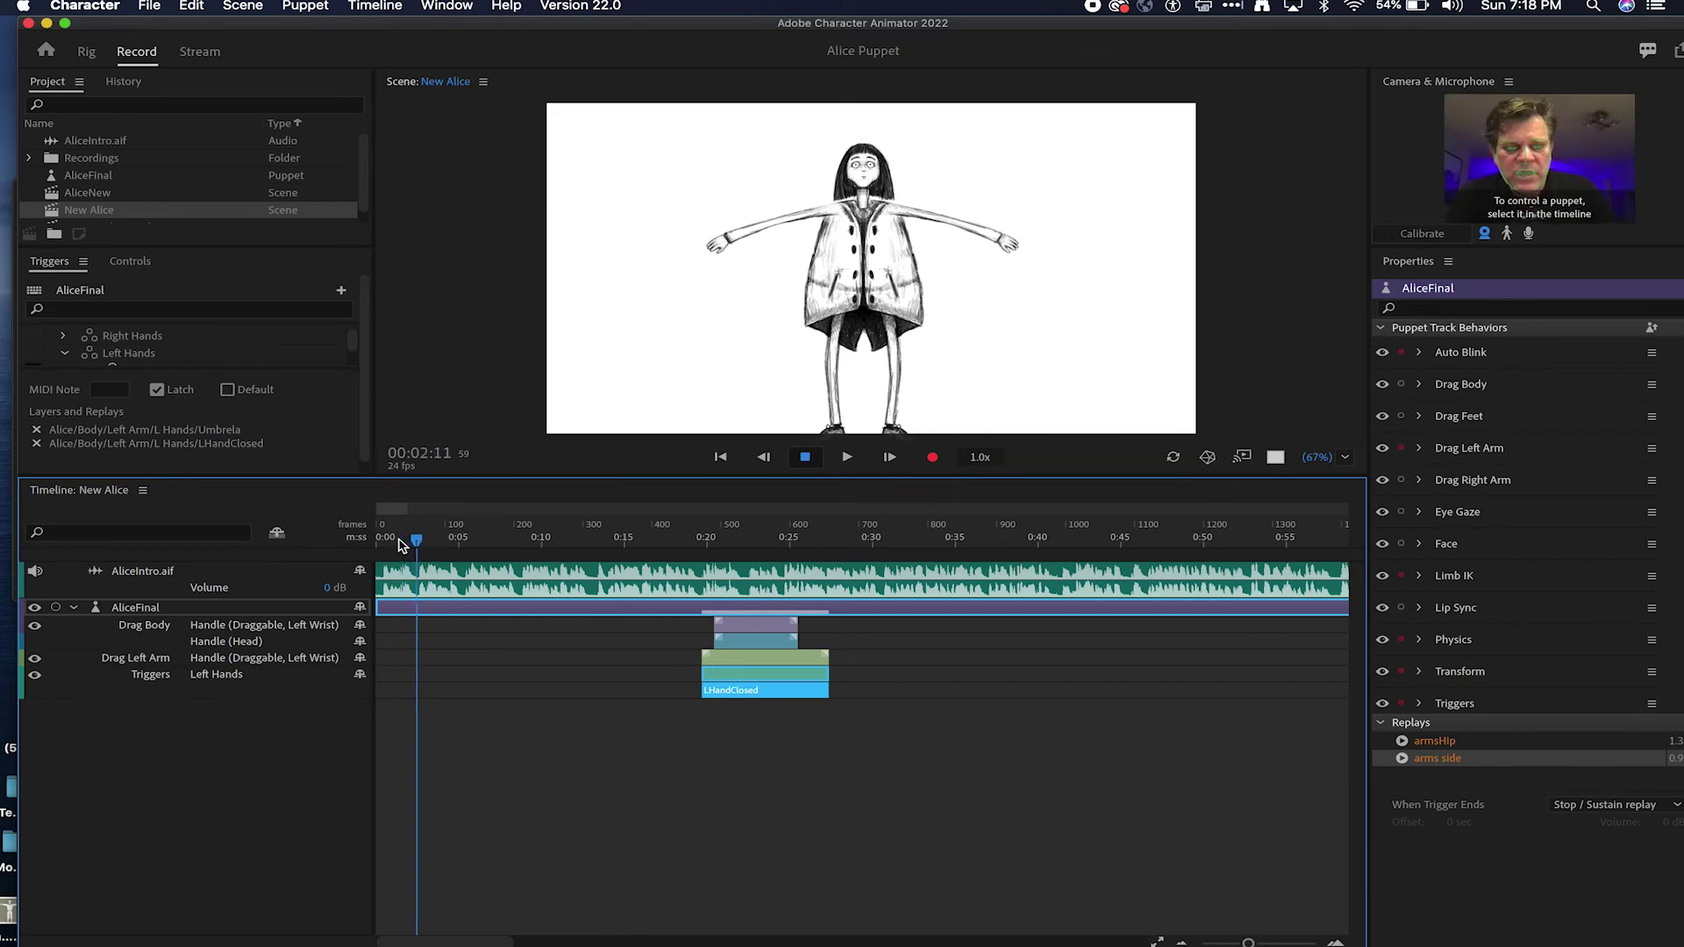
{"action": "key", "text": "XF86AudioRaiseVolume"}
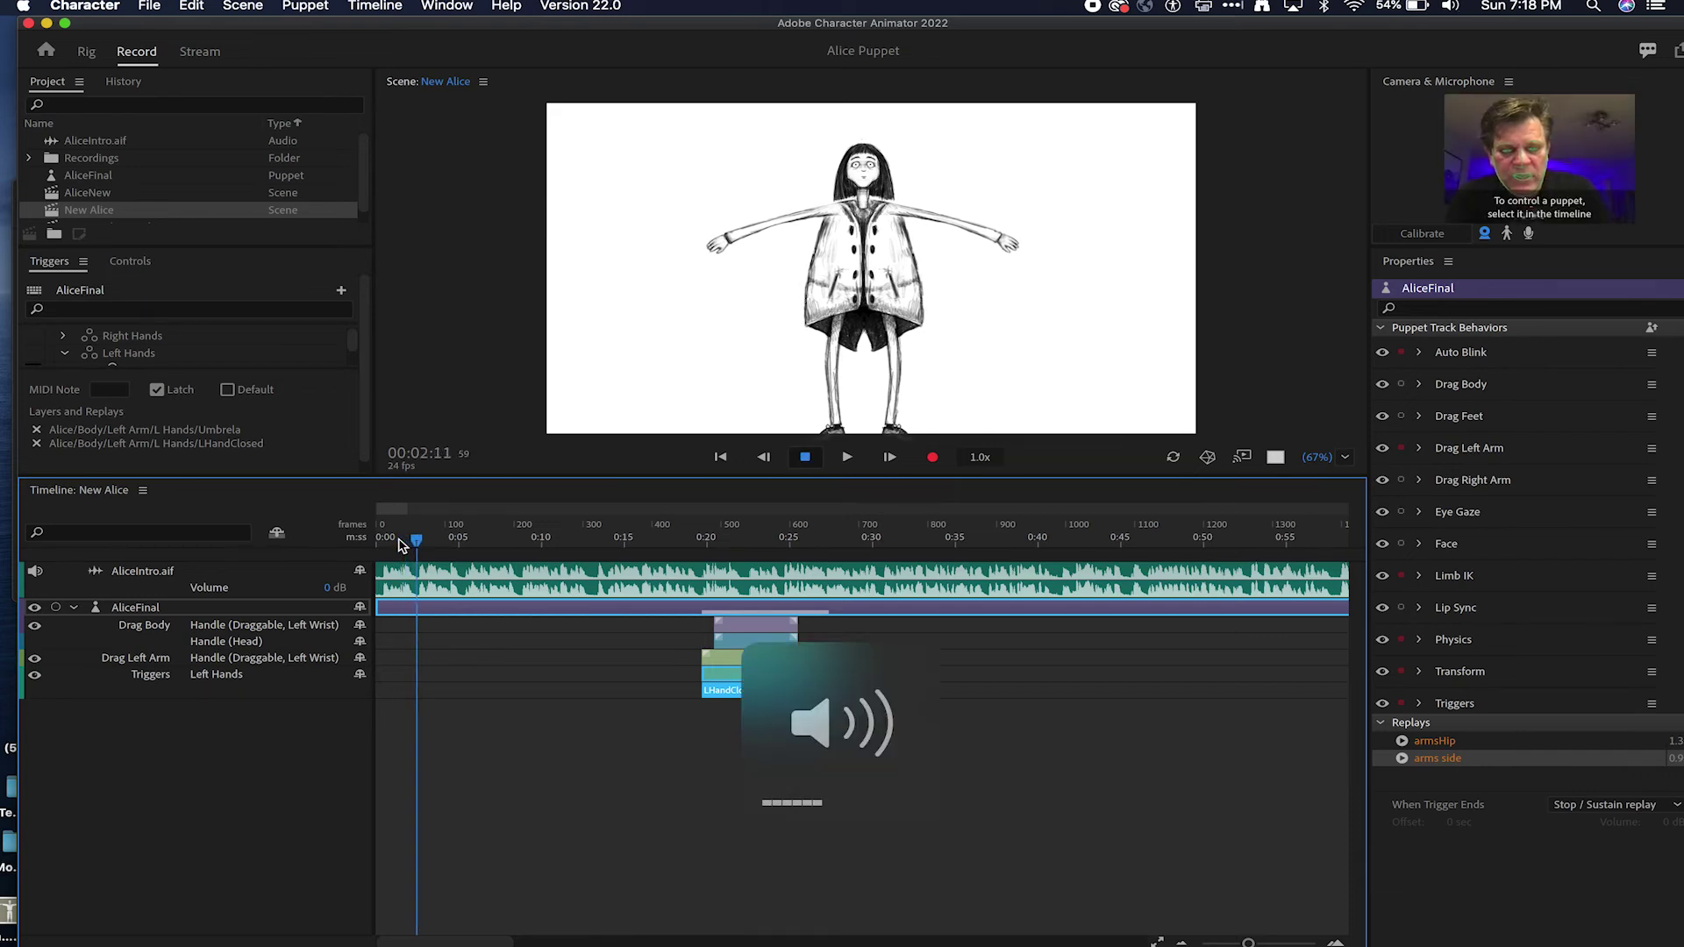
{"action": "key", "text": "space"}
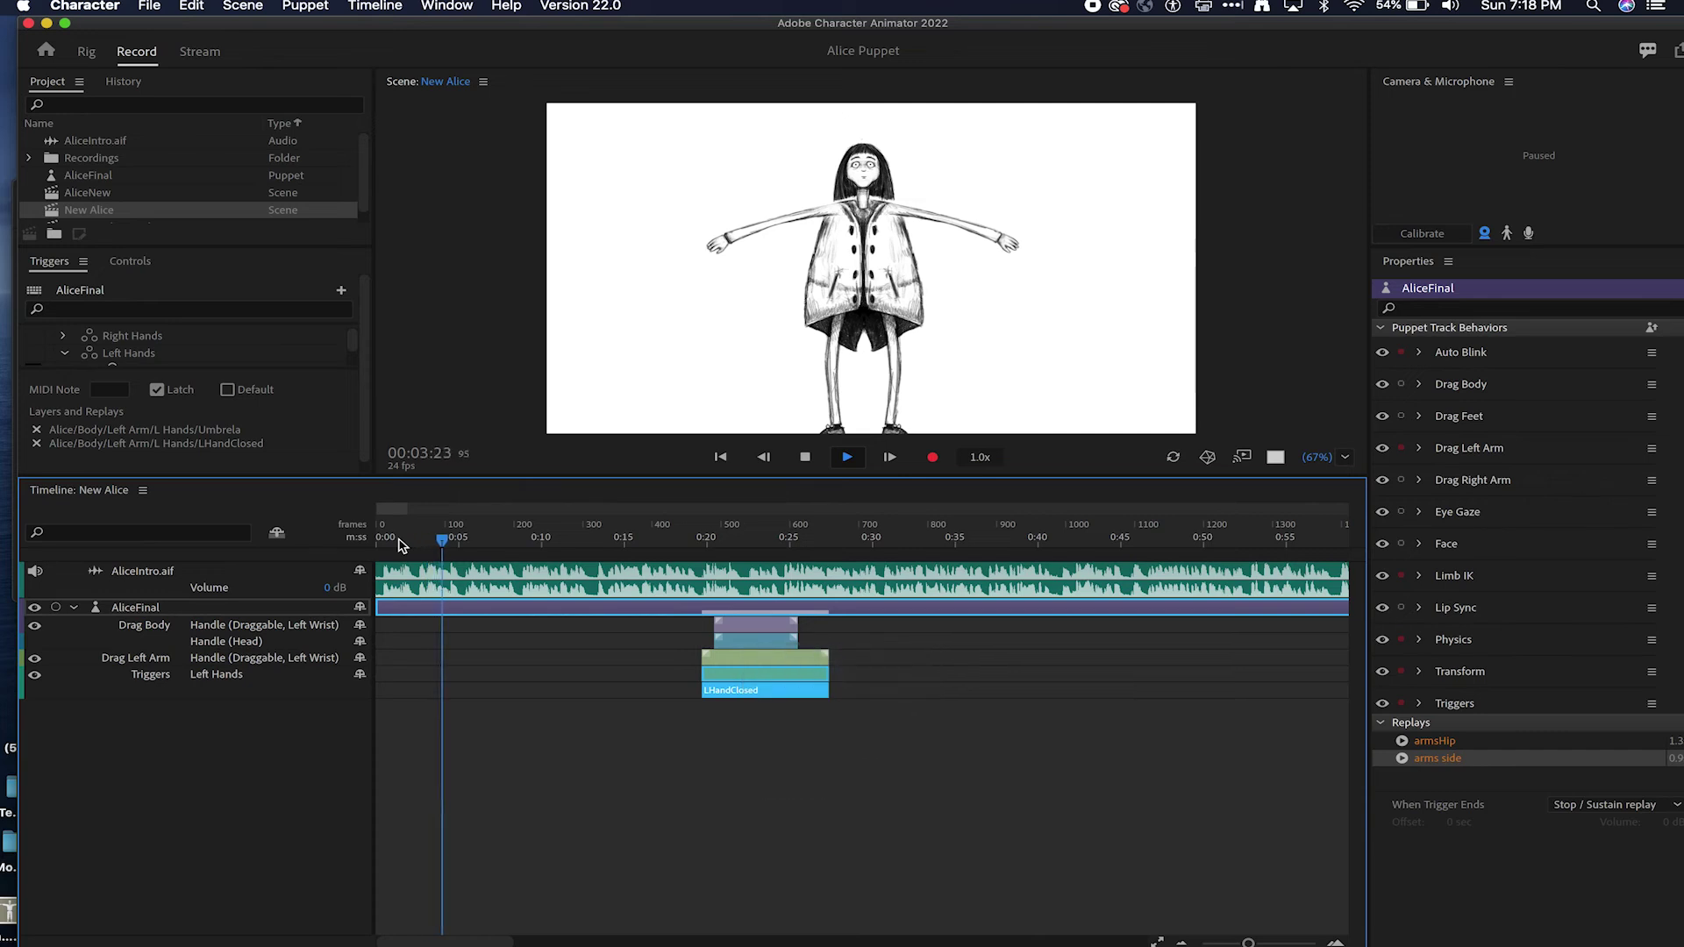
{"action": "key", "text": "space"}
Step: Select AliceFinal in the timeline, disarm its Drag Left Arm behavior and arm Lip Sync for recording
{"action": "left_click", "coordinate": [488, 581]}
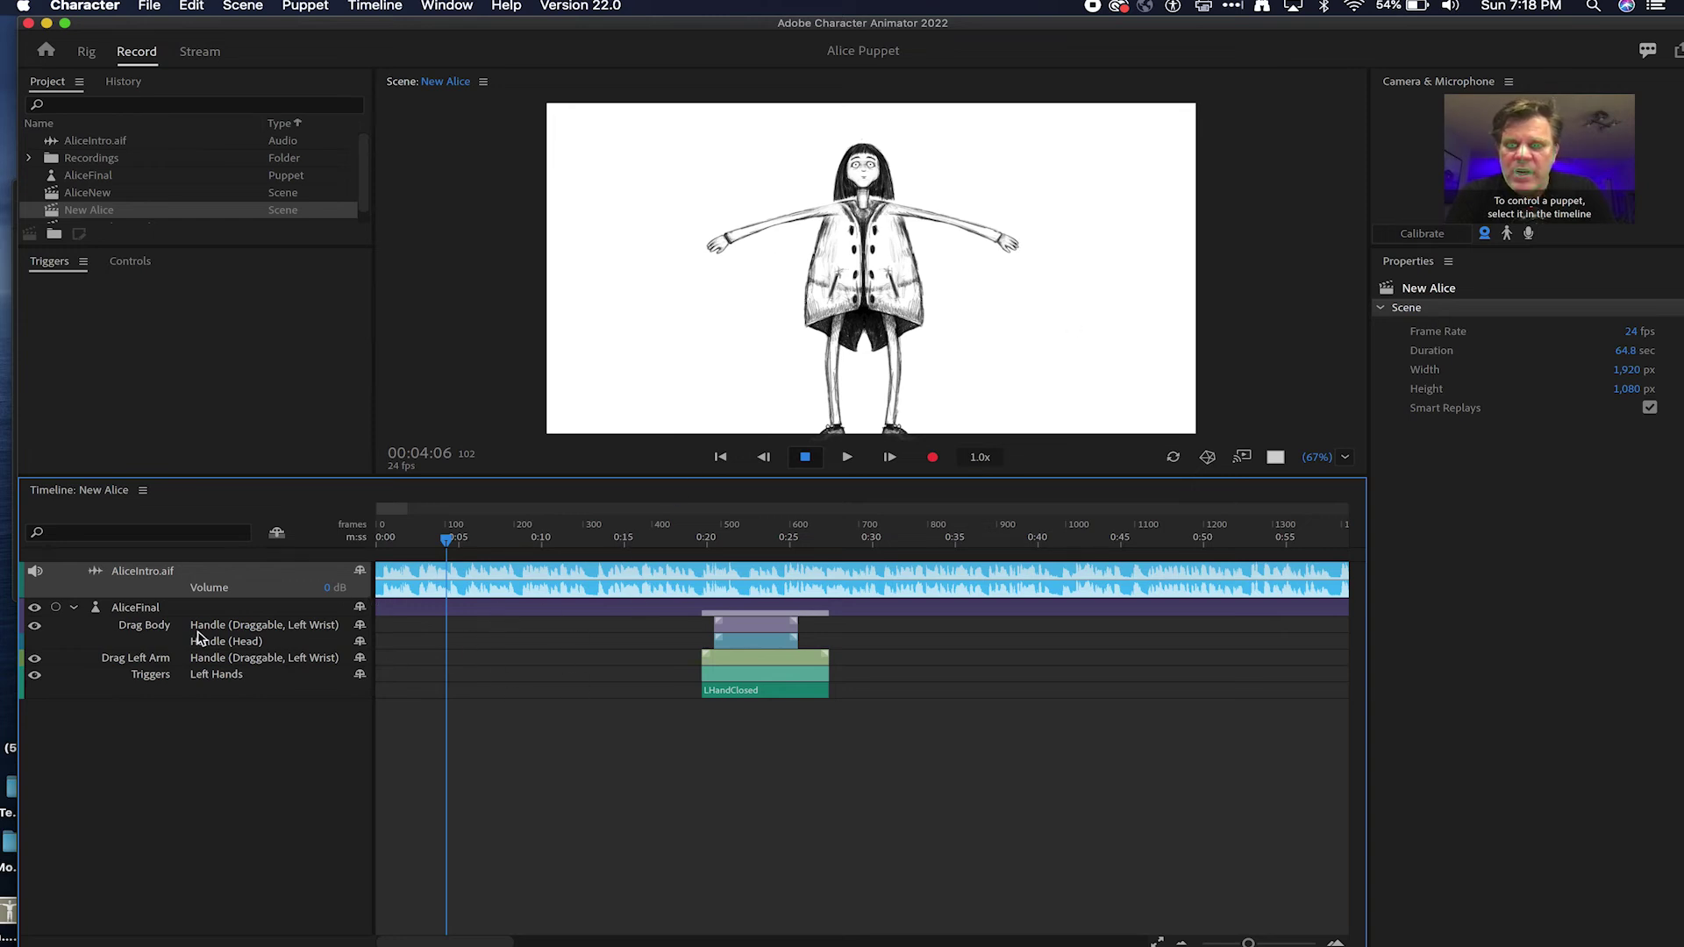
{"action": "left_click", "coordinate": [132, 607]}
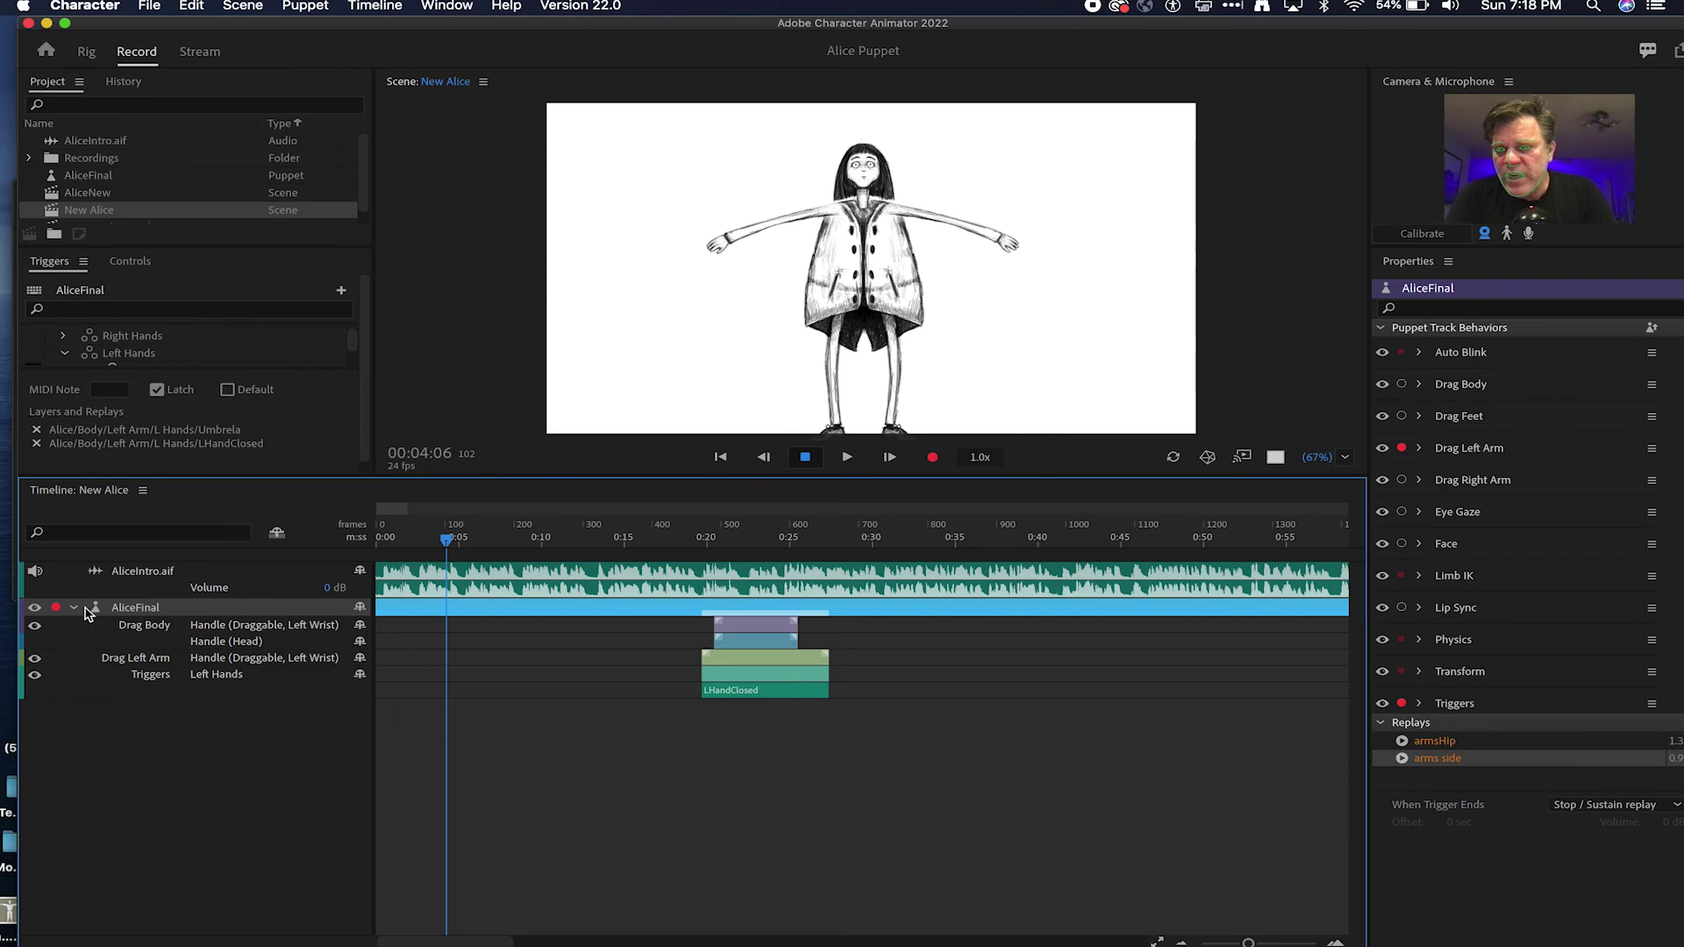
{"action": "left_click", "coordinate": [1401, 447]}
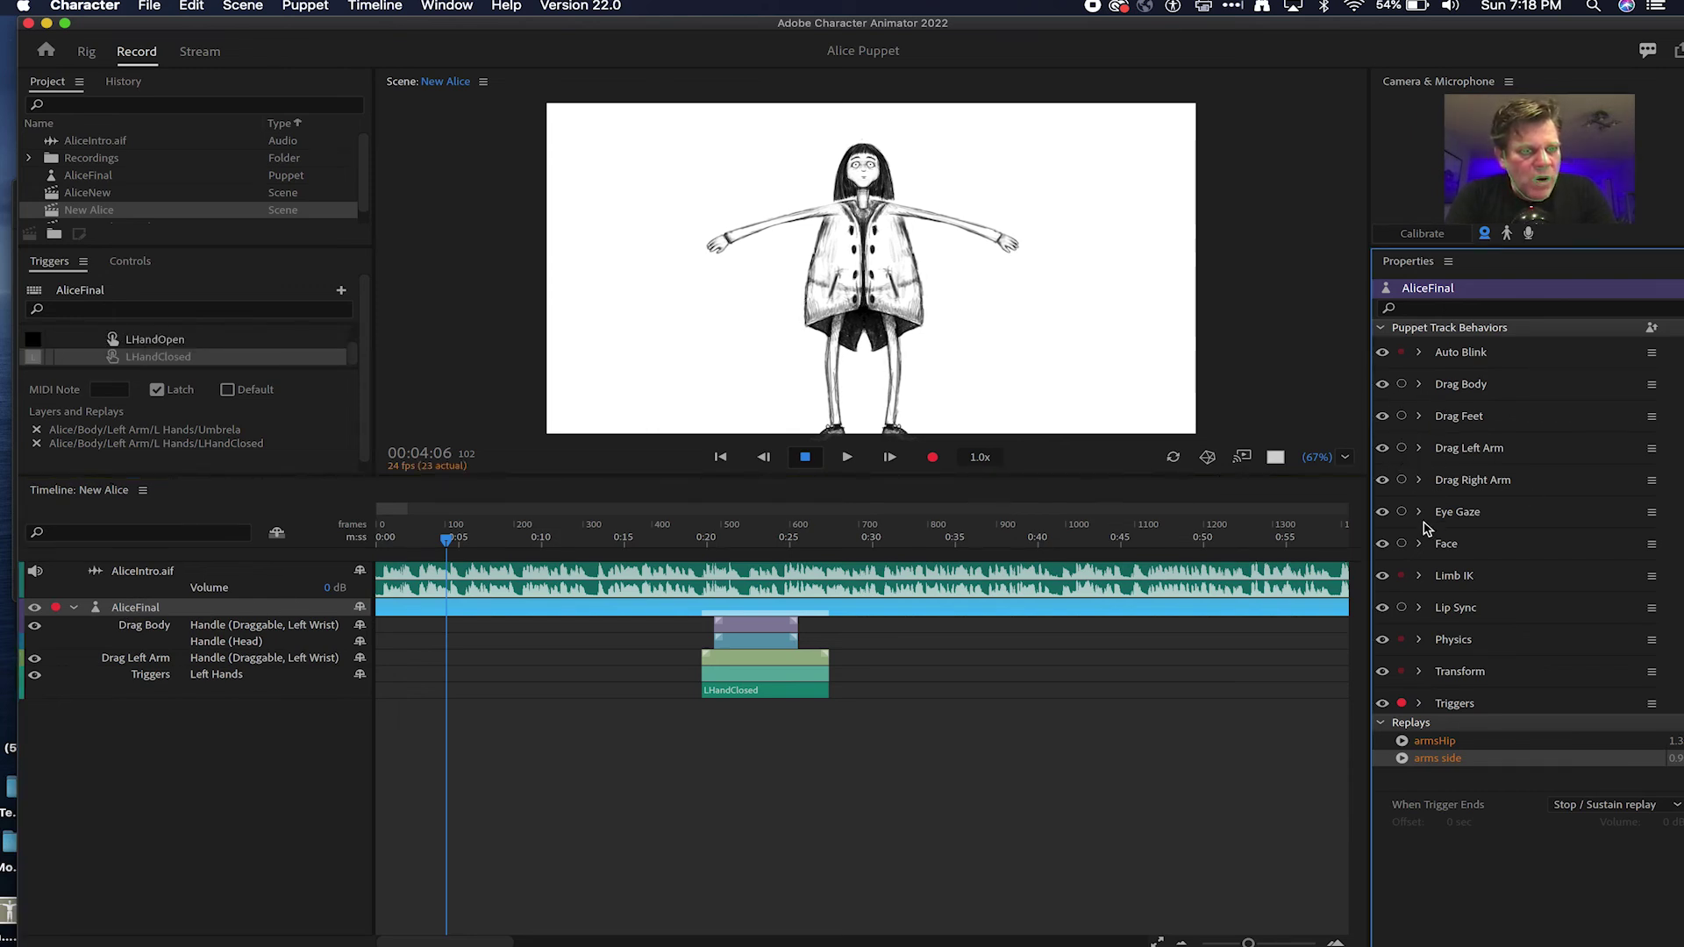
{"action": "left_click", "coordinate": [1401, 608]}
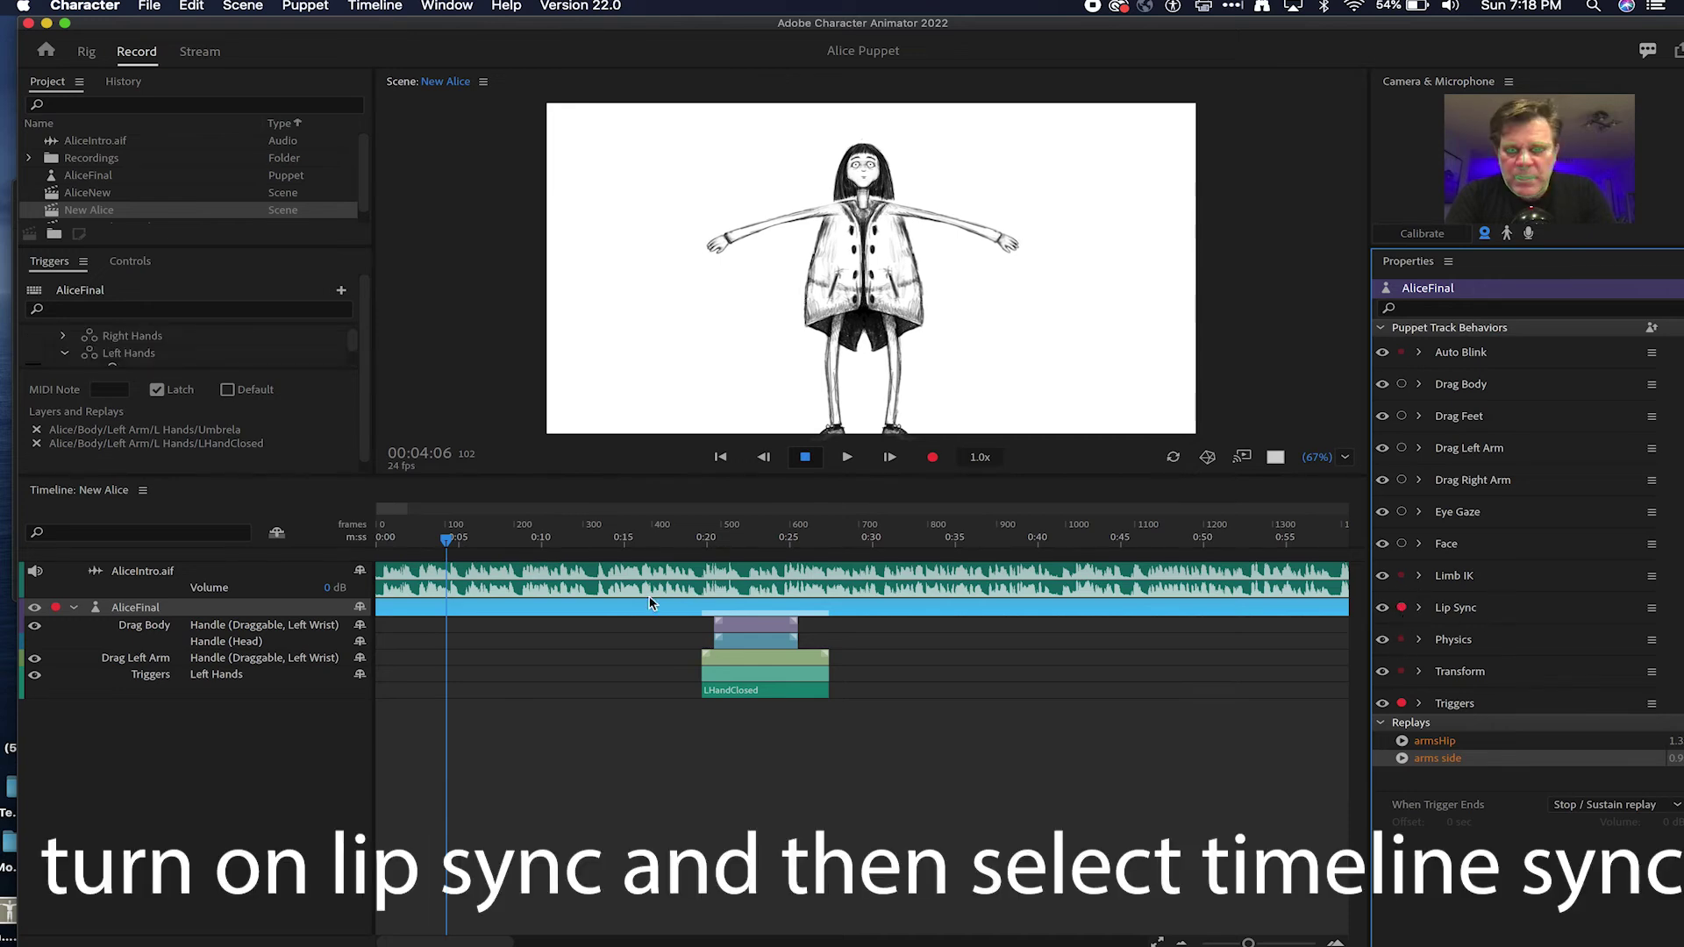
Step: Compute a lip sync take for AliceFinal from the scene audio
{"action": "left_click", "coordinate": [518, 614]}
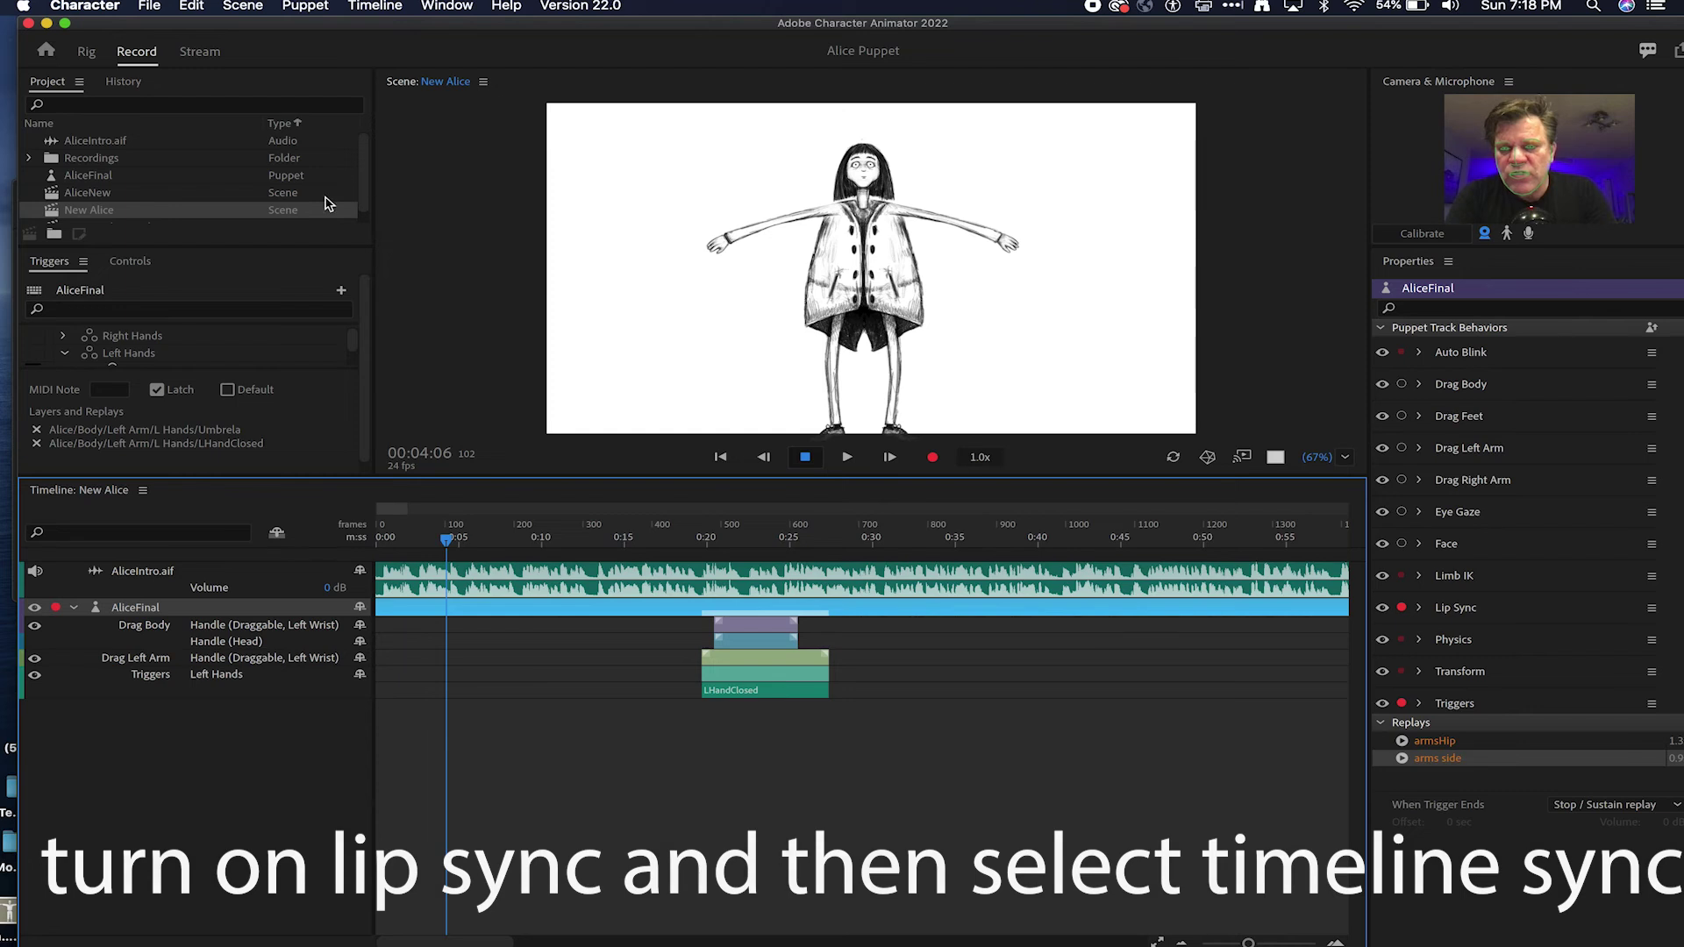
{"action": "left_click", "coordinate": [373, 6]}
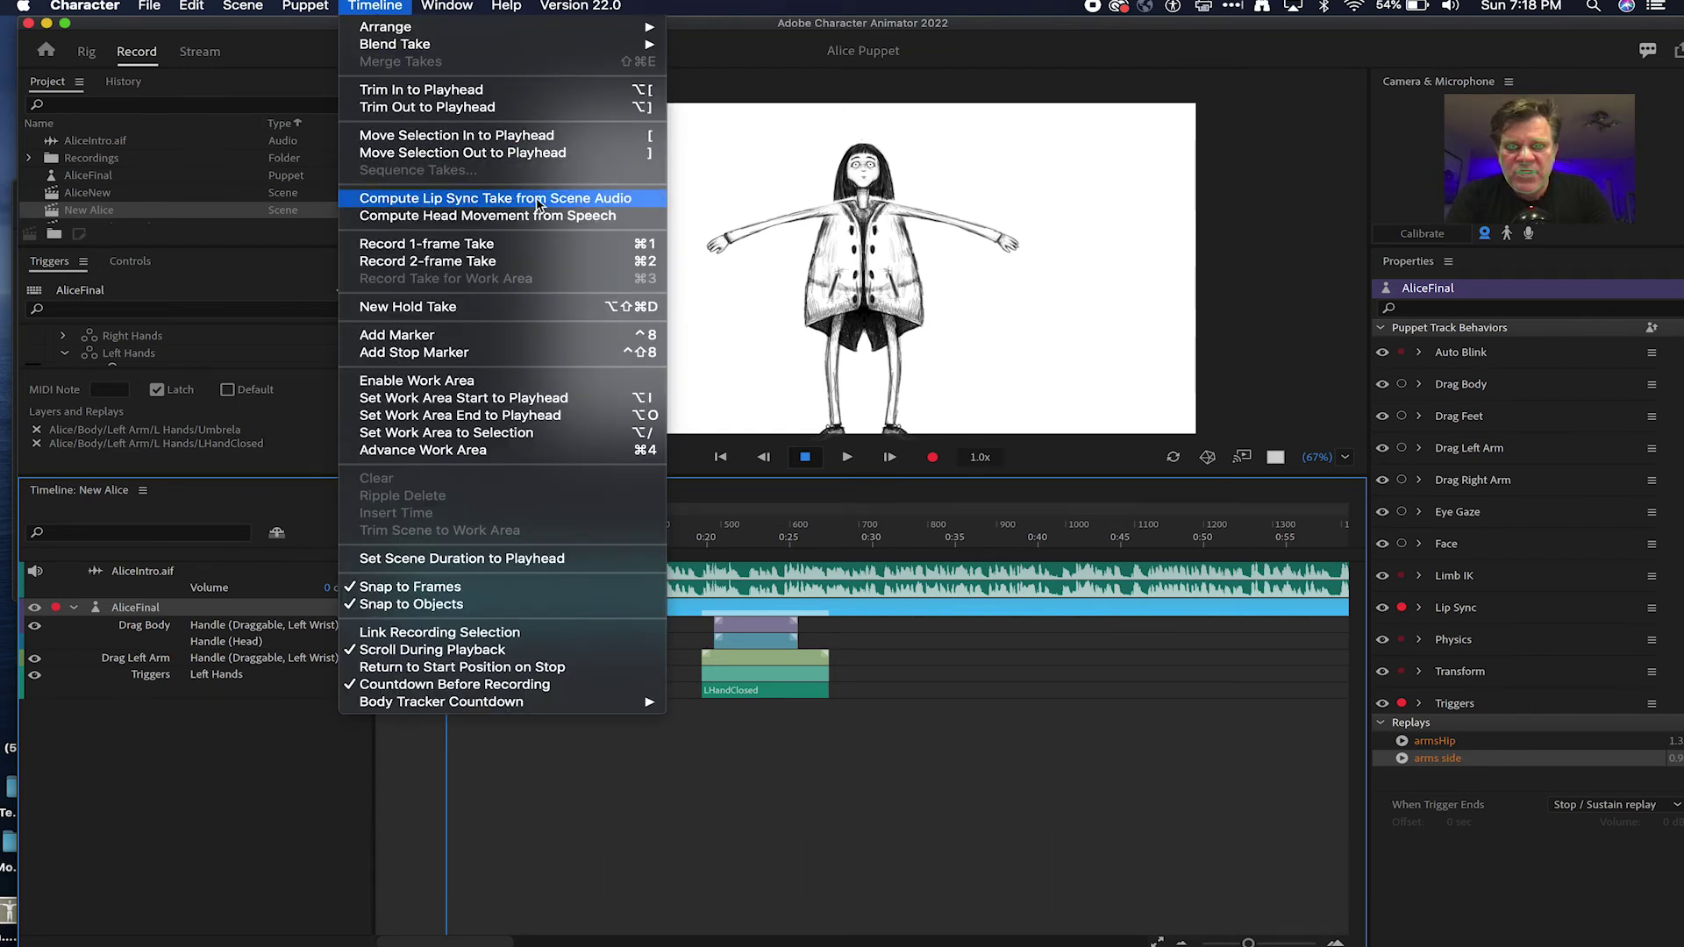
{"action": "left_click", "coordinate": [617, 199]}
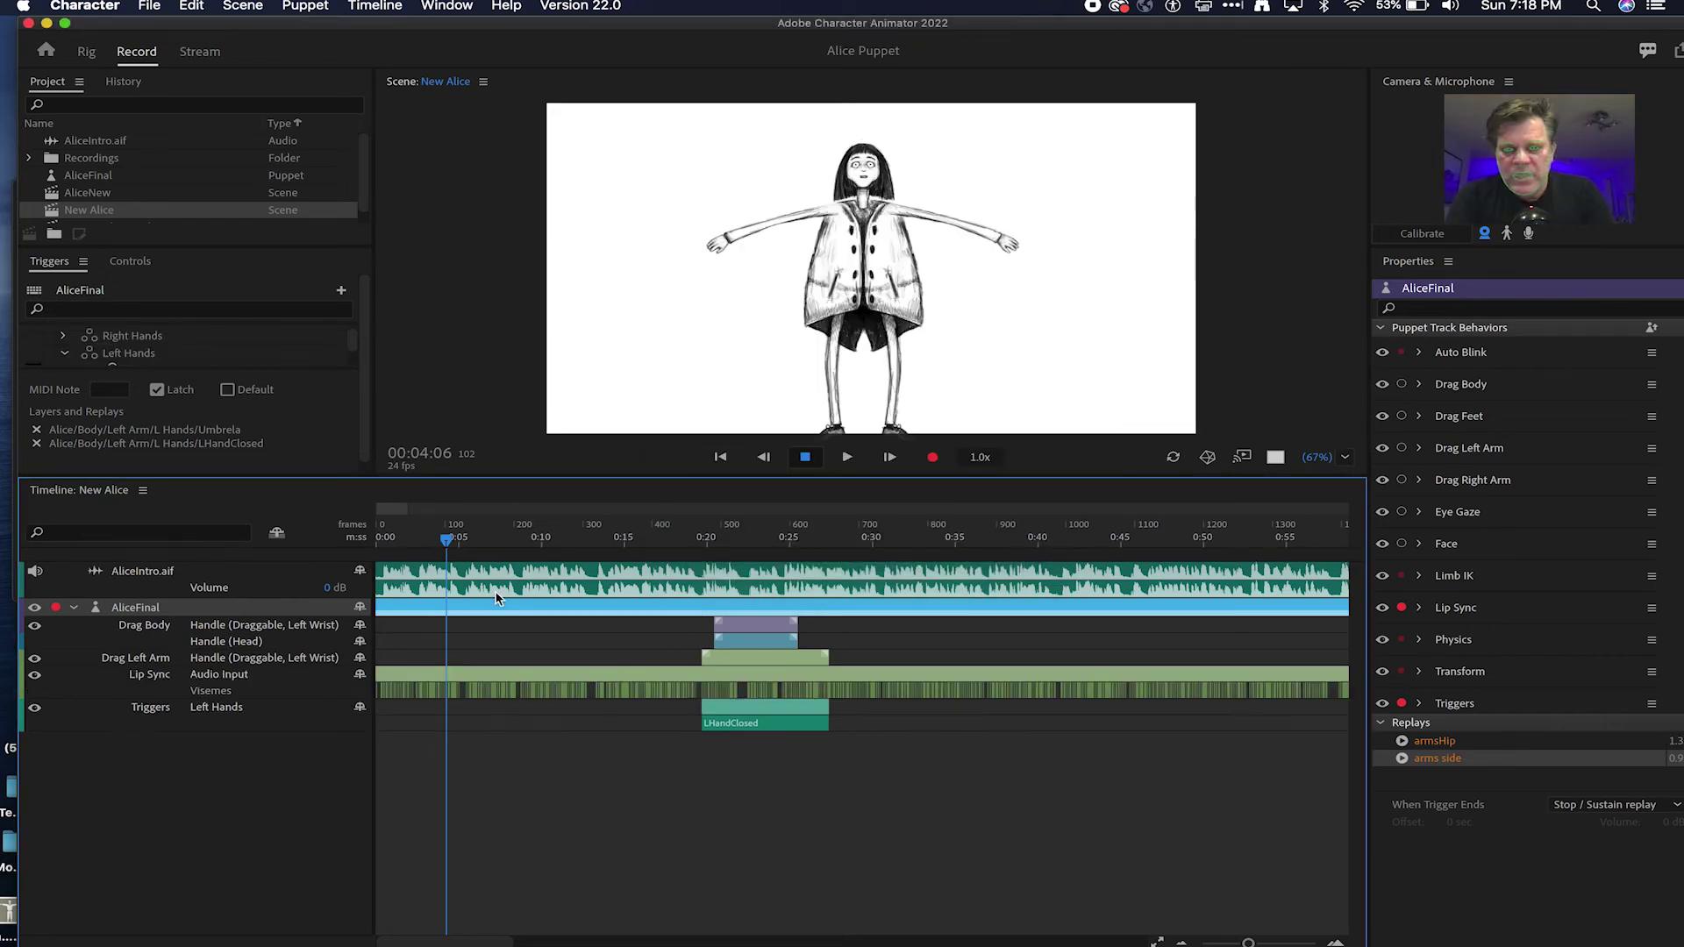
Step: Inspect the individual visemes against the waveform and play the lip sync from frame 1 to 2:01
{"action": "key", "text": "equal"}
{"action": "key", "text": "equal"}
{"action": "key", "text": "equal"}
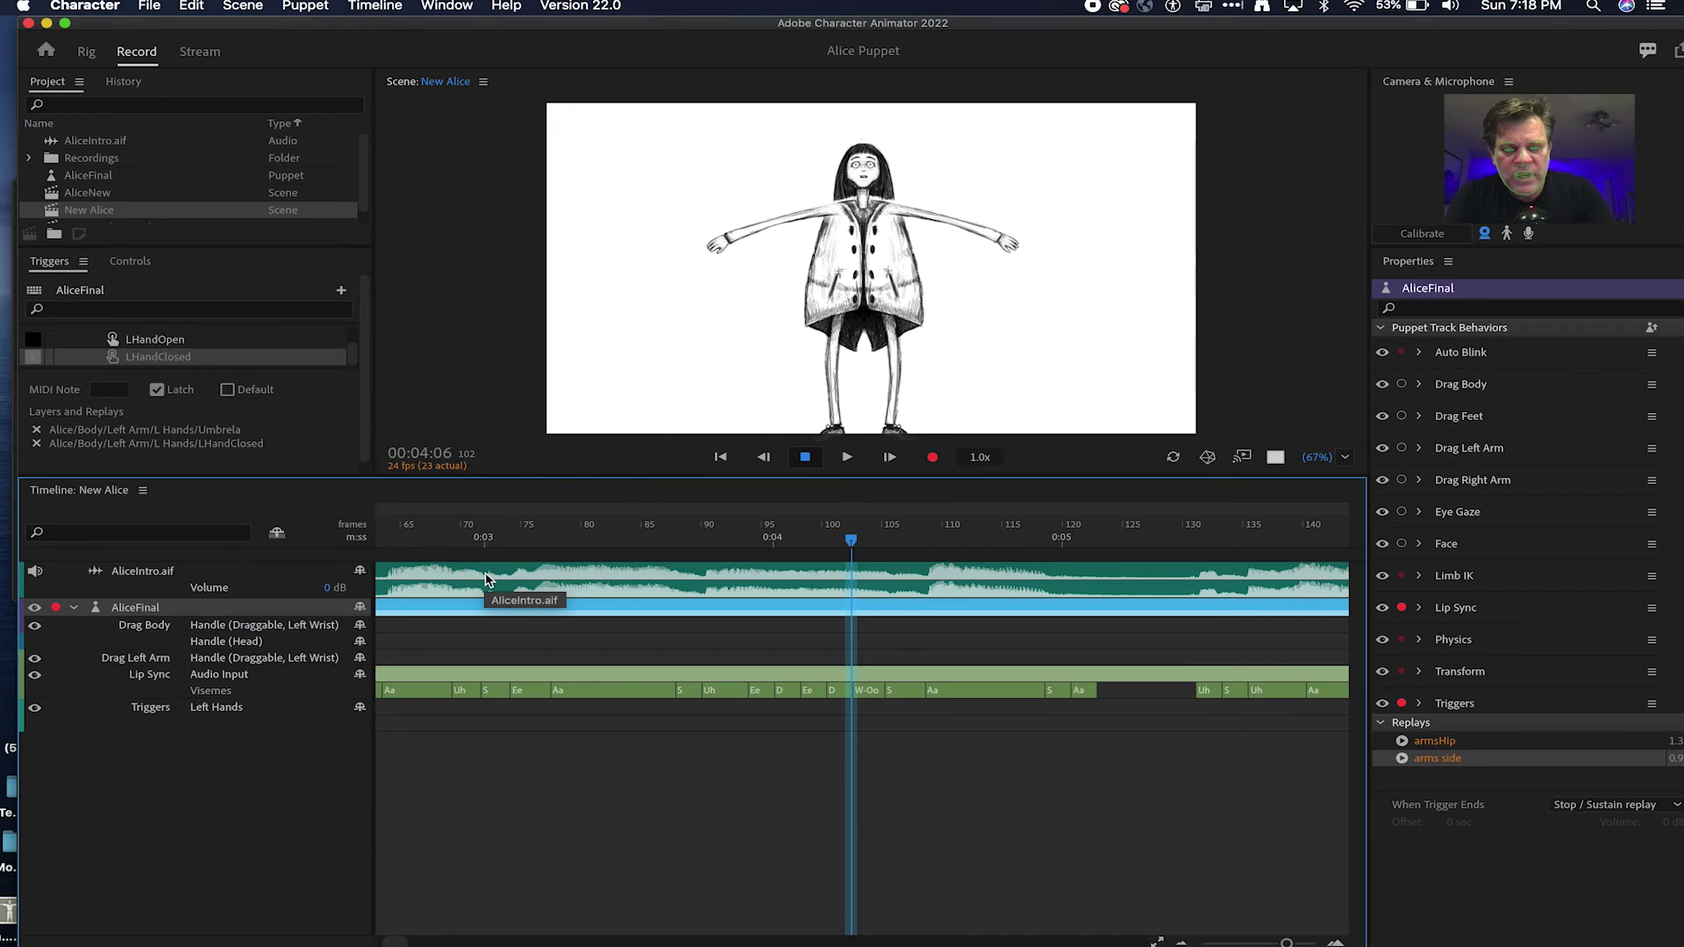
{"action": "key", "text": "equal"}
{"action": "scroll", "coordinate": [494, 646], "scroll_direction": "left", "scroll_amount": 20}
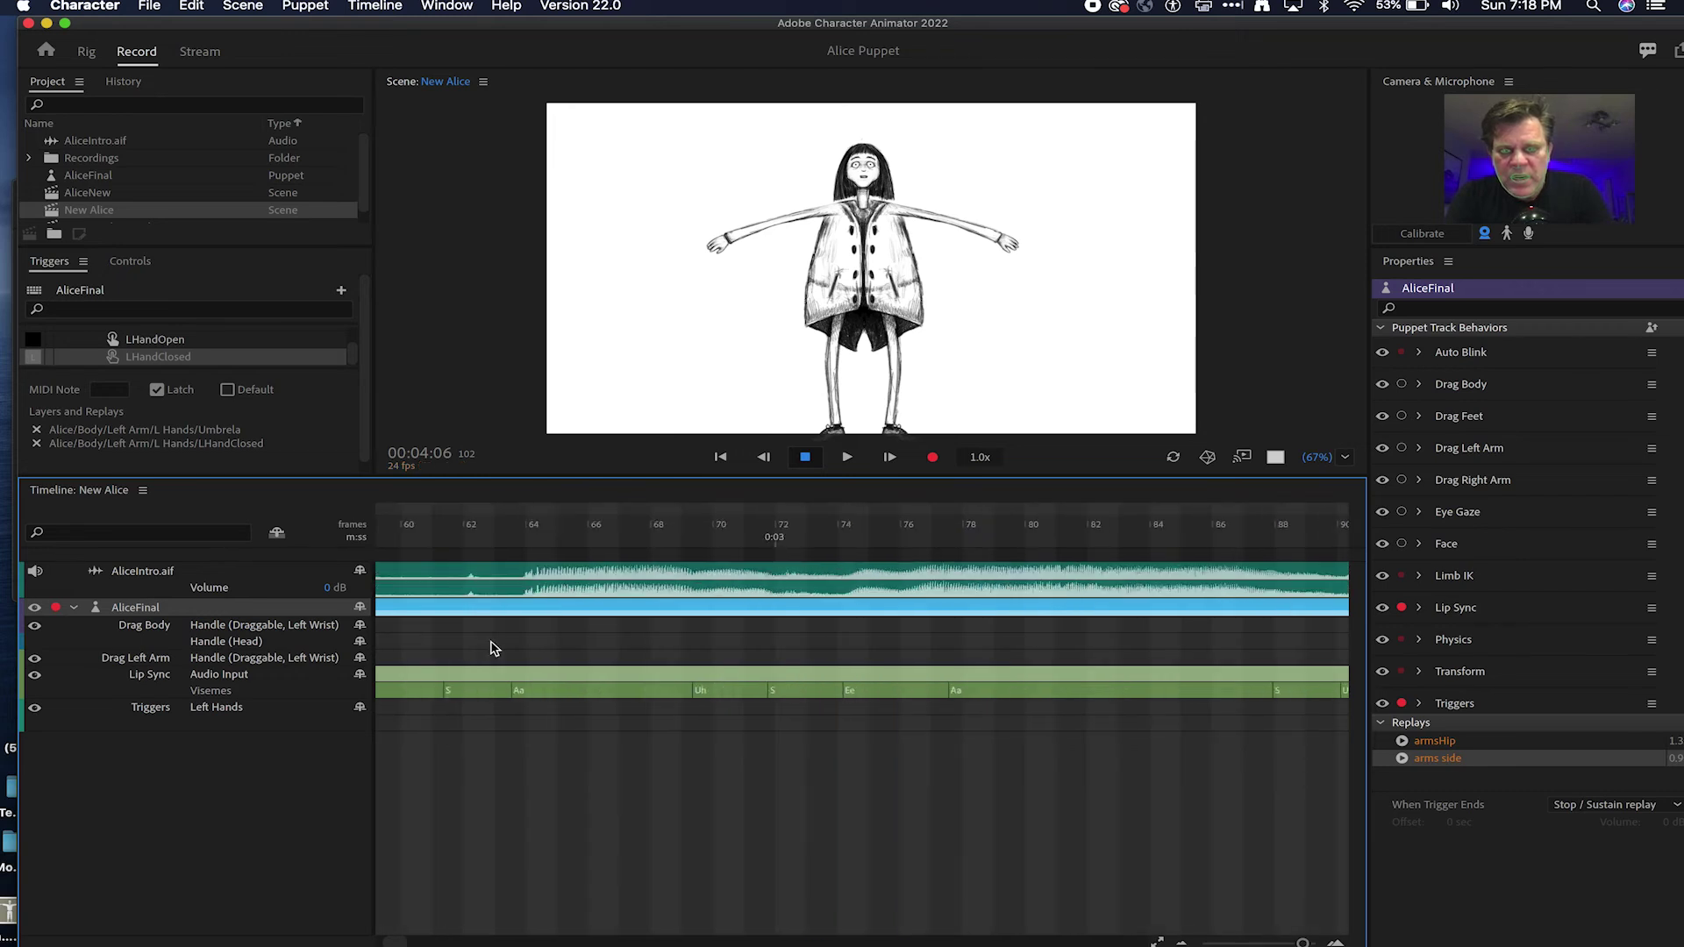
{"action": "left_click", "coordinate": [419, 538]}
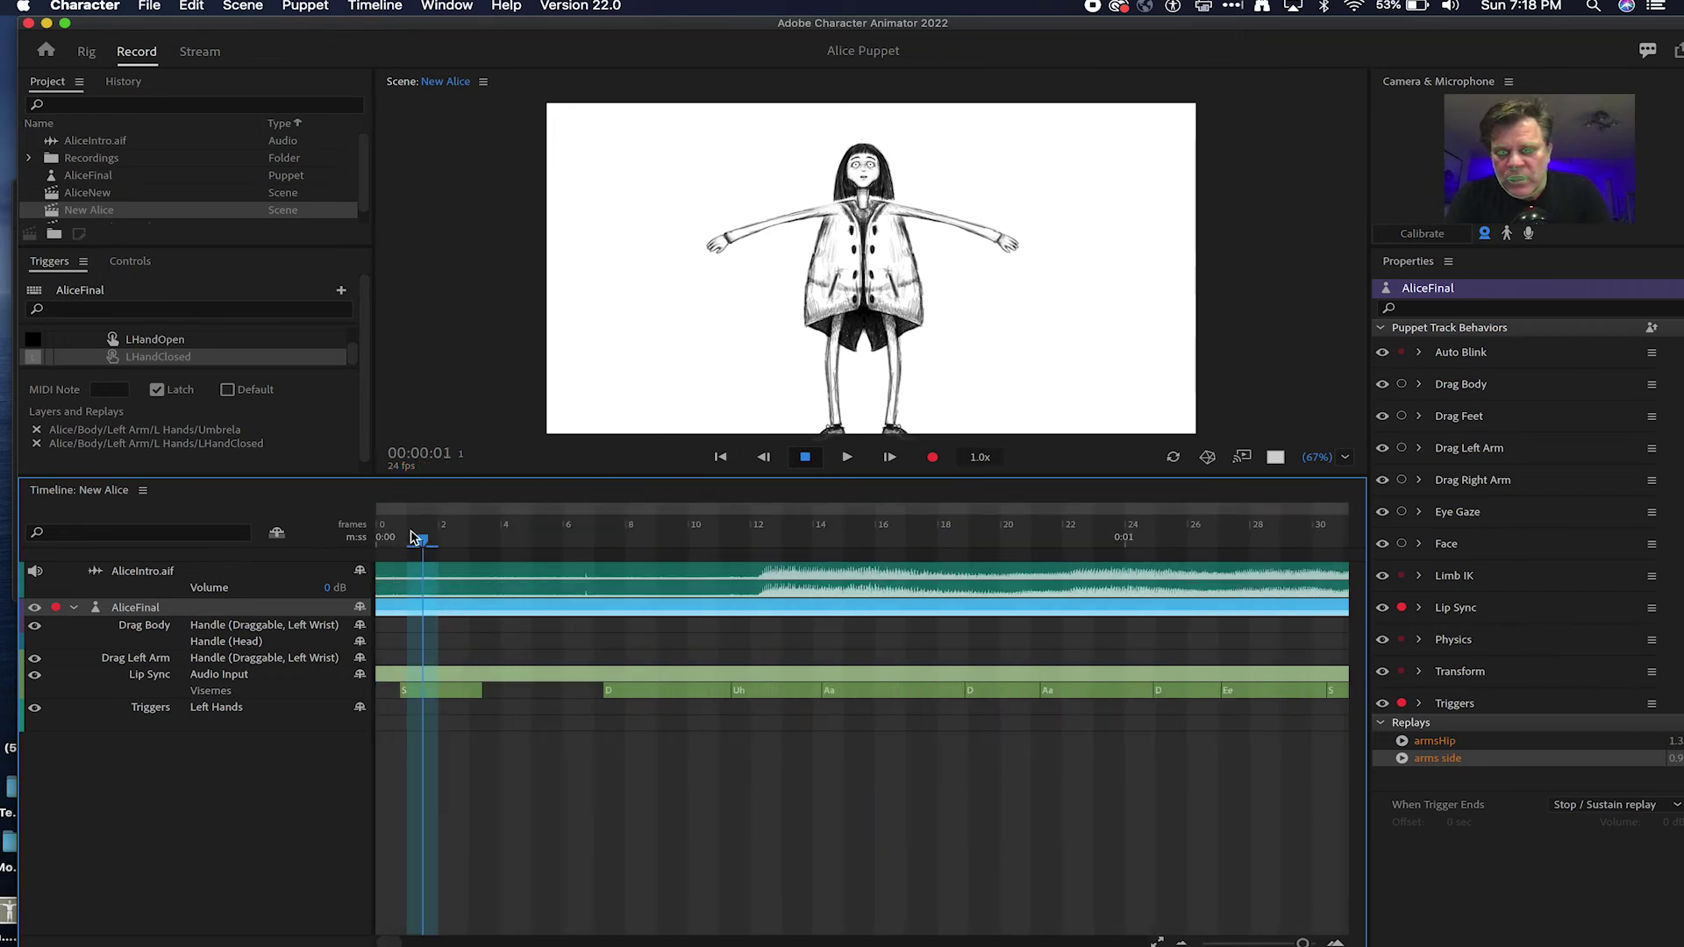
{"action": "key", "text": "space"}
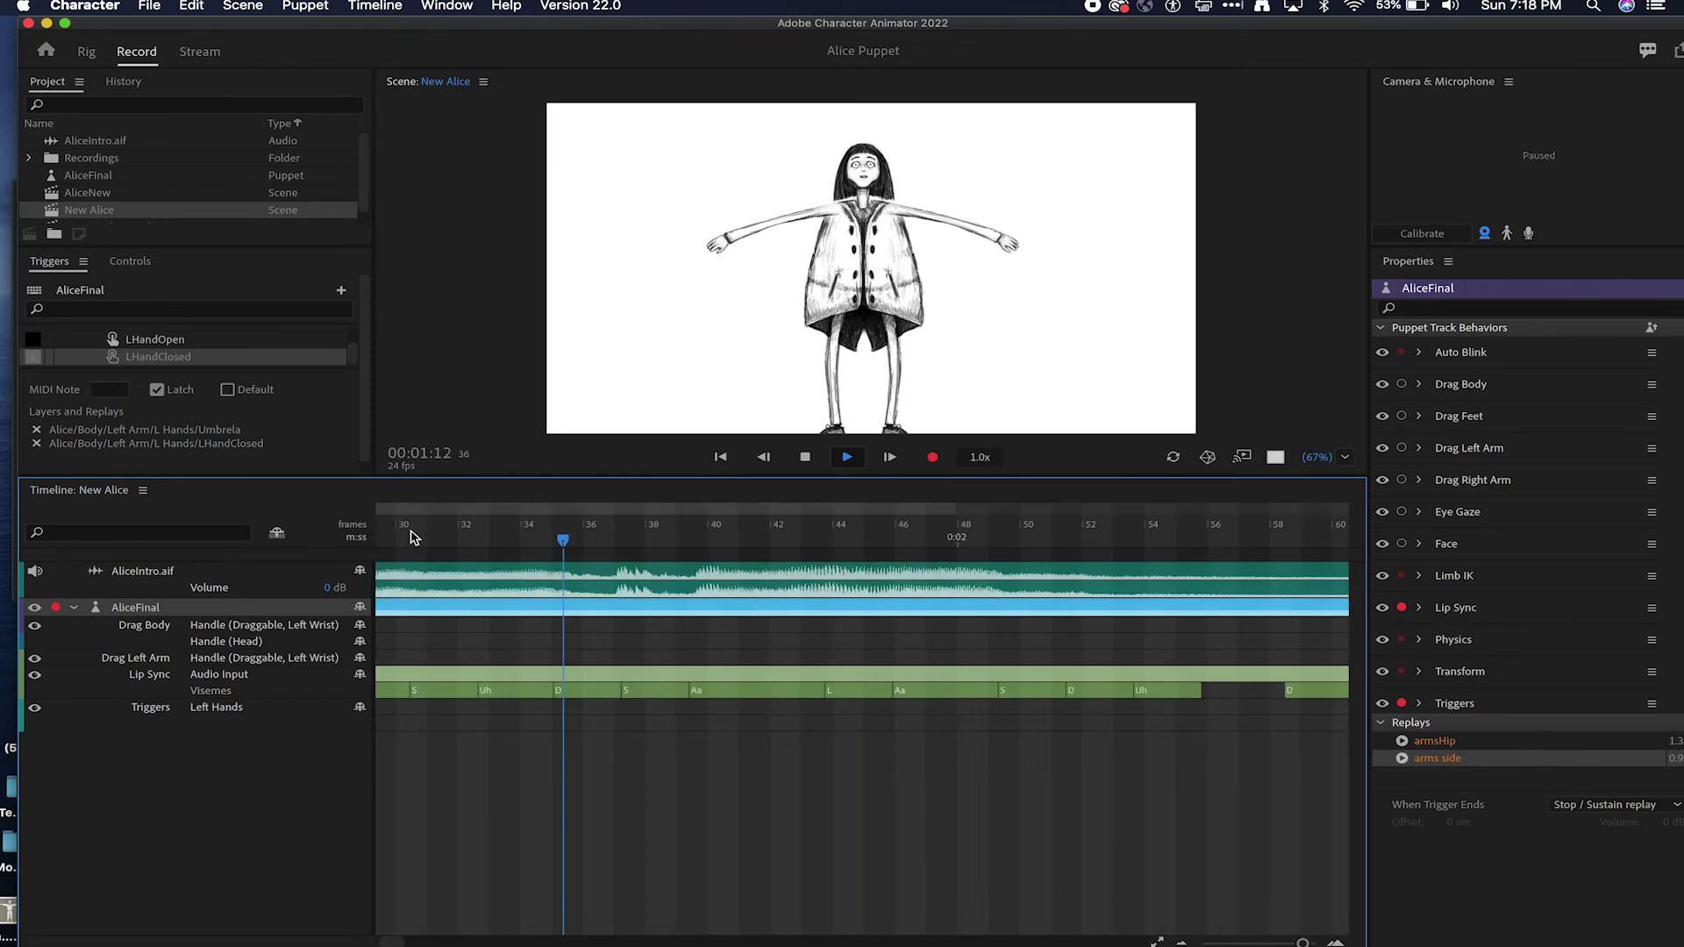
{"action": "key", "text": "space"}
Step: Delete the S and D visemes in the silence before the first Uh at the start of the lip sync take
{"action": "scroll", "coordinate": [497, 717], "scroll_direction": "left", "scroll_amount": 10}
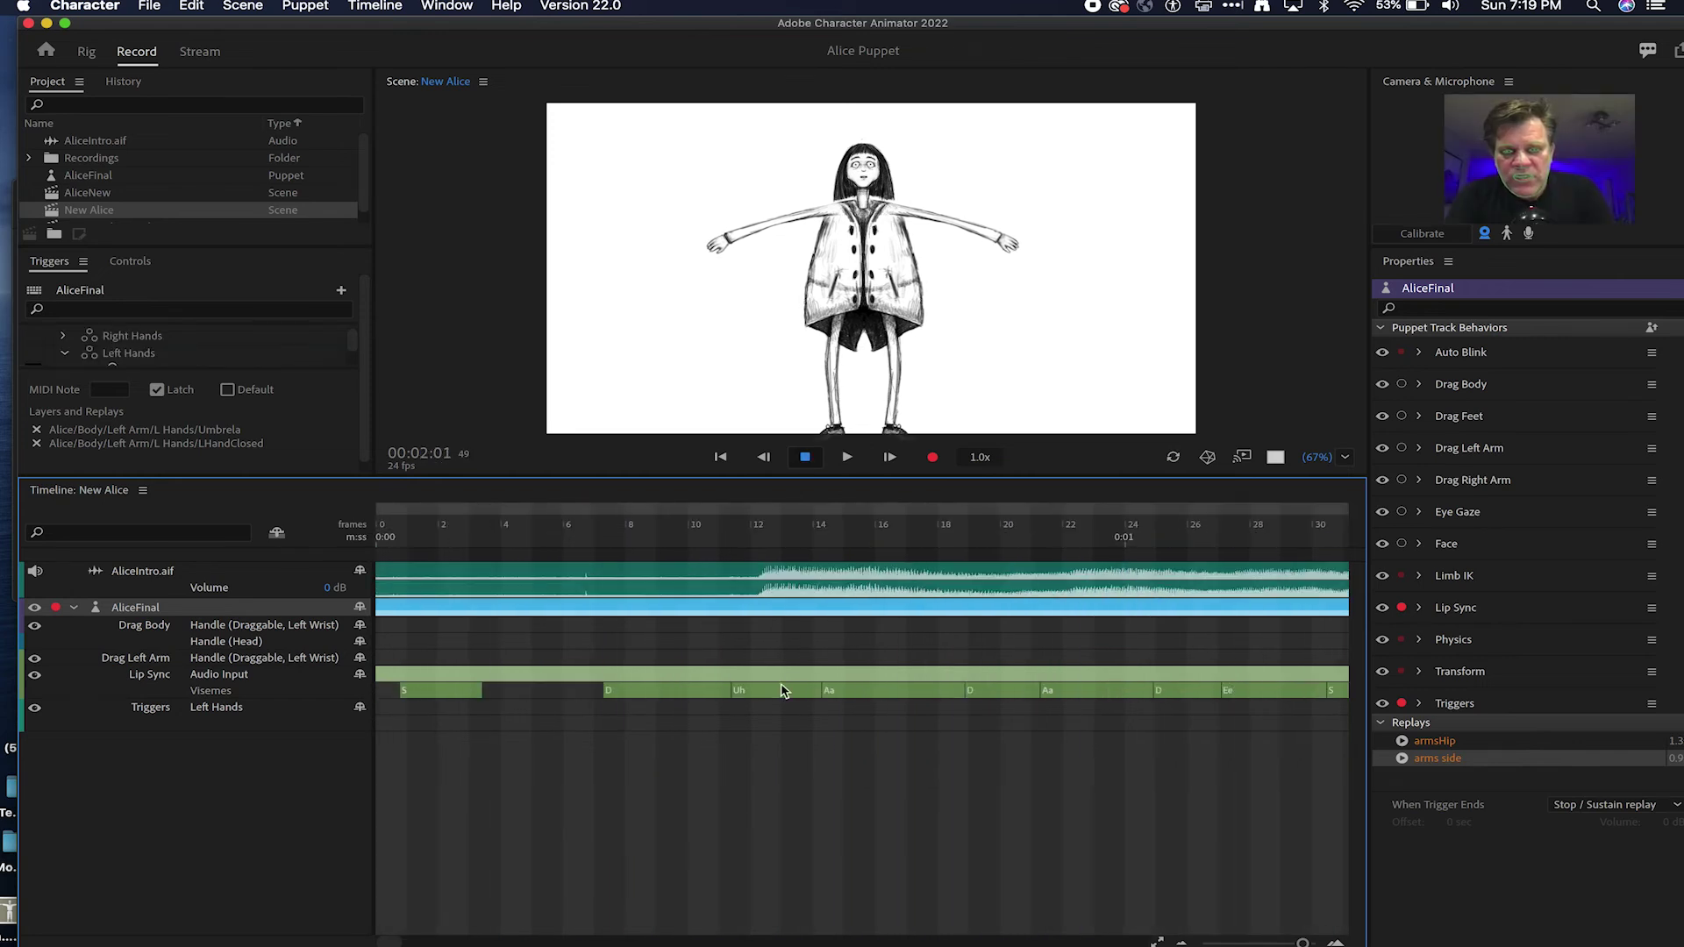
{"action": "left_click", "coordinate": [434, 695]}
{"action": "left_click_drag", "start_coordinate": [504, 727], "coordinate": [422, 690]}
{"action": "key", "text": "Delete"}
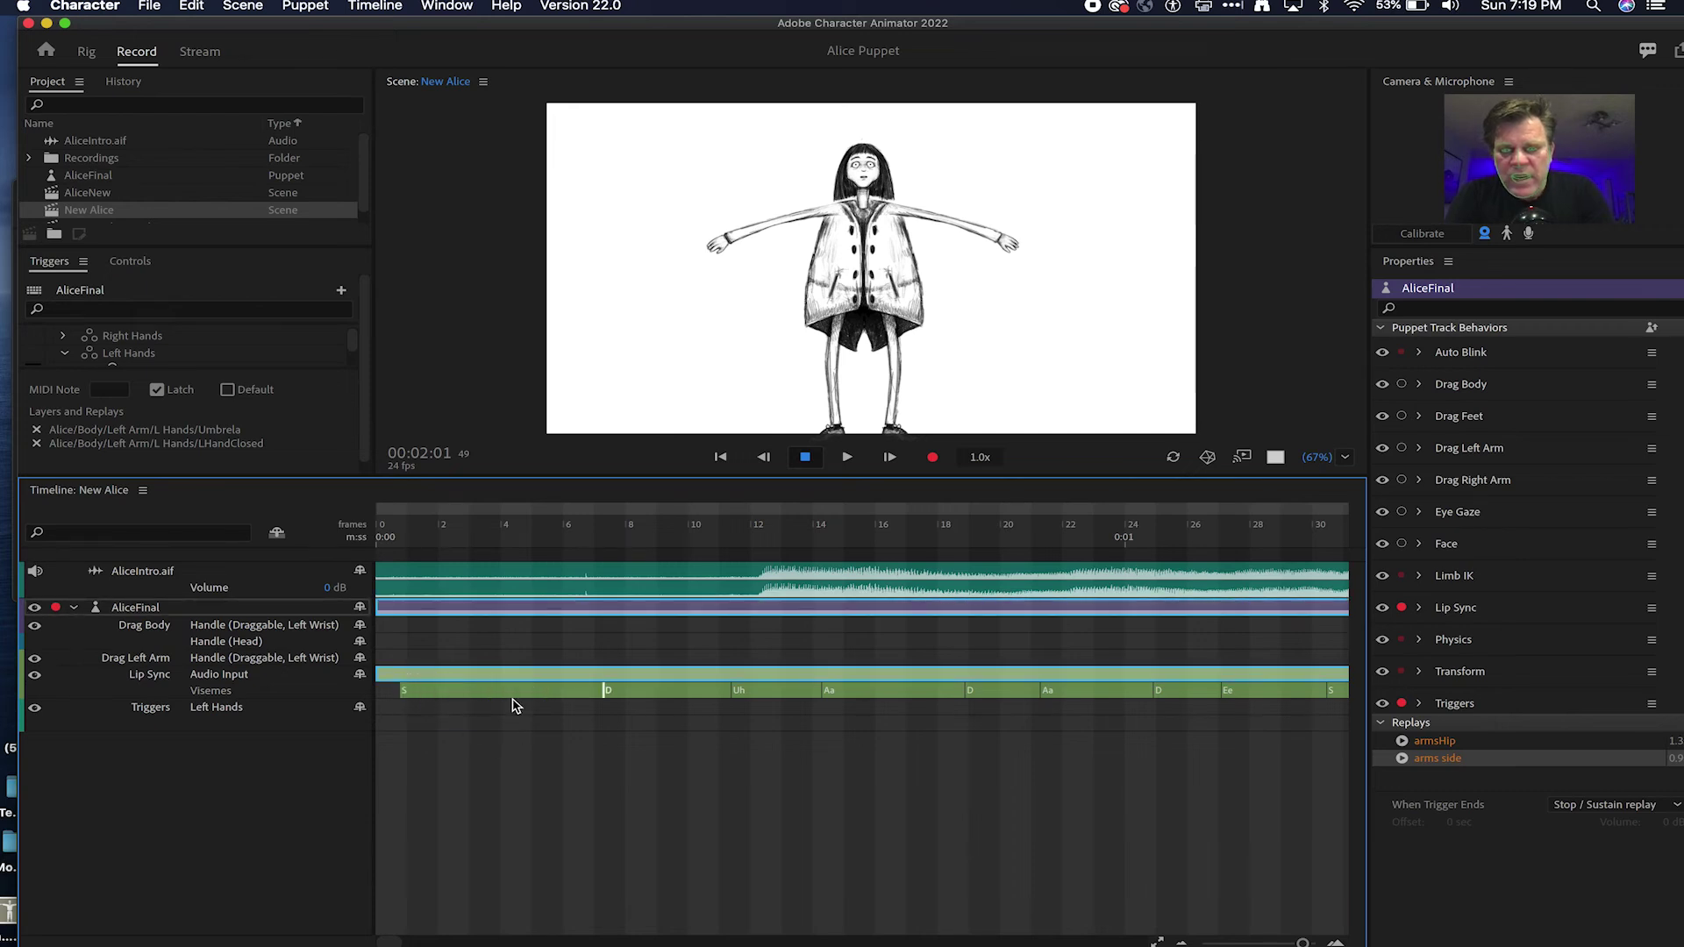
{"action": "key", "text": "Delete"}
{"action": "left_click", "coordinate": [555, 701]}
{"action": "left_click", "coordinate": [555, 694]}
{"action": "key", "text": "Delete"}
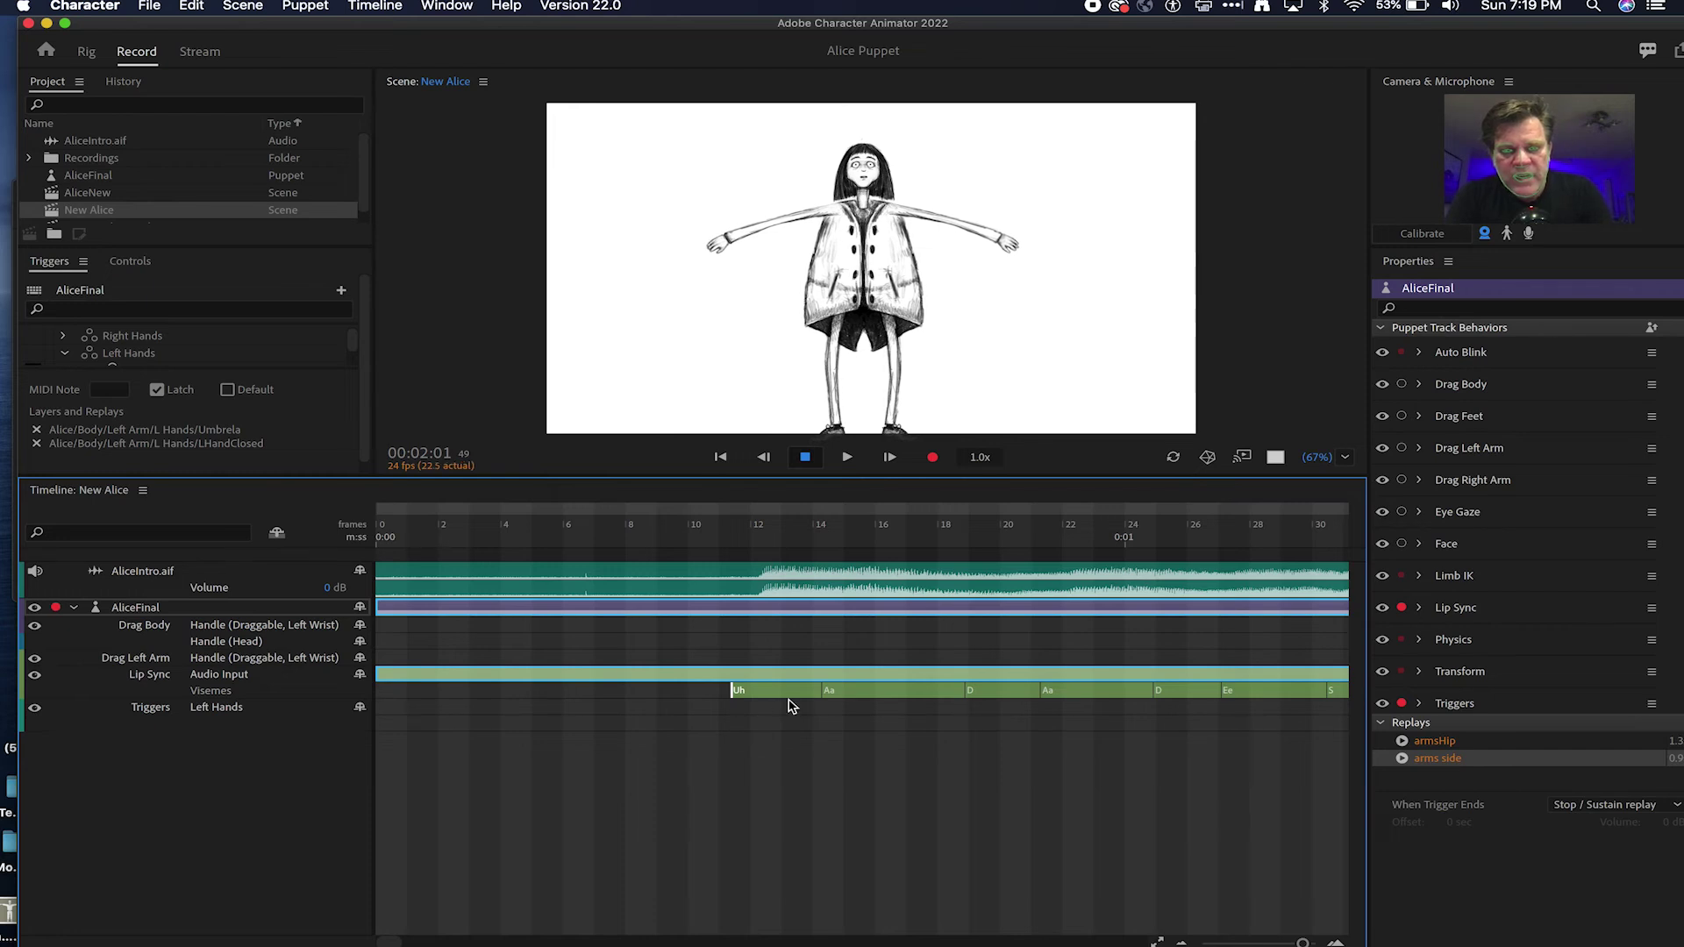
Step: Delete the D and Uh visemes just after 2:02 and shorten the preceding S viseme to end at about frame 52
{"action": "scroll", "coordinate": [789, 703], "scroll_direction": "right", "scroll_amount": 10}
{"action": "scroll", "coordinate": [808, 711], "scroll_direction": "right", "scroll_amount": 3}
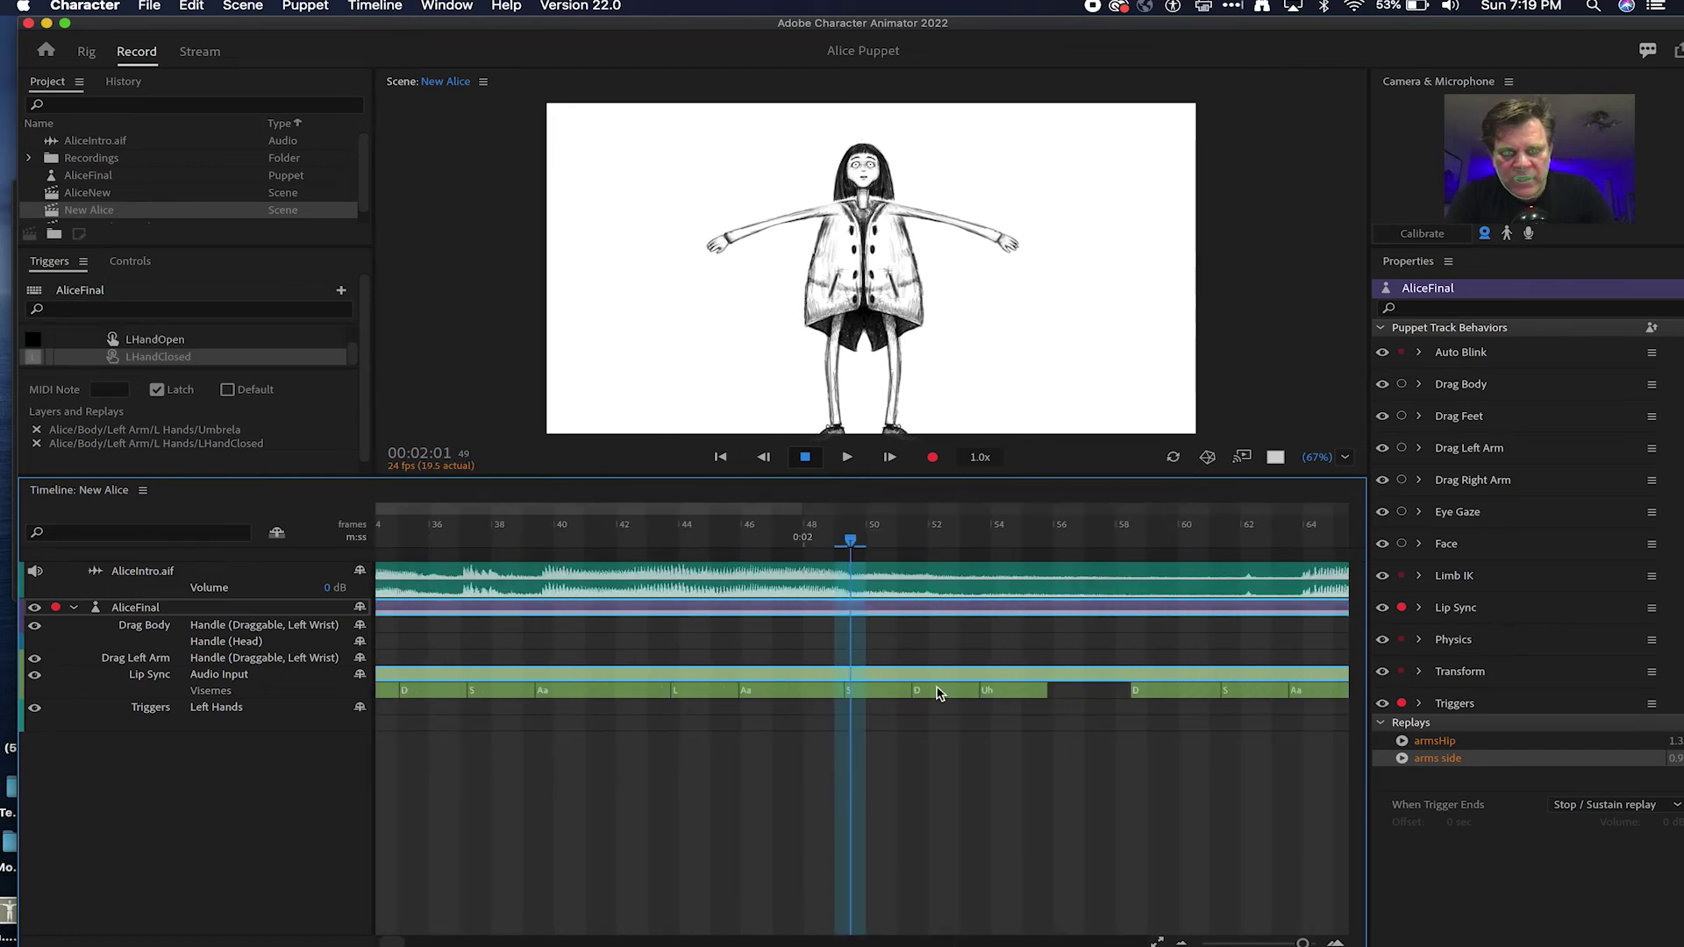
{"action": "left_click_drag", "start_coordinate": [850, 538], "coordinate": [896, 537]}
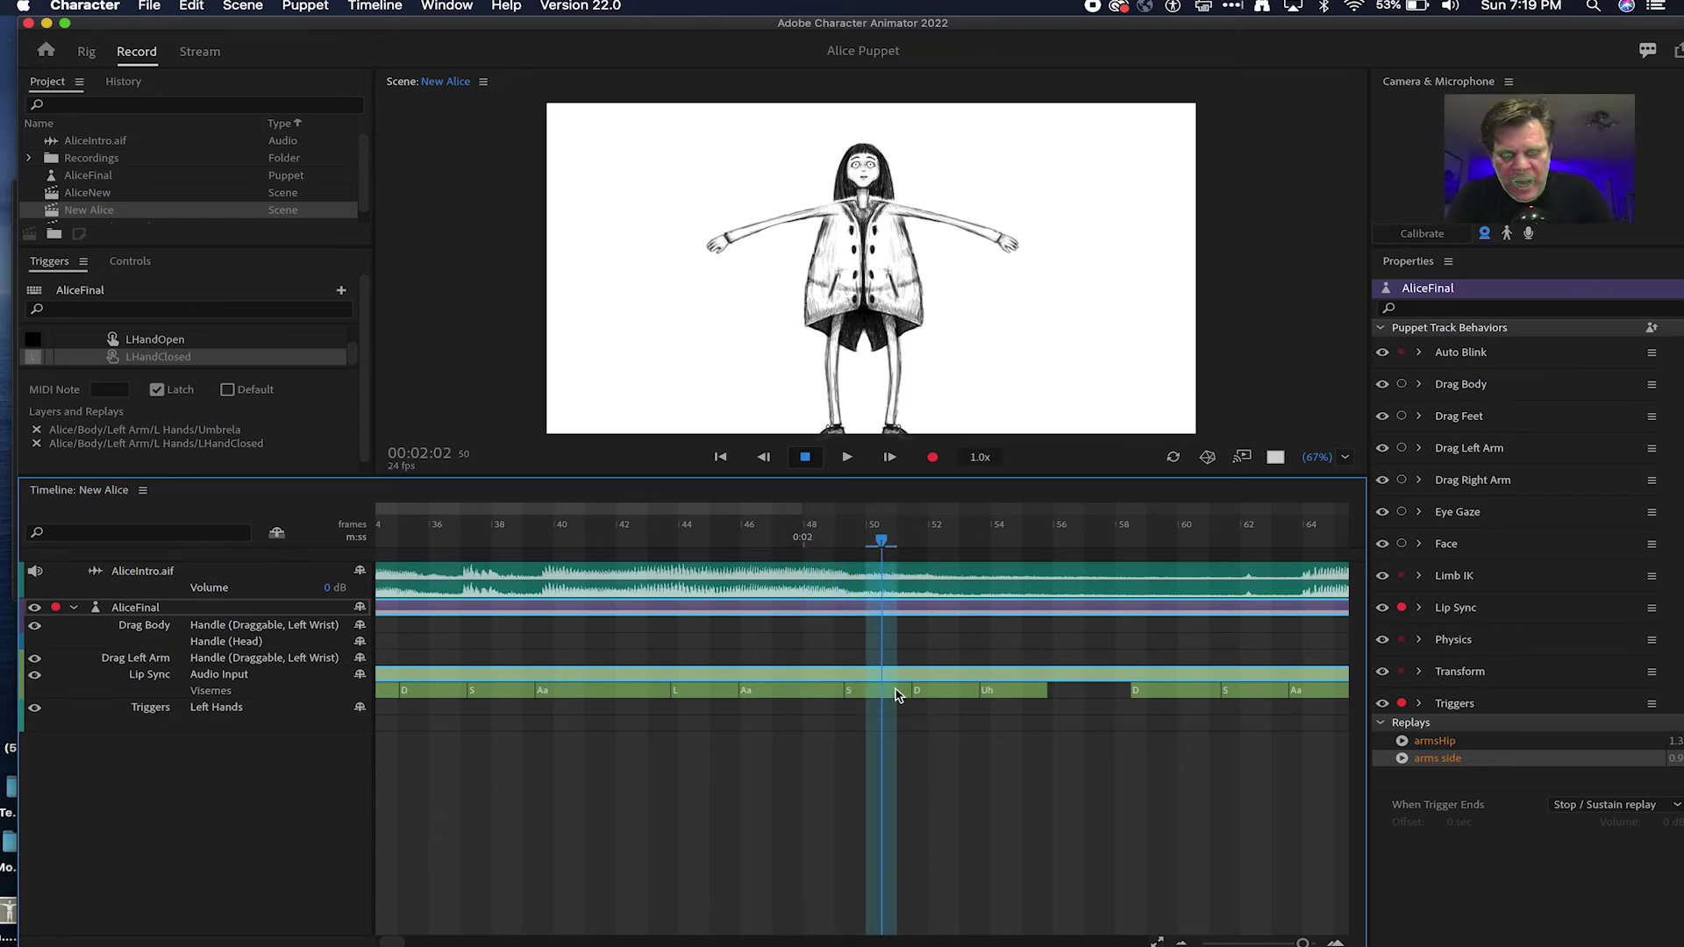
{"action": "left_click", "coordinate": [958, 696]}
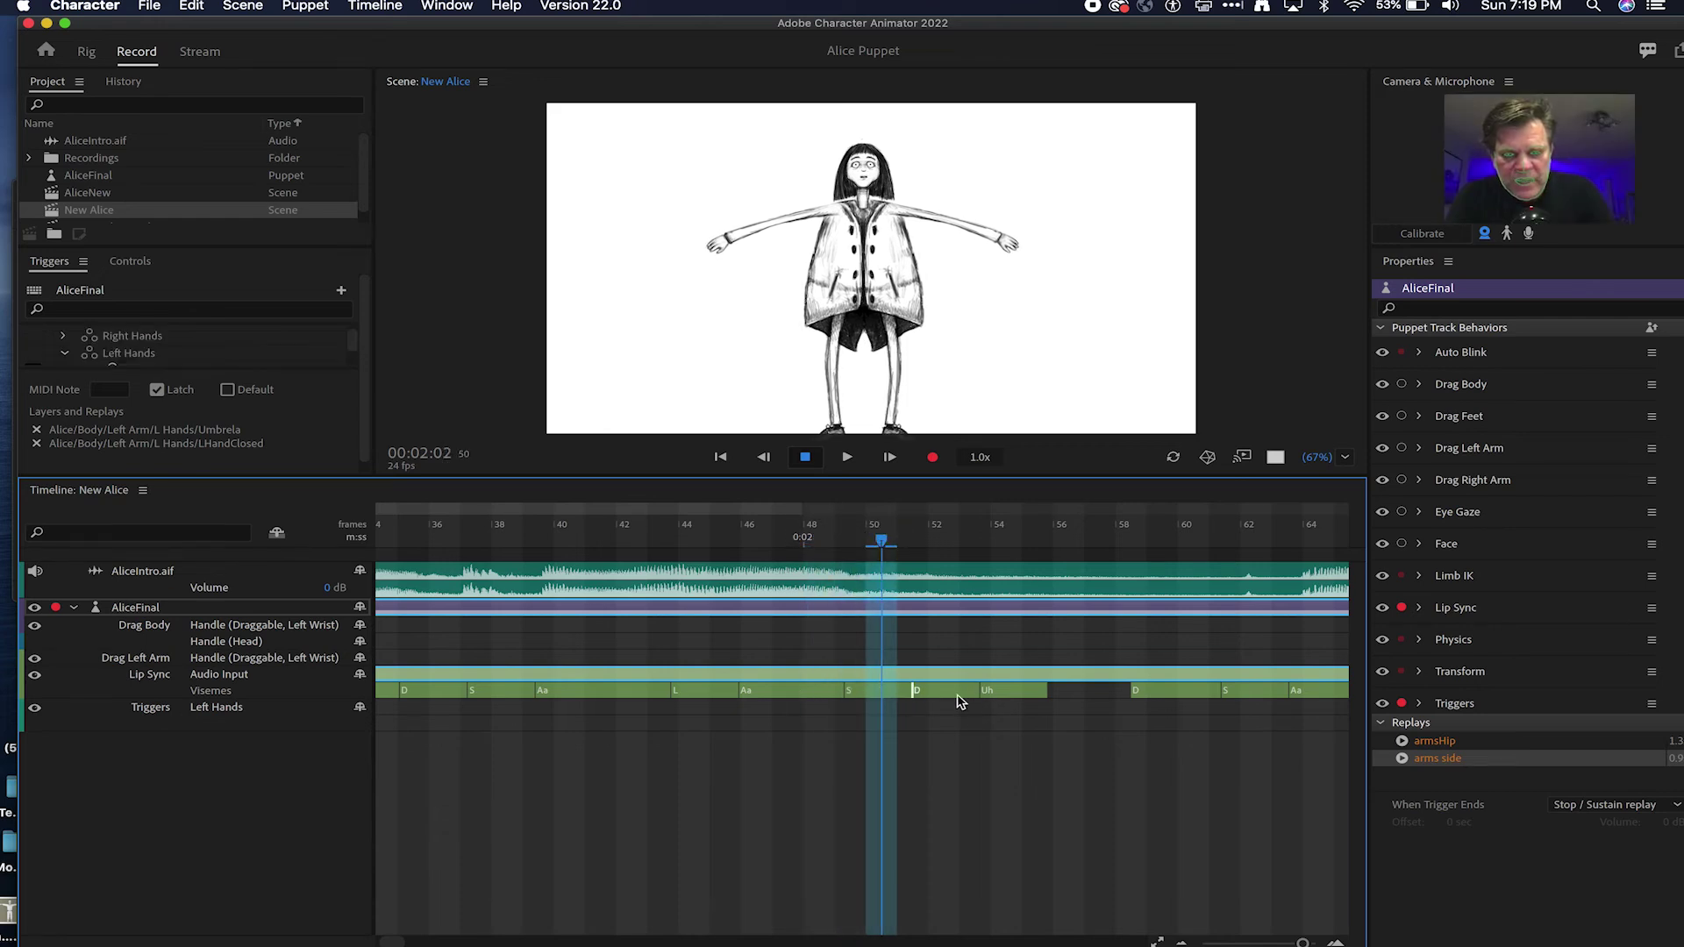
{"action": "key", "text": "Delete"}
{"action": "key", "text": "Delete"}
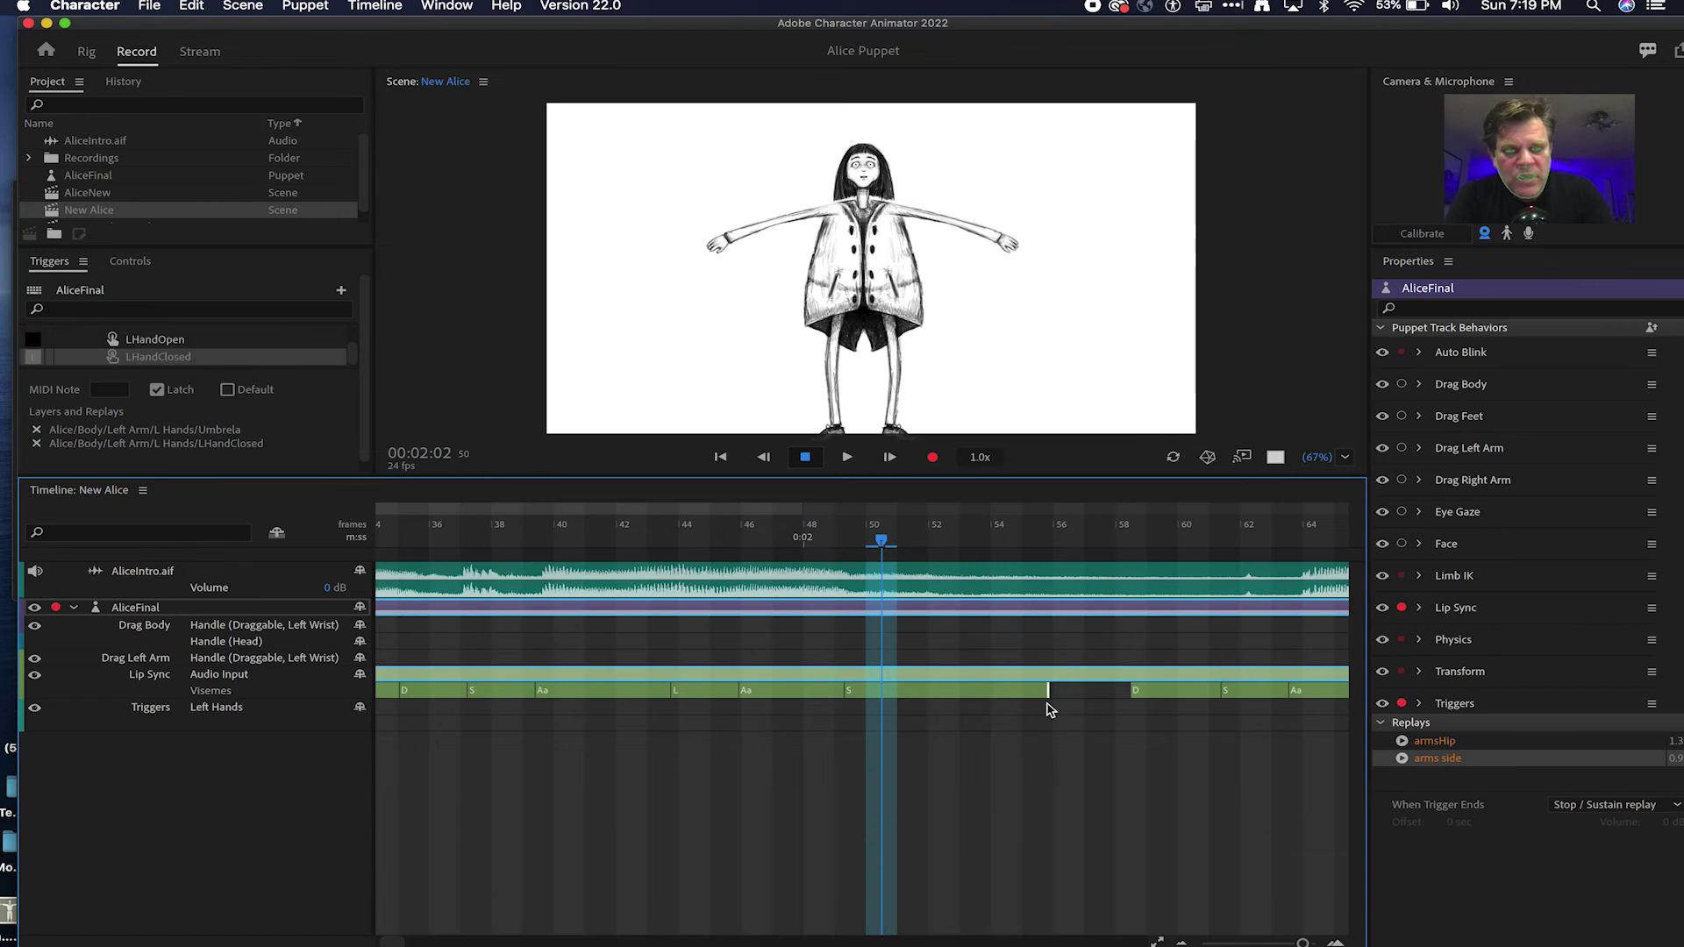
{"action": "left_click_drag", "start_coordinate": [1049, 693], "coordinate": [928, 699]}
Step: Delete the D and S visemes in the silence before the Aa viseme at about frame 63
{"action": "scroll", "coordinate": [965, 676], "scroll_direction": "right", "scroll_amount": 5}
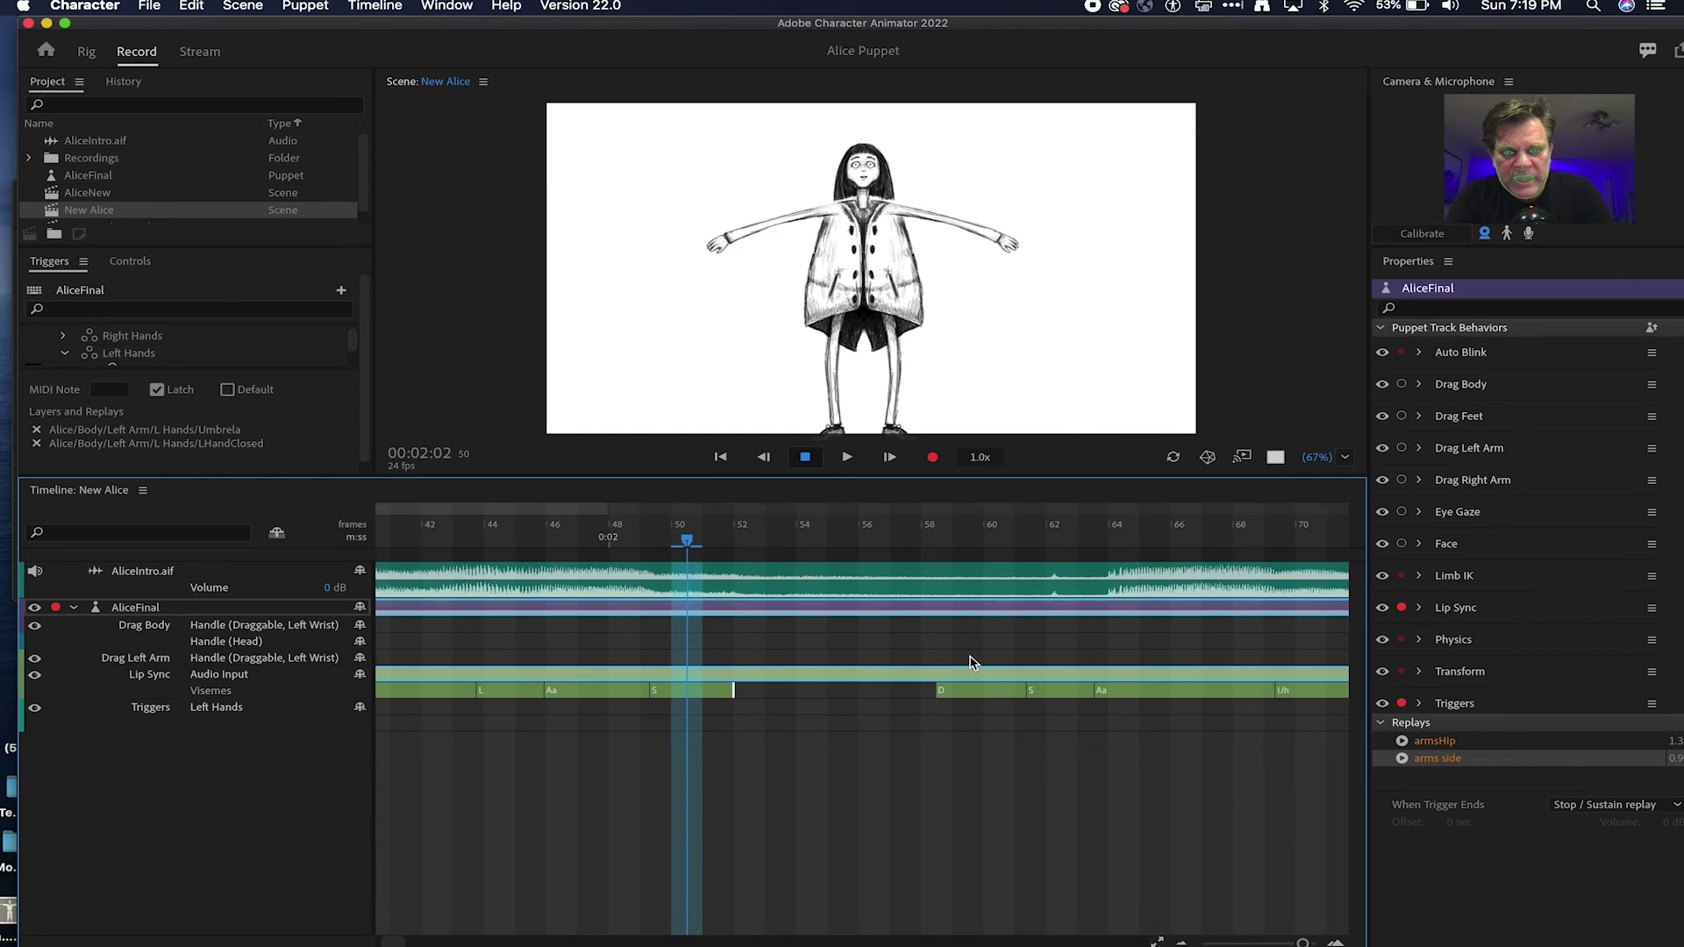
{"action": "left_click_drag", "start_coordinate": [833, 720], "coordinate": [753, 691]}
{"action": "key", "text": "Delete"}
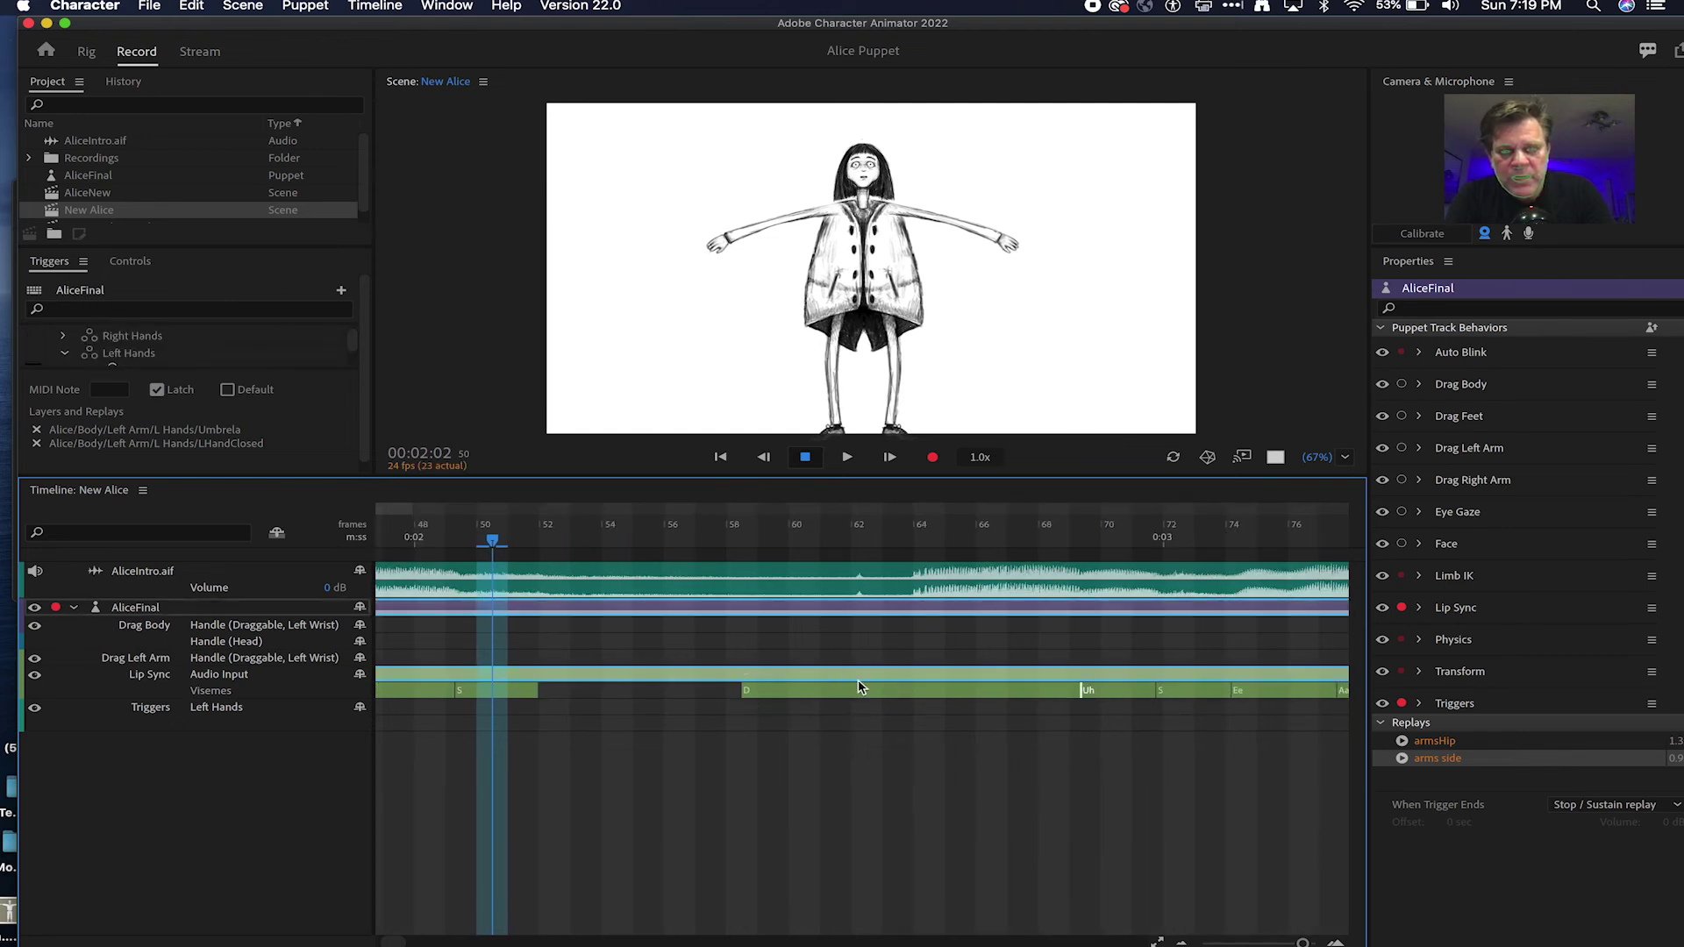
{"action": "left_click", "coordinate": [859, 688]}
{"action": "key", "text": "Delete"}
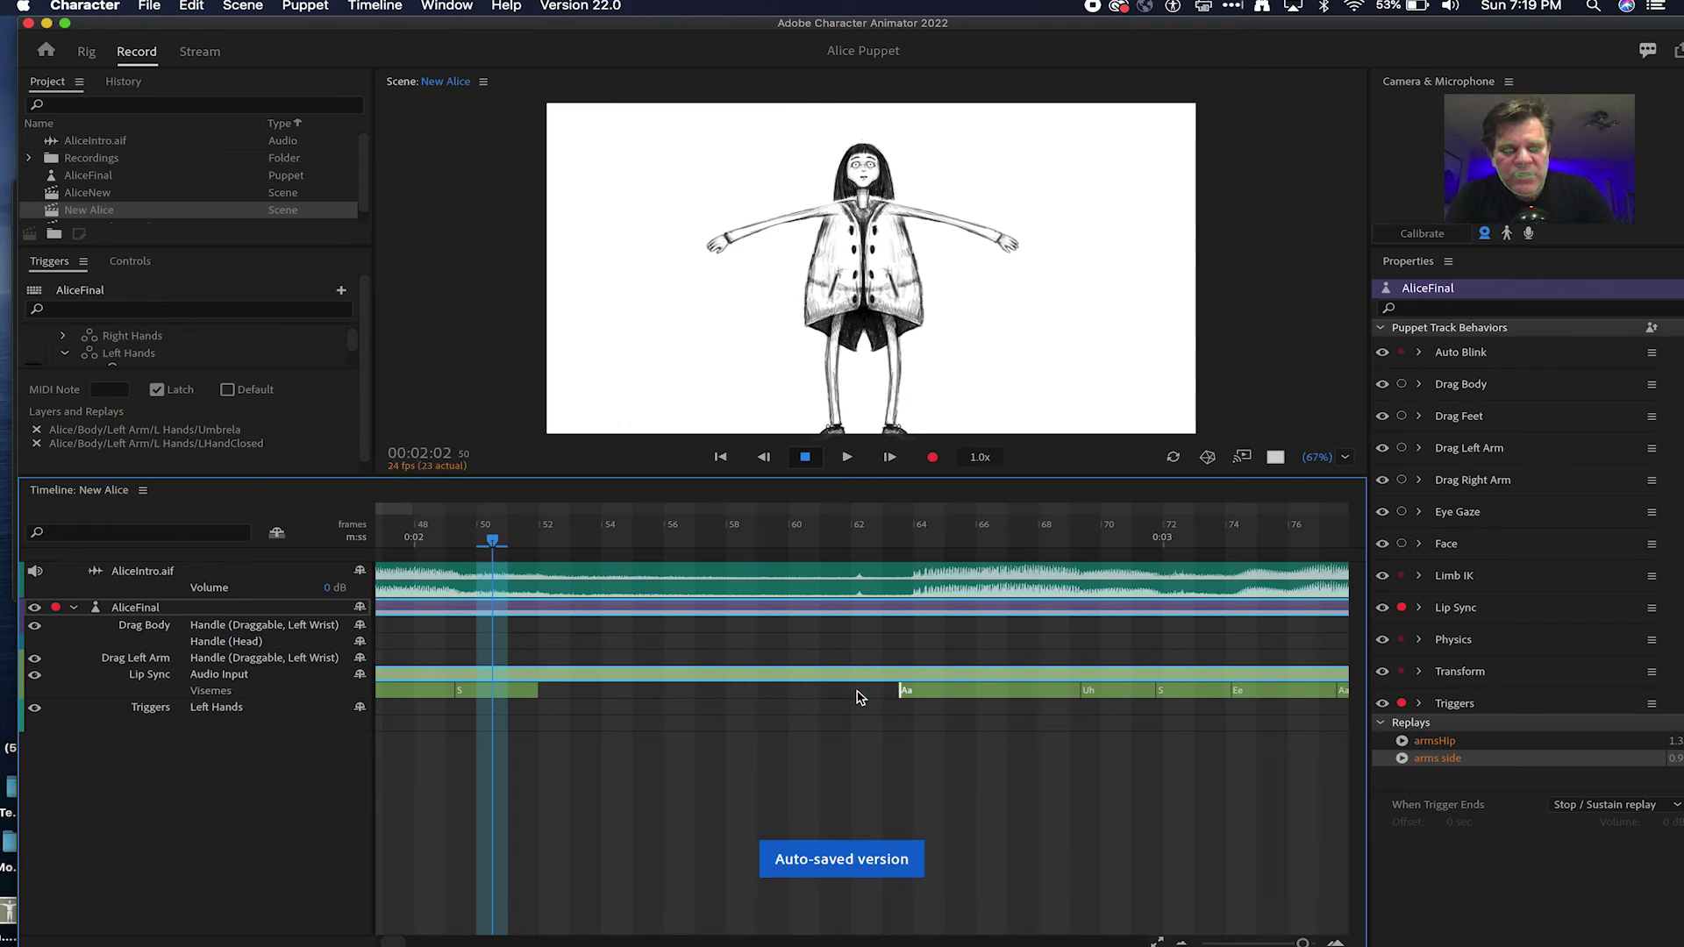
Step: Shorten the Aa viseme before 14:00 to end at about frame 332, where the speech fades out
{"action": "scroll", "coordinate": [808, 620], "scroll_direction": "right", "scroll_amount": 10}
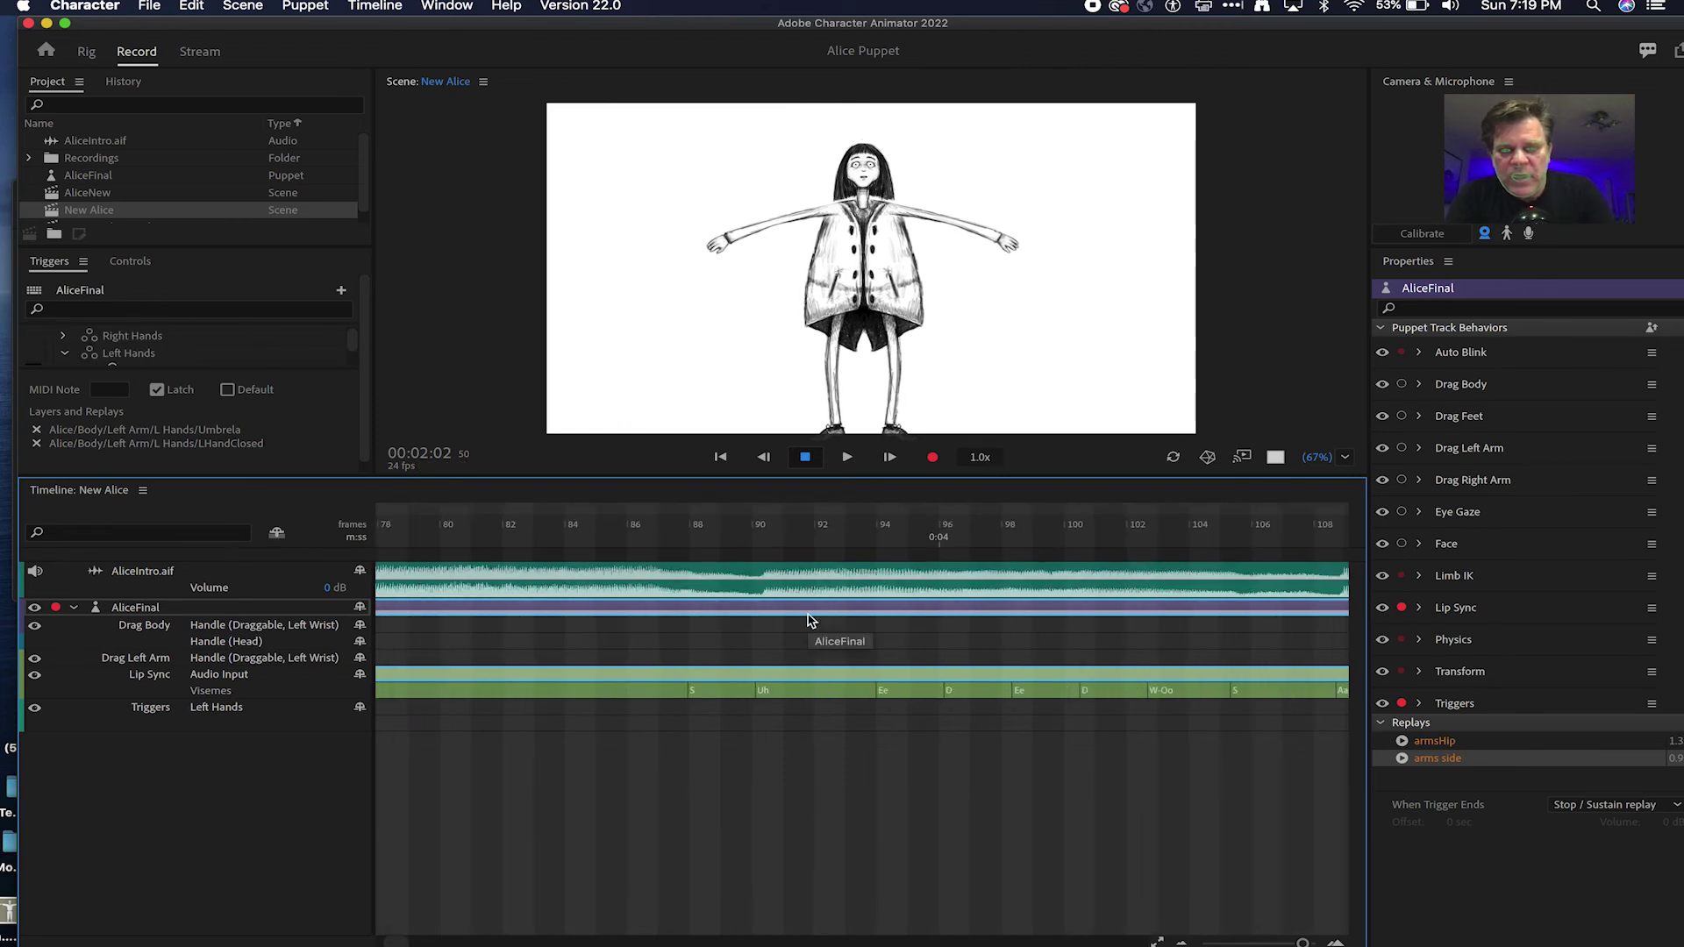
{"action": "scroll", "coordinate": [992, 692], "scroll_direction": "right", "scroll_amount": 6}
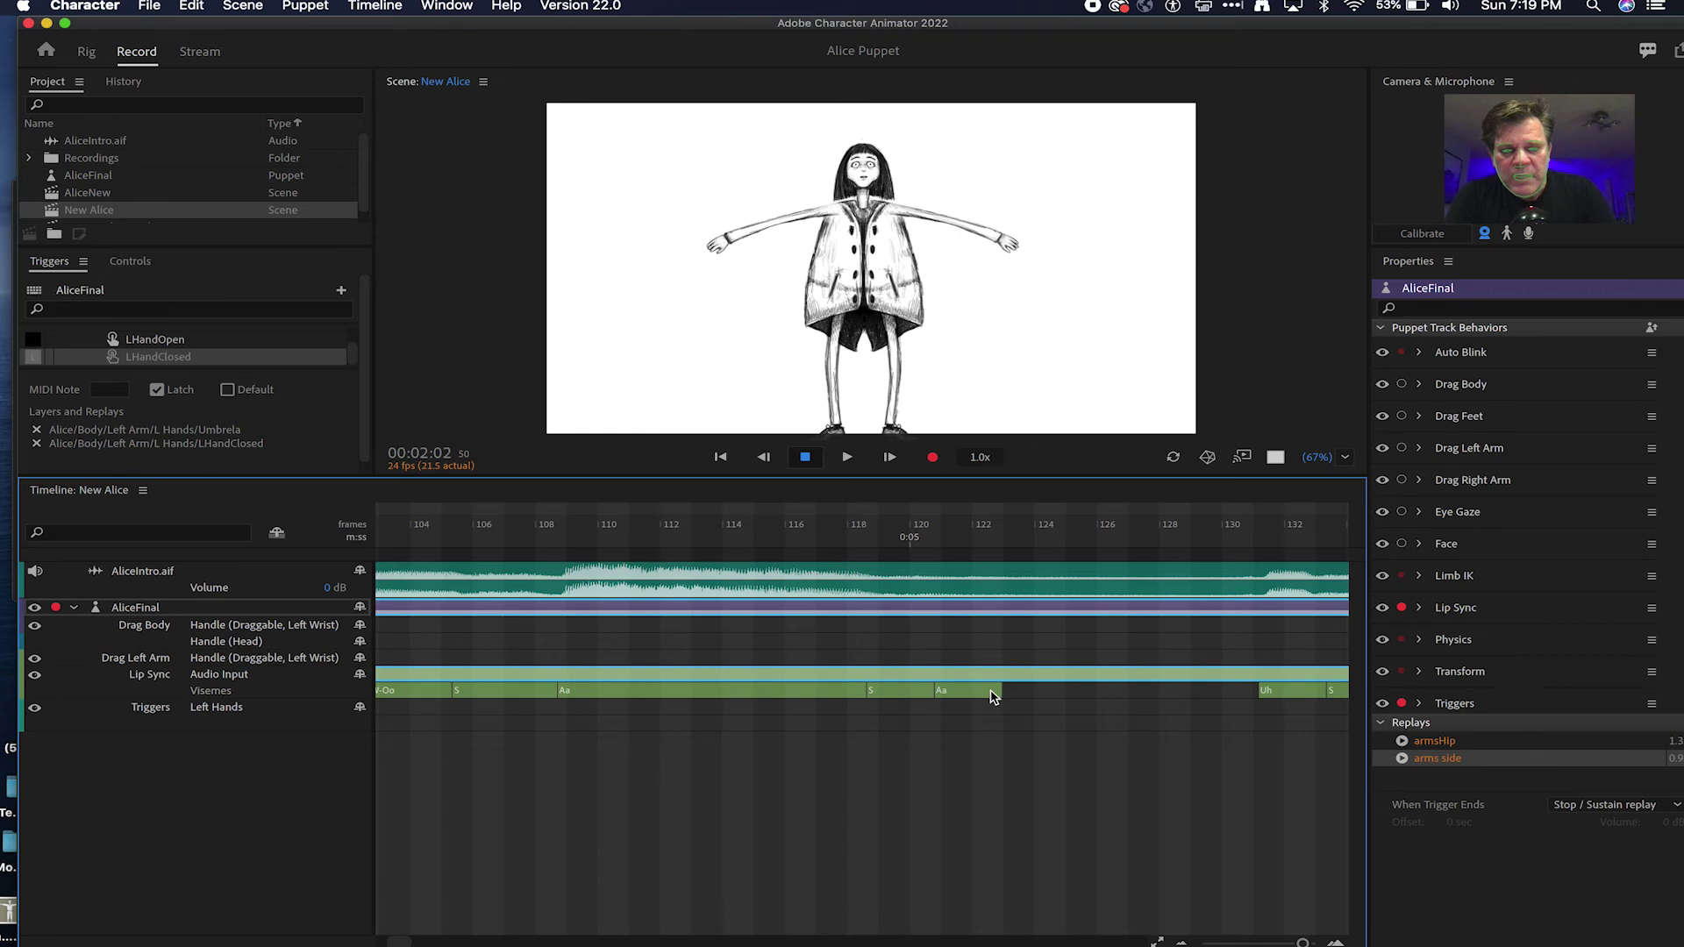
{"action": "scroll", "coordinate": [1161, 669], "scroll_direction": "right", "scroll_amount": 20}
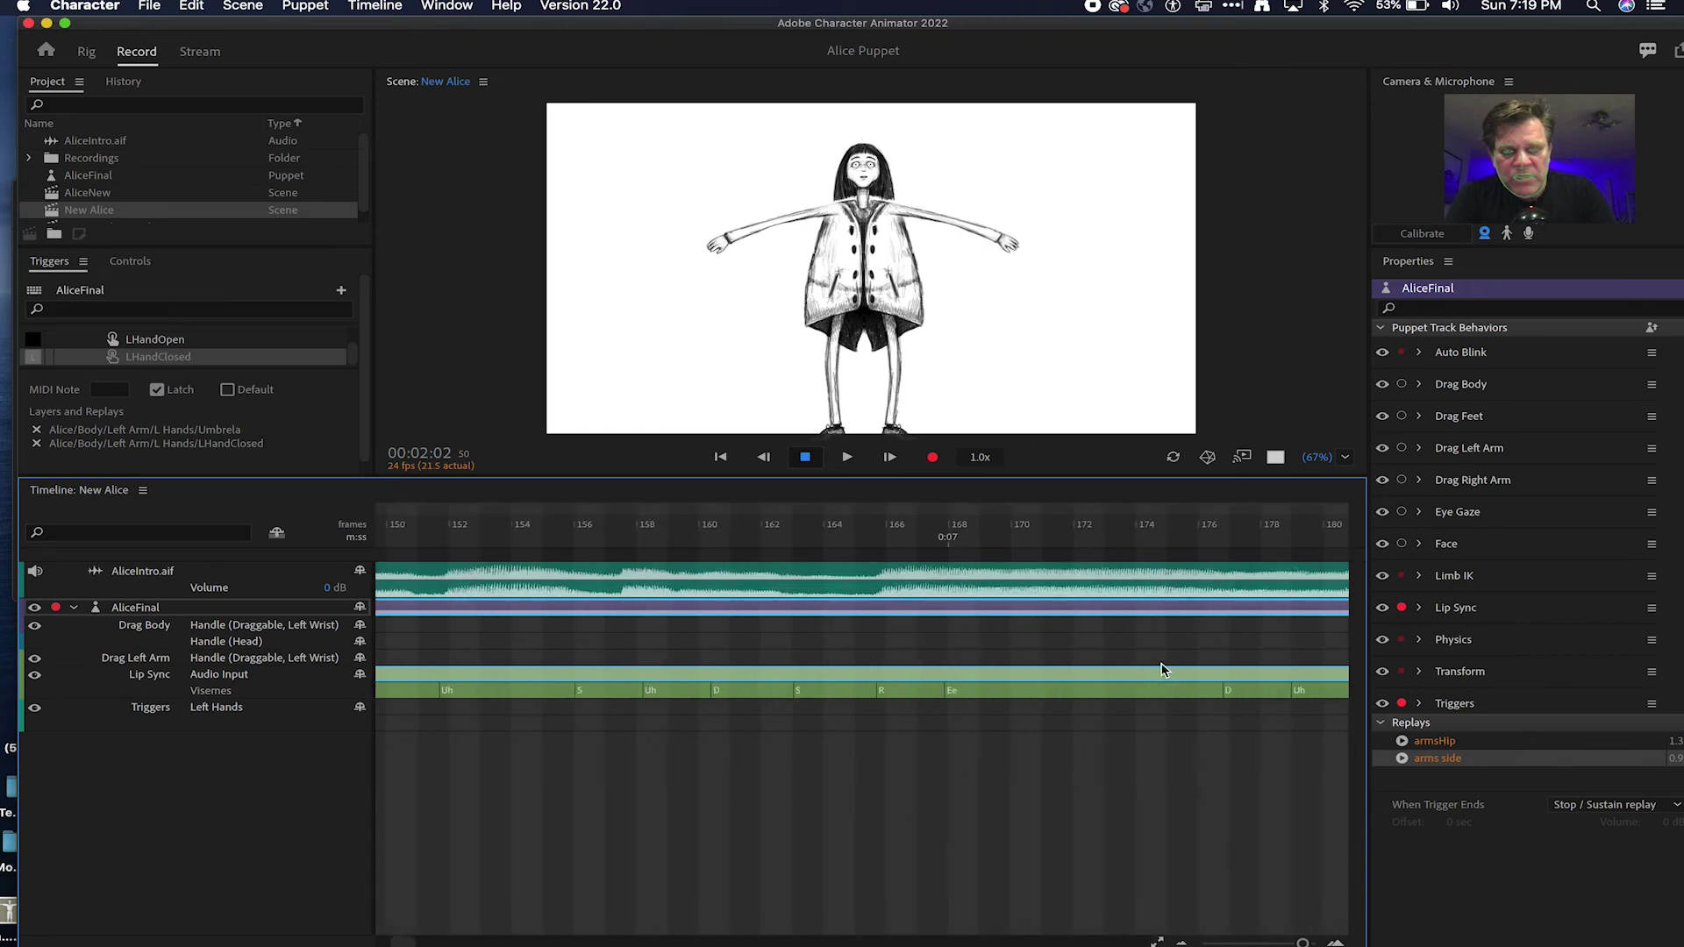
{"action": "left_click_drag", "start_coordinate": [1112, 692], "coordinate": [1021, 709]}
{"action": "scroll", "coordinate": [936, 721], "scroll_direction": "right", "scroll_amount": 5}
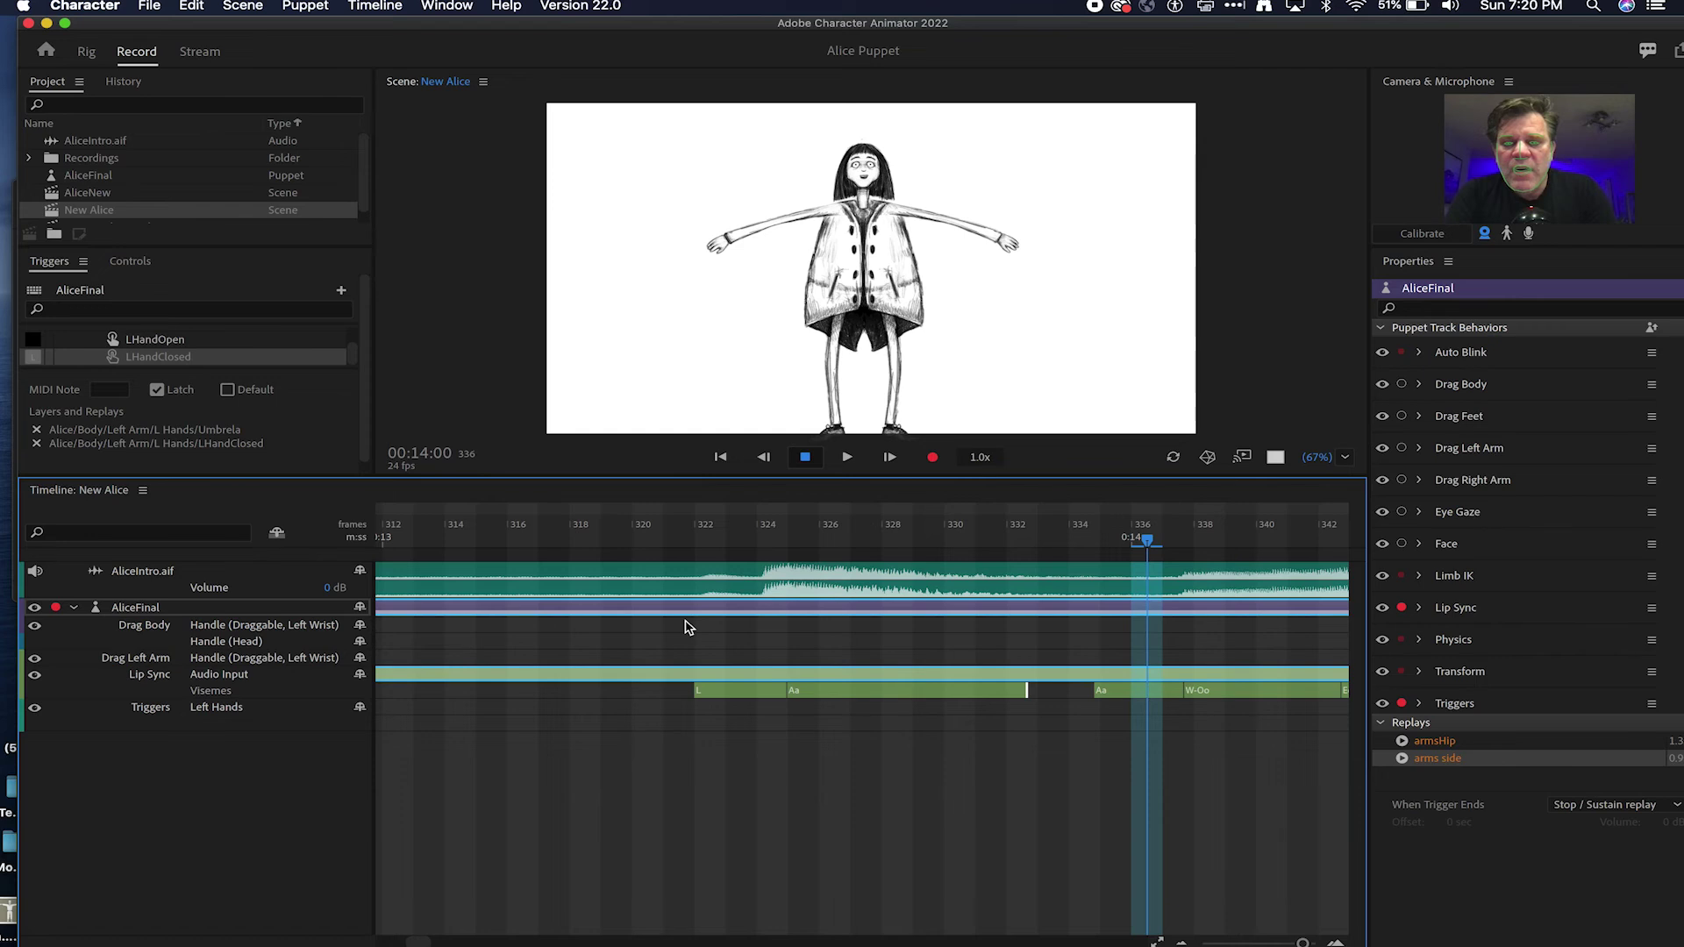
Step: Play the lip sync combined with the body, left arm and umbrella takes from about 0:20 to 24:02
{"action": "scroll", "coordinate": [647, 661], "scroll_direction": "down", "scroll_amount": 3}
{"action": "scroll", "coordinate": [646, 665], "scroll_direction": "down", "scroll_amount": 5}
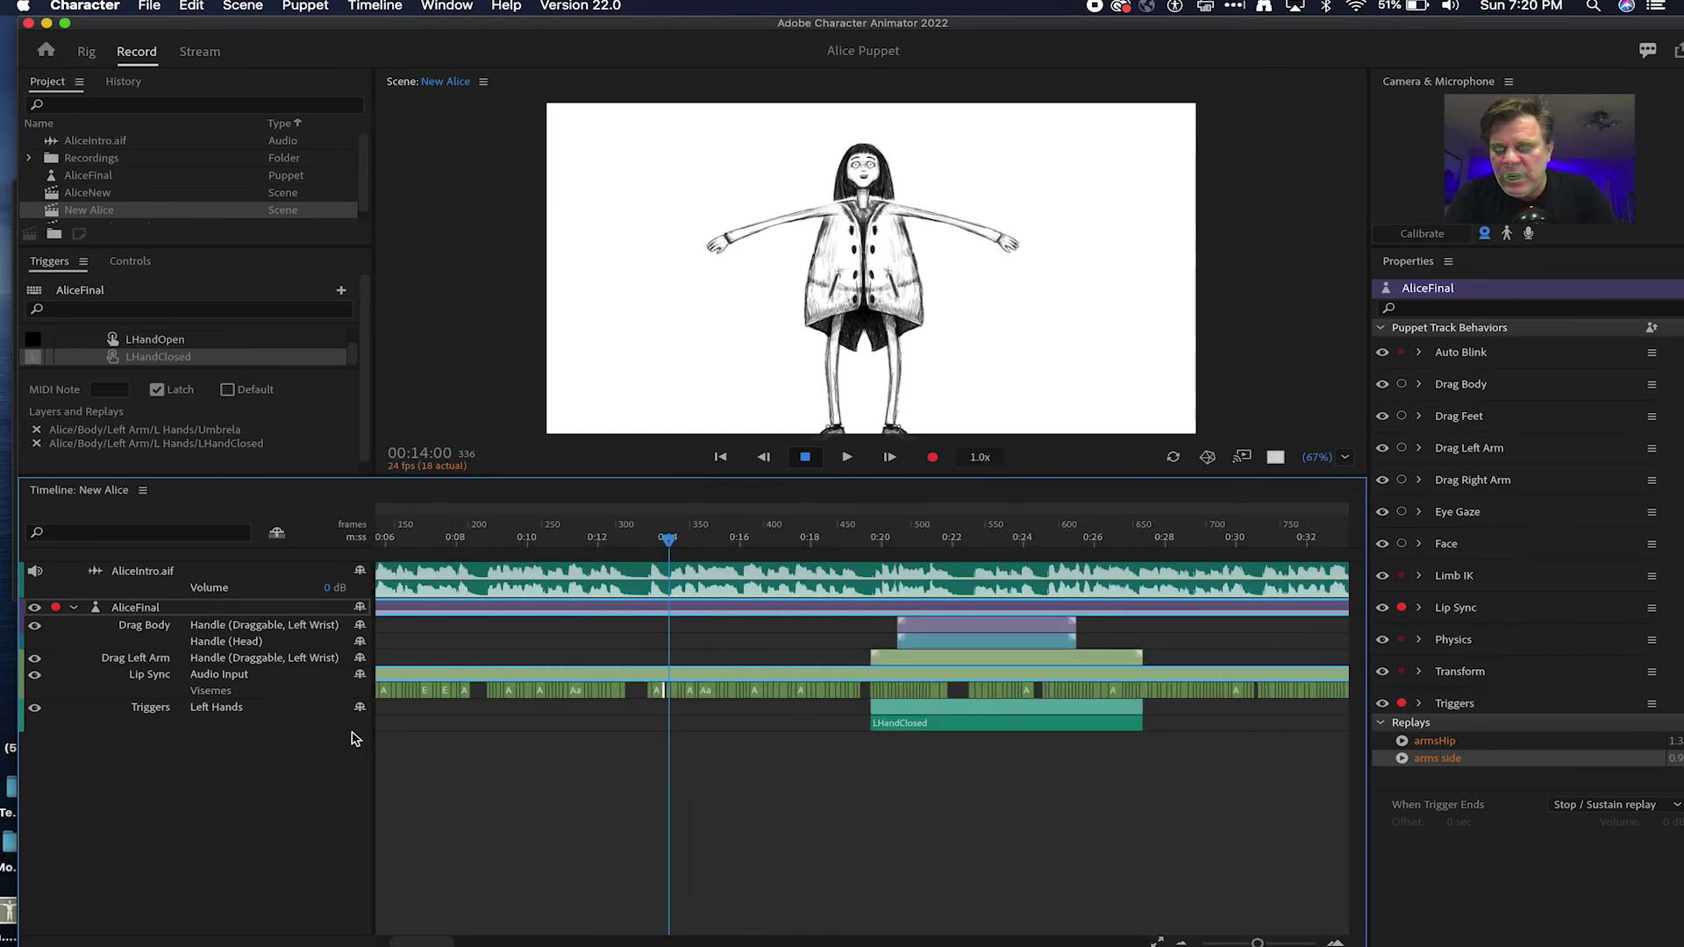
{"action": "left_click", "coordinate": [897, 537]}
{"action": "key", "text": "space"}
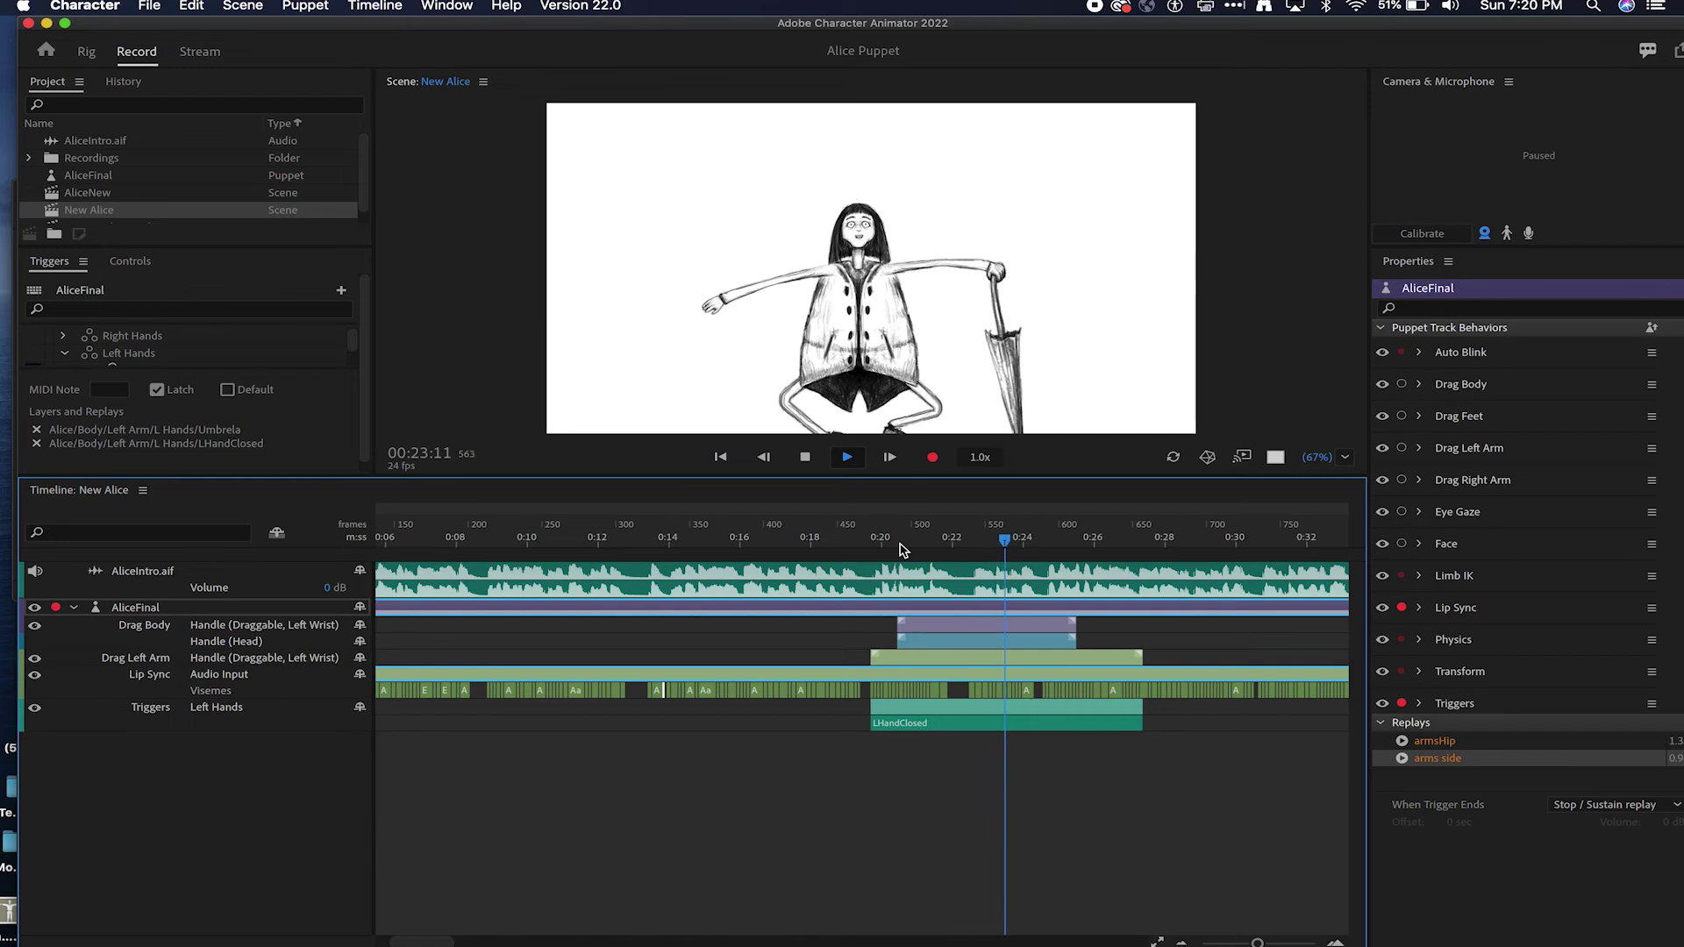
{"action": "key", "text": "space"}
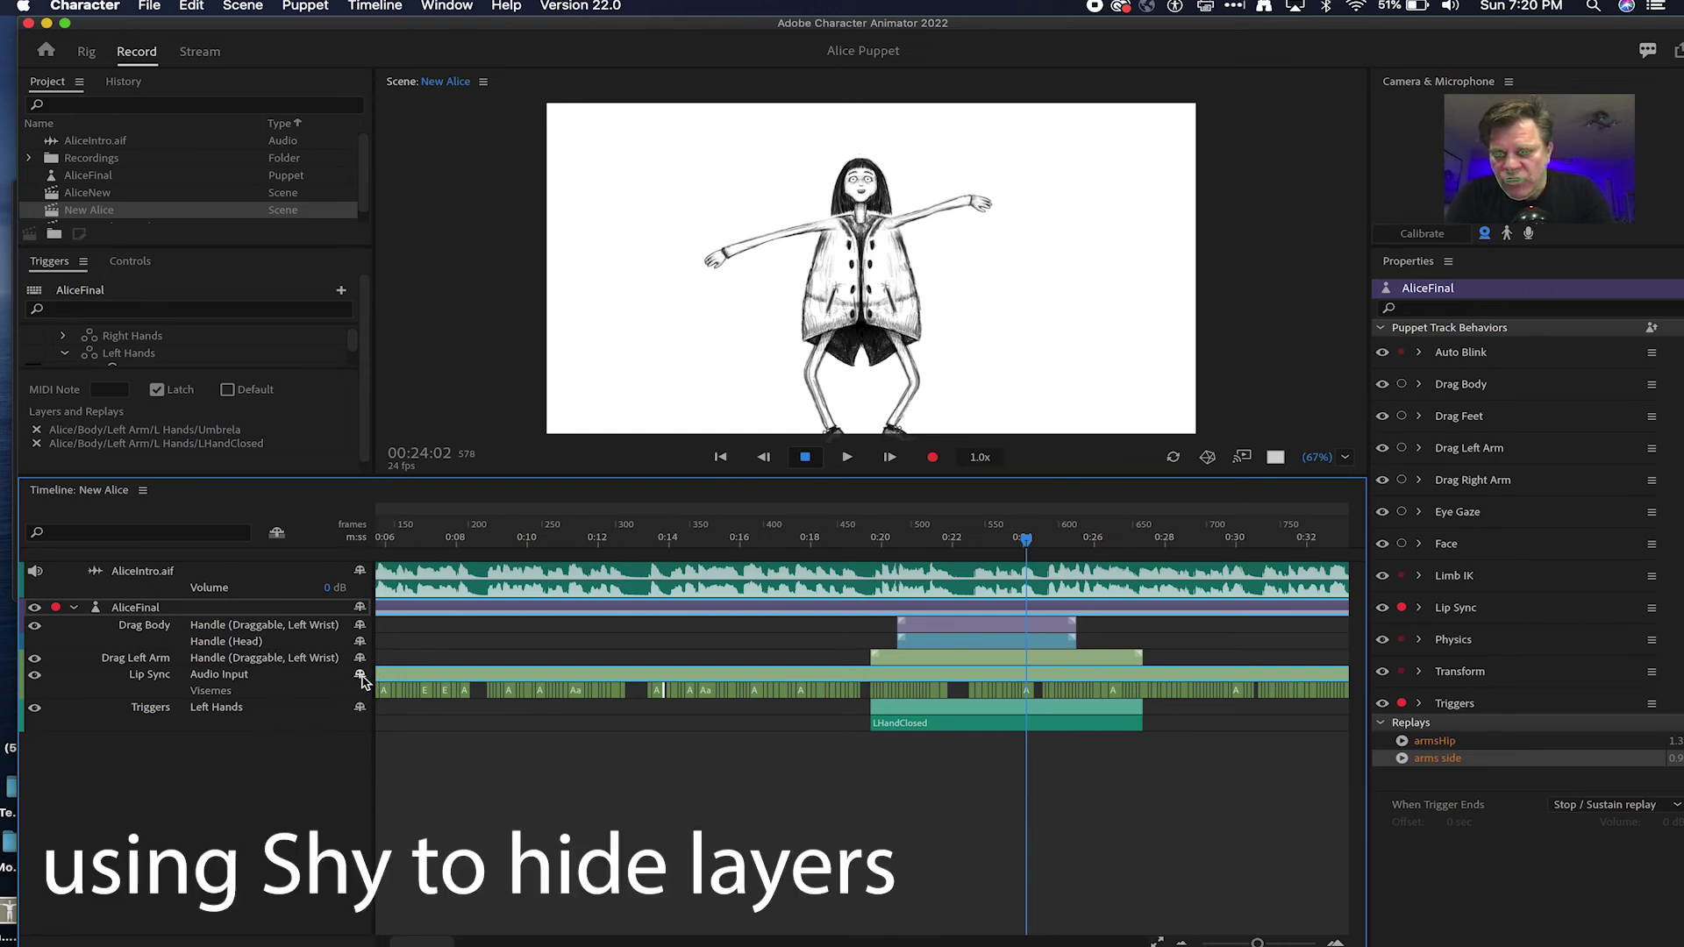
Step: Mark the Lip Sync and Drag Body rows as Shy and hide all shy rows in the timeline
{"action": "left_click", "coordinate": [359, 675]}
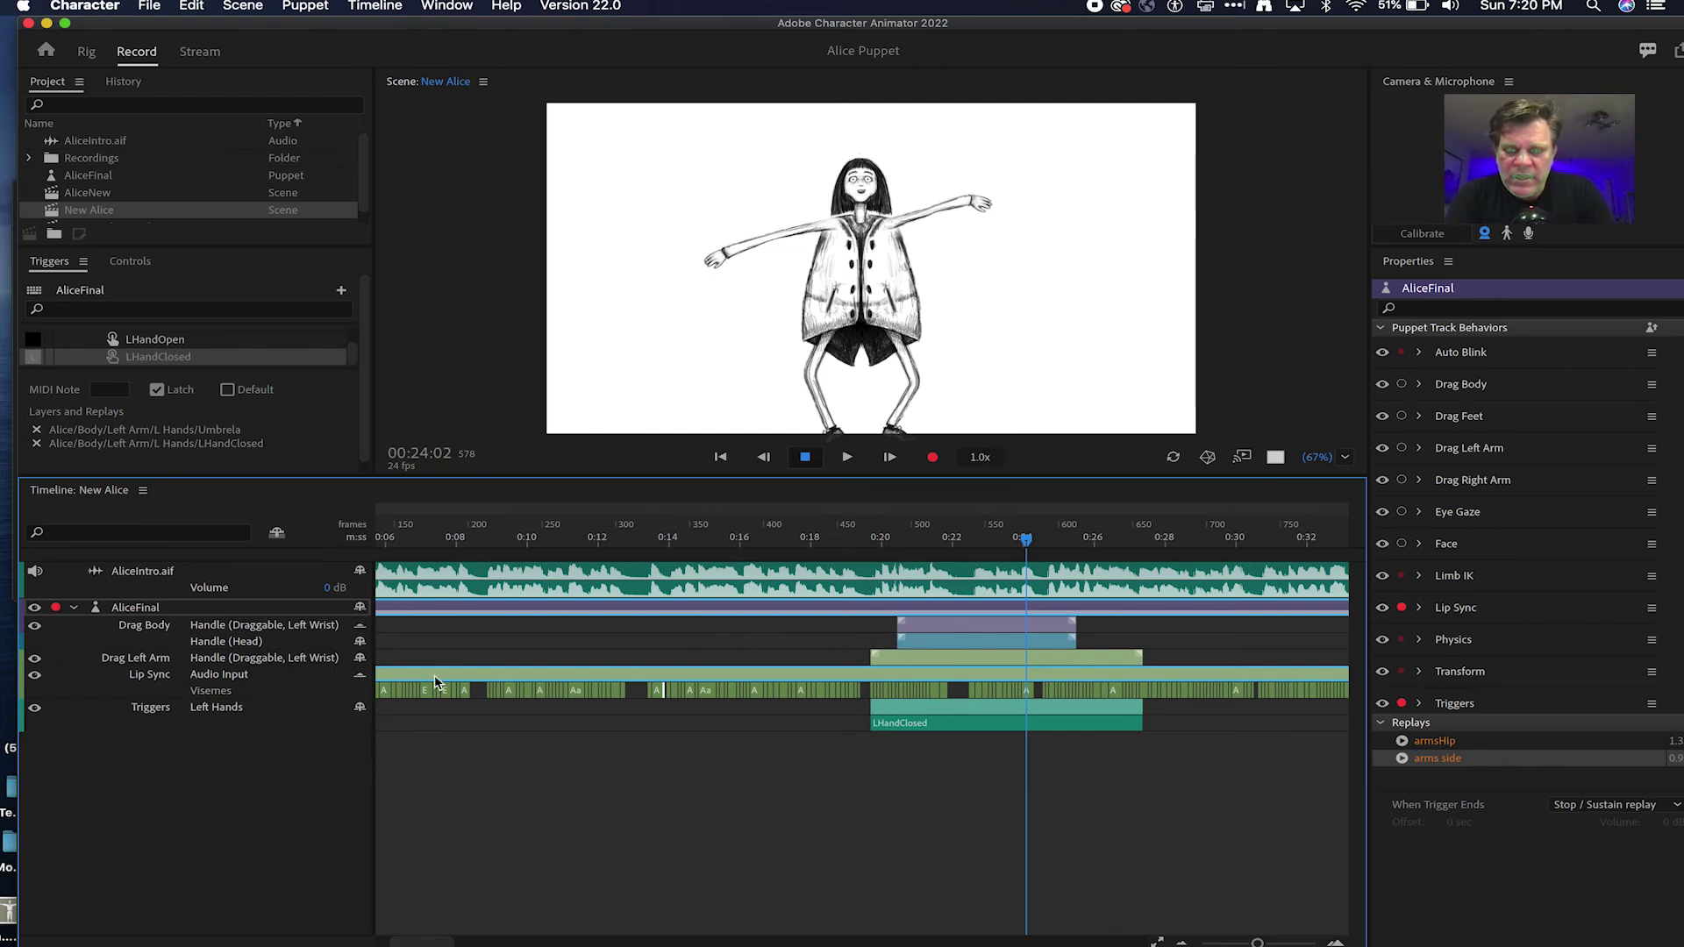
{"action": "left_click", "coordinate": [276, 533]}
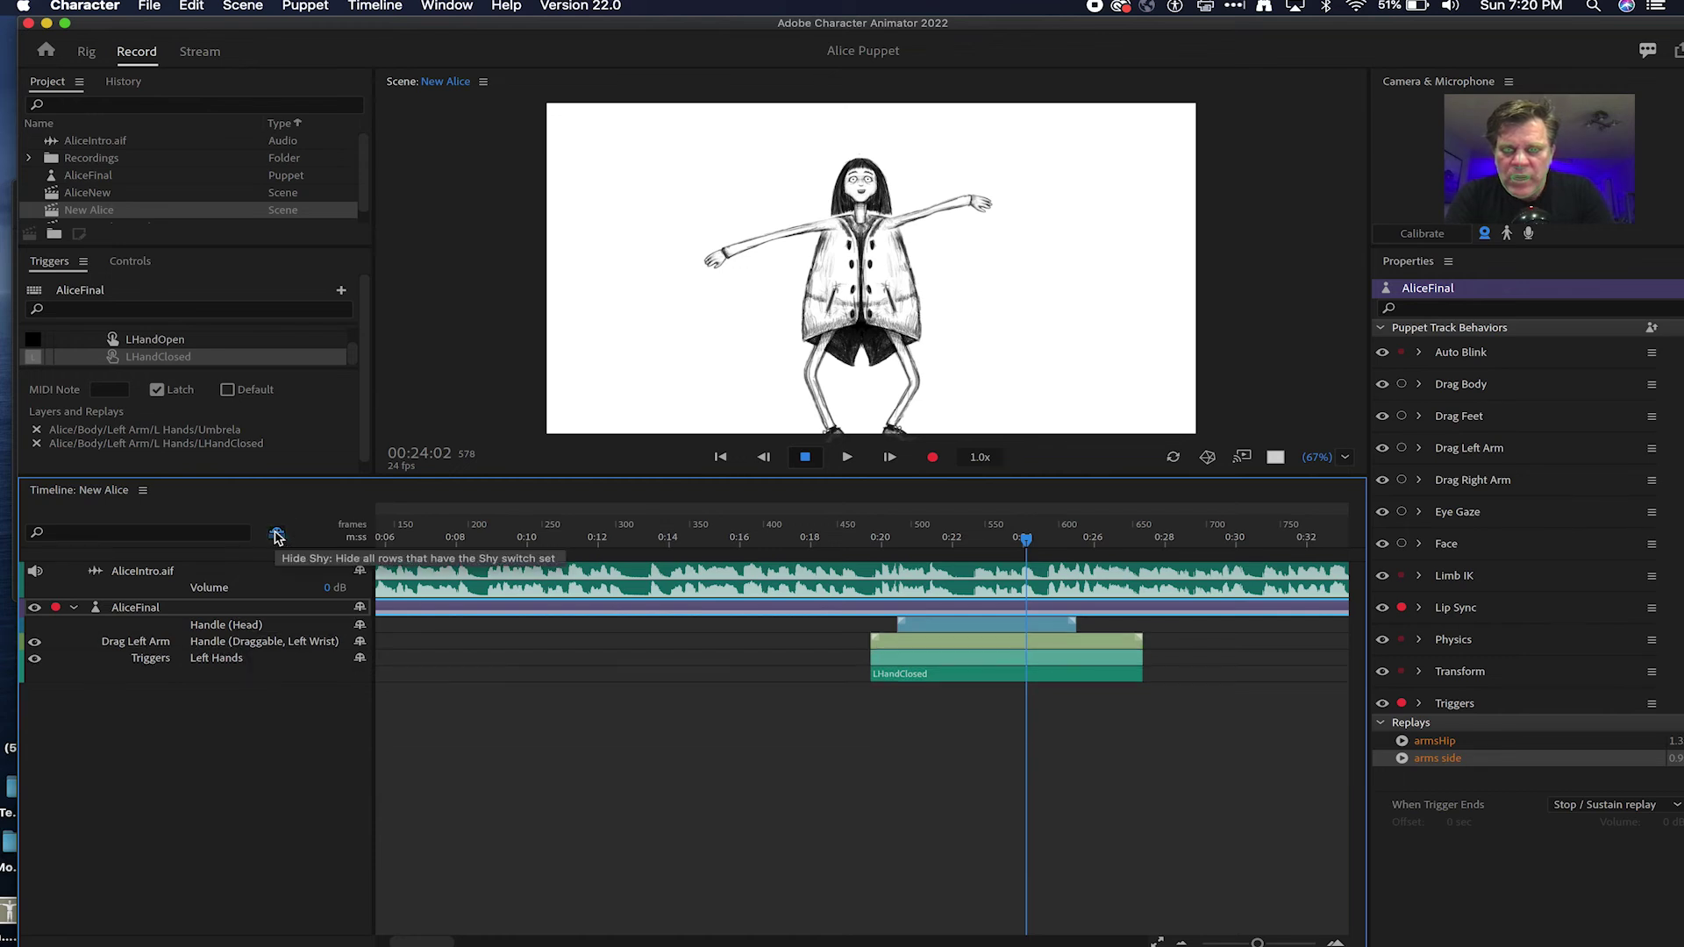
{"action": "left_click", "coordinate": [277, 533]}
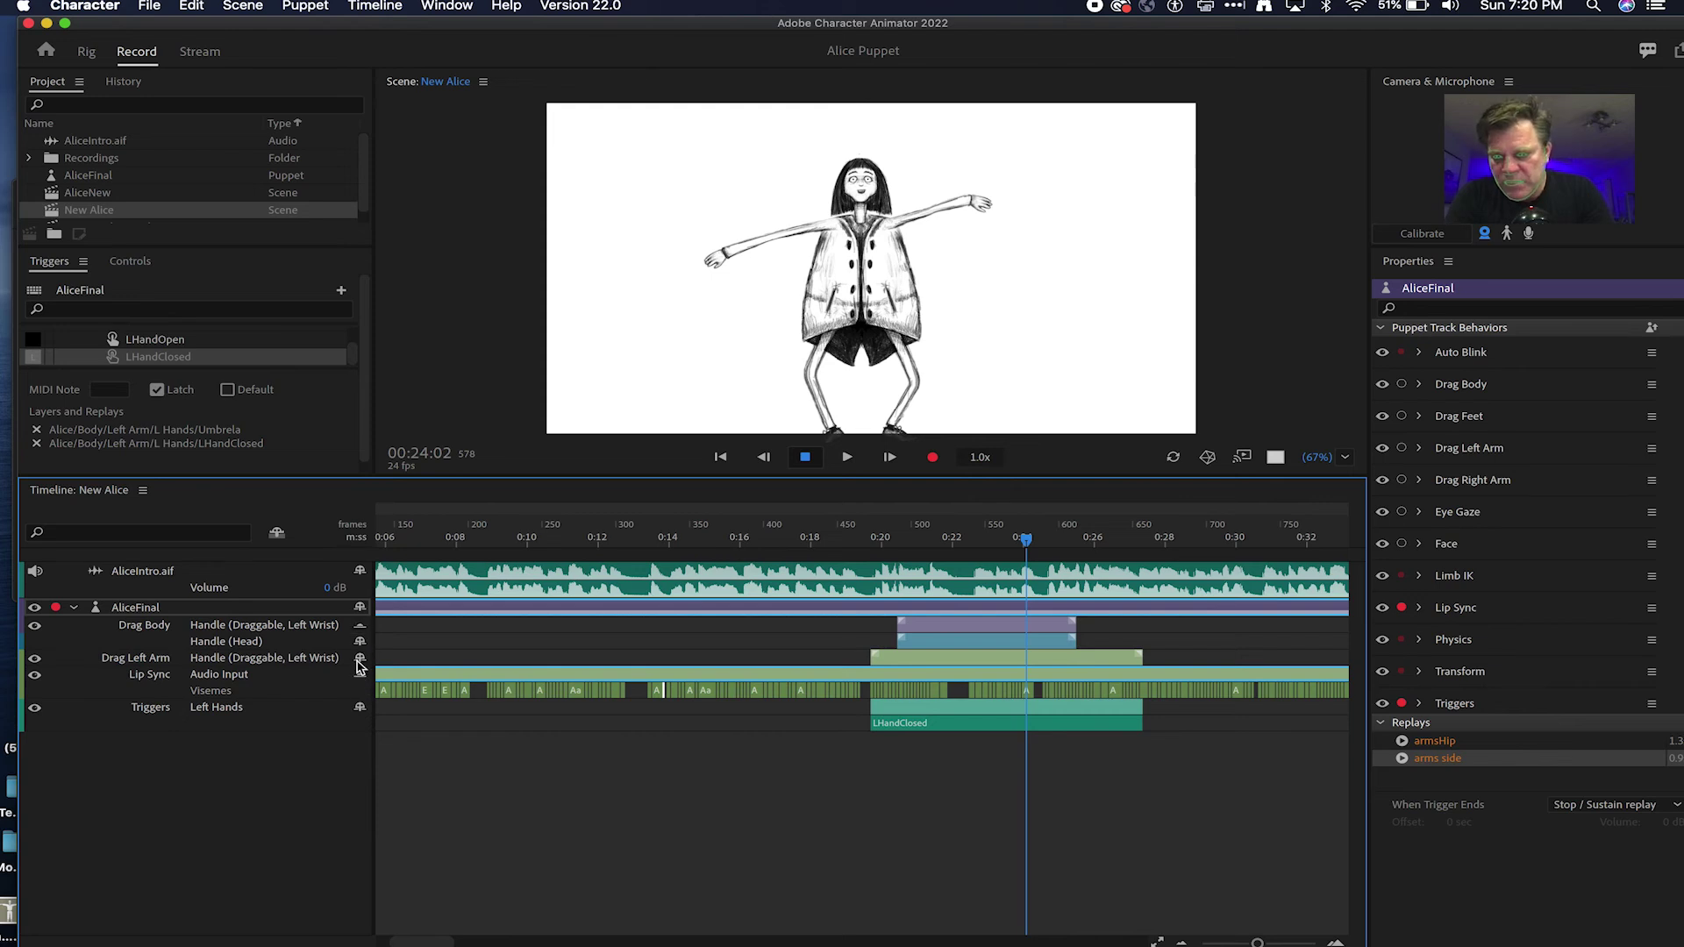
{"action": "left_click", "coordinate": [276, 533]}
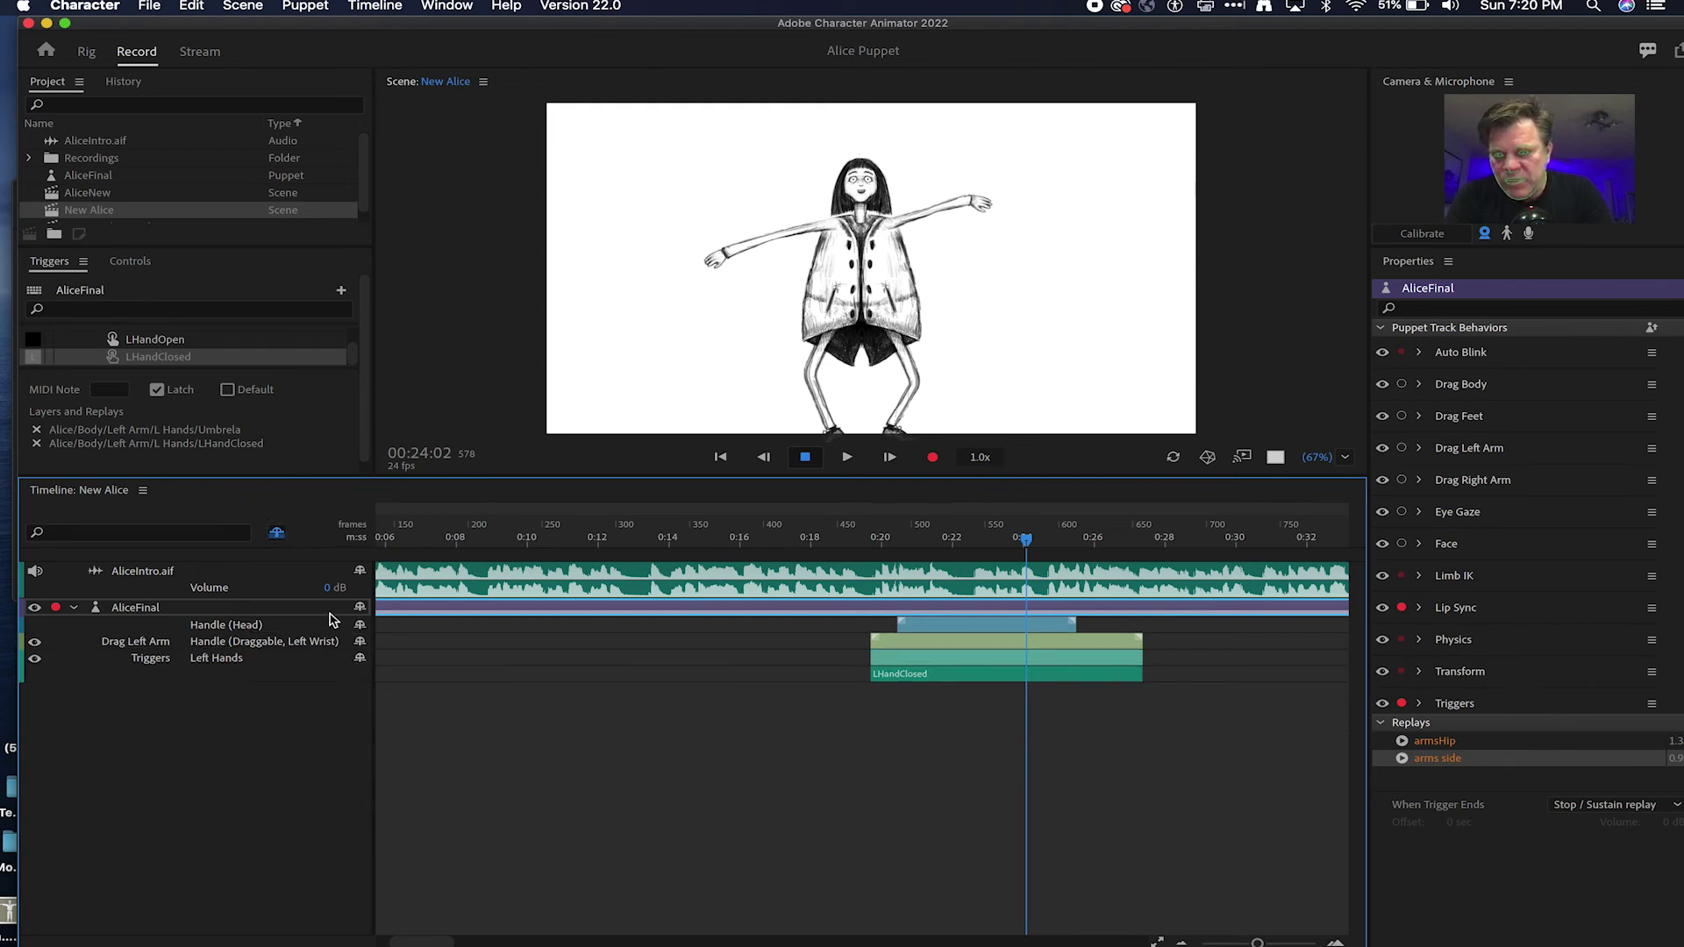
Step: Mark the Triggers row for Left Hands as Shy, briefly reveal the shy rows to check them, and hide them again
{"action": "left_click", "coordinate": [359, 658]}
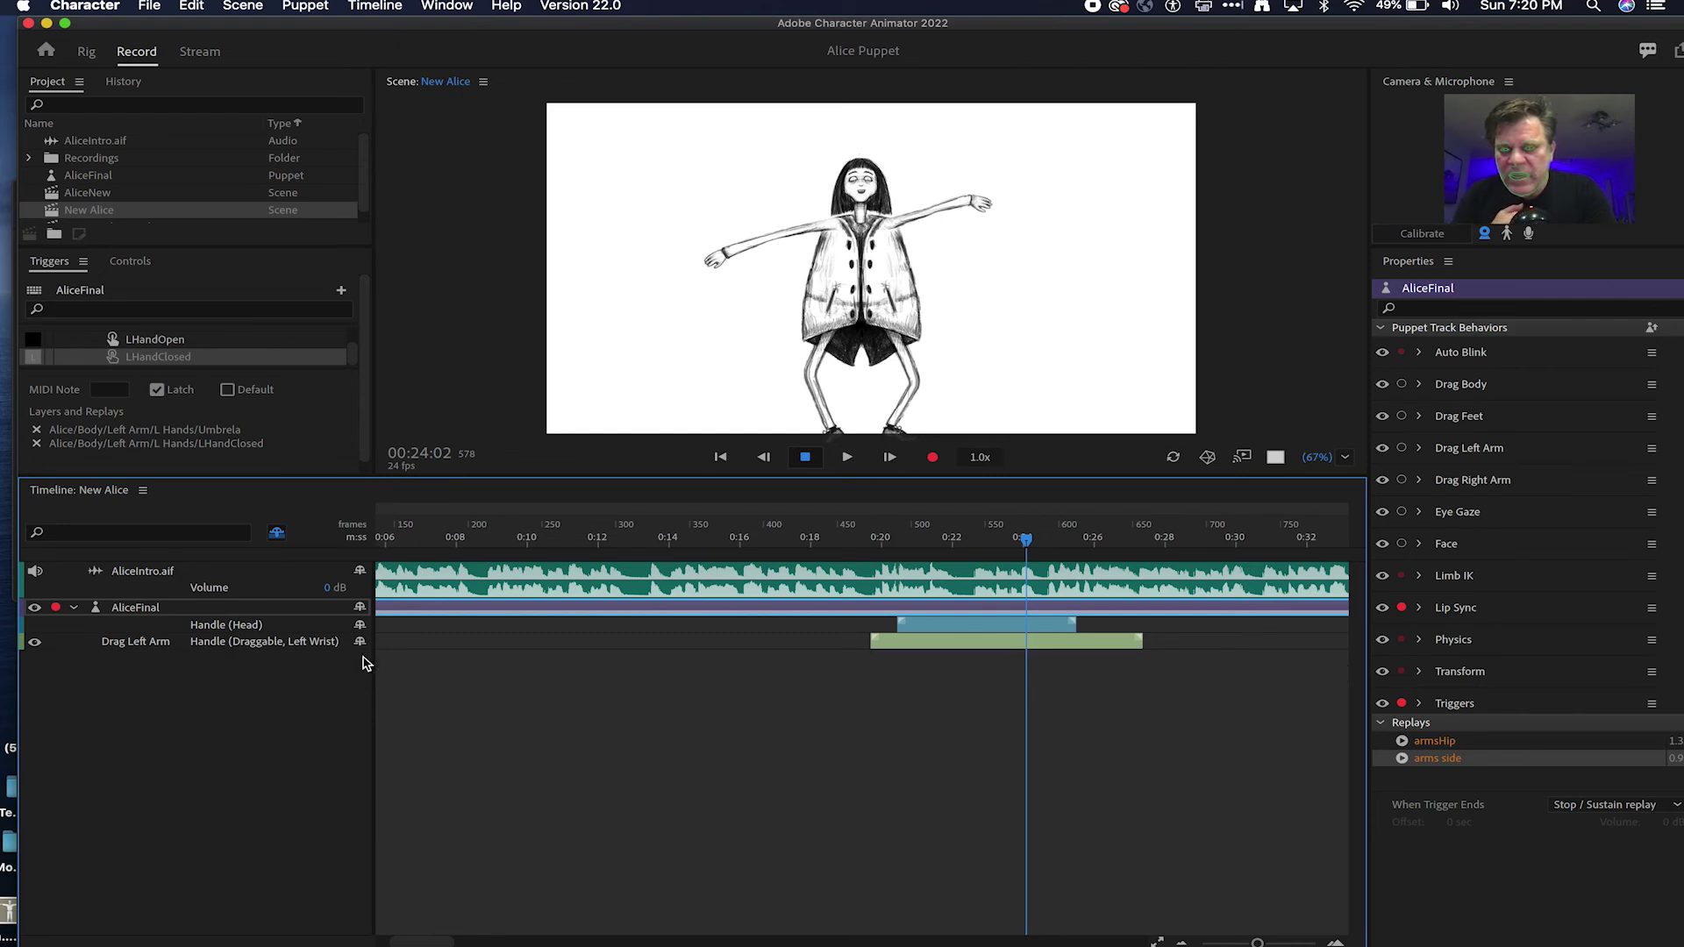
{"action": "left_click", "coordinate": [277, 532]}
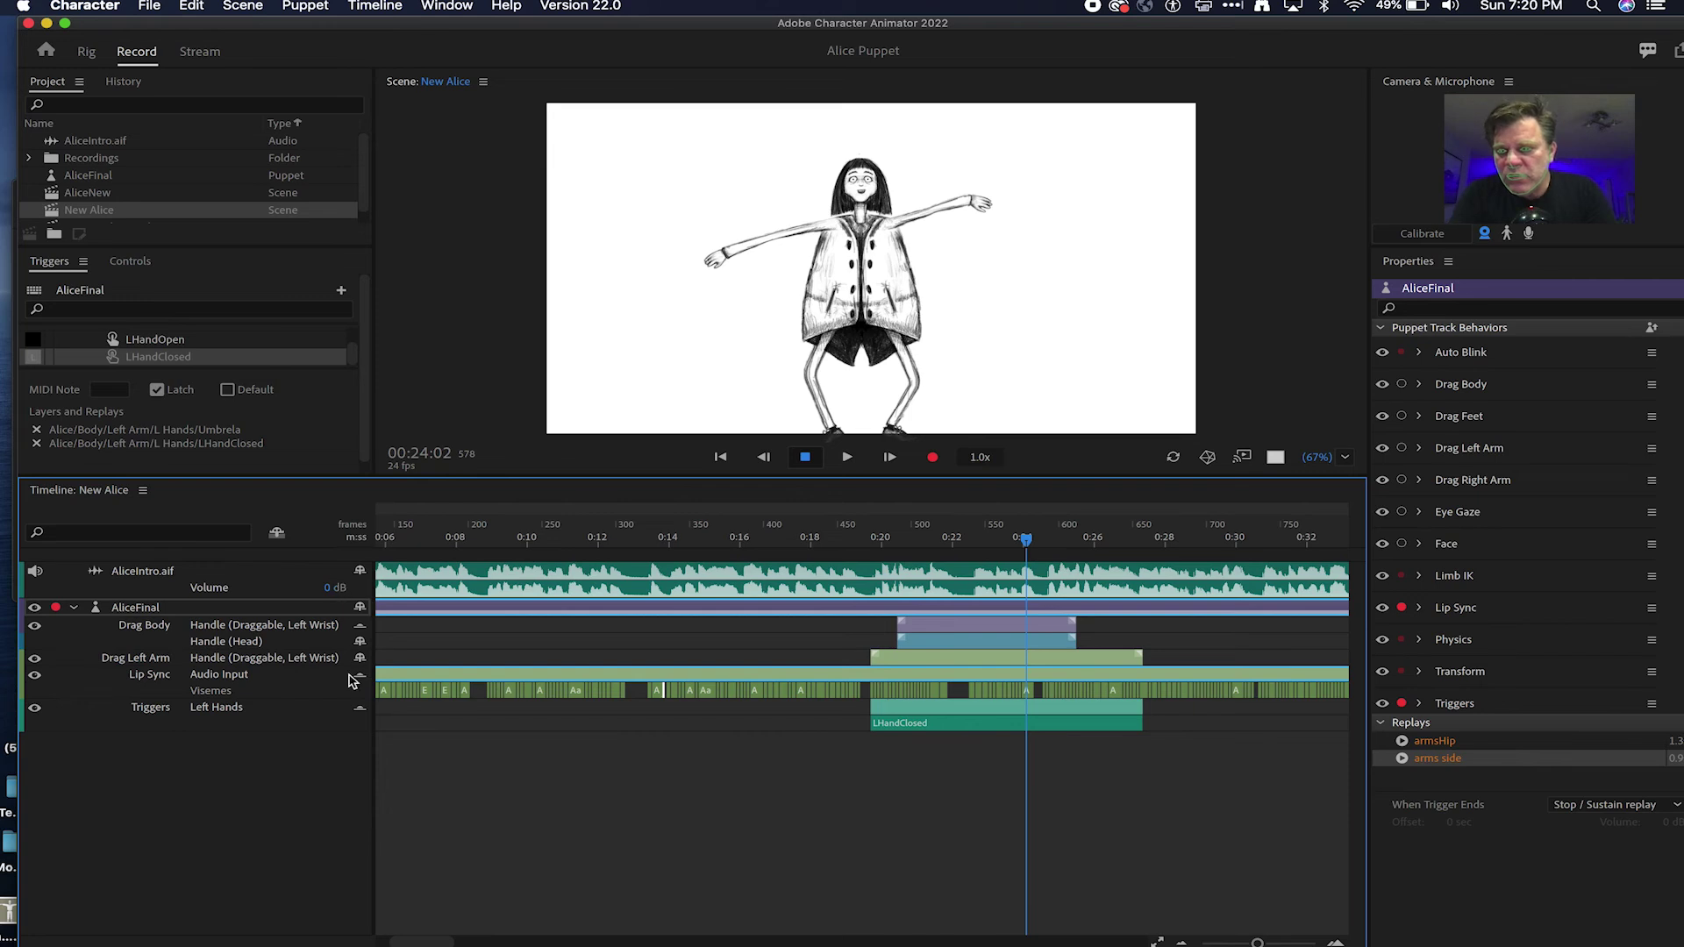
{"action": "left_click", "coordinate": [276, 532]}
Step: Collapse the Left Hands and Right Hands groups in the AliceFinal triggers
{"action": "left_click_drag", "start_coordinate": [1028, 540], "coordinate": [786, 540]}
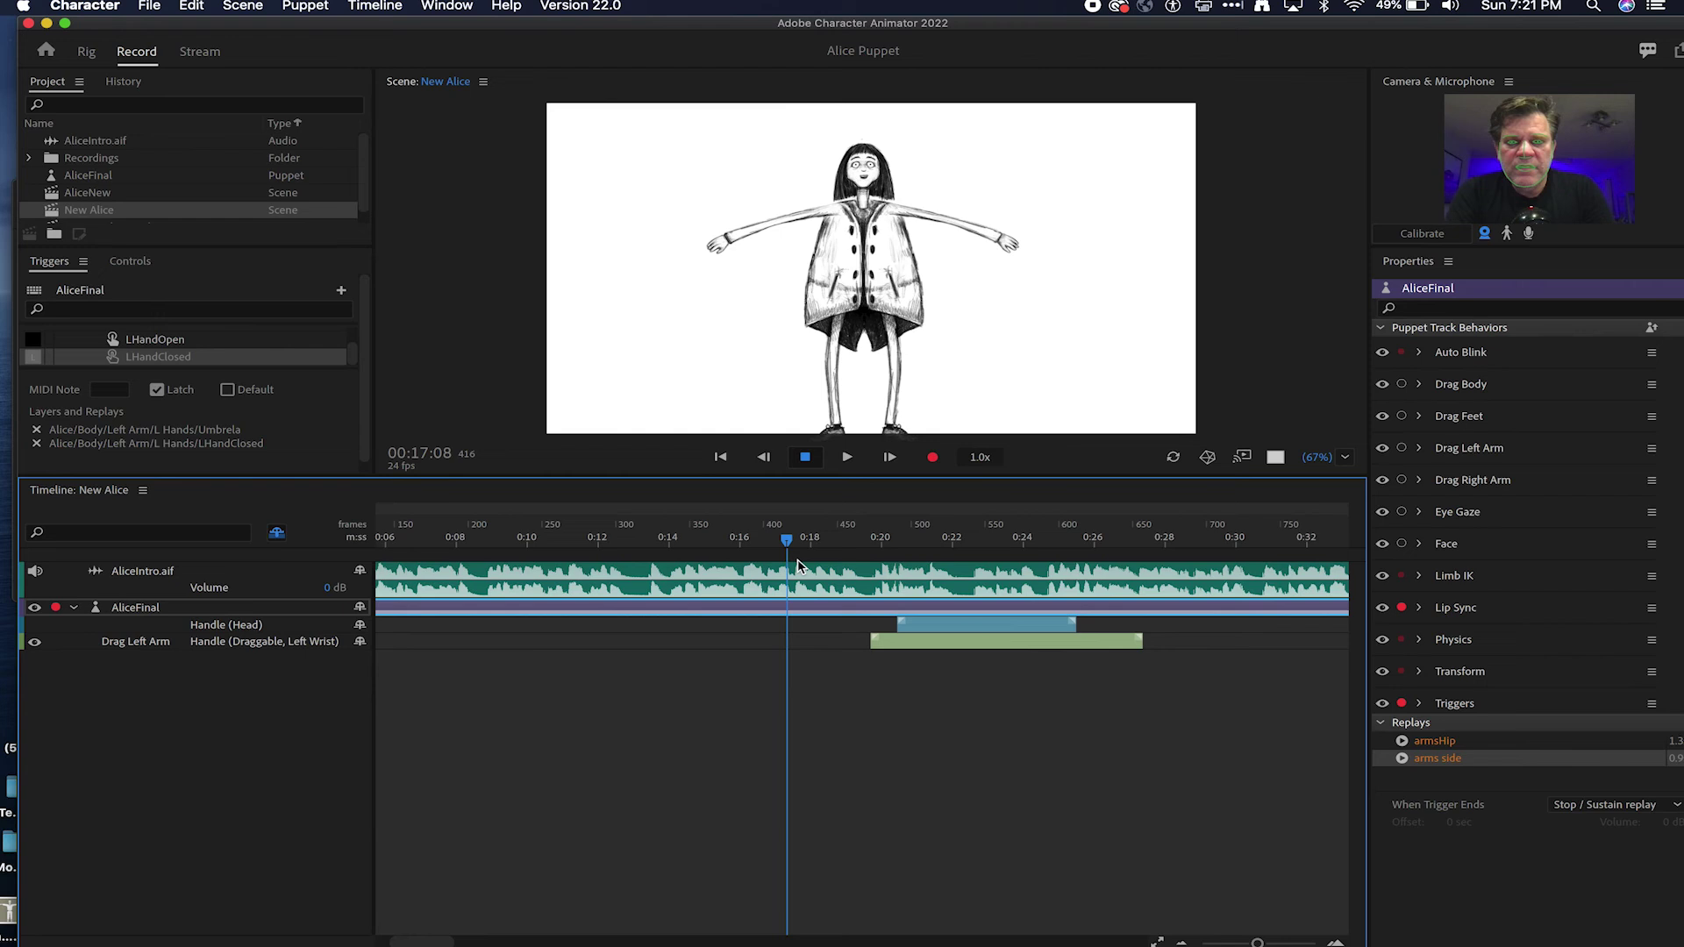
{"action": "left_click_drag", "start_coordinate": [787, 539], "coordinate": [689, 541]}
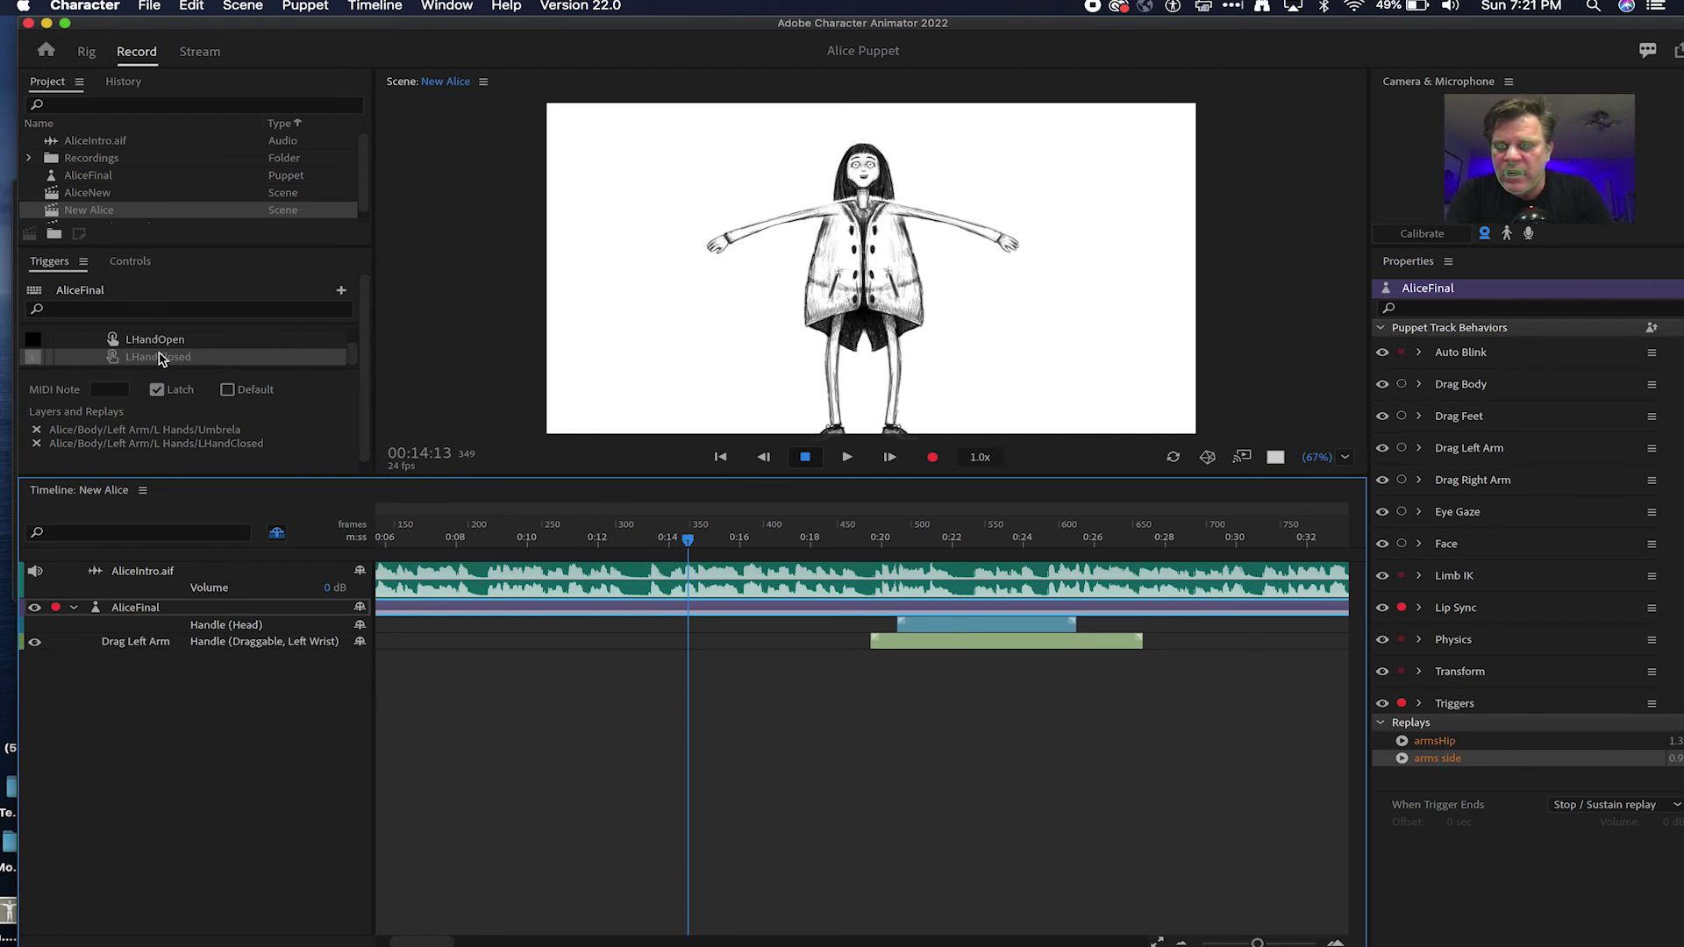
{"action": "scroll", "coordinate": [187, 339], "scroll_direction": "up", "scroll_amount": 2}
{"action": "left_click", "coordinate": [64, 352]}
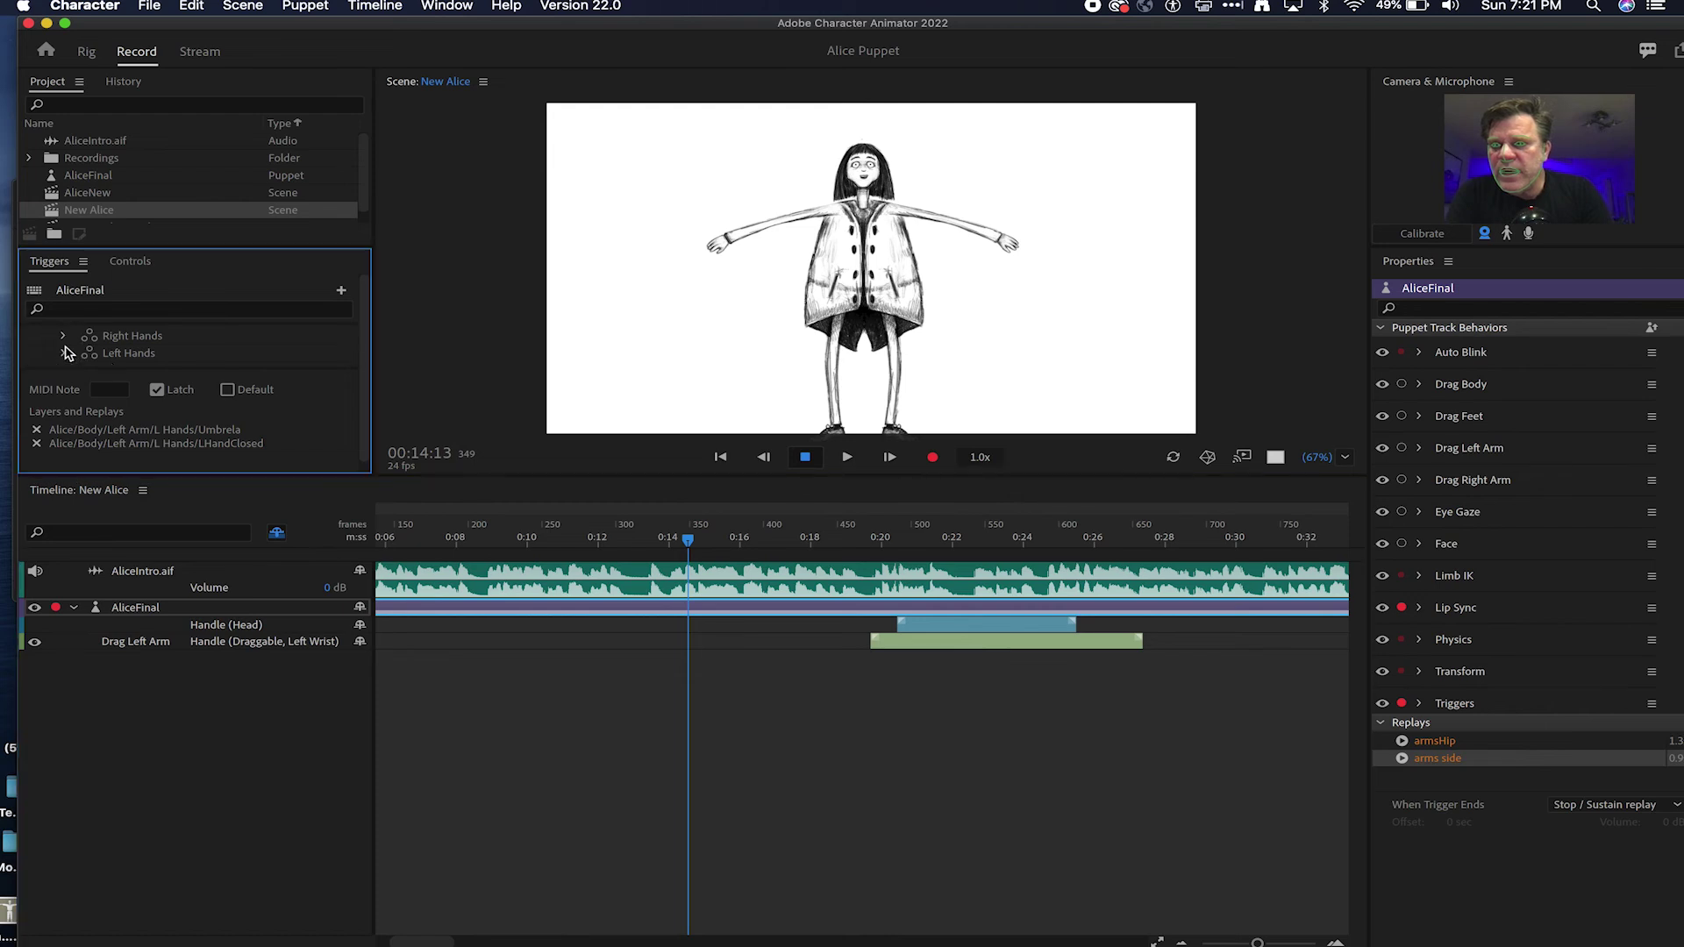
{"action": "left_click", "coordinate": [64, 336]}
{"action": "left_click", "coordinate": [68, 335]}
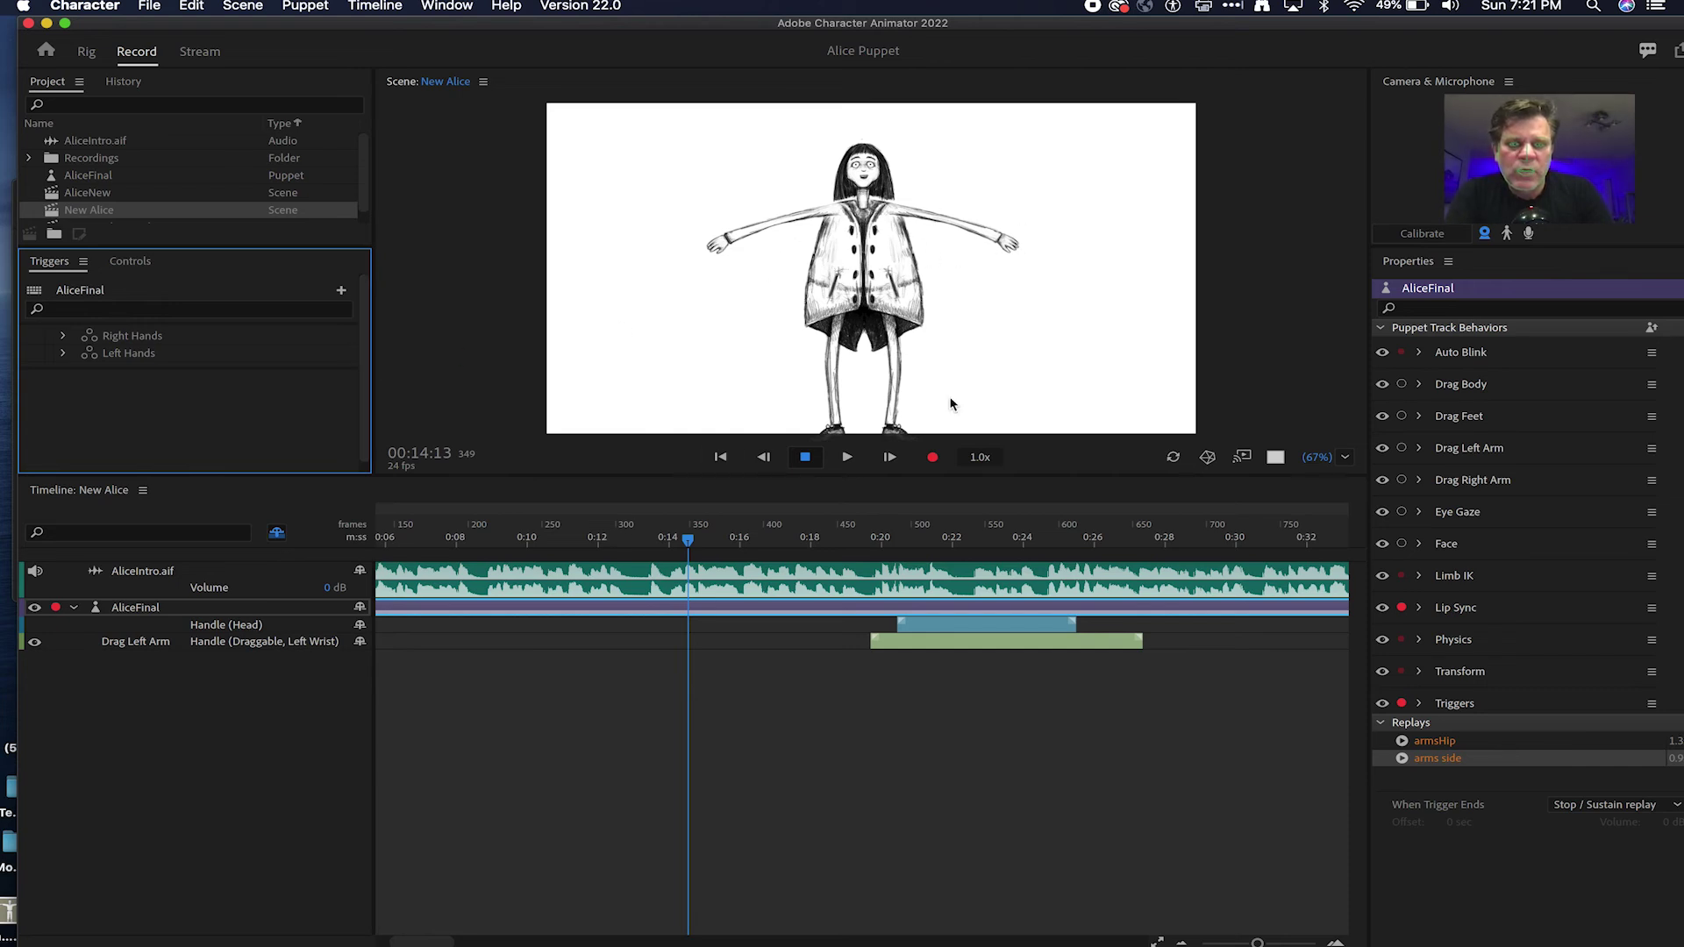
Step: Move the playhead to 12:11 and arm the Drag Feet behavior for recording instead of Drag Body
{"action": "left_click_drag", "start_coordinate": [688, 538], "coordinate": [612, 538]}
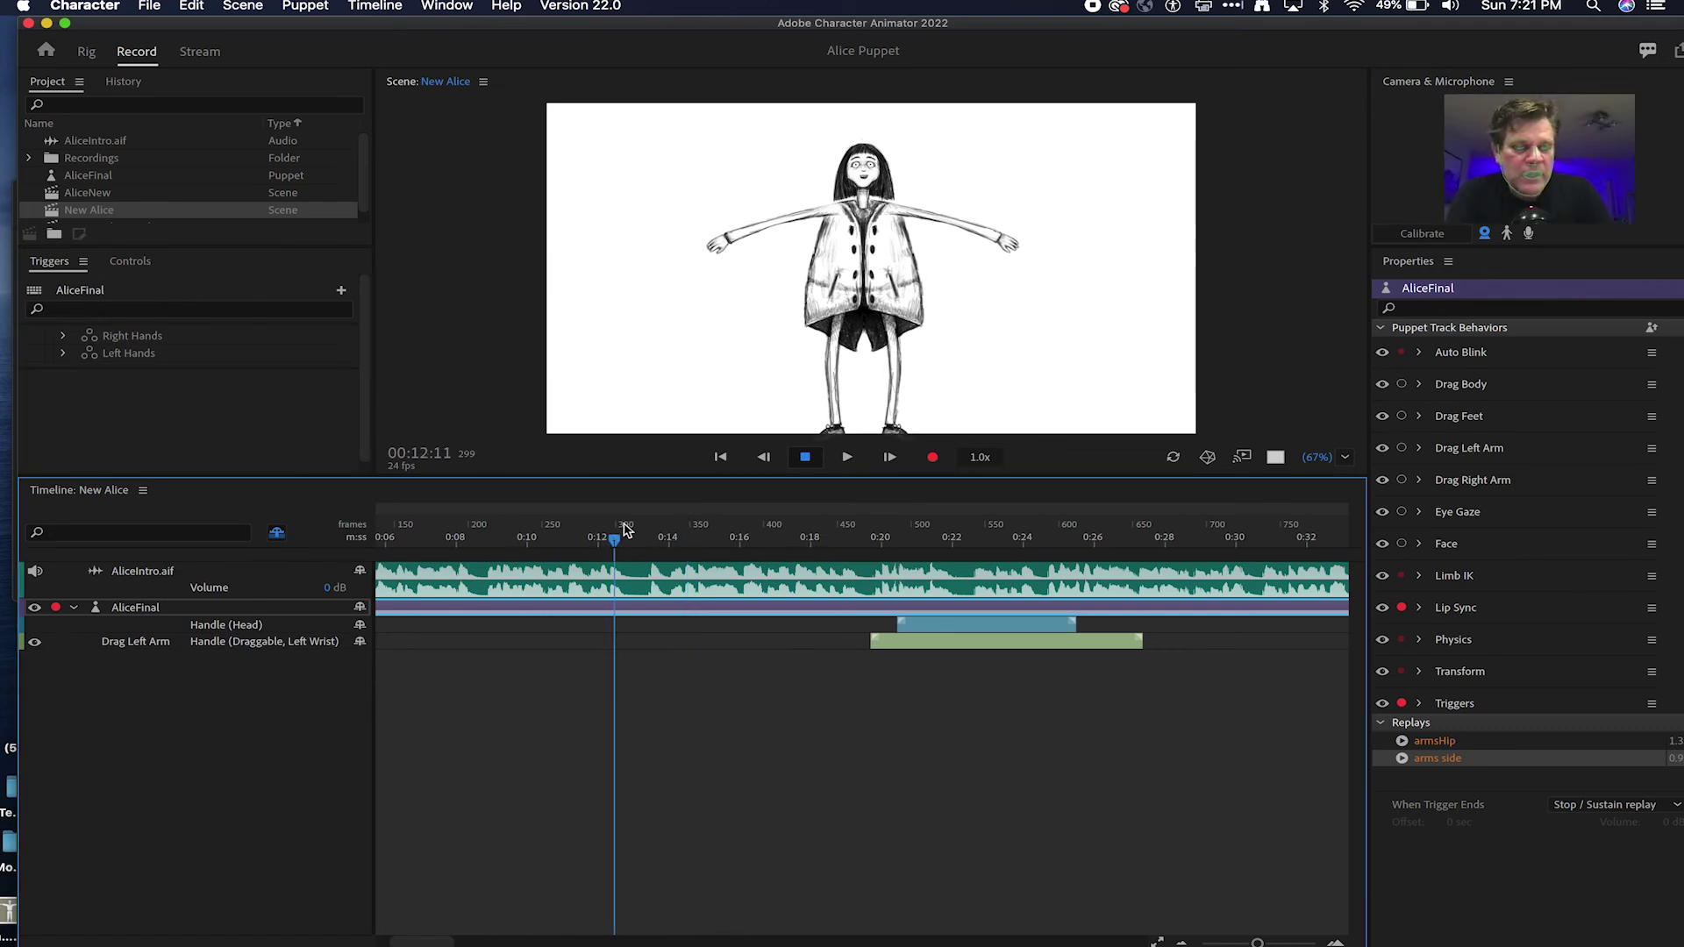
{"action": "left_click", "coordinate": [1402, 384]}
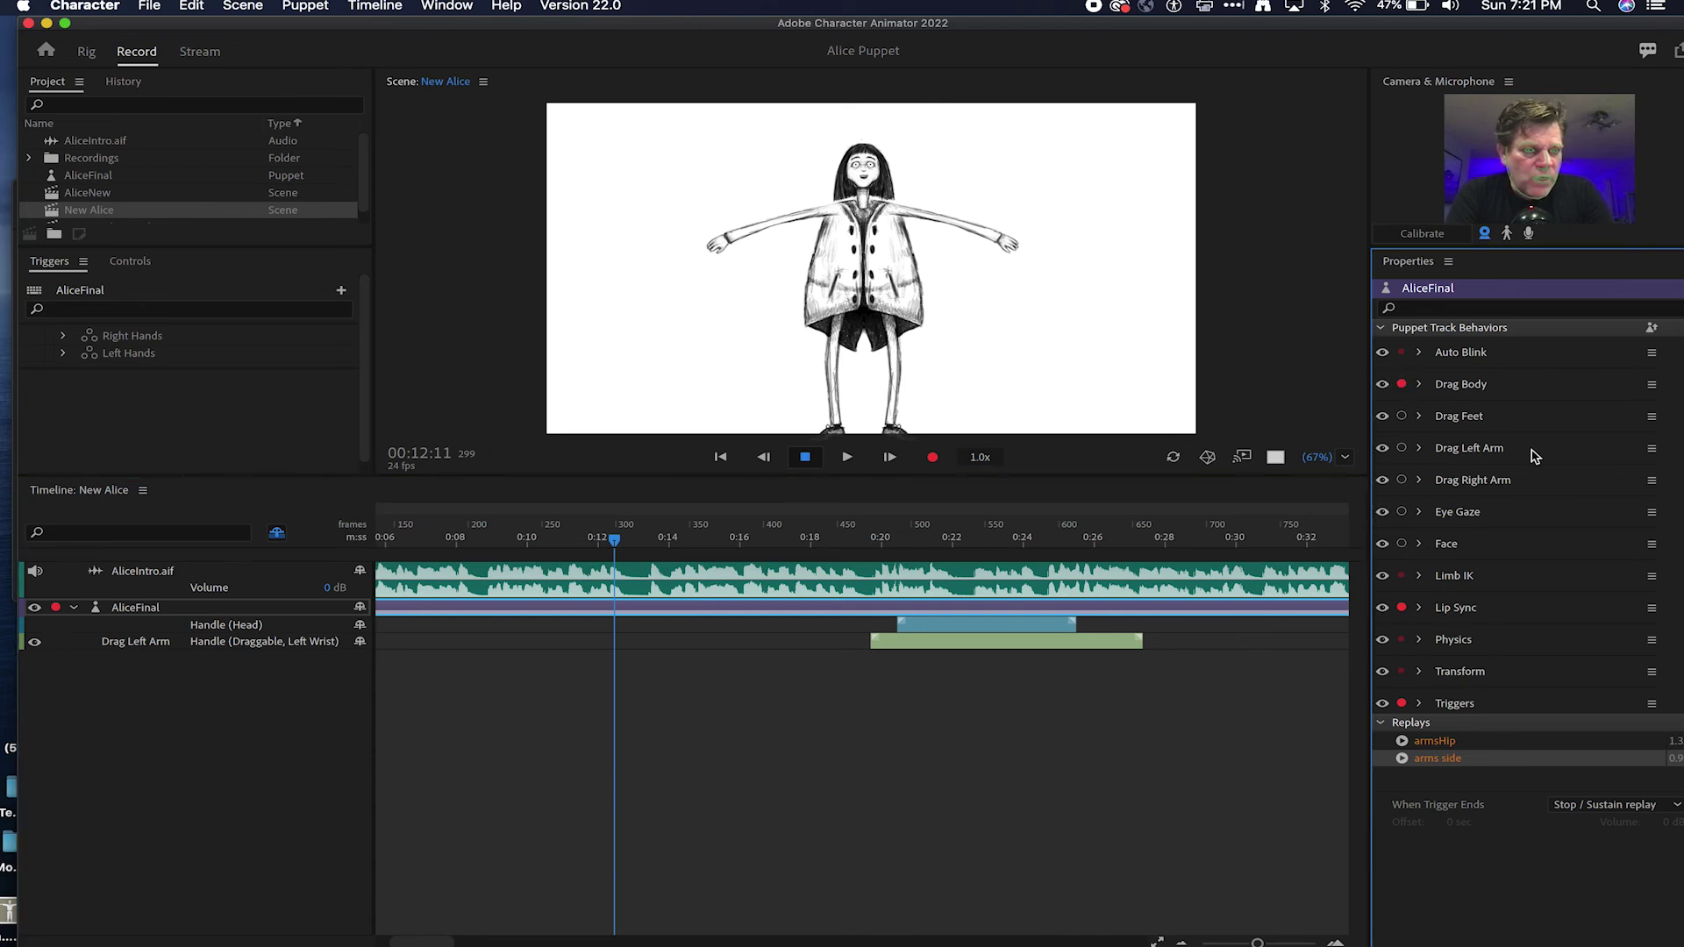
{"action": "left_click", "coordinate": [1401, 415]}
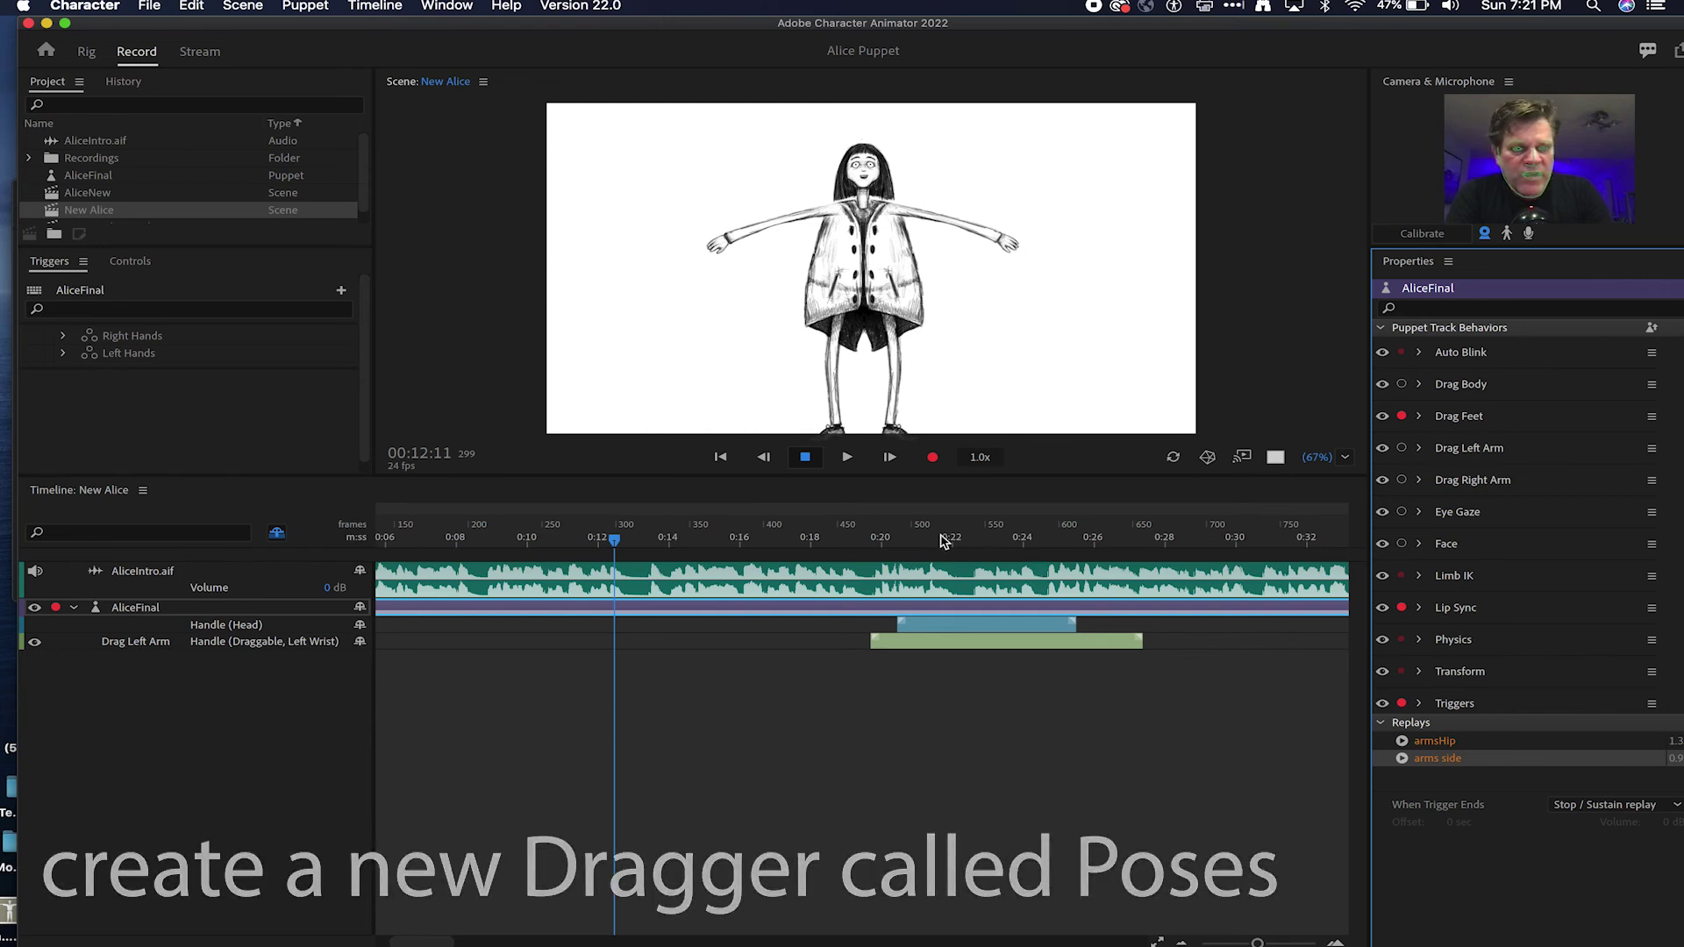
{"action": "mouse_move", "coordinate": [890, 431]}
{"action": "left_mouse_down"}
{"action": "mouse_move", "coordinate": [866, 395]}
{"action": "mouse_move", "coordinate": [891, 443]}
{"action": "left_mouse_up"}
{"action": "left_click_drag", "start_coordinate": [986, 262], "coordinate": [938, 304]}
{"action": "left_click", "coordinate": [1500, 425]}
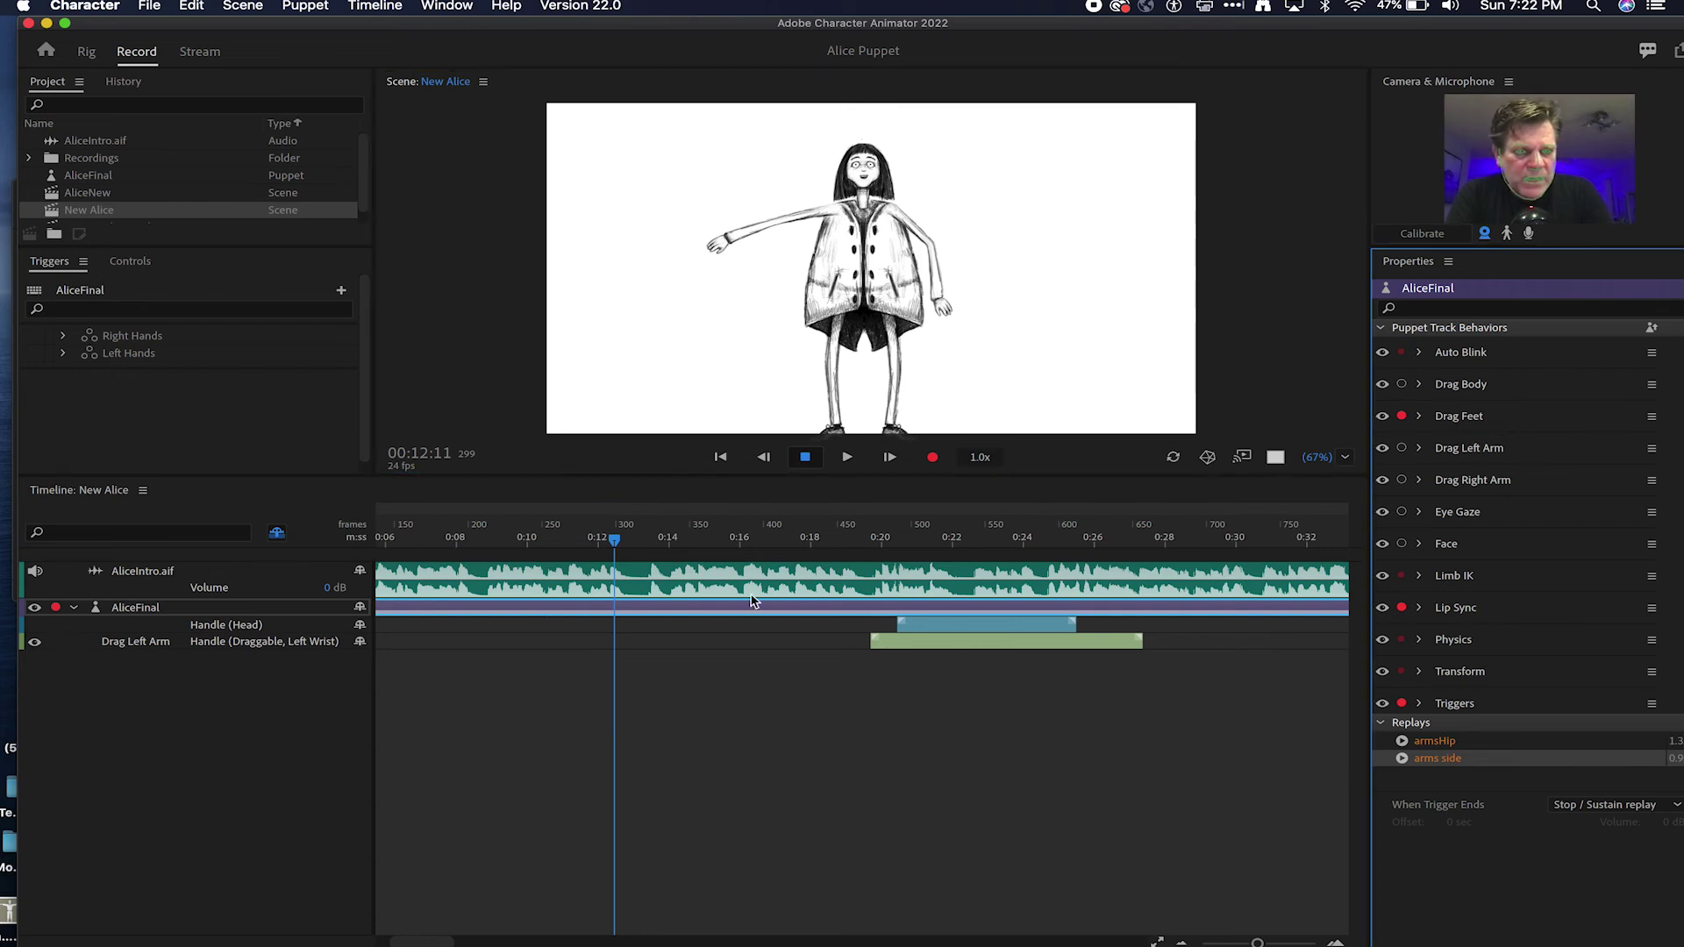
Step: Set the playhead to 12:00 and pose both of Alice's hands on her hips
{"action": "left_click_drag", "start_coordinate": [614, 538], "coordinate": [599, 547]}
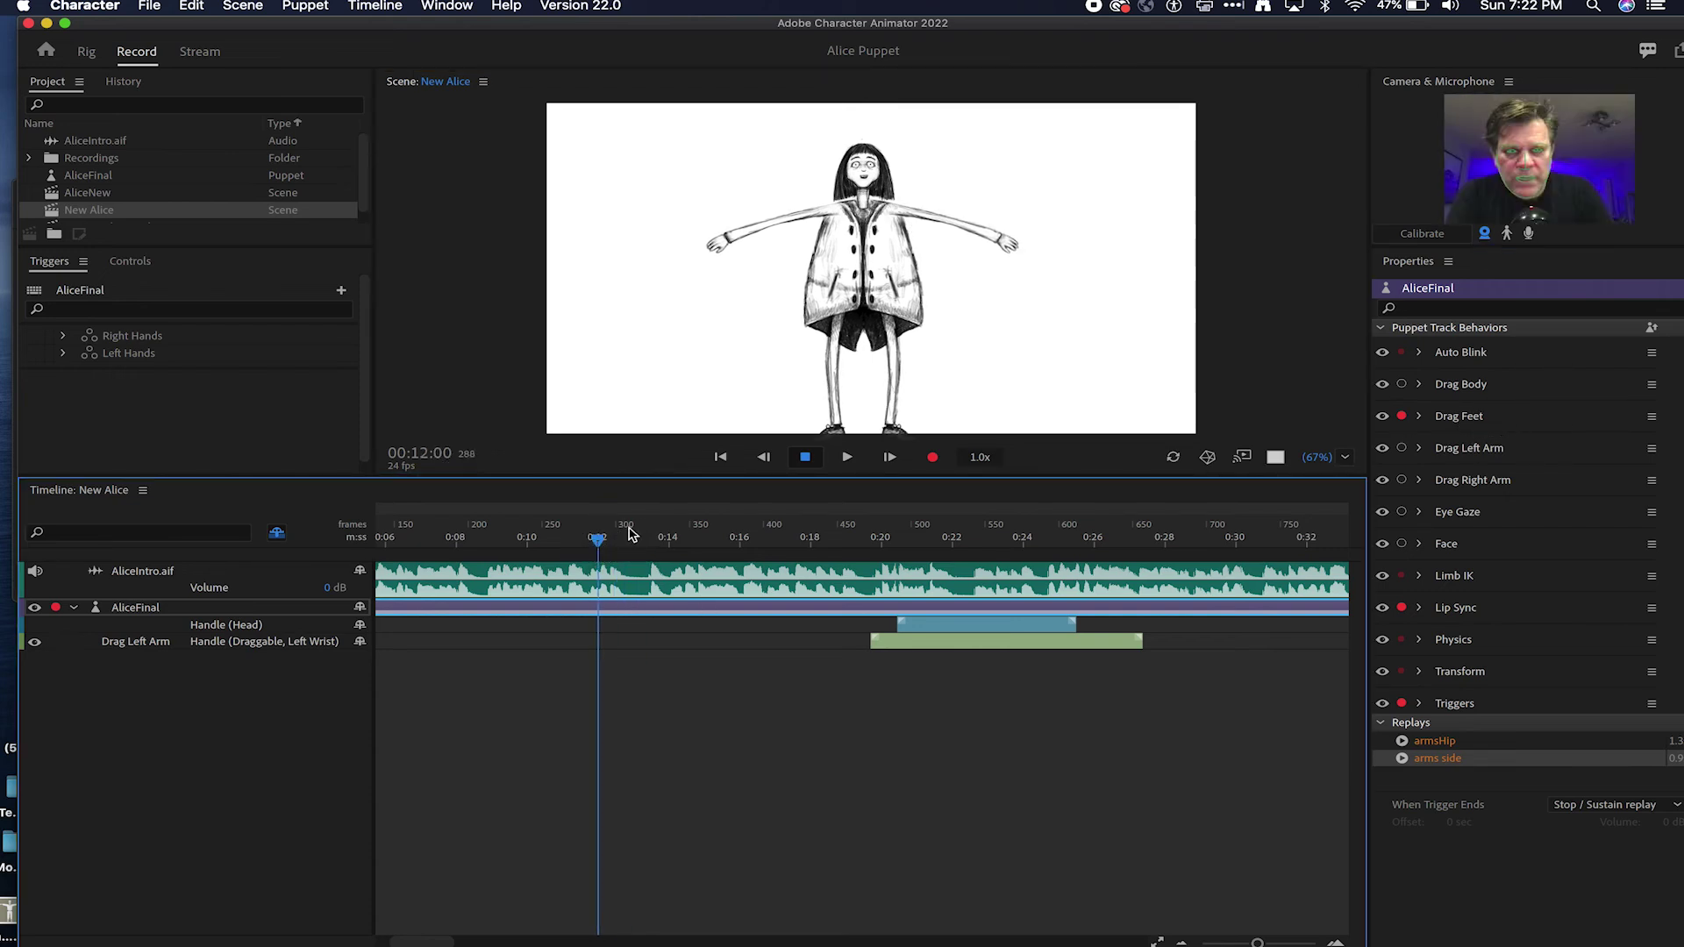
{"action": "left_click_drag", "start_coordinate": [718, 249], "coordinate": [818, 279]}
{"action": "left_click_drag", "start_coordinate": [991, 247], "coordinate": [870, 318]}
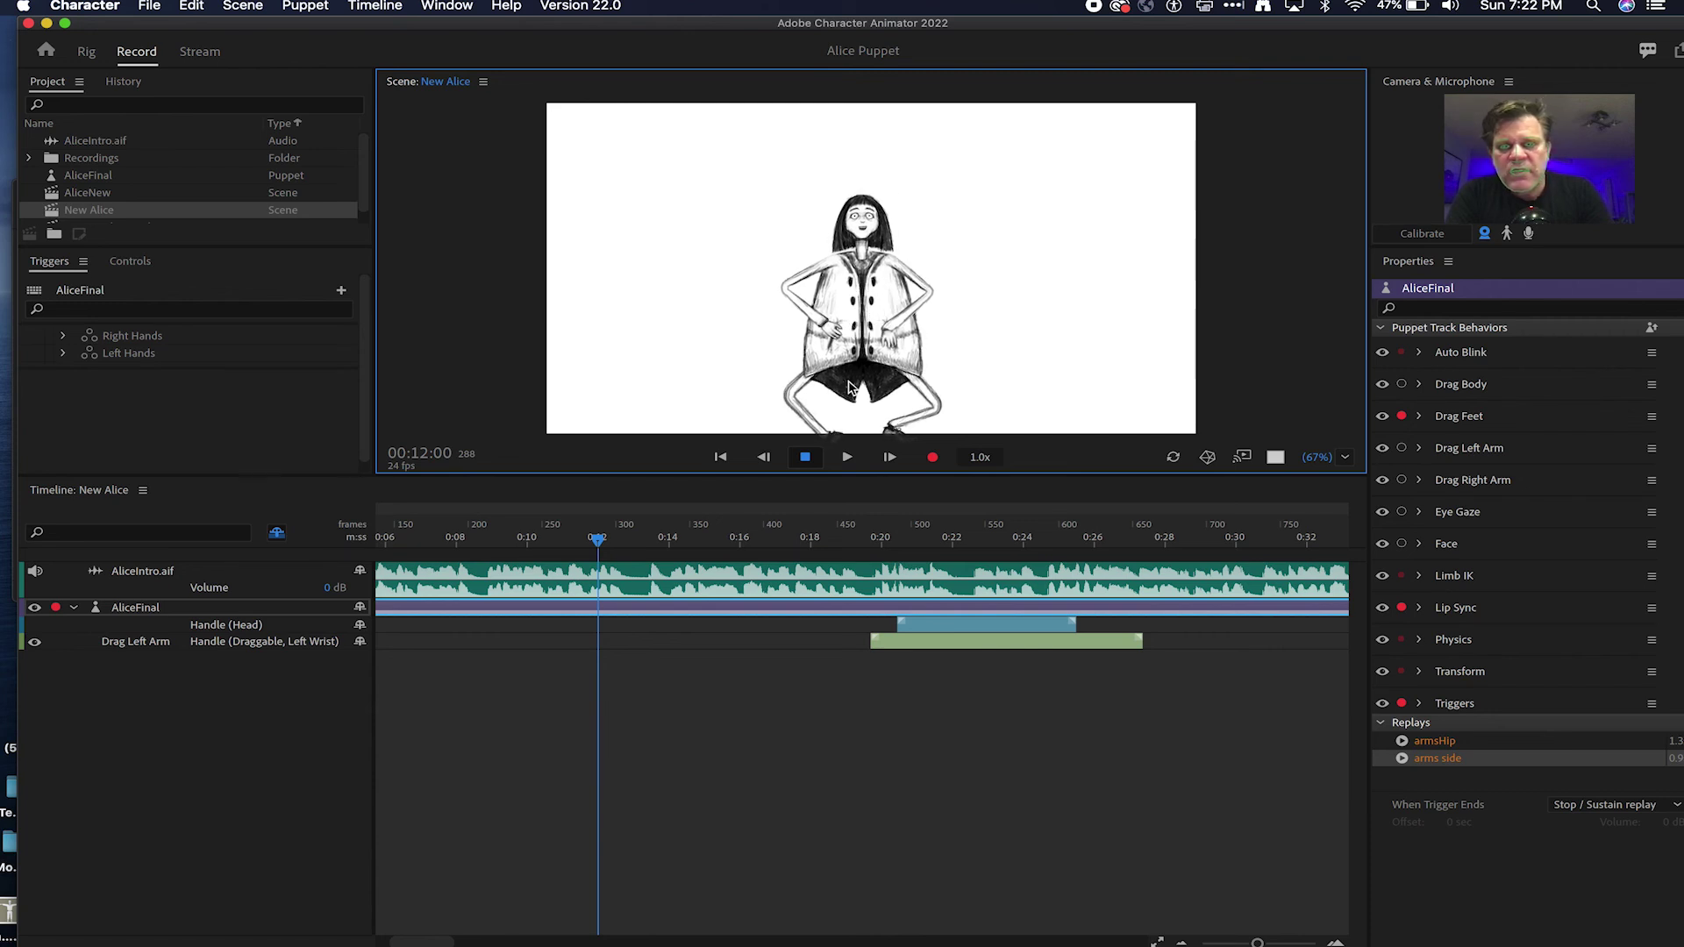
Step: Raise the puppet with Transform Position Y until its feet are in frame, then pose the legs bent with the feet crossed
{"action": "left_click", "coordinate": [1418, 704]}
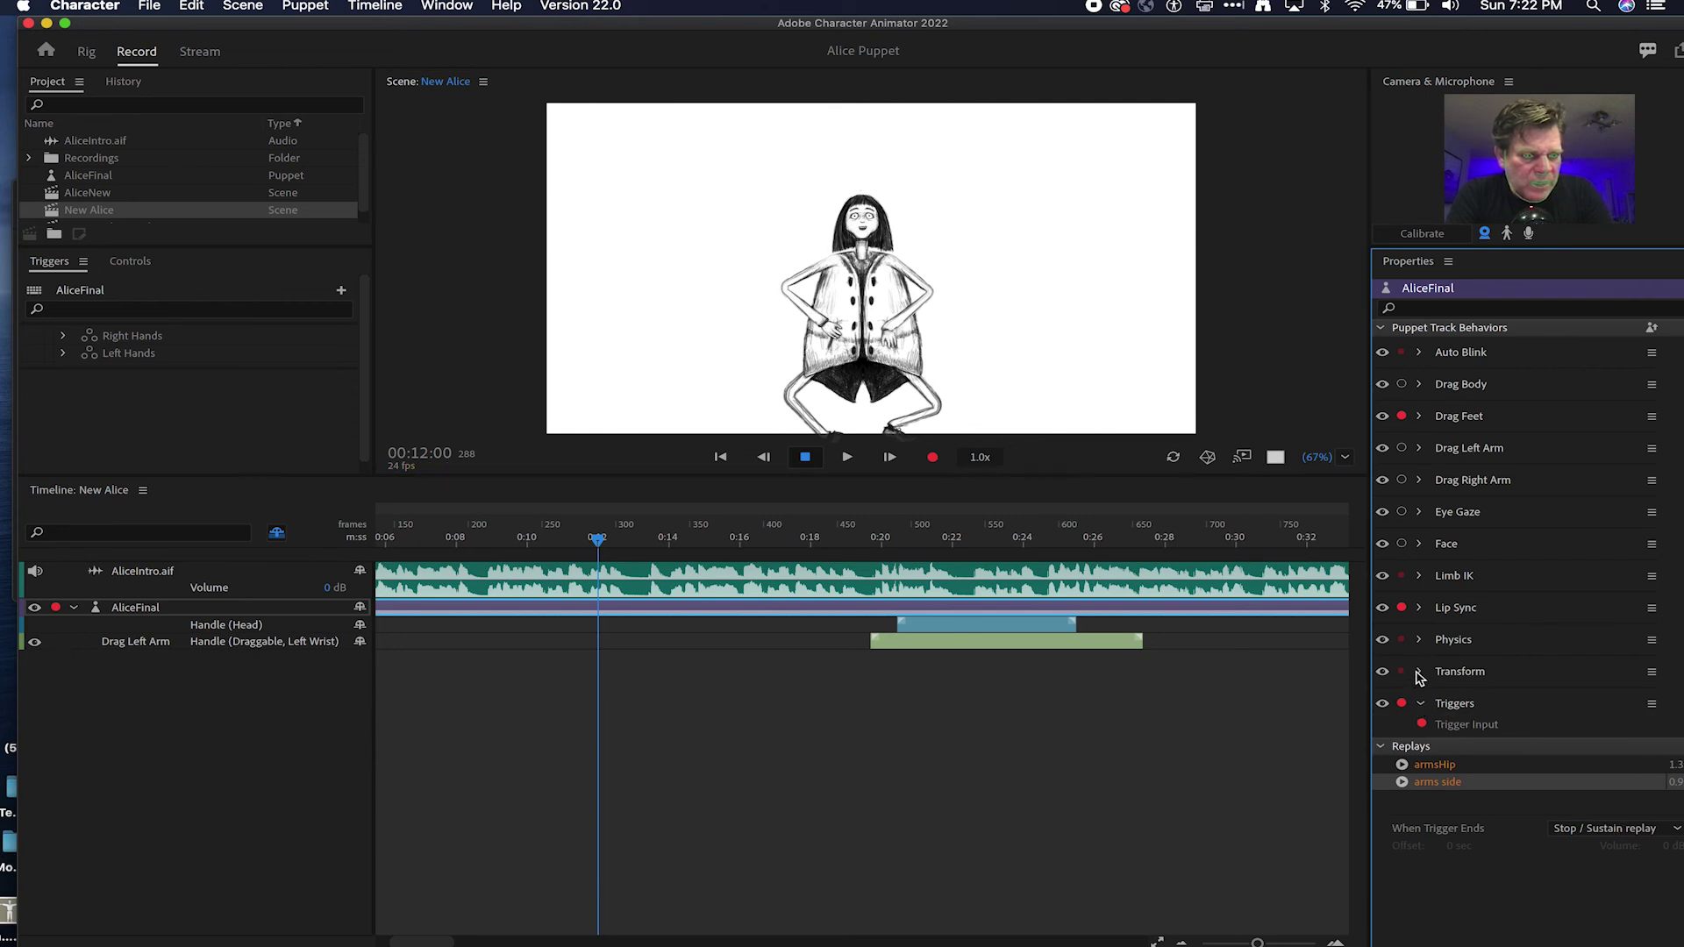
{"action": "left_click", "coordinate": [1420, 671]}
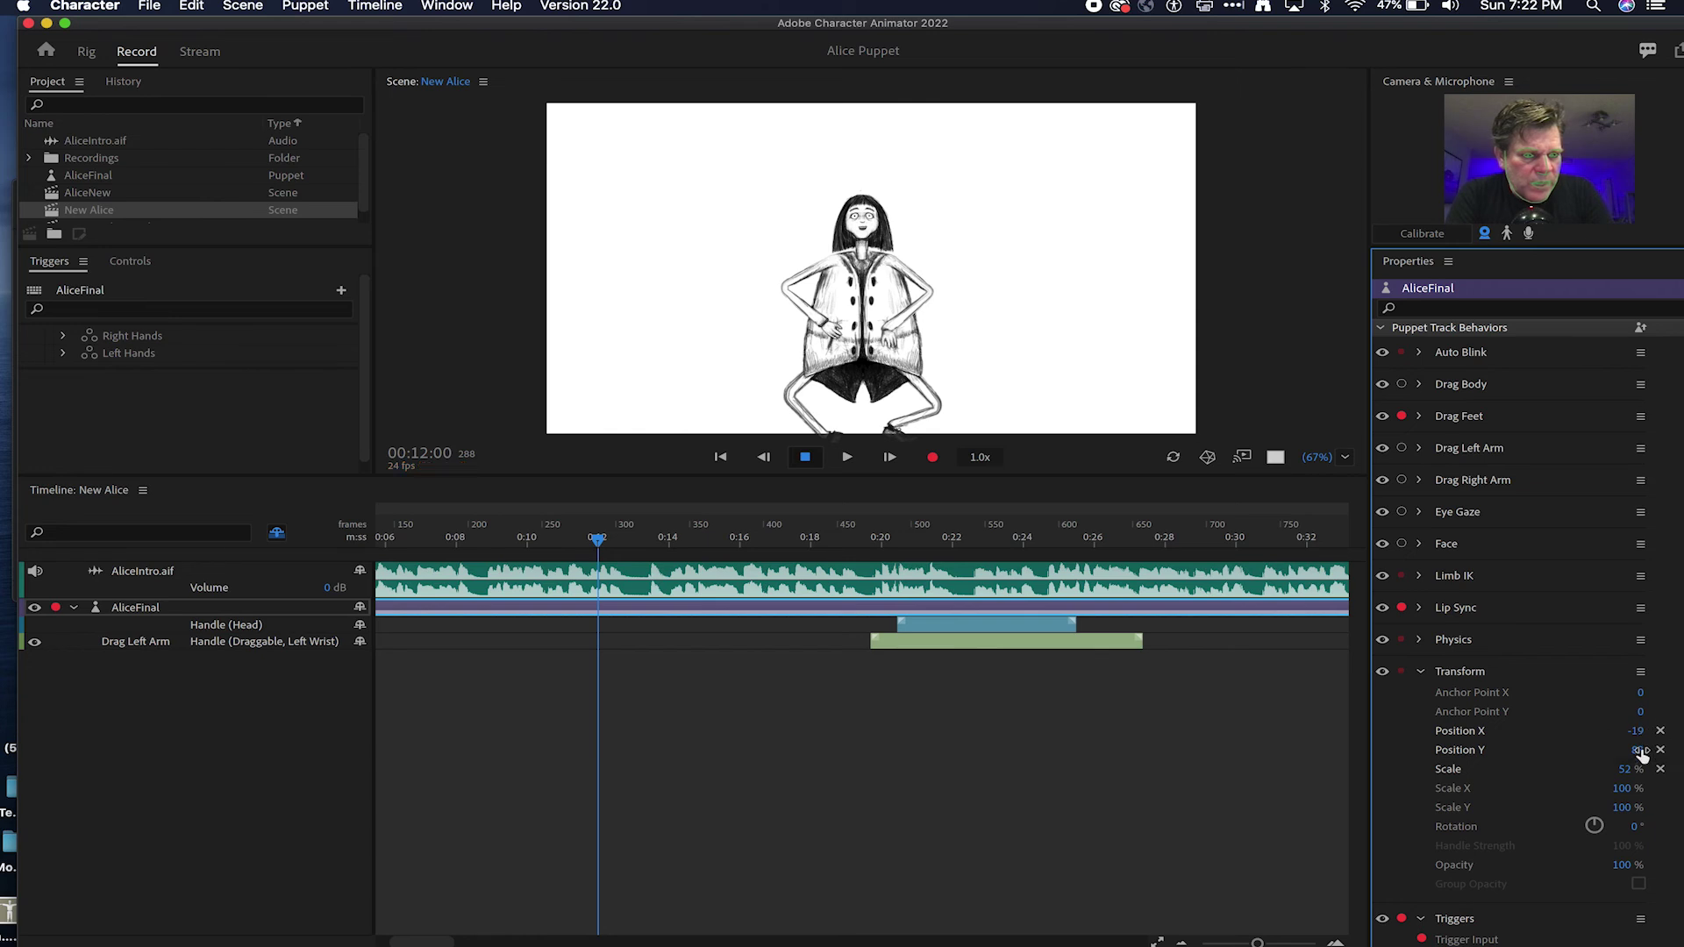
{"action": "left_click_drag", "start_coordinate": [1636, 749], "coordinate": [1568, 774]}
{"action": "mouse_move", "coordinate": [859, 208]}
{"action": "left_mouse_down"}
{"action": "mouse_move", "coordinate": [860, 164]}
{"action": "mouse_move", "coordinate": [862, 180]}
{"action": "left_mouse_up"}
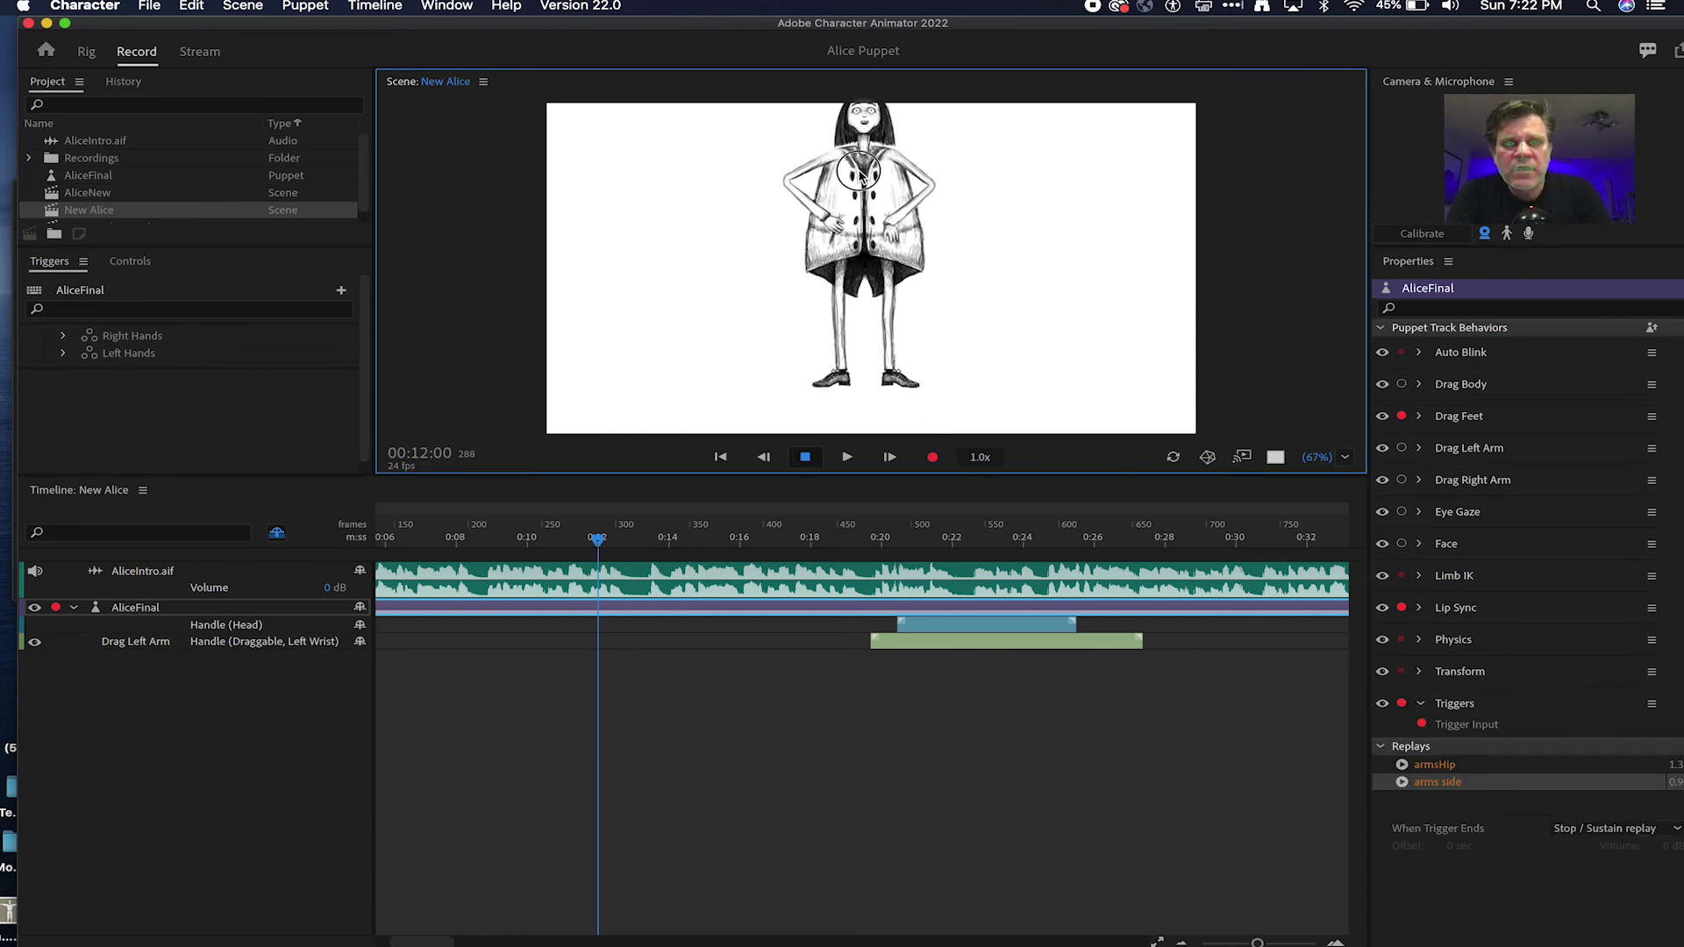
{"action": "left_click_drag", "start_coordinate": [886, 377], "coordinate": [858, 354]}
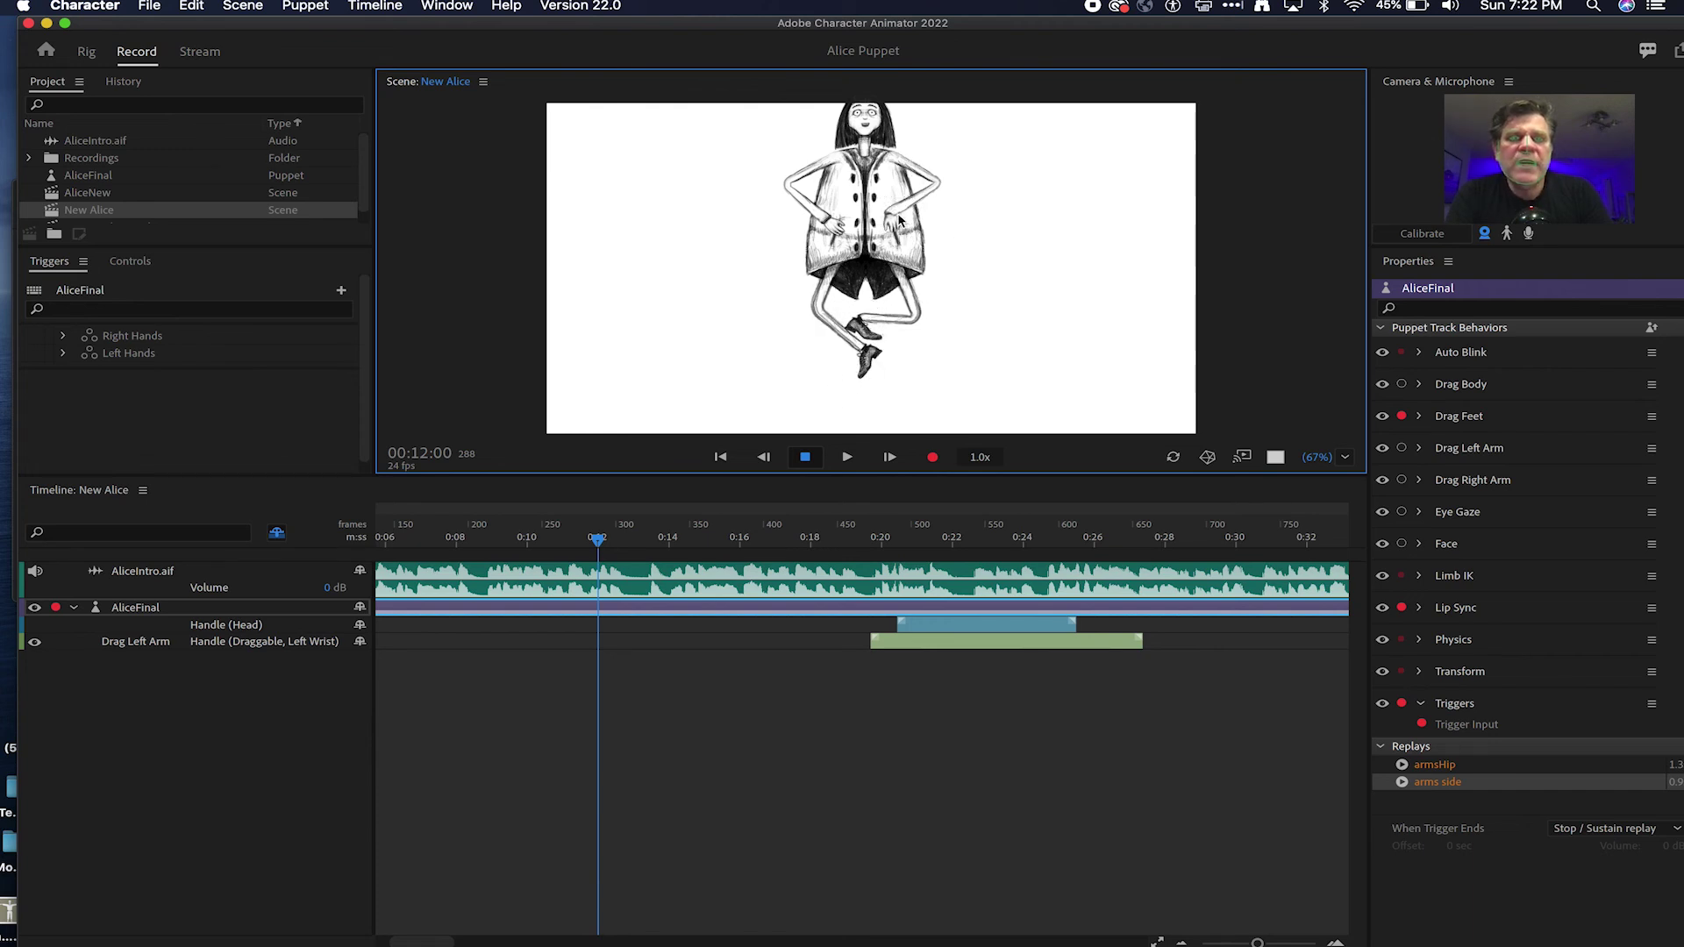
Step: Set the puppet's Position Y to 11 and record a 2-frame take of the pose at 12:00
{"action": "left_click", "coordinate": [1419, 671]}
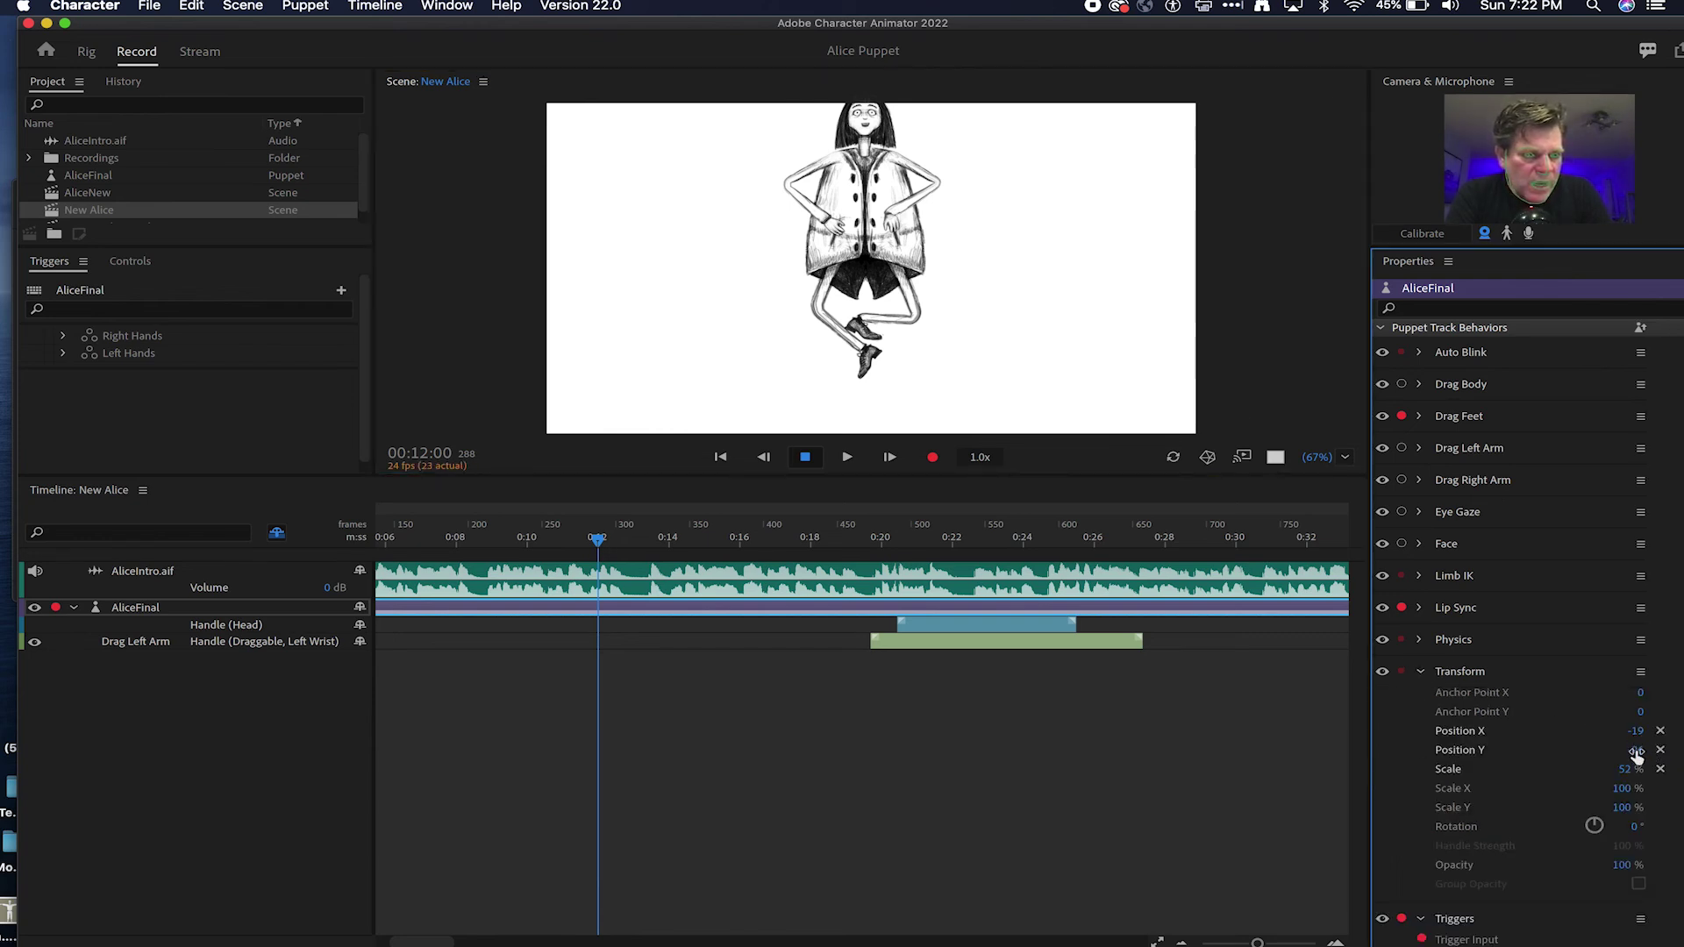
{"action": "left_click_drag", "start_coordinate": [1636, 761], "coordinate": [1644, 670]}
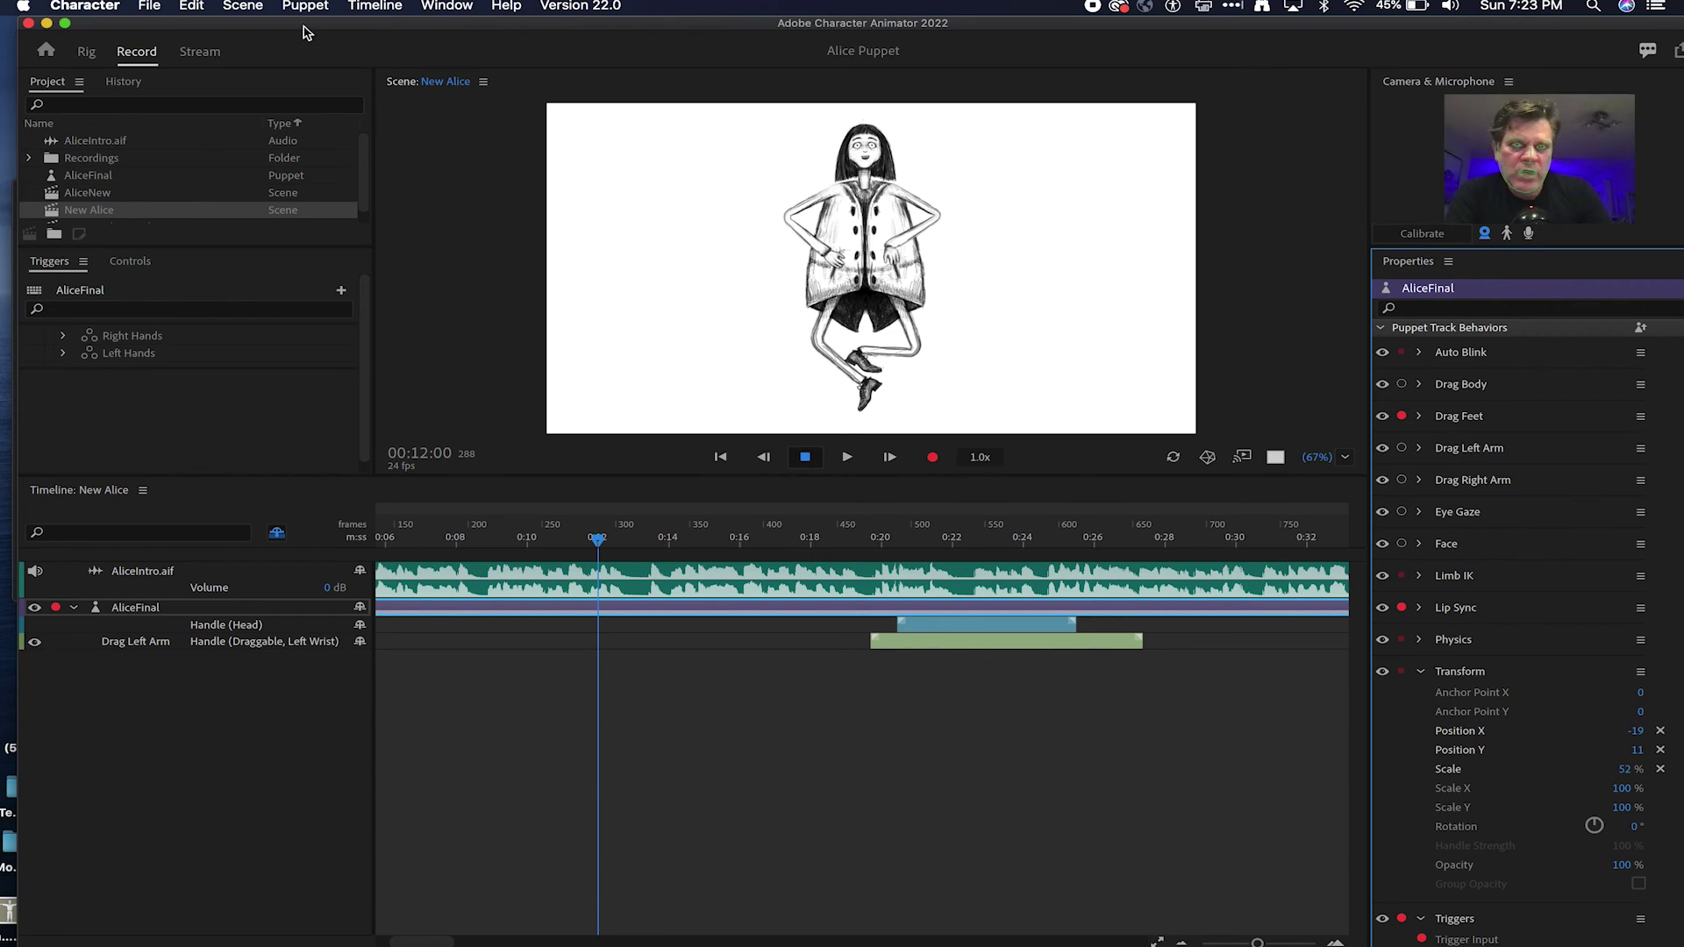
{"action": "left_click", "coordinate": [374, 9]}
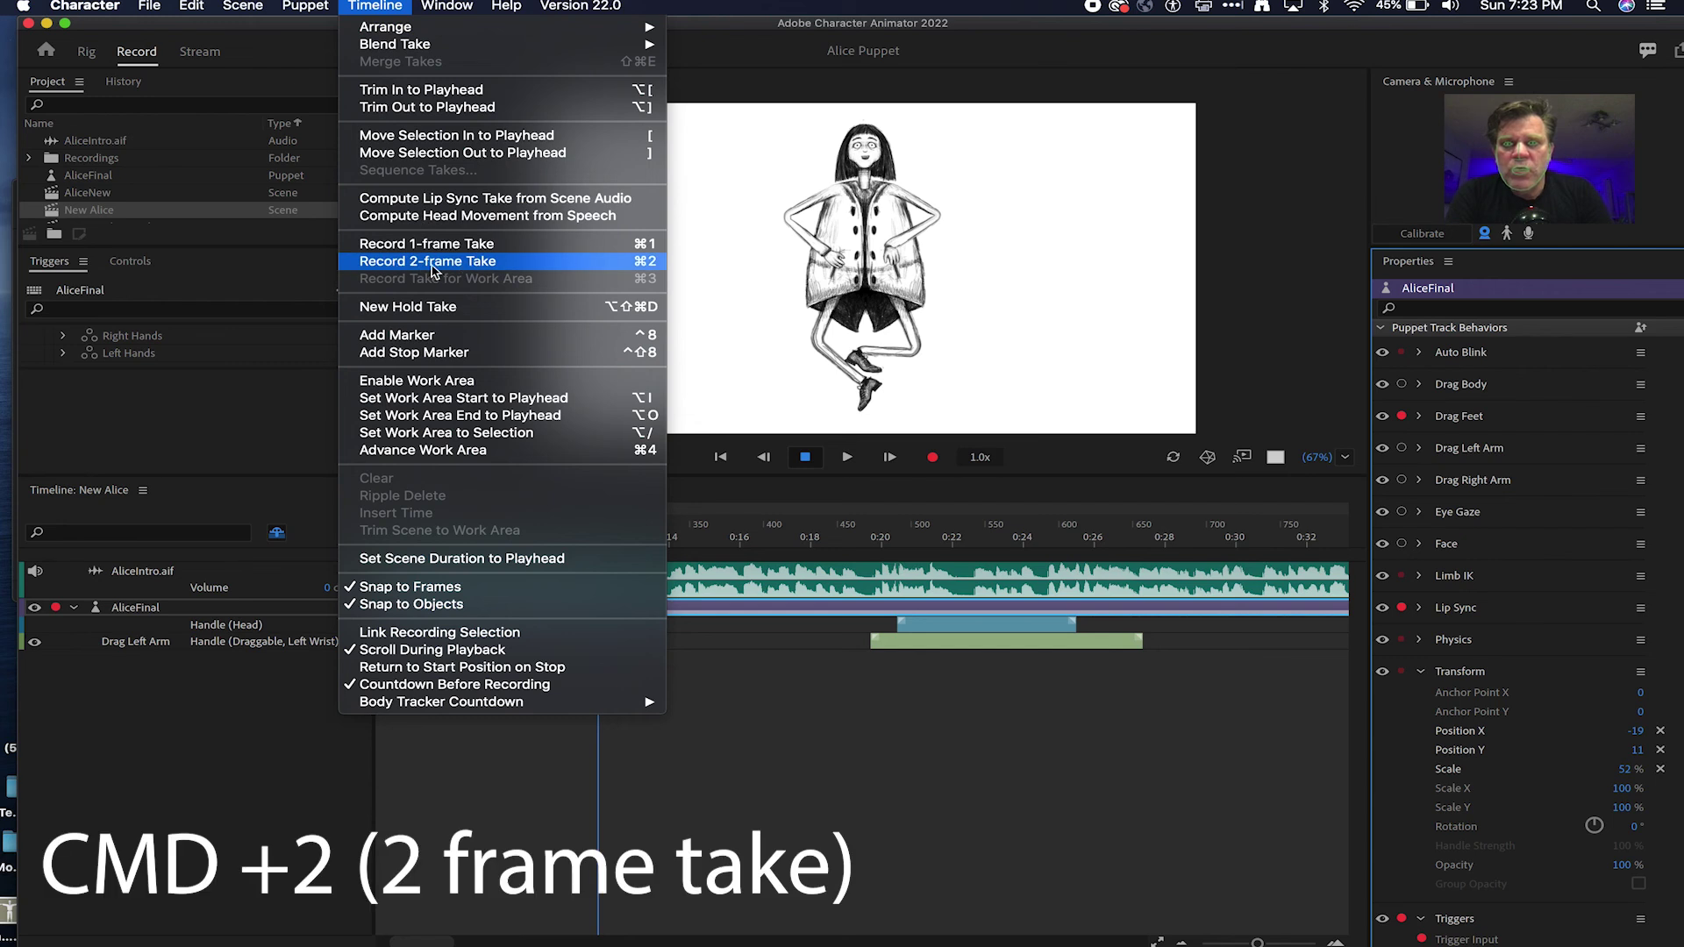
{"action": "left_click", "coordinate": [639, 266]}
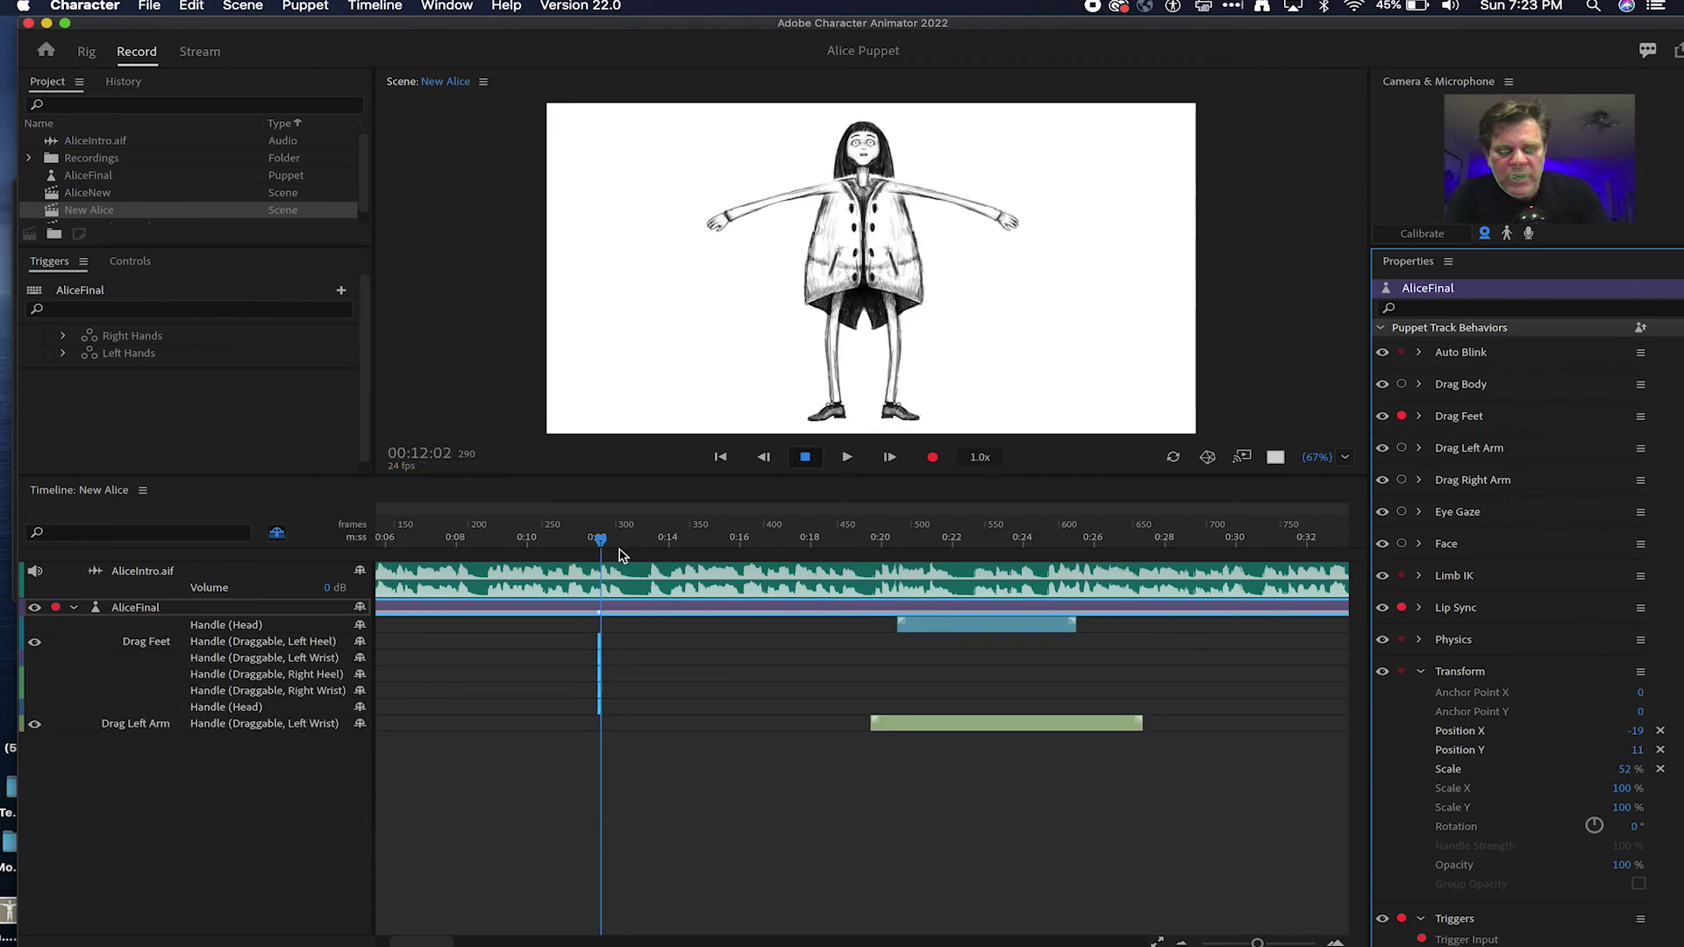
Step: Extend all five Drag Feet handle takes together to end at about frame 313, and play back the held pose
{"action": "key", "text": "equal"}
{"action": "key", "text": "equal"}
{"action": "key", "text": "equal"}
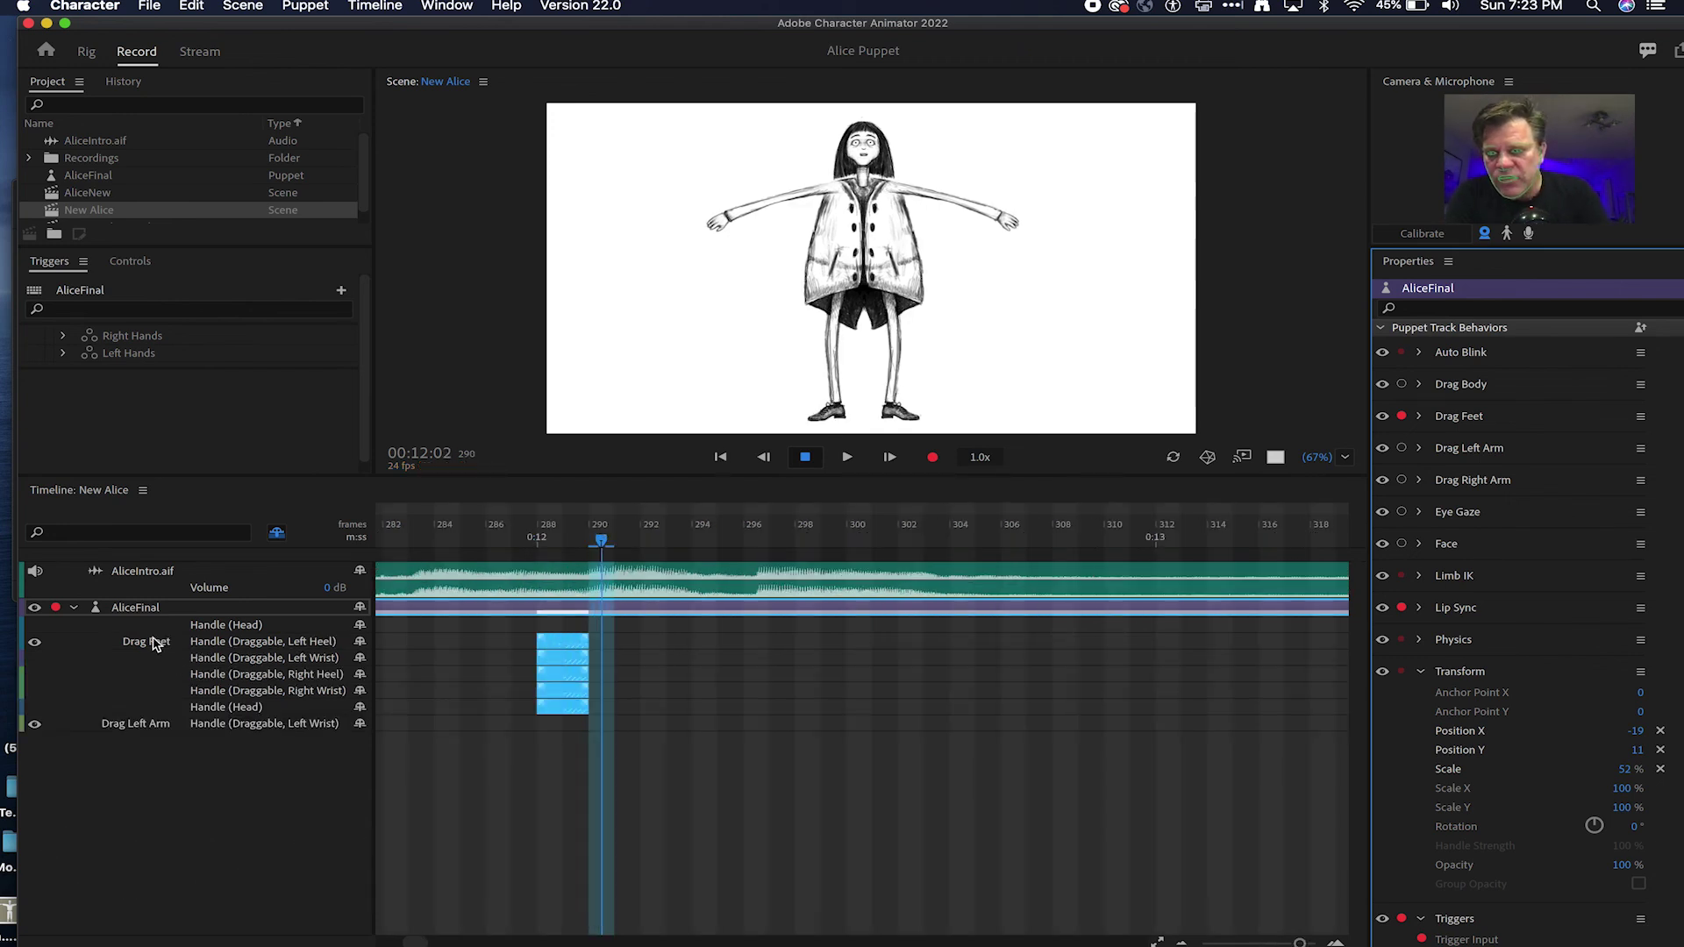
{"action": "left_click", "coordinate": [139, 649]}
{"action": "left_click_drag", "start_coordinate": [603, 543], "coordinate": [524, 539]}
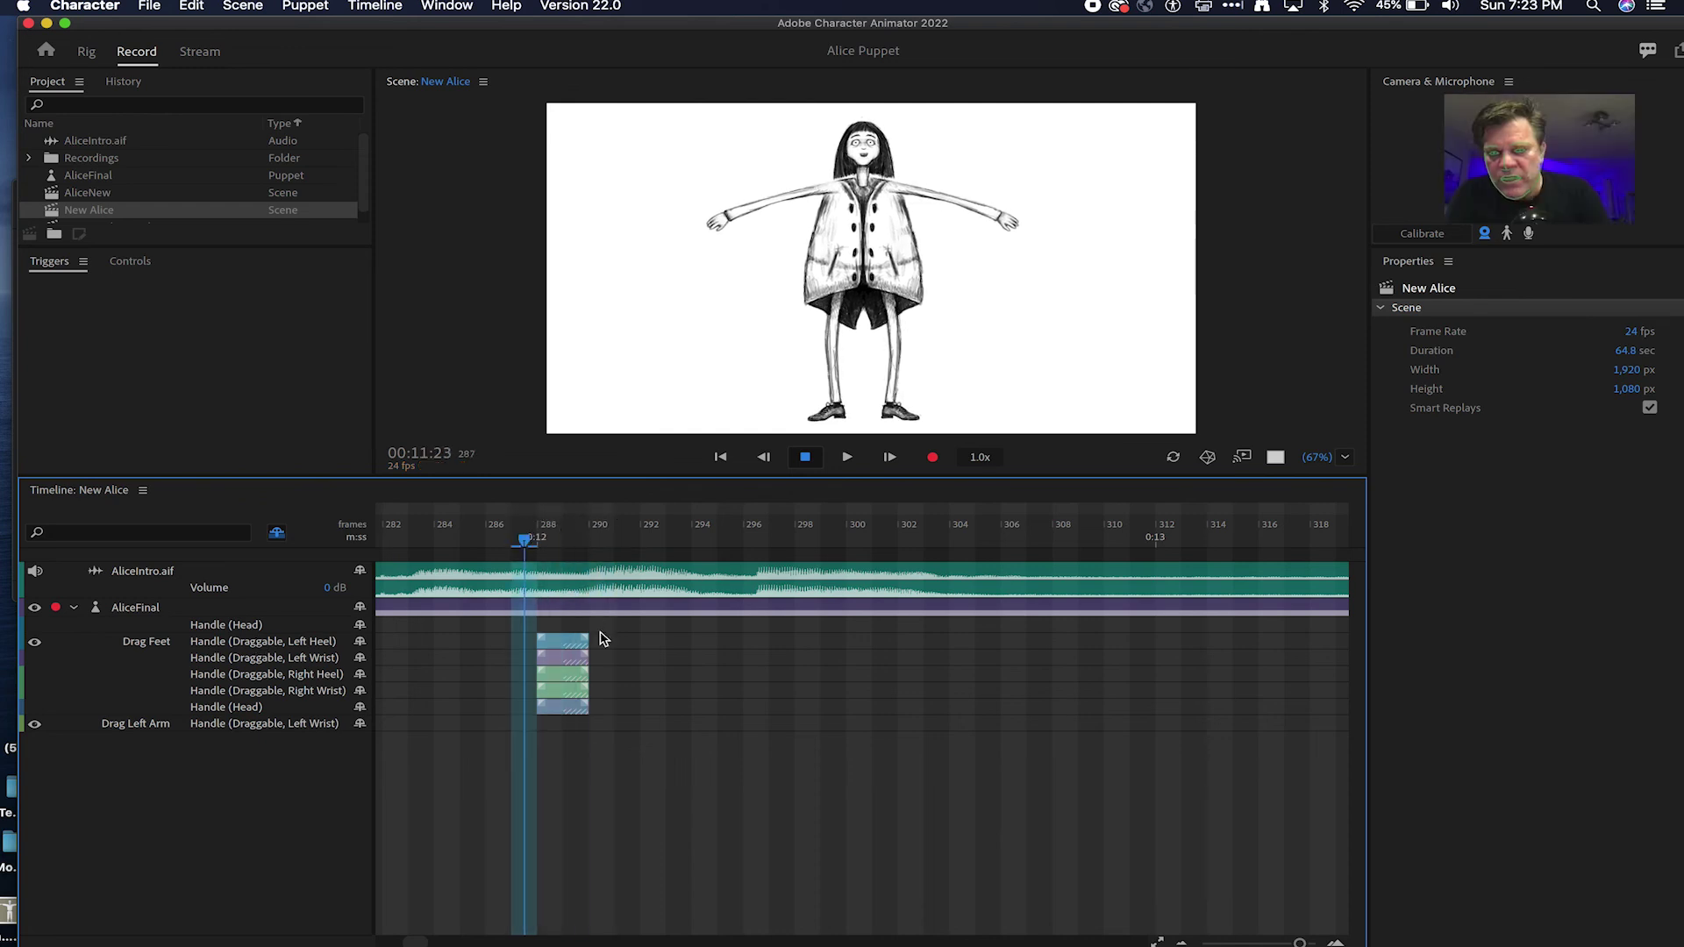
{"action": "left_click_drag", "start_coordinate": [603, 633], "coordinate": [587, 703]}
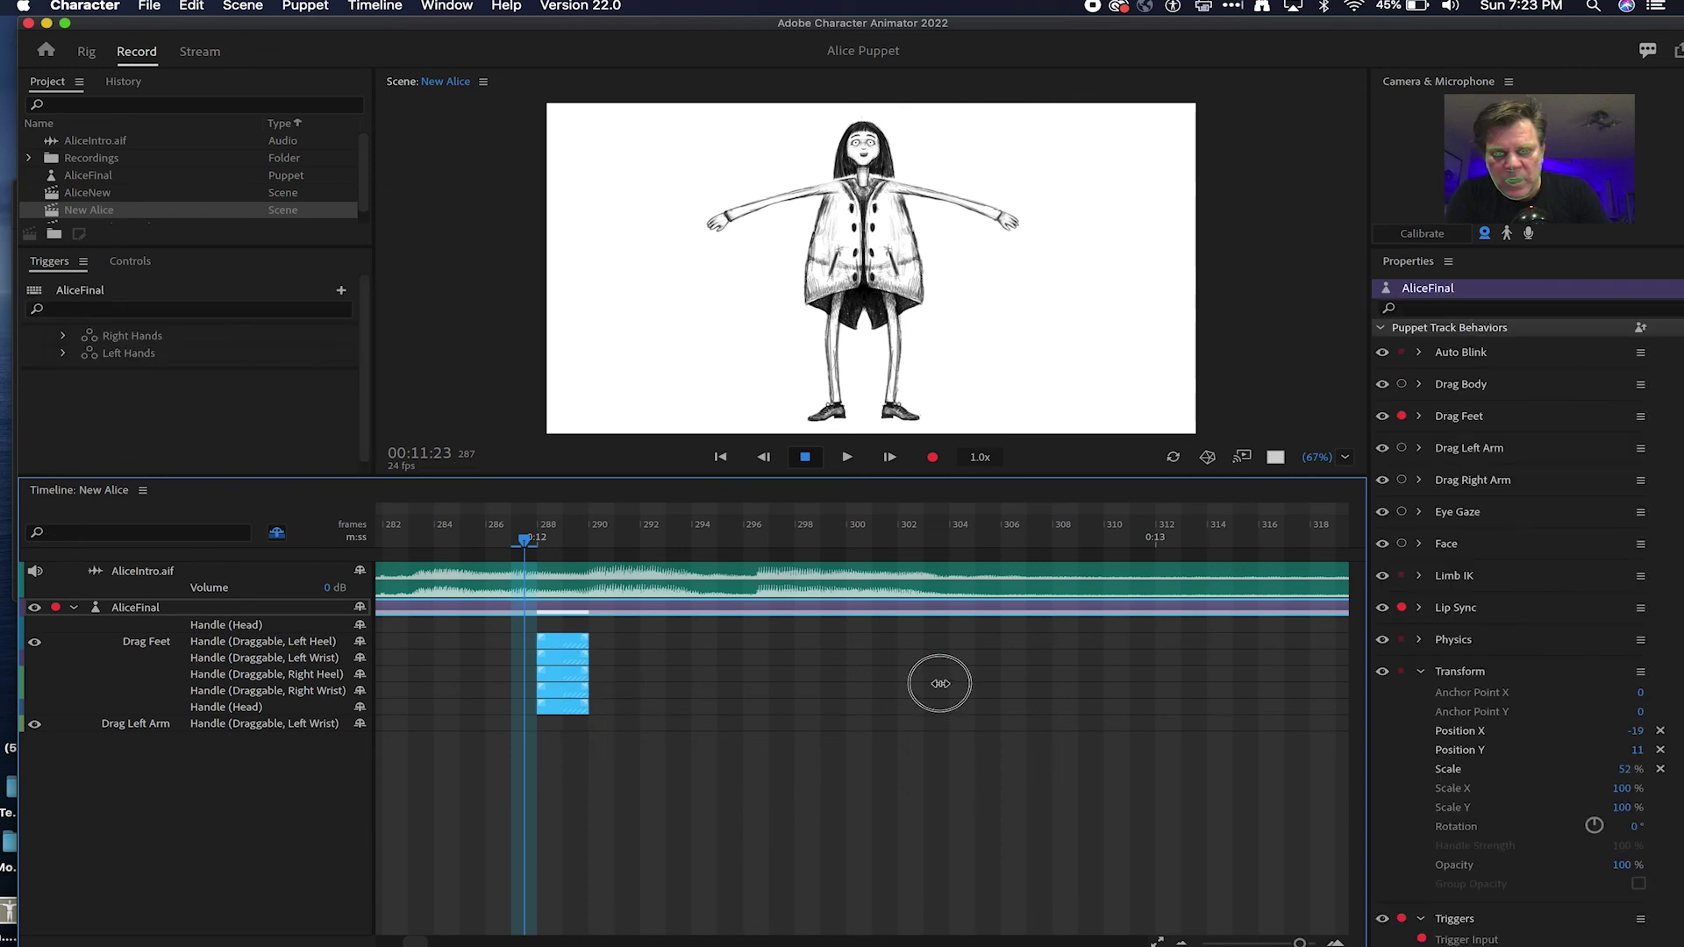
{"action": "left_click_drag", "start_coordinate": [588, 680], "coordinate": [1181, 699]}
{"action": "key", "text": "space"}
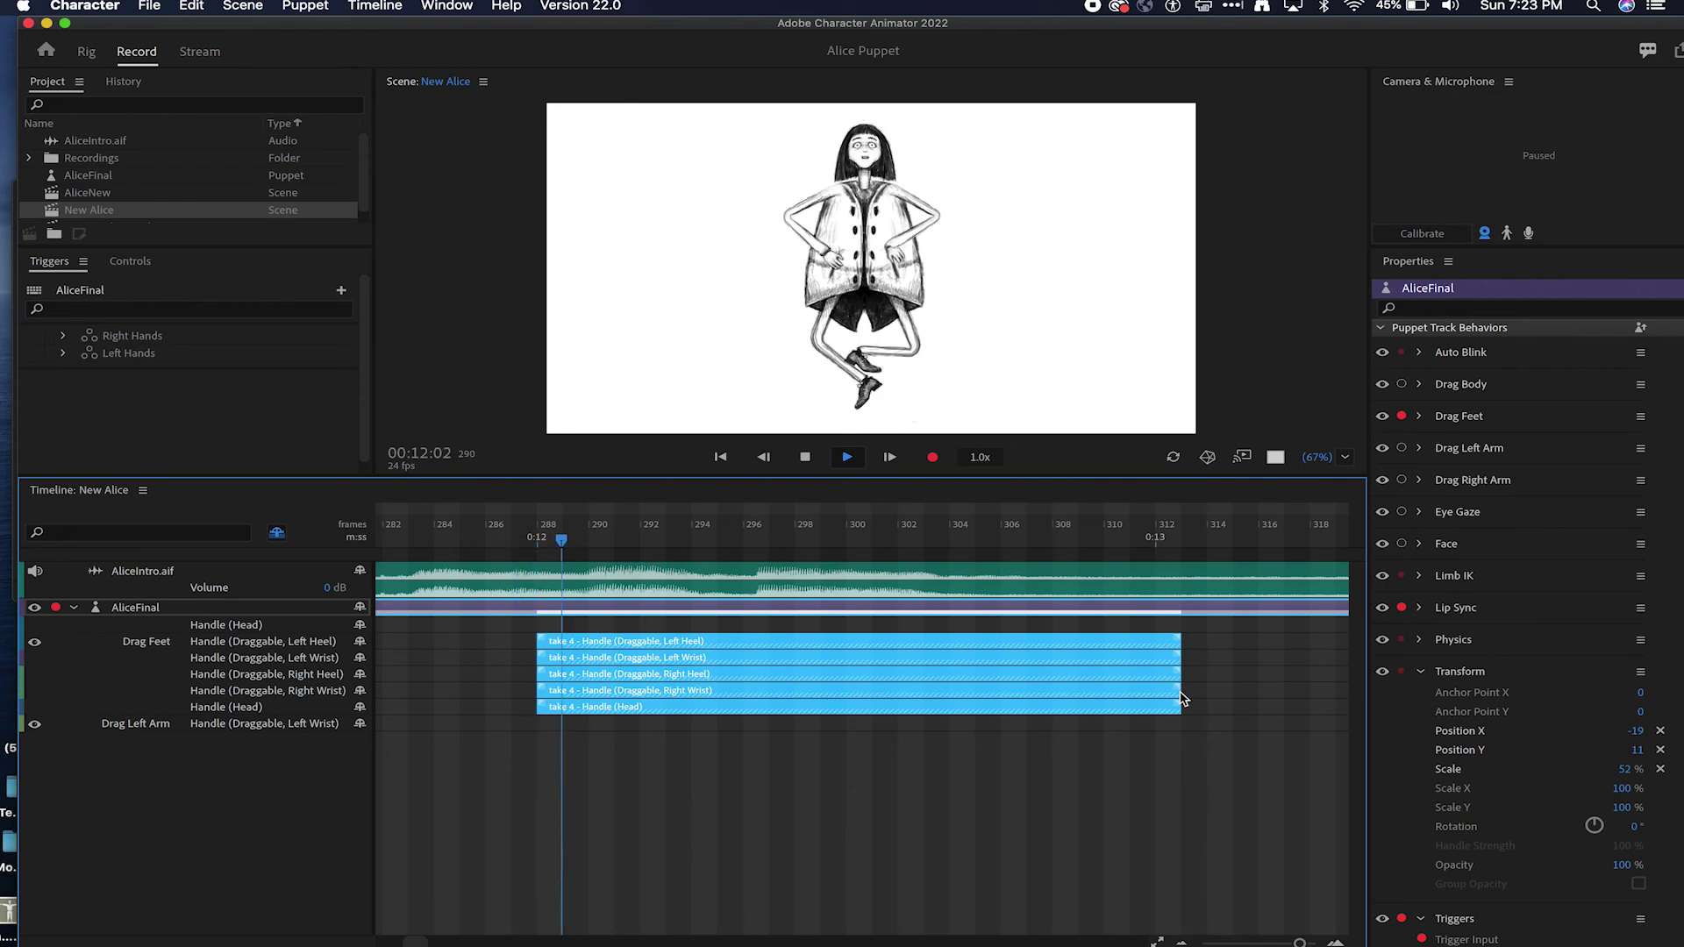
{"action": "key", "text": "space"}
Step: Extend the five Drag Feet takes further to end at about 0:14.5
{"action": "key", "text": "minus"}
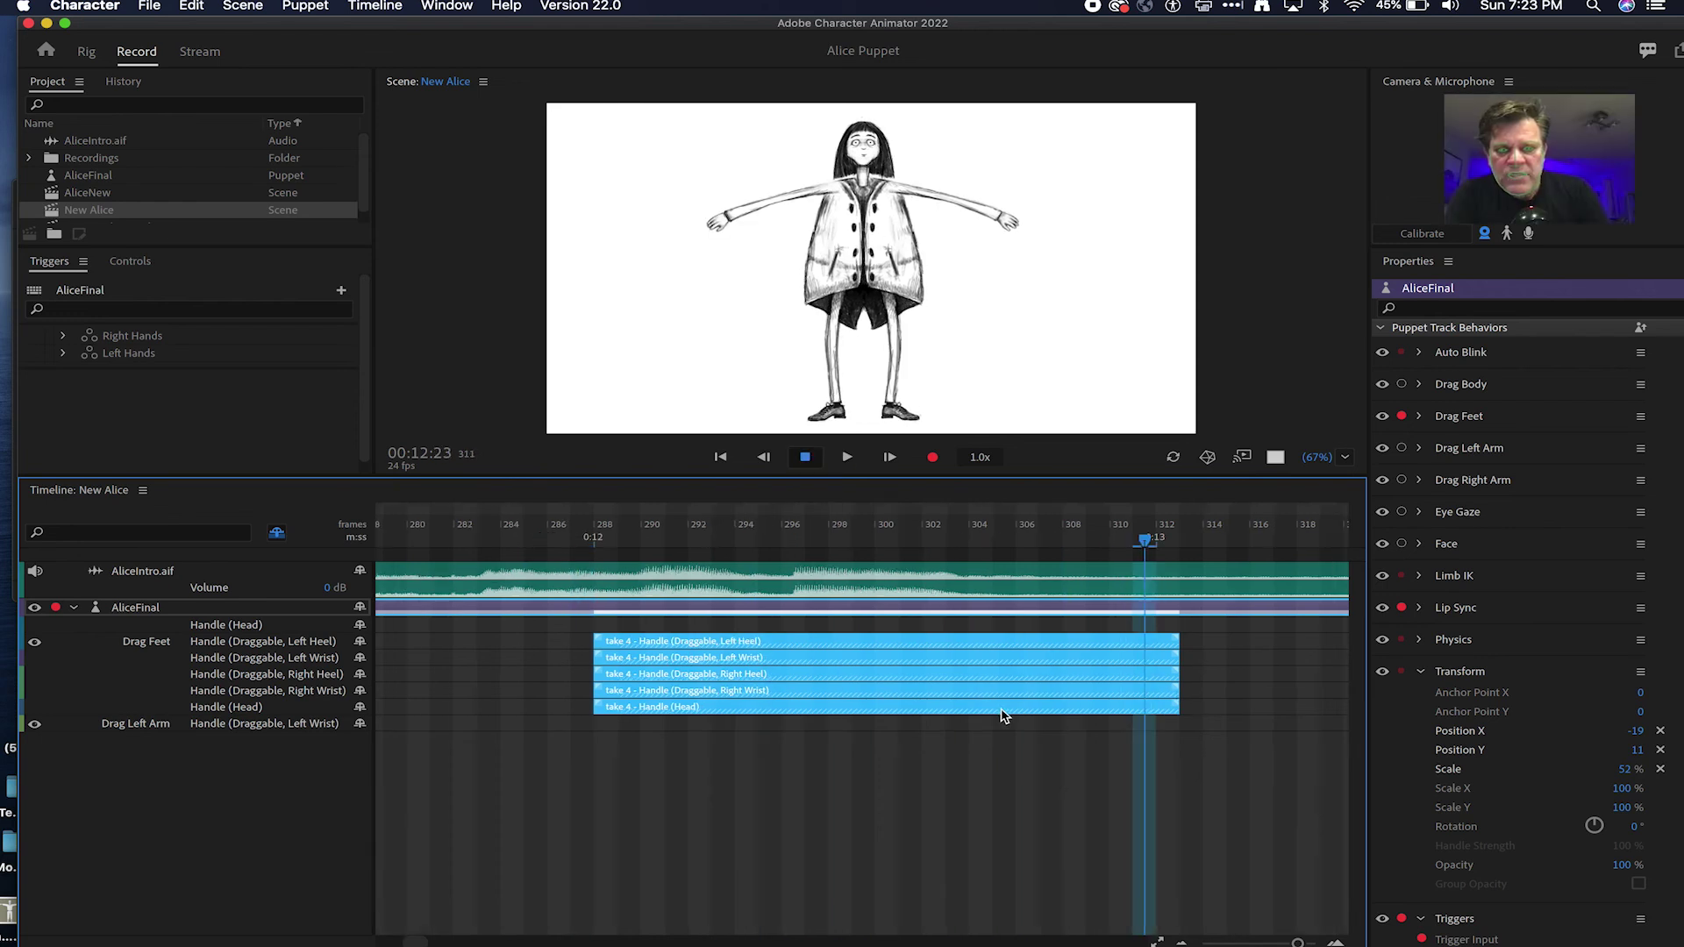
{"action": "key", "text": "minus"}
{"action": "key", "text": "minus"}
{"action": "key", "text": "minus"}
{"action": "key", "text": "minus"}
{"action": "key", "text": "minus"}
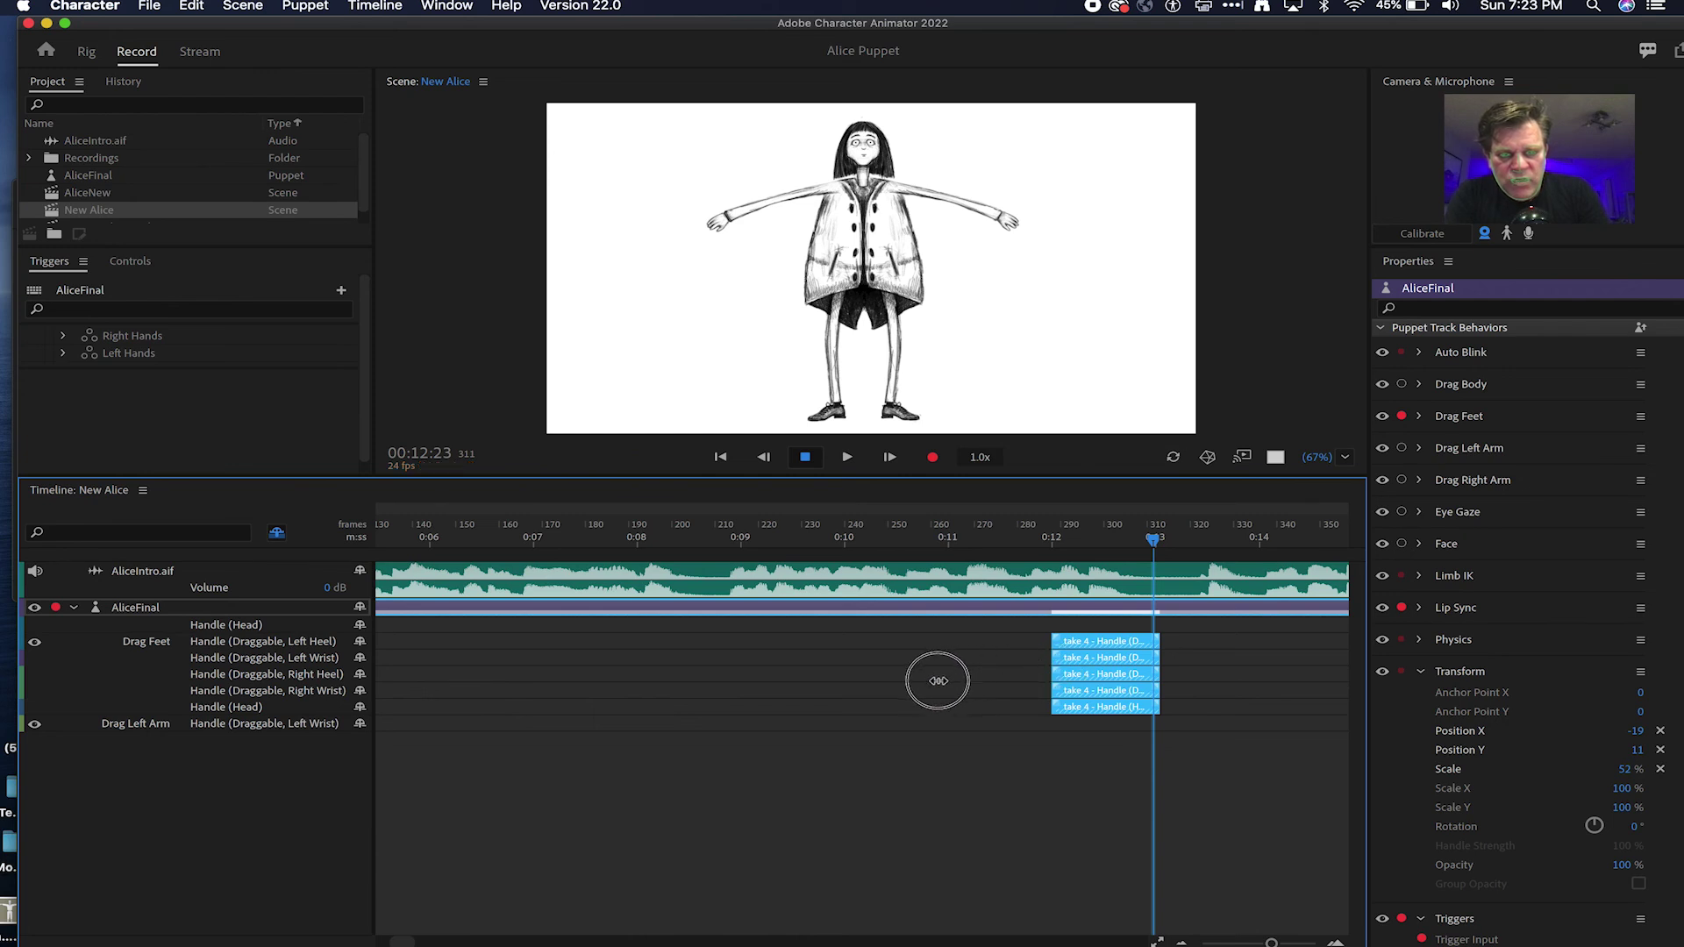
{"action": "left_click_drag", "start_coordinate": [1051, 655], "coordinate": [944, 664]}
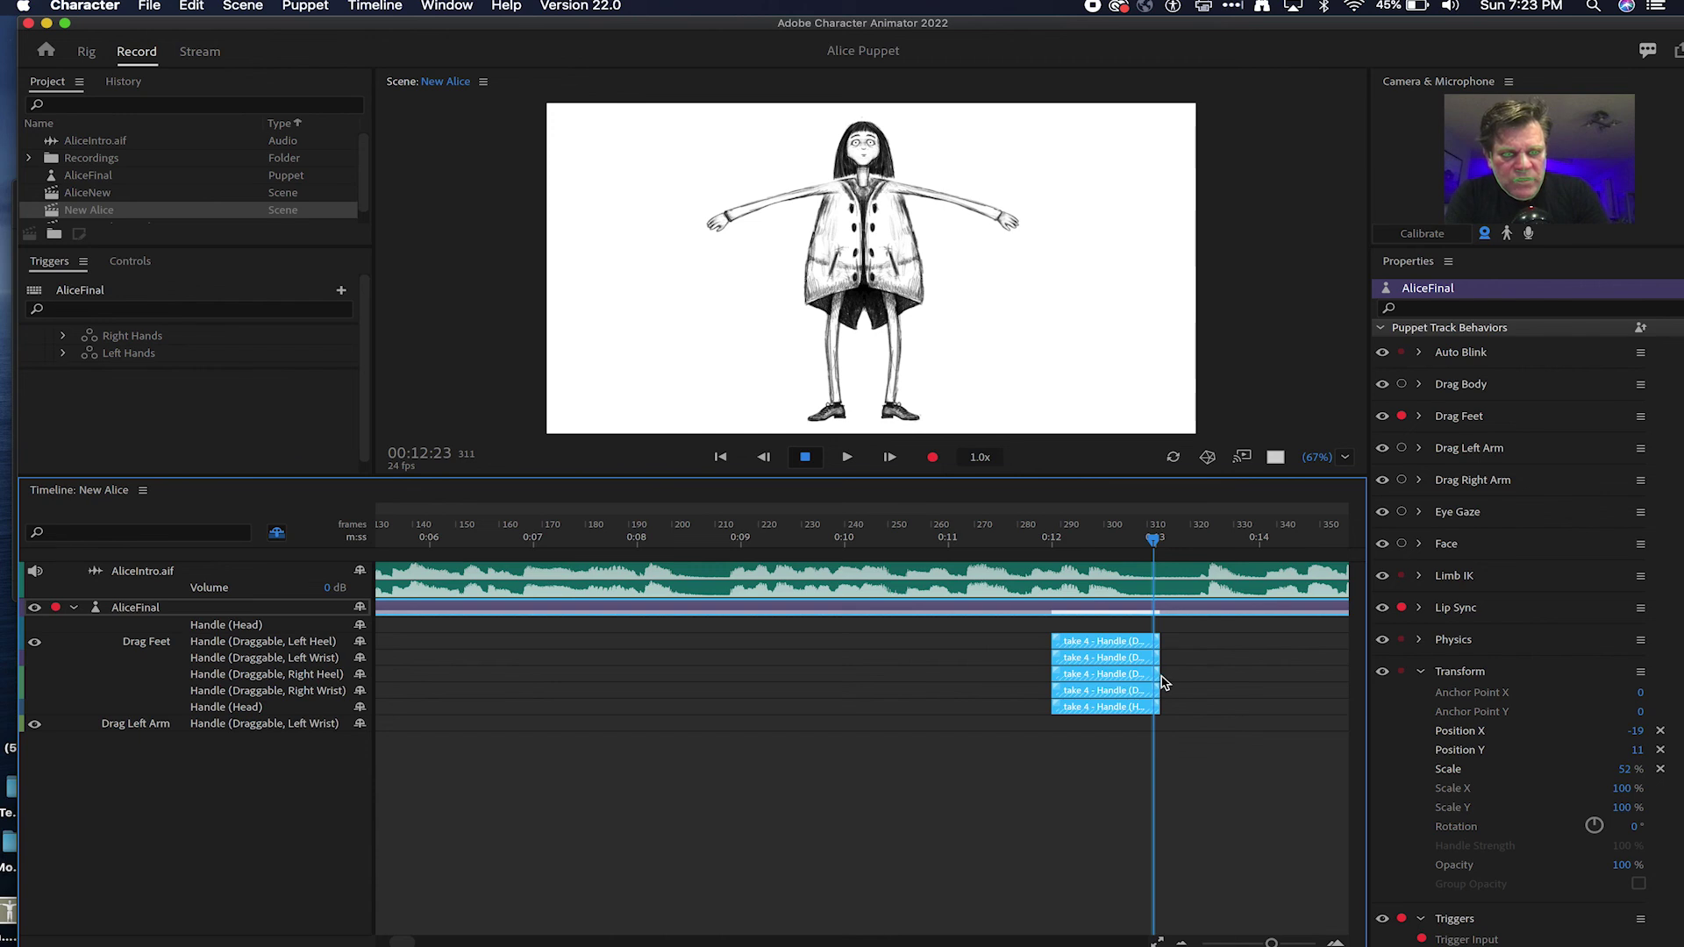
{"action": "left_click_drag", "start_coordinate": [1159, 679], "coordinate": [1310, 664]}
{"action": "mouse_move", "coordinate": [1271, 943]}
{"action": "left_mouse_down"}
{"action": "mouse_move", "coordinate": [1233, 940]}
{"action": "mouse_move", "coordinate": [1257, 938]}
{"action": "left_mouse_up"}
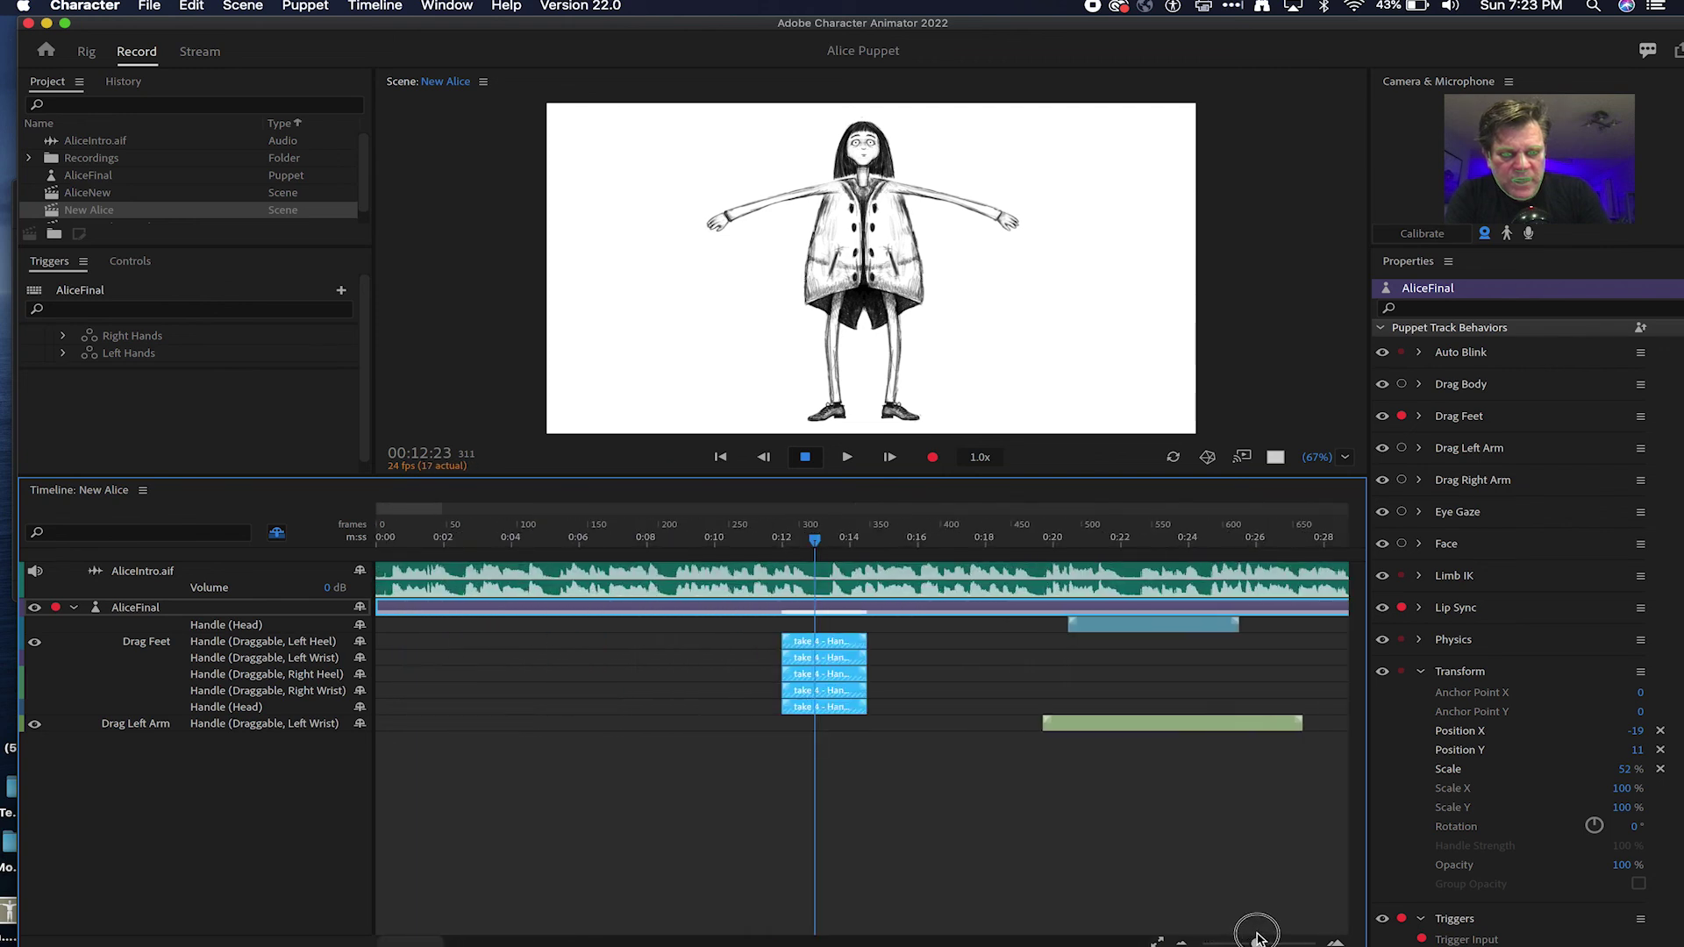
Step: Add fade-in and fade-out blends to the Drag Feet takes and play the pose from 11:23
{"action": "left_click_drag", "start_coordinate": [813, 540], "coordinate": [768, 539]}
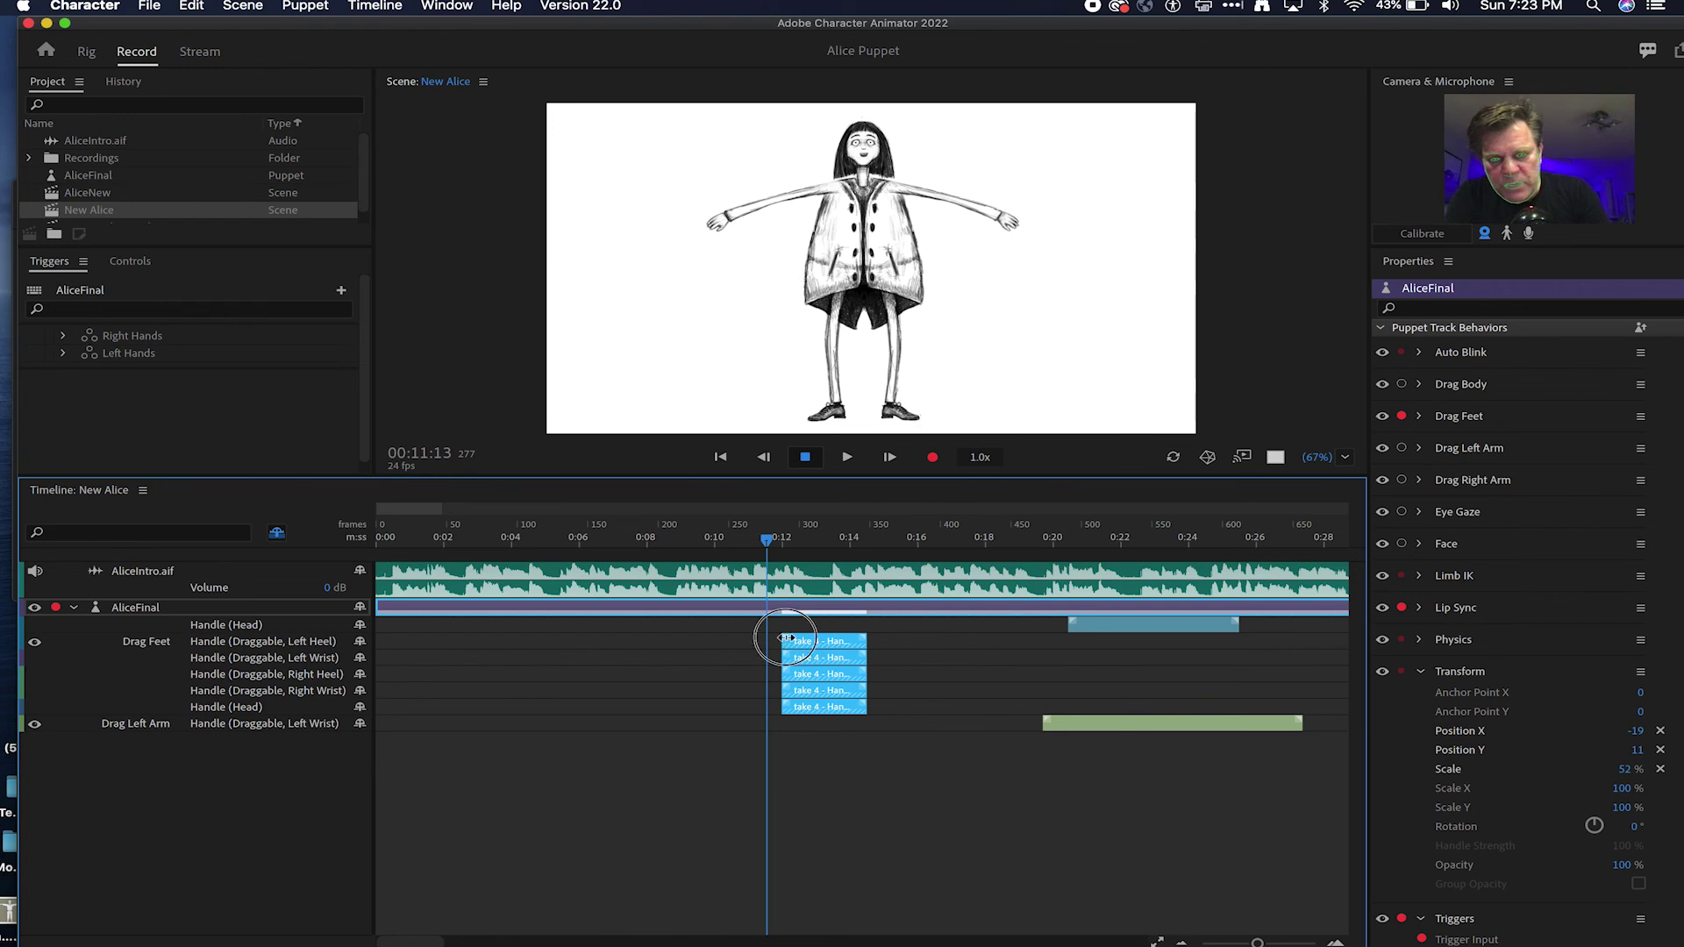
{"action": "left_click_drag", "start_coordinate": [863, 640], "coordinate": [824, 640]}
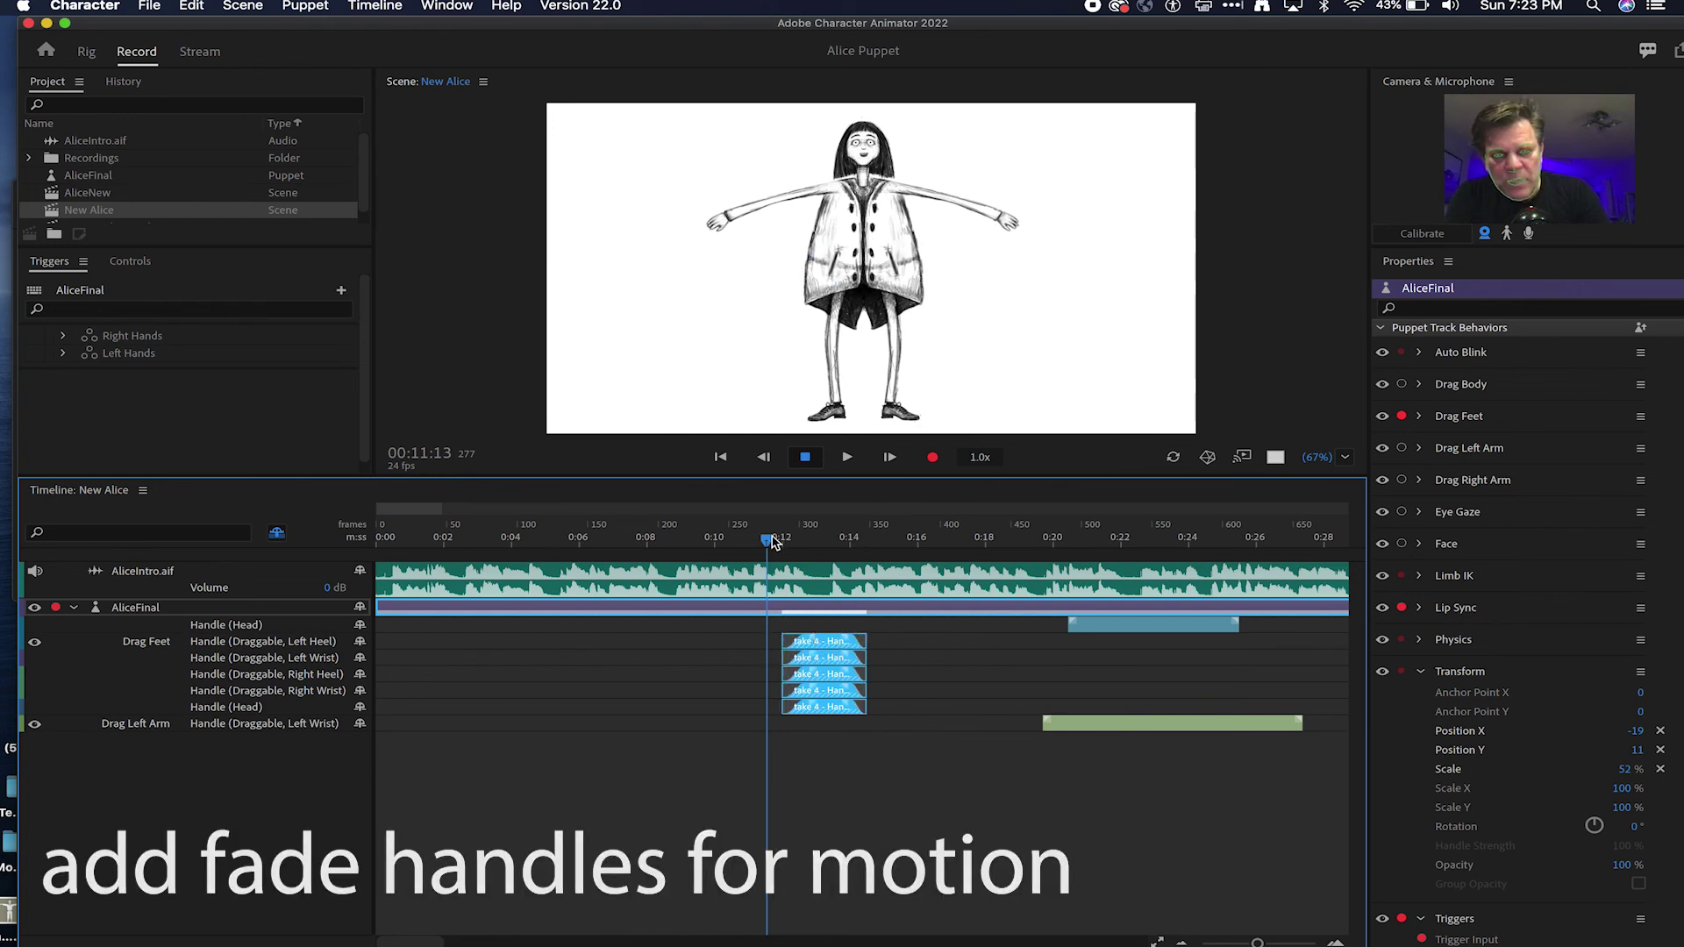
{"action": "left_click_drag", "start_coordinate": [769, 539], "coordinate": [776, 548]}
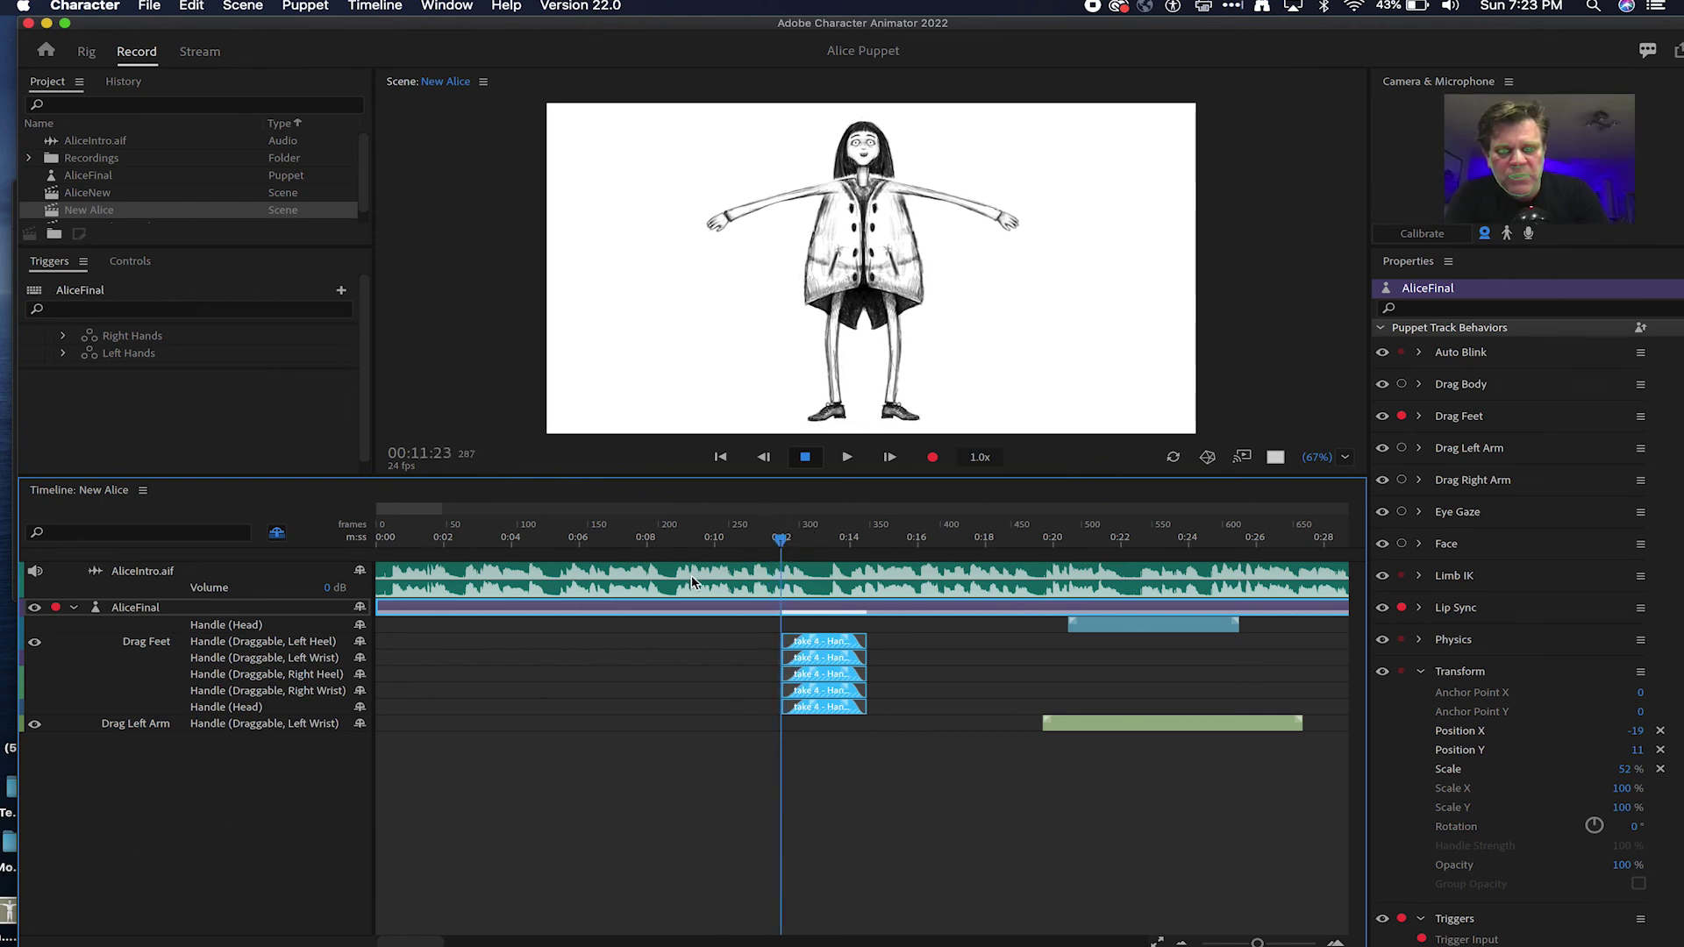
{"action": "key", "text": "space"}
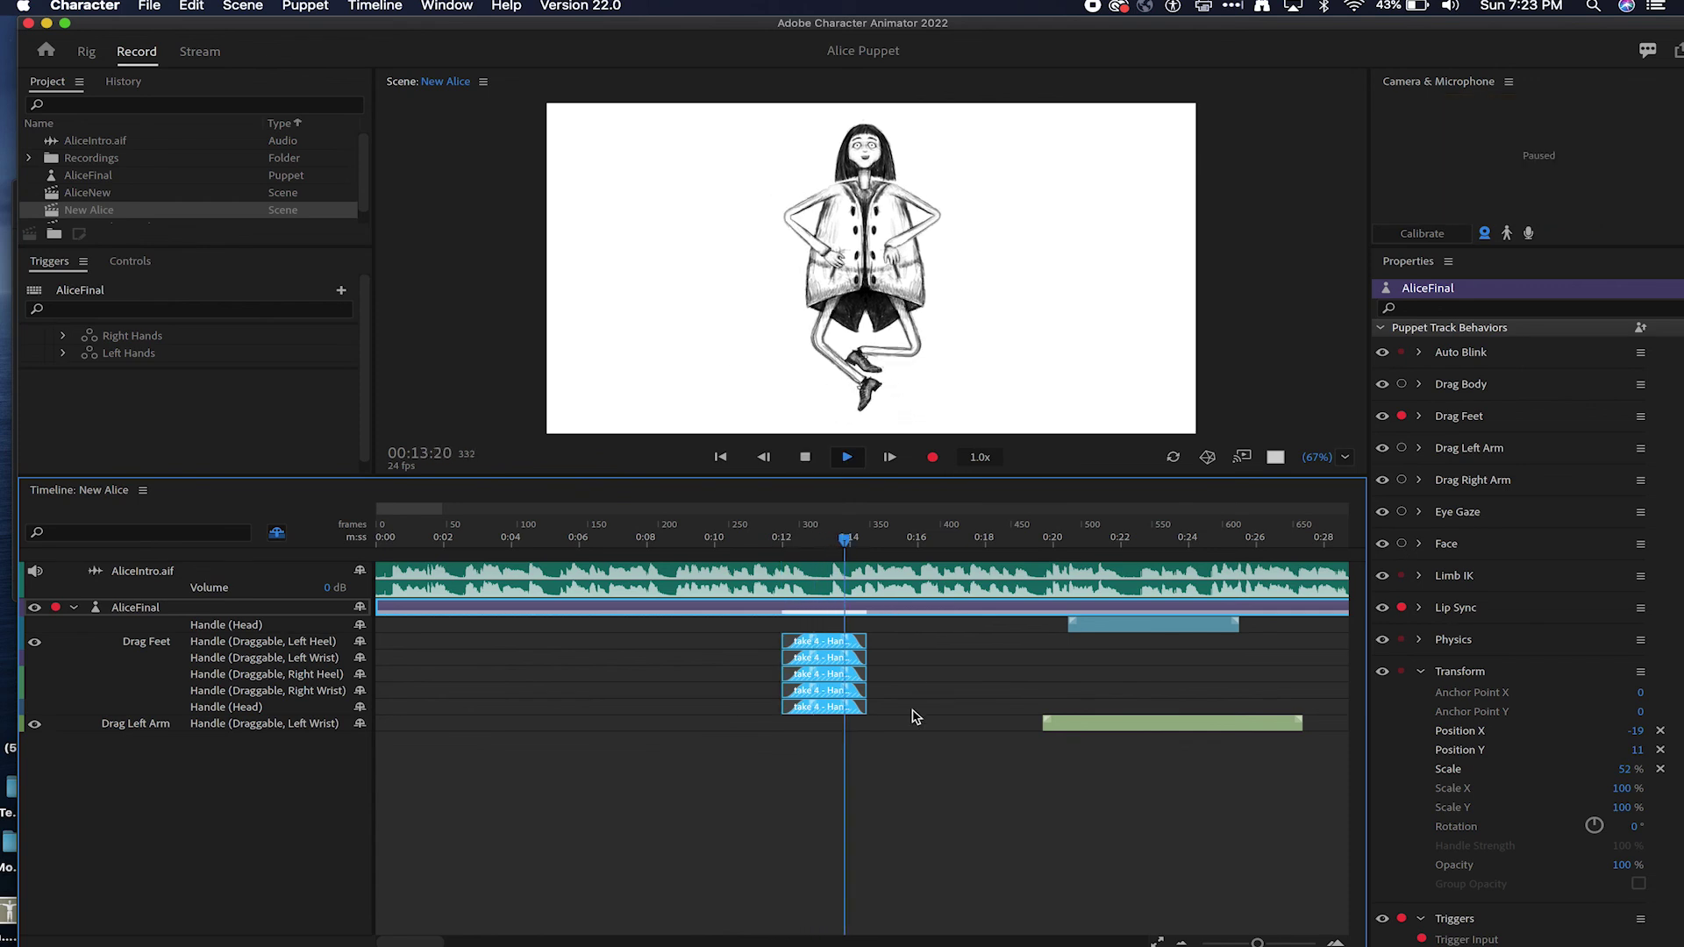
{"action": "key", "text": "space"}
Step: Pose Alice at 15:17 with one foot stepped outward and both hands raised beside her head
{"action": "left_click_drag", "start_coordinate": [874, 543], "coordinate": [911, 549]}
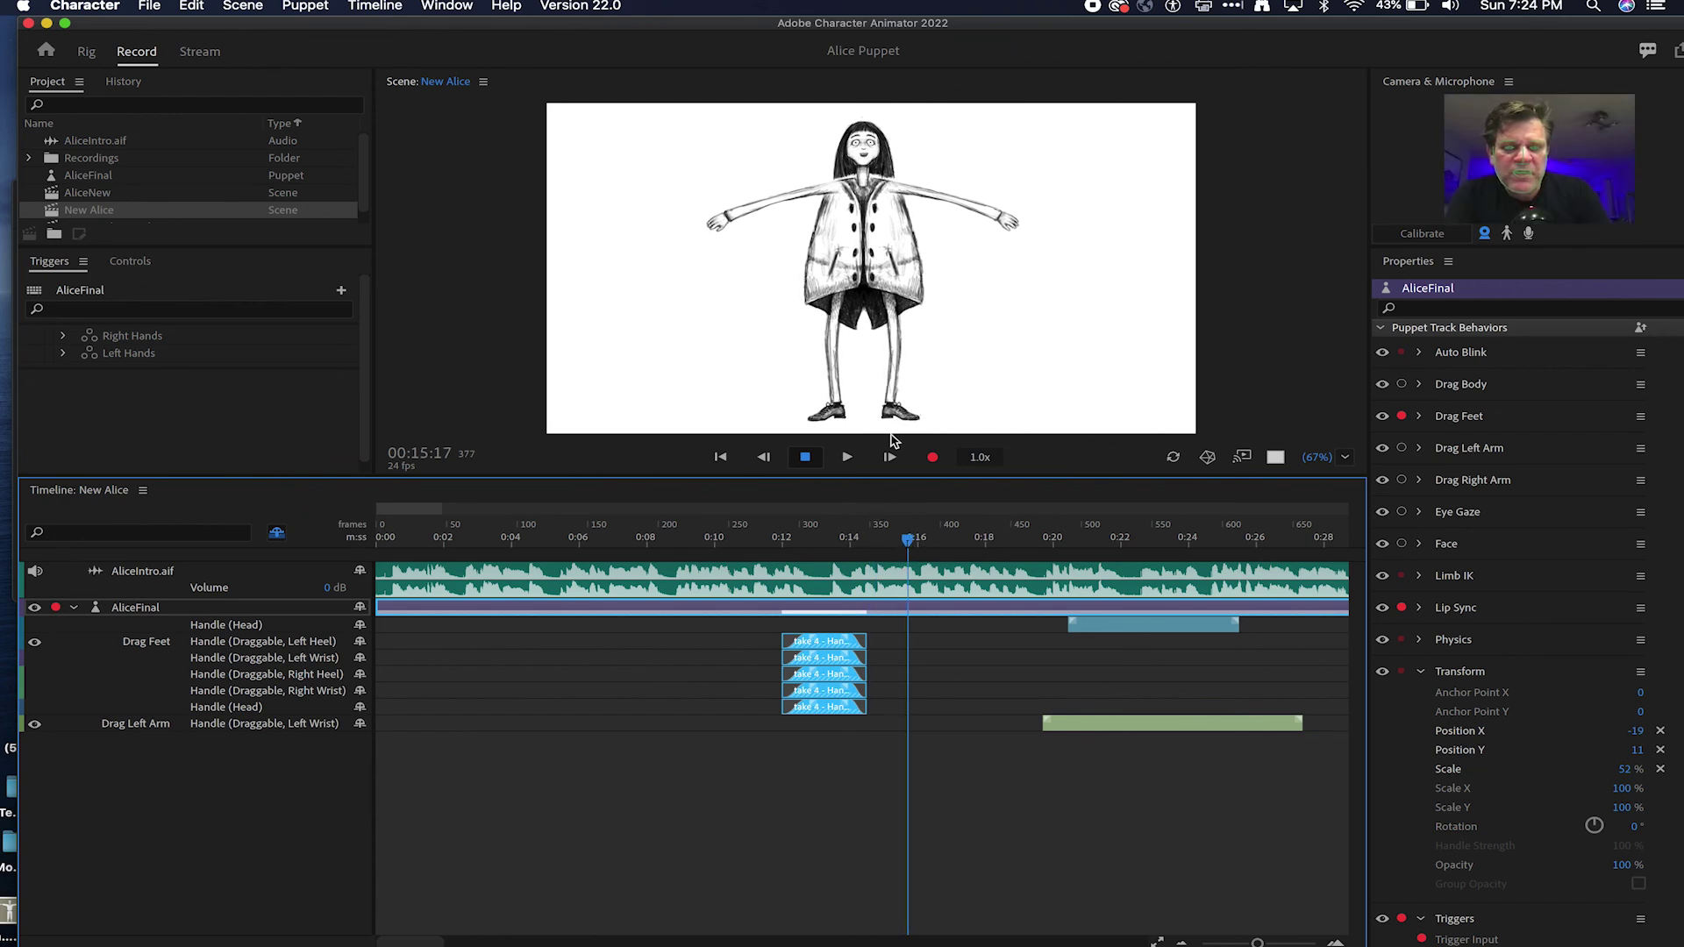
{"action": "left_click_drag", "start_coordinate": [889, 407], "coordinate": [936, 390]}
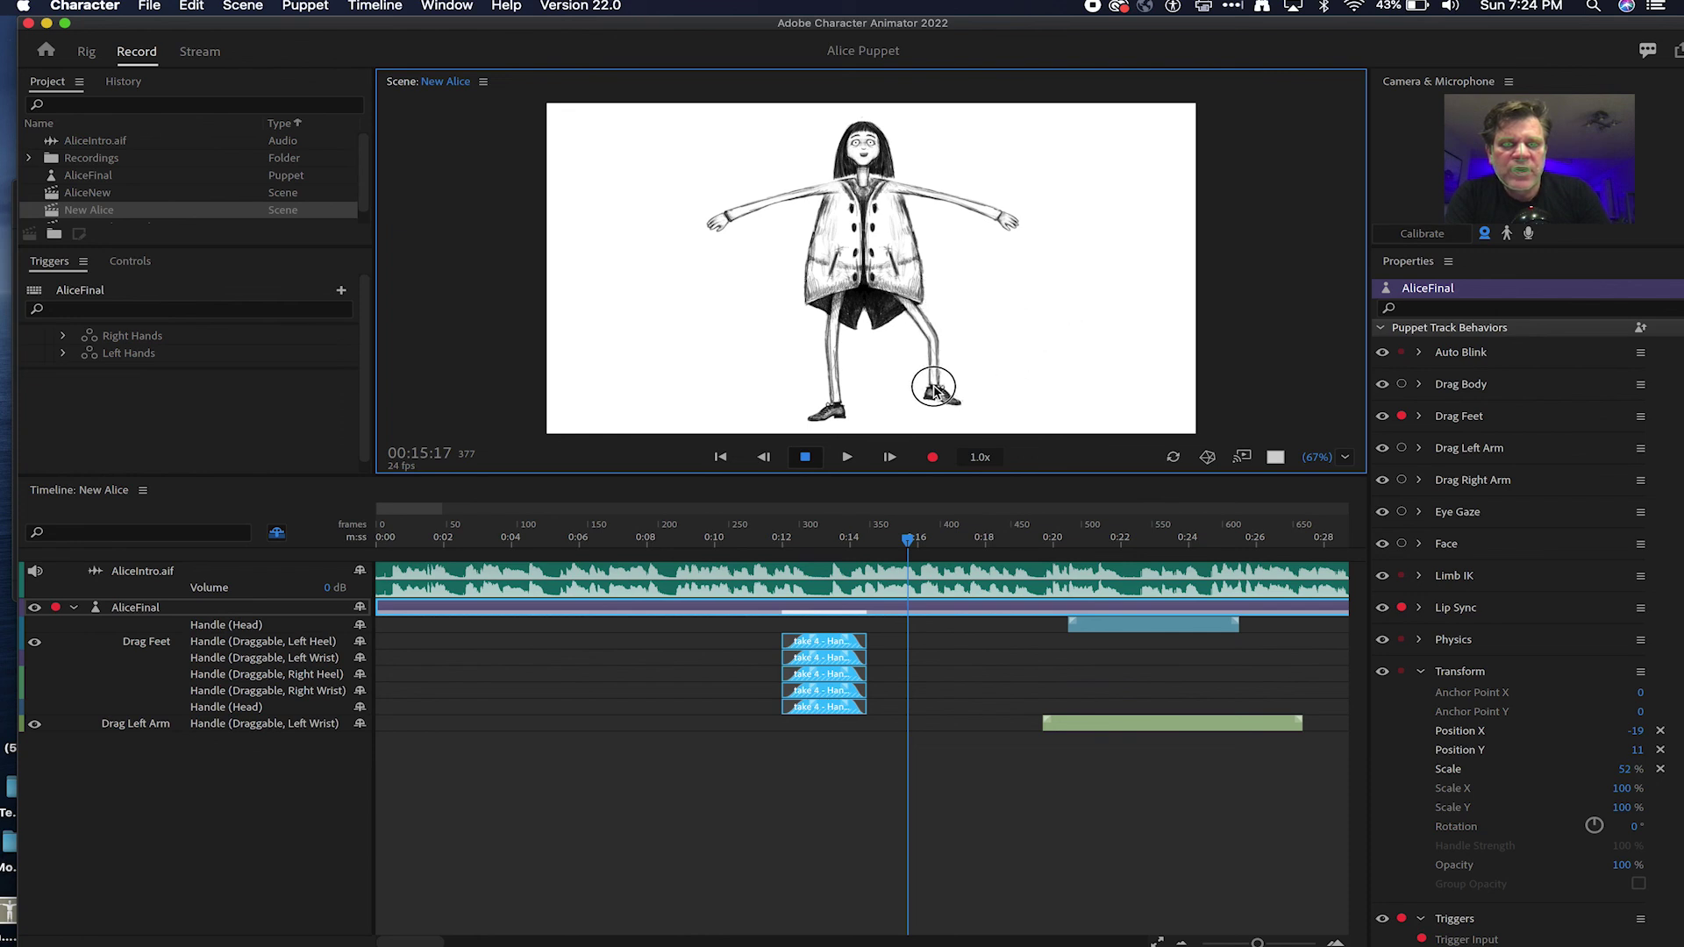
{"action": "left_click_drag", "start_coordinate": [980, 220], "coordinate": [935, 126]}
{"action": "left_click_drag", "start_coordinate": [721, 212], "coordinate": [785, 145]}
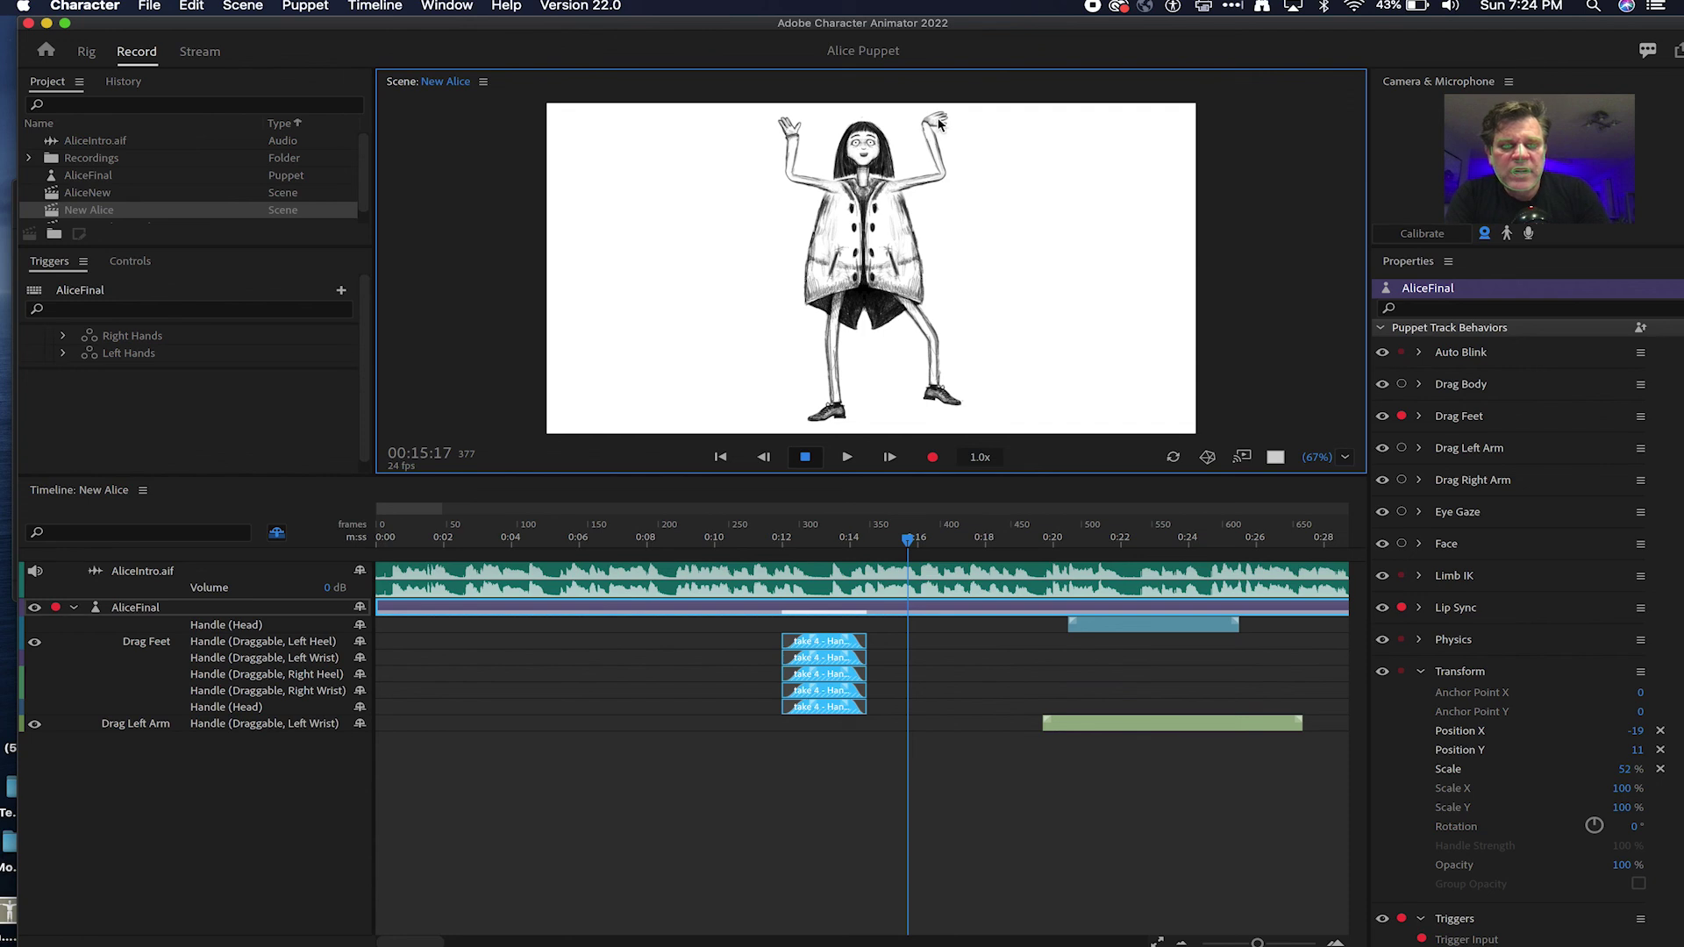
Step: Switch the raised right hand to the umbrella trigger, lower it beside her leg, and record a two-frame take of the pose
{"action": "key", "text": "u"}
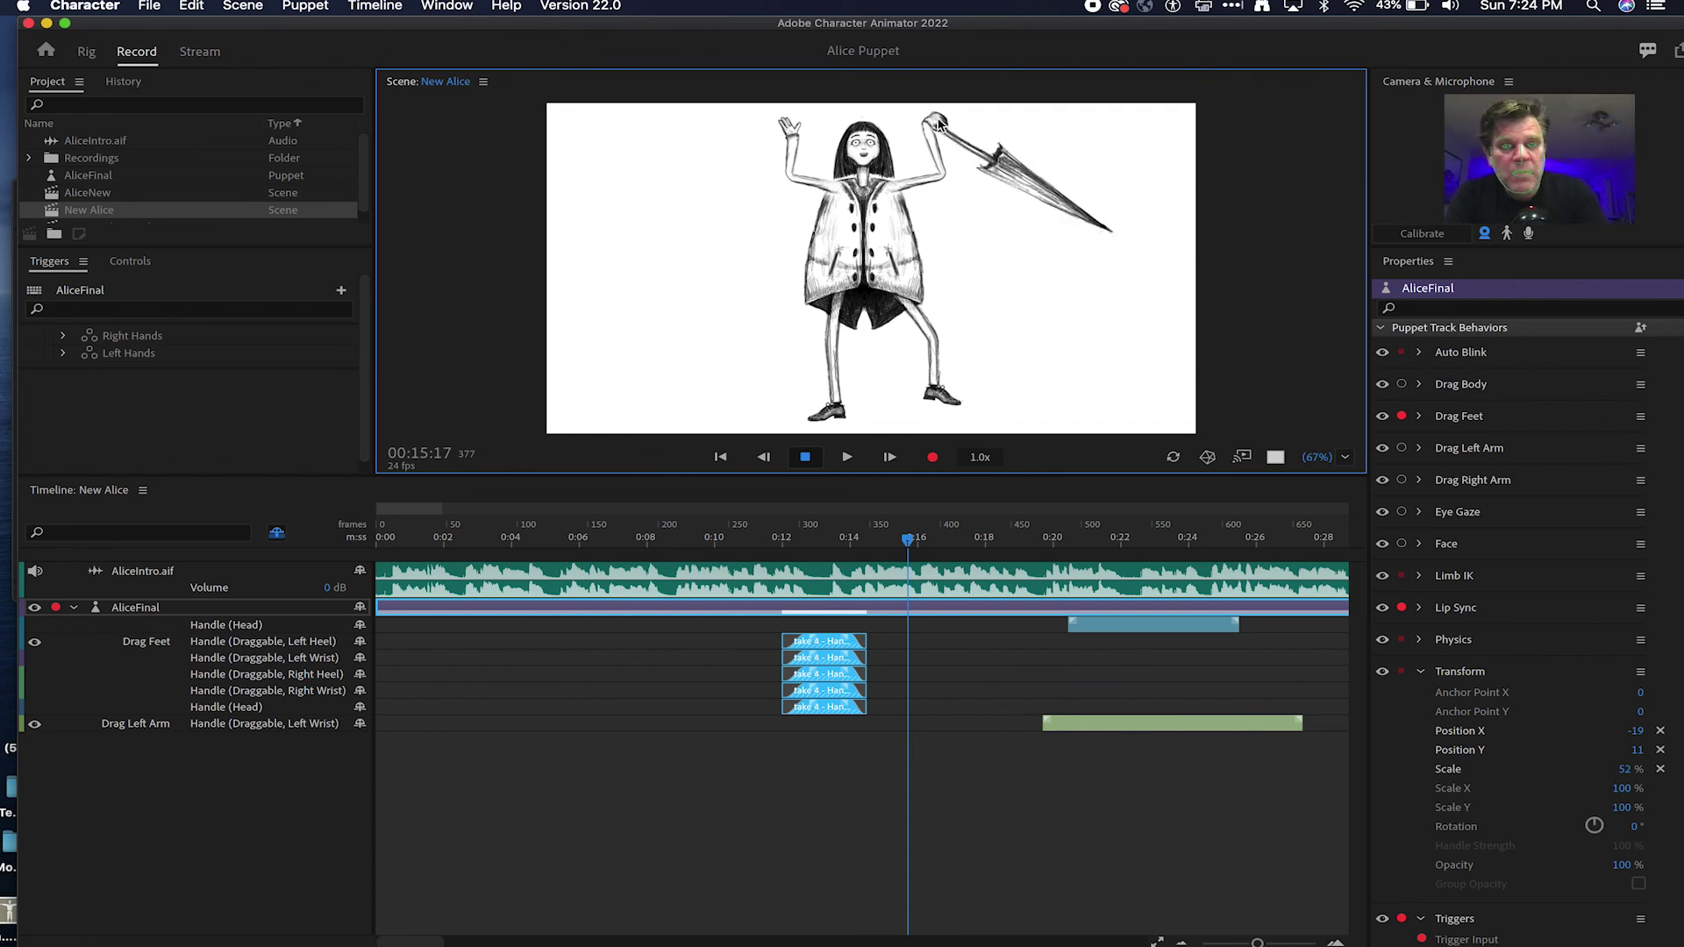
{"action": "left_click_drag", "start_coordinate": [939, 123], "coordinate": [984, 196]}
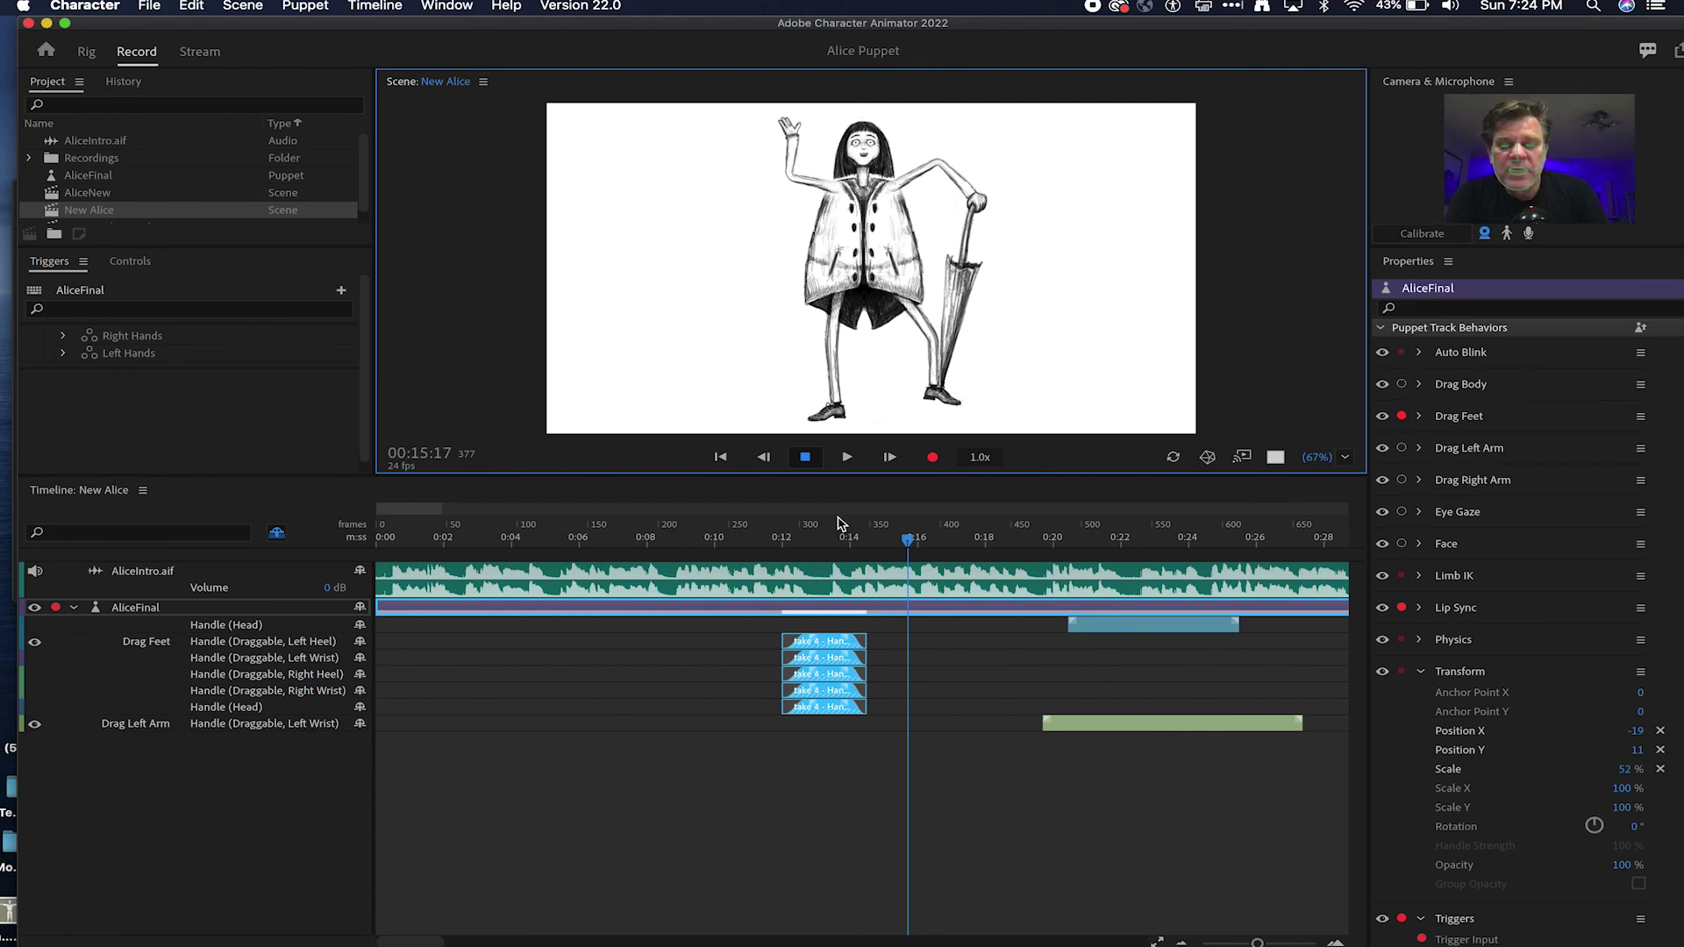
{"action": "key", "text": "super+2"}
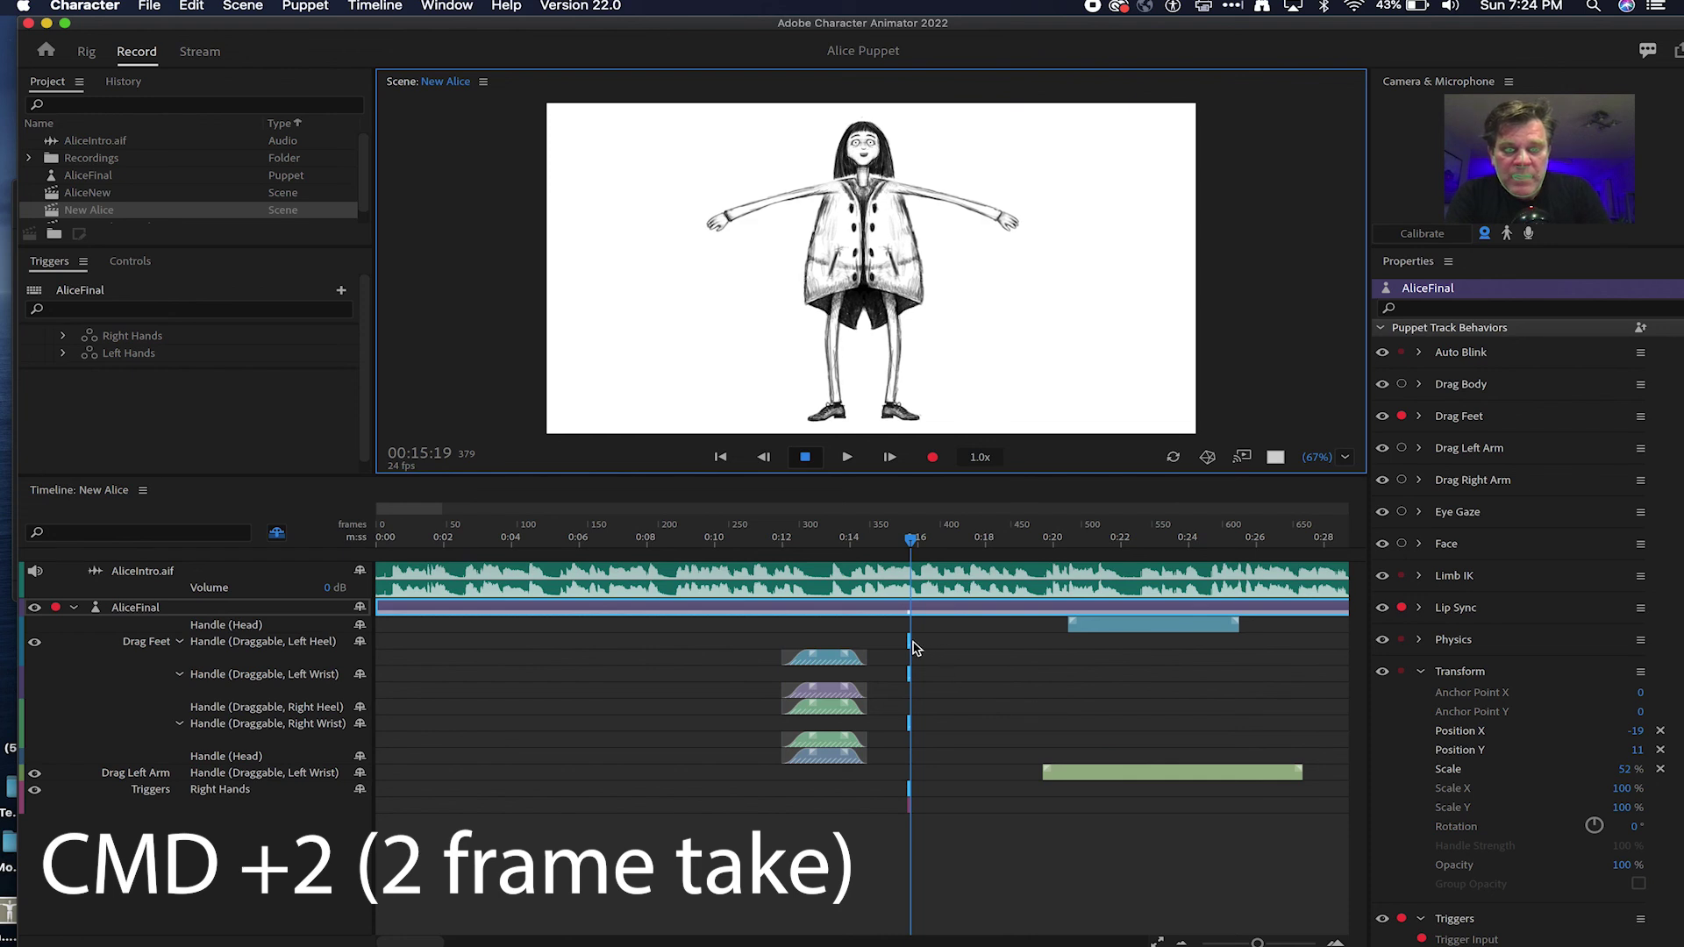
Step: Extend the new Drag Feet handle takes and Right Hands trigger take together to end at about 0:17.3, with blended ends on the handle takes
{"action": "key", "text": "equal"}
{"action": "key", "text": "equal"}
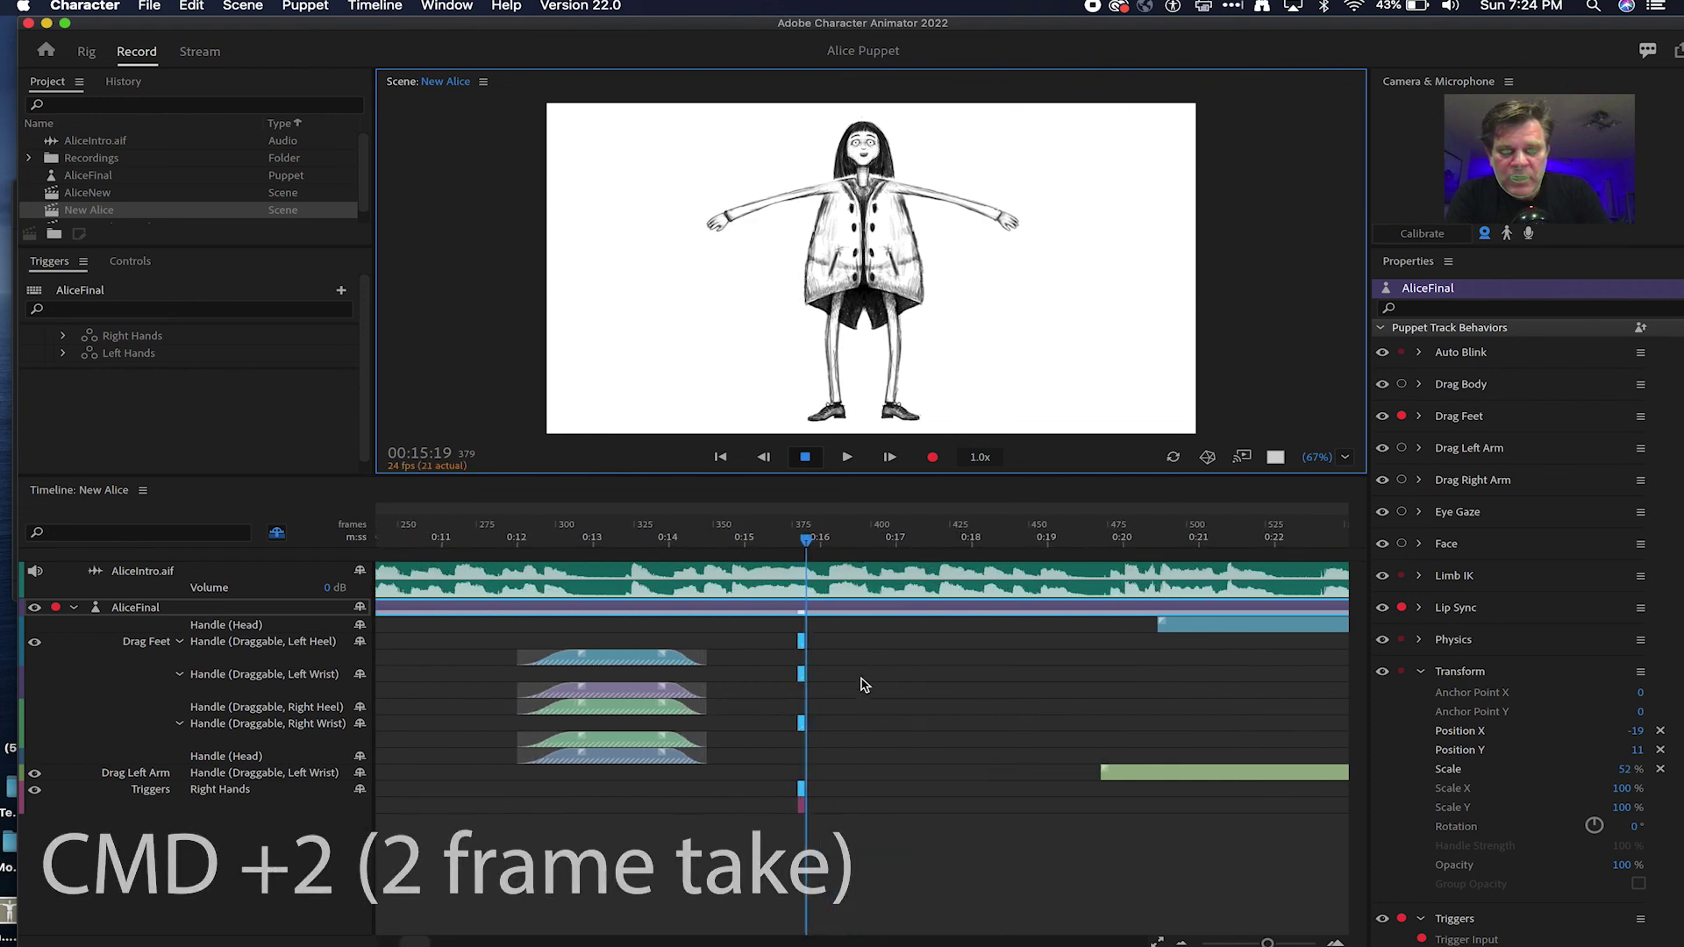
{"action": "mouse_move", "coordinate": [804, 645]}
{"action": "left_mouse_down"}
{"action": "mouse_move", "coordinate": [920, 640]}
{"action": "mouse_move", "coordinate": [799, 635]}
{"action": "mouse_move", "coordinate": [825, 637]}
{"action": "left_mouse_up"}
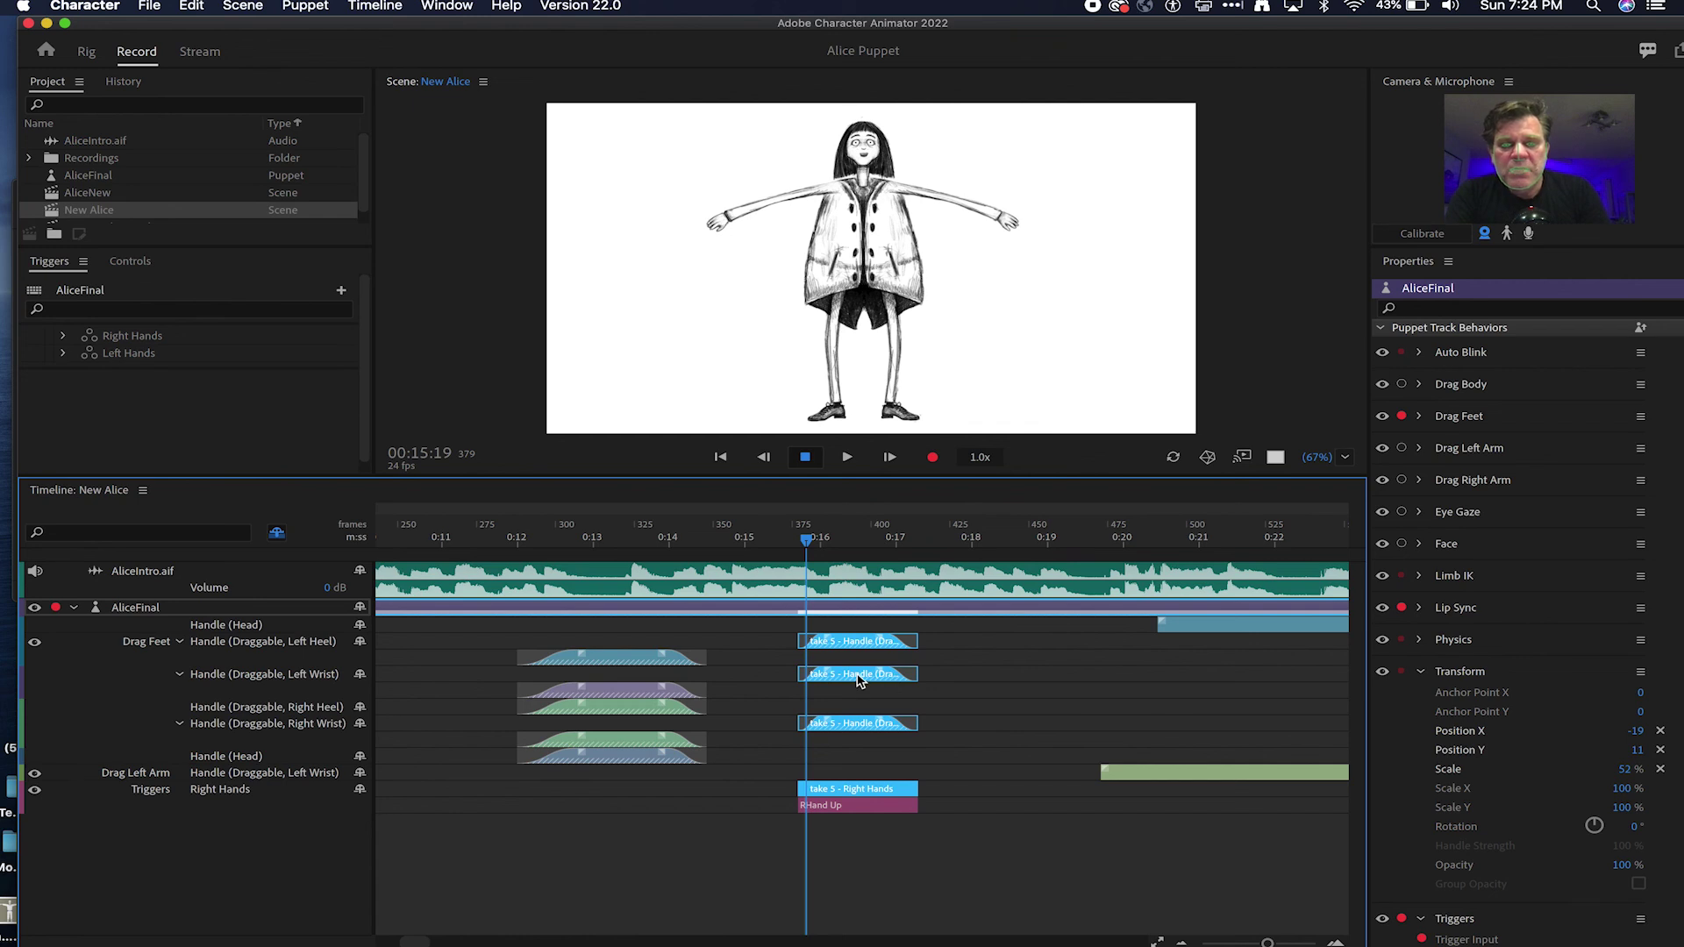
Step: Move the umbrella pose takes to start at about 0:13.5, overlapping the first pose, disarm AliceFinal, and play the transition from 11:17
{"action": "left_click_drag", "start_coordinate": [866, 647], "coordinate": [695, 647]}
{"action": "left_click", "coordinate": [578, 538]}
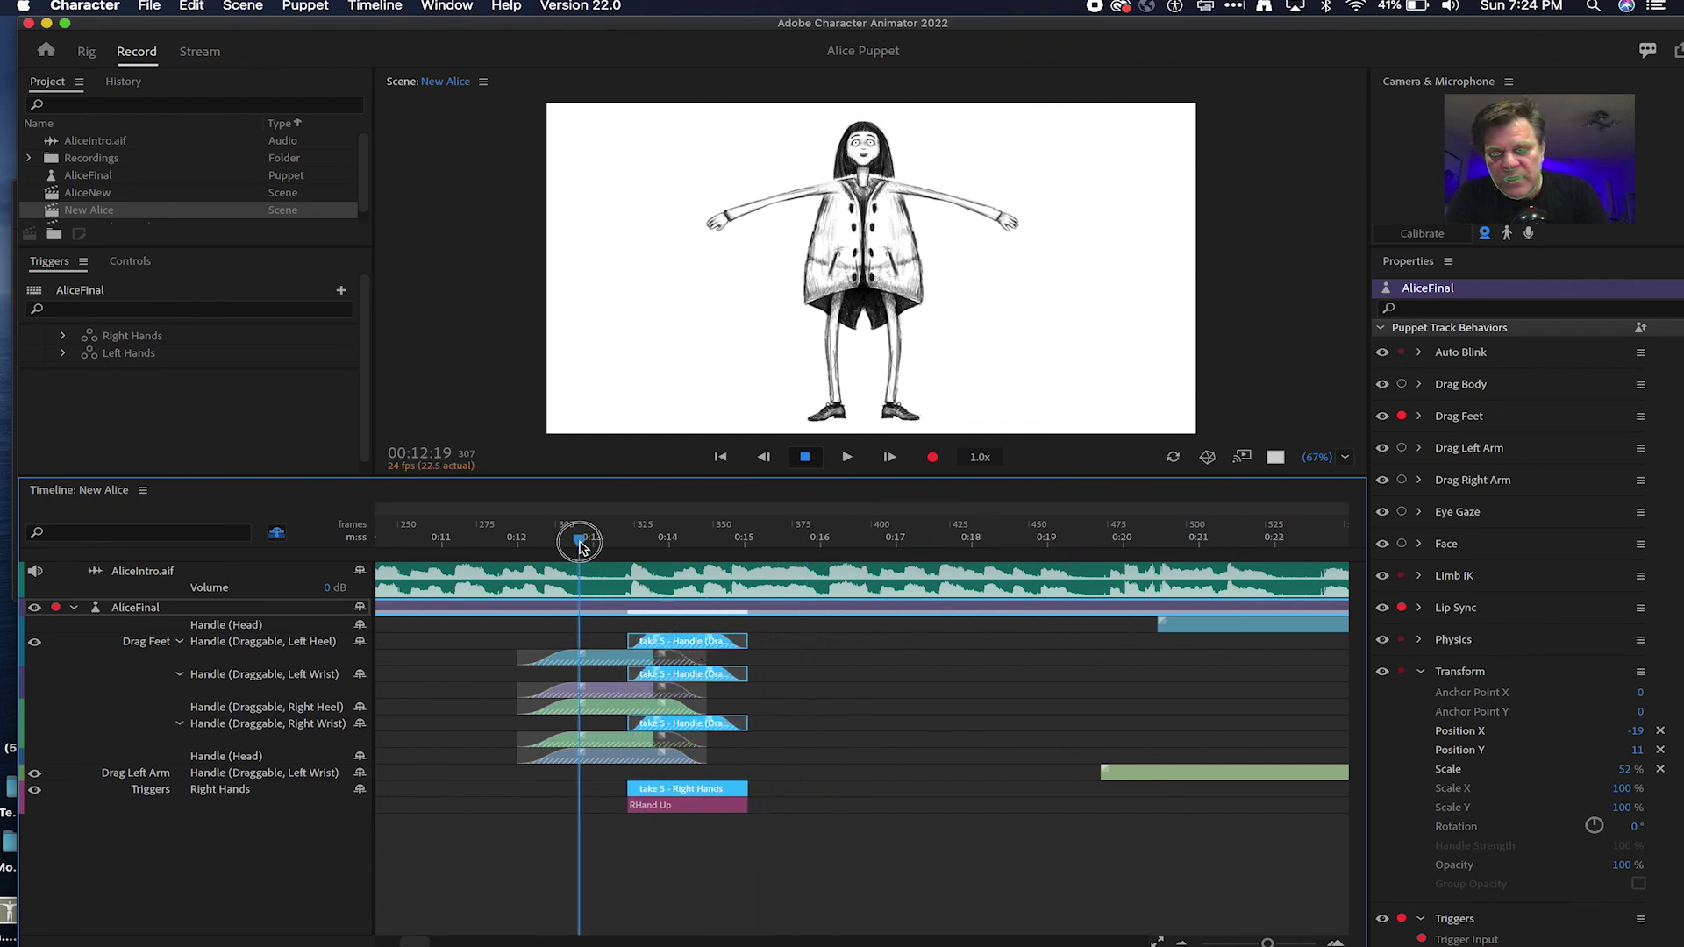
{"action": "left_click", "coordinate": [498, 542]}
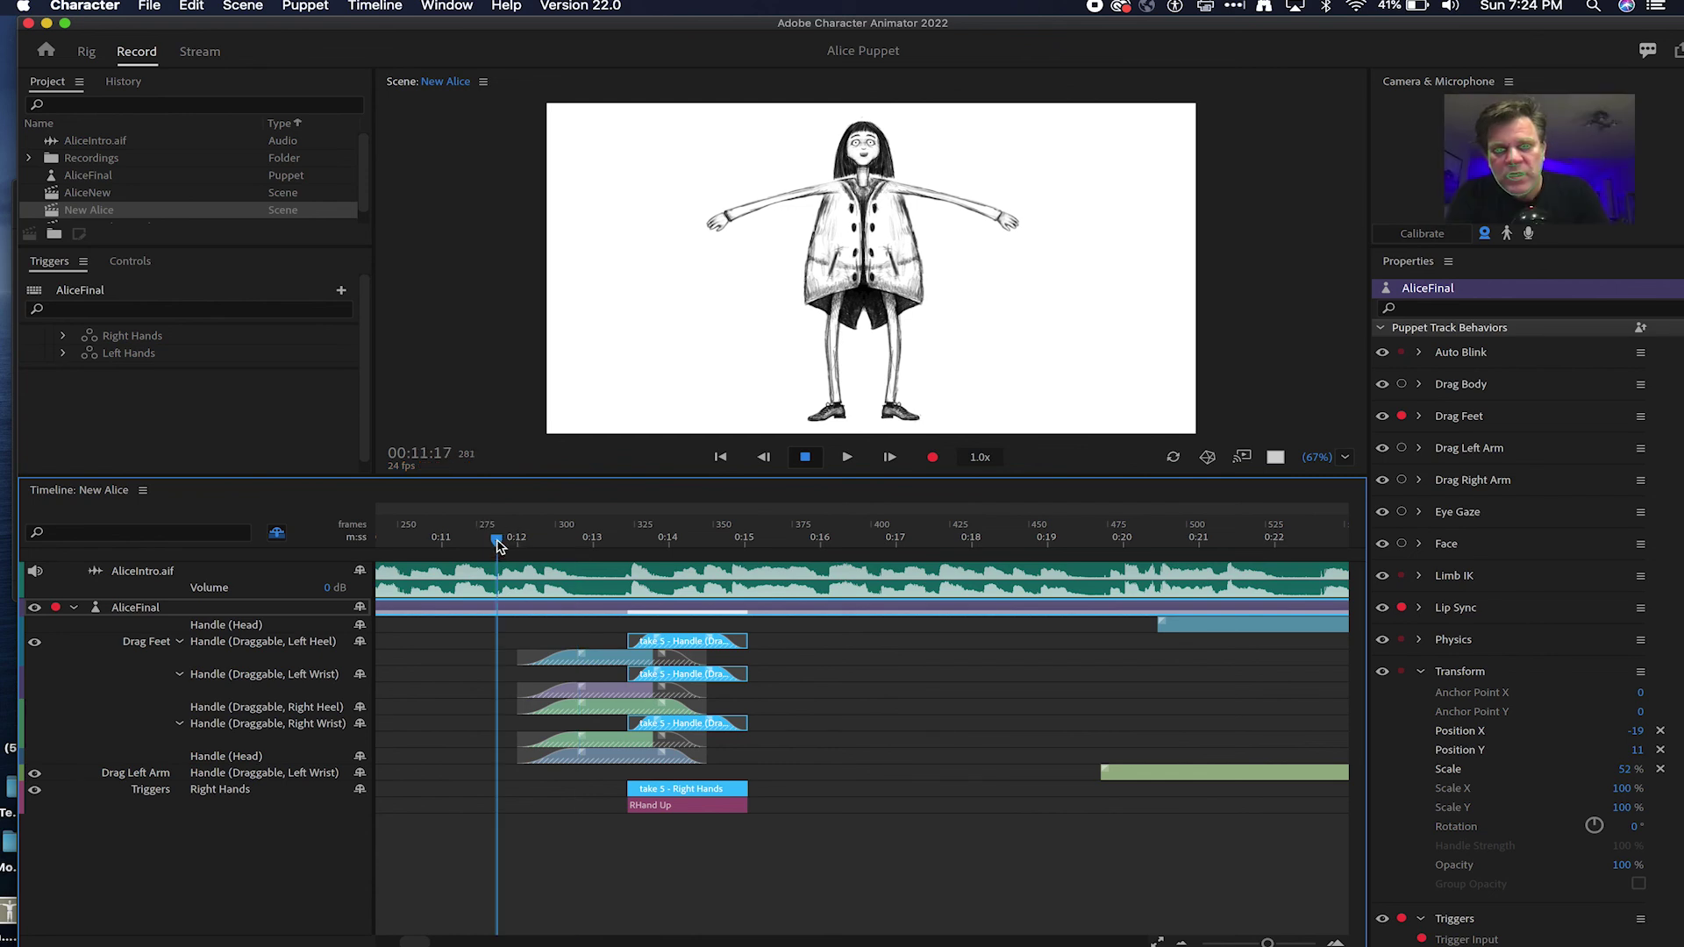
{"action": "left_click", "coordinate": [54, 613]}
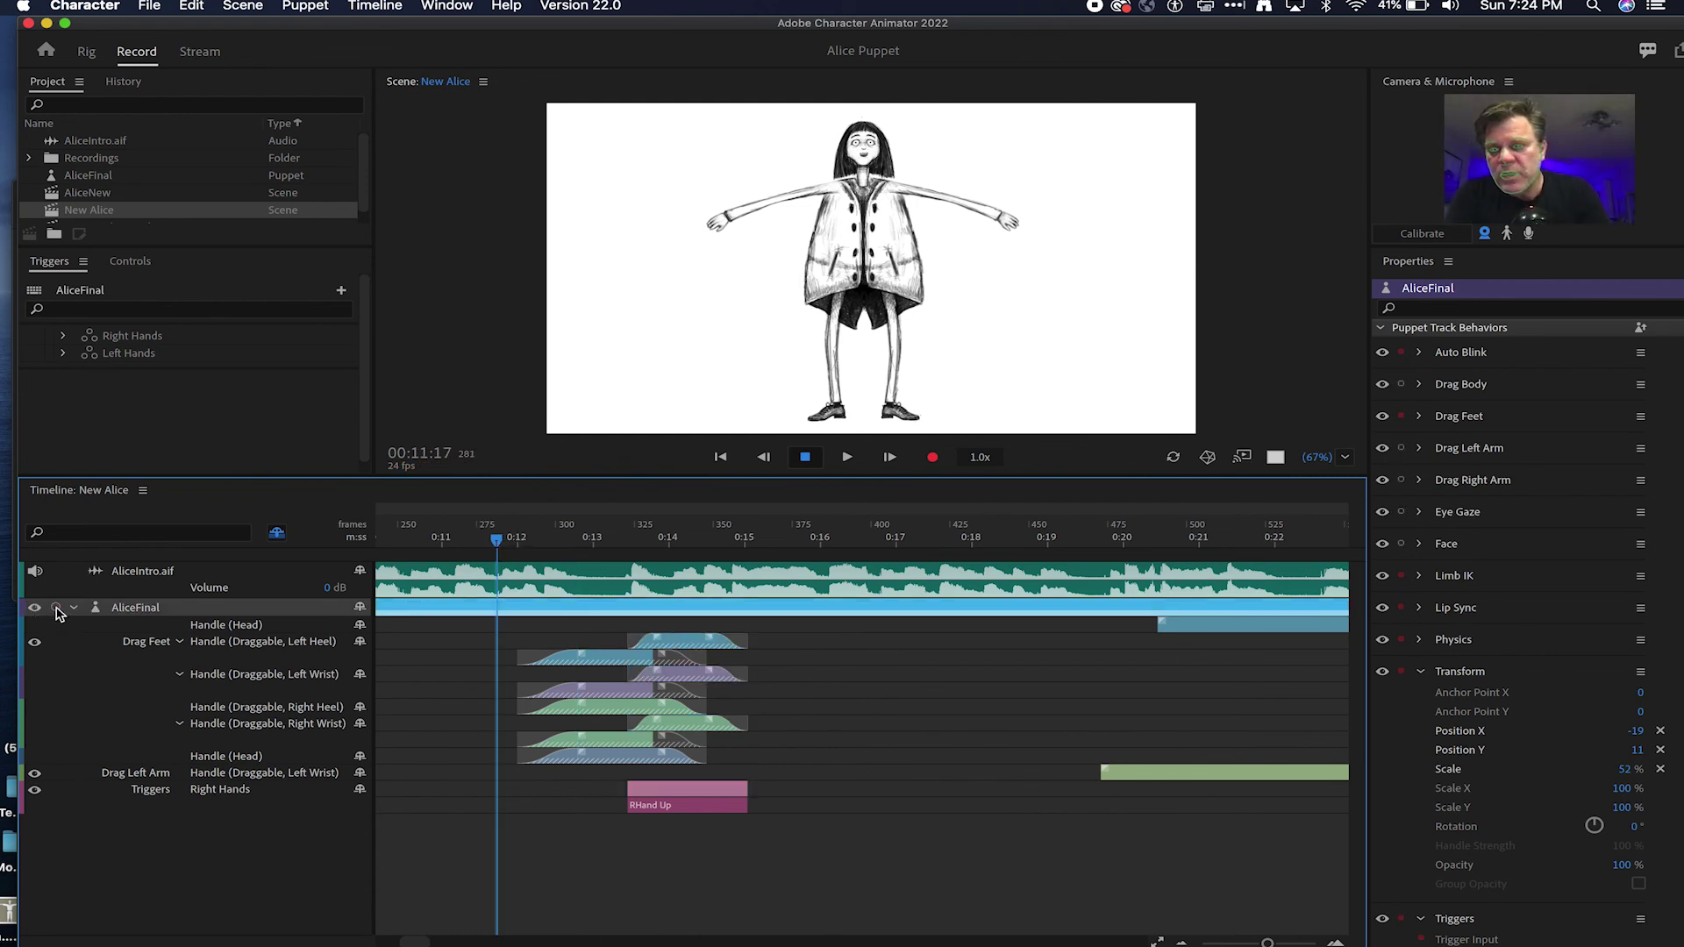
{"action": "key", "text": "space"}
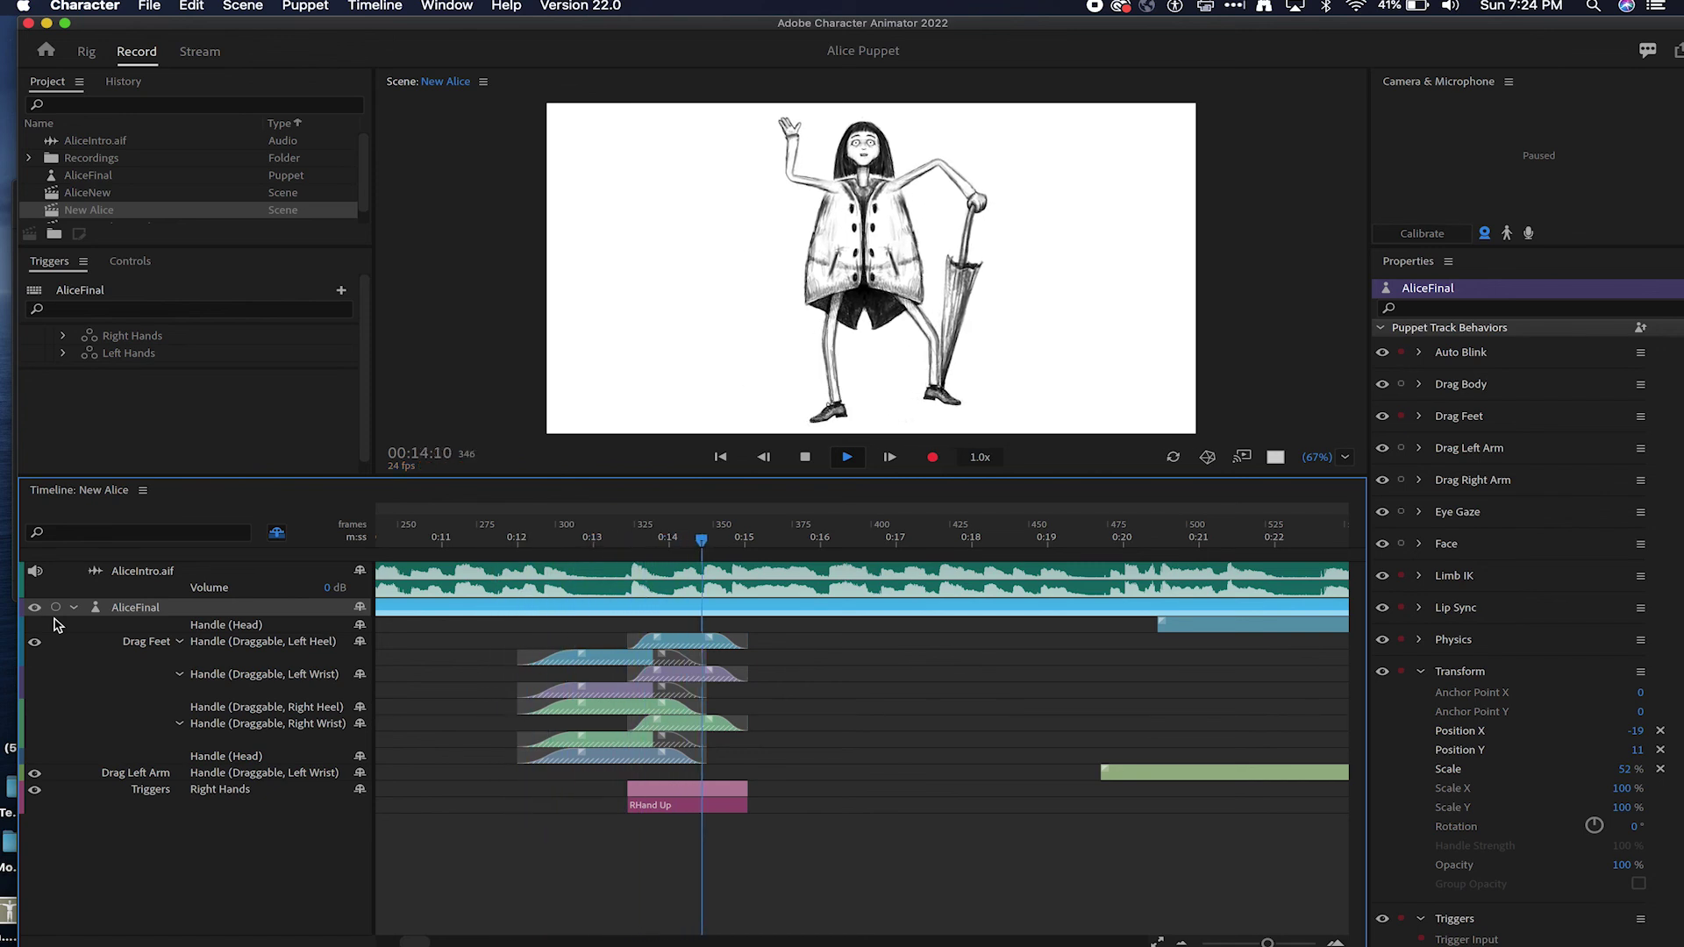
{"action": "key", "text": "space"}
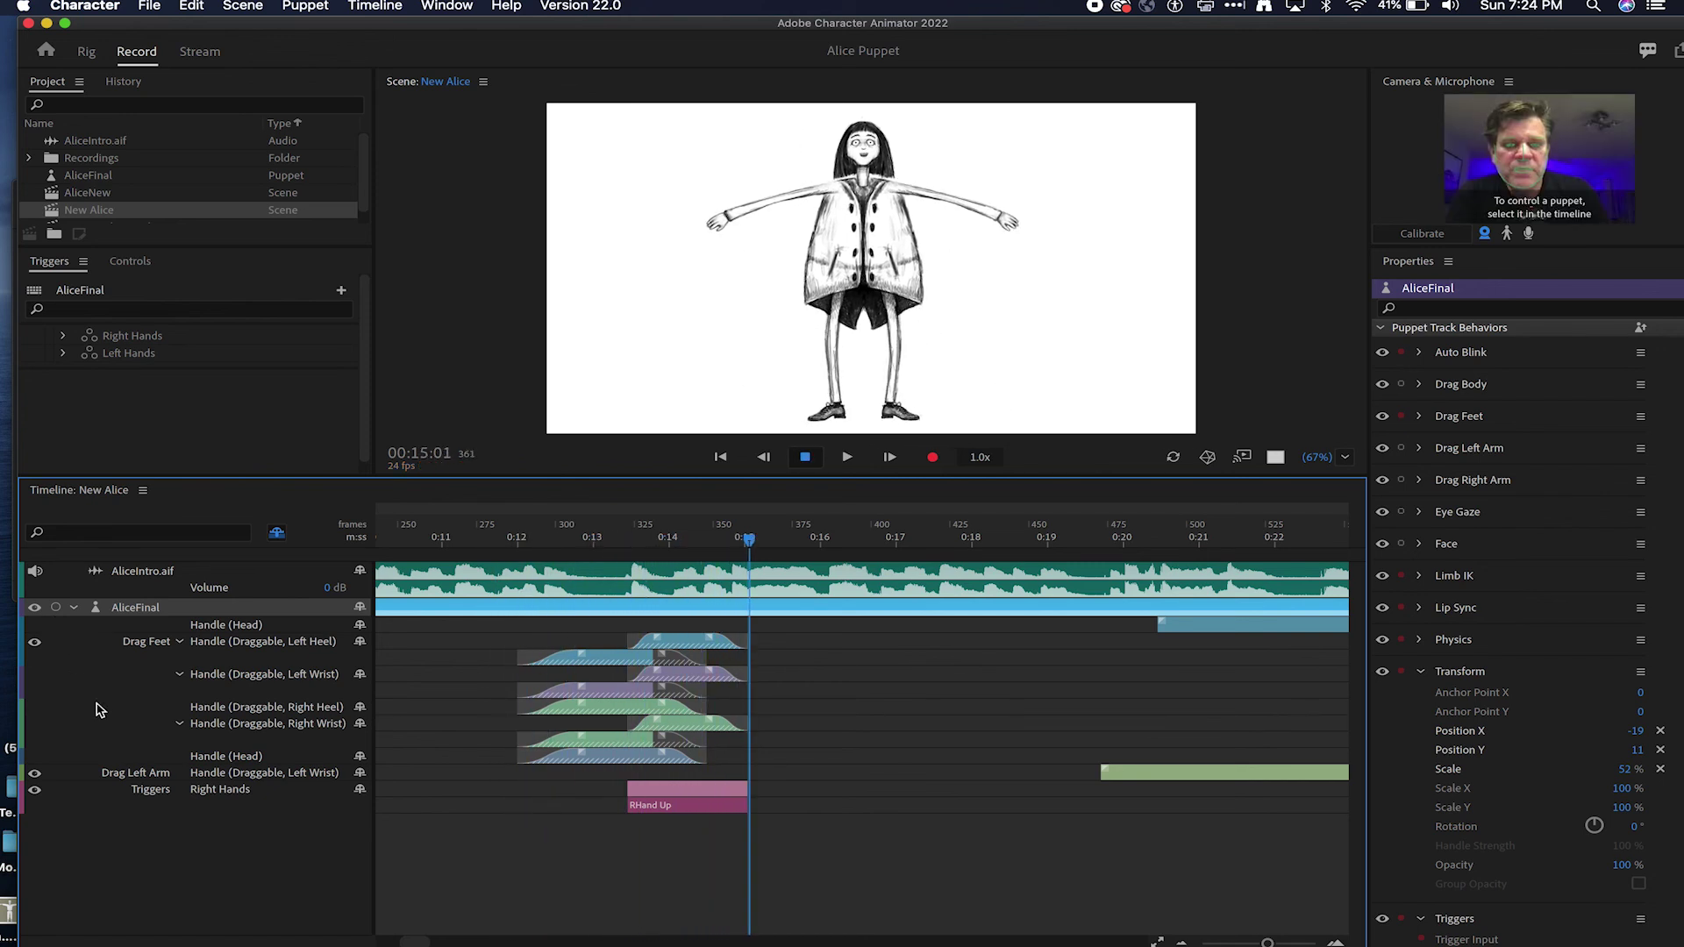
Step: Undo the blend-in duration change and move the umbrella pose takes to start at about 0:16, clear of the first pose
{"action": "left_click", "coordinate": [662, 647]}
{"action": "key", "text": "super+z"}
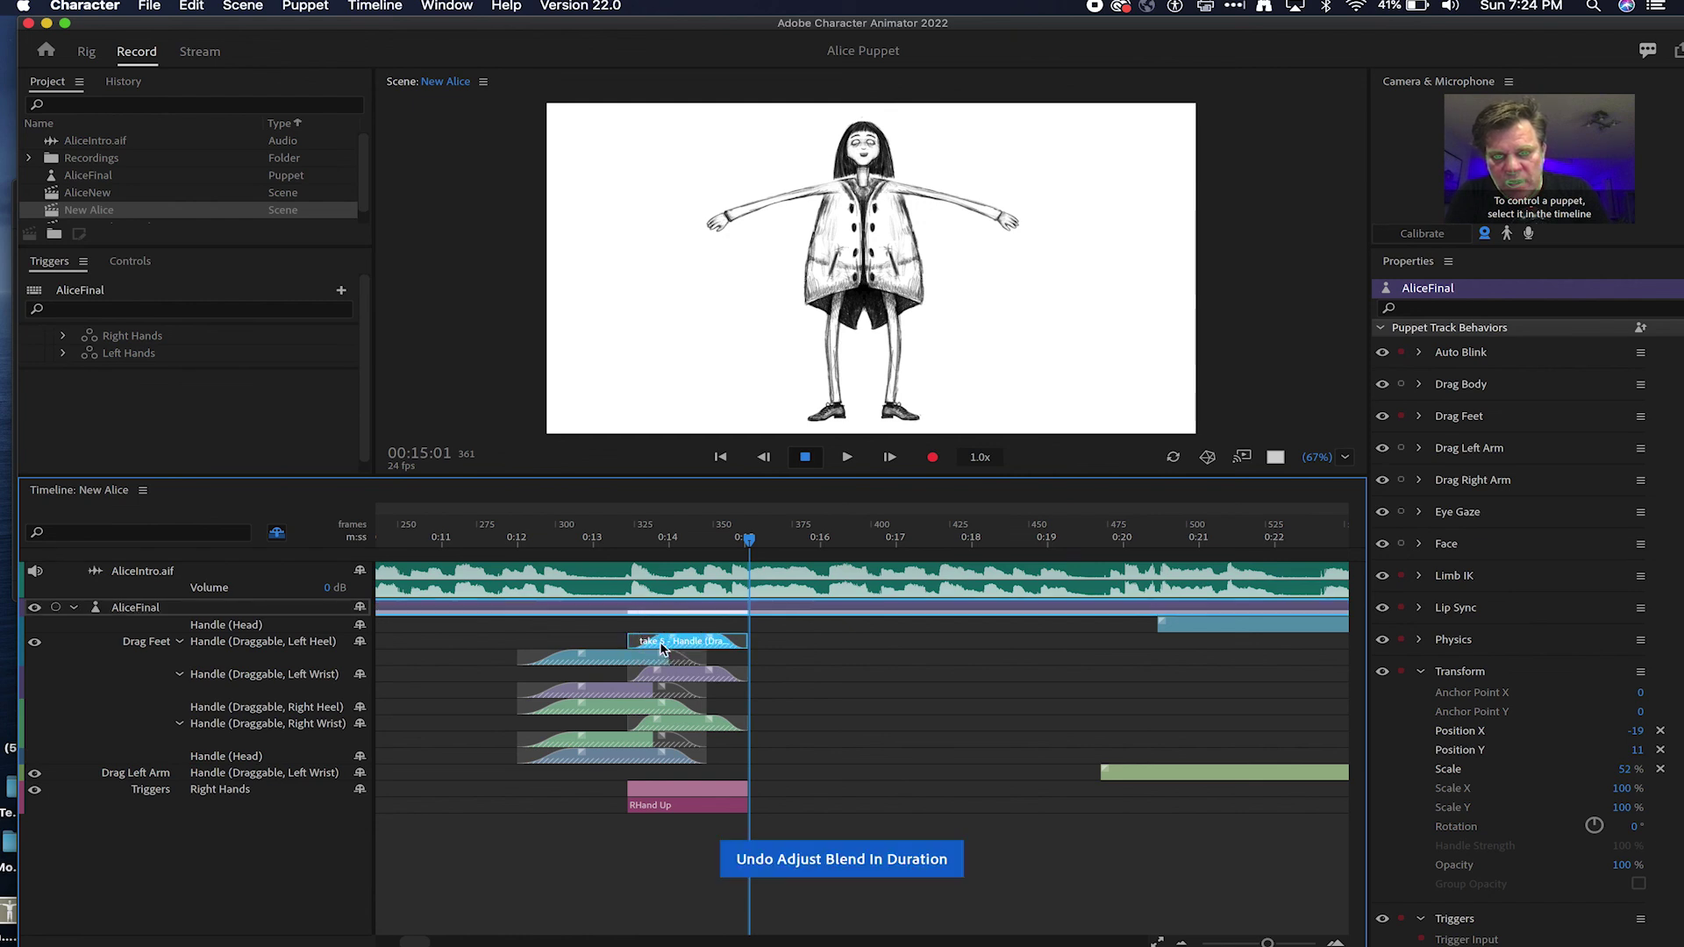
{"action": "left_click", "coordinate": [781, 735]}
{"action": "left_click_drag", "start_coordinate": [810, 639], "coordinate": [916, 791]}
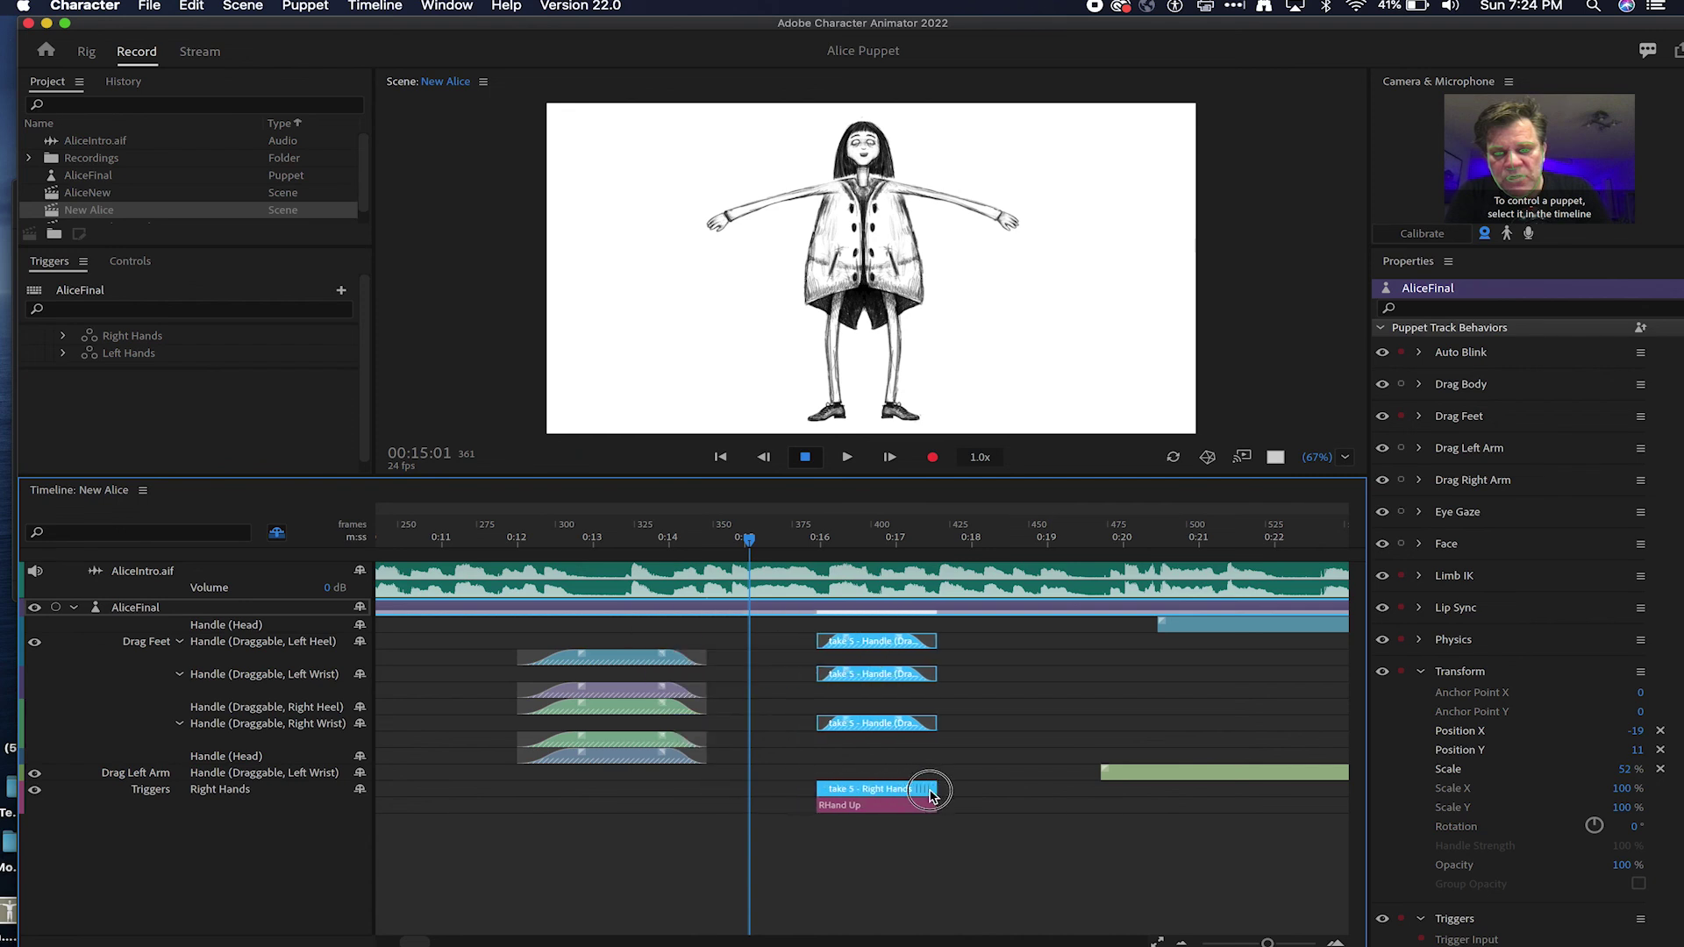
Step: Create a replay and trigger from the five Drag Feet takes of the first pose
{"action": "left_click_drag", "start_coordinate": [715, 629], "coordinate": [583, 798]}
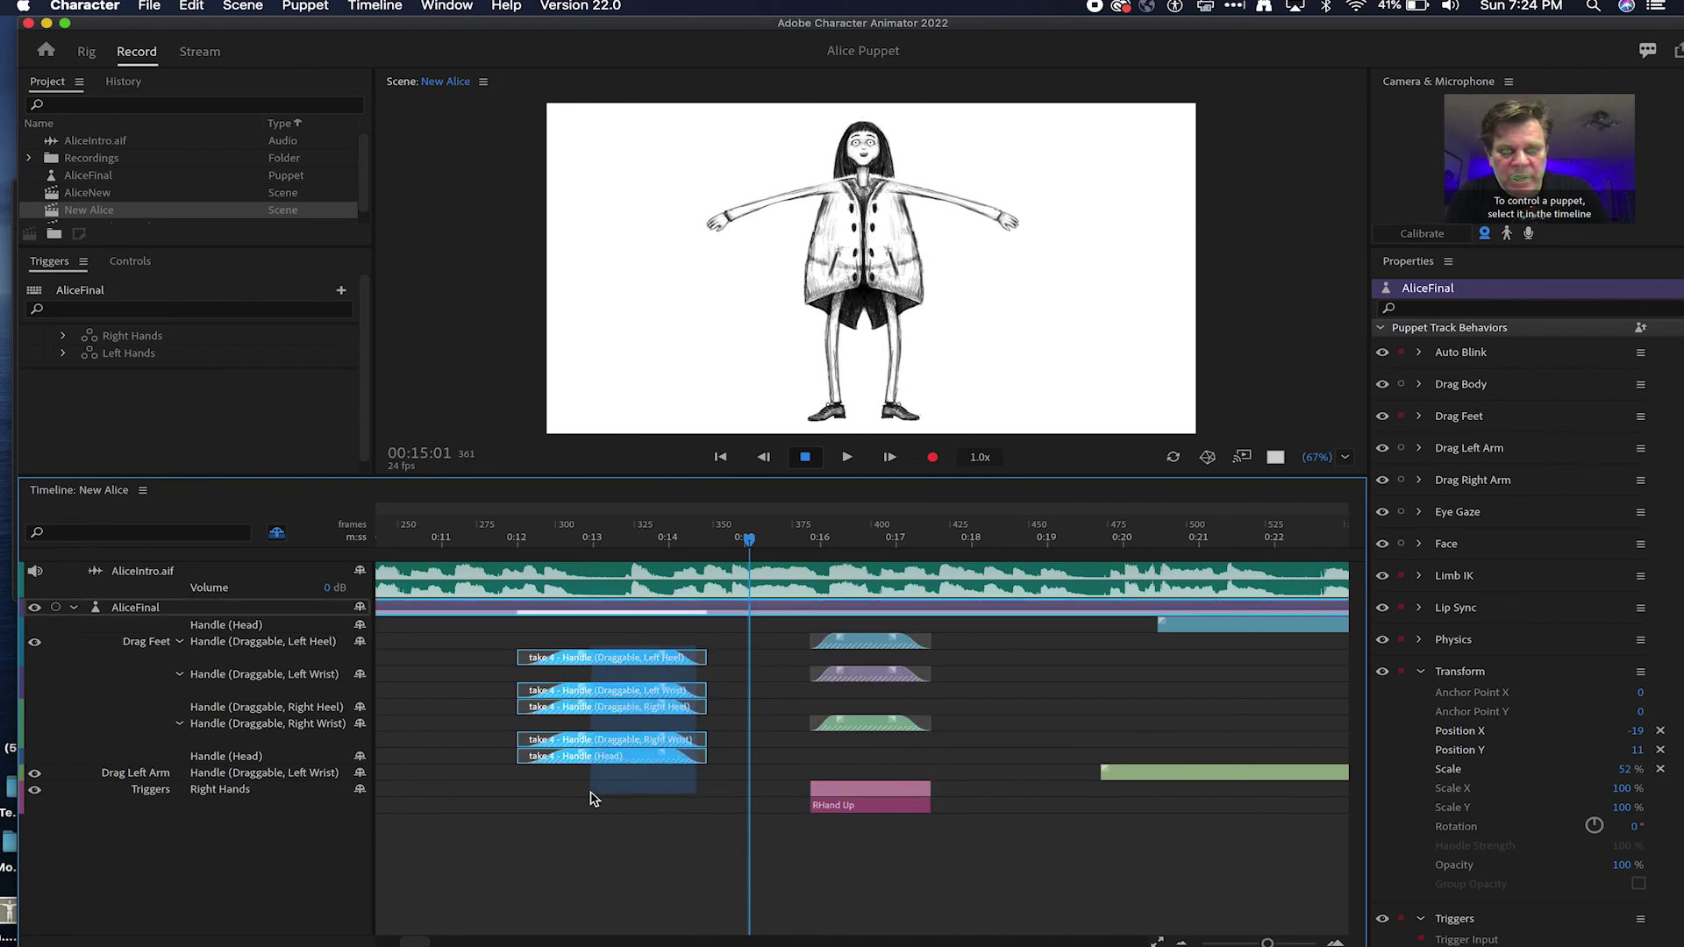
{"action": "right_click", "coordinate": [627, 663]}
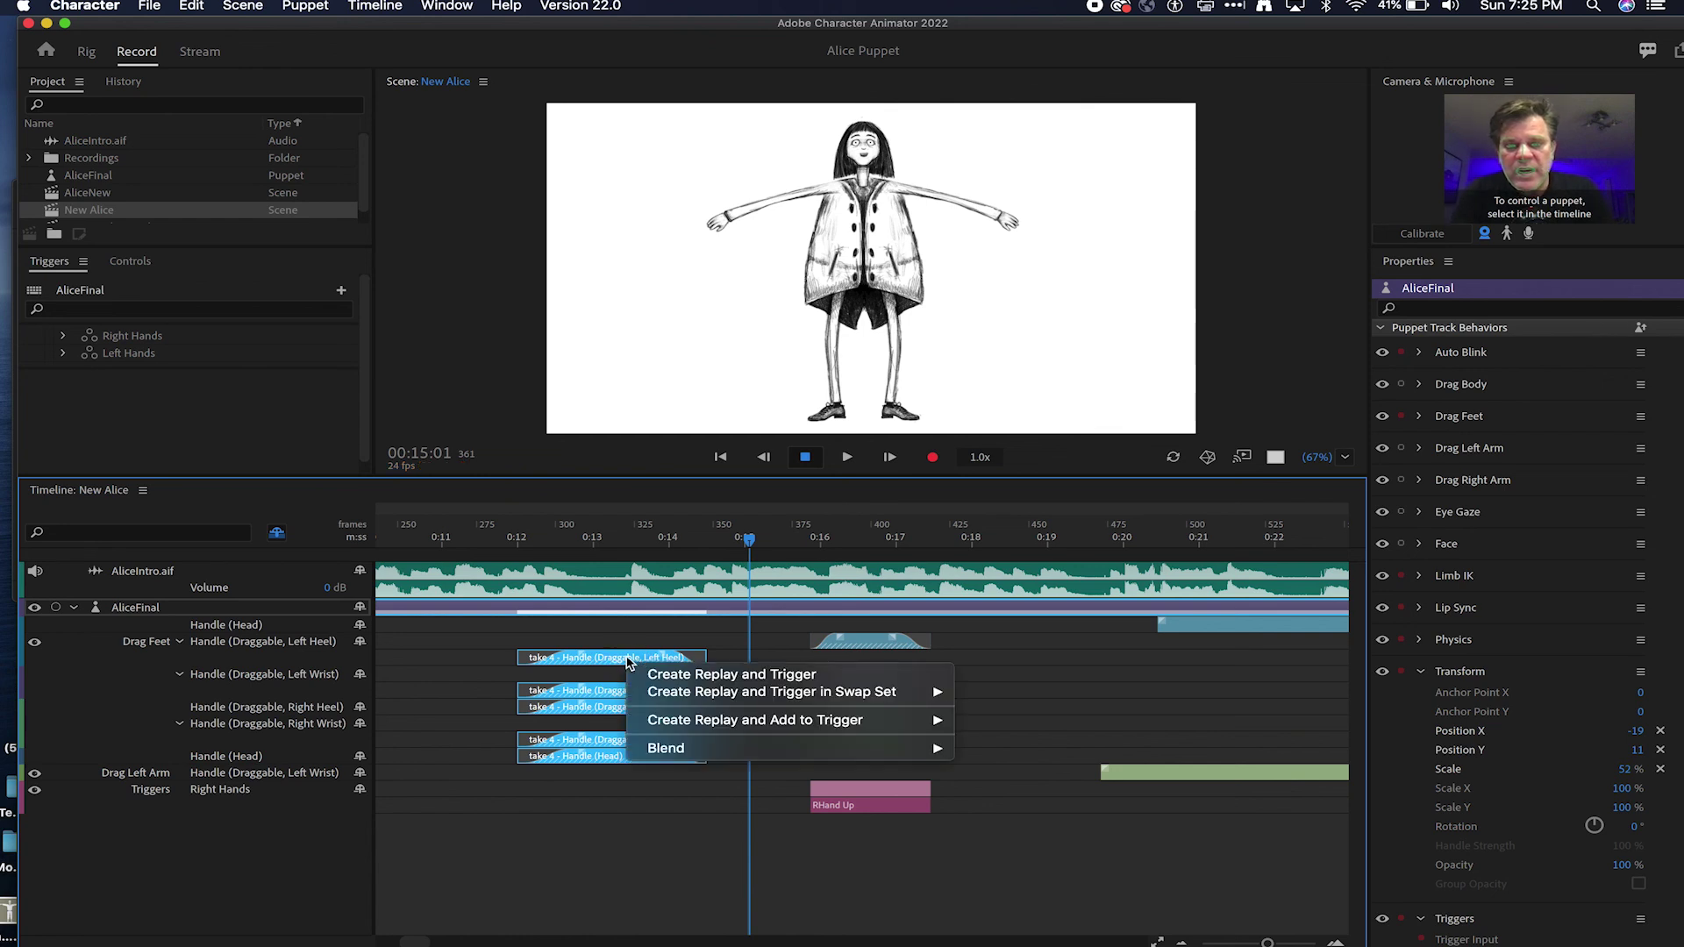
{"action": "left_click", "coordinate": [758, 678]}
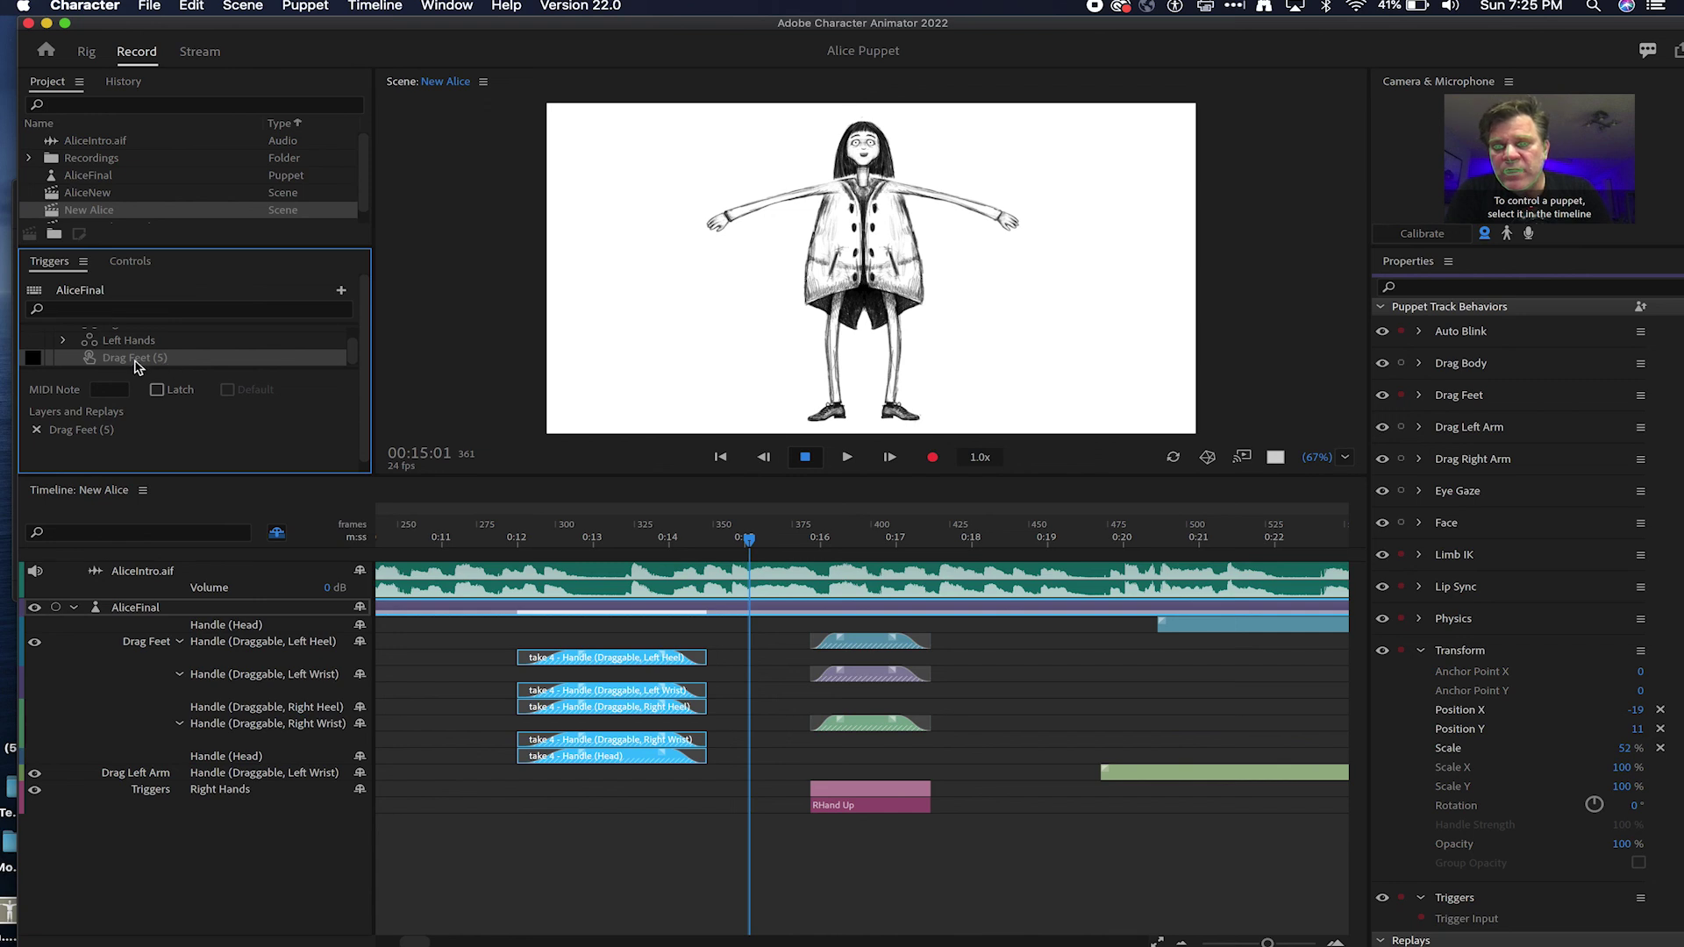
Step: Rename the new Drag Feet replay trigger "one foot" and assign N as its trigger key
{"action": "double_click", "coordinate": [136, 359]}
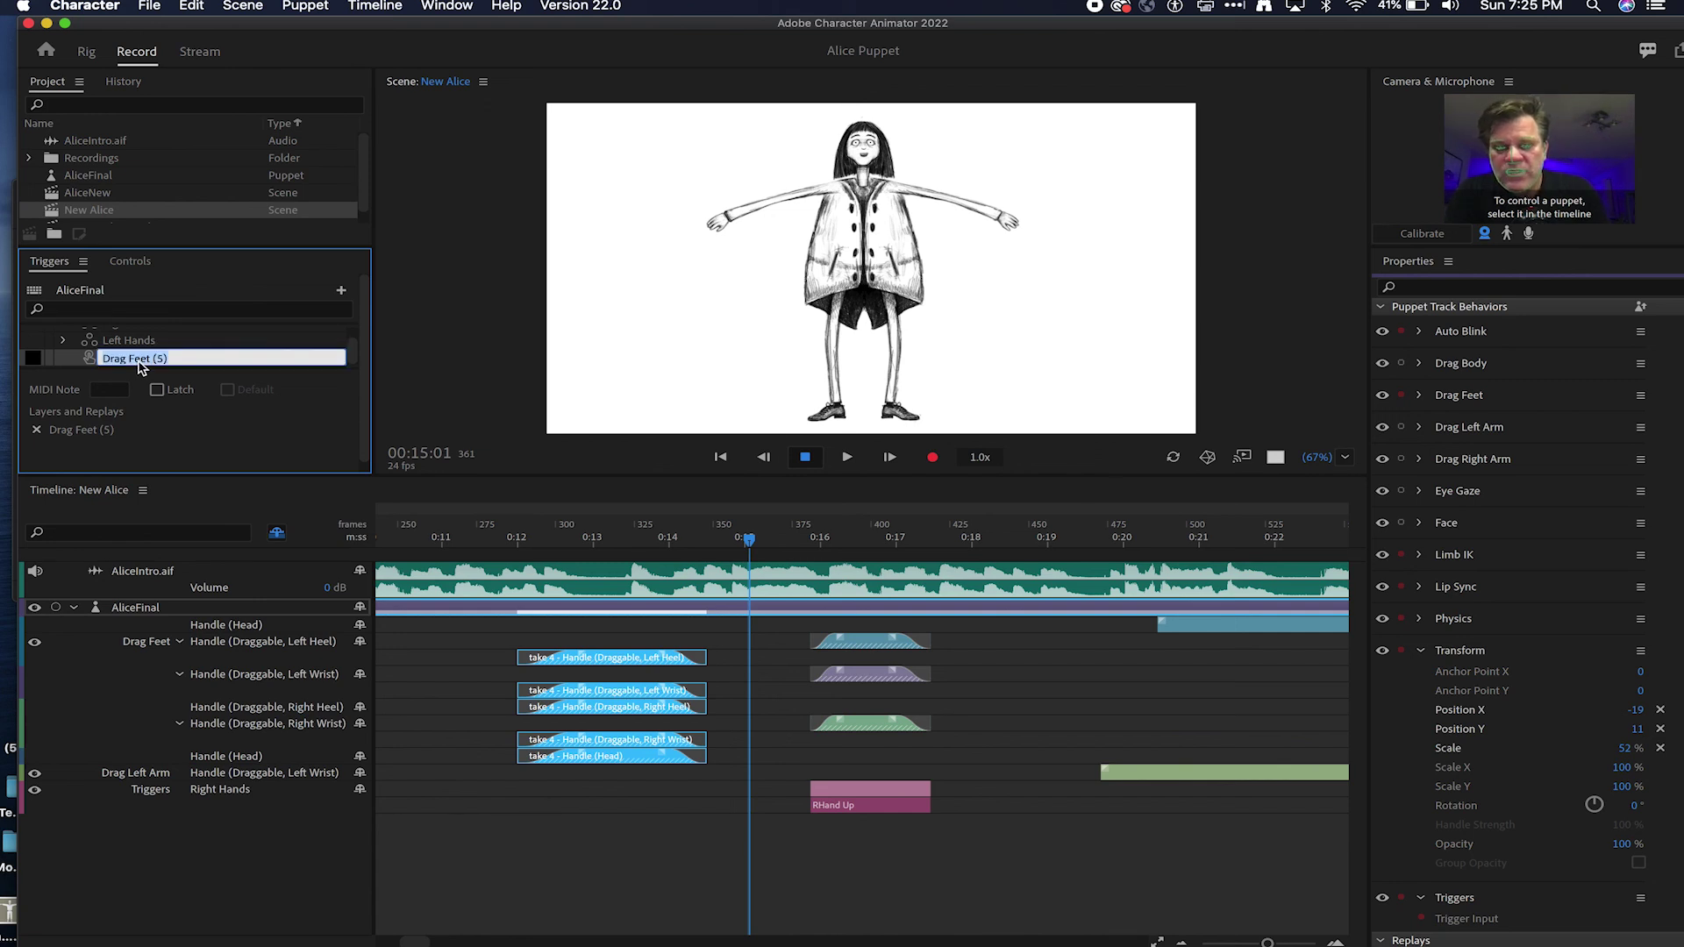
{"action": "type", "text": "one foot"}
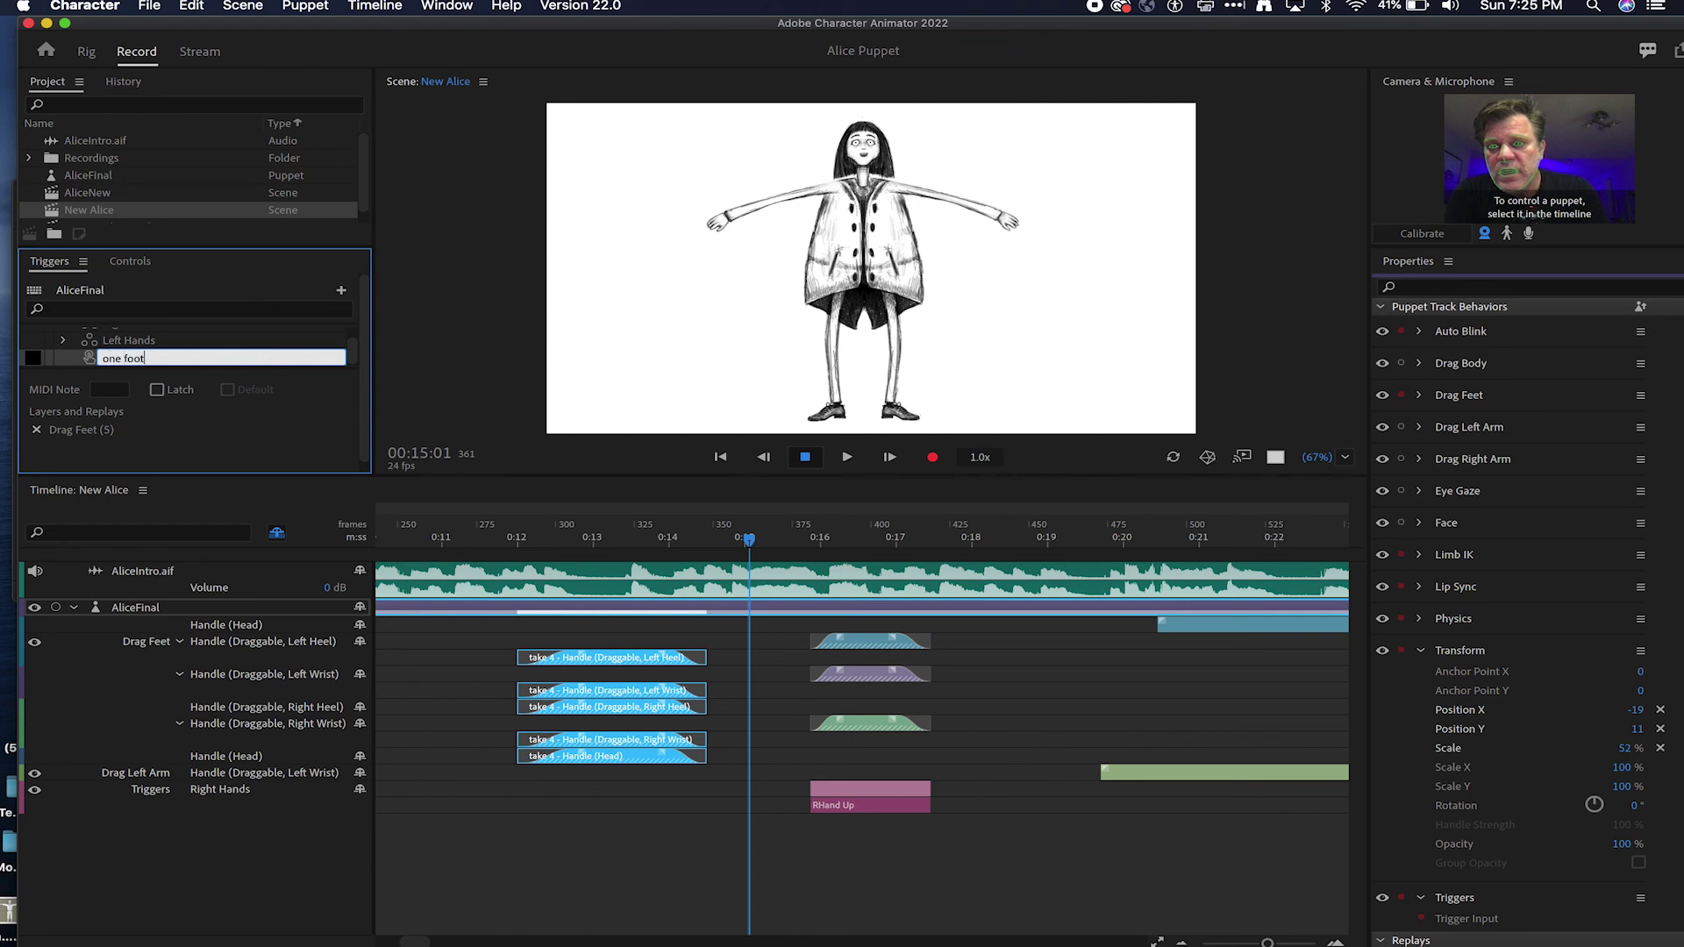
{"action": "key", "text": "Return"}
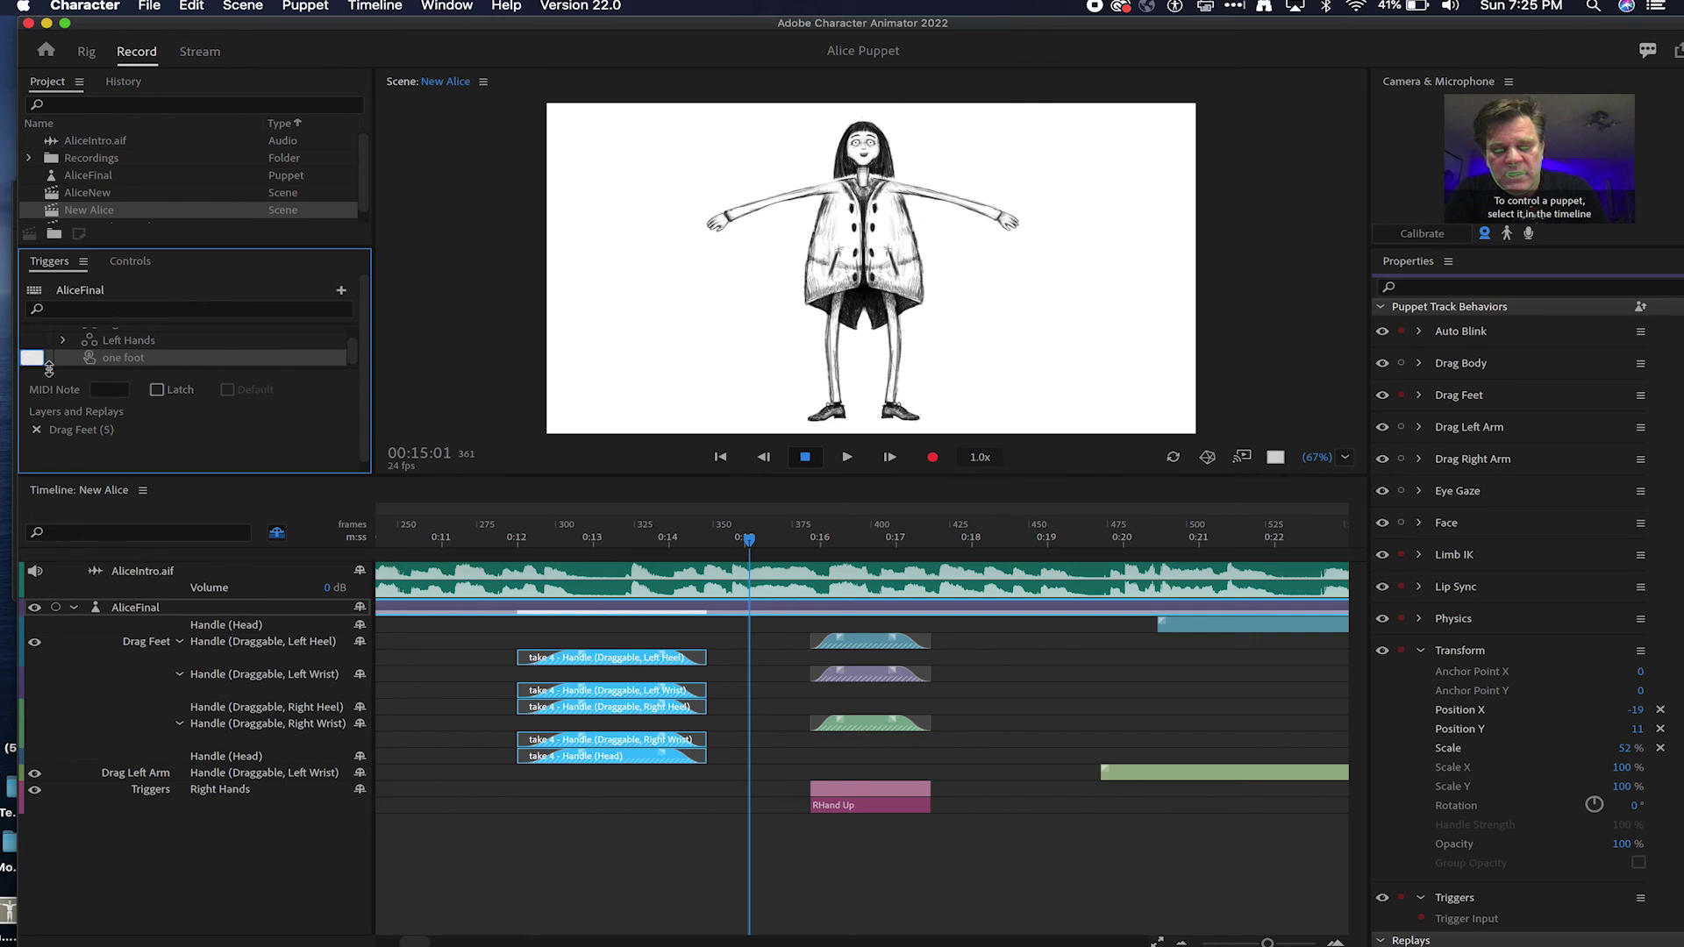
{"action": "key", "text": "Return"}
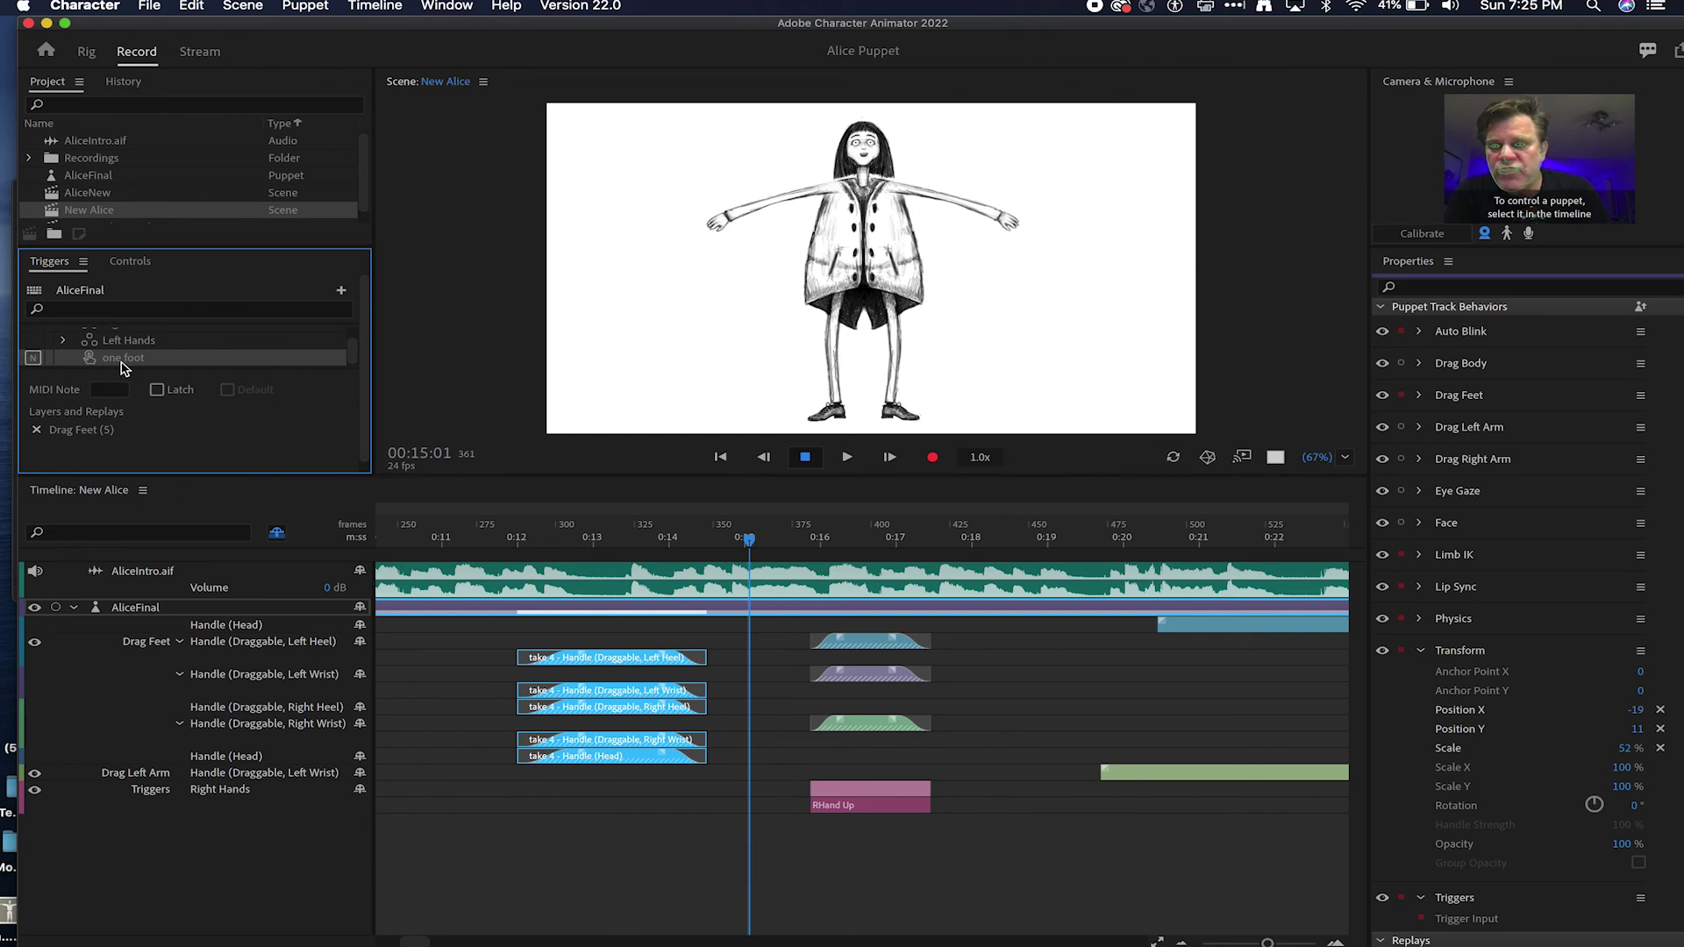
Step: Arm AliceFinal and its Triggers behavior for recording, and disarm Drag Feet
{"action": "left_click", "coordinate": [1419, 652]}
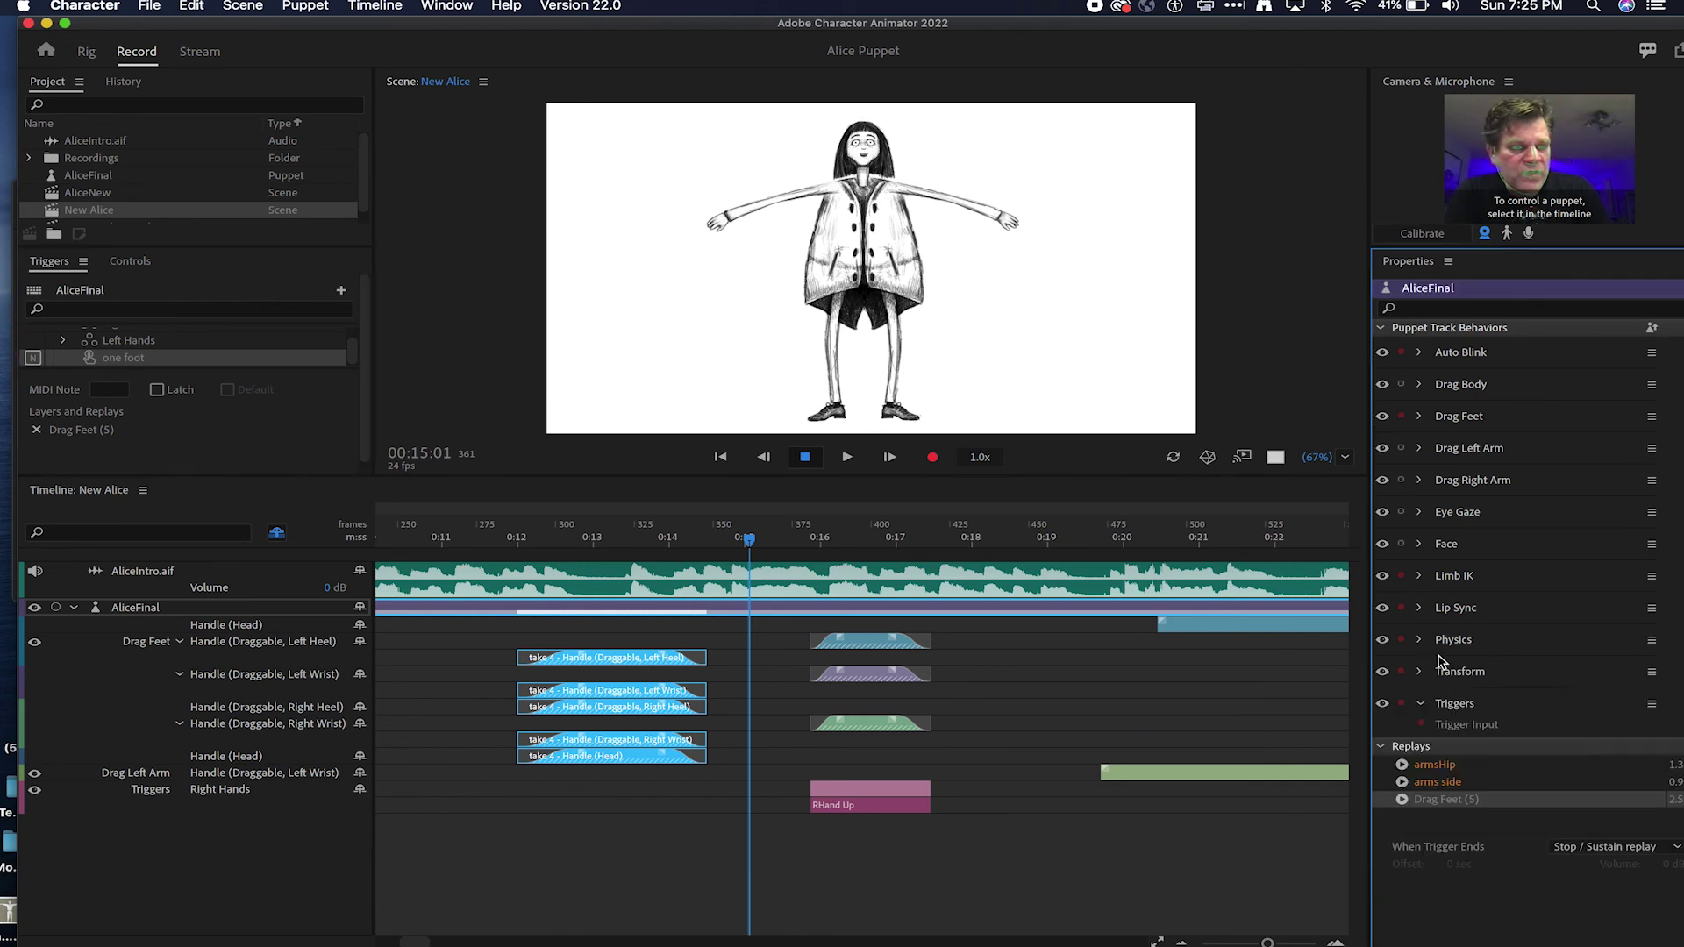
{"action": "left_click", "coordinate": [1400, 704]}
{"action": "left_click", "coordinate": [140, 614]}
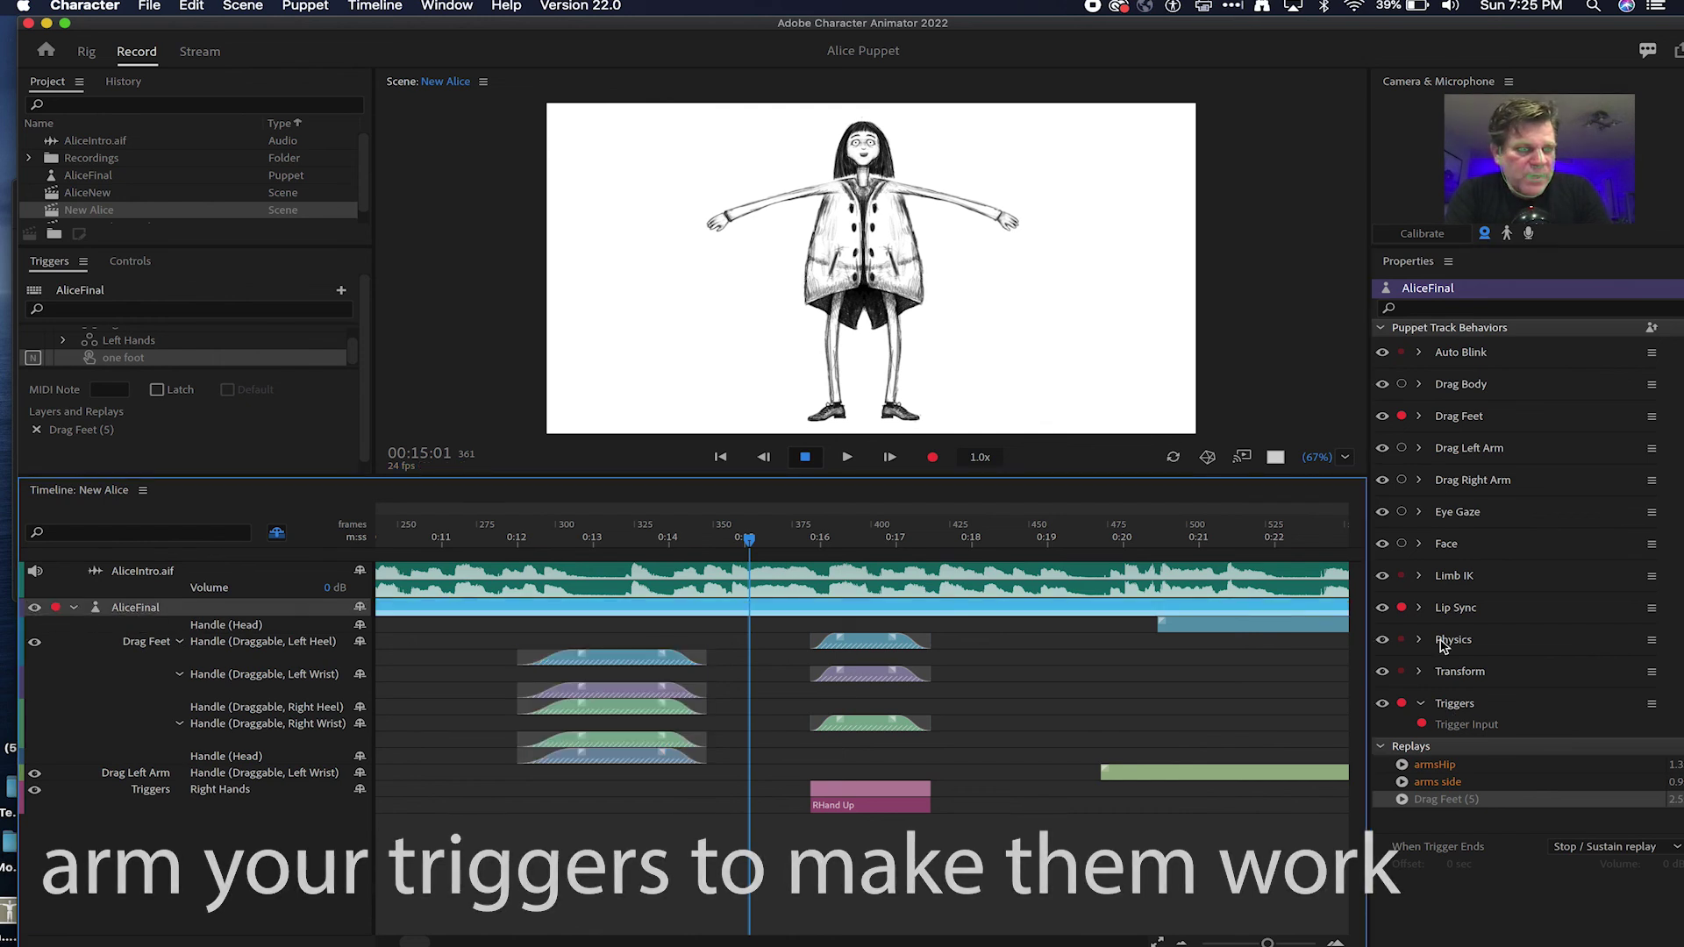
{"action": "left_click", "coordinate": [1402, 416]}
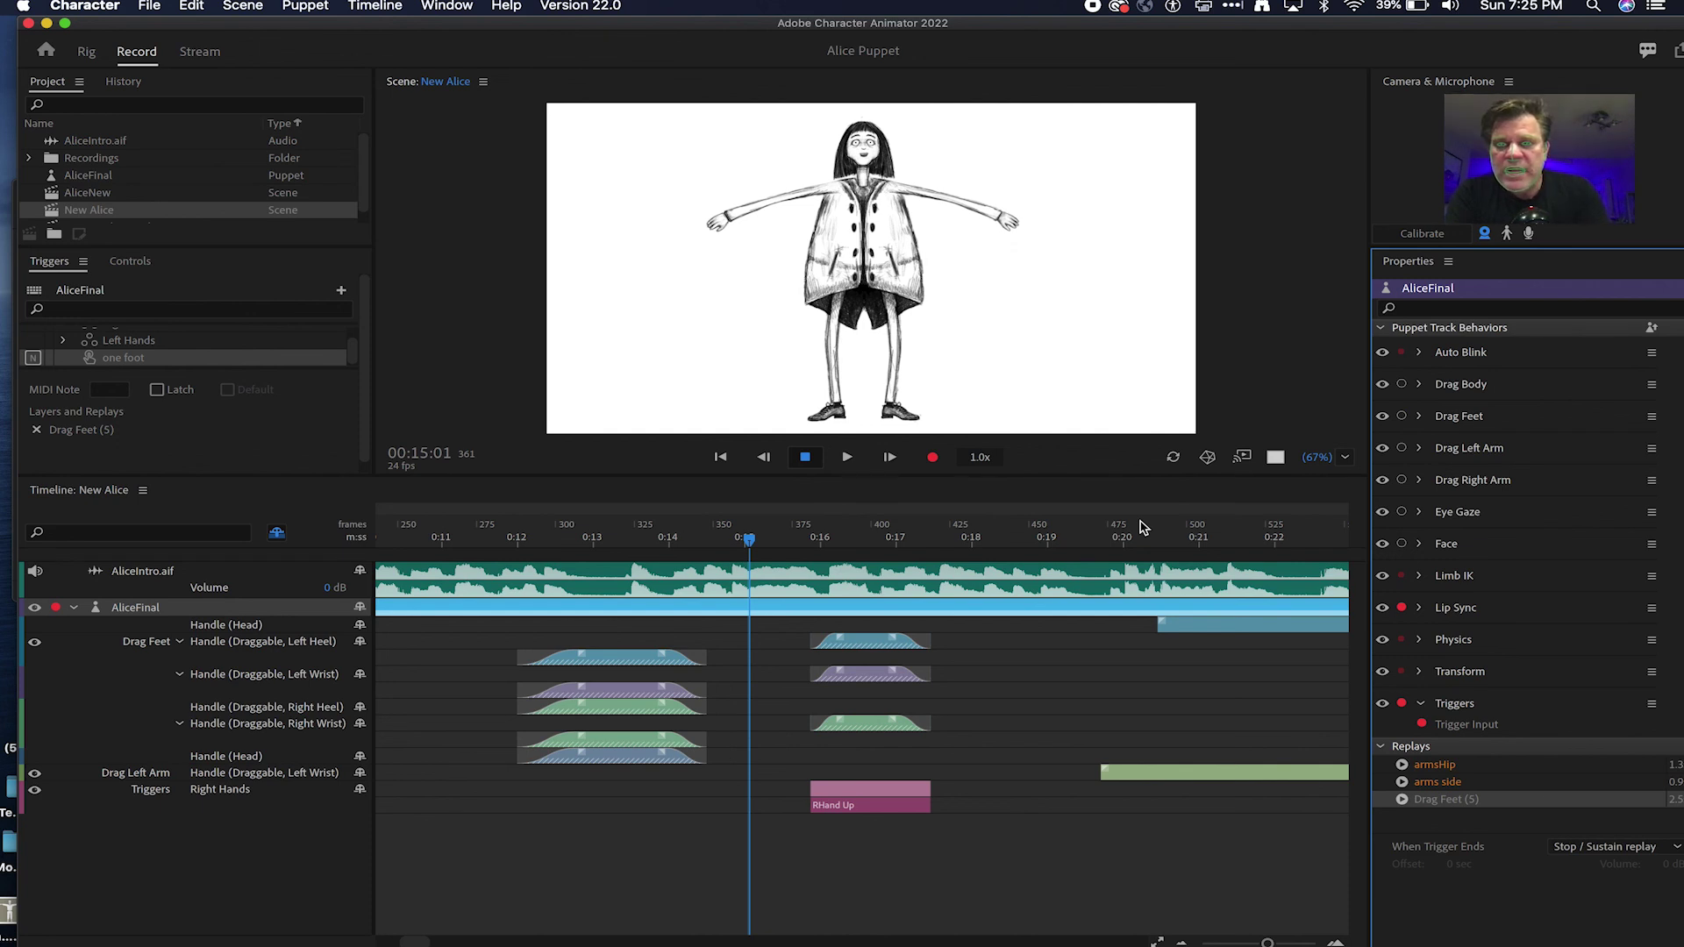
Step: Turn on Latch for the "one foot" trigger and test toggling its pose on and off
{"action": "key", "text": "5"}
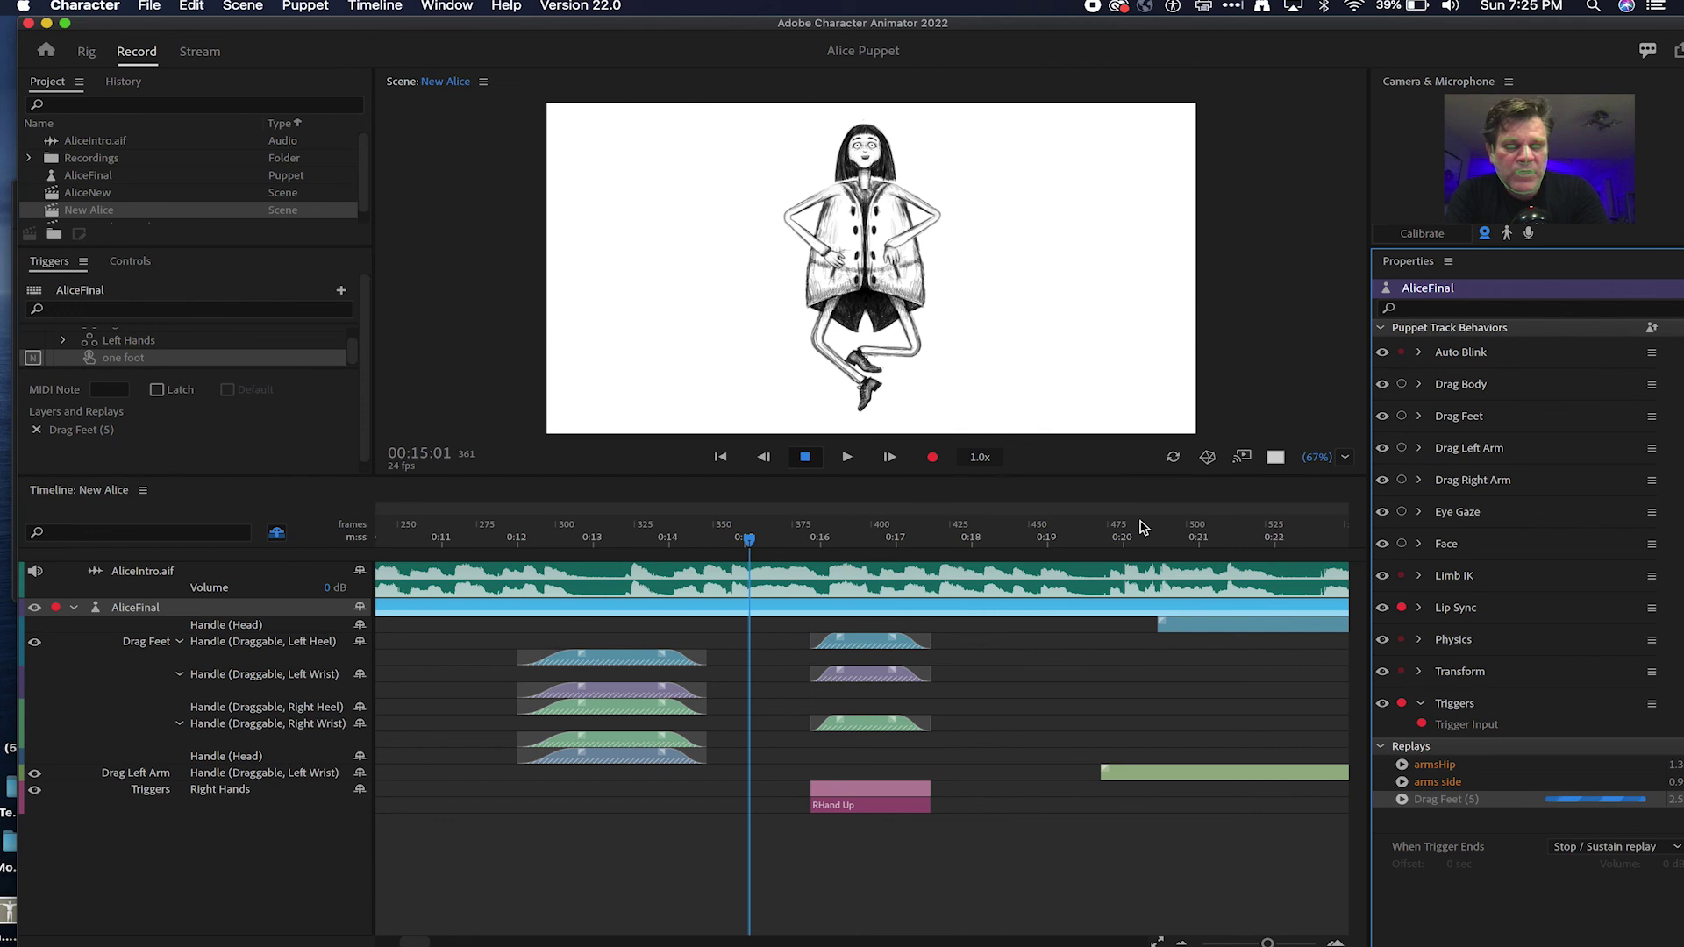
{"action": "key", "text": "5"}
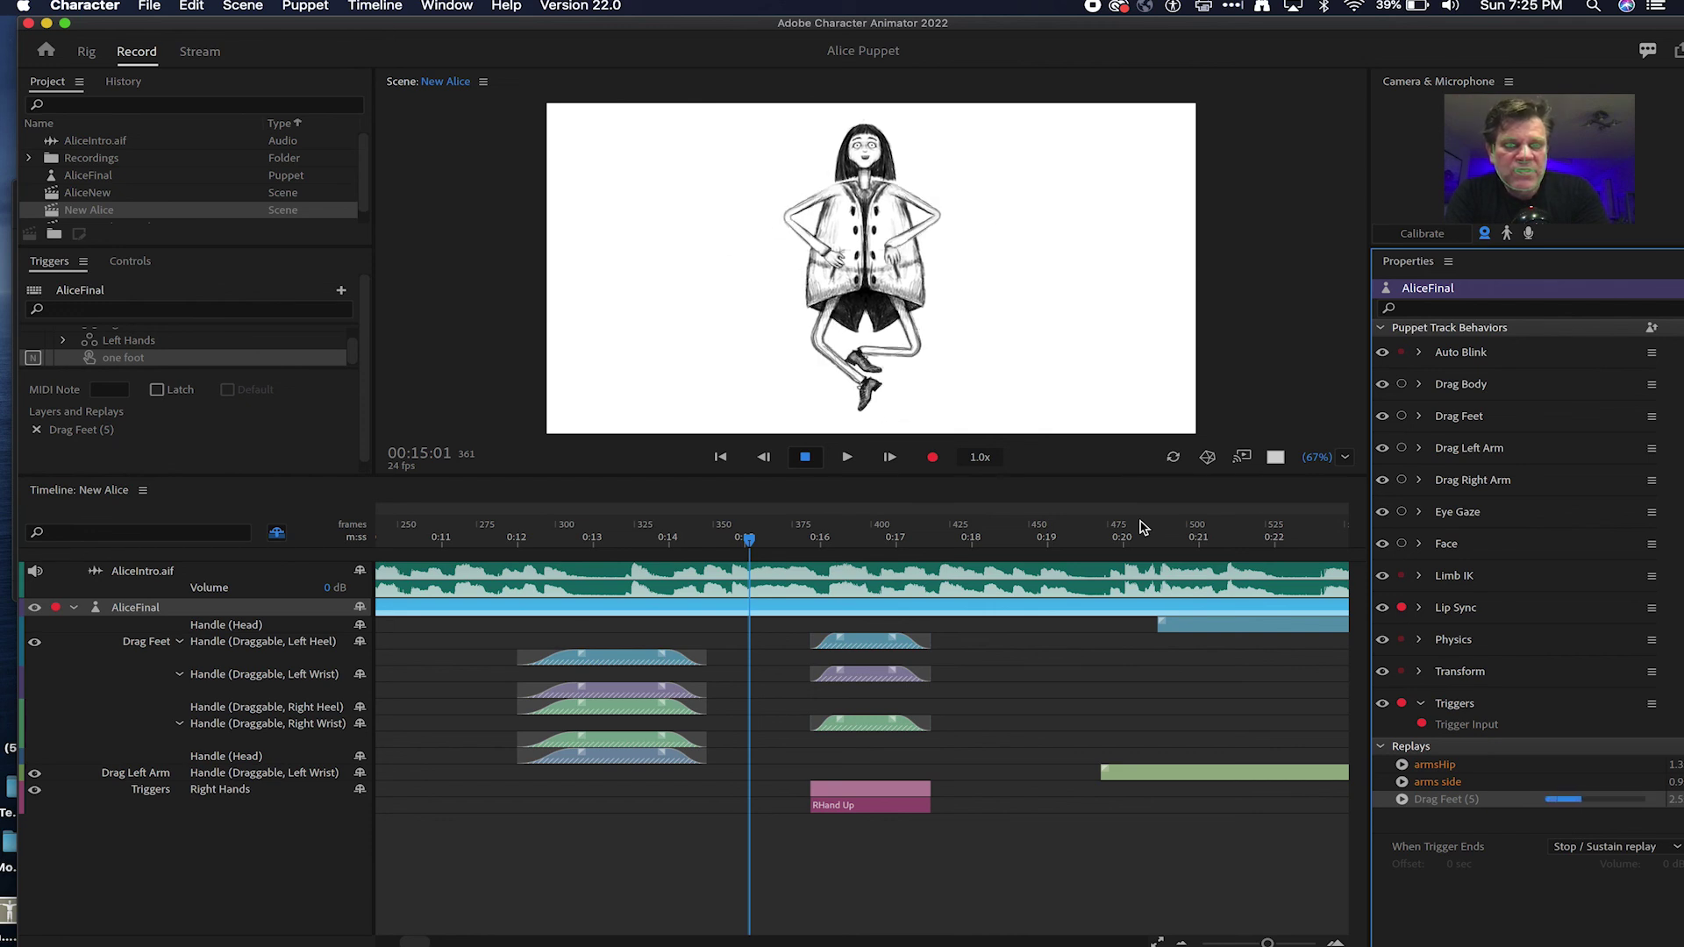
{"action": "left_click", "coordinate": [157, 390]}
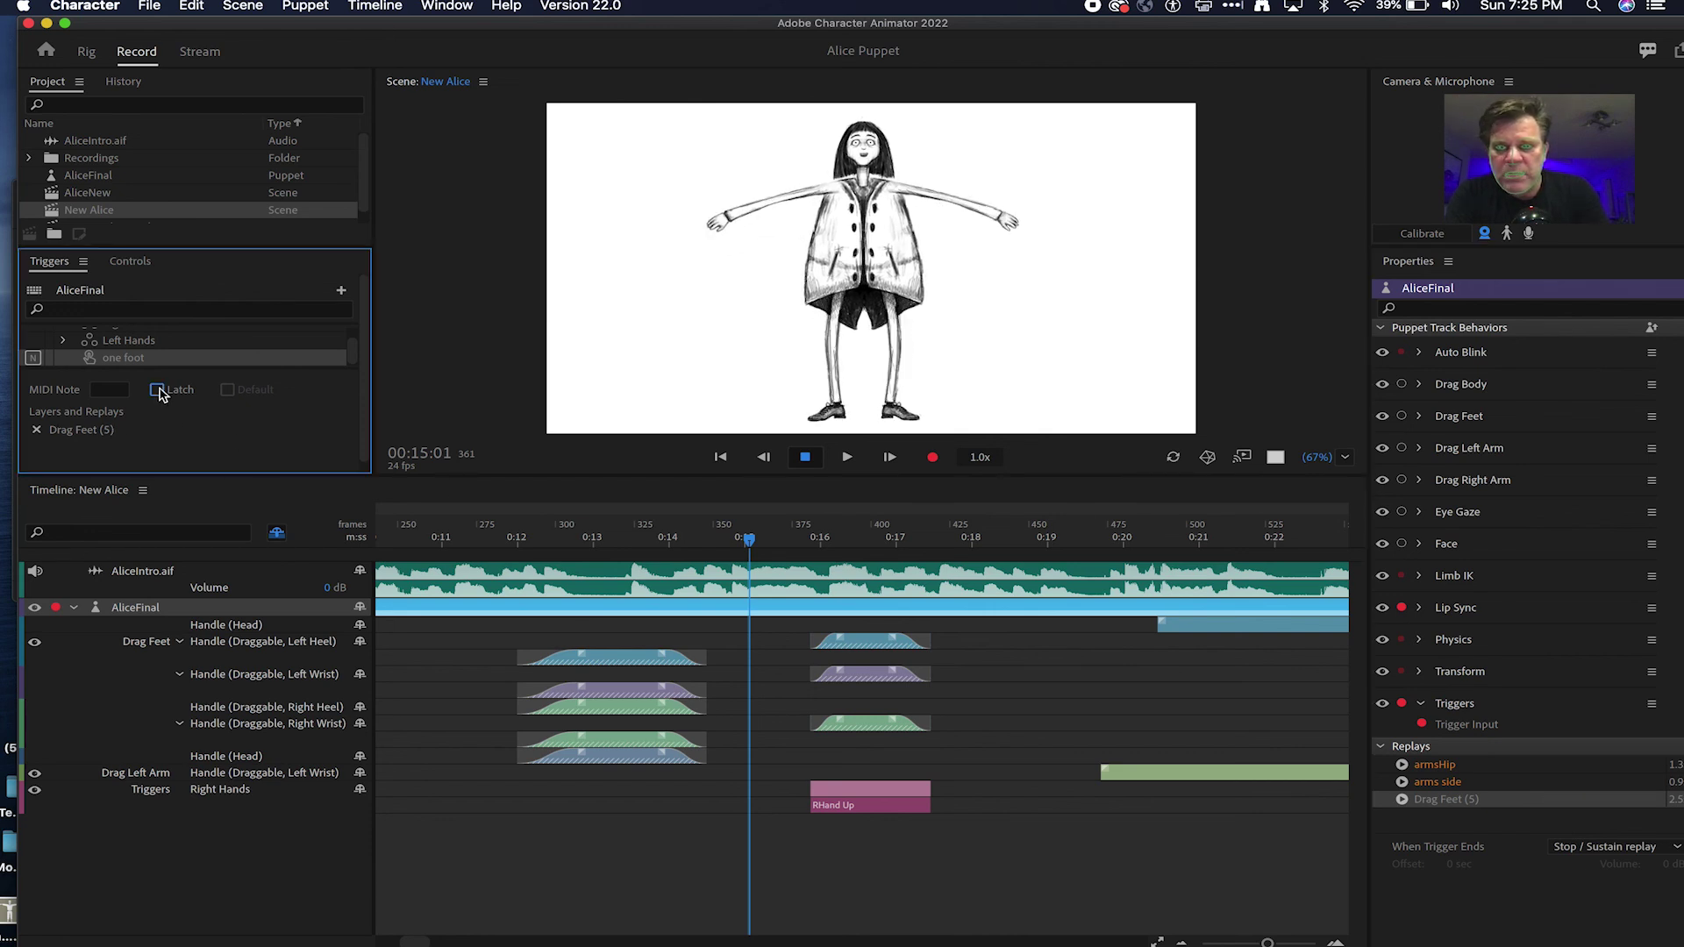
{"action": "key", "text": "n"}
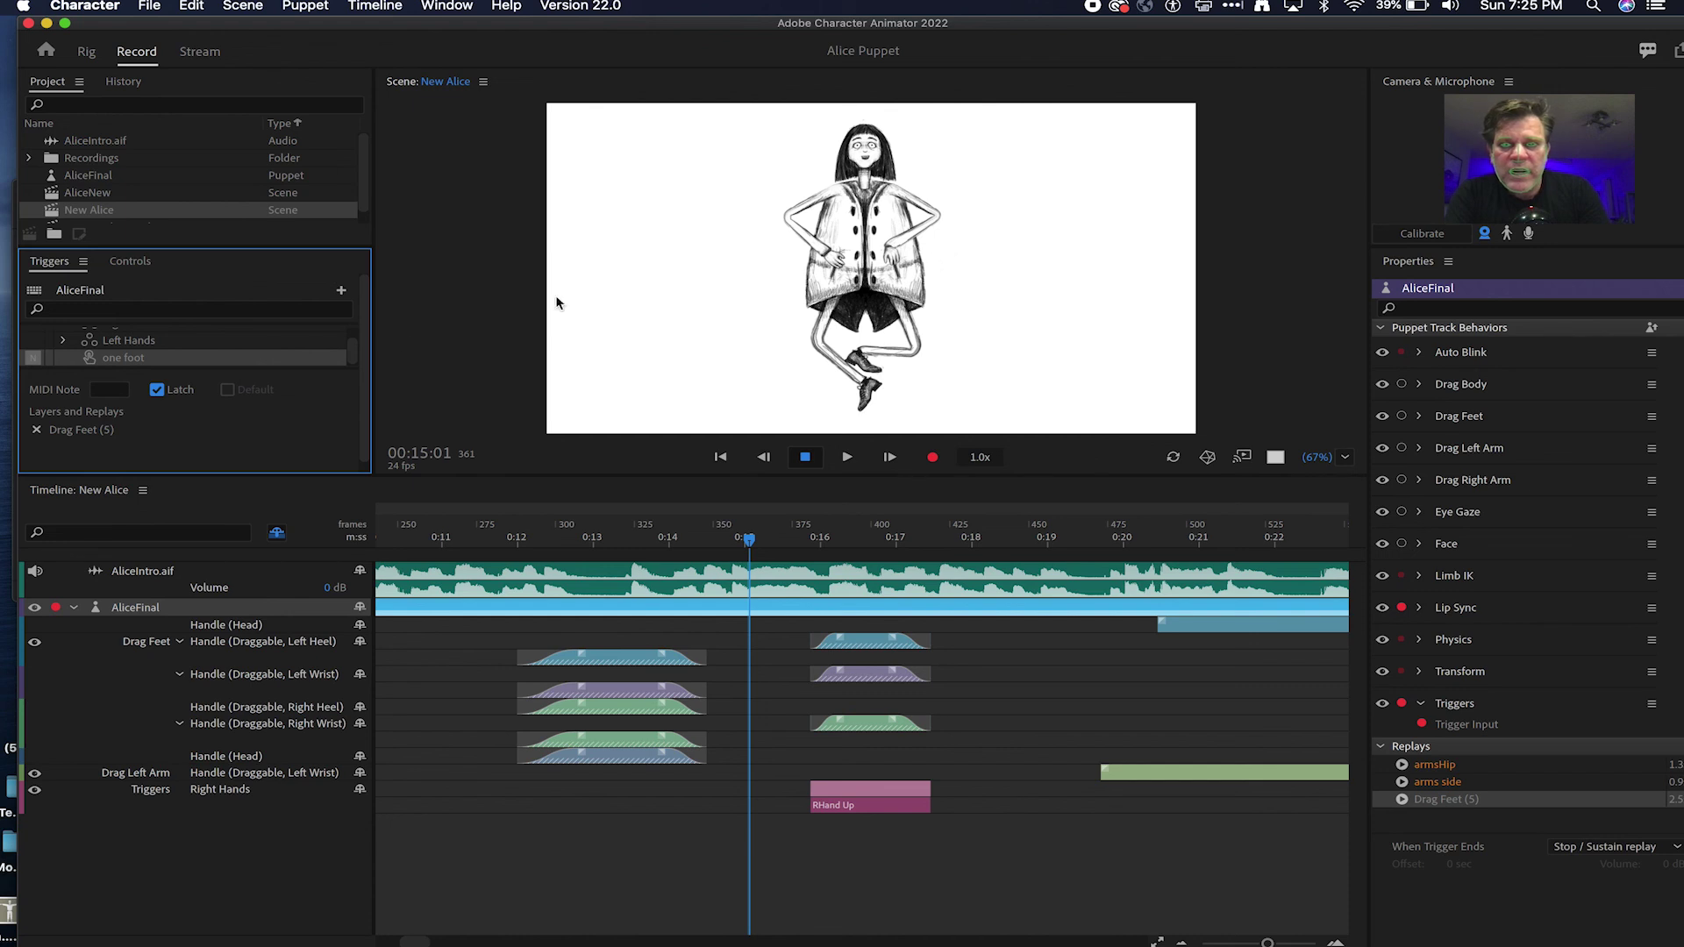
{"action": "key", "text": "n"}
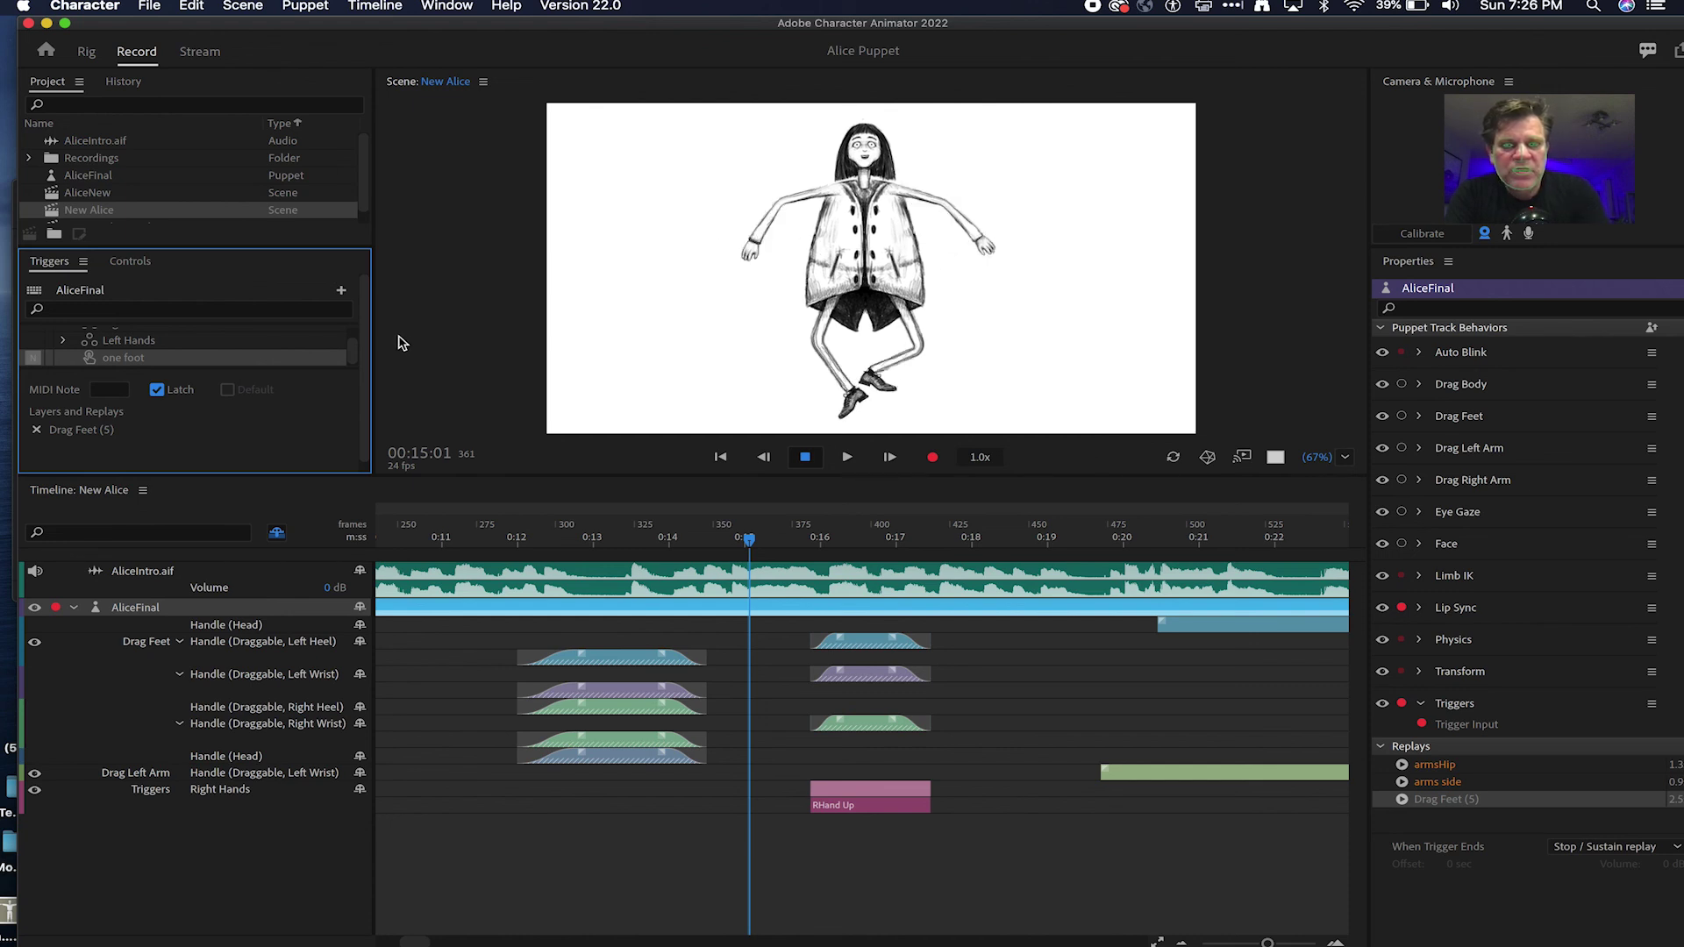